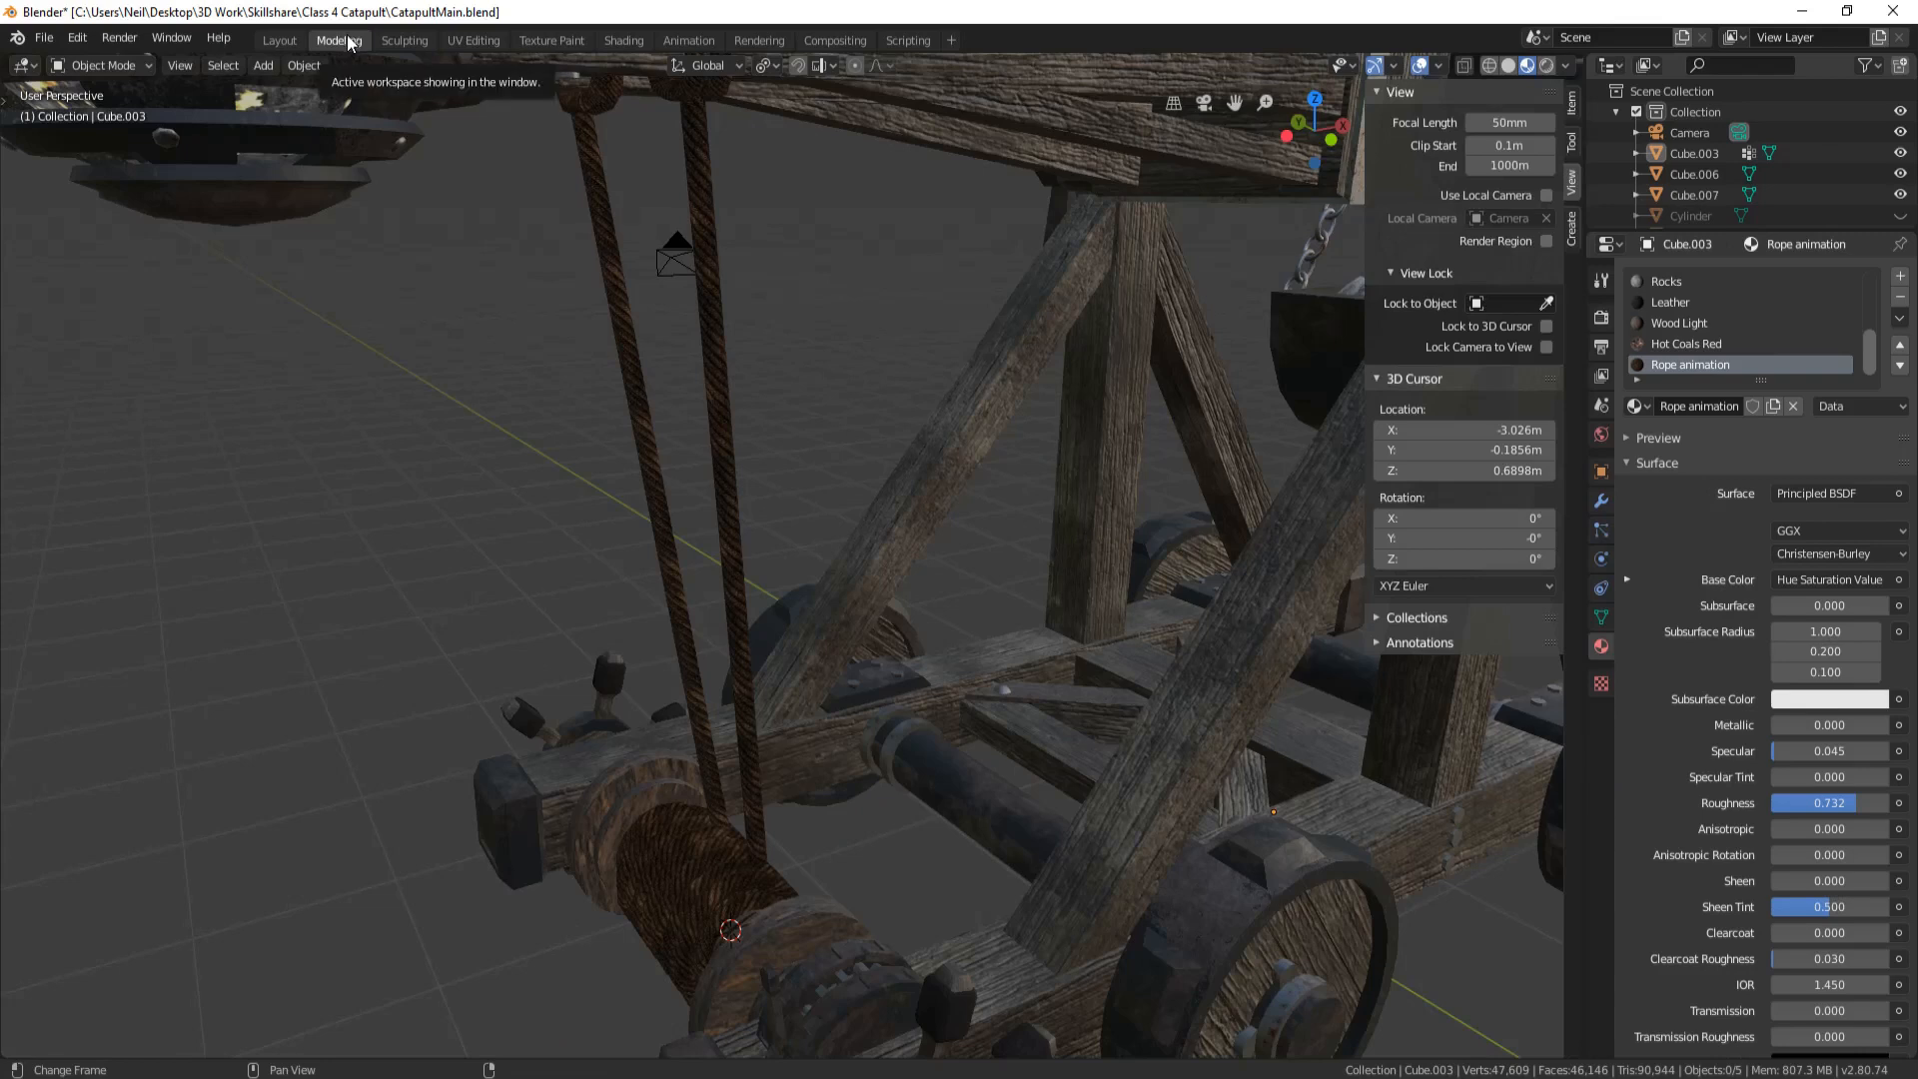
Set the catapult's origin to its geometry
middle_click_drag(639, 508, 760, 524)
left_click(967, 386)
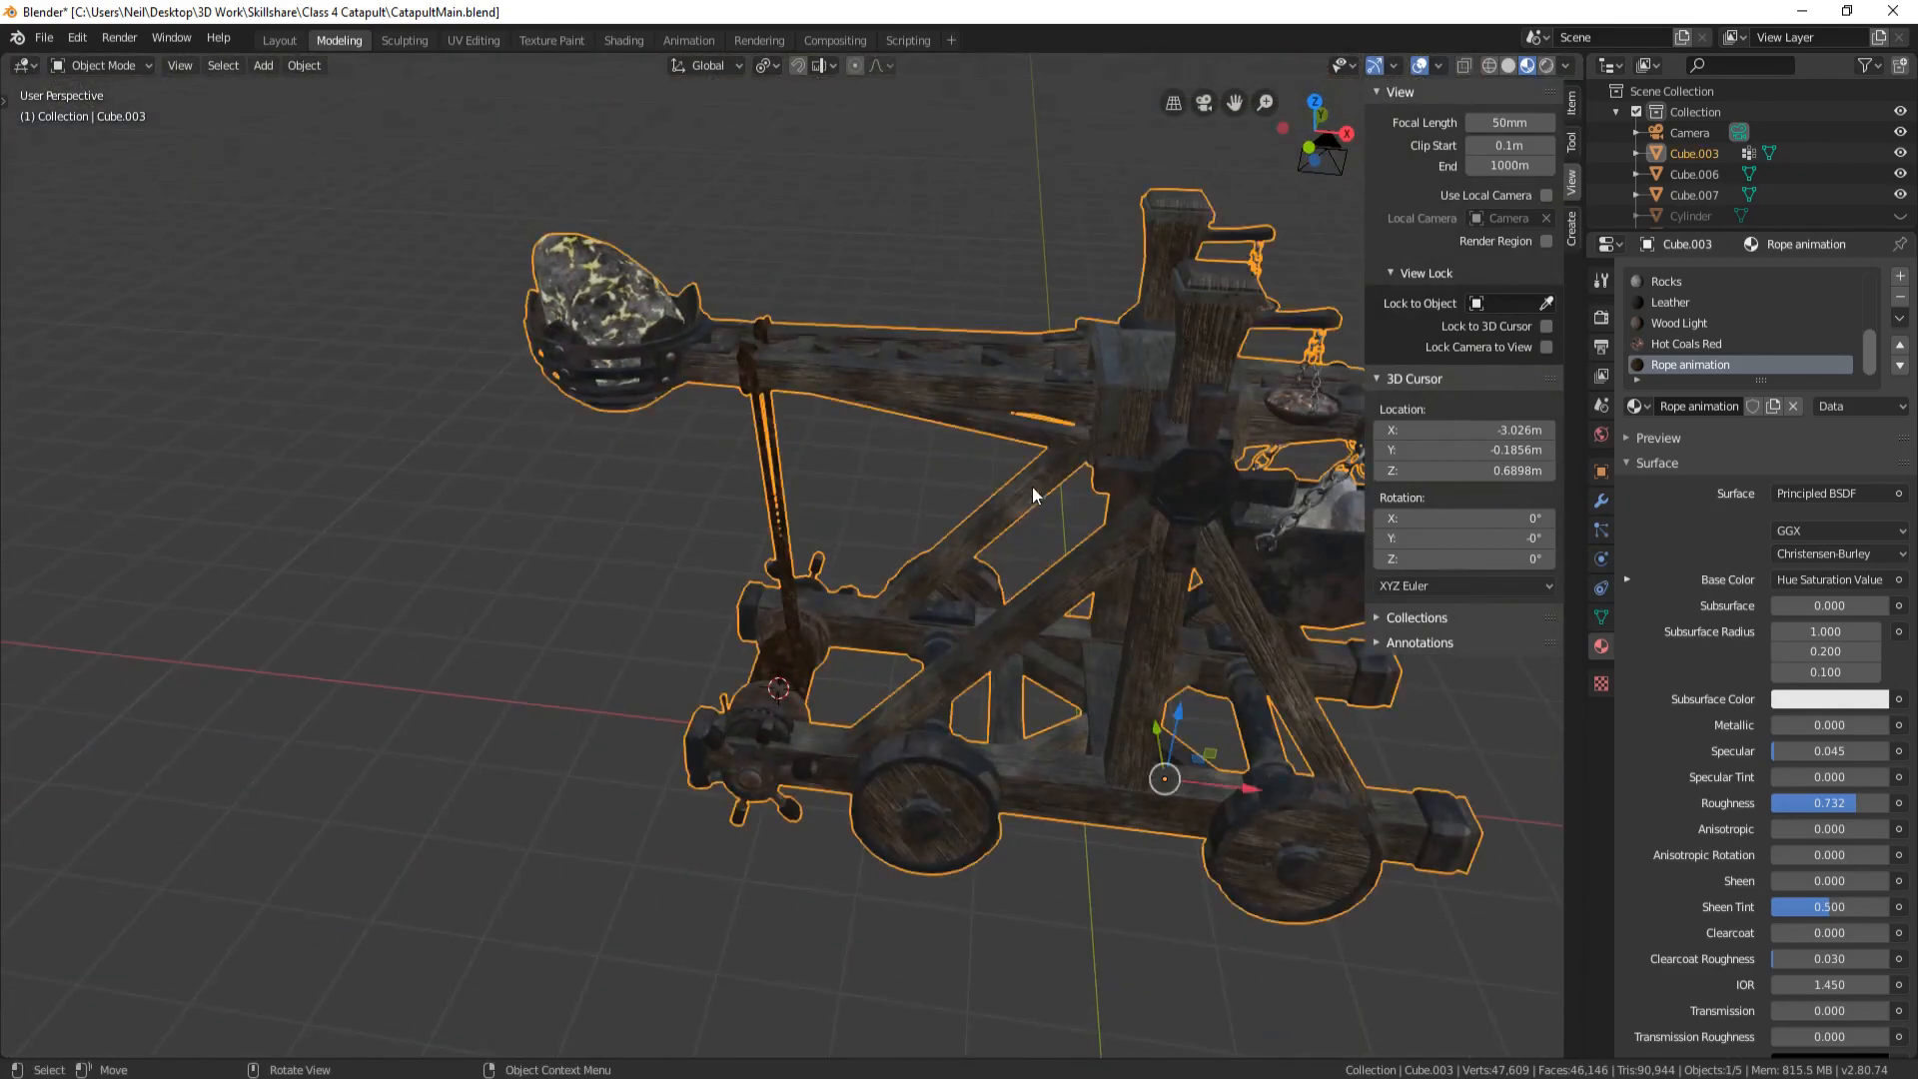
scroll(1029, 488, "down", 2)
middle_click_drag(956, 497, 719, 550, "shift")
middle_click_drag(721, 625, 716, 417)
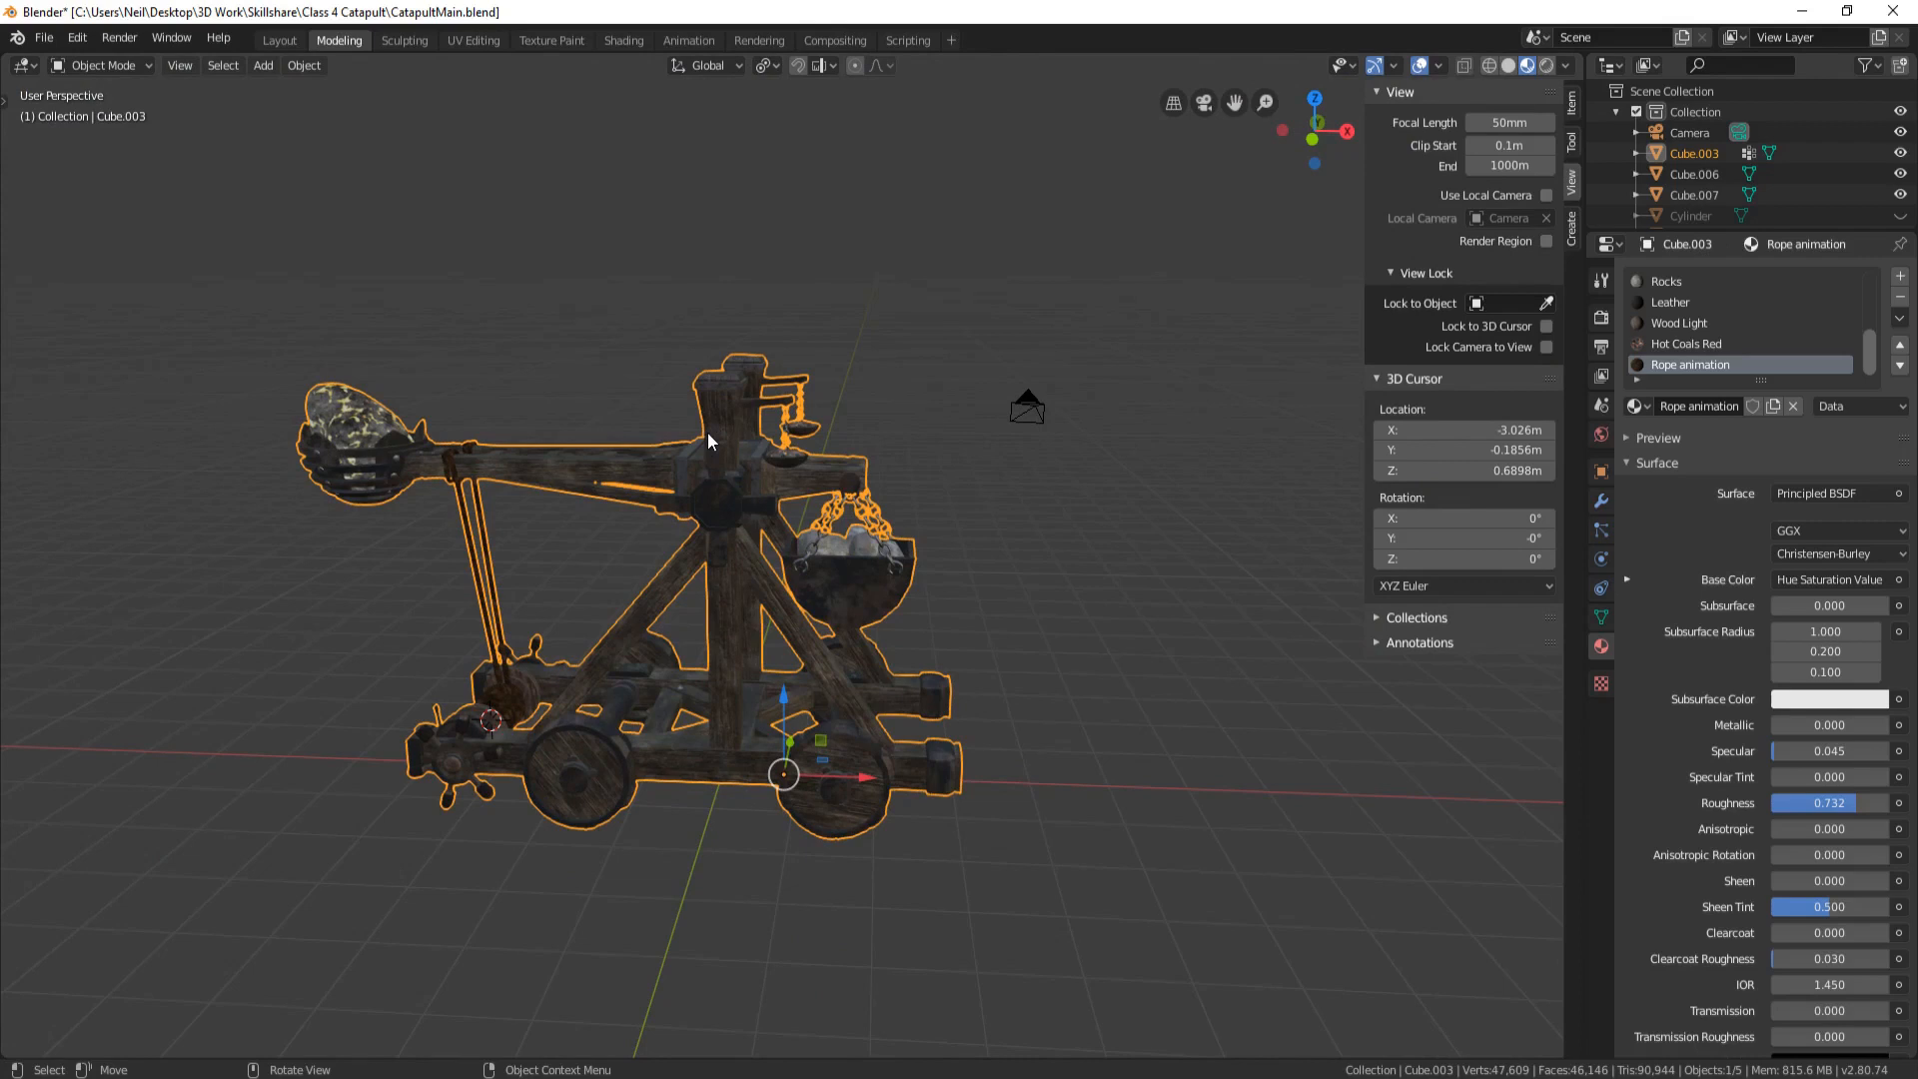
key("KP_1")
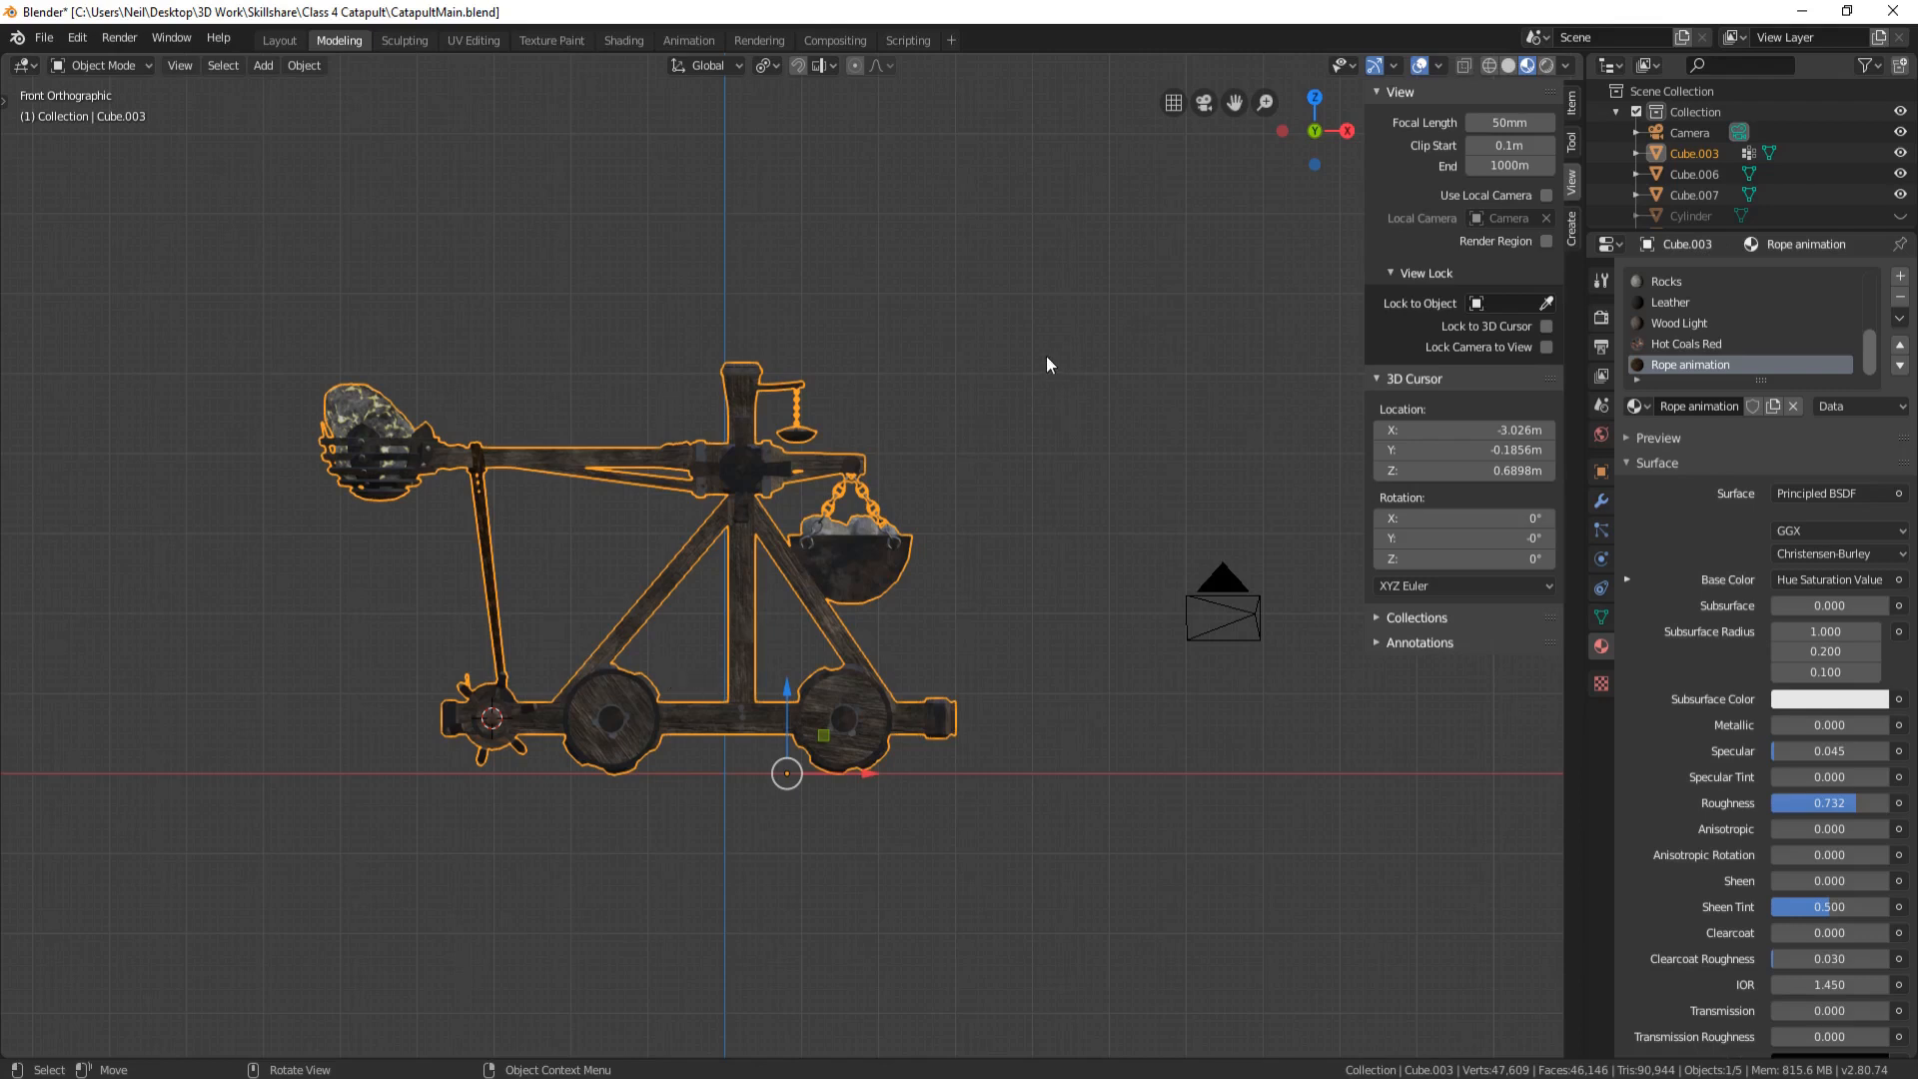
right_click(1029, 268)
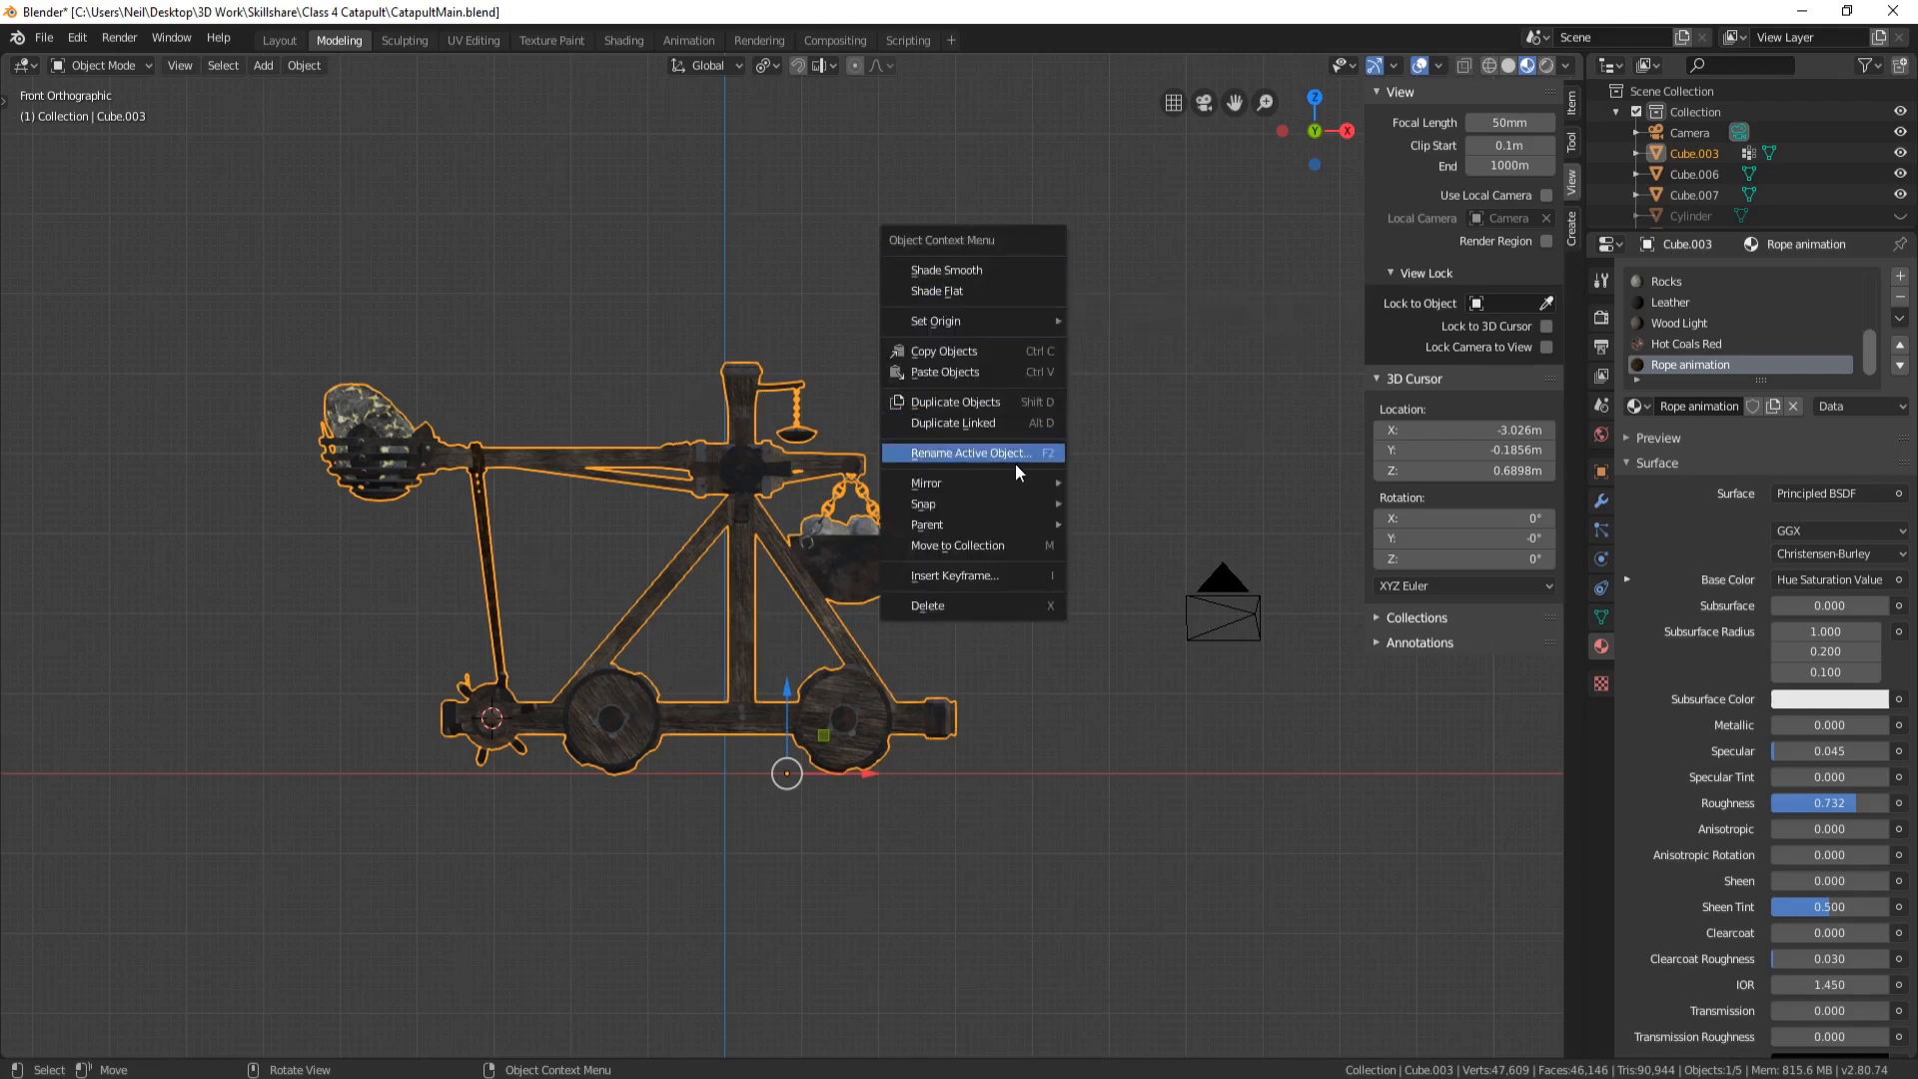
mouse_move(981, 320)
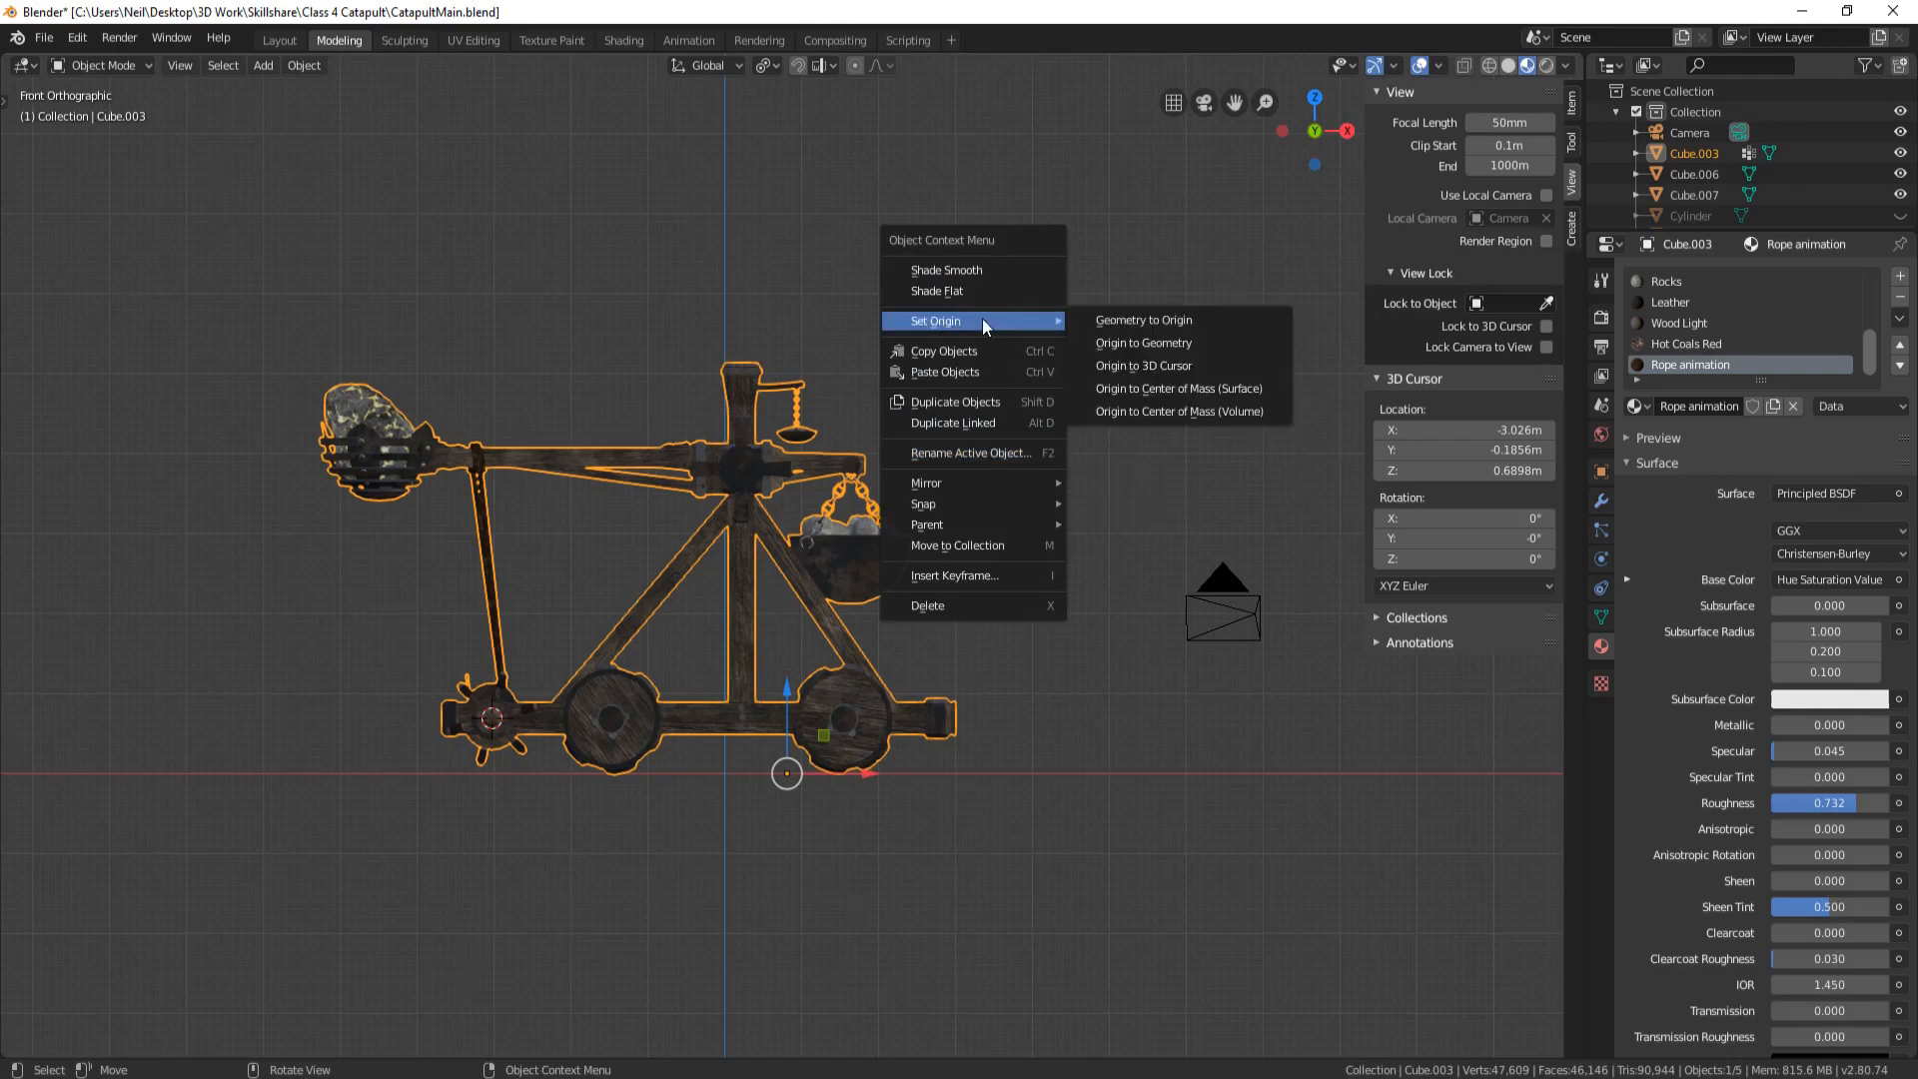
left_click(1220, 343)
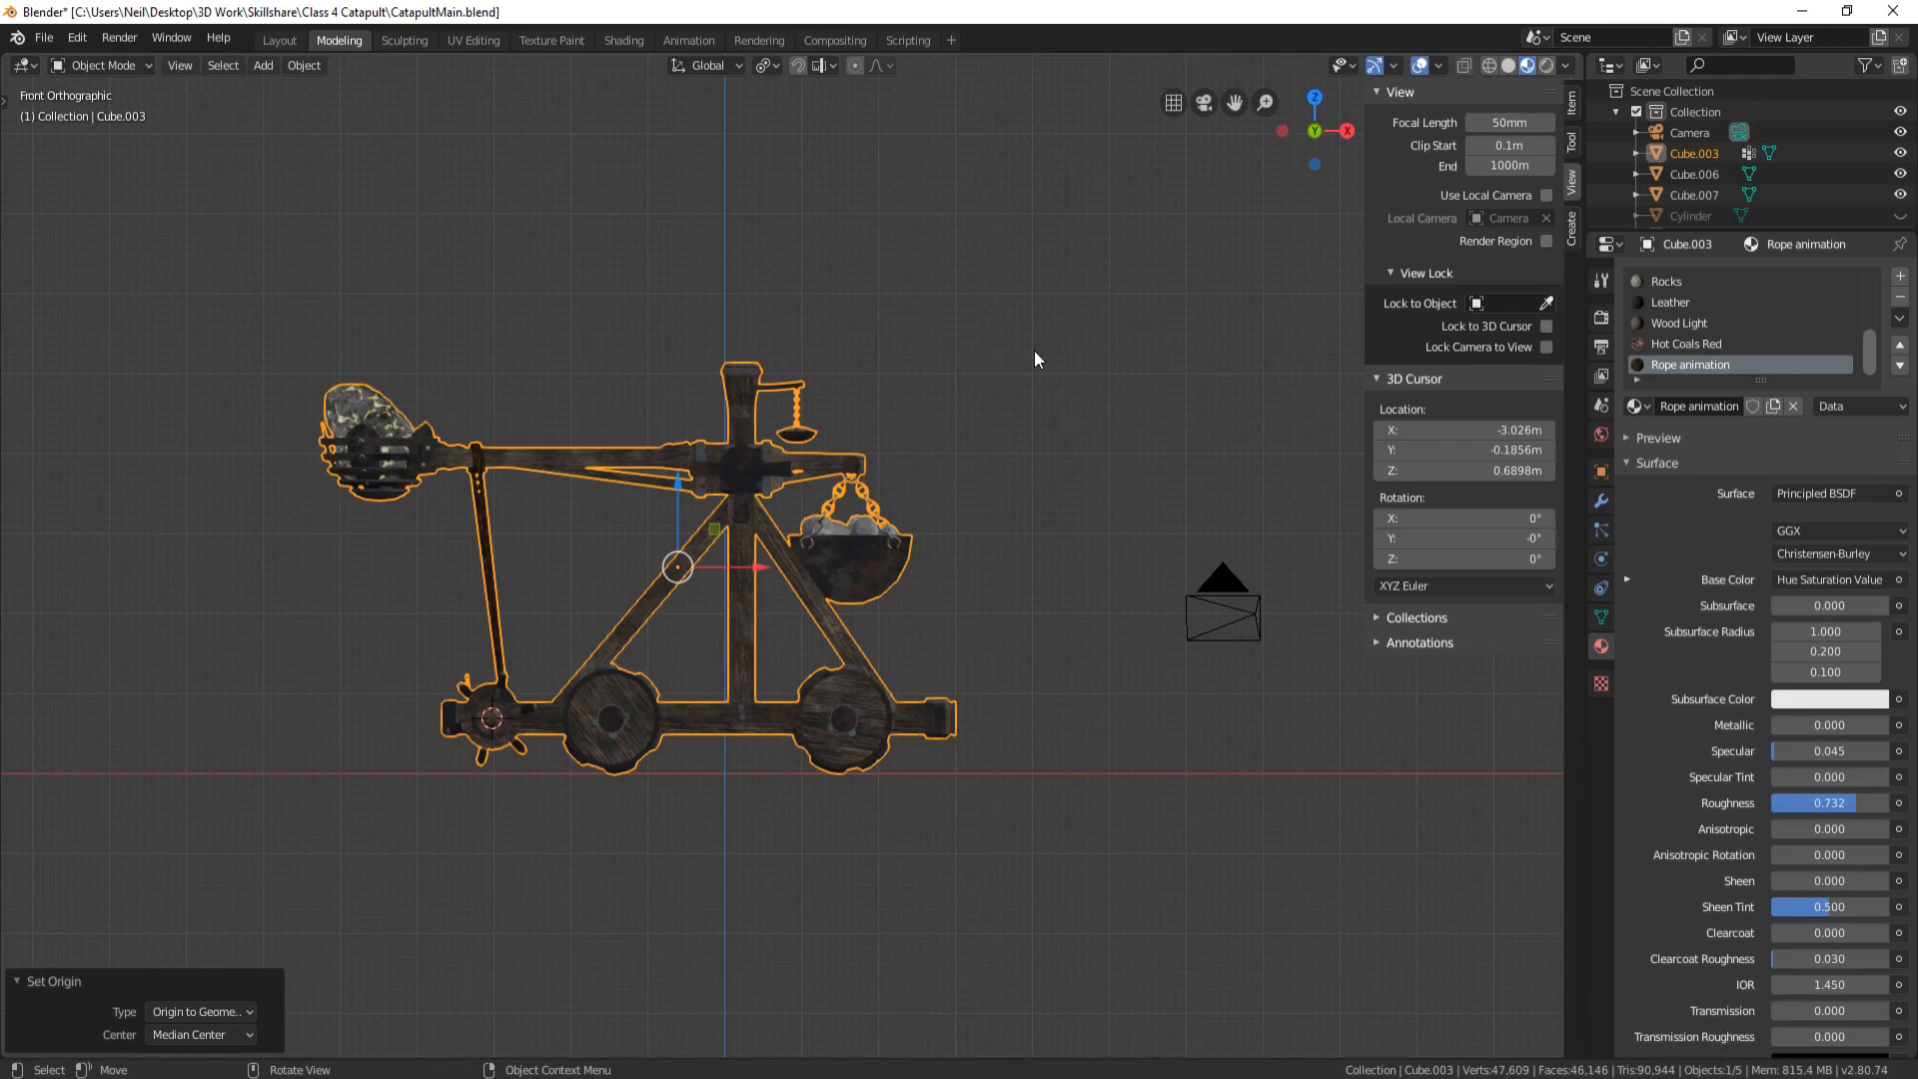
Snap the 3D cursor to the world origin and move the catapult to the cursor with Keep Offset
key("shift+s")
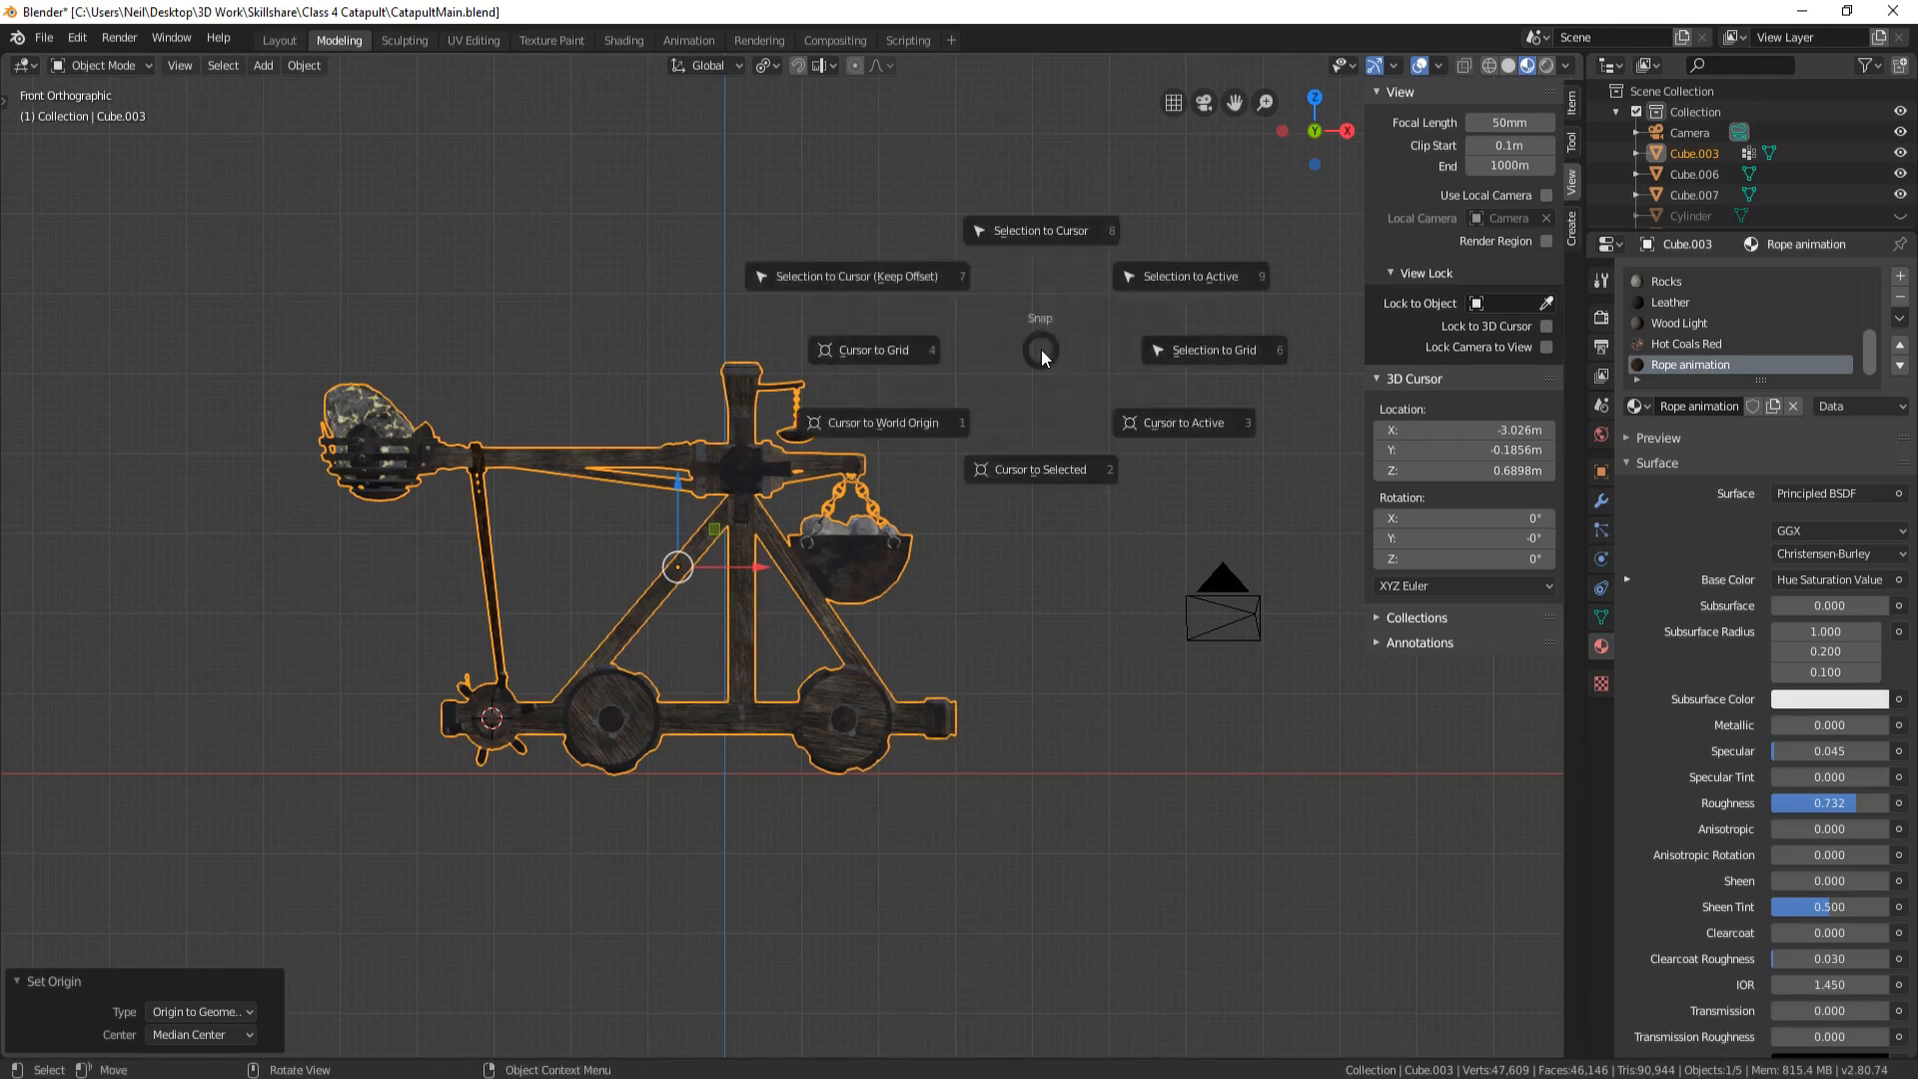
left_click(893, 428)
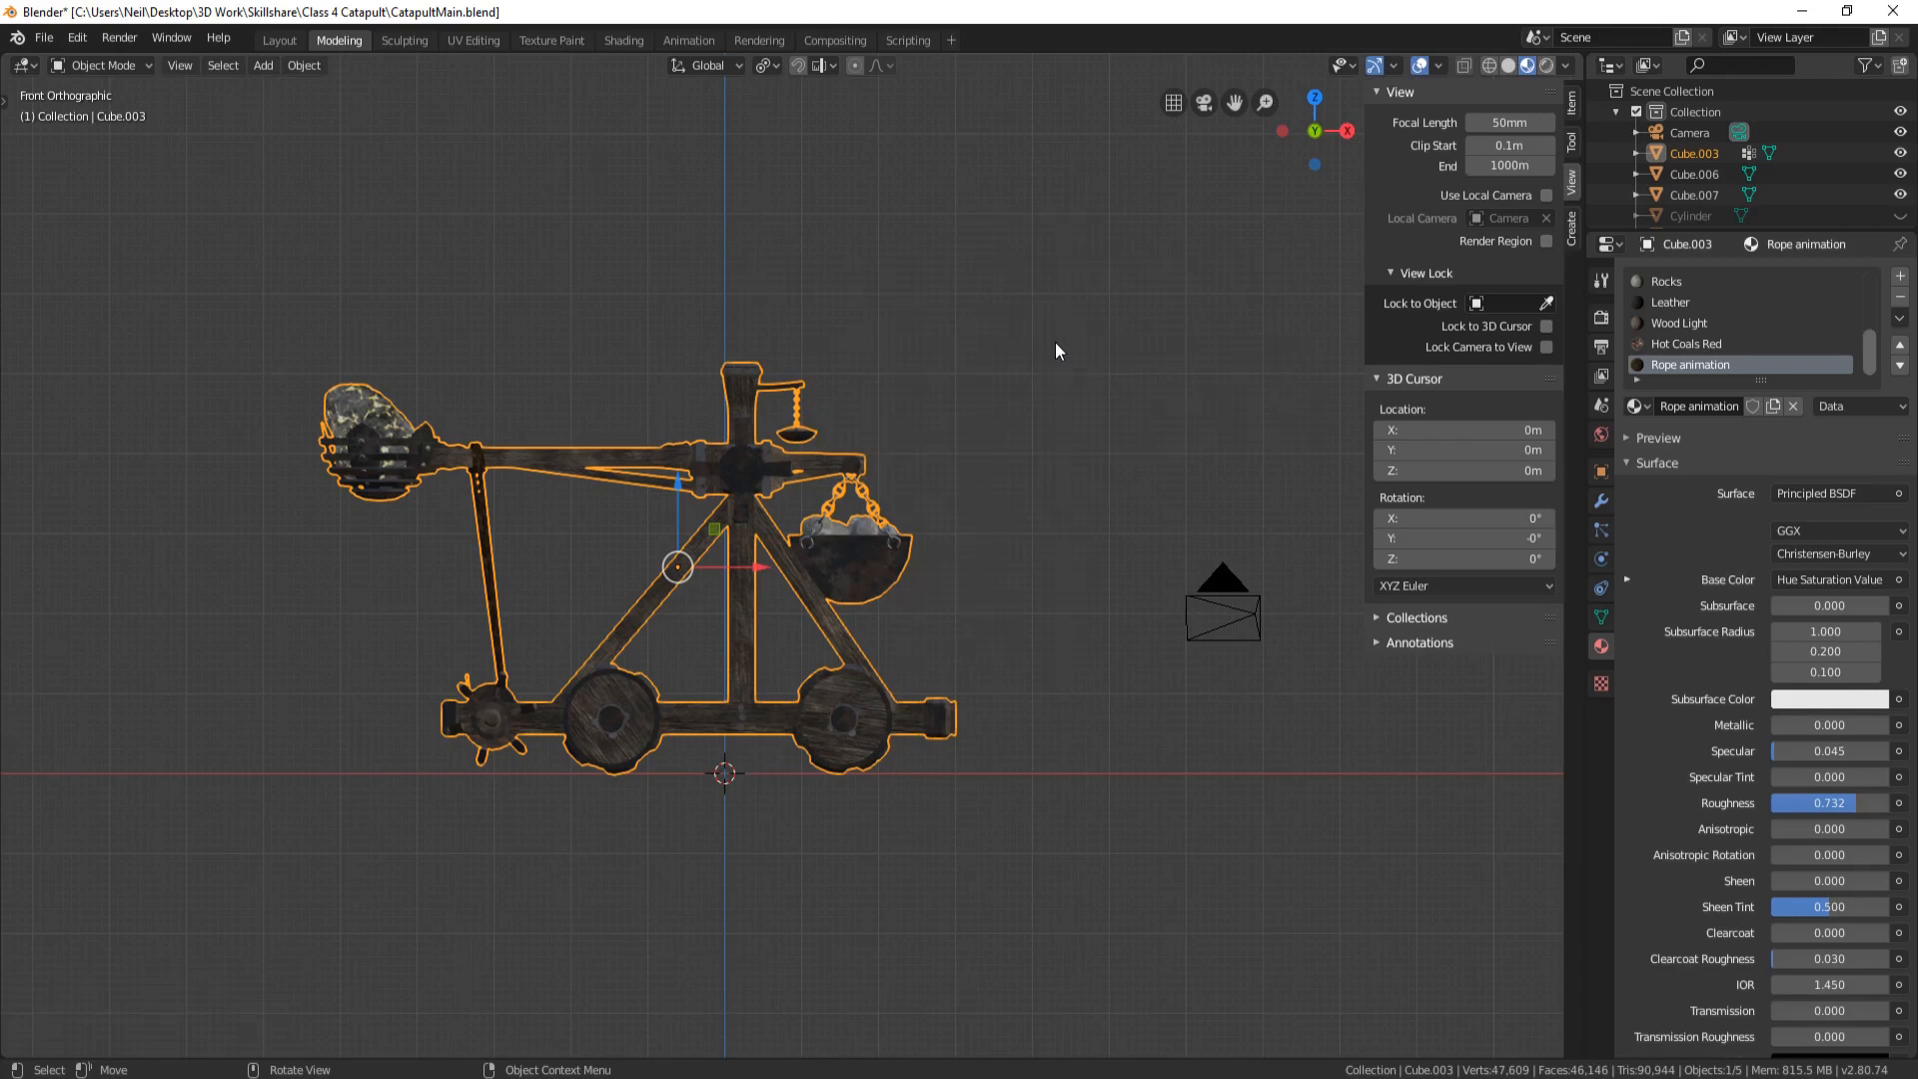
key("shift+s")
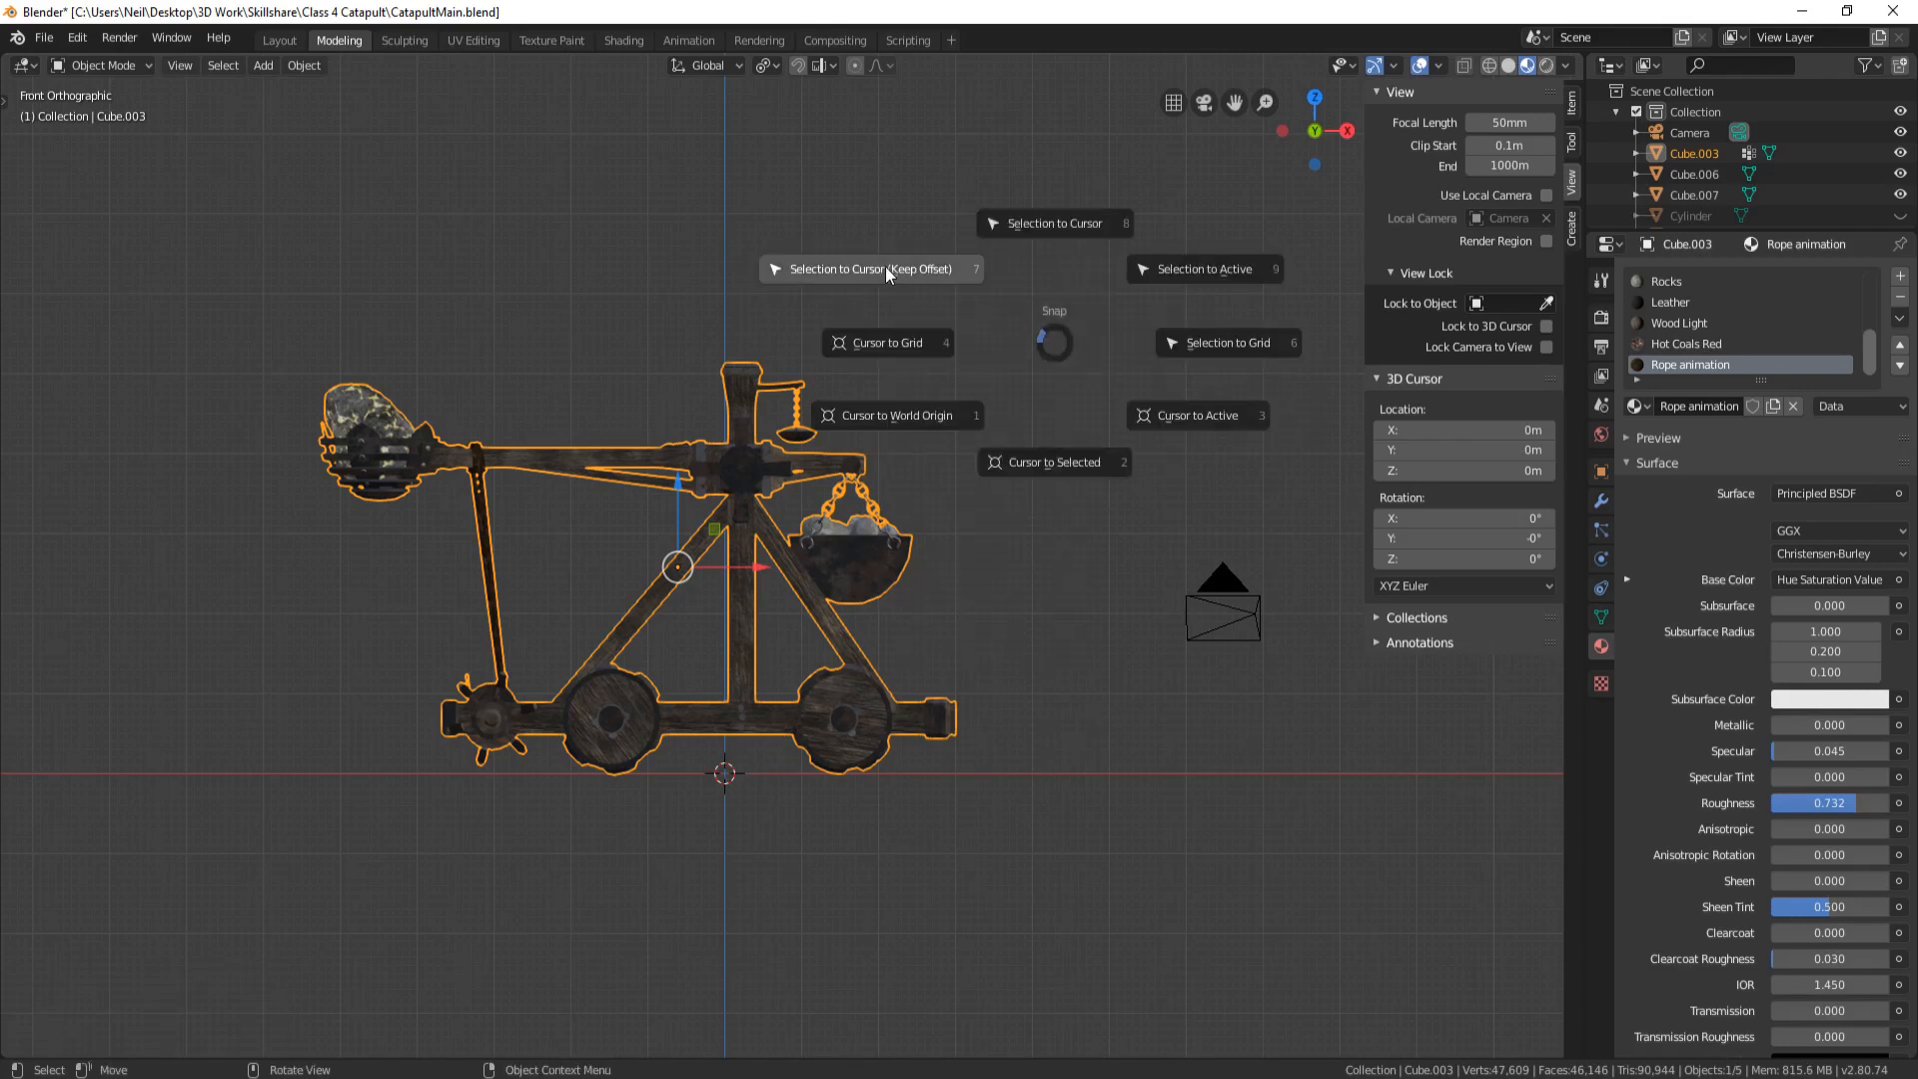
left_click(885, 269)
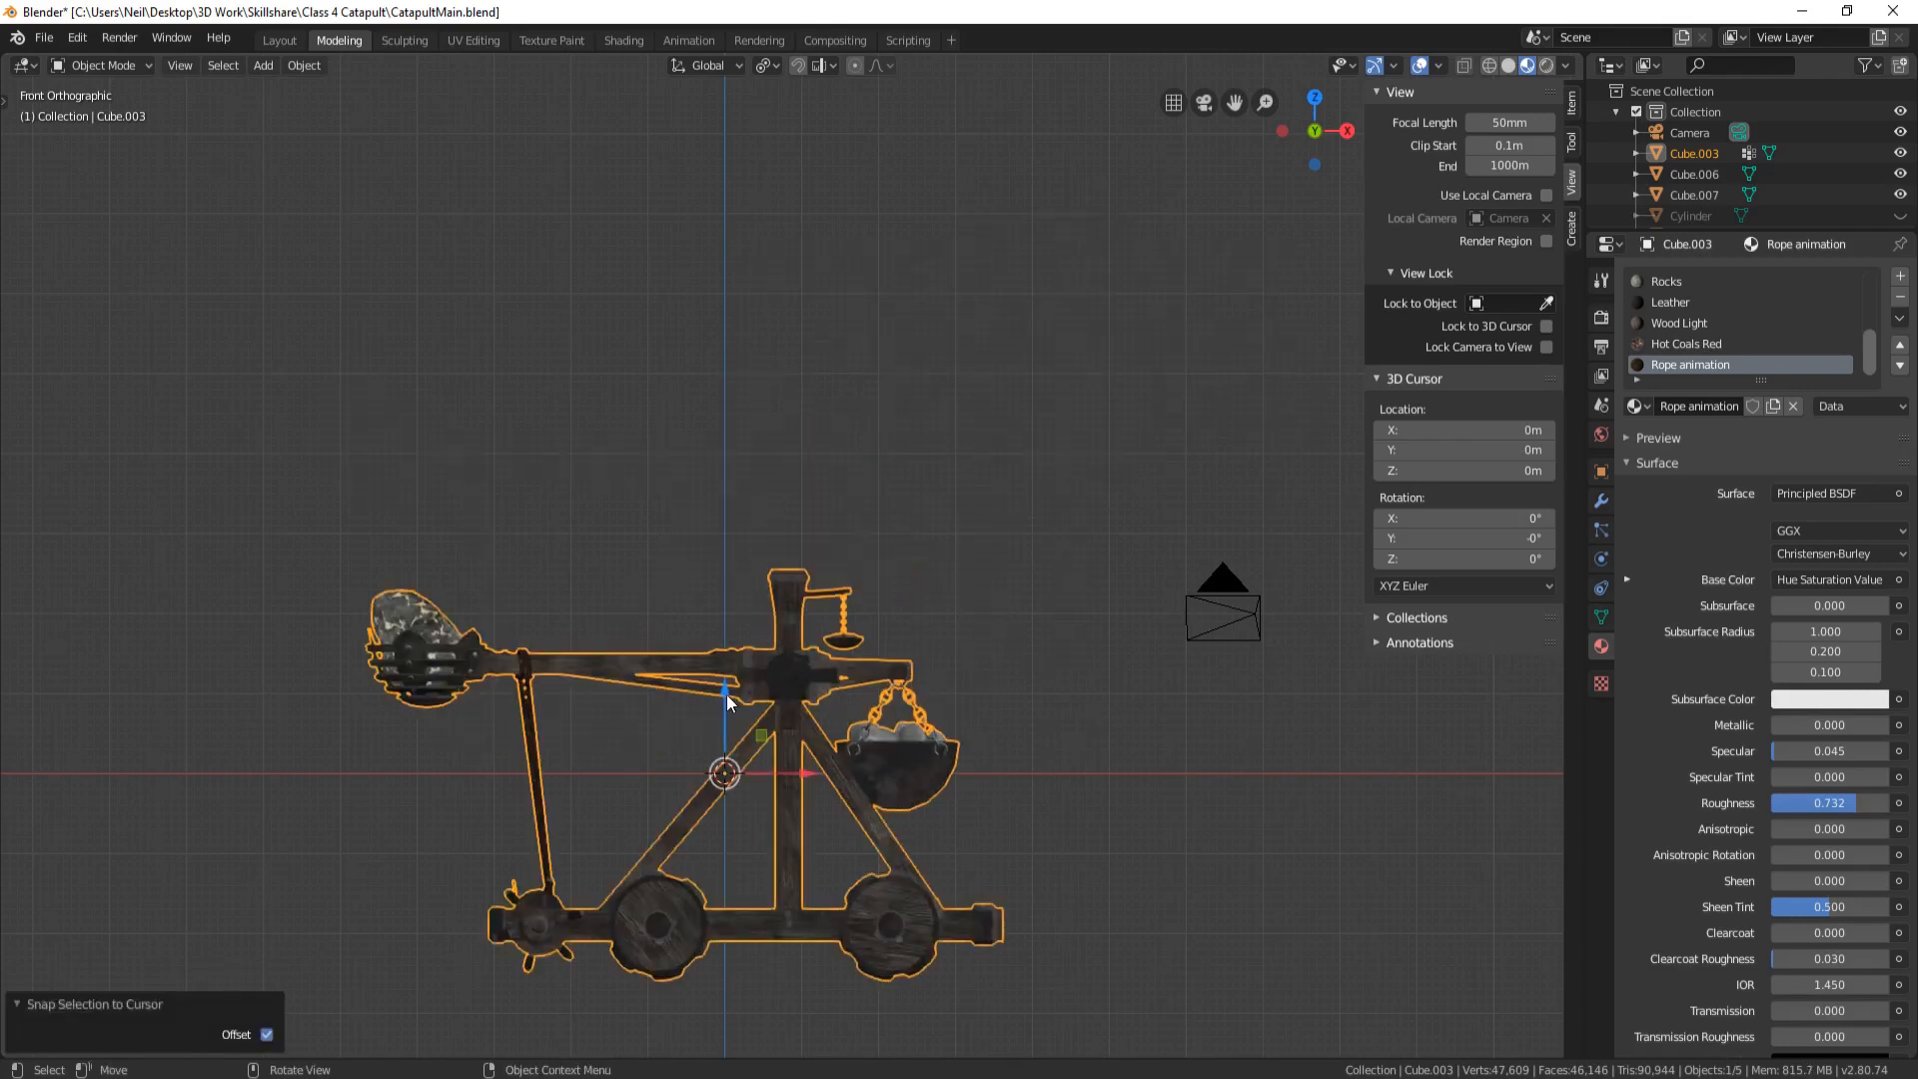
Raise the catapult about 2.5 m along Z so its wheels sit at ground level
key("g")
key("z")
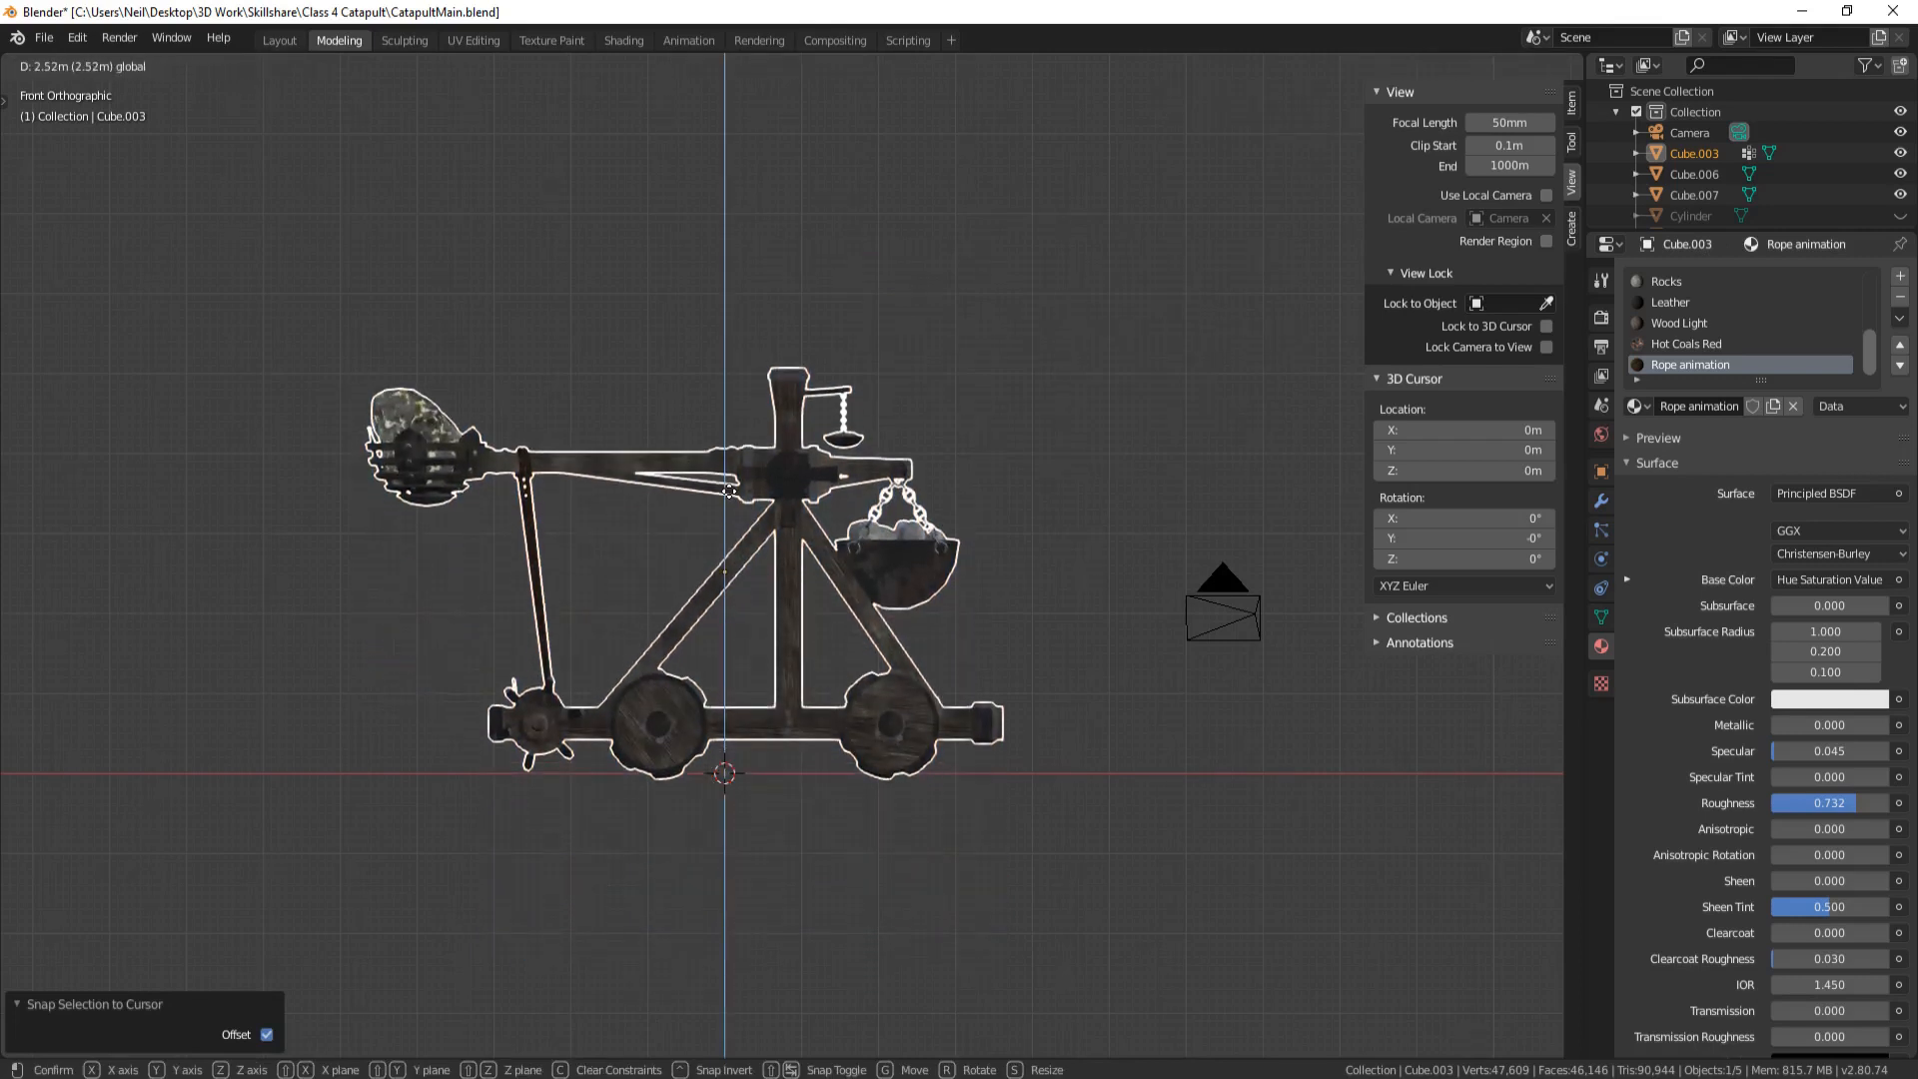
left_click(729, 491)
Unhide all hidden objects and raise only the catapult about 0.1 m along Z above the round stone base
middle_click_drag(959, 445, 1075, 540)
key("alt+h")
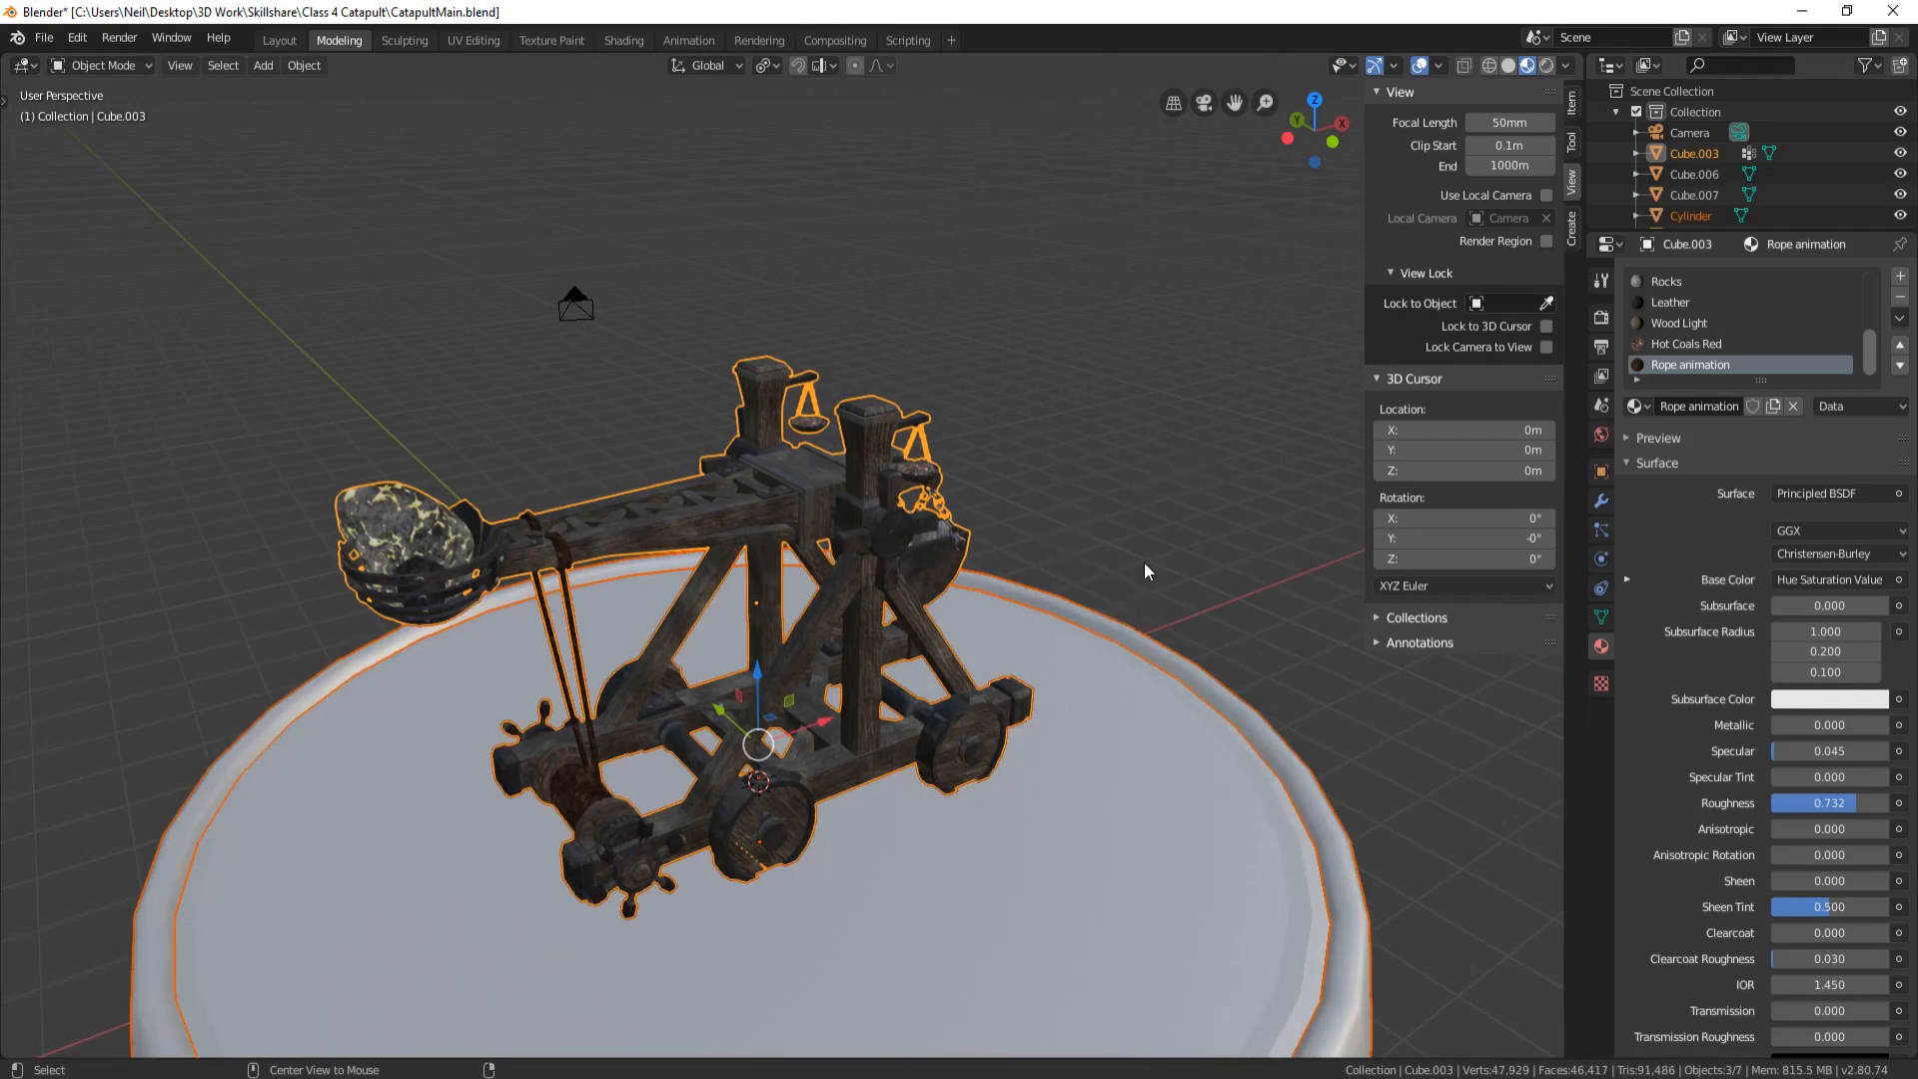
middle_click_drag(1219, 783, 892, 642)
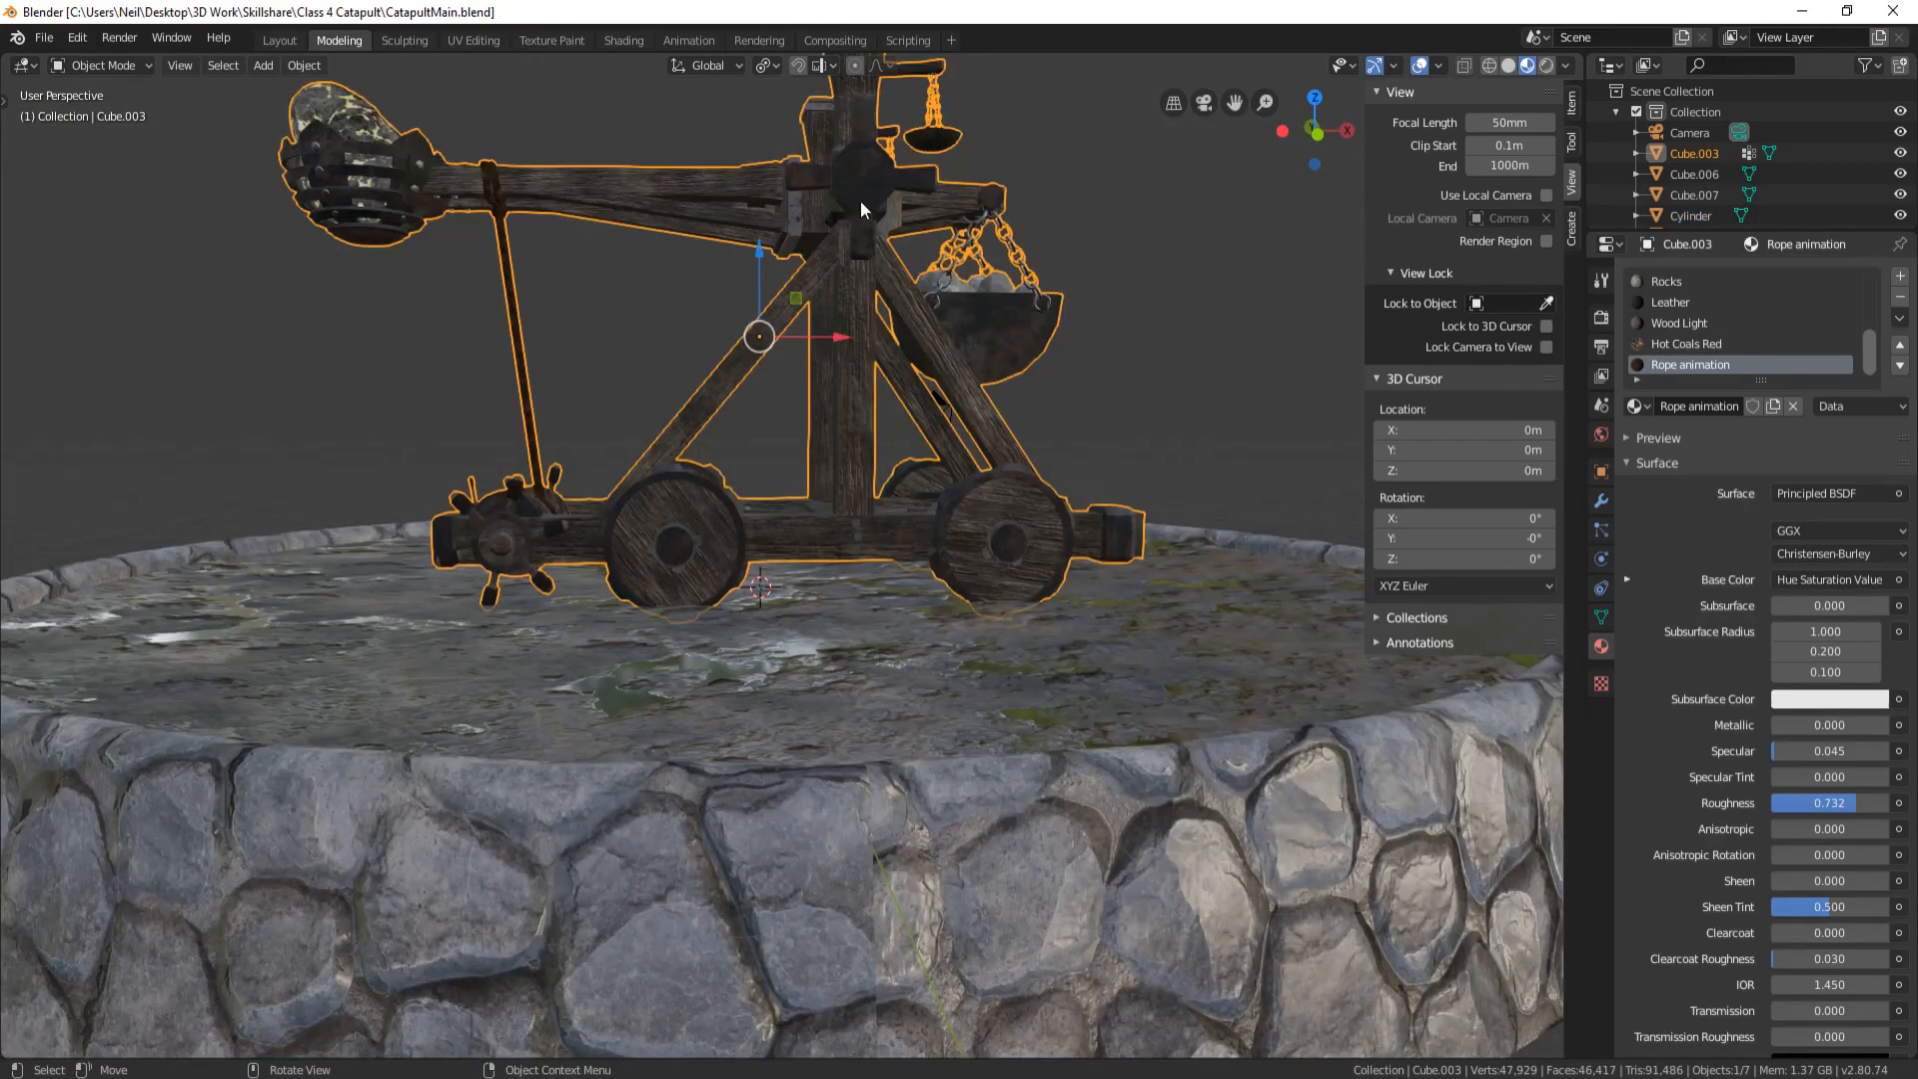
left_click_drag(759, 248, 767, 240)
Examine from several angles how the catapult's wheels sit on the stone base, with everything deselected
middle_click_drag(985, 350, 903, 353)
scroll(963, 497, "up", 6)
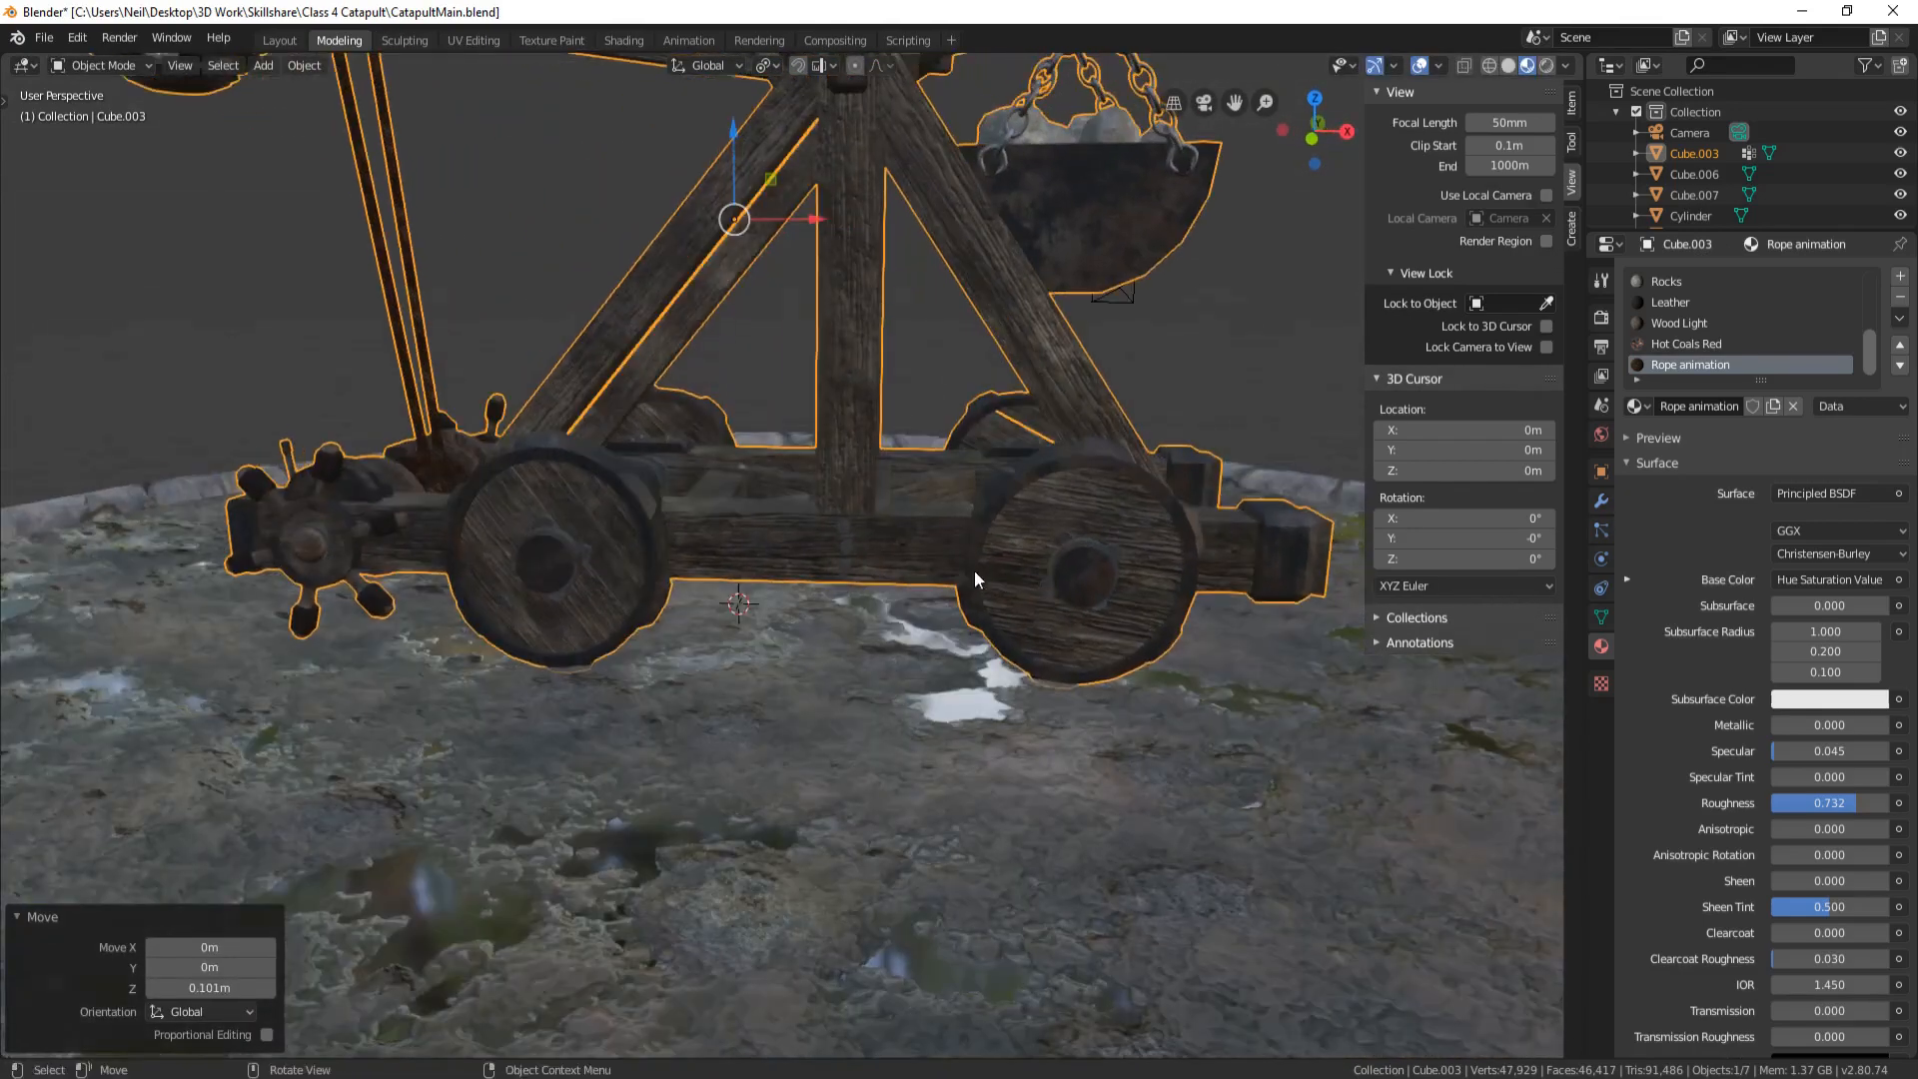
middle_click_drag(1057, 588, 1069, 563)
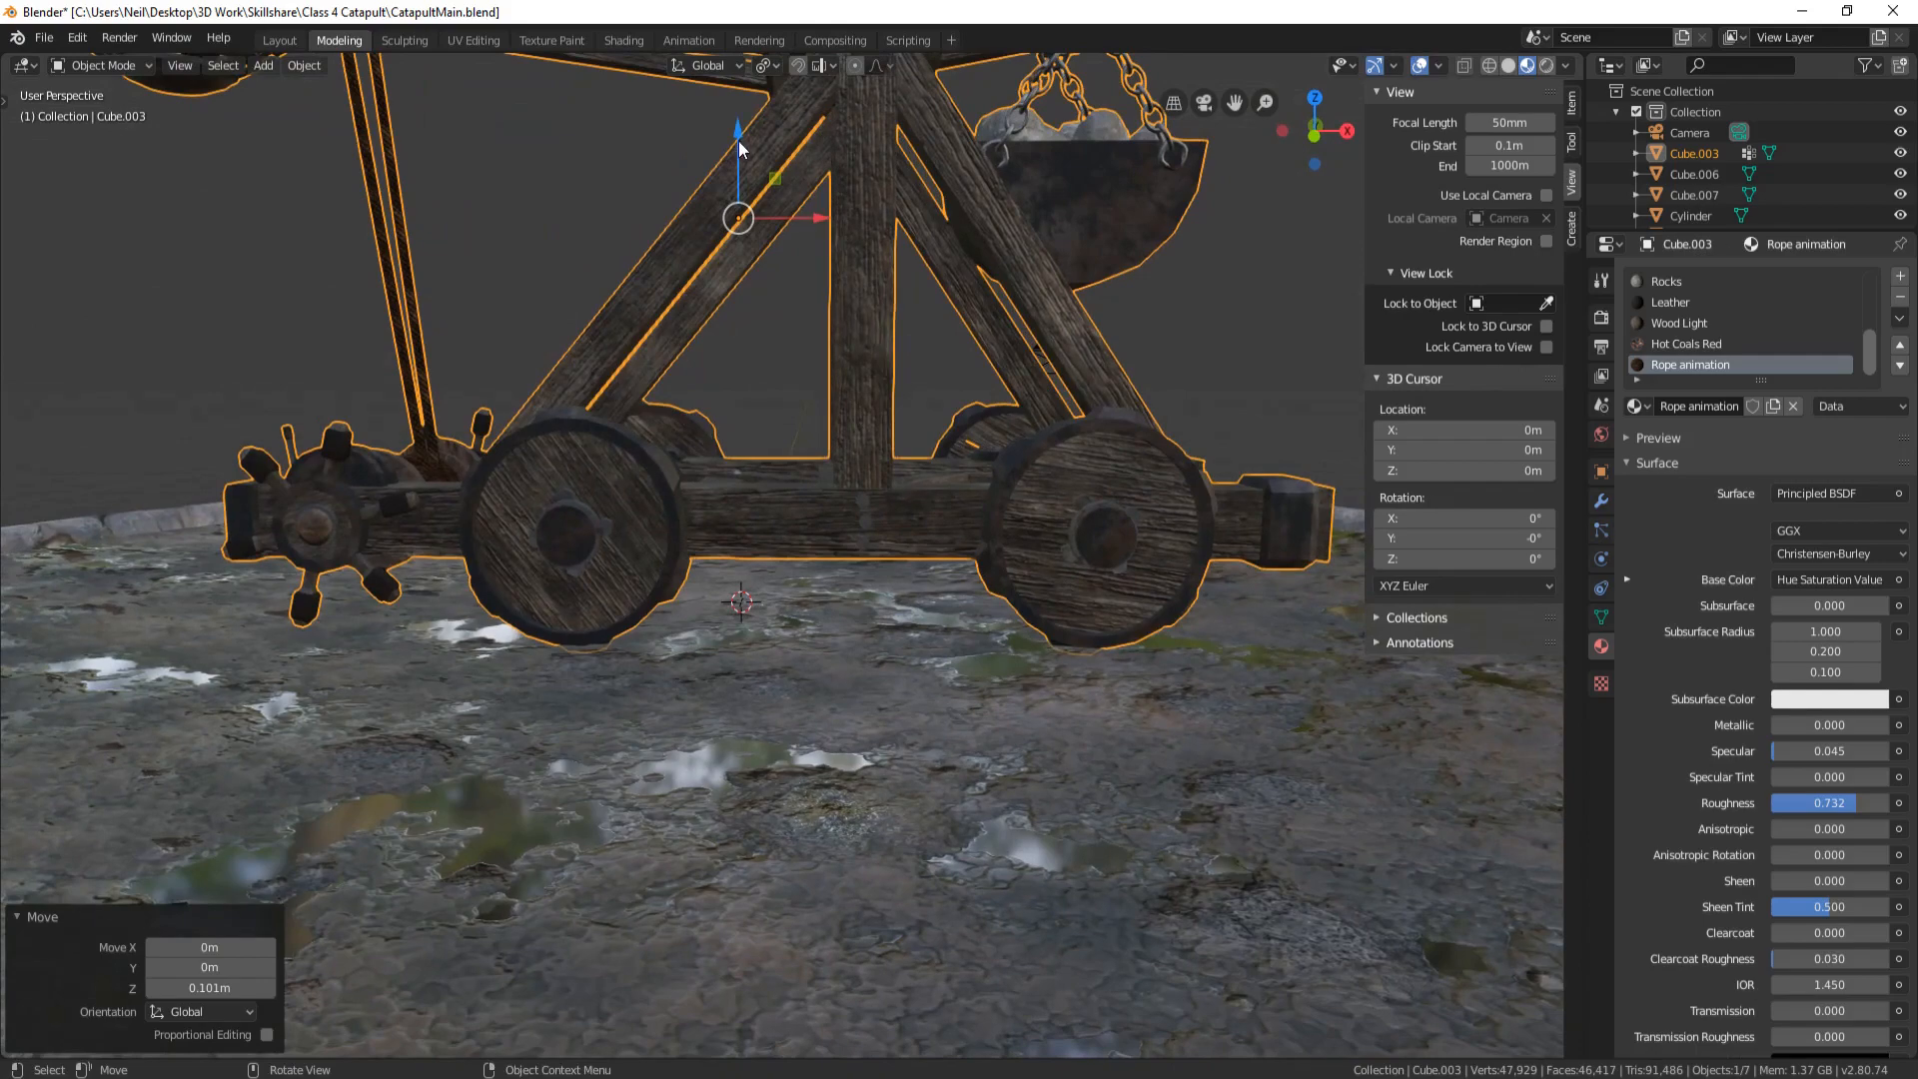
scroll(927, 343, "down", 10)
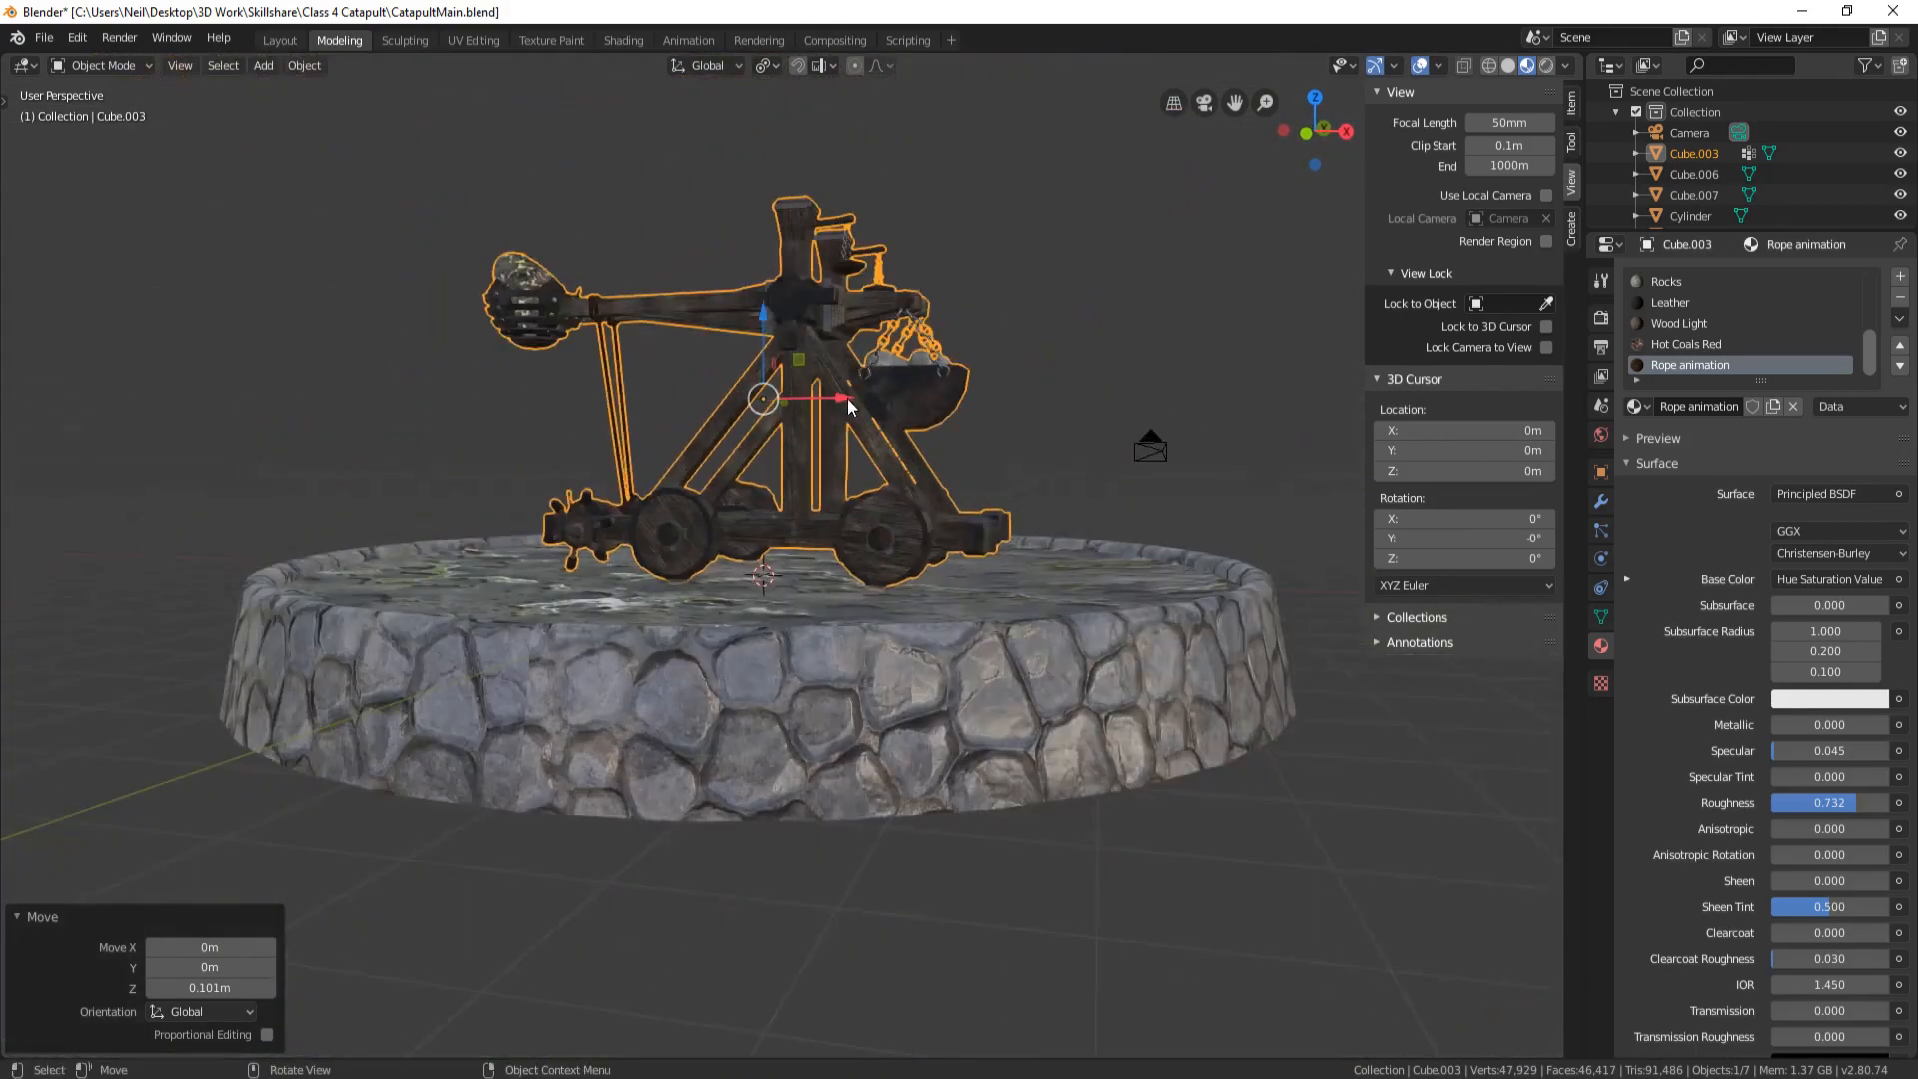
middle_click_drag(847, 398, 967, 506)
key("alt+a")
scroll(790, 505, "up", 5)
scroll(773, 481, "down", 8)
scroll(769, 508, "up", 4)
middle_click_drag(769, 508, 823, 472)
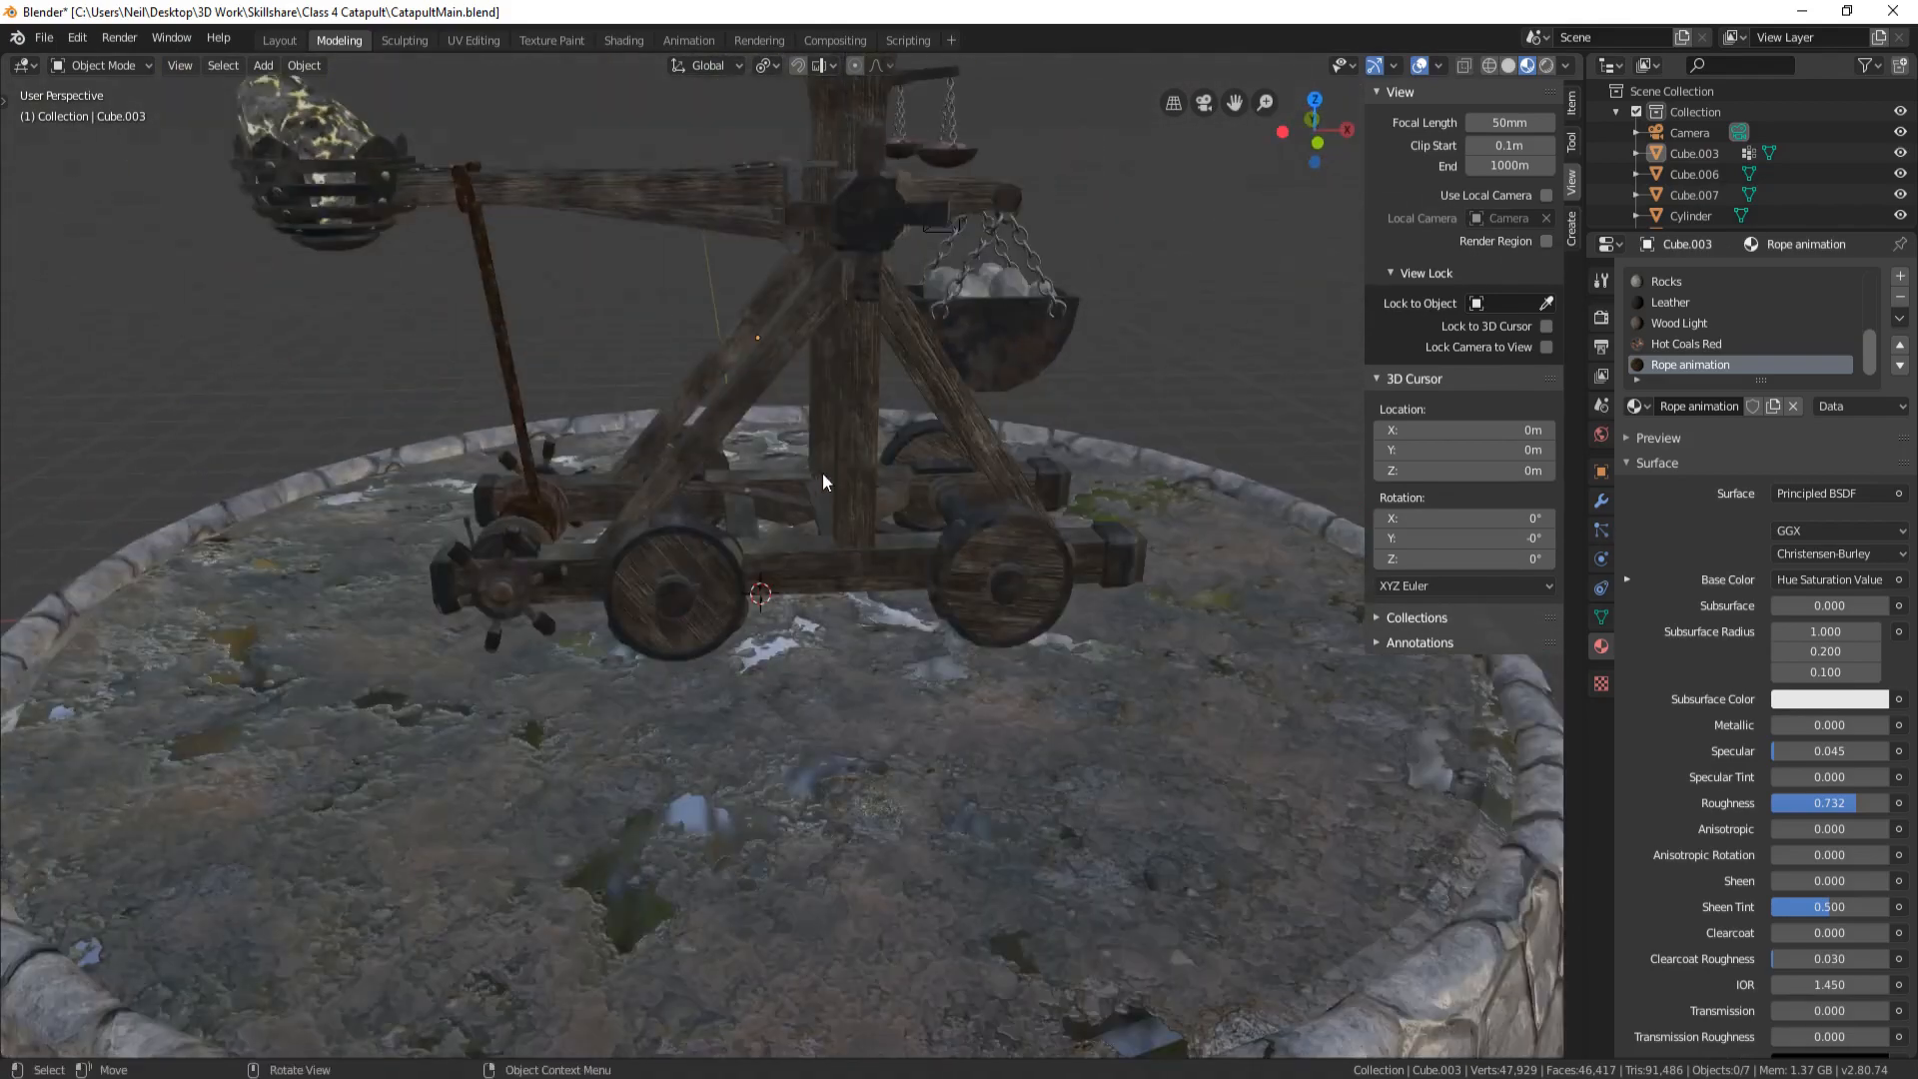
Hide the mud ground and the stone wall beneath the catapult
scroll(823, 481, "down", 6)
left_click(984, 600)
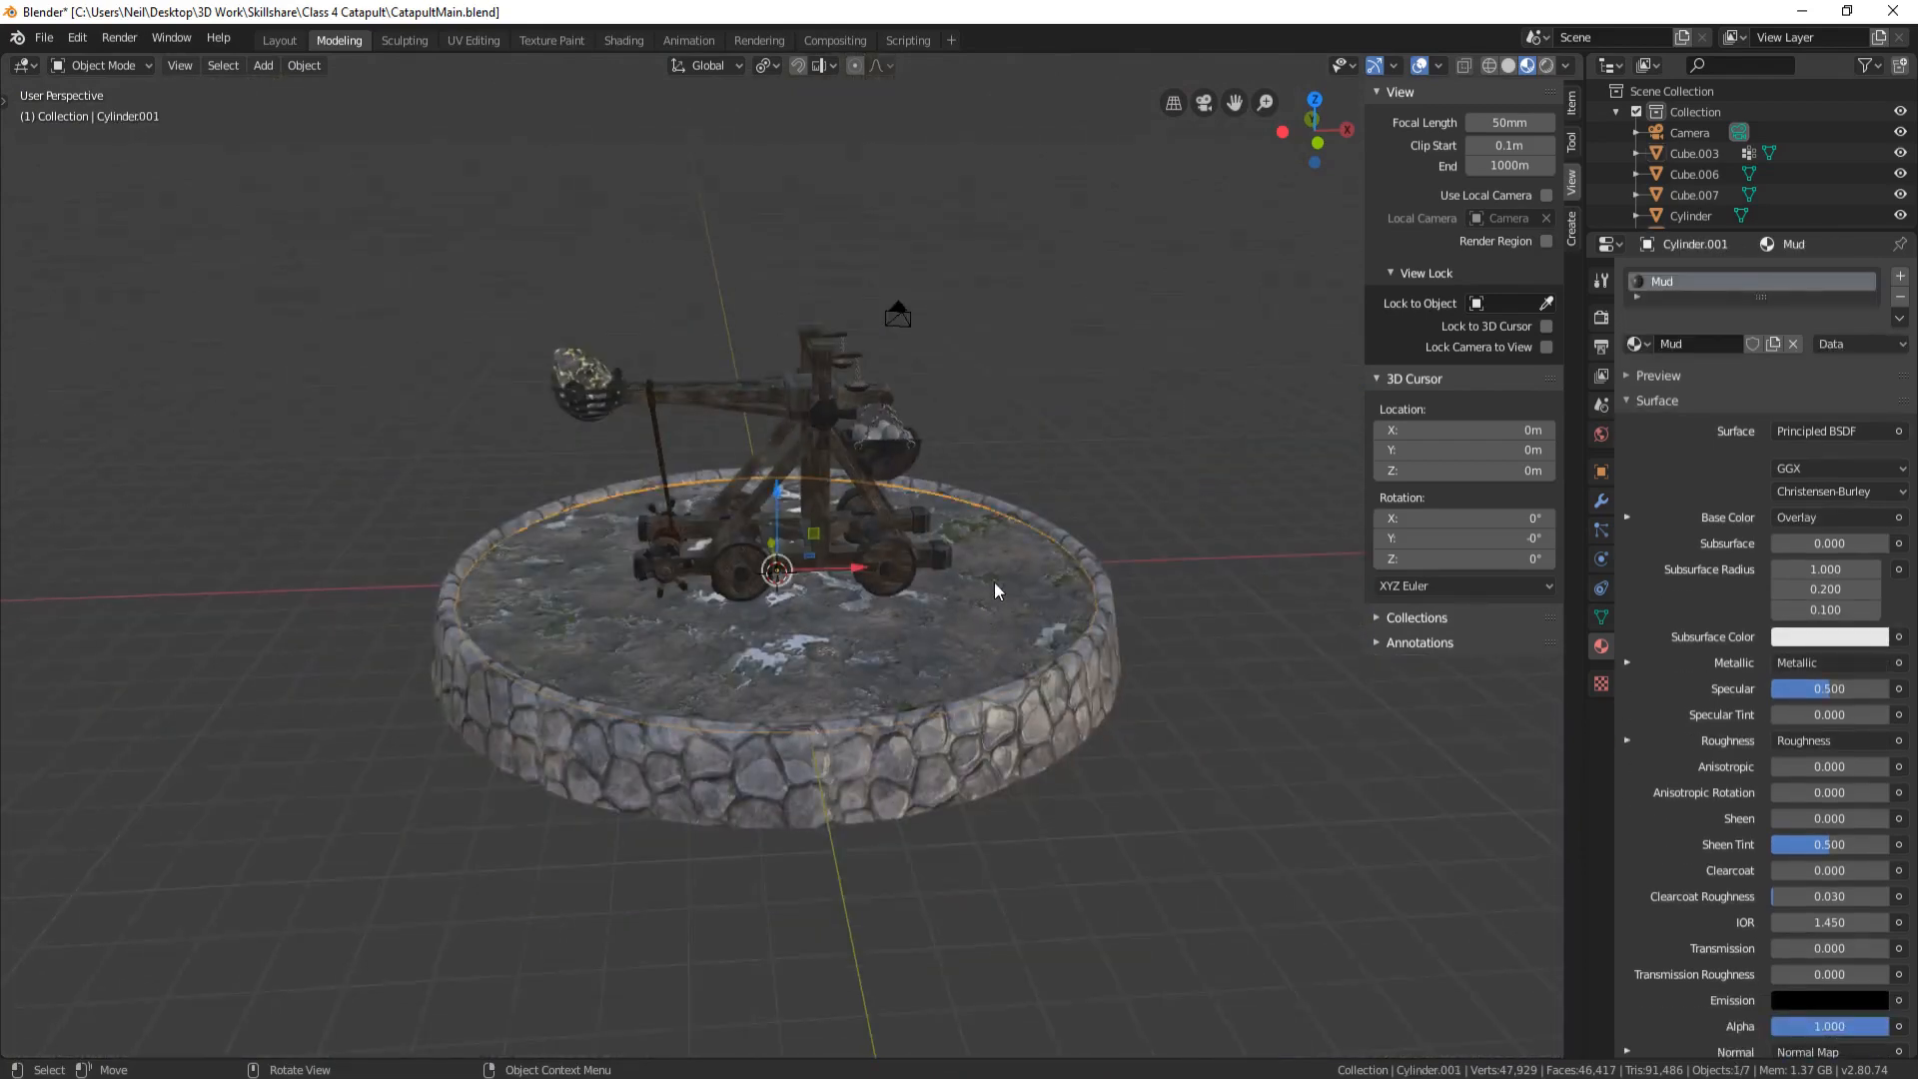
key("h")
left_click(1051, 687)
key("h")
scroll(1035, 463, "up", 5)
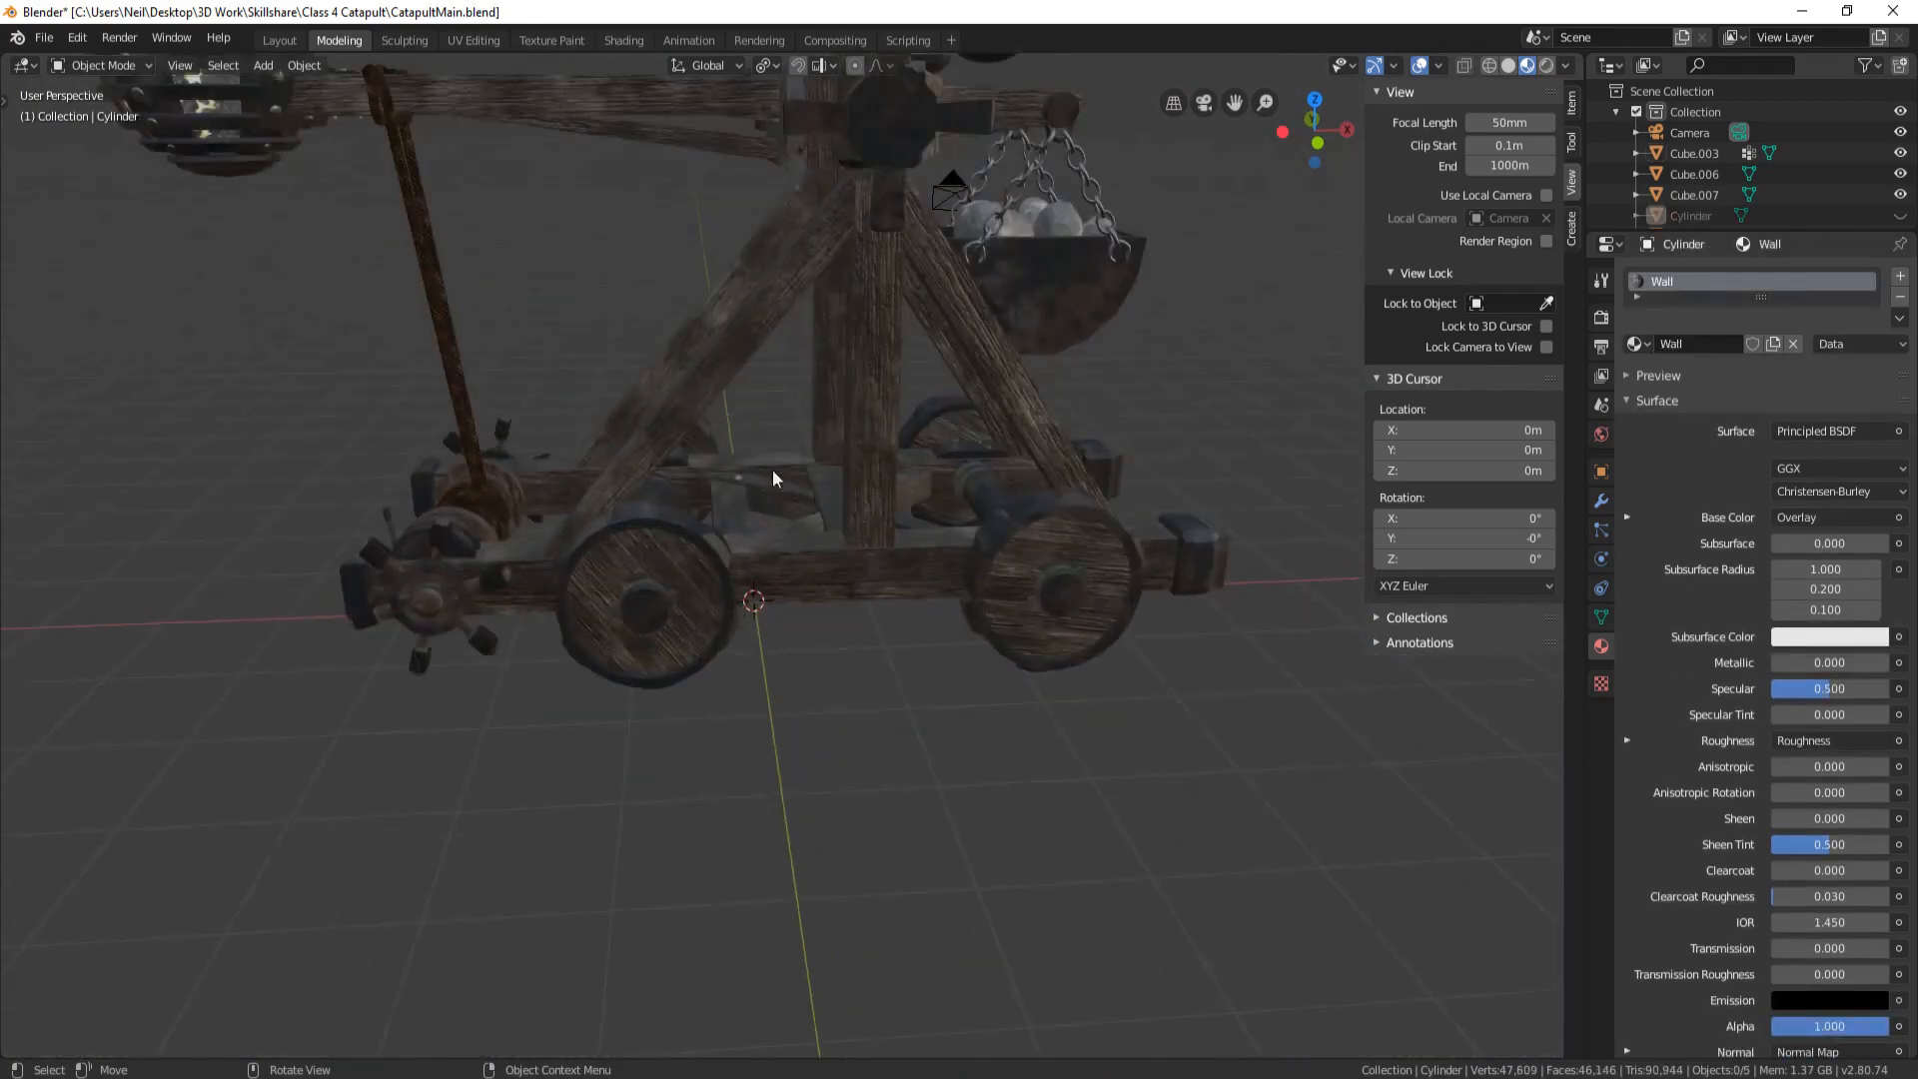
scroll(771, 478, "down", 4)
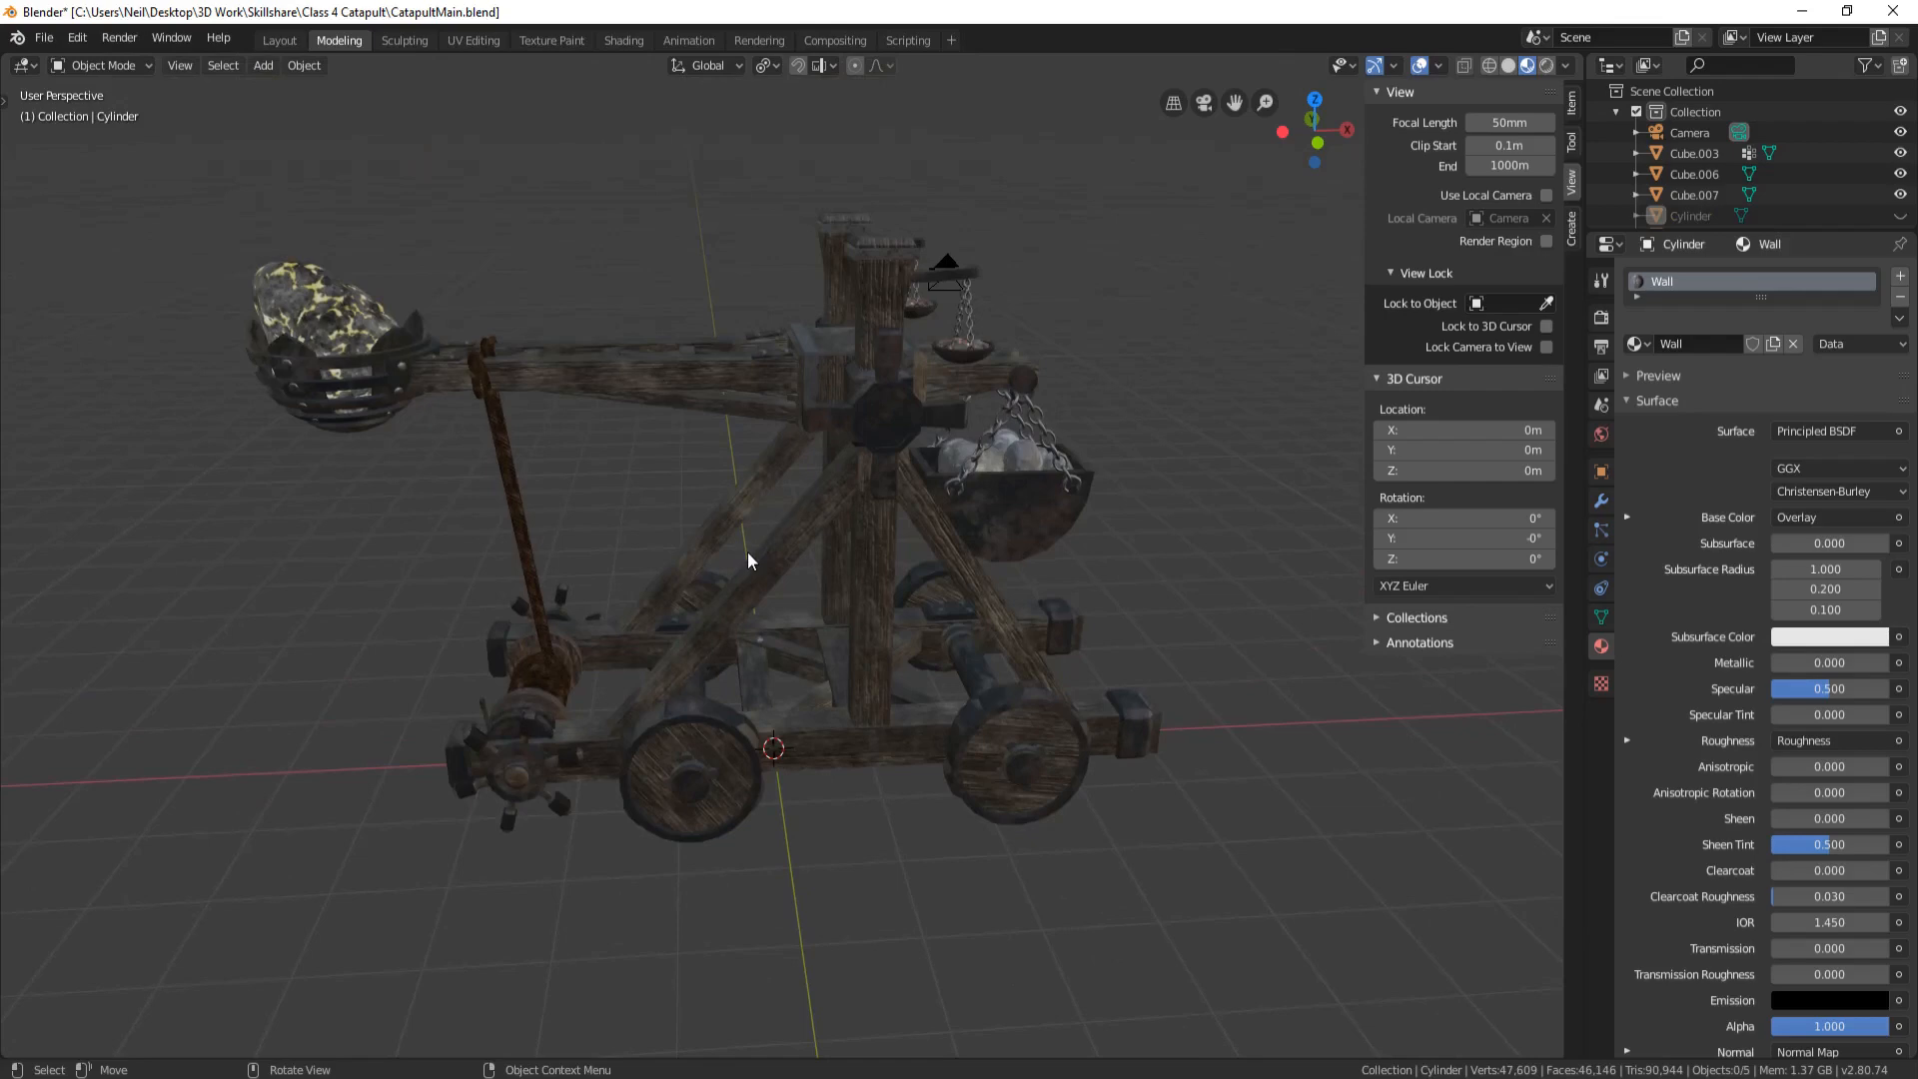
Apply the catapult's location, rotation and scale
middle_click_drag(747, 551, 807, 639)
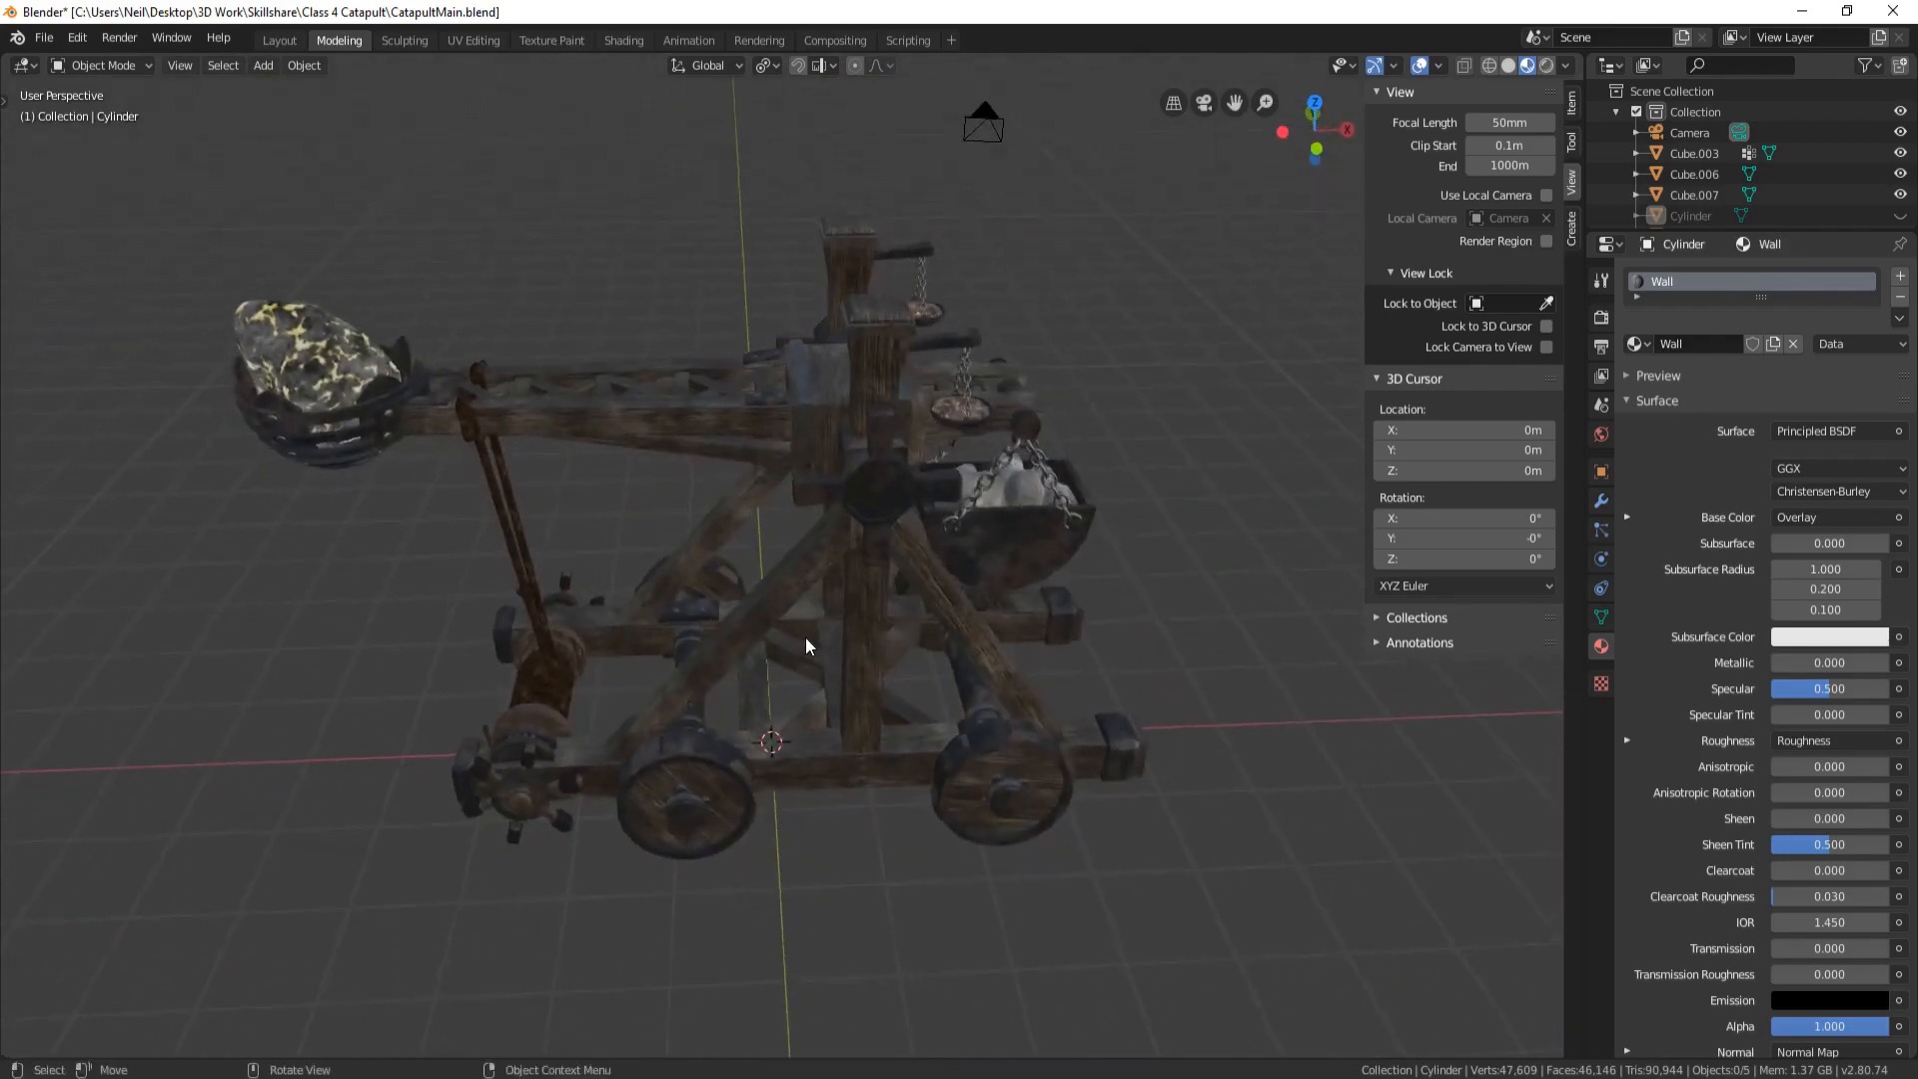
left_click(815, 399)
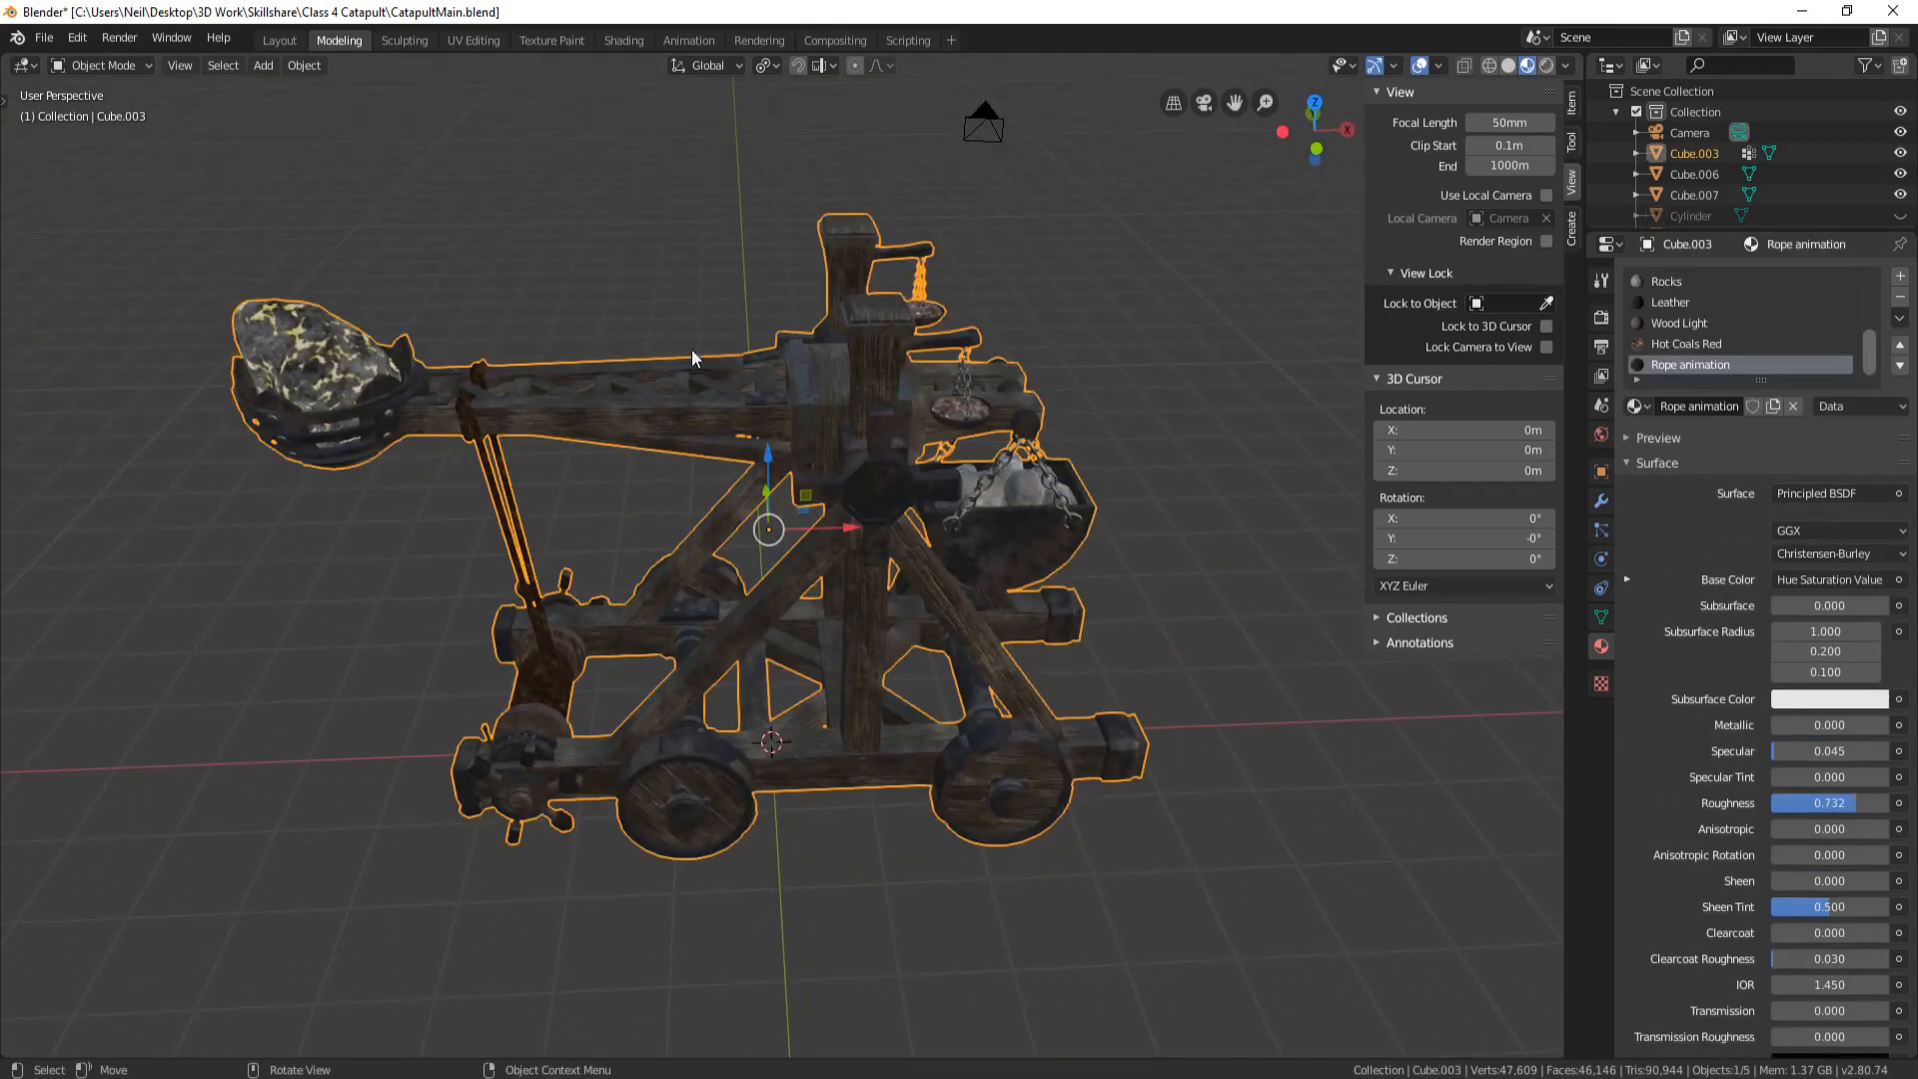
key("ctrl+a")
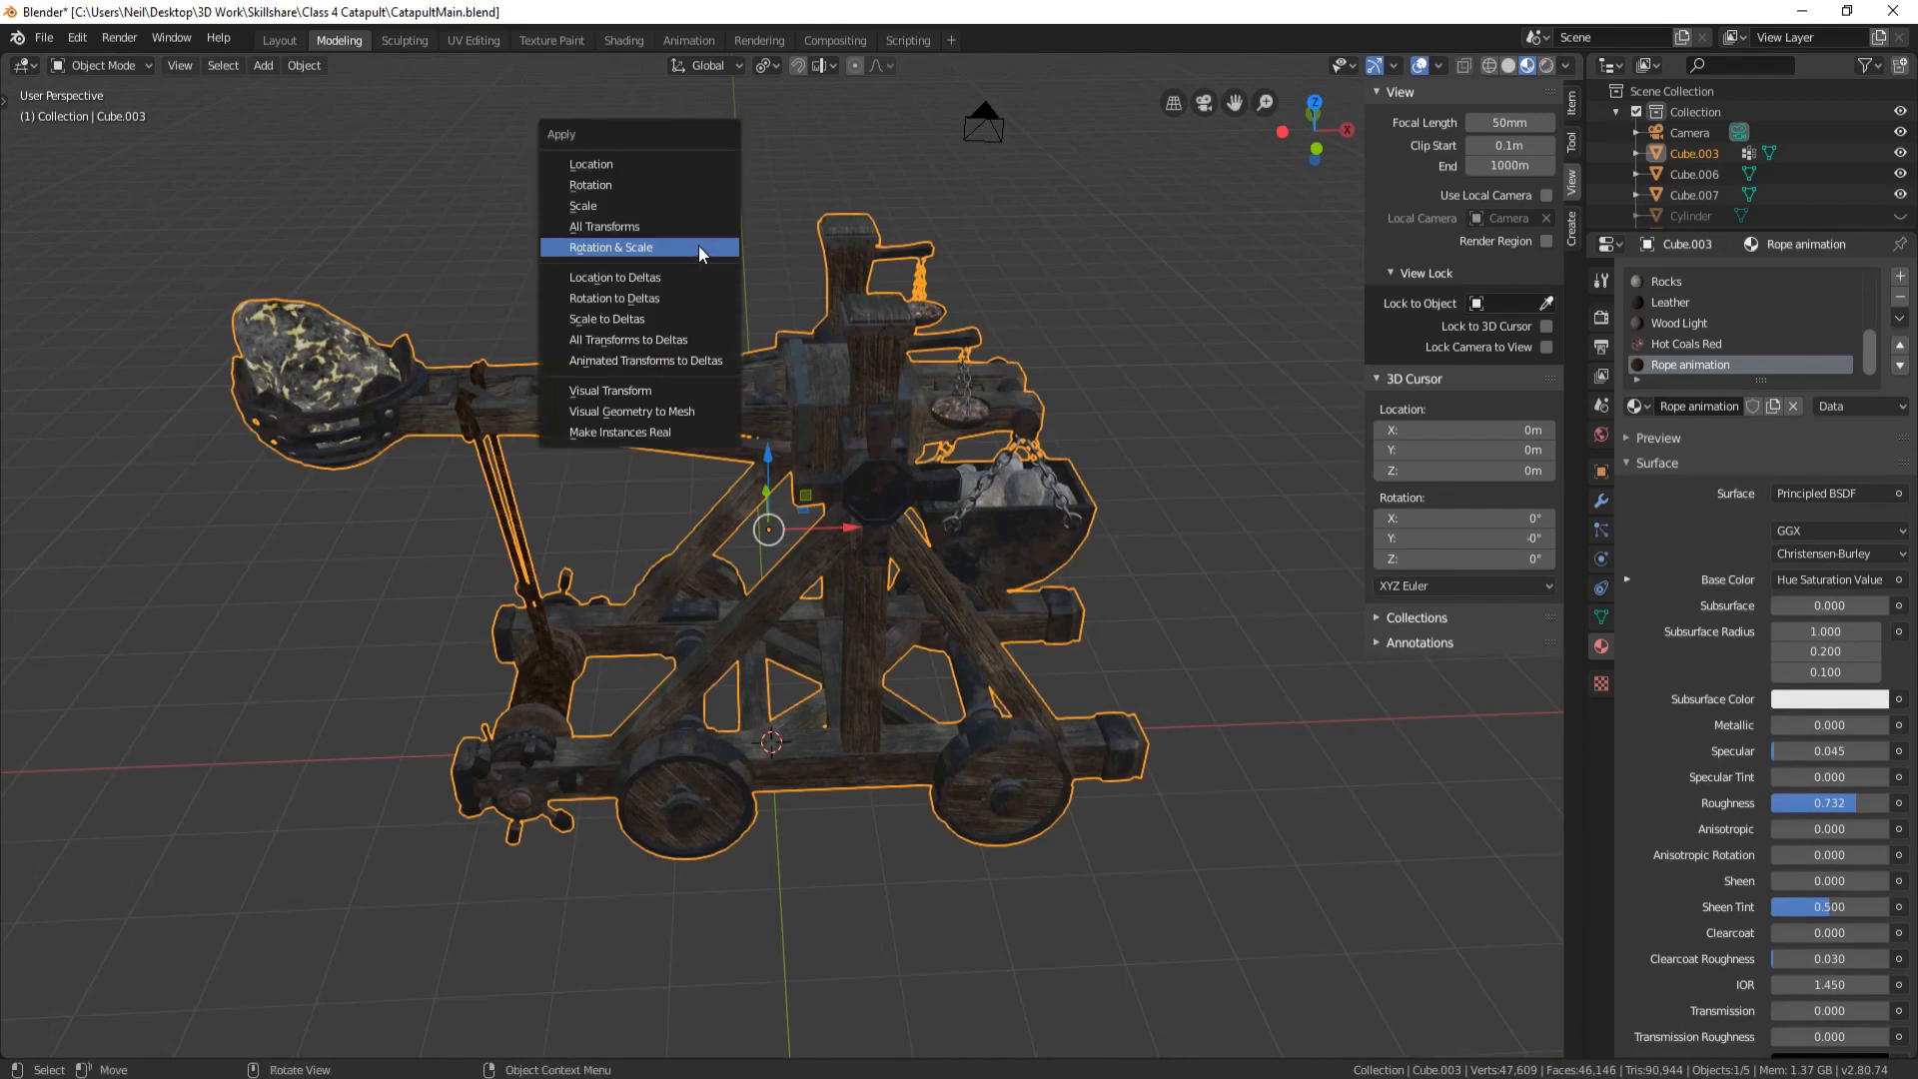
left_click(697, 247)
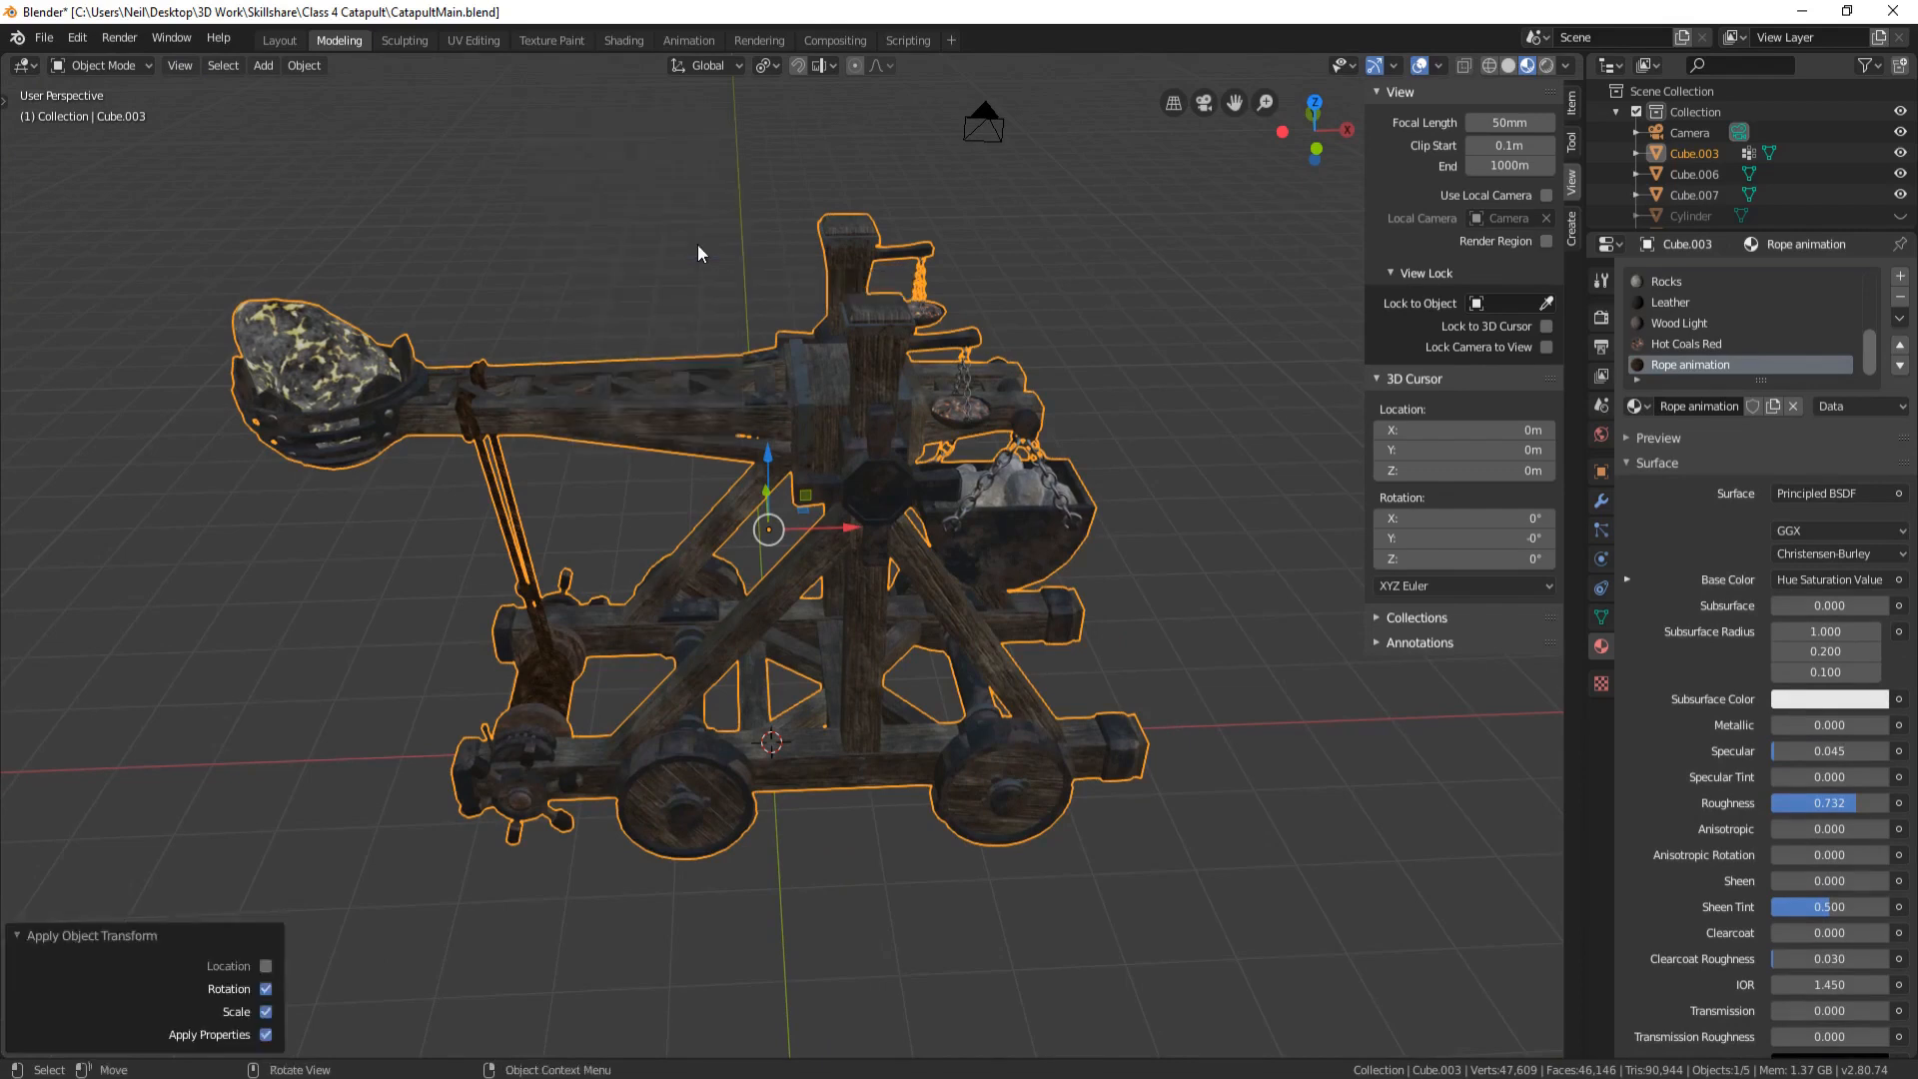
left_click(266, 966)
middle_click_drag(1035, 672, 1003, 695)
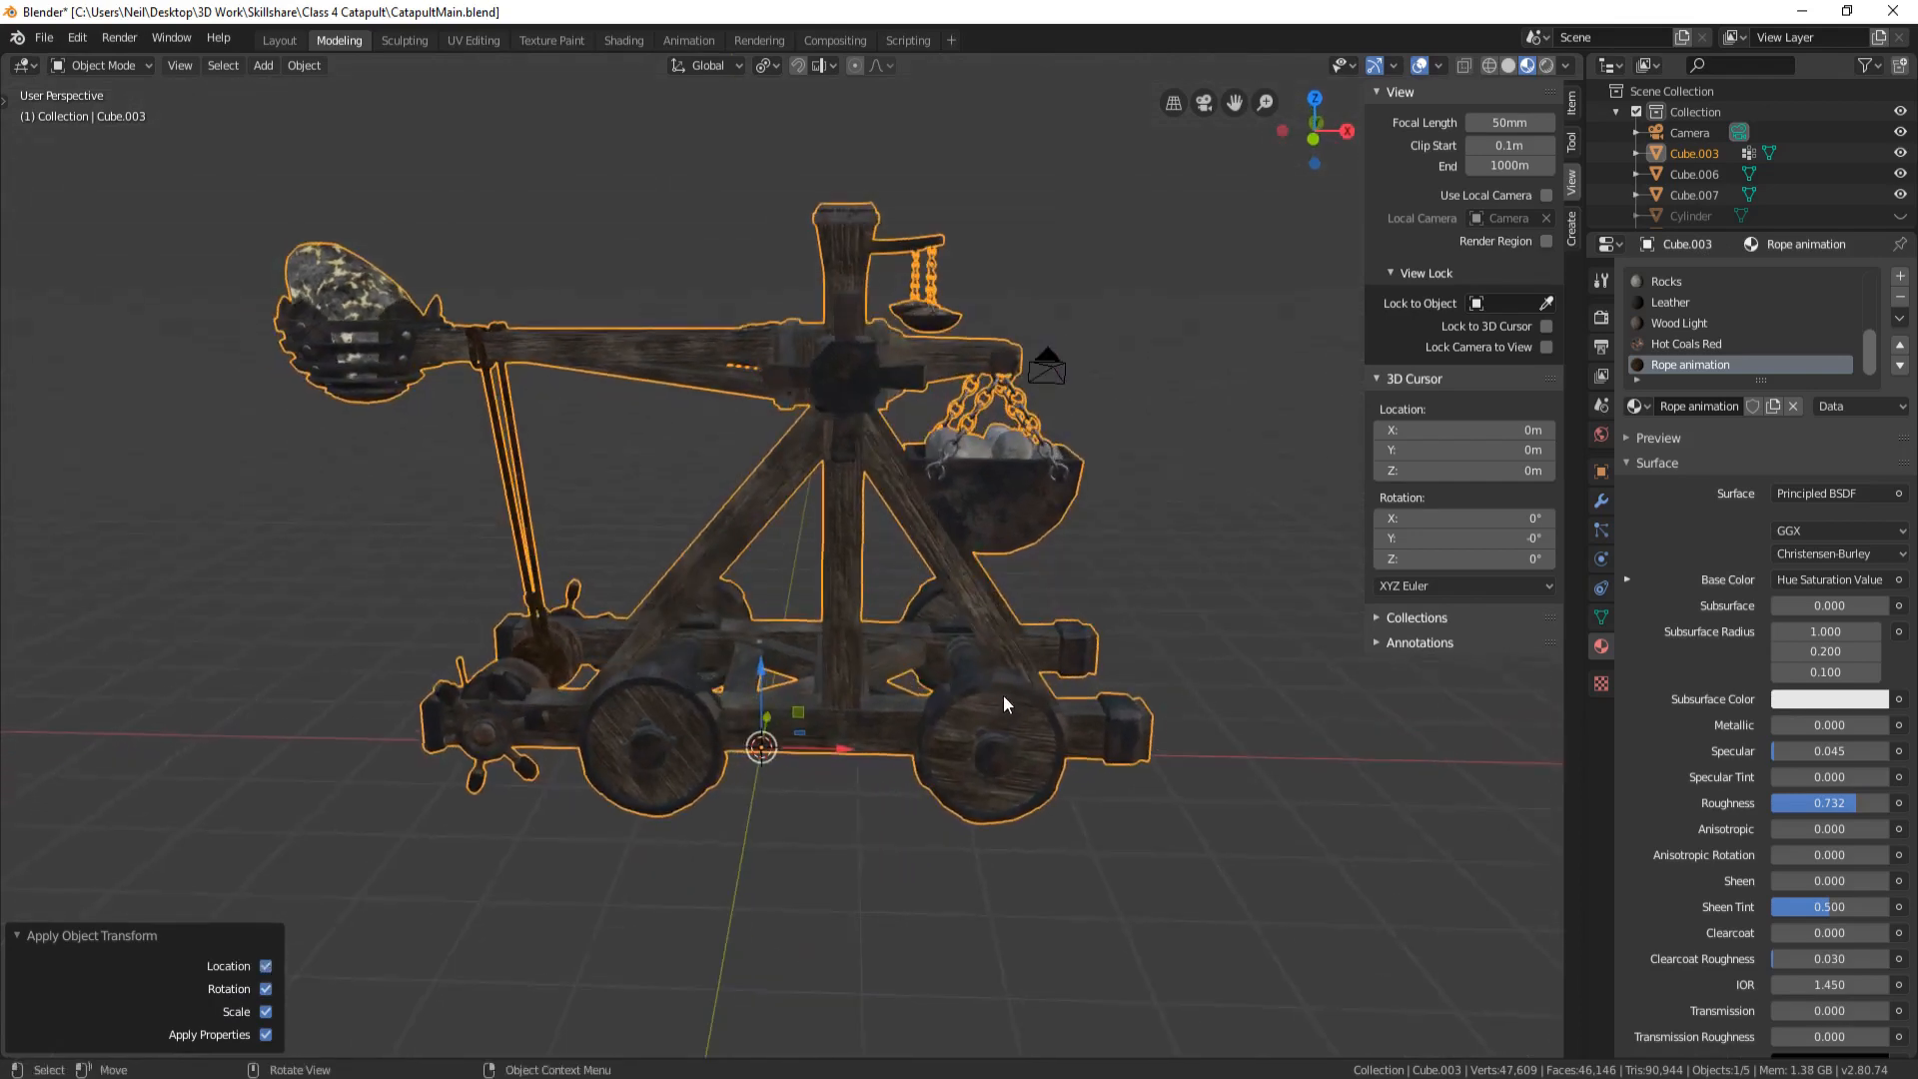
Examine the catapult from several angles, including its placement at the world origin and its size beside the human figure
middle_click_drag(840, 671, 796, 728)
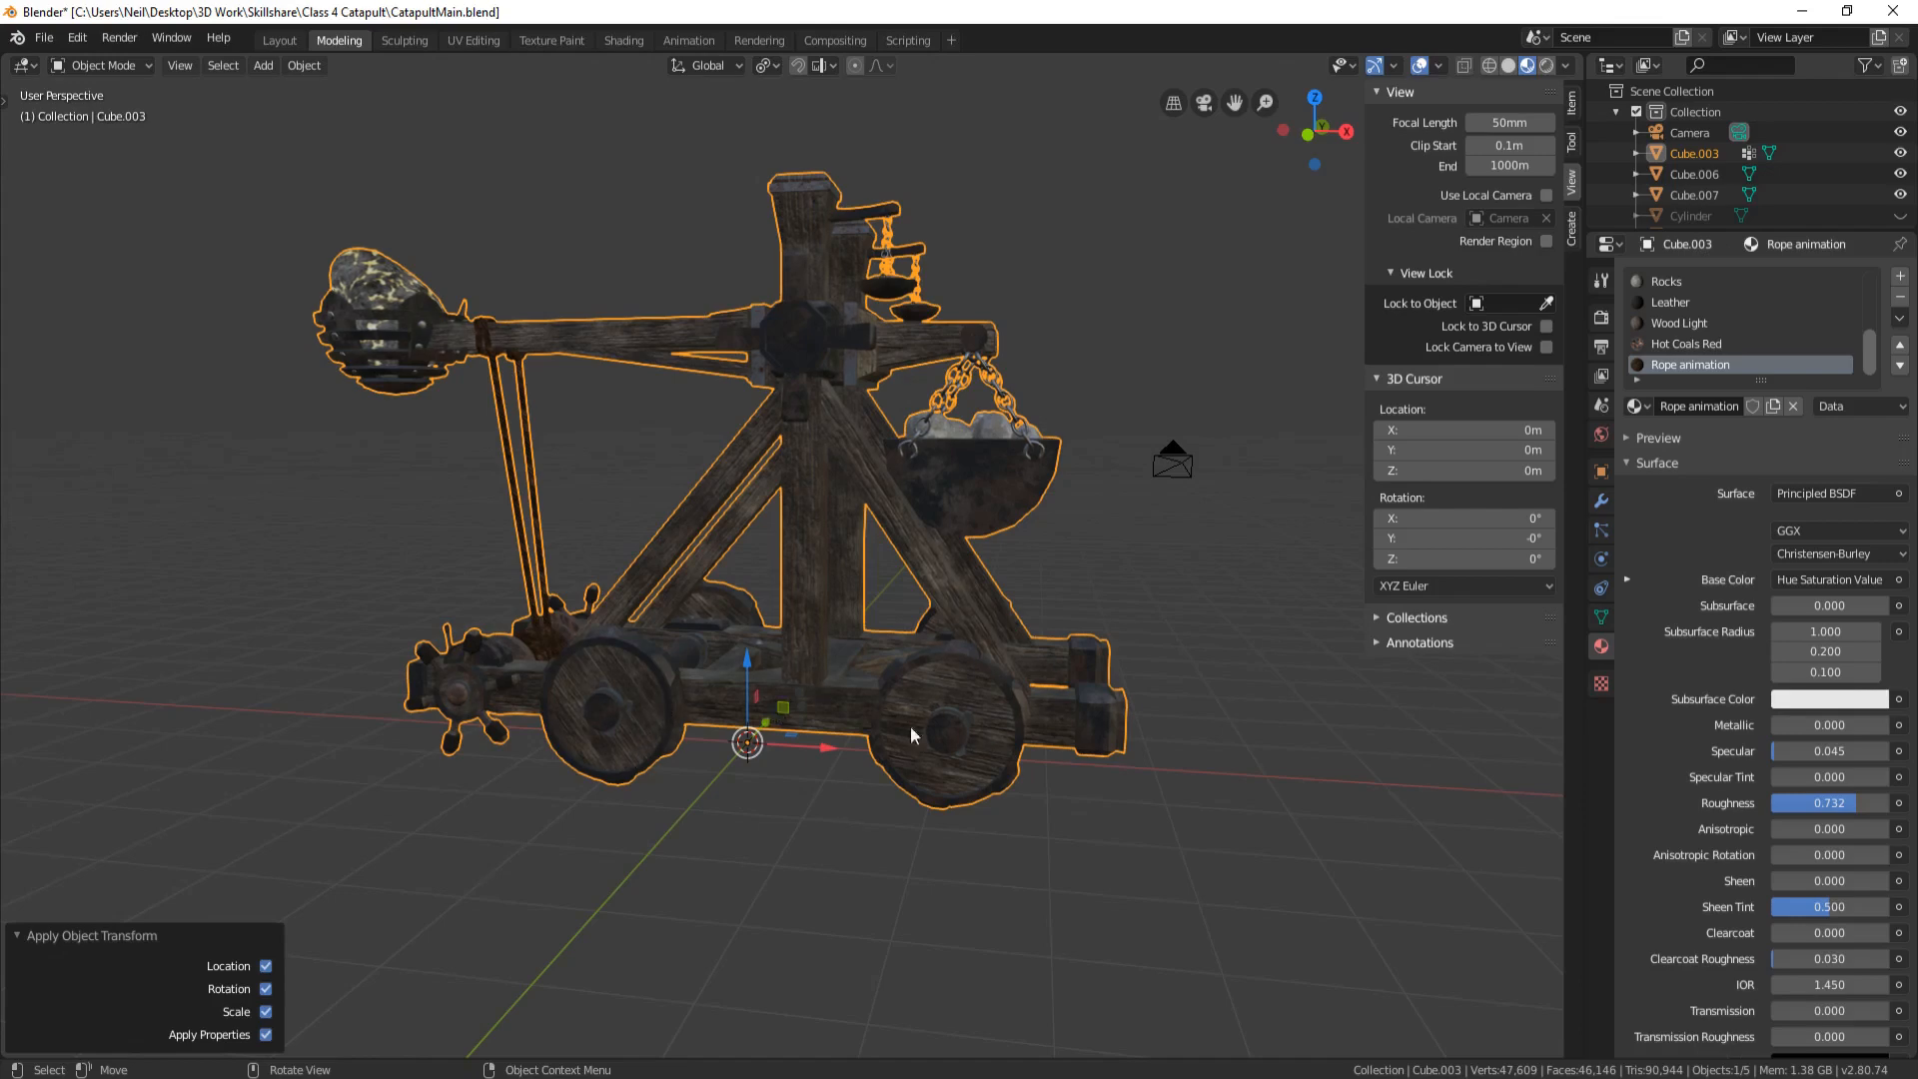
middle_click_drag(909, 734, 640, 661)
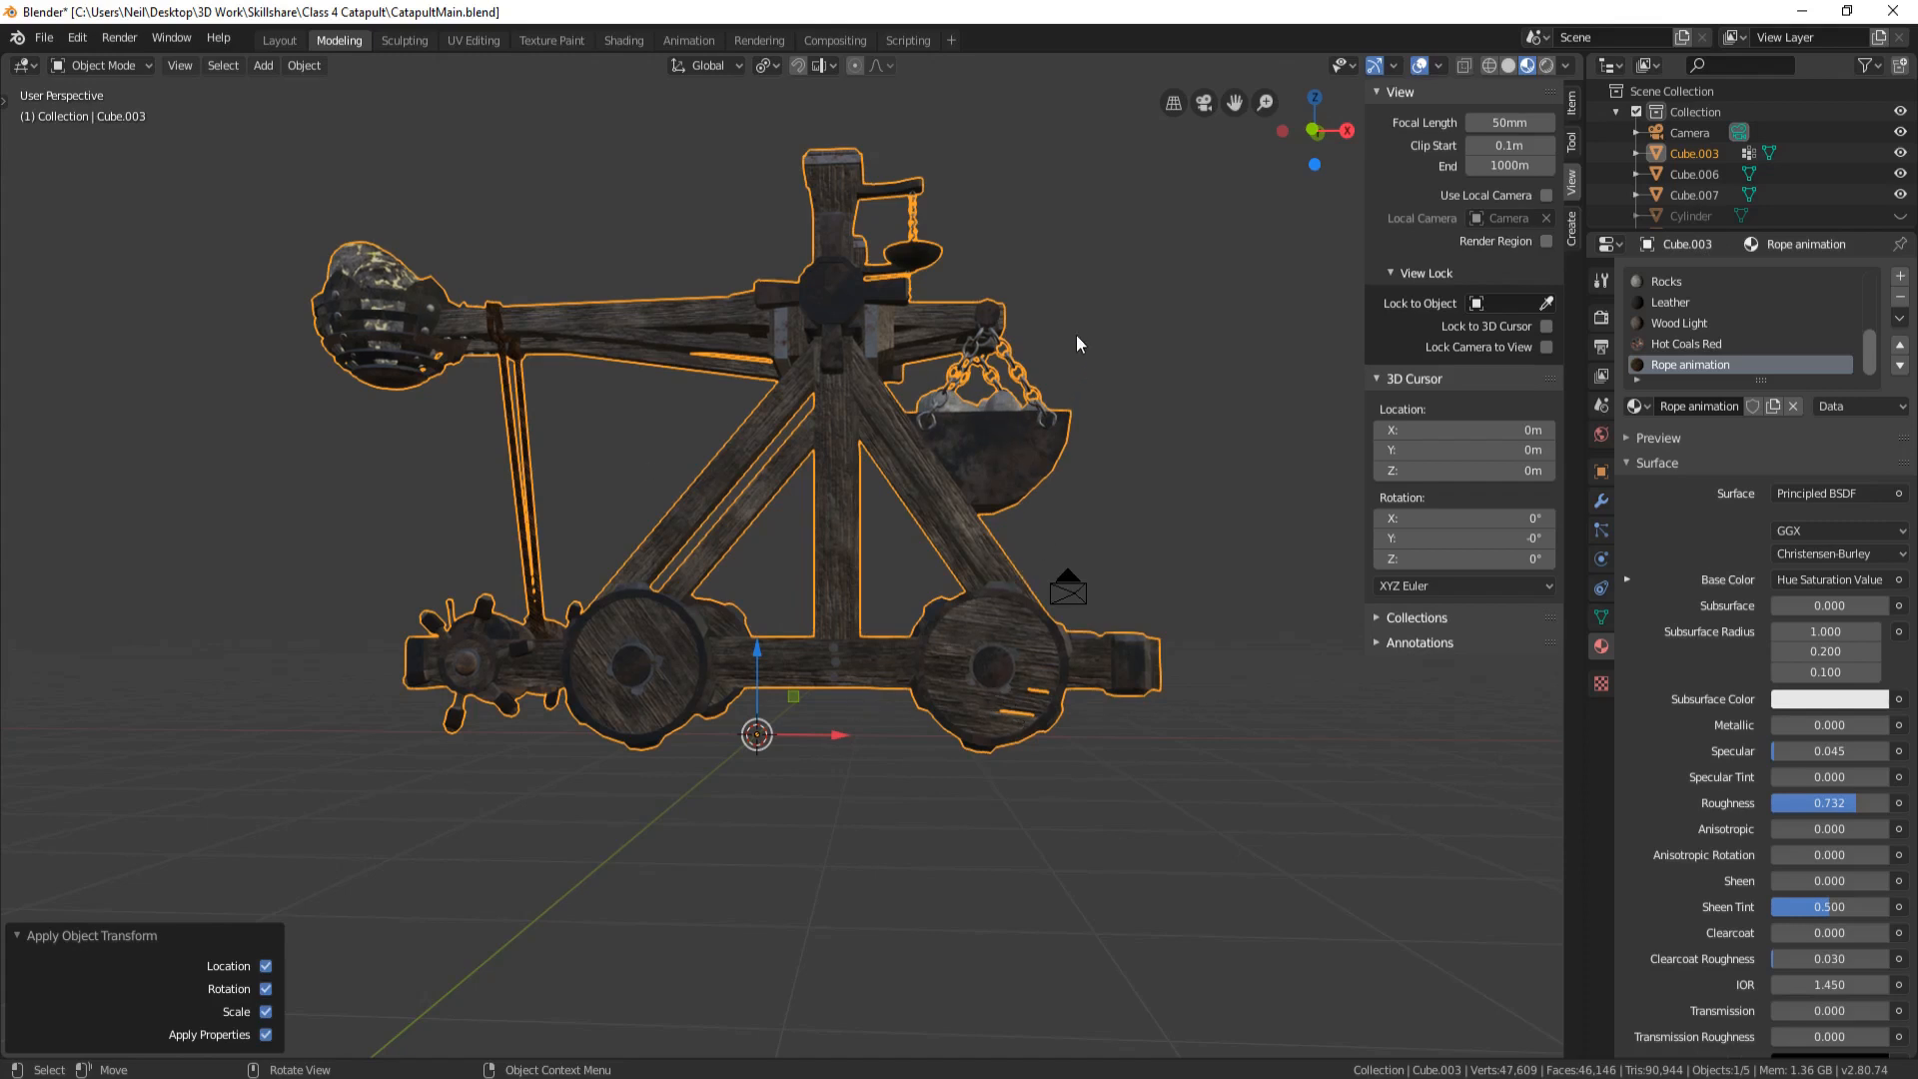
middle_click_drag(1087, 327, 1055, 405)
scroll(871, 591, "down", 5)
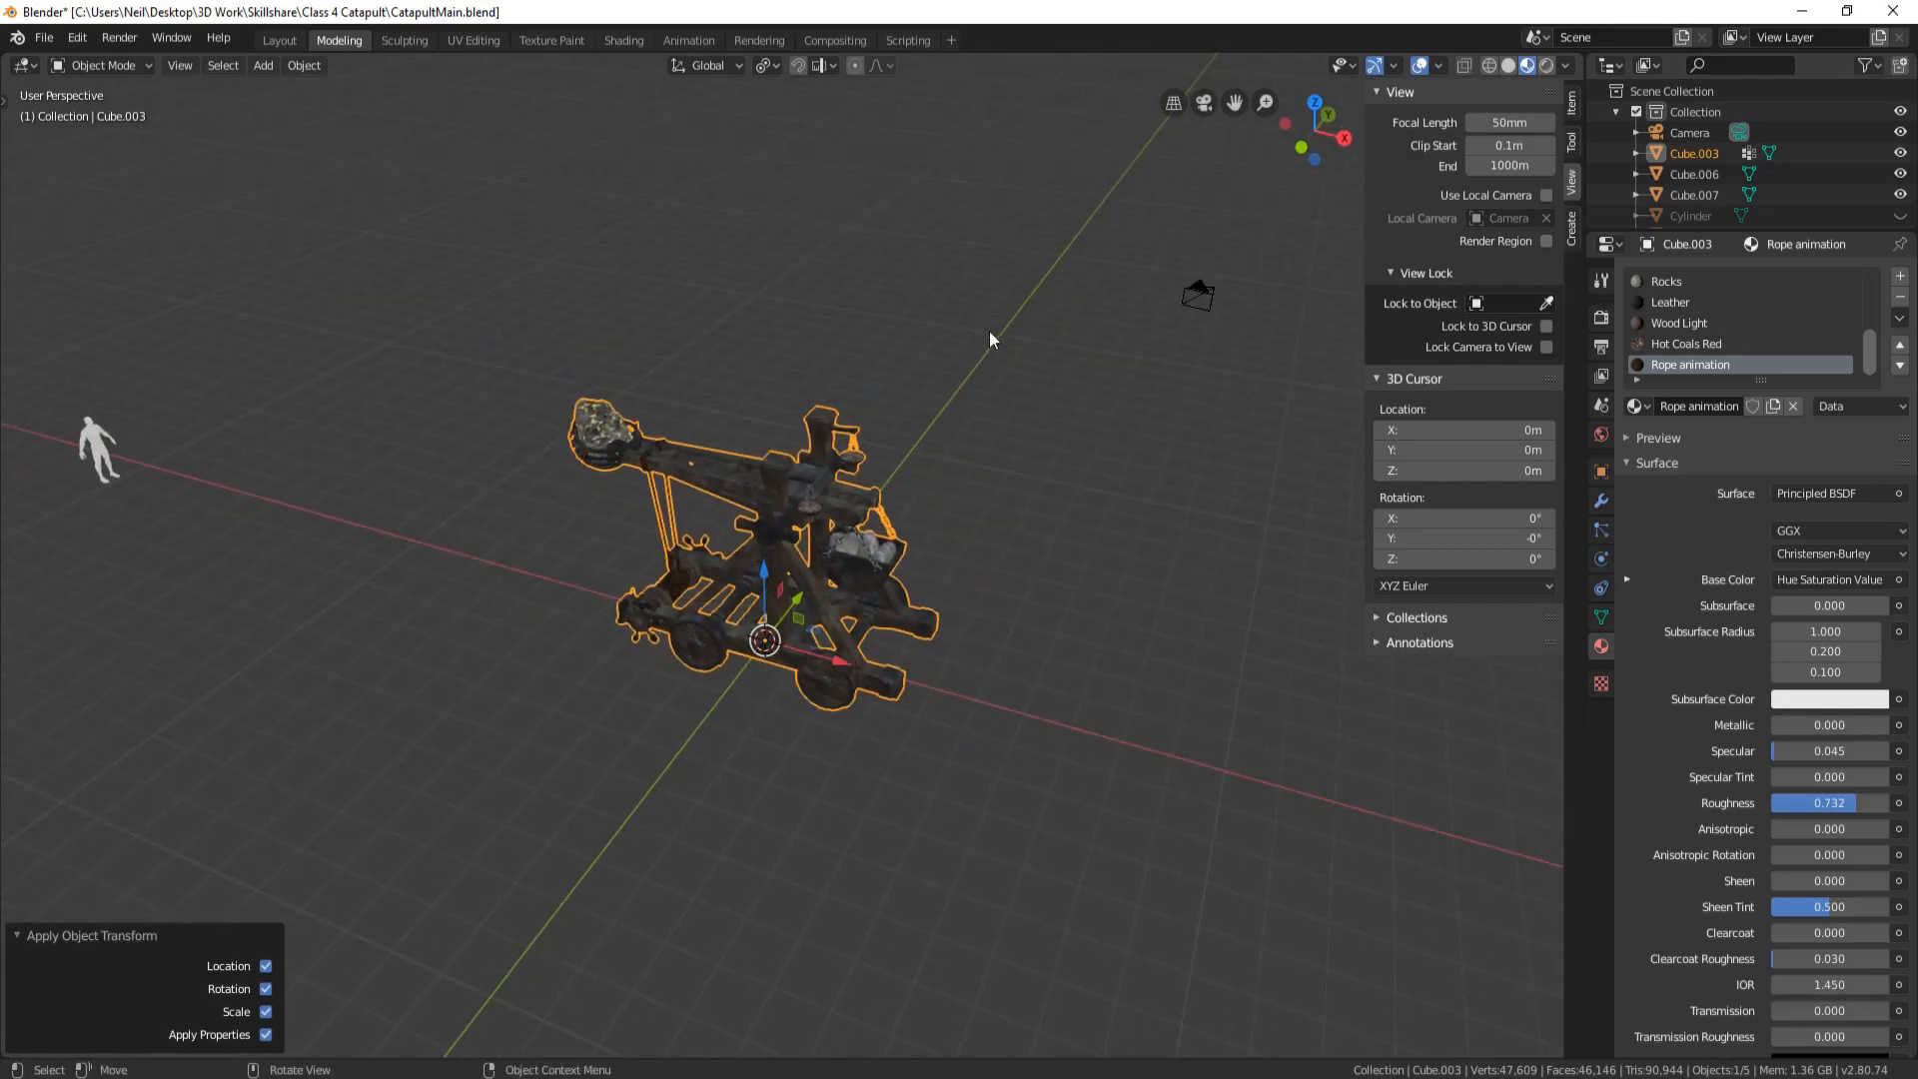
middle_click_drag(999, 437, 971, 564)
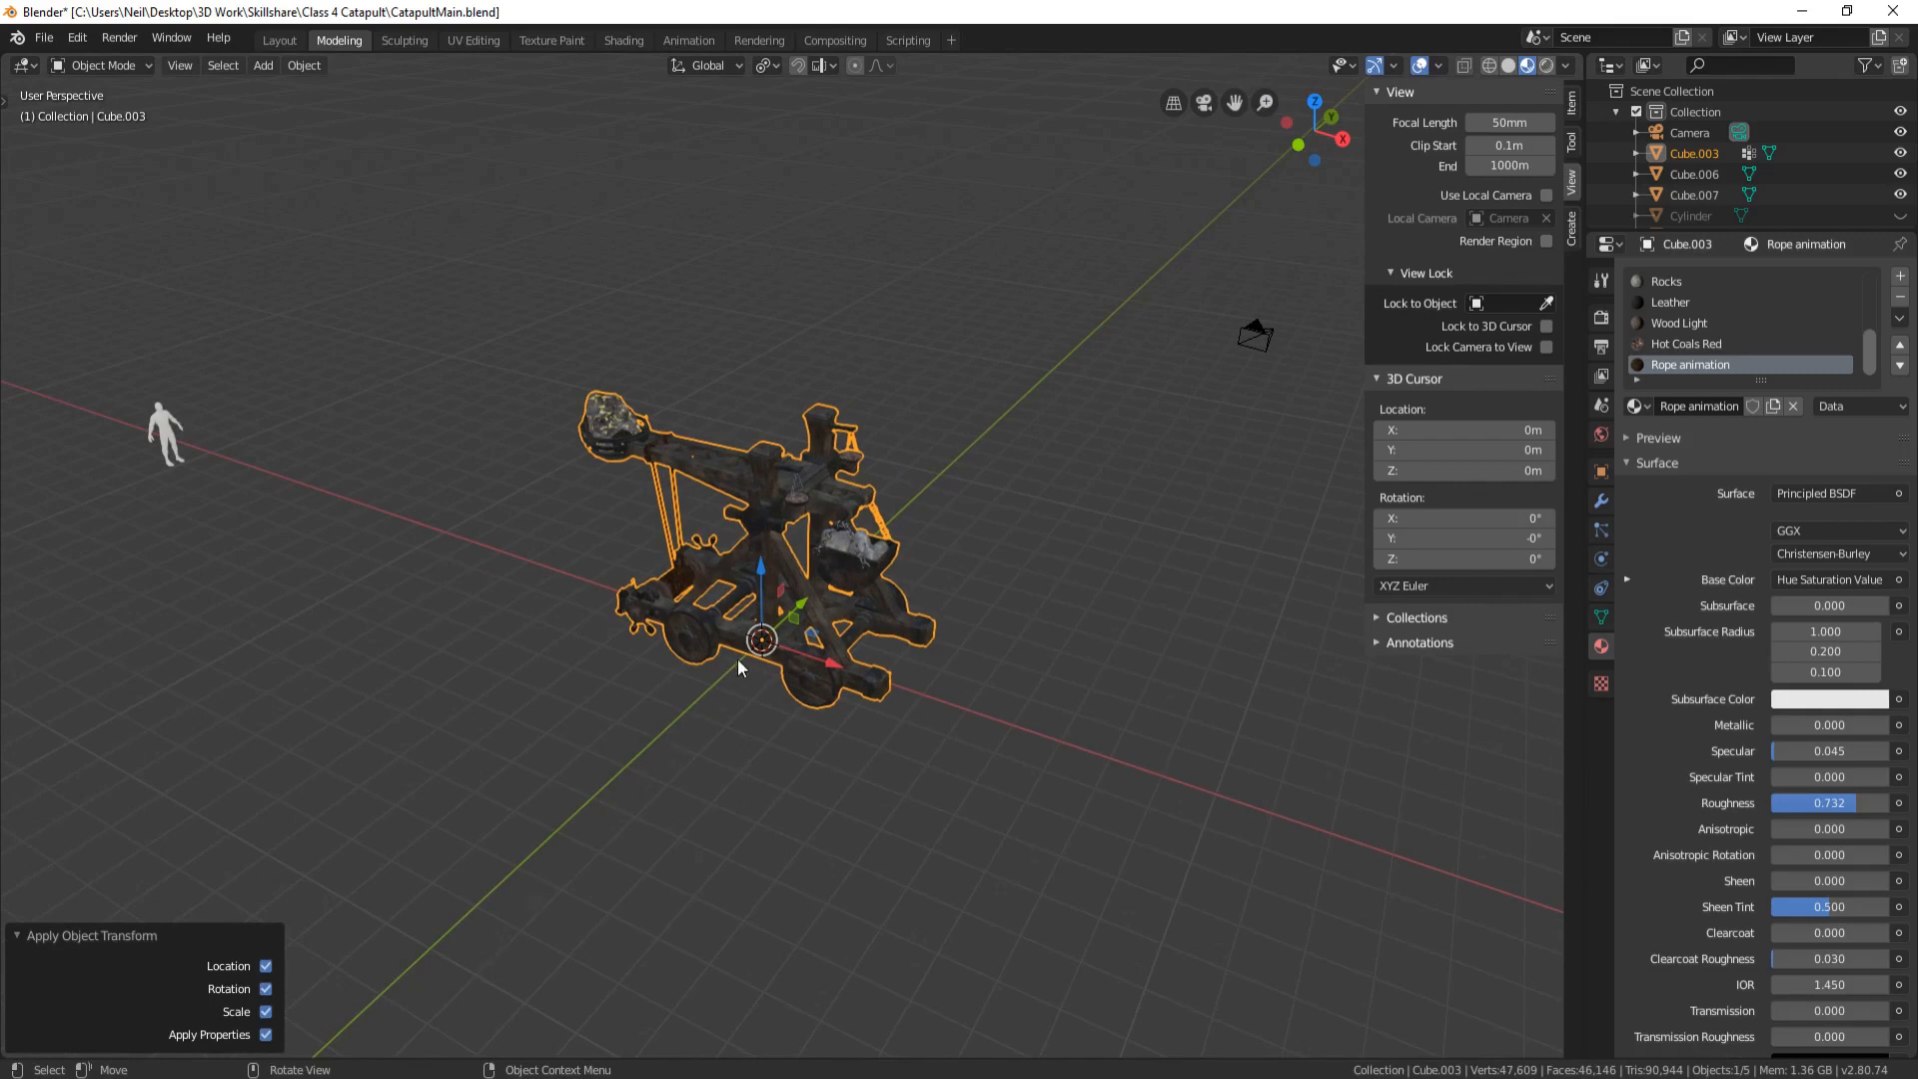
middle_click_drag(884, 663, 1075, 669)
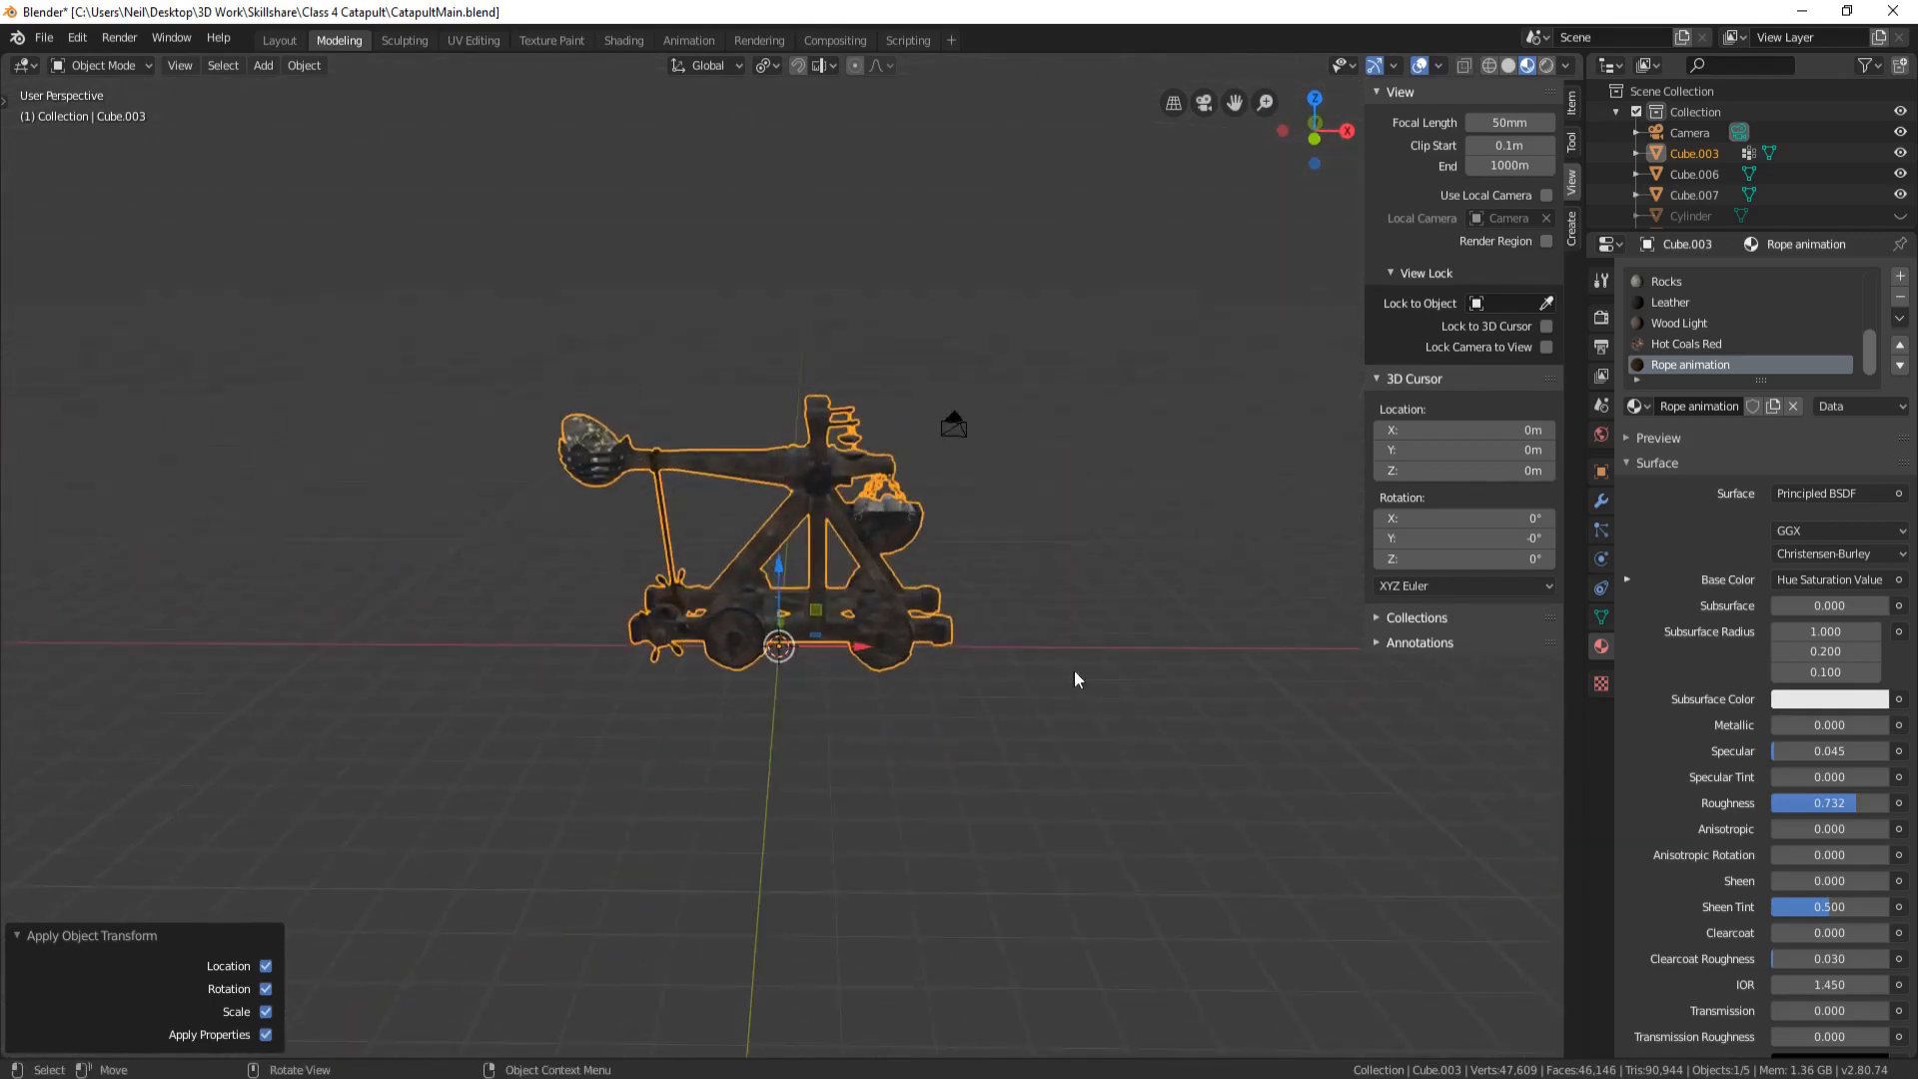
middle_click_drag(1058, 517, 807, 639)
scroll(806, 667, "up", 5)
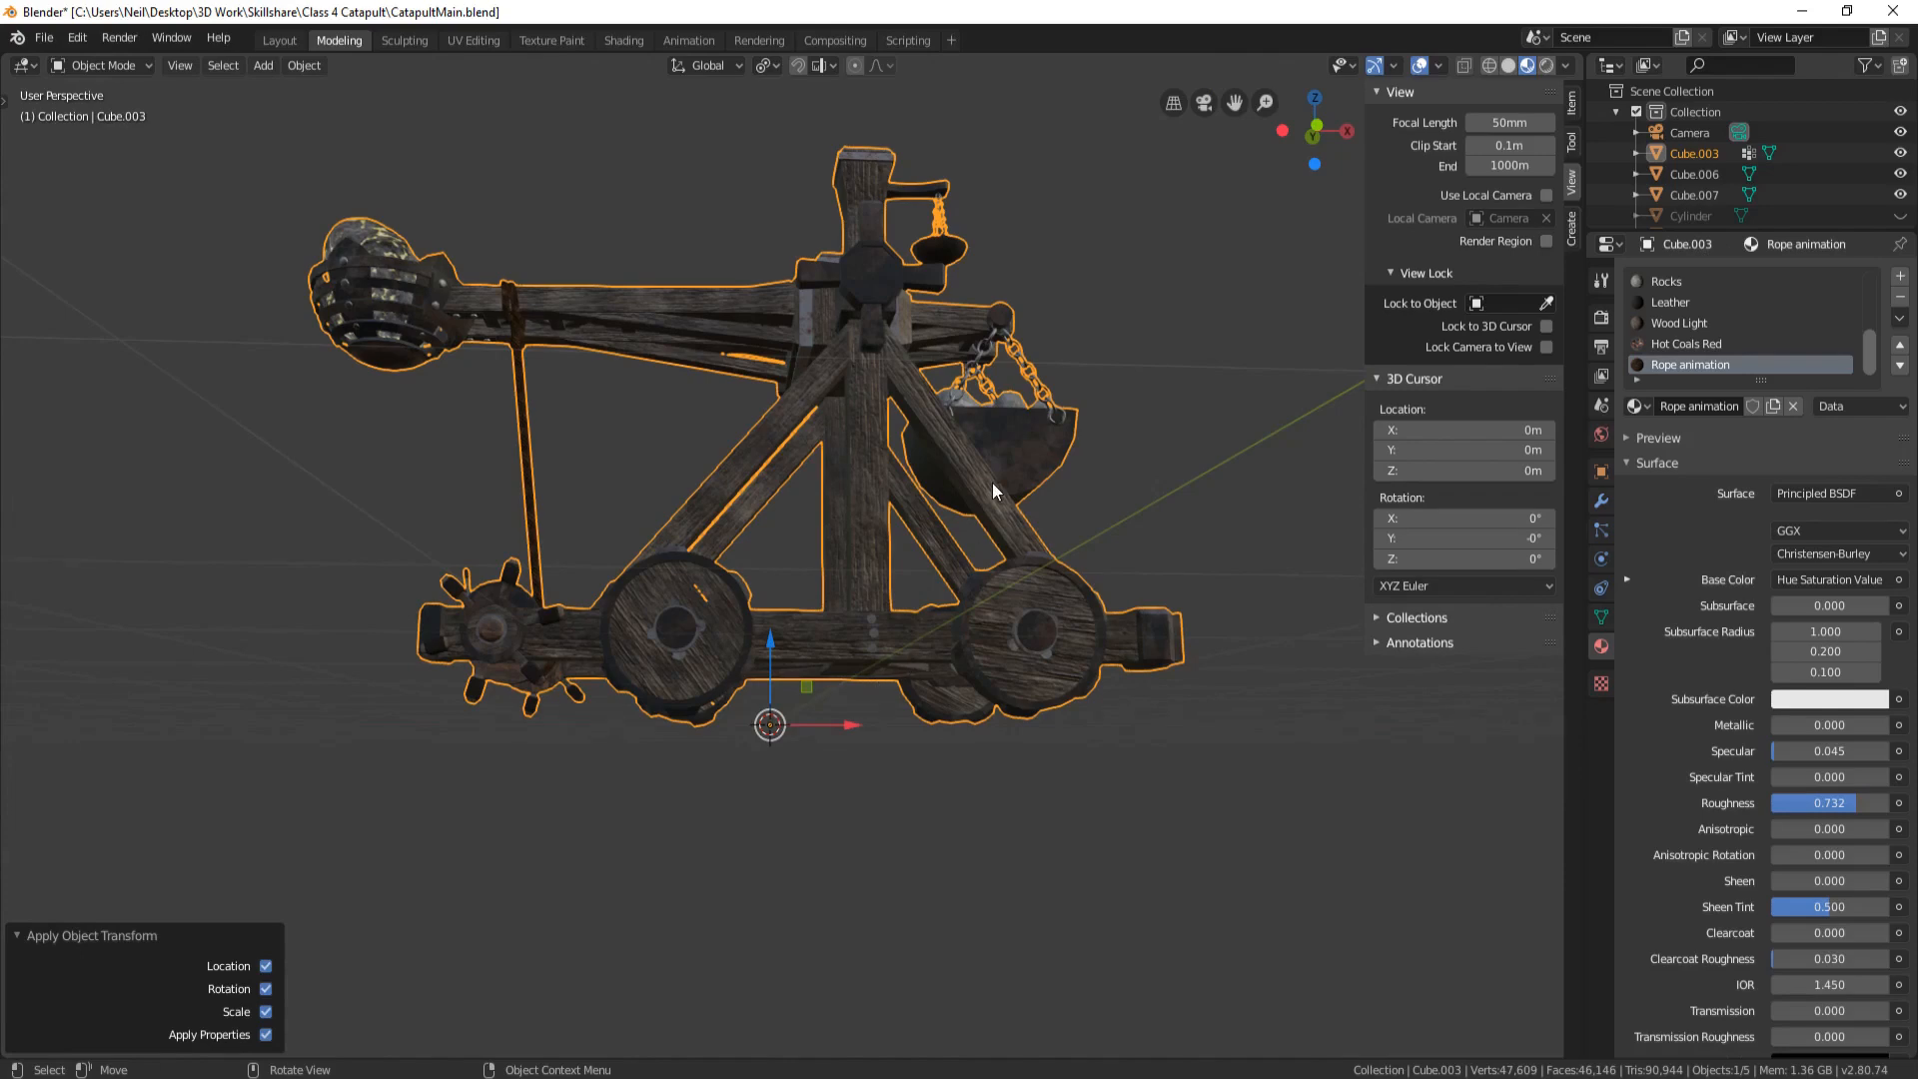
Add an armature at the world origin under the catapult
middle_click_drag(992, 483, 971, 523)
key("shift+a")
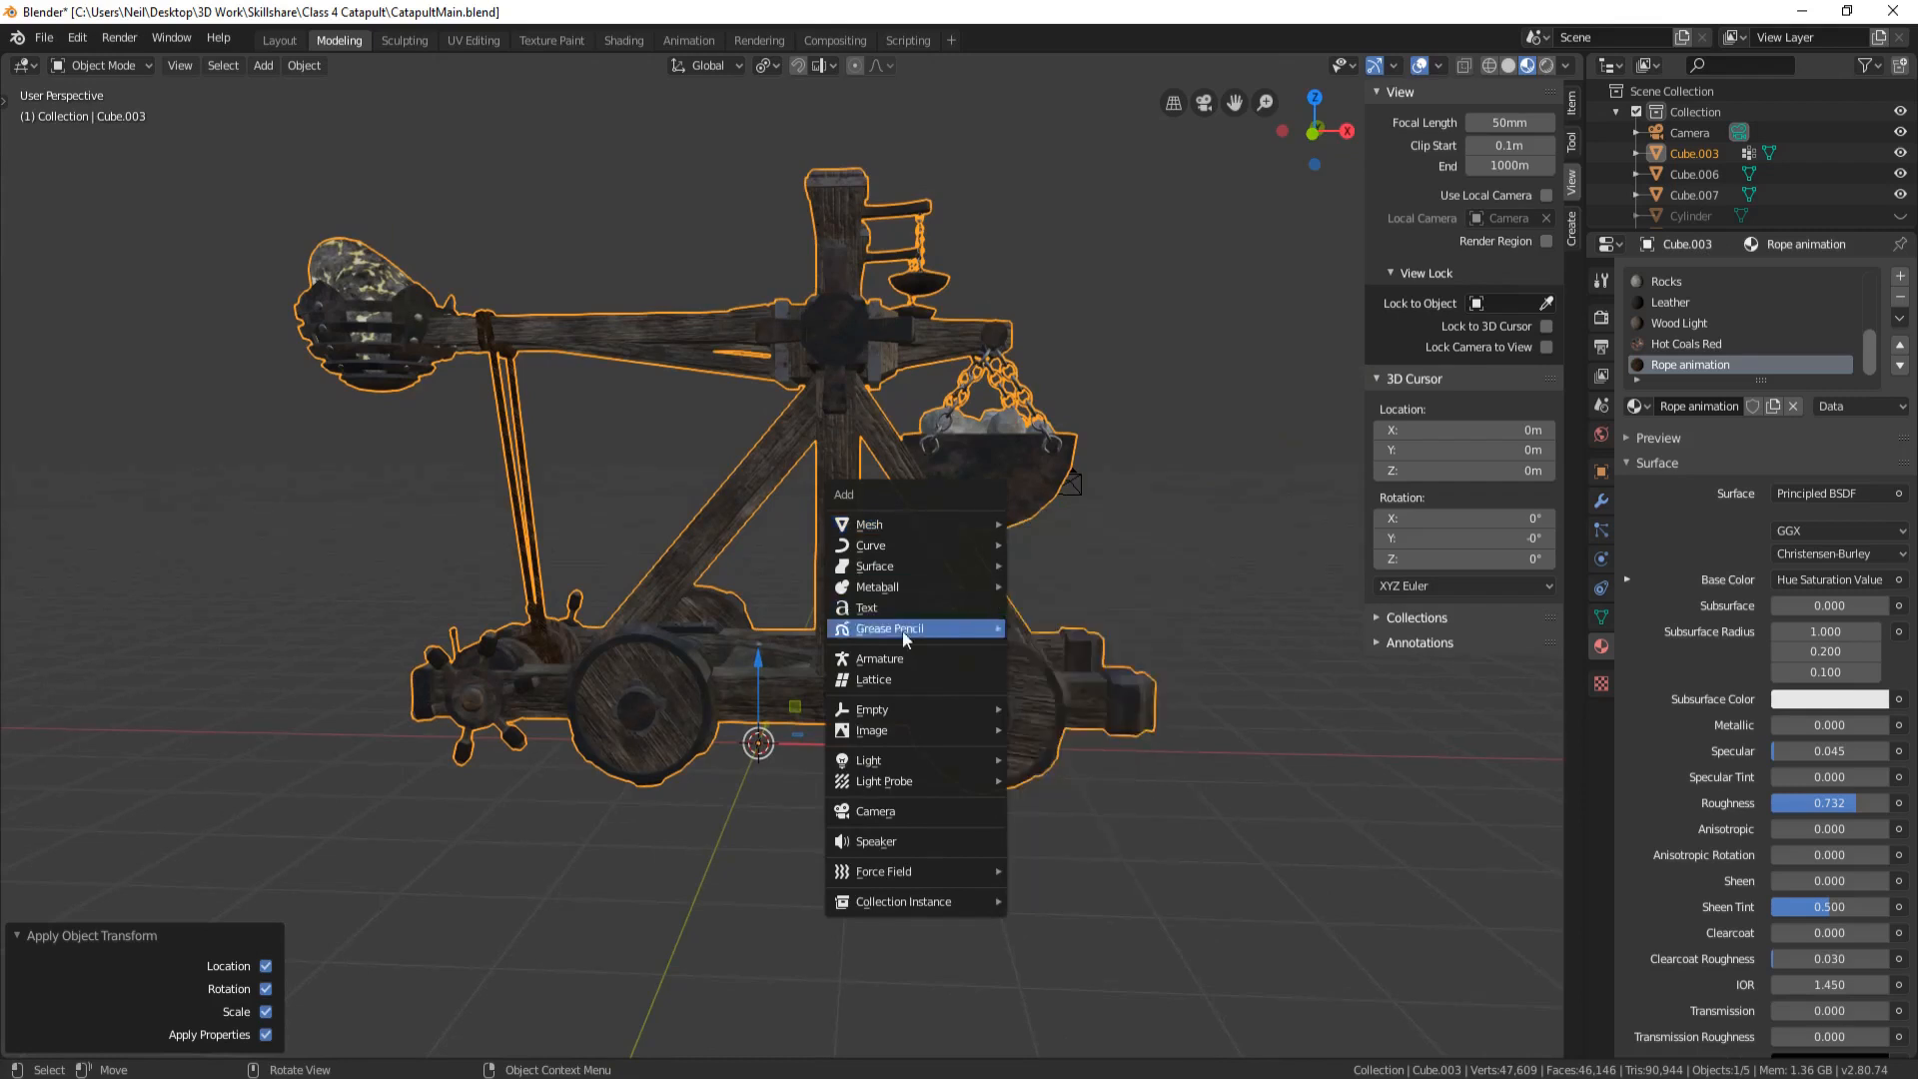
left_click(881, 661)
Rotate the armature 90° around the Y axis so its bone lies horizontally
middle_click_drag(947, 707, 947, 664)
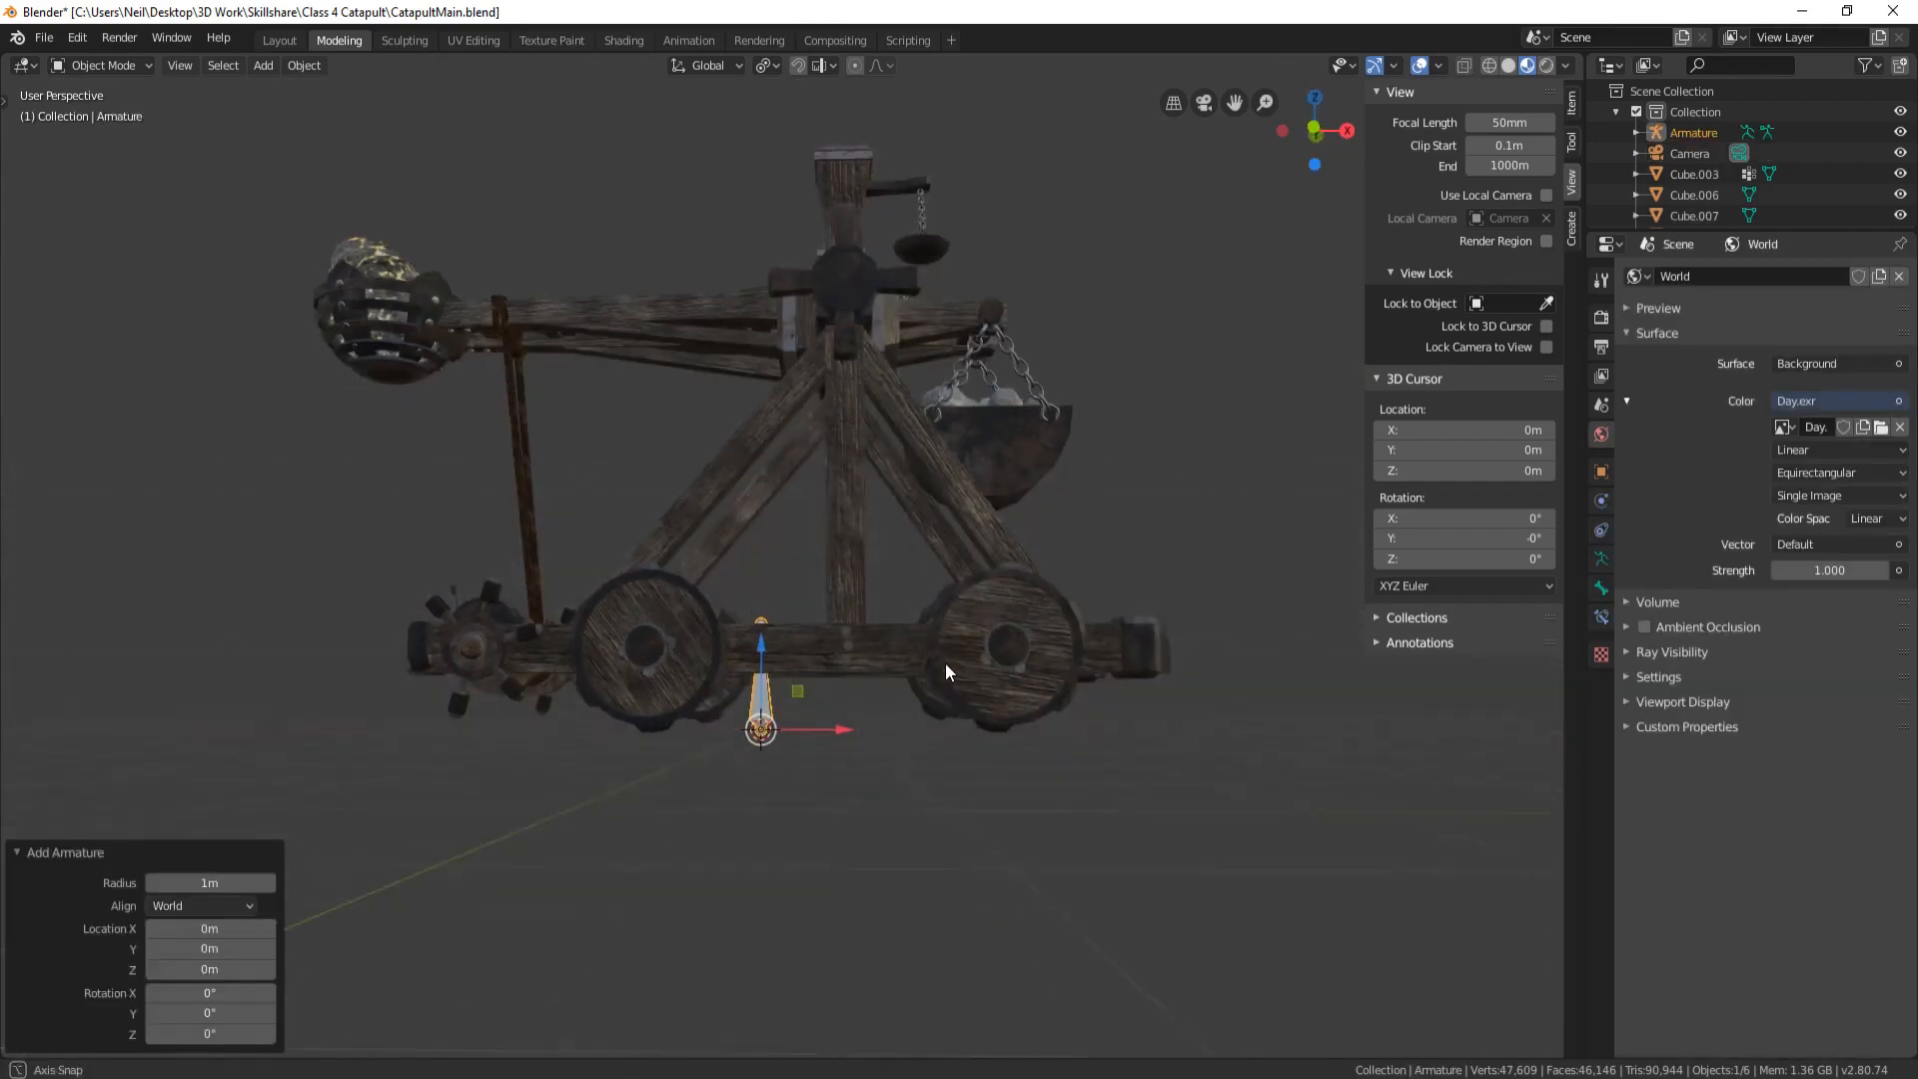
type("r")
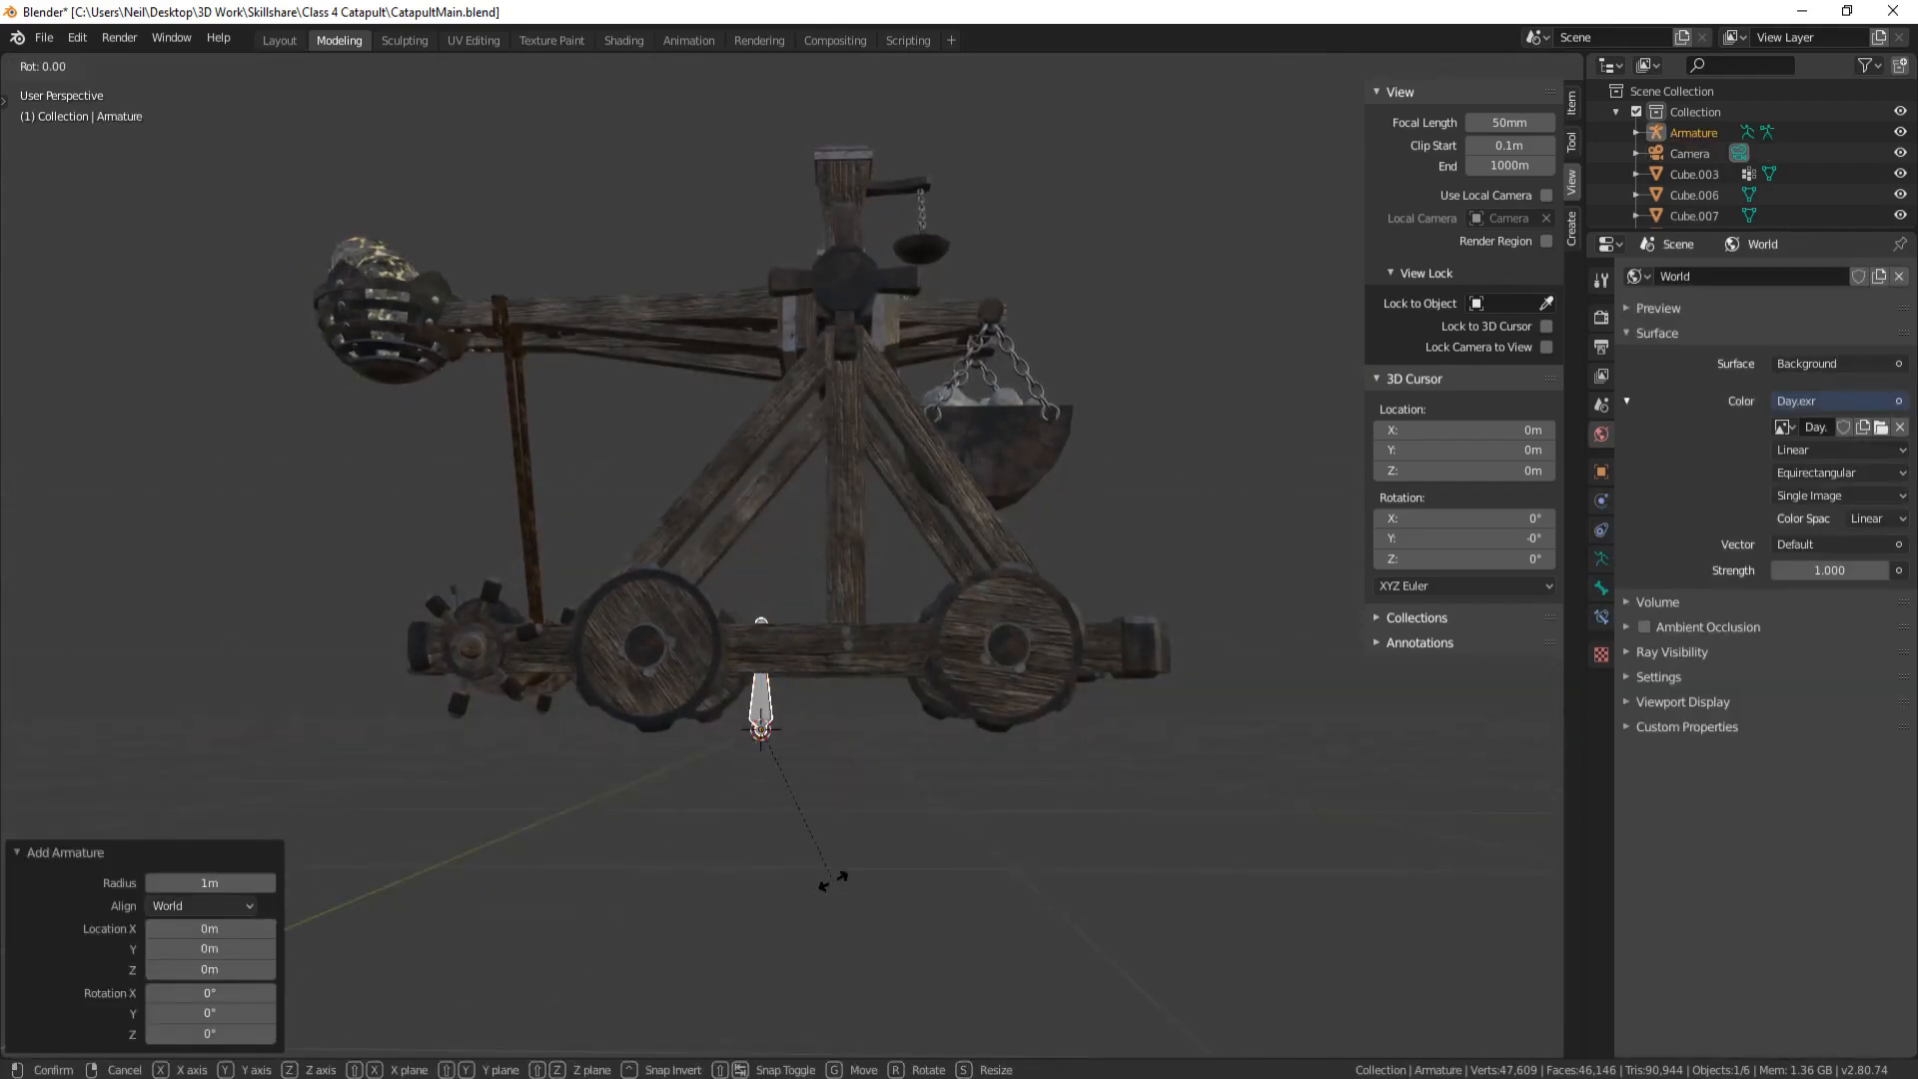
type("y")
type("90")
key("Return")
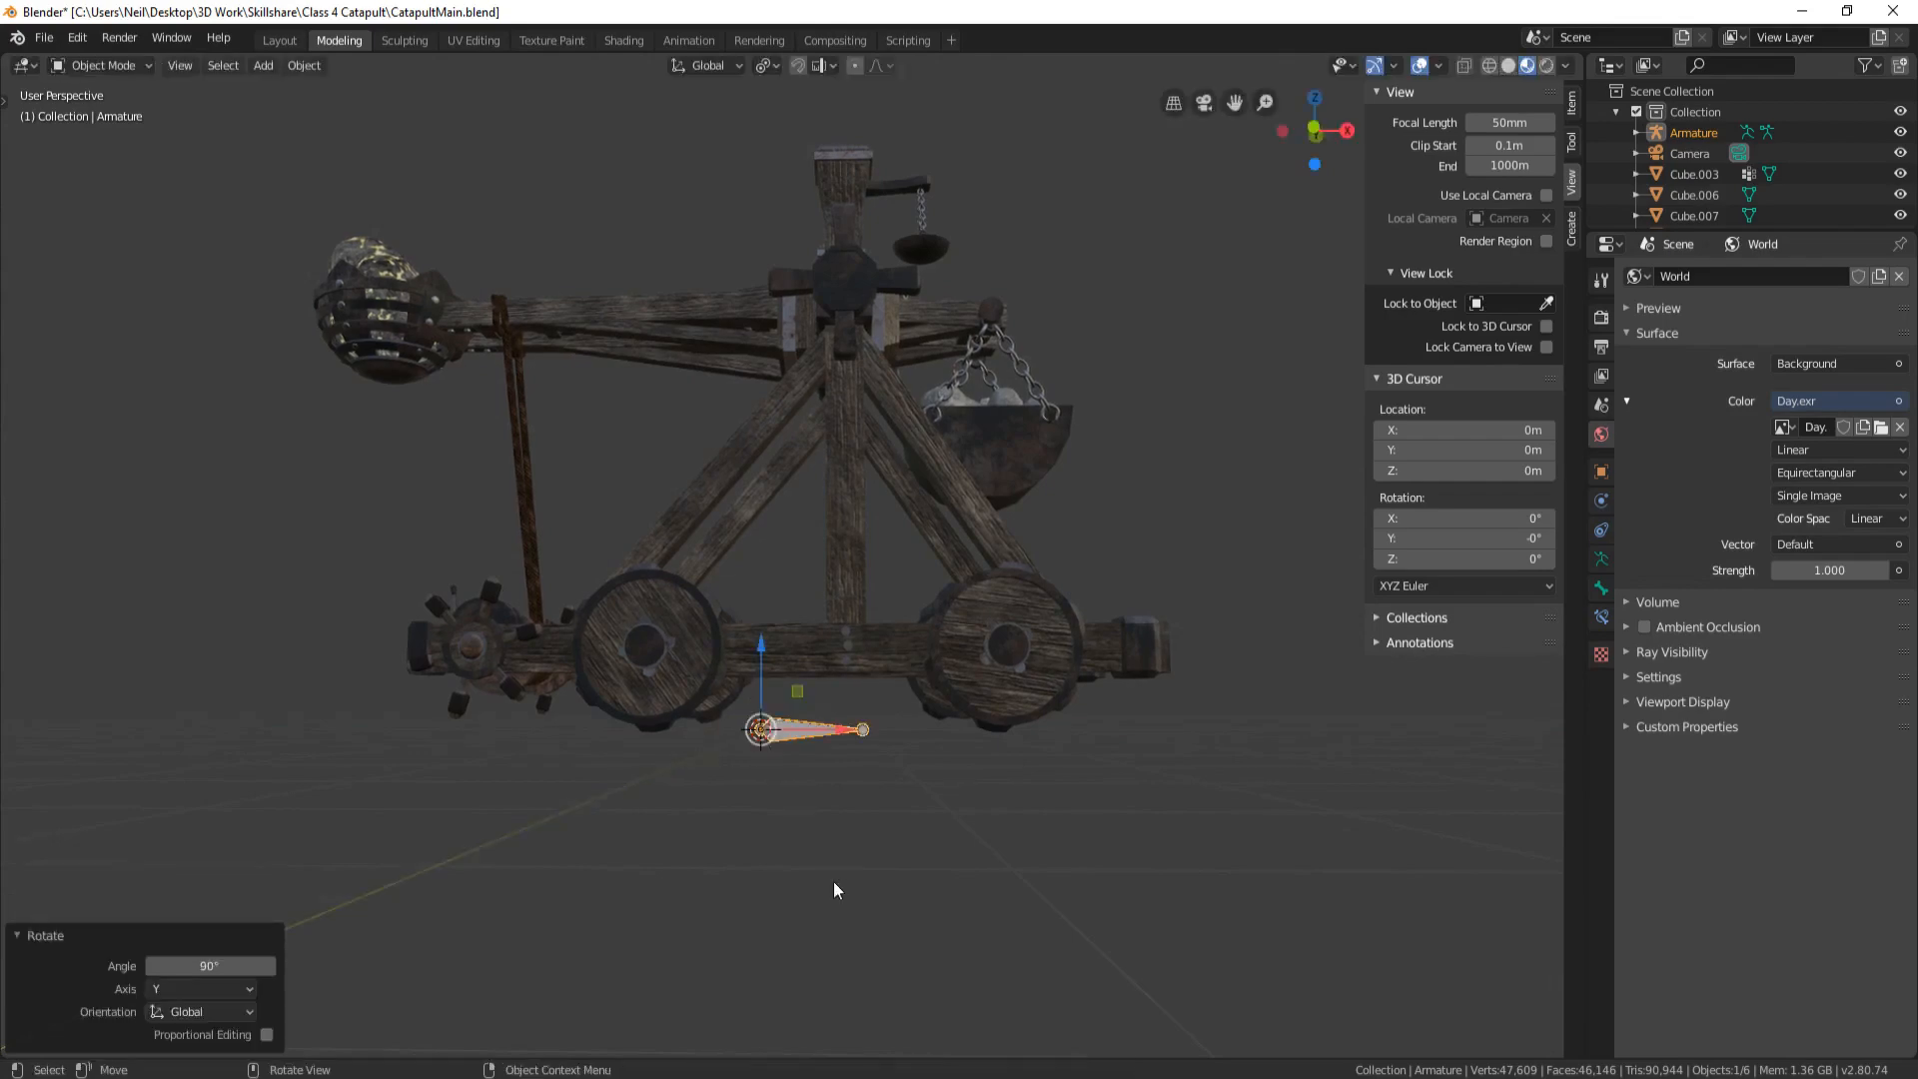
Scale the armature uniformly by a factor of 1.817 so its bone is larger beneath the catapult
key("s")
left_click(972, 907)
middle_click_drag(972, 907, 938, 805)
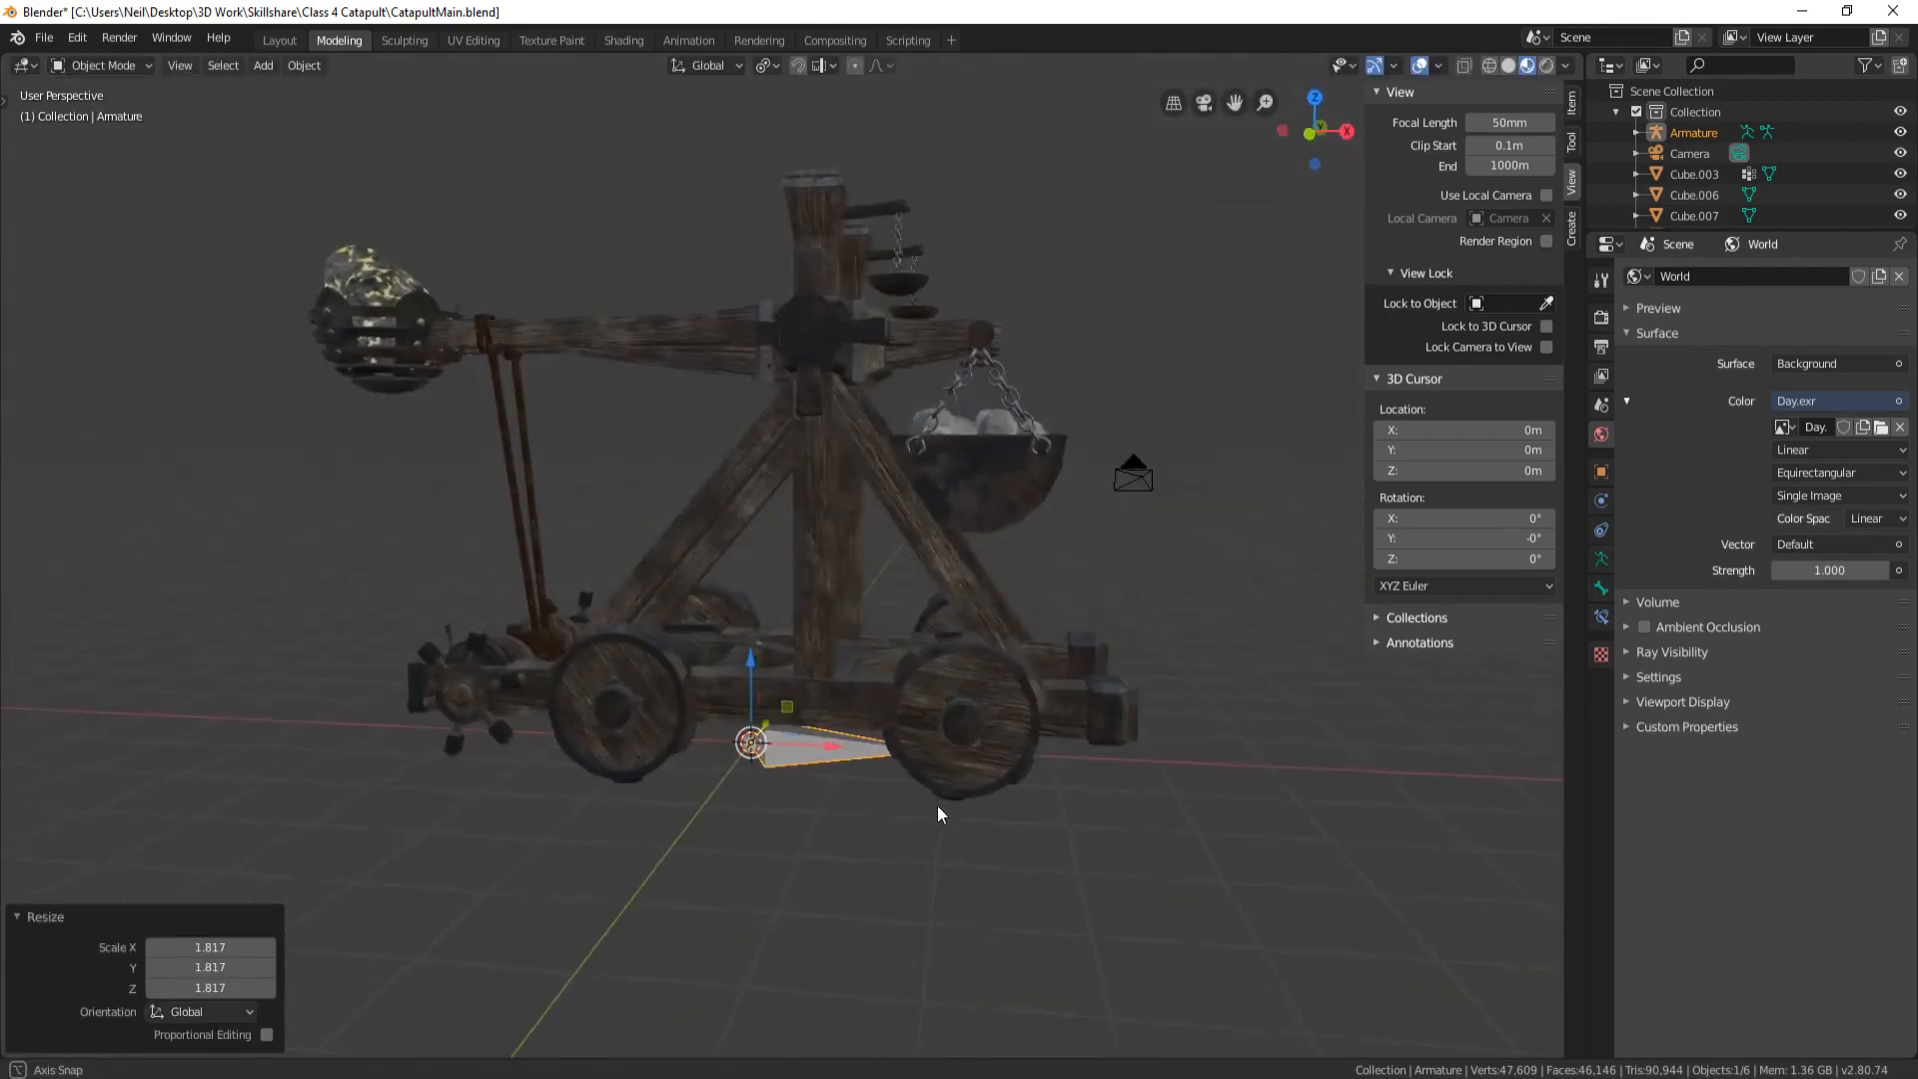
scroll(855, 744, "up", 4)
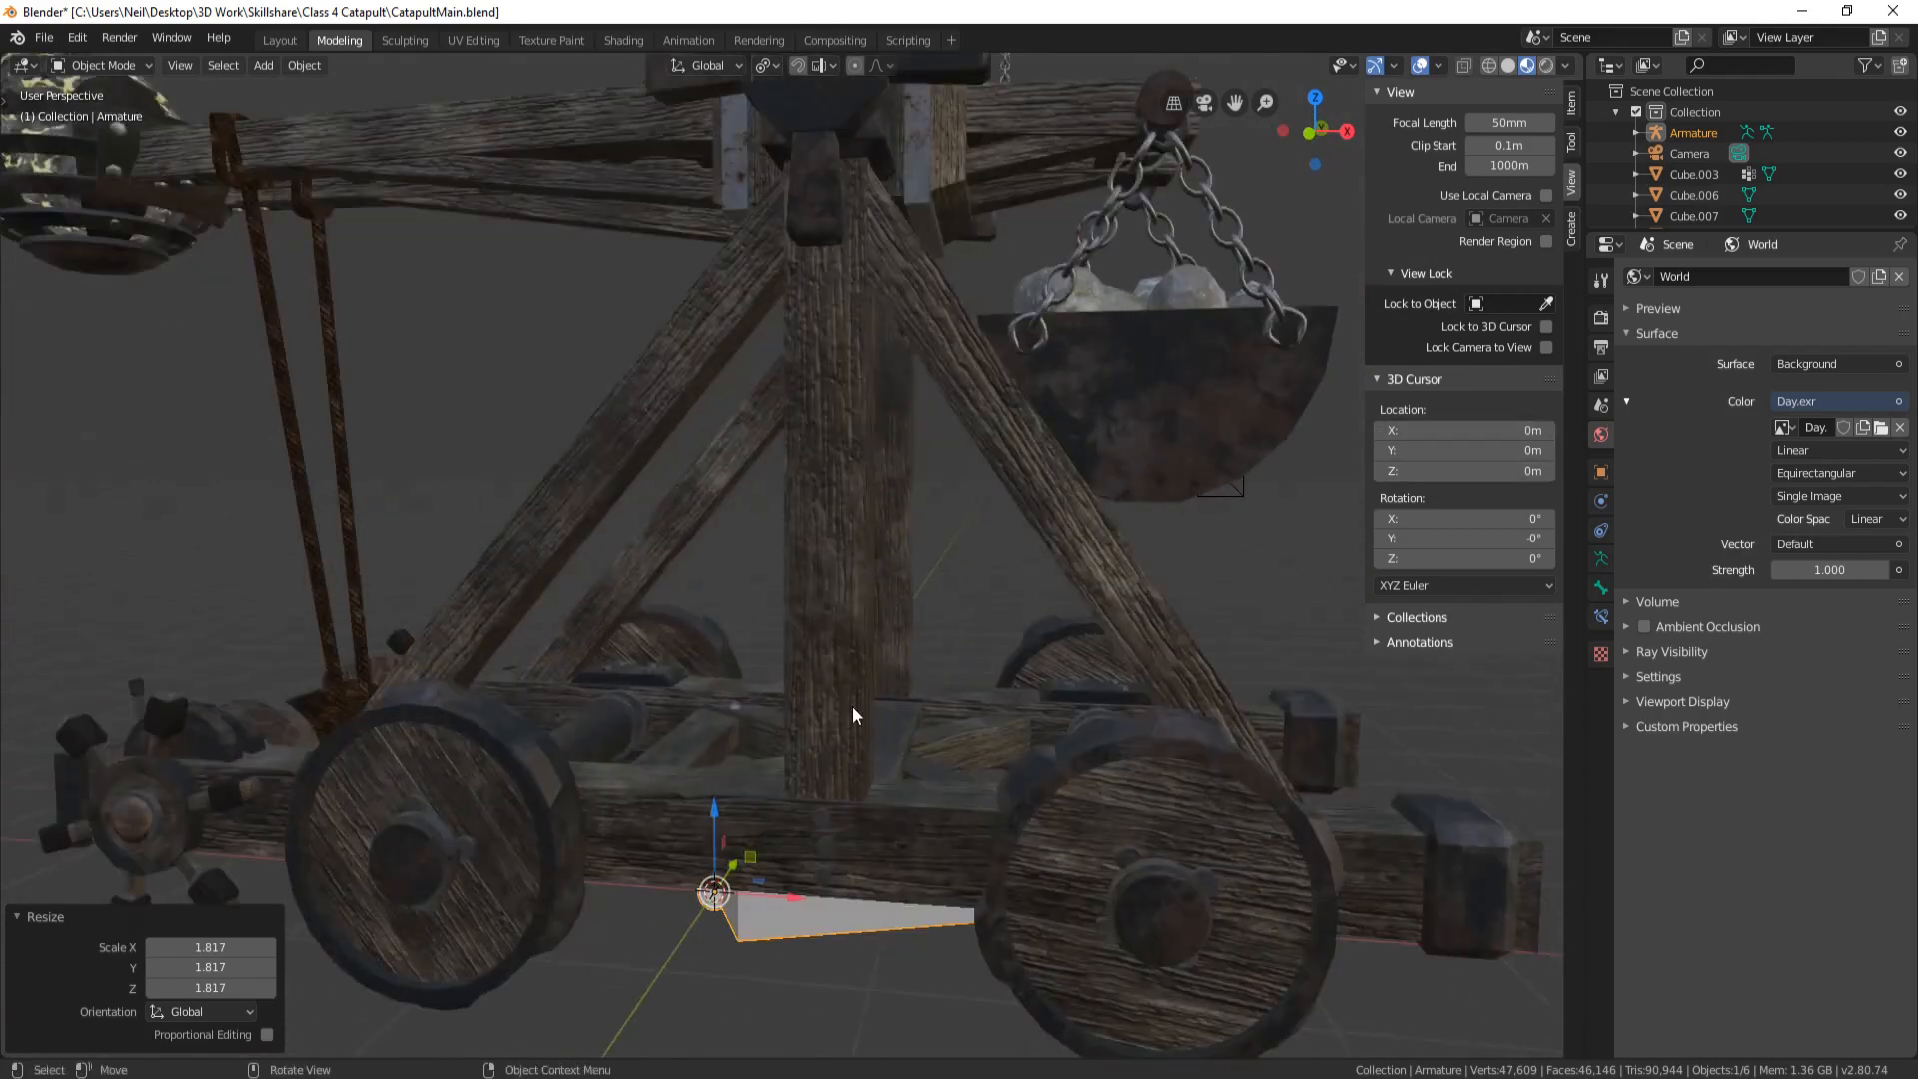
Rename the armature's single bone as Root Bone in Edit Mode
key("Tab")
middle_click_drag(904, 722, 752, 726)
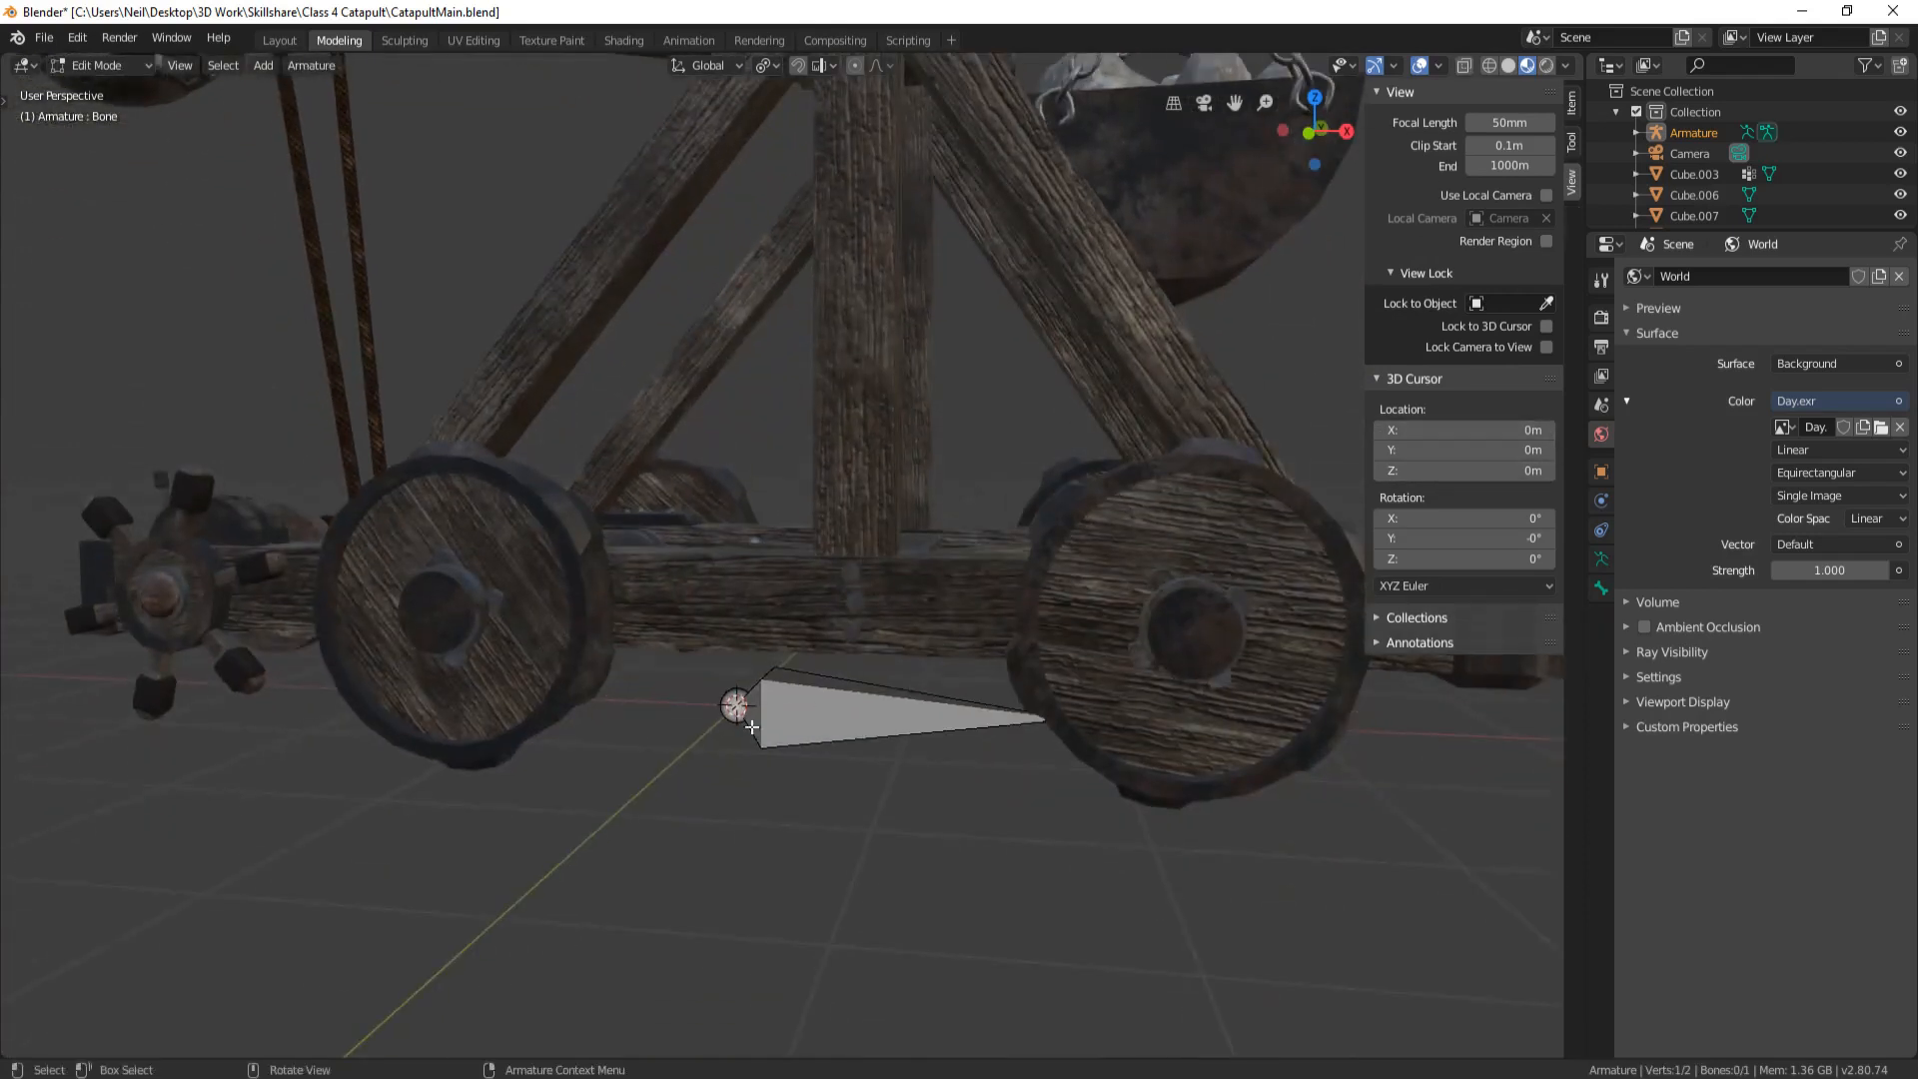
left_click(852, 723)
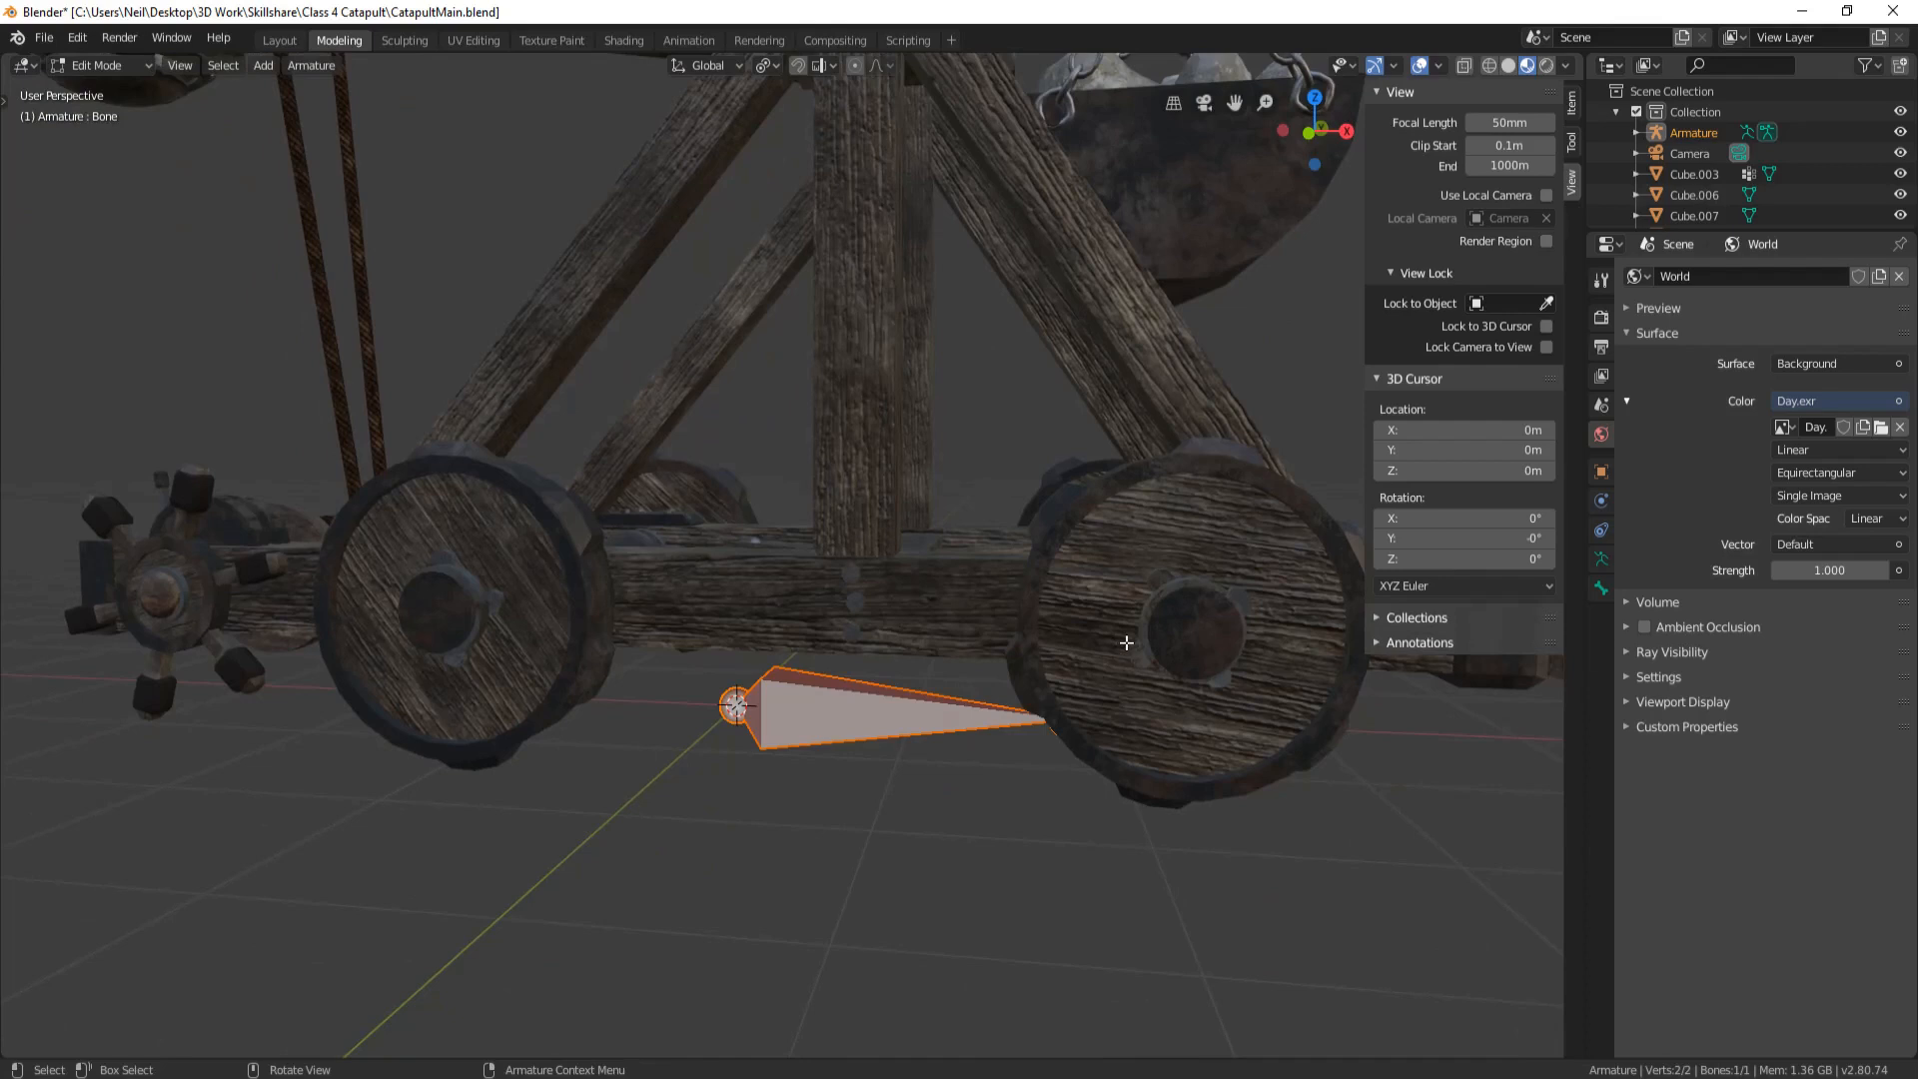
left_click(1603, 588)
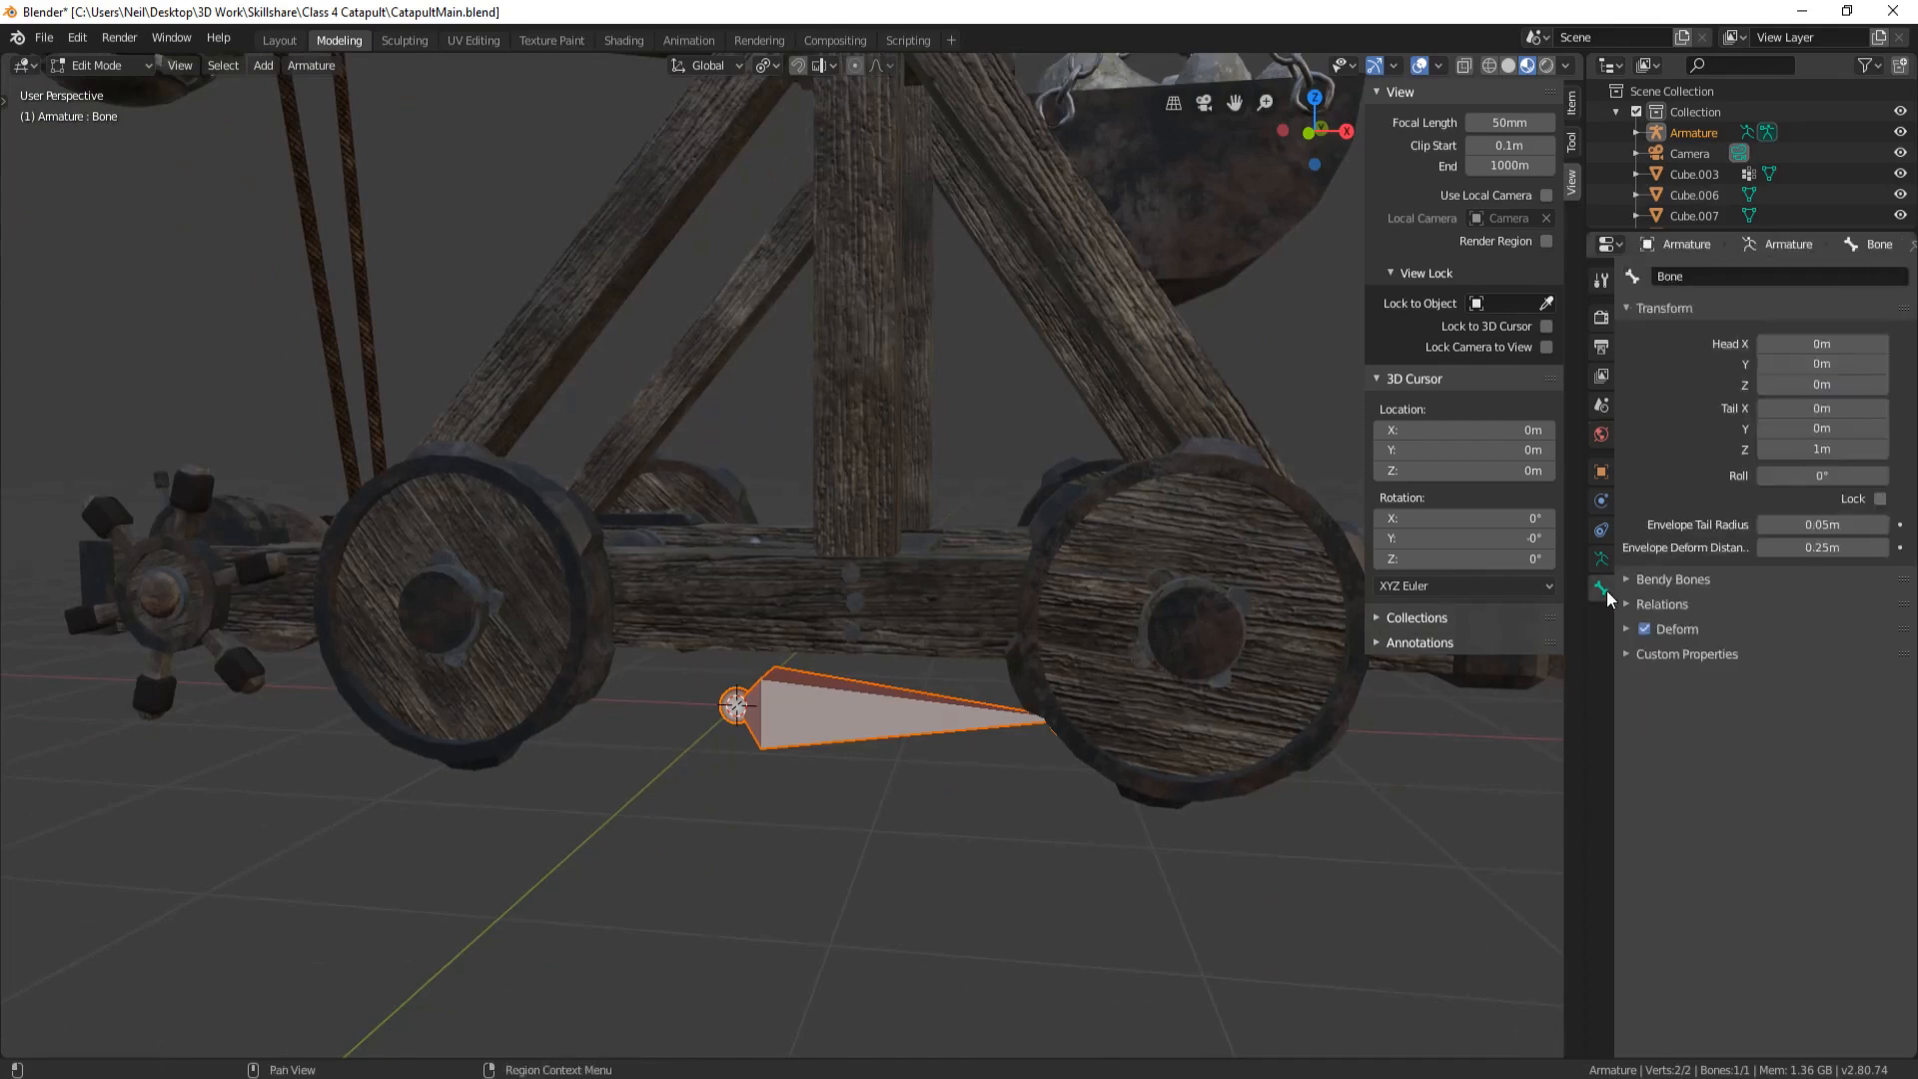
left_click(1712, 275)
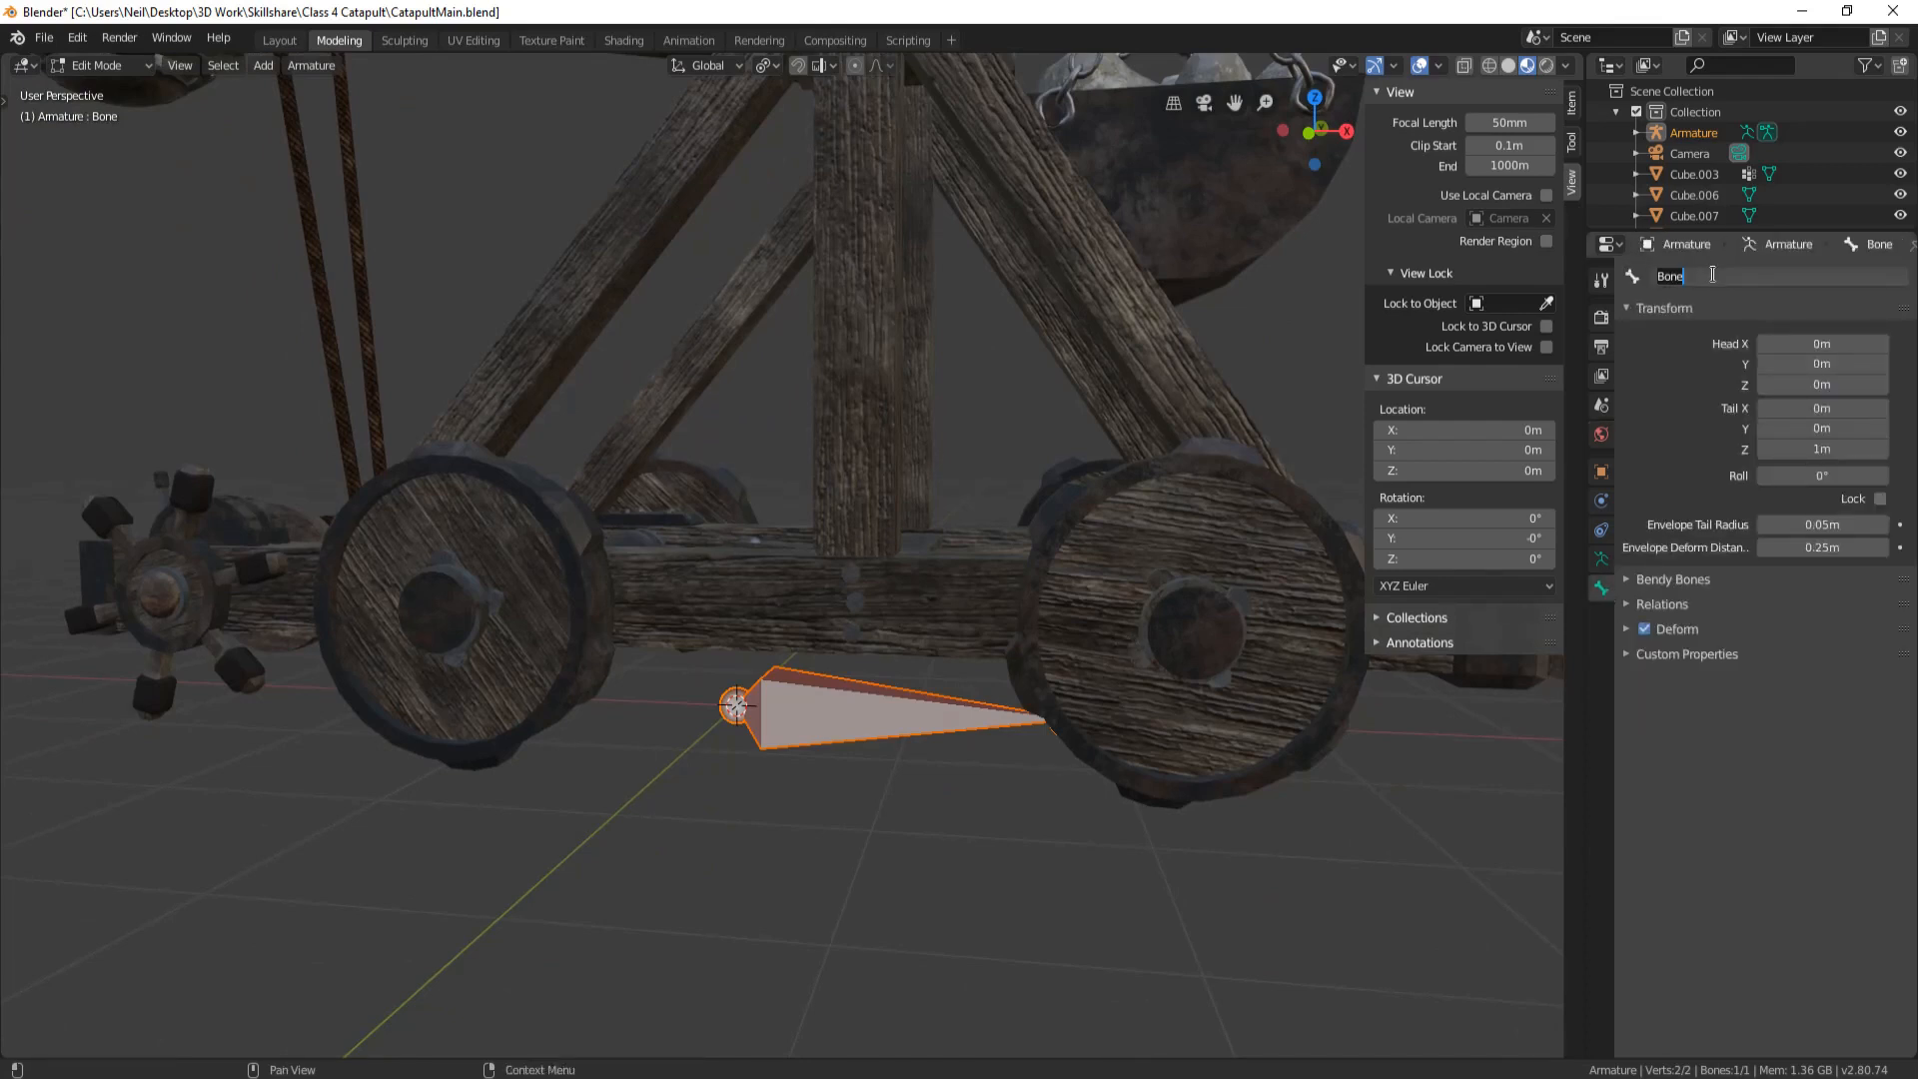
type("Root Bone")
key("Return")
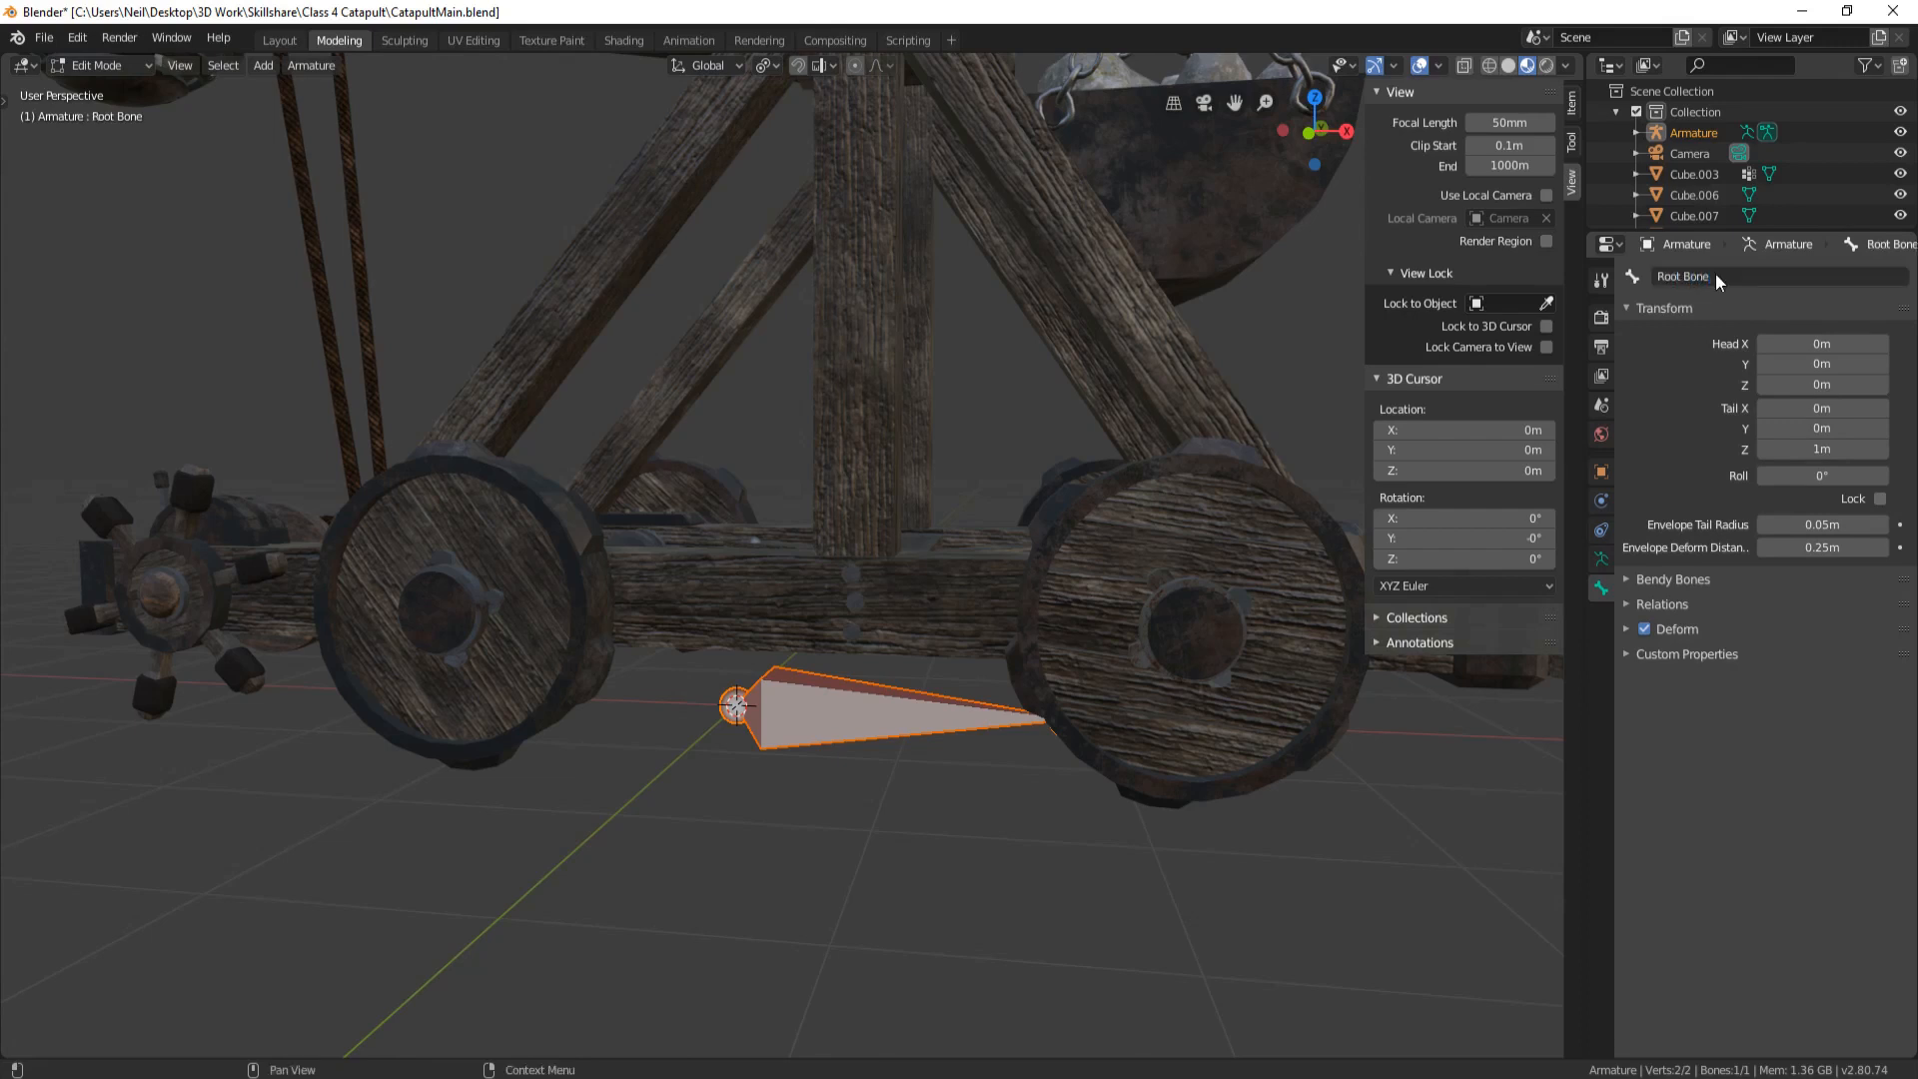
Rename the armature data as Catapult Armature
left_click(1601, 559)
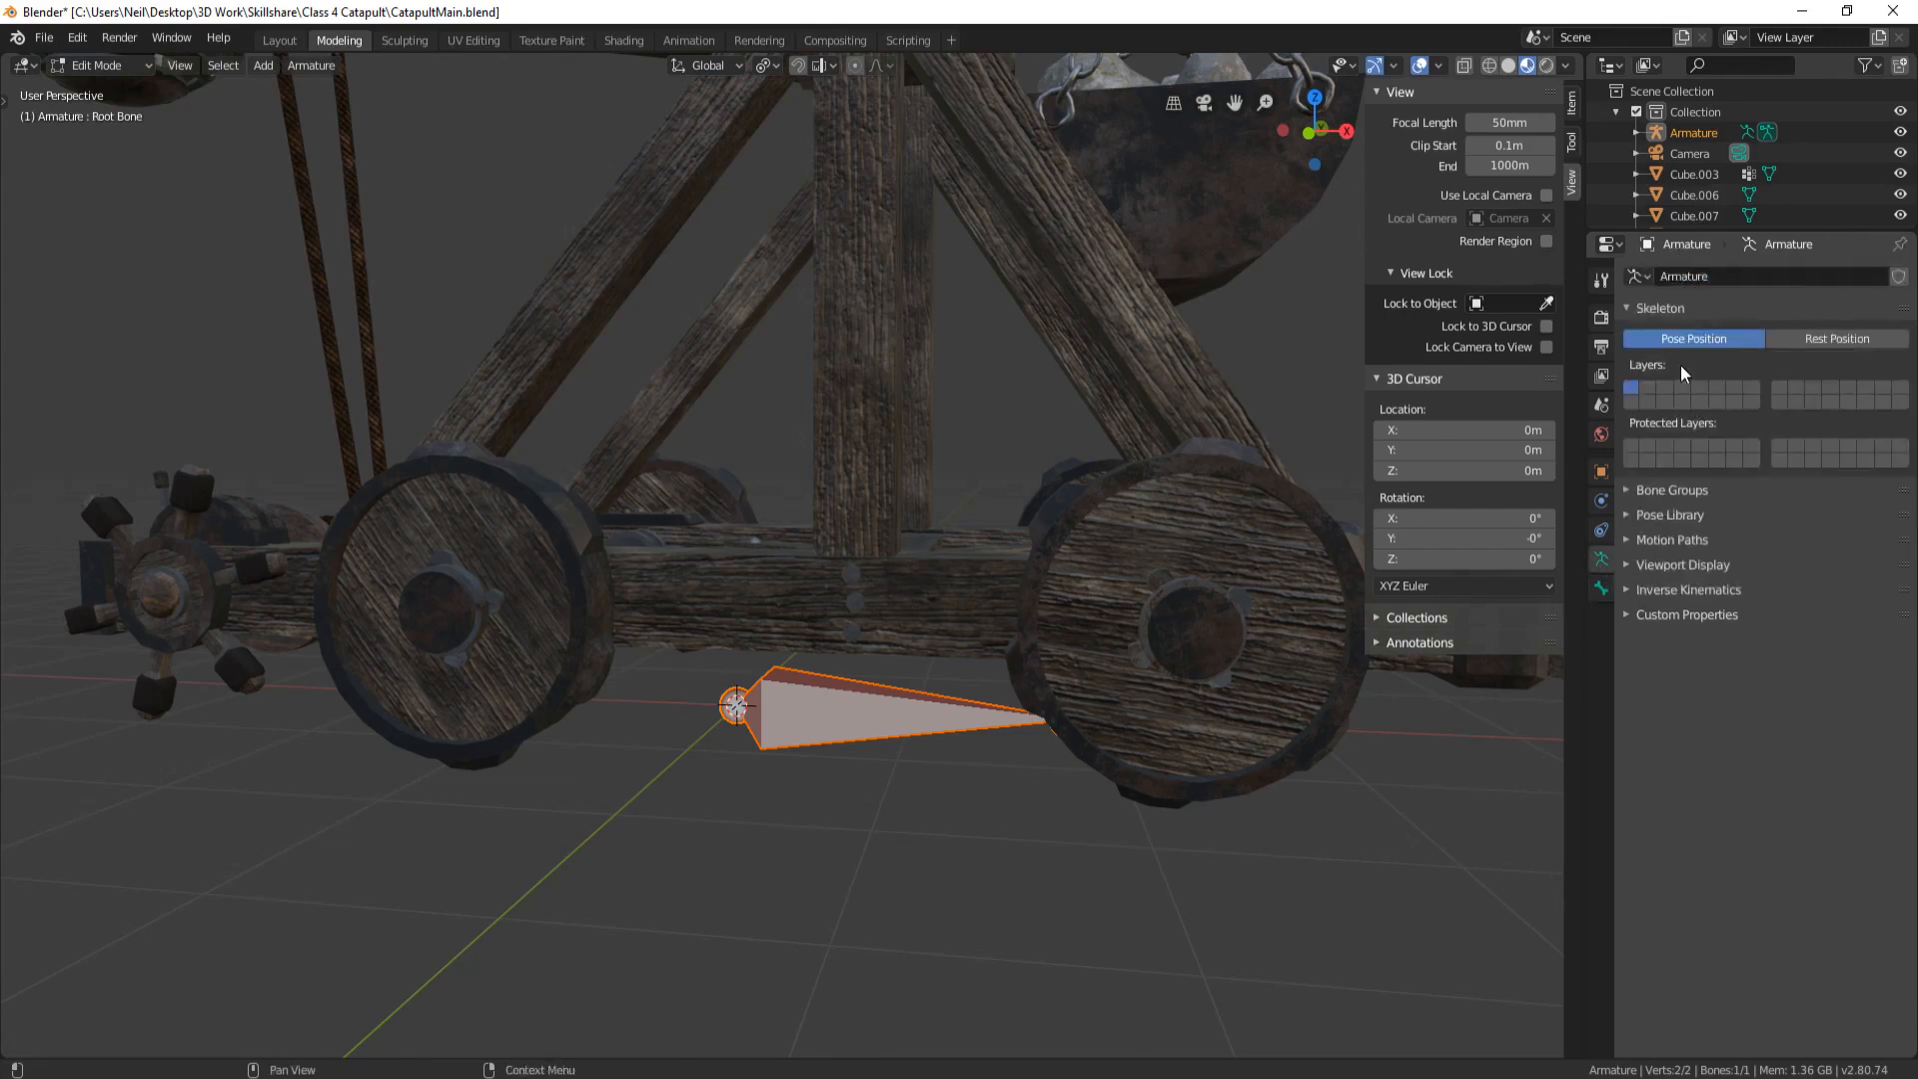
left_click(1731, 276)
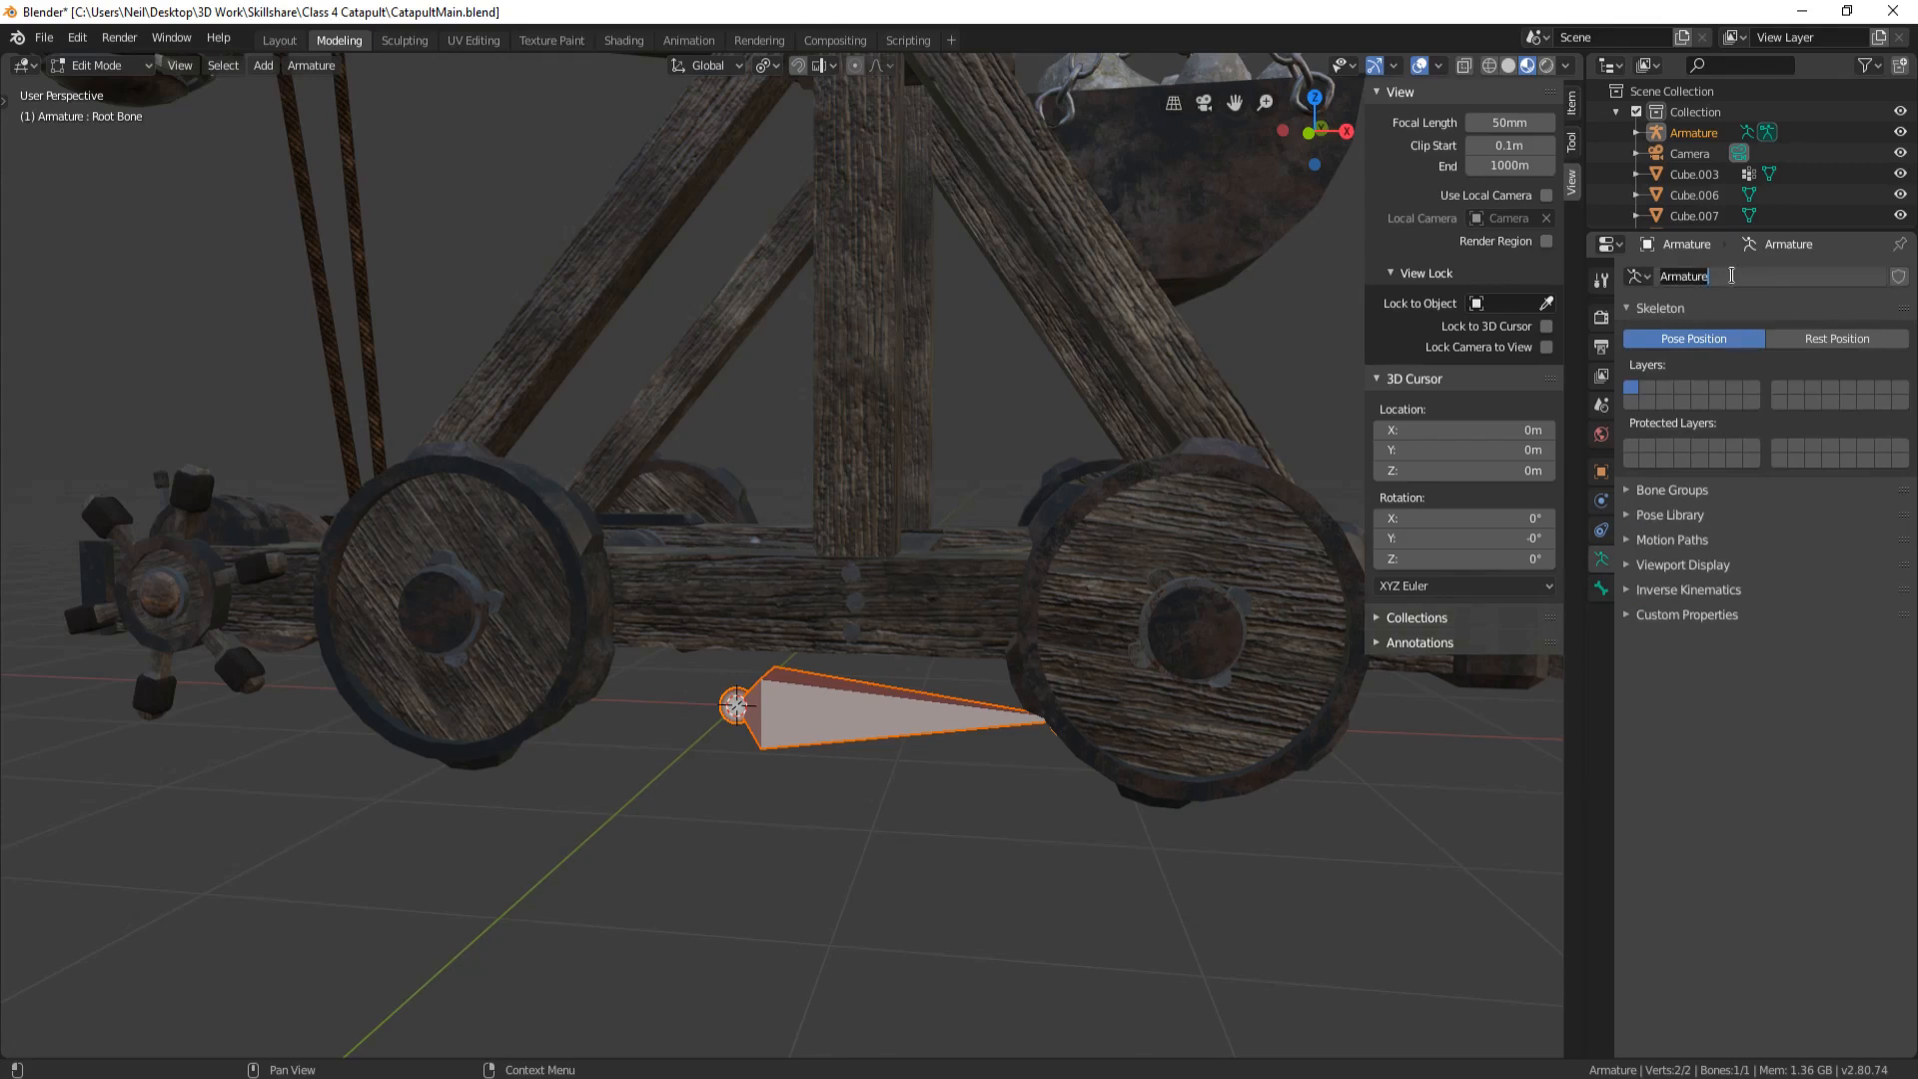
type("Catapult Armature")
key("Return")
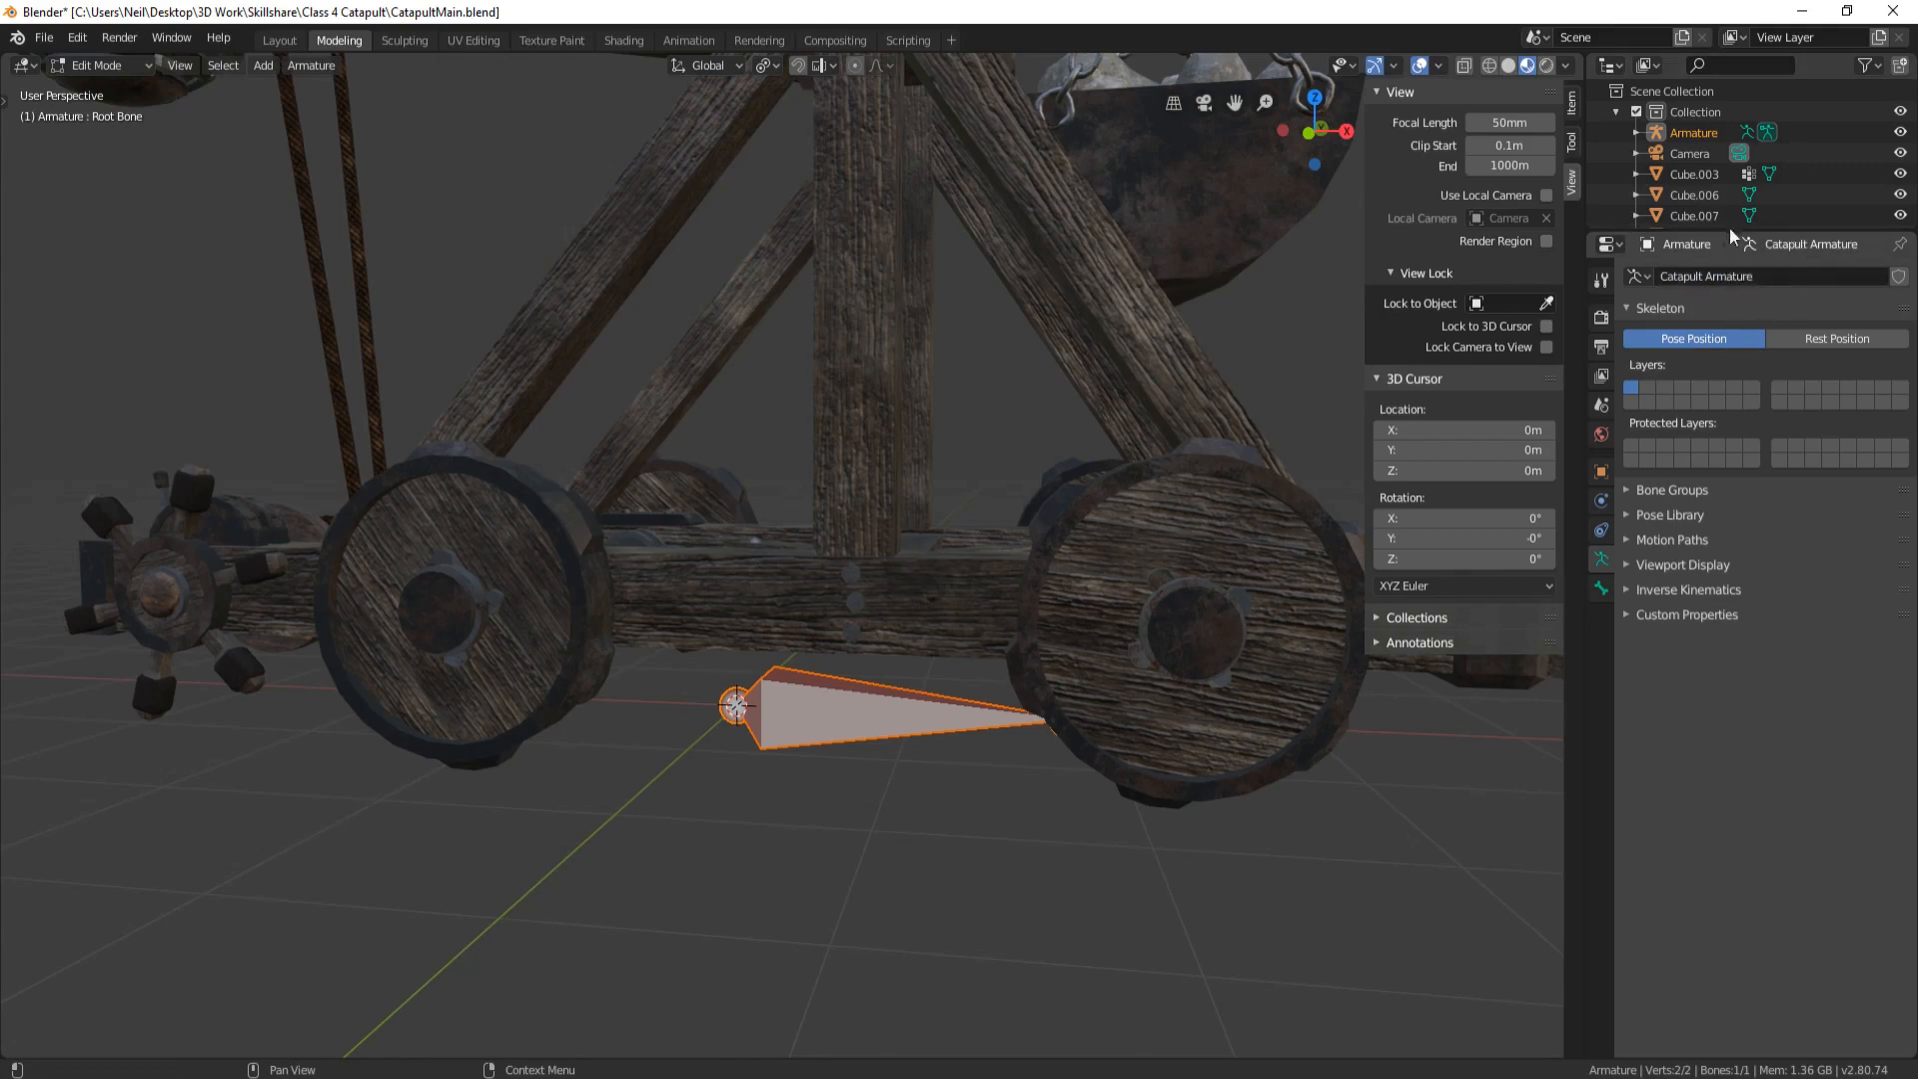
Rename the armature object in the scene hierarchy as Catapult Armature
right_click(1699, 135)
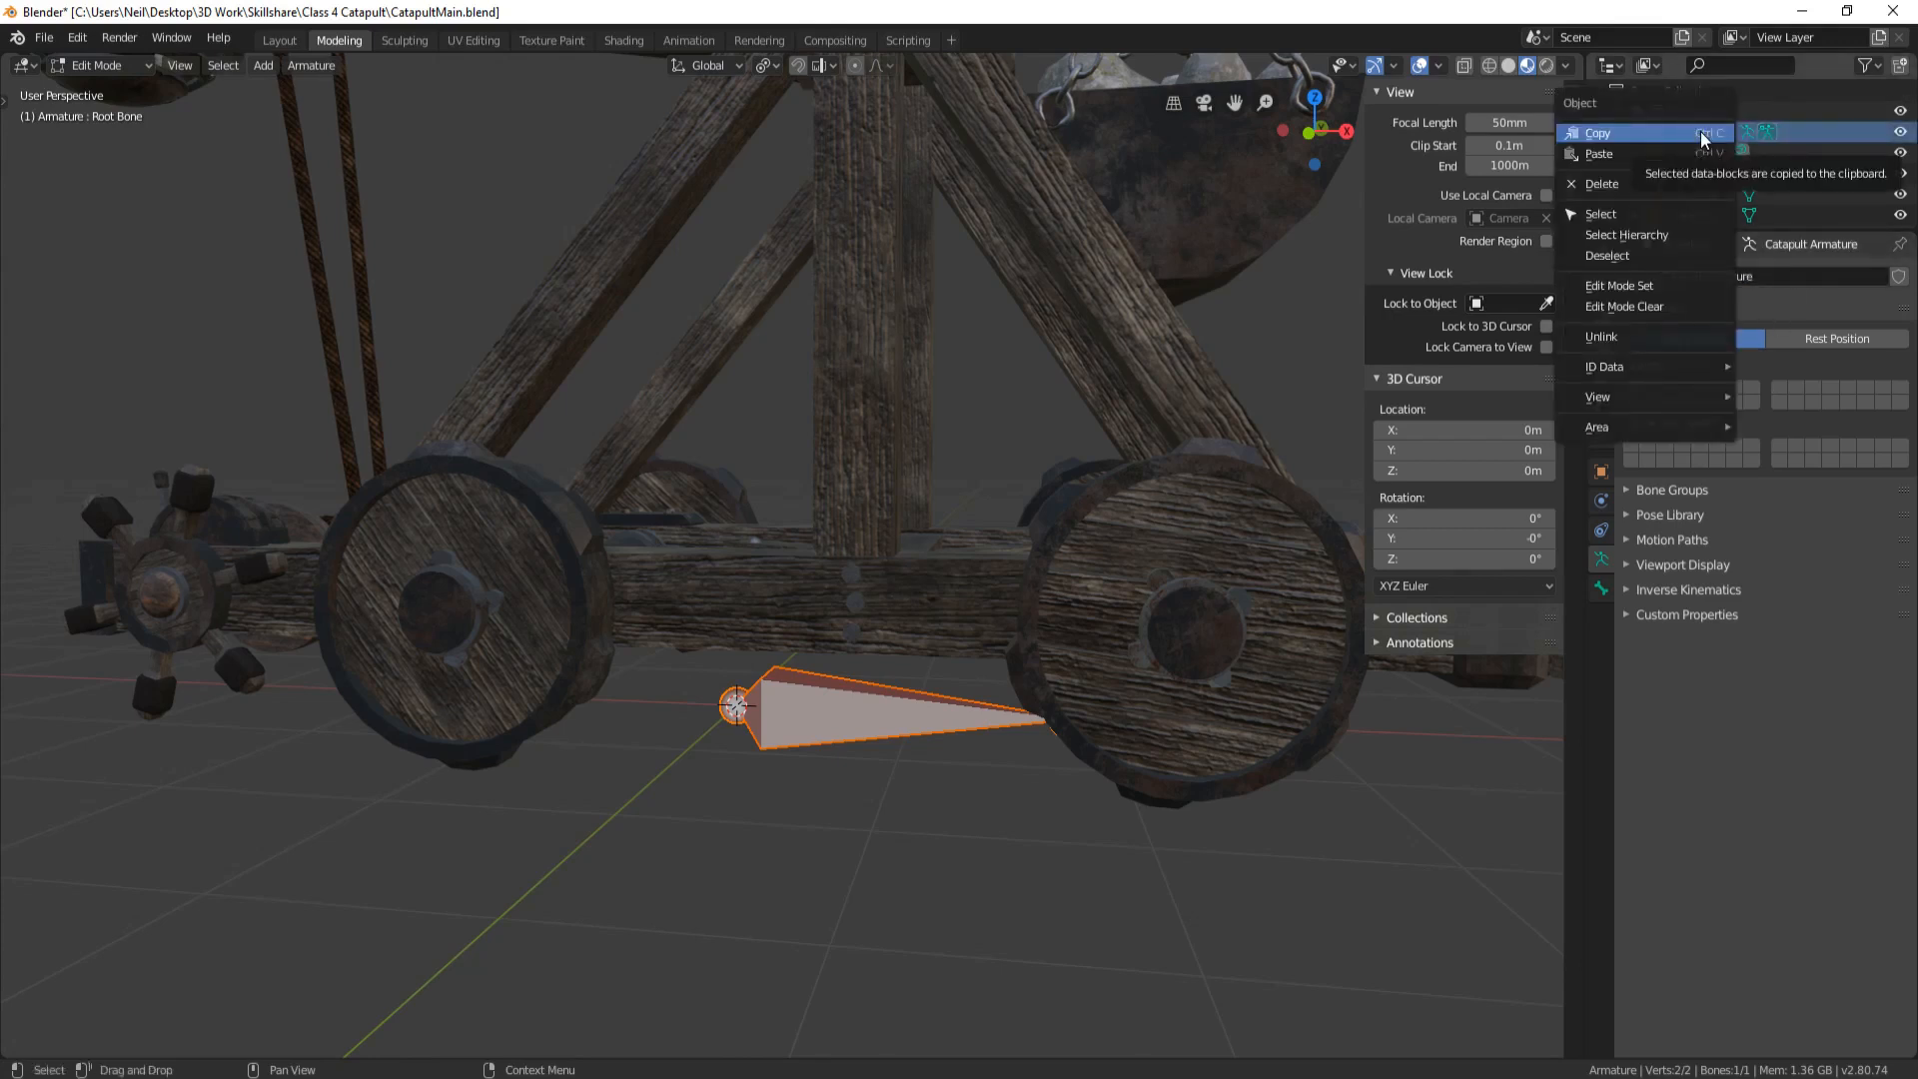
double_click(1793, 133)
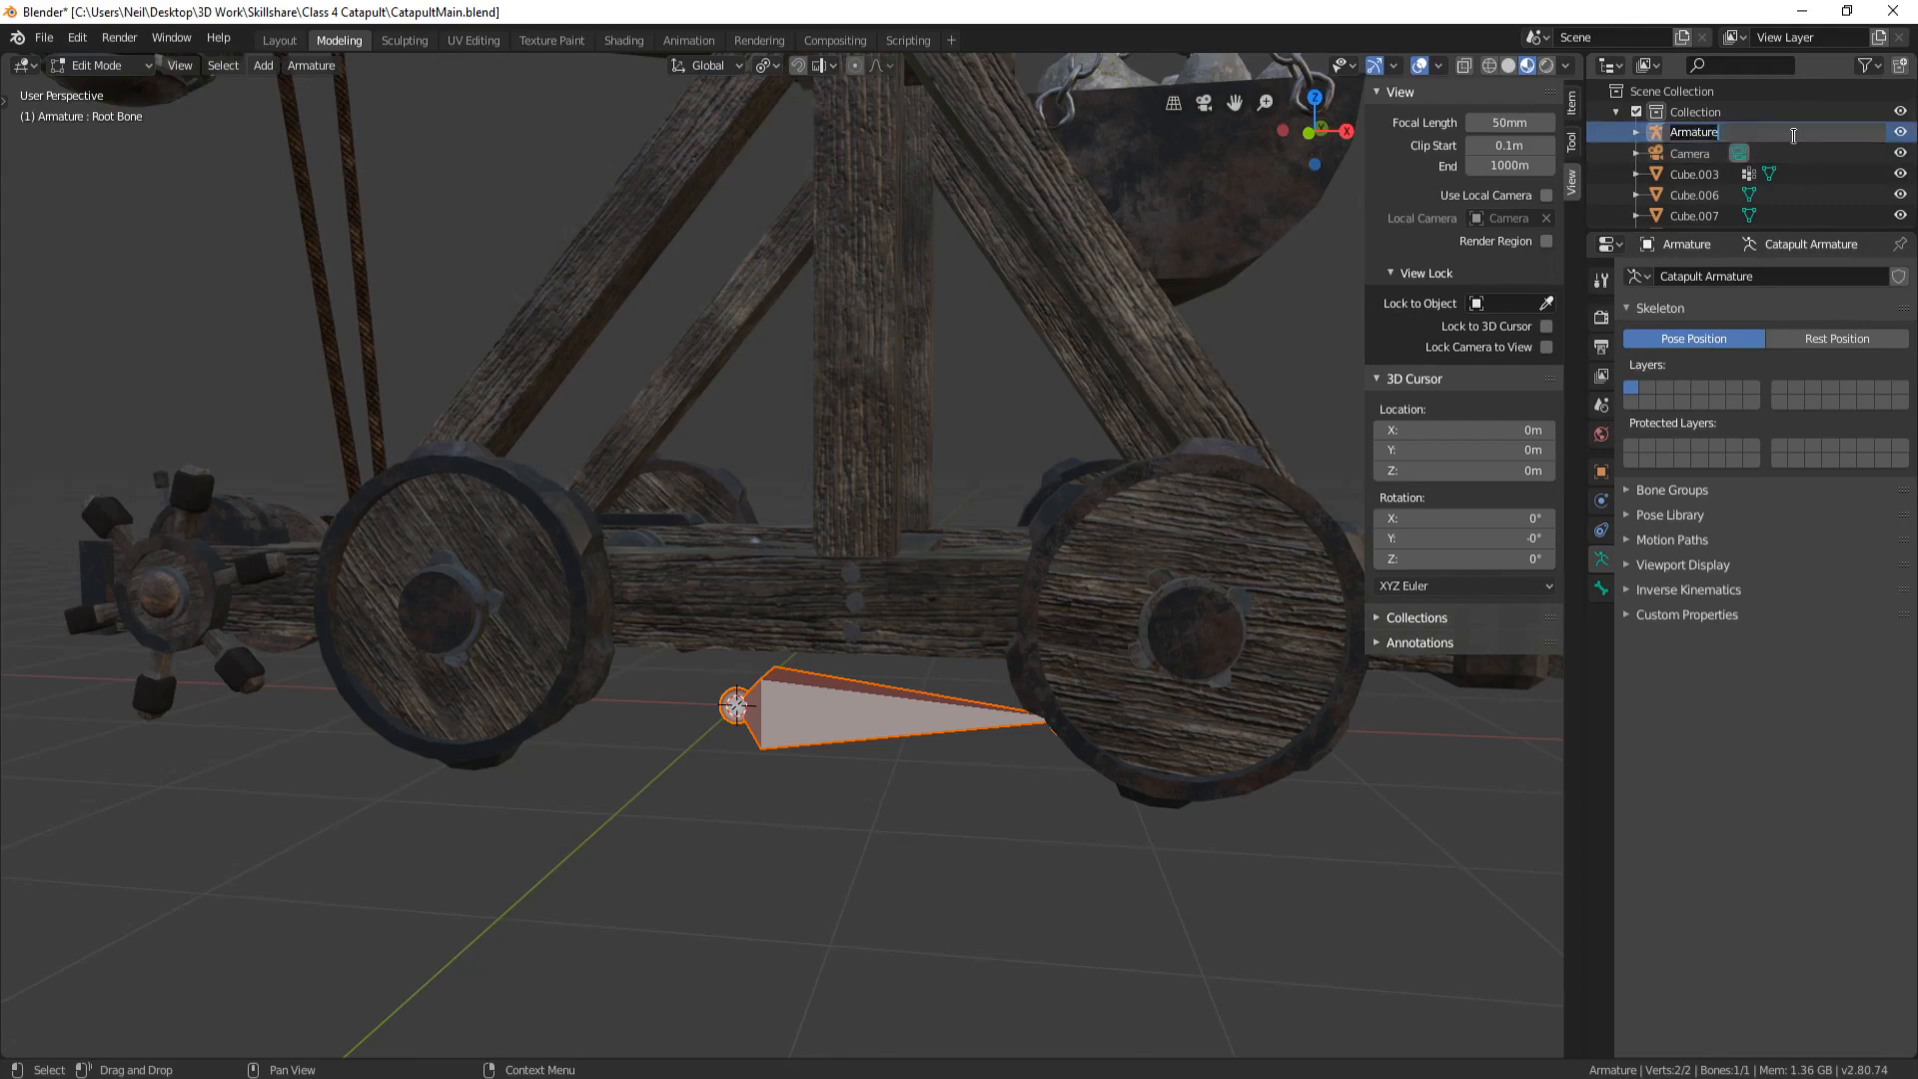
type("Ca")
type("Armature")
key("Return")
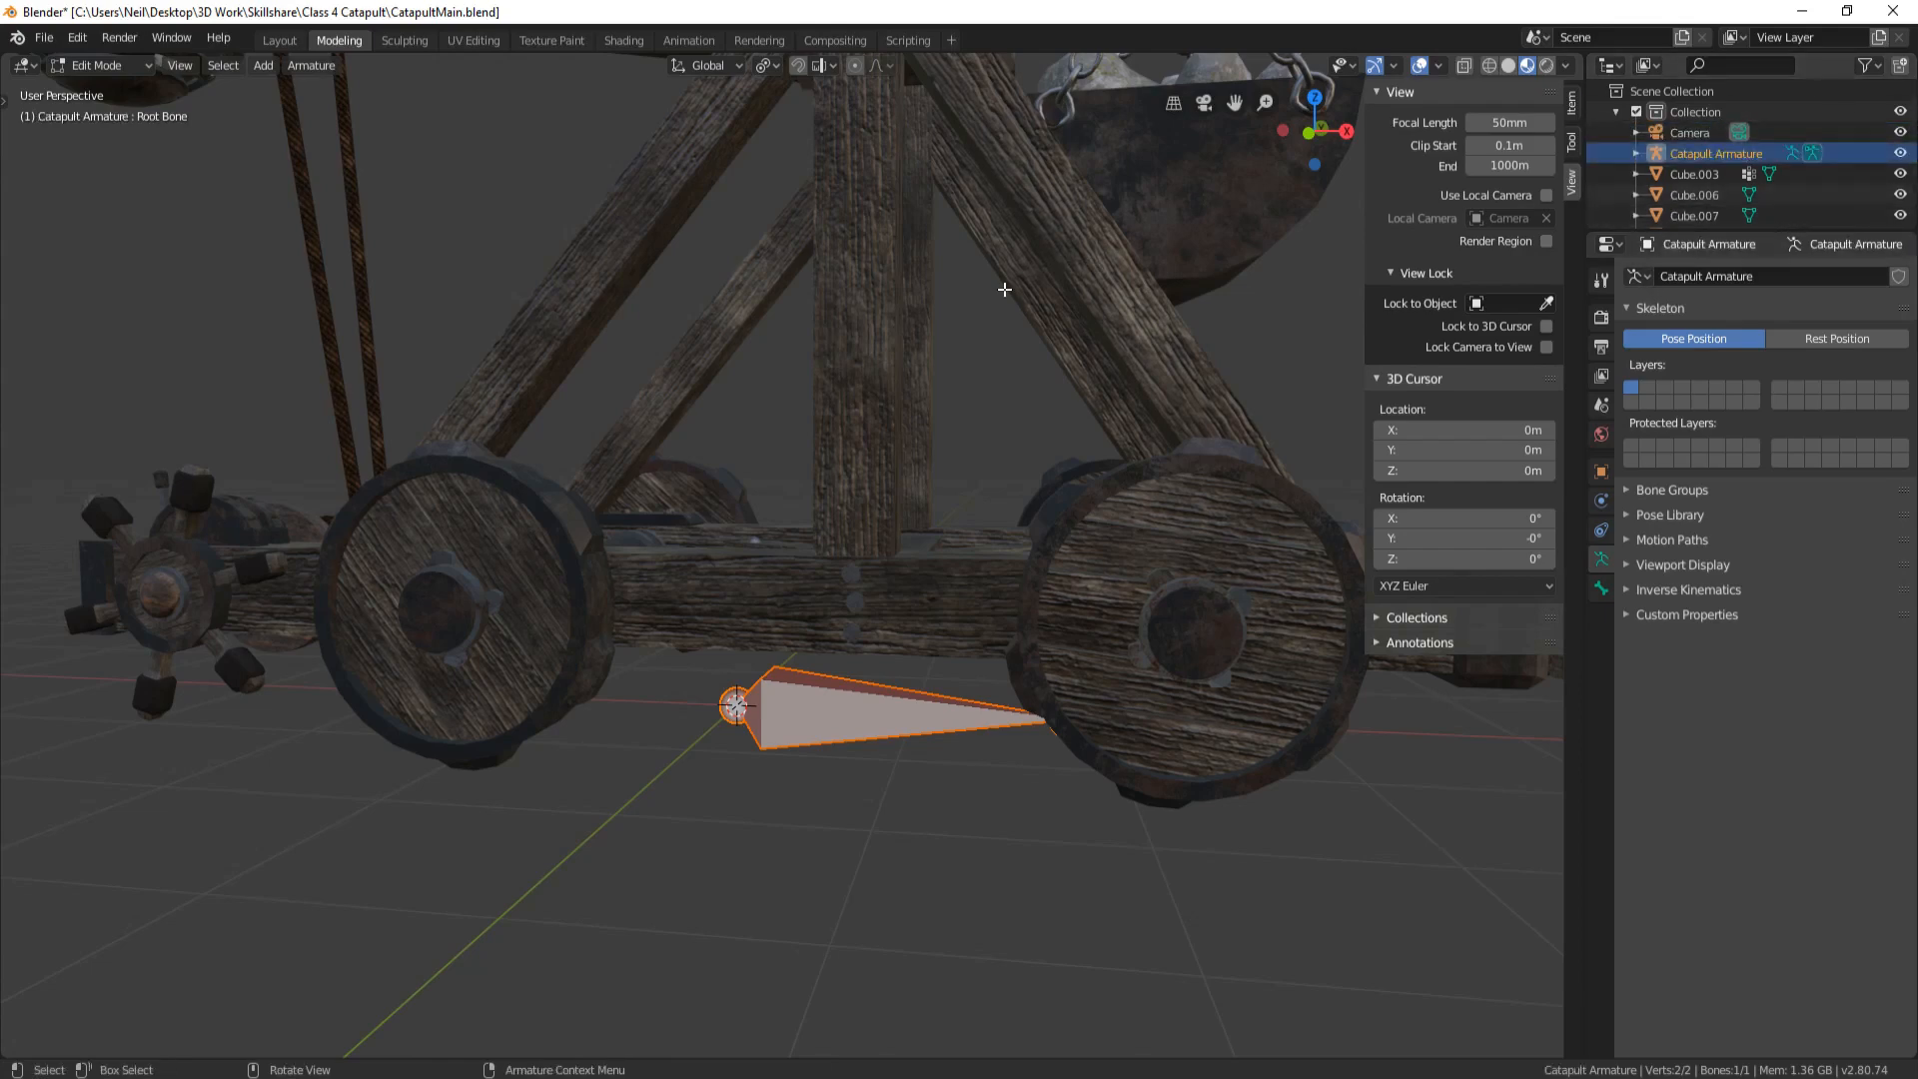
Return to Object Mode and rename the catapult's mesh object as Catapult Main
scroll(1005, 289, "down", 5)
middle_click_drag(1005, 288, 847, 390)
key("Tab")
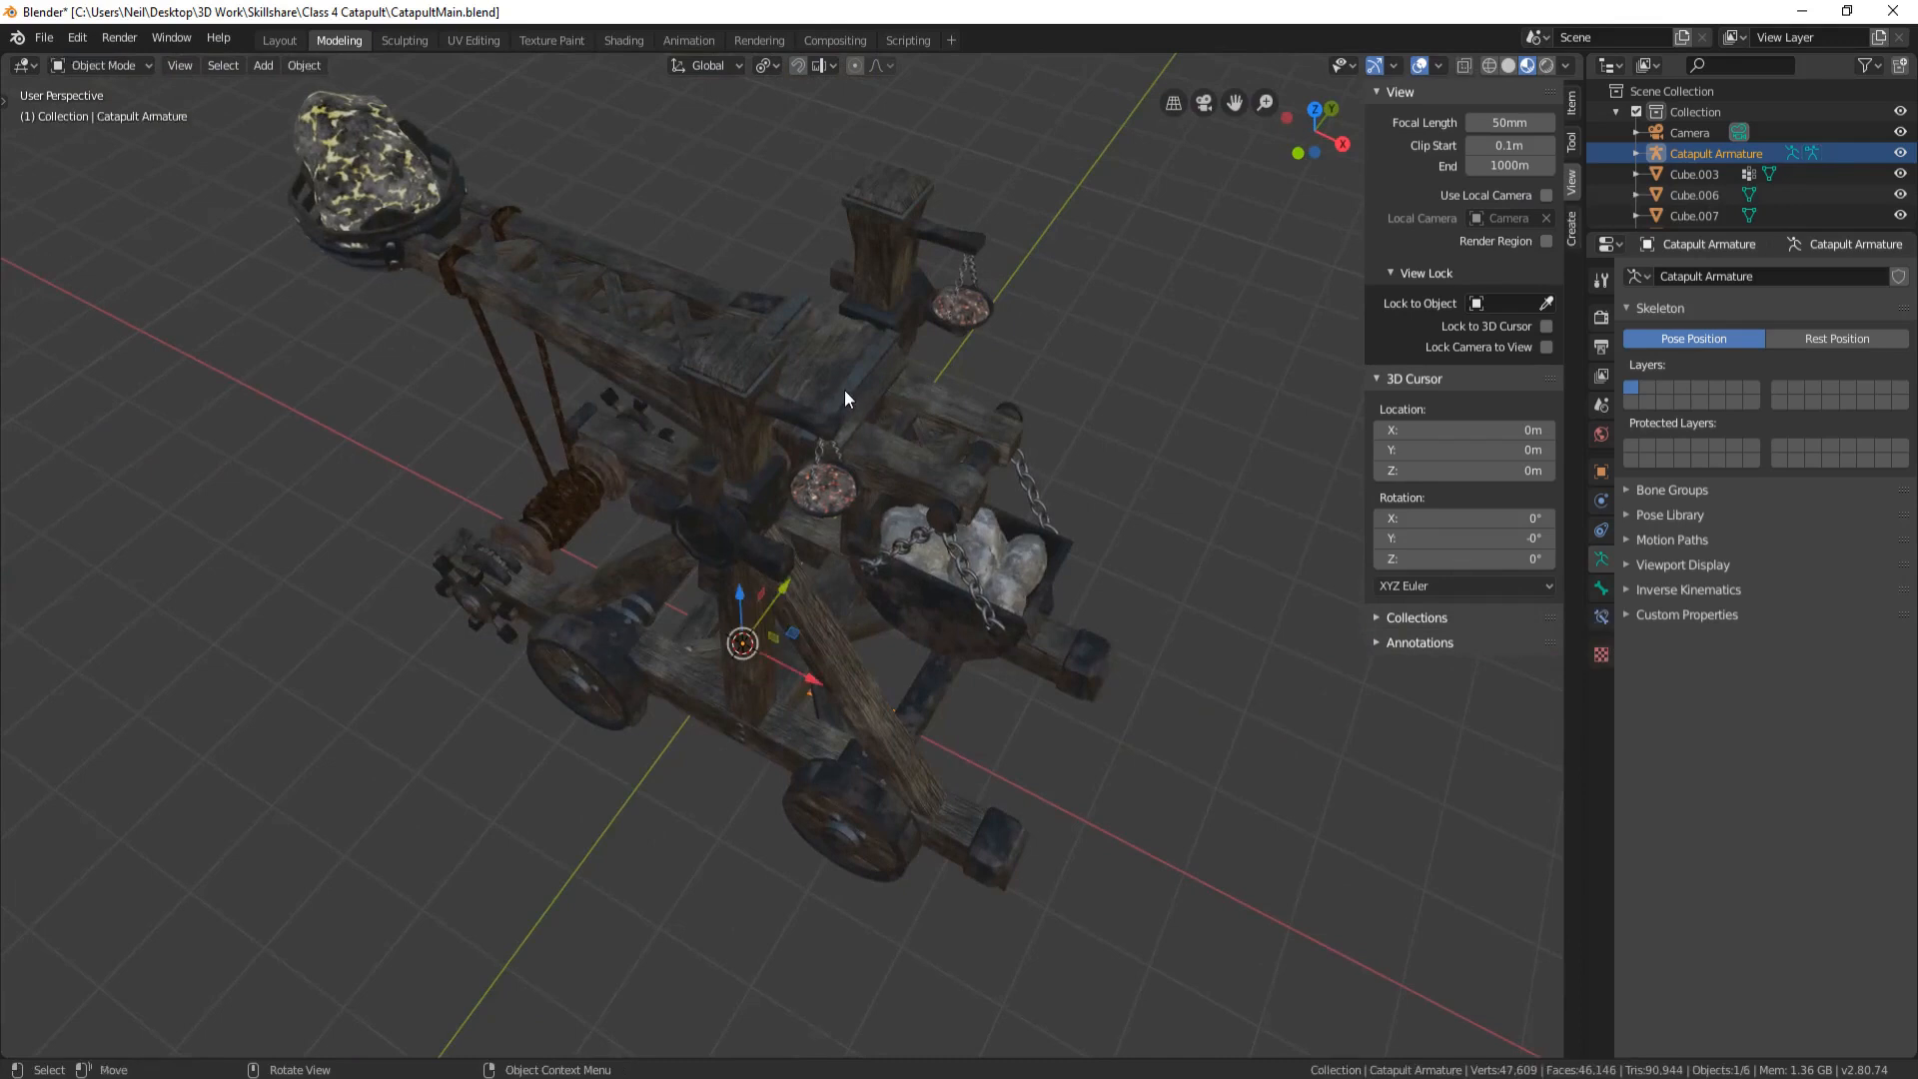
left_click(849, 310)
middle_click_drag(849, 310, 1099, 299)
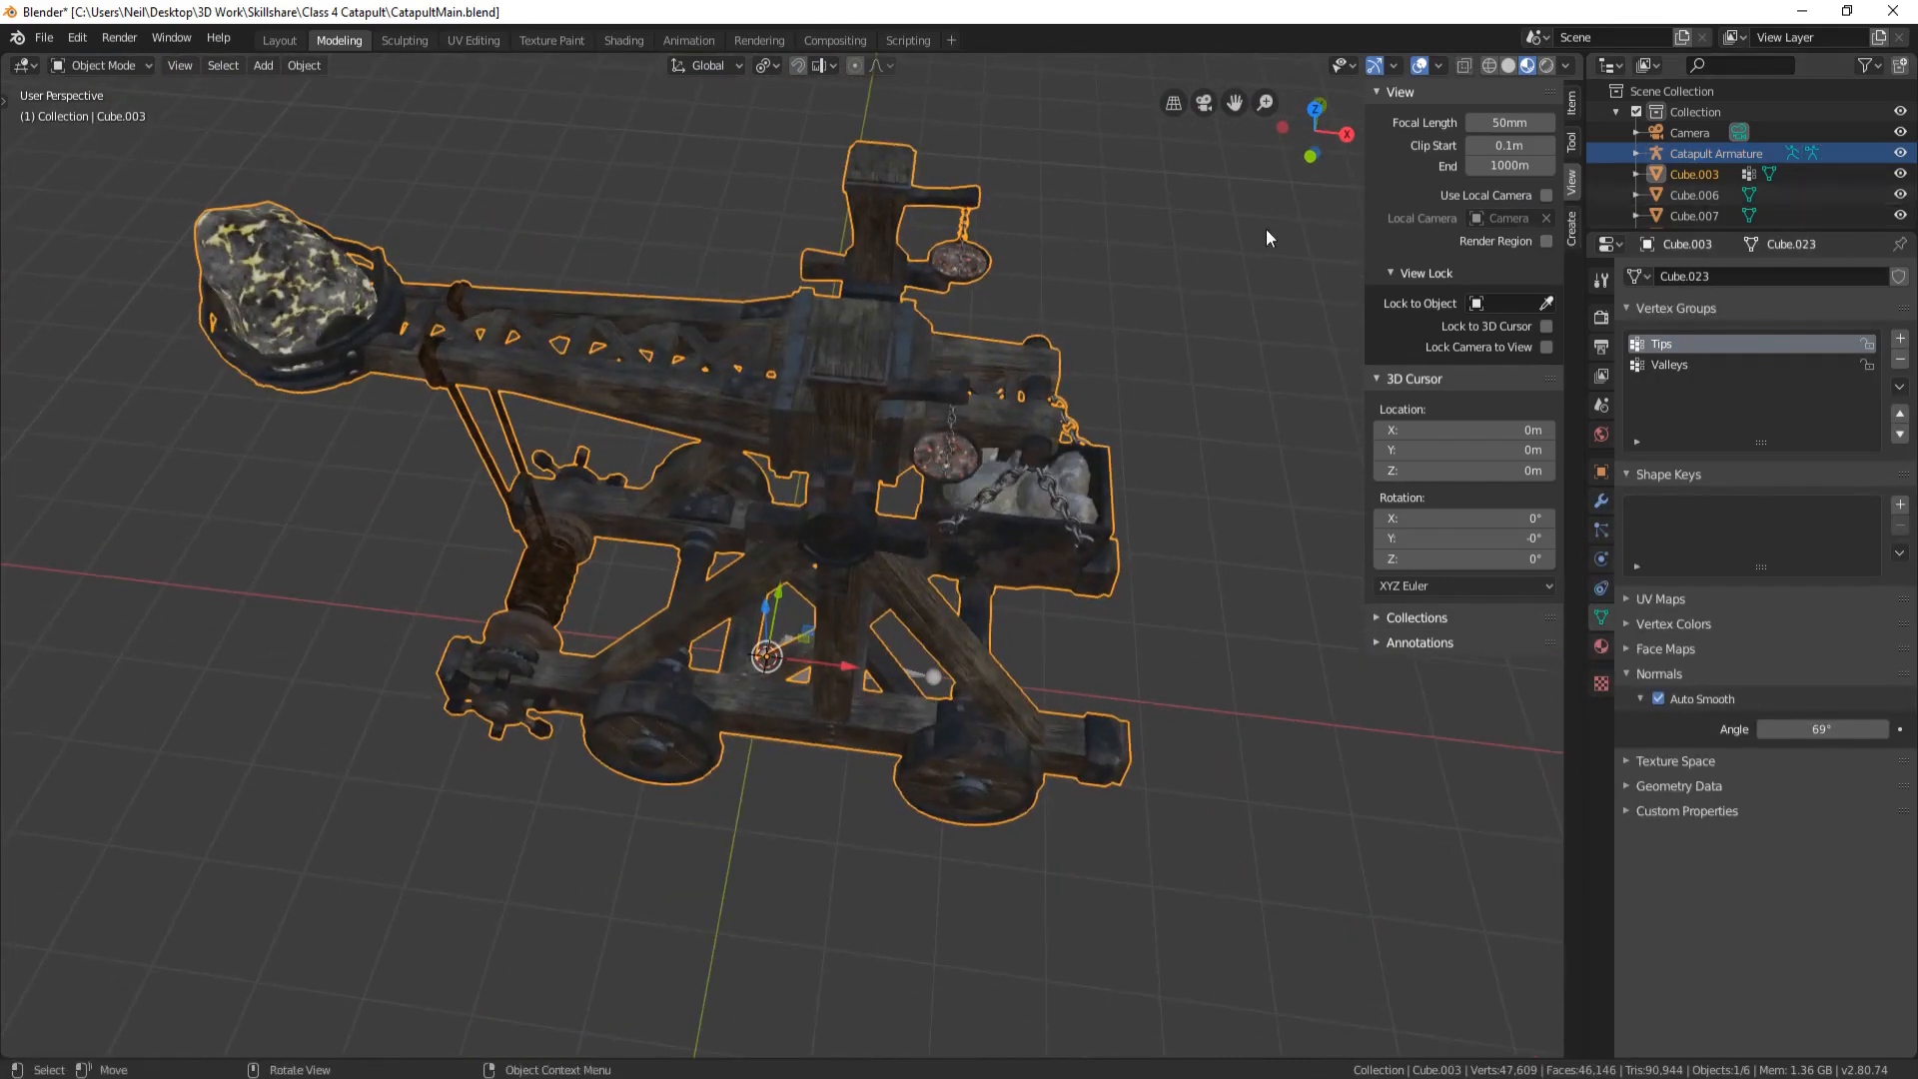
double_click(1706, 177)
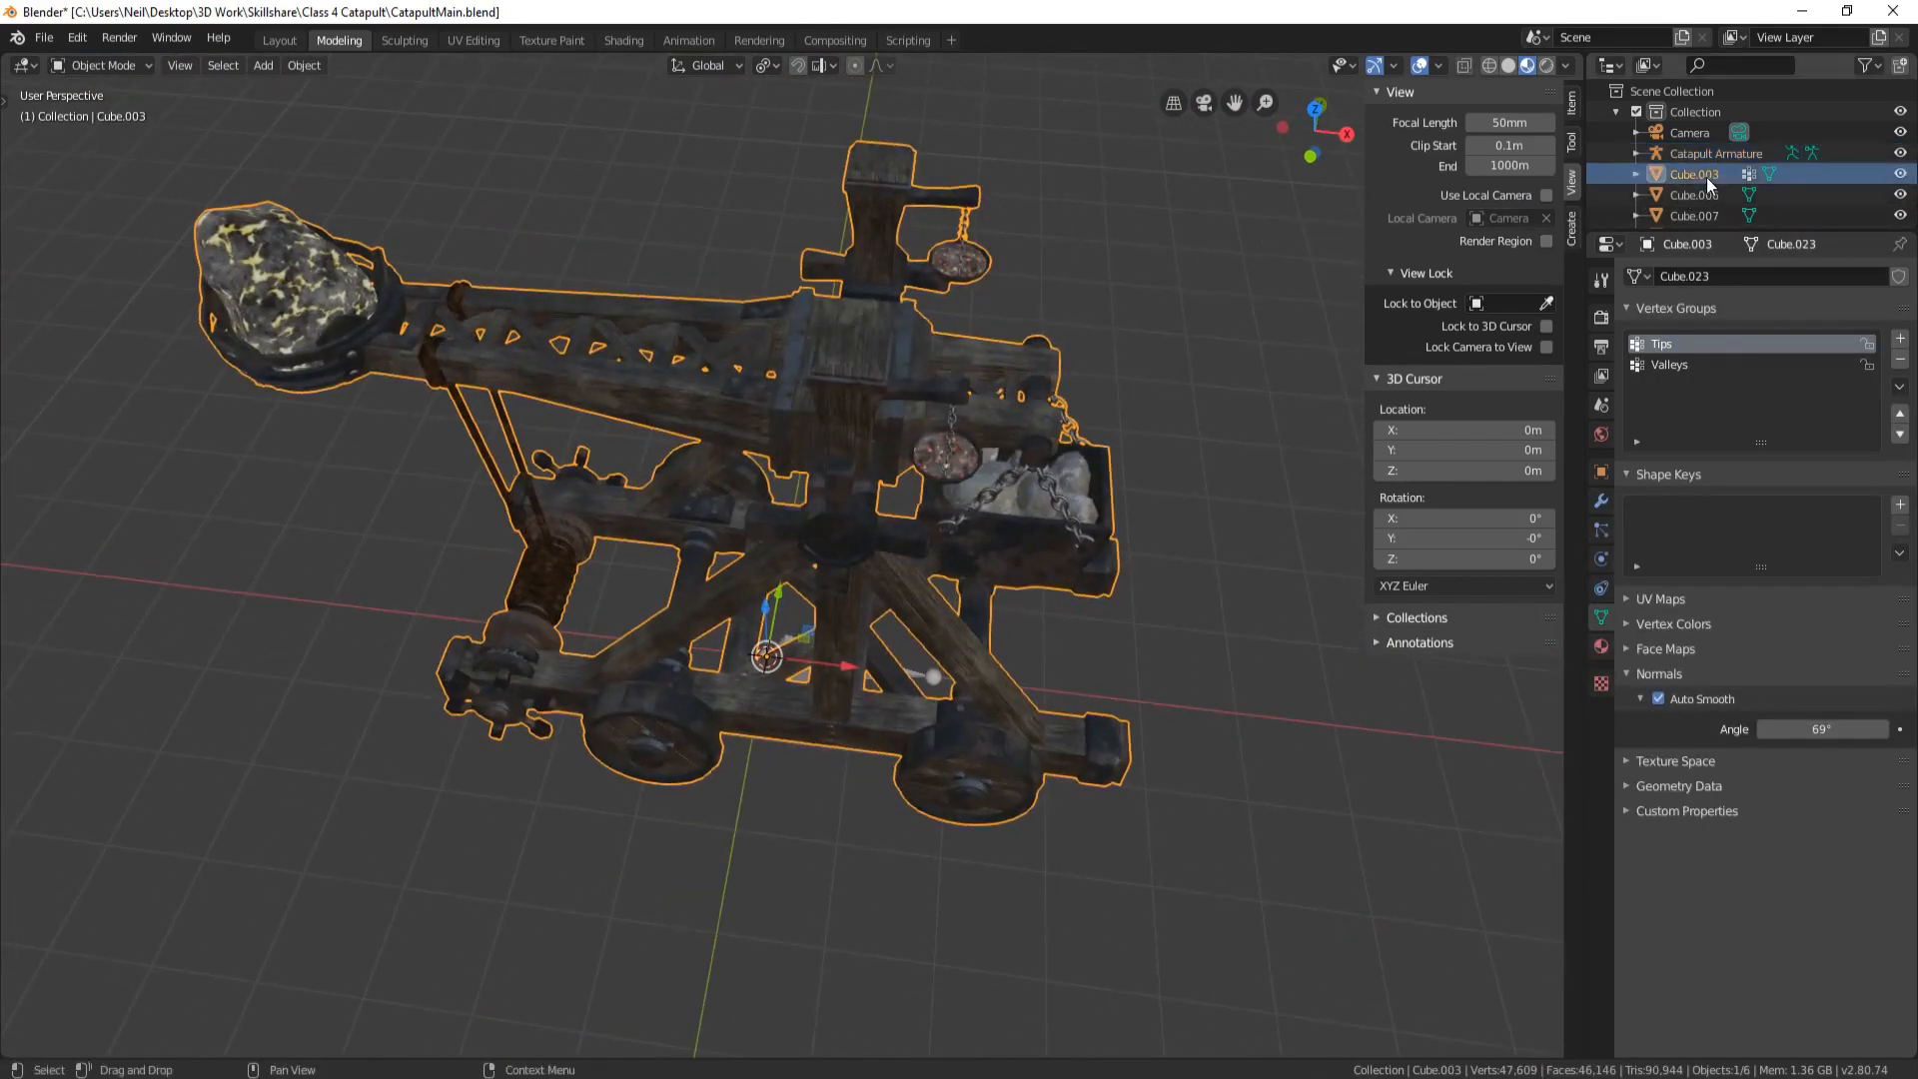
type("Catapult Main")
key("Return")
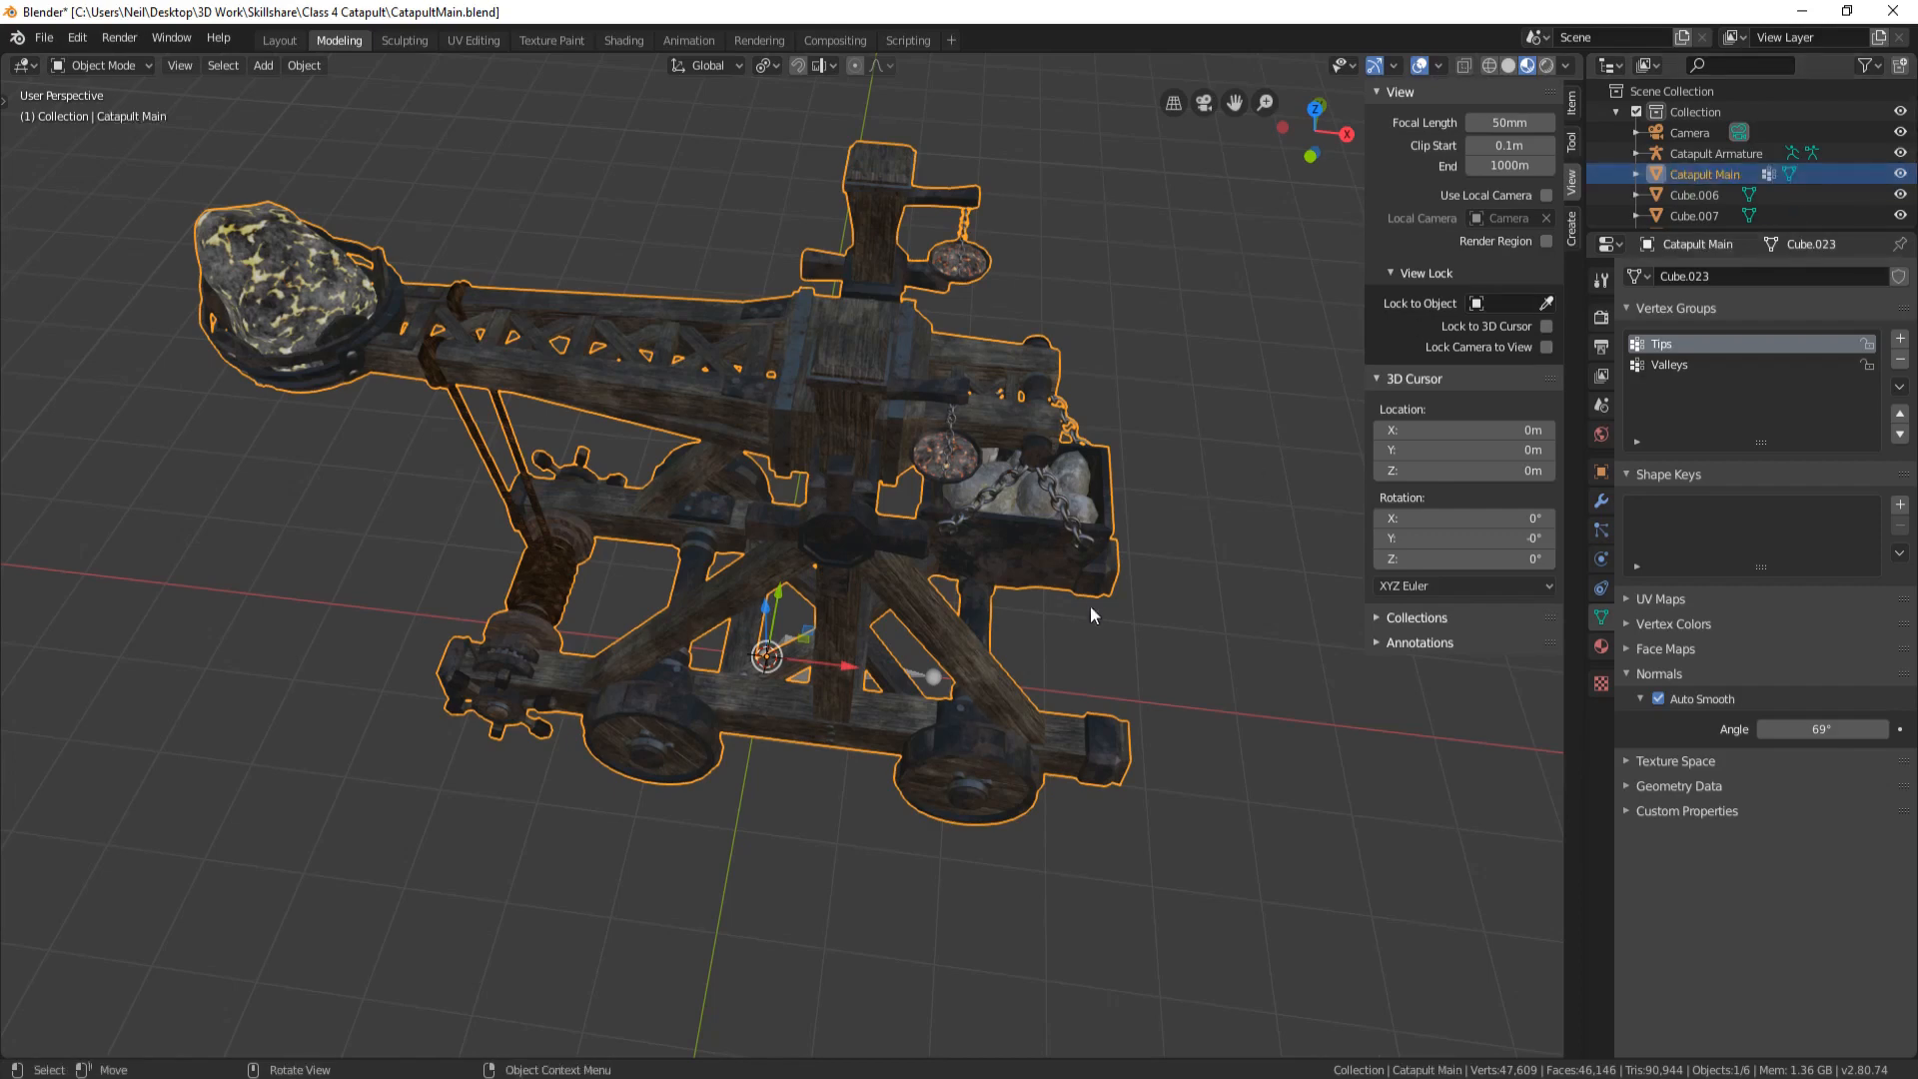
Unhide all hidden objects and join the round ground surface with its surrounding stone wall into one object
key("alt+h")
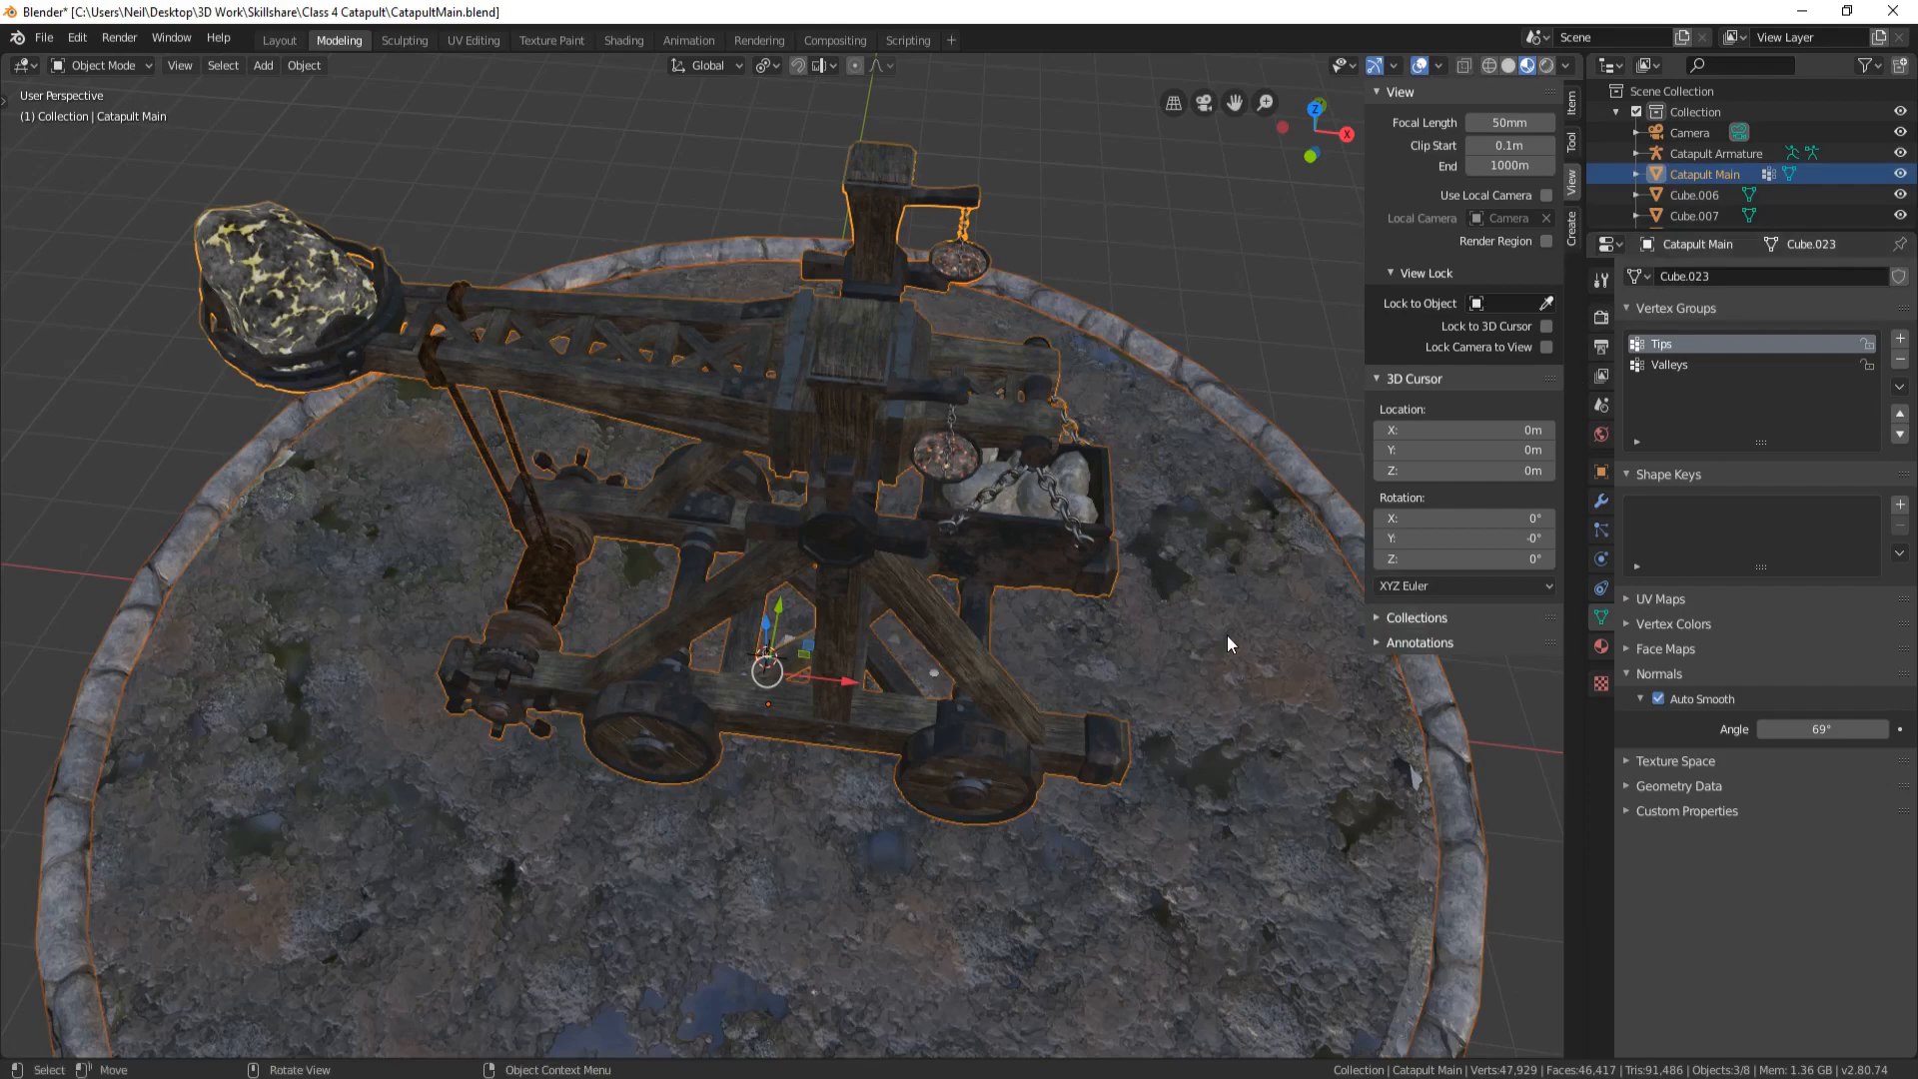
left_click(1227, 635)
scroll(1235, 649, "down", 3)
scroll(1718, 142, "down", 3)
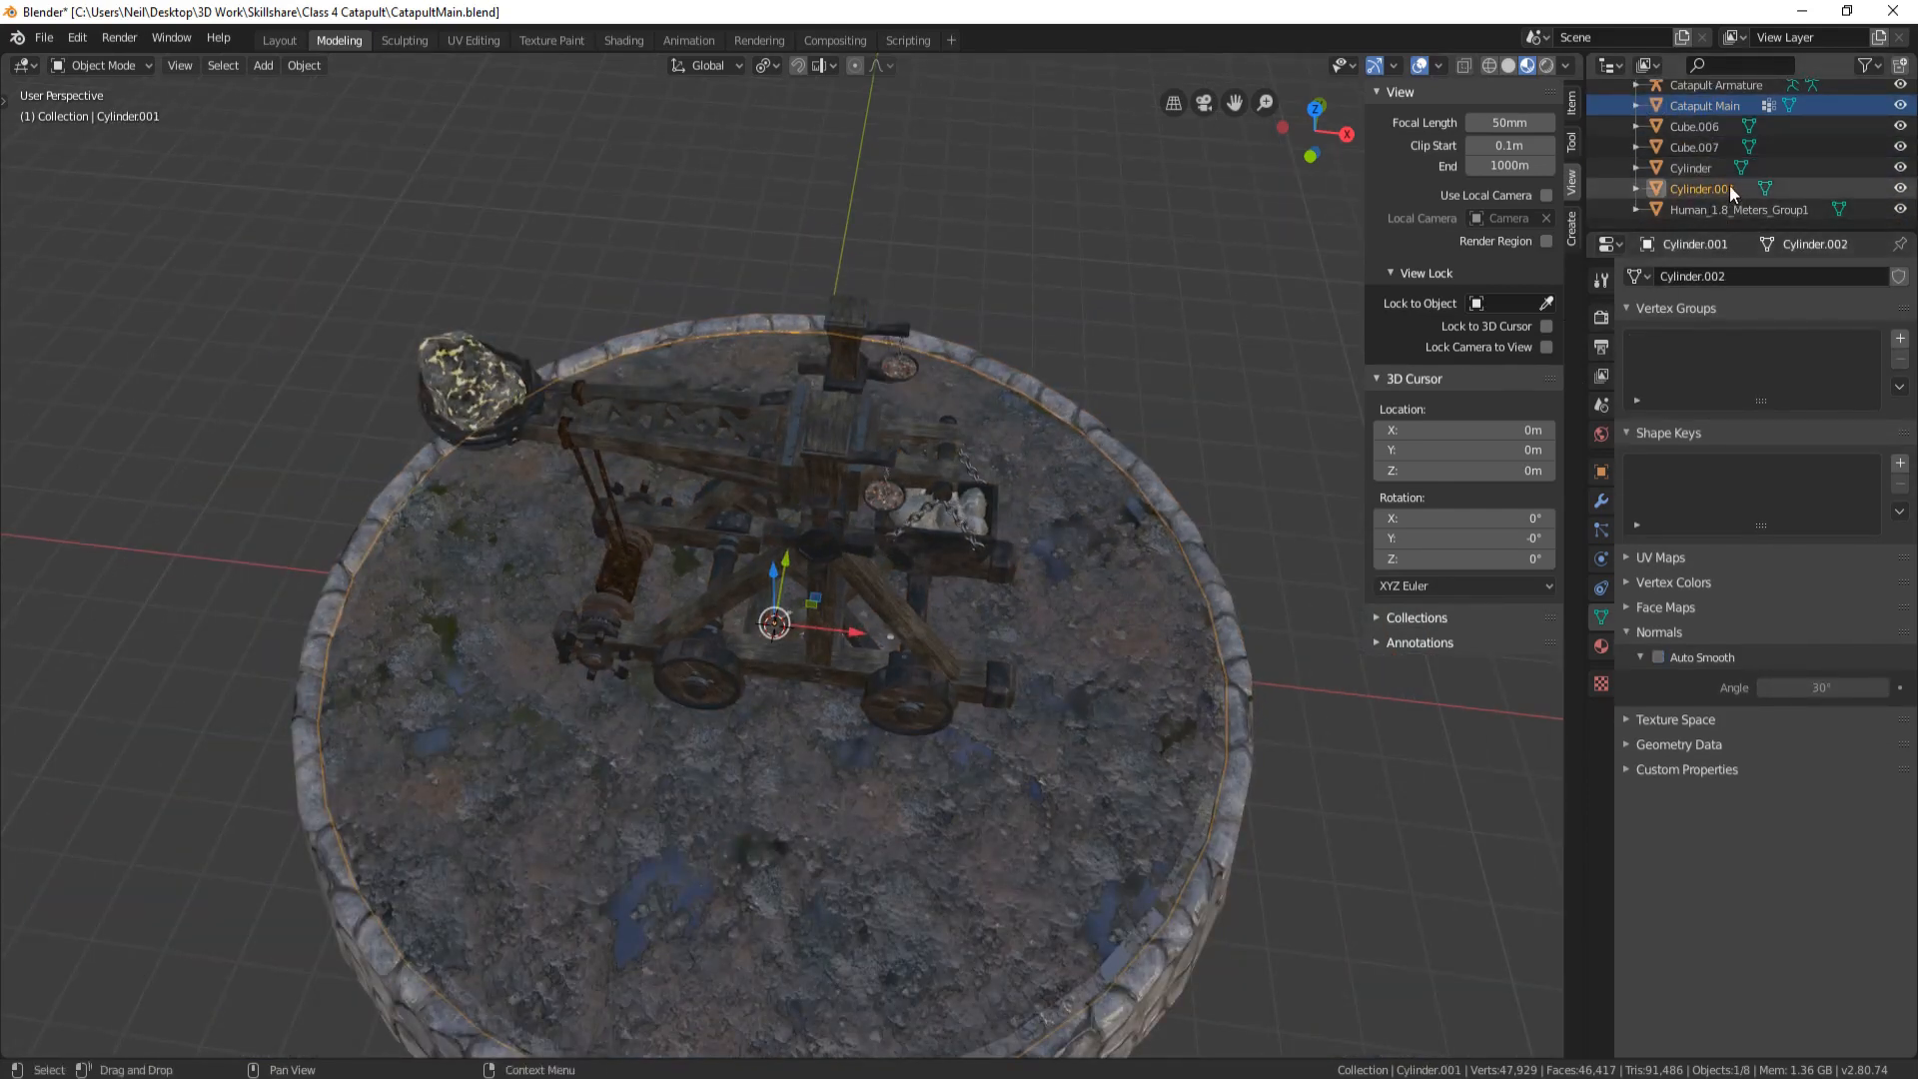
middle_click_drag(1074, 364, 924, 319)
middle_click_drag(989, 344, 842, 194, "shift")
middle_click_drag(855, 318, 922, 334)
left_click(917, 605, "shift")
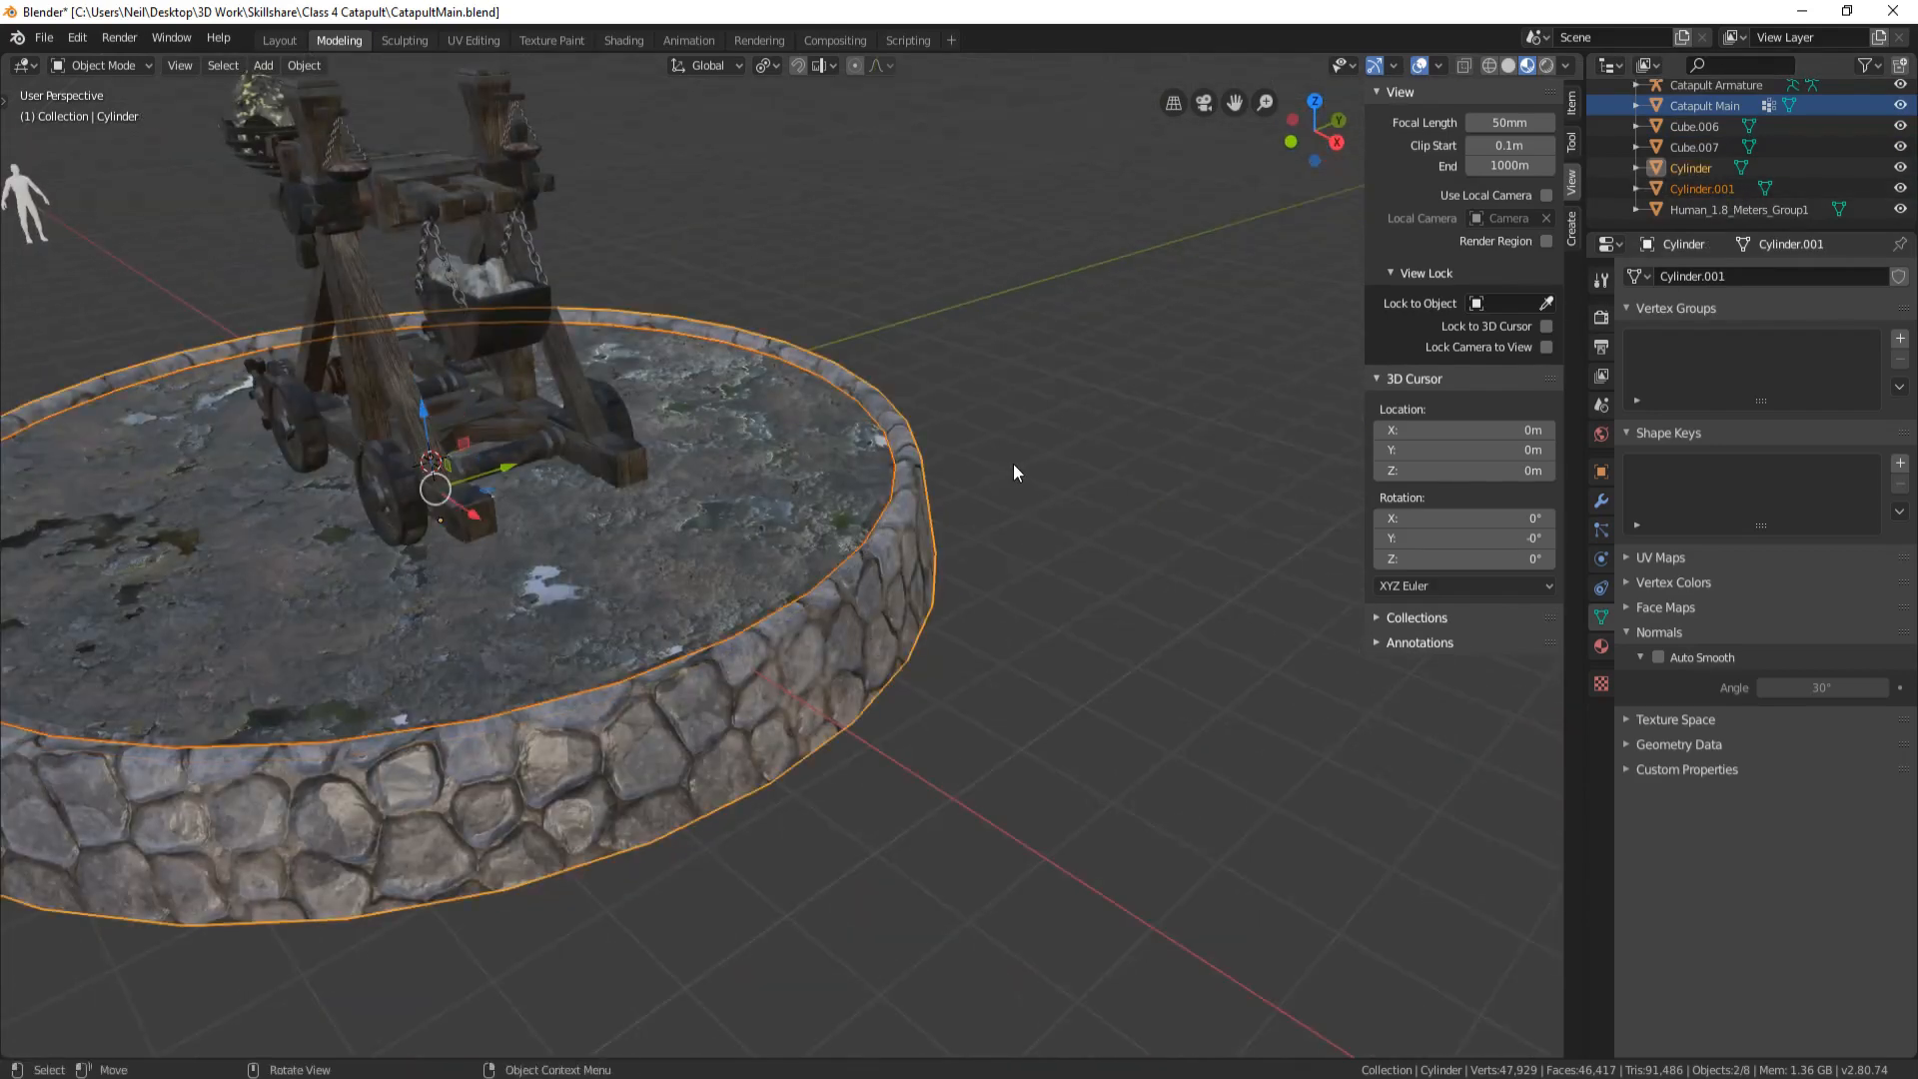
key("ctrl+j")
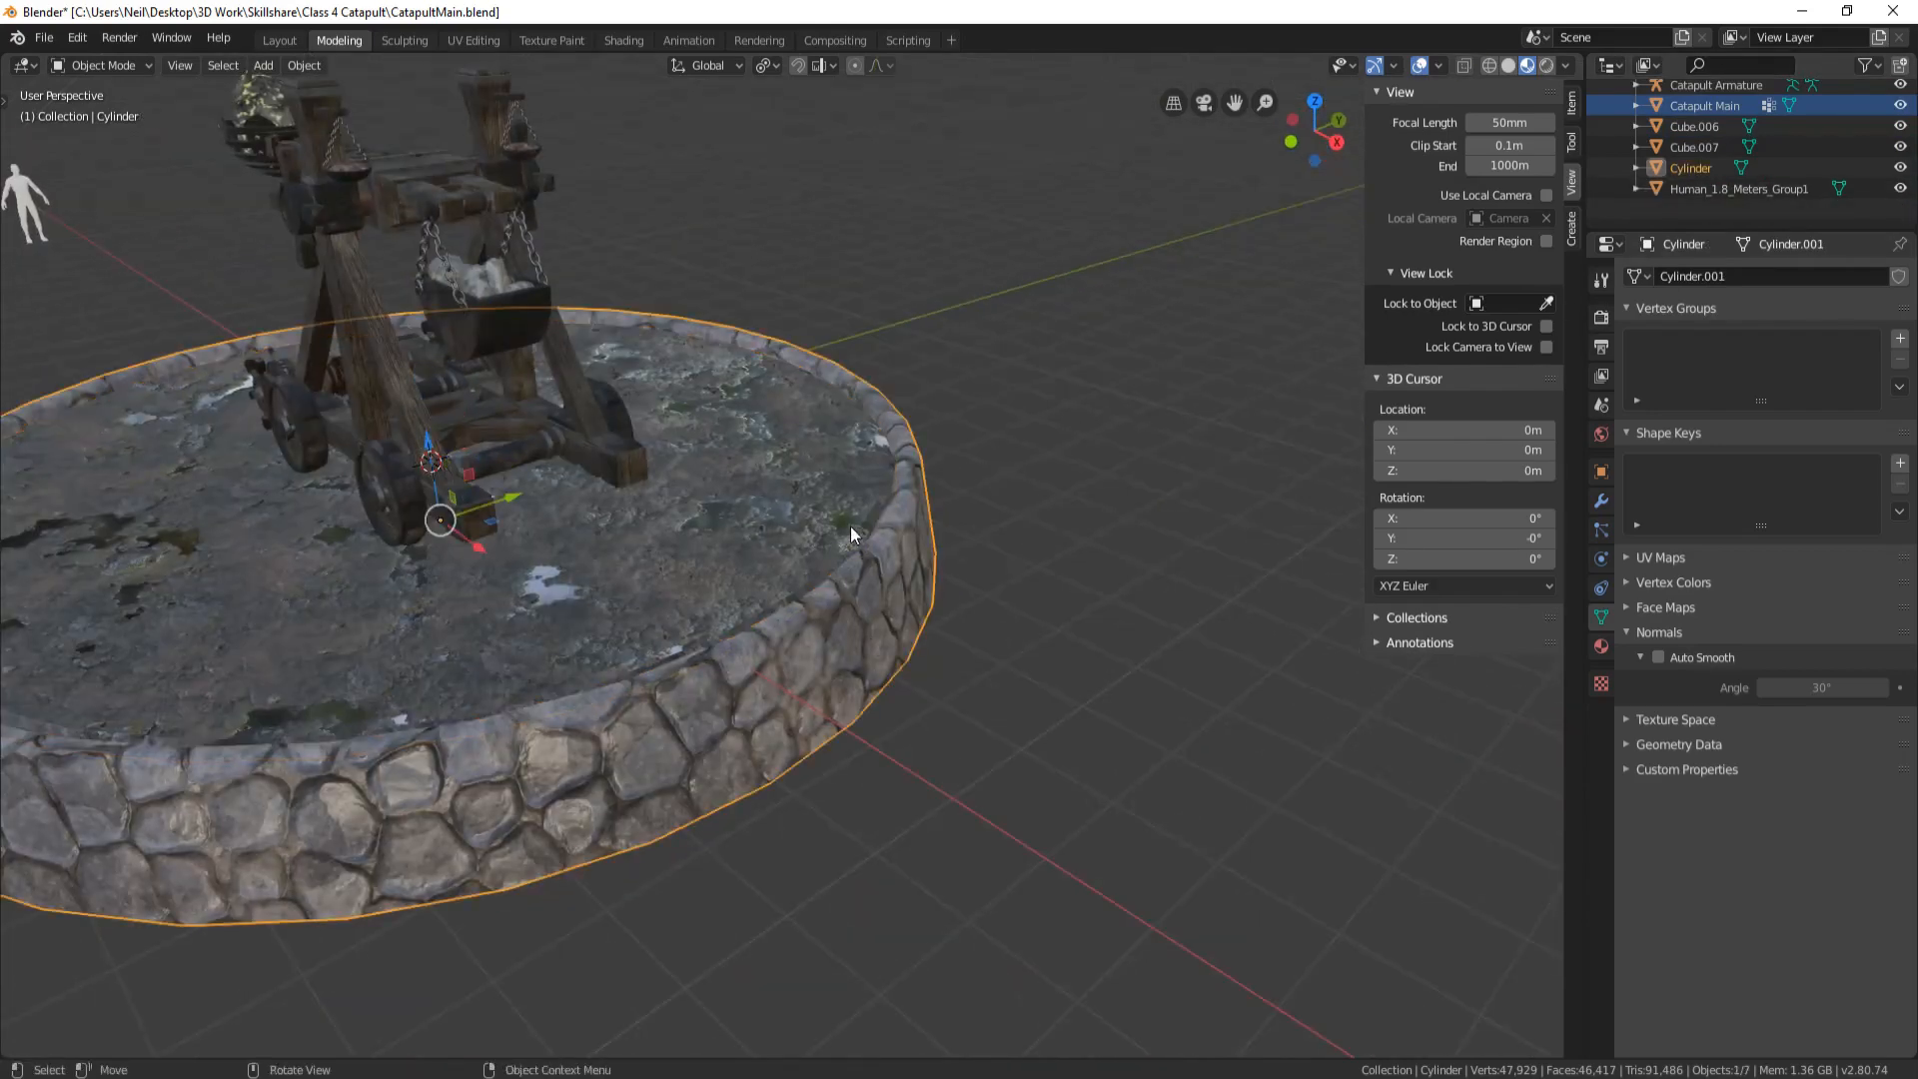
middle_click_drag(1013, 464, 895, 617)
key("Tab")
right_click(1103, 361)
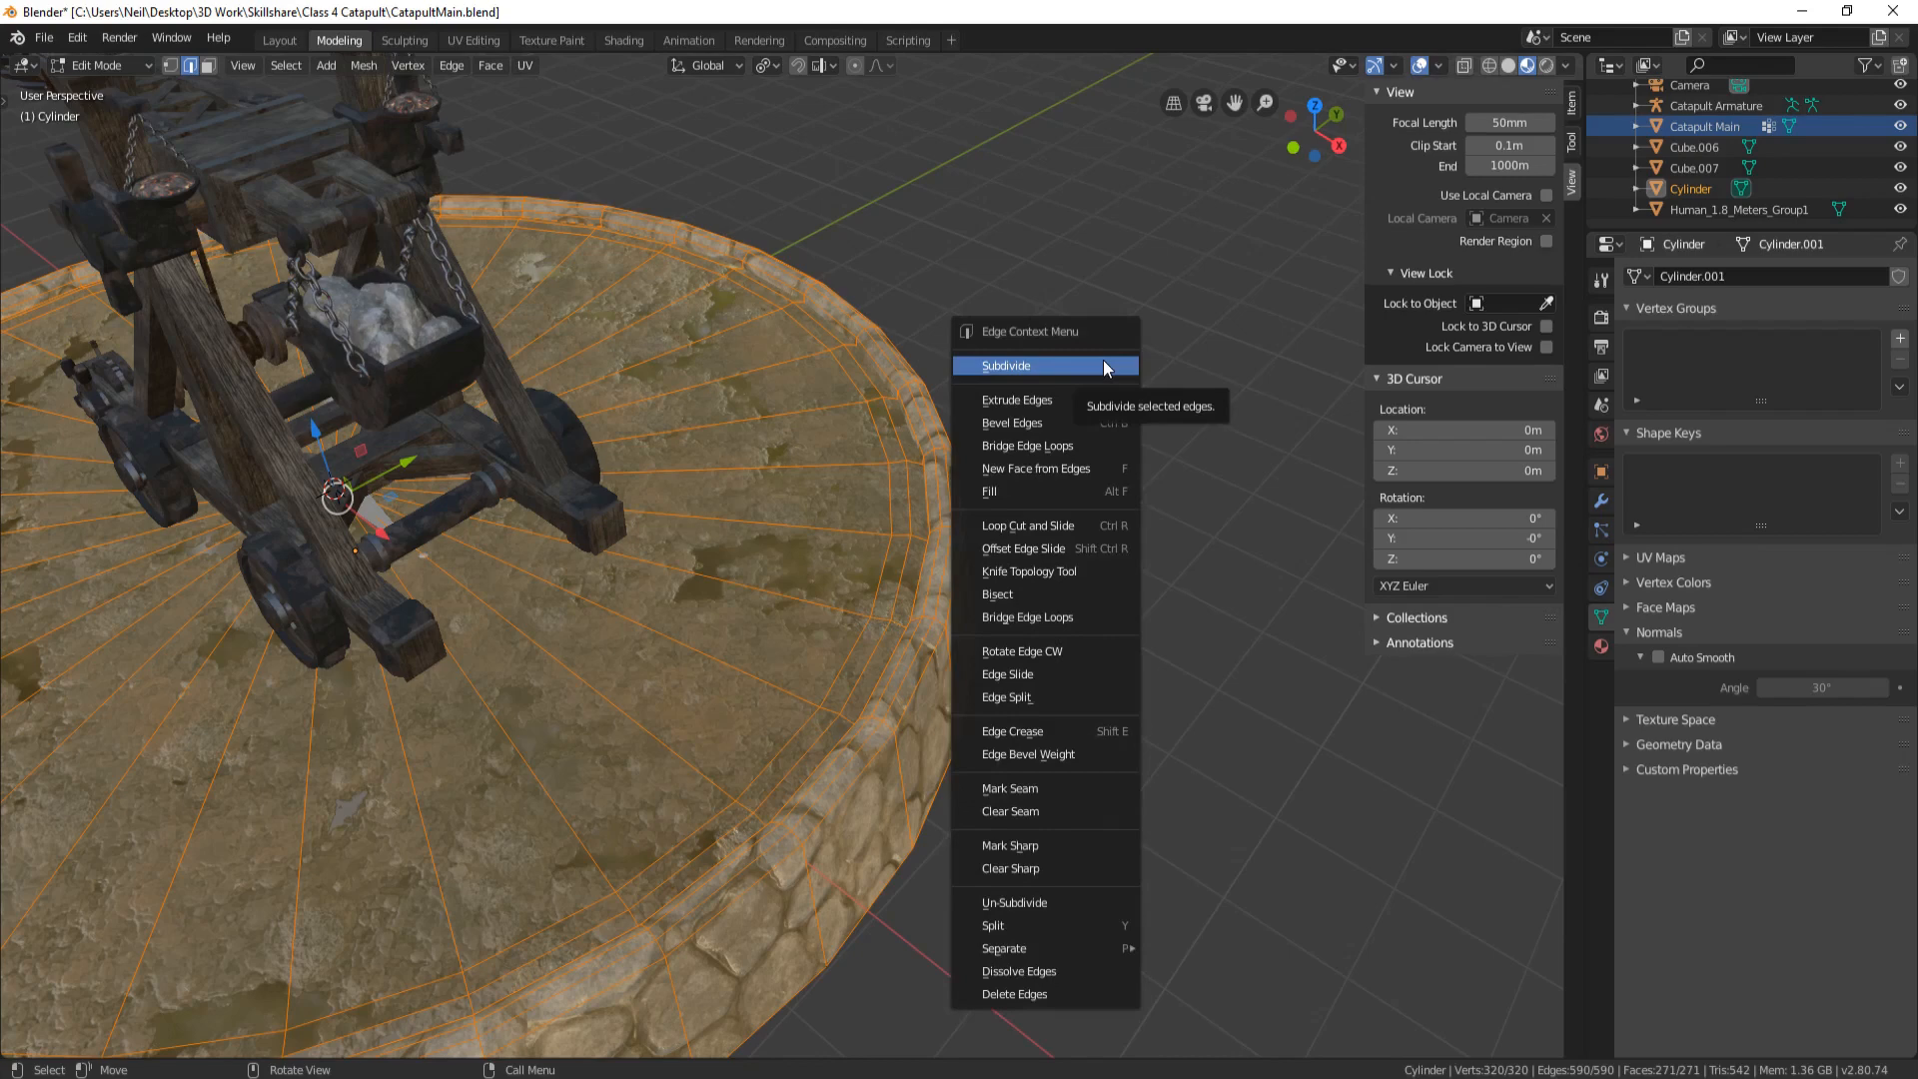
key("Tab")
Enable Auto Smooth on the joined stone base and set its angle to 55.9°
mouse_move(1033, 368)
middle_mouse_down()
mouse_move(1032, 329)
mouse_move(1041, 344)
middle_mouse_up()
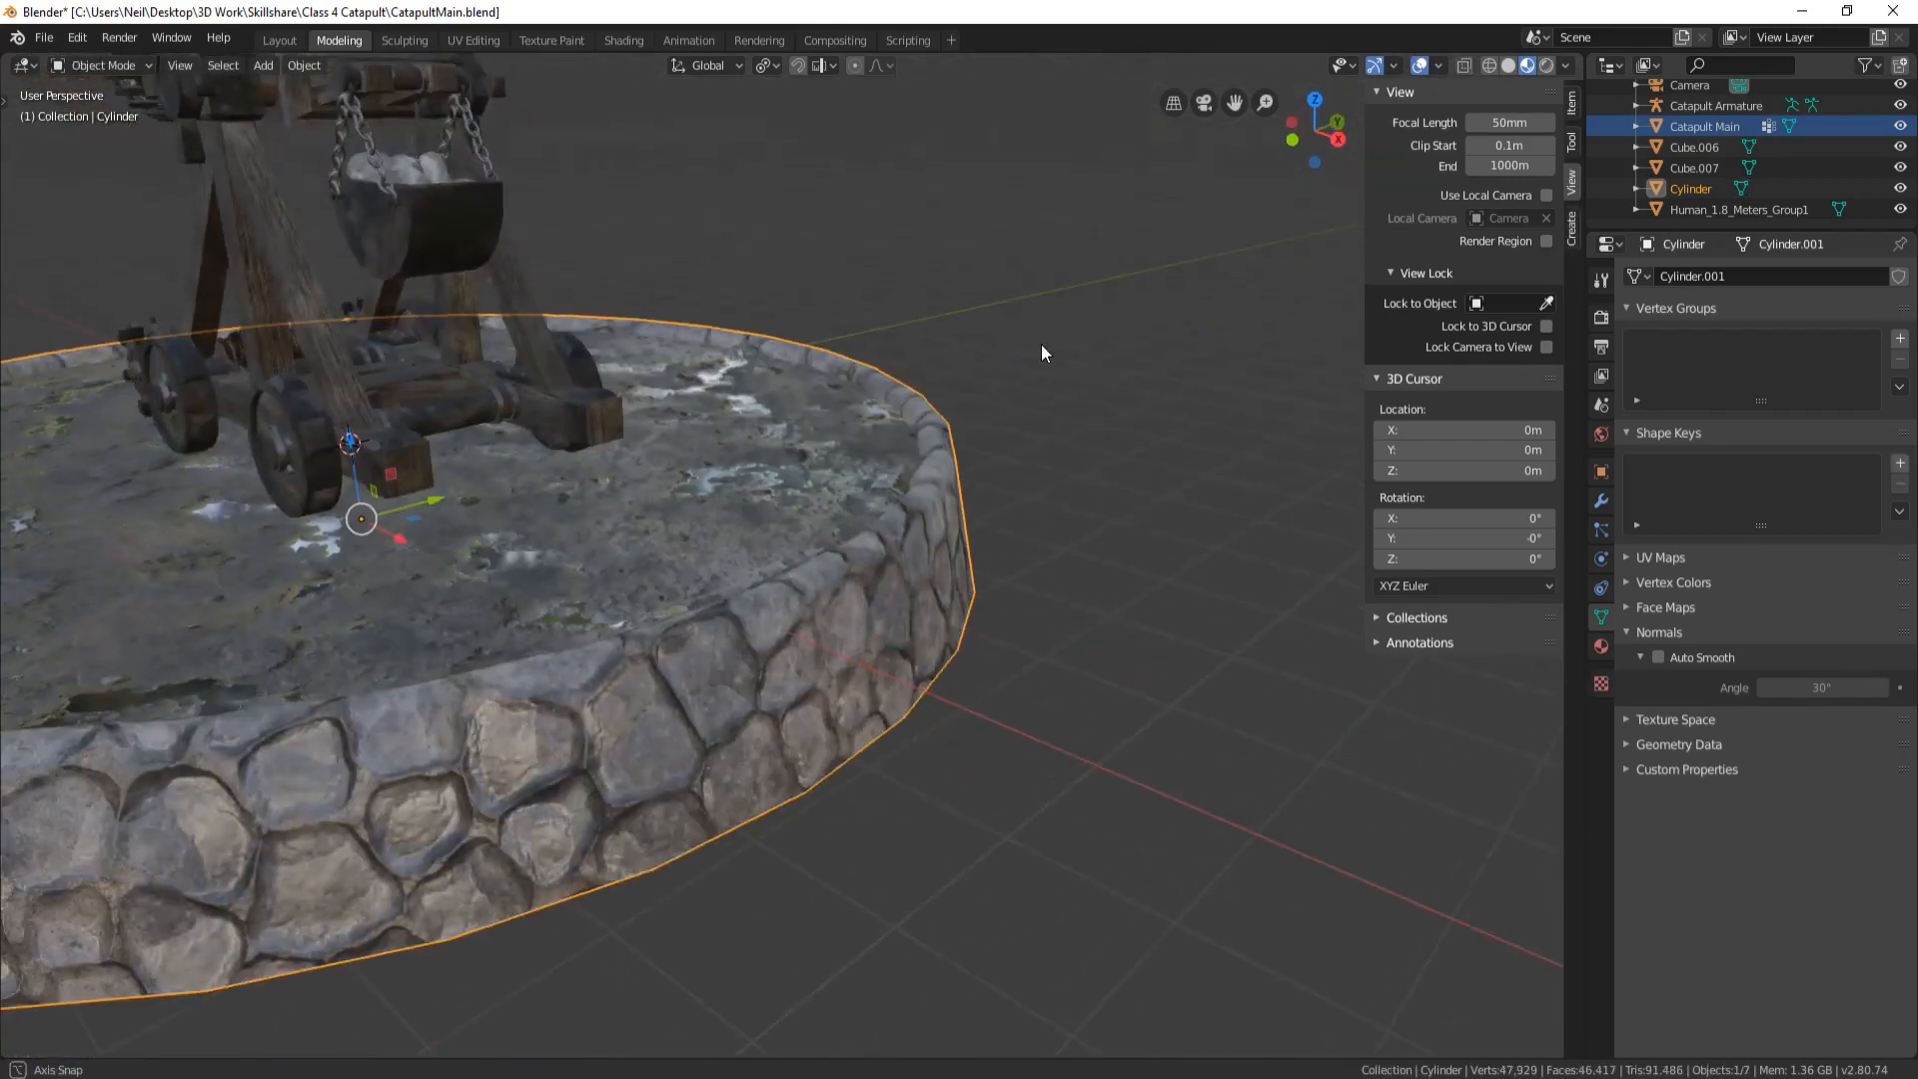
left_click(1658, 656)
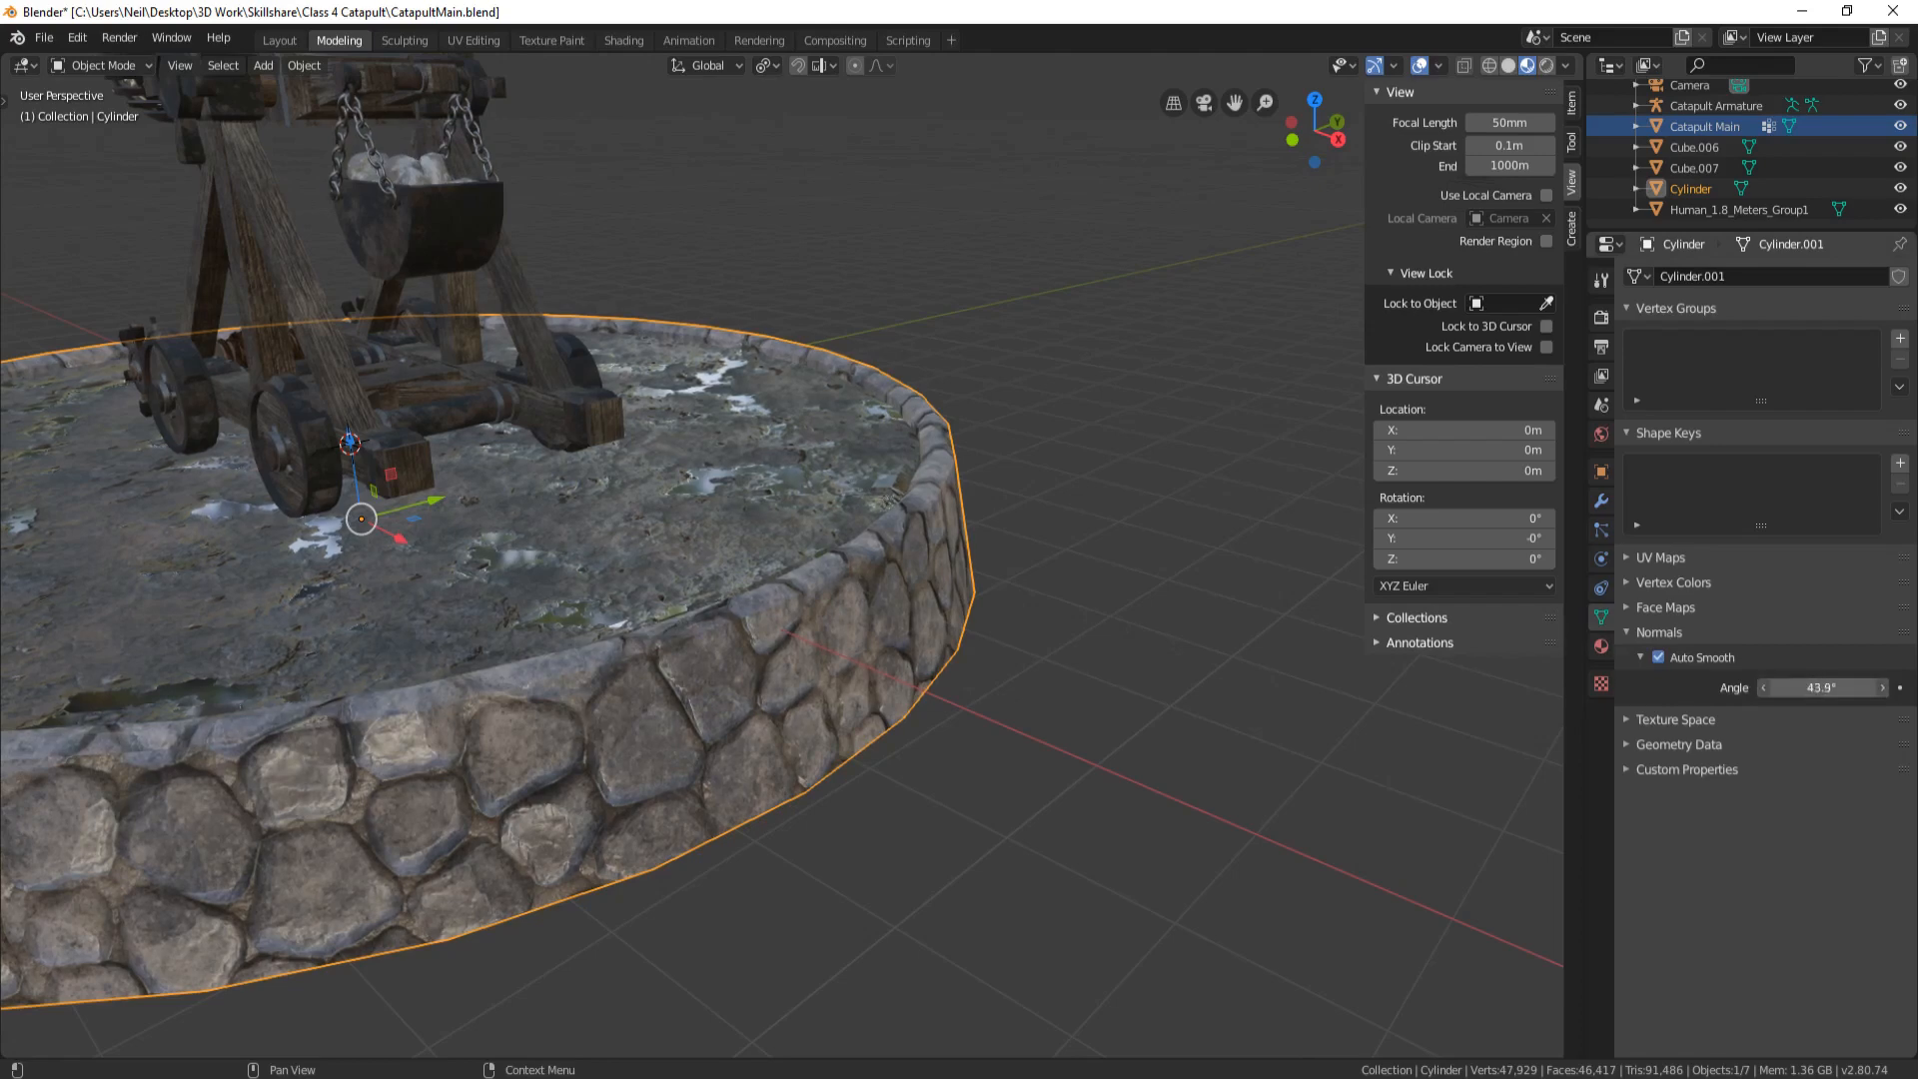
left_click_drag(1823, 687, 1856, 687)
middle_click_drag(691, 585, 802, 614)
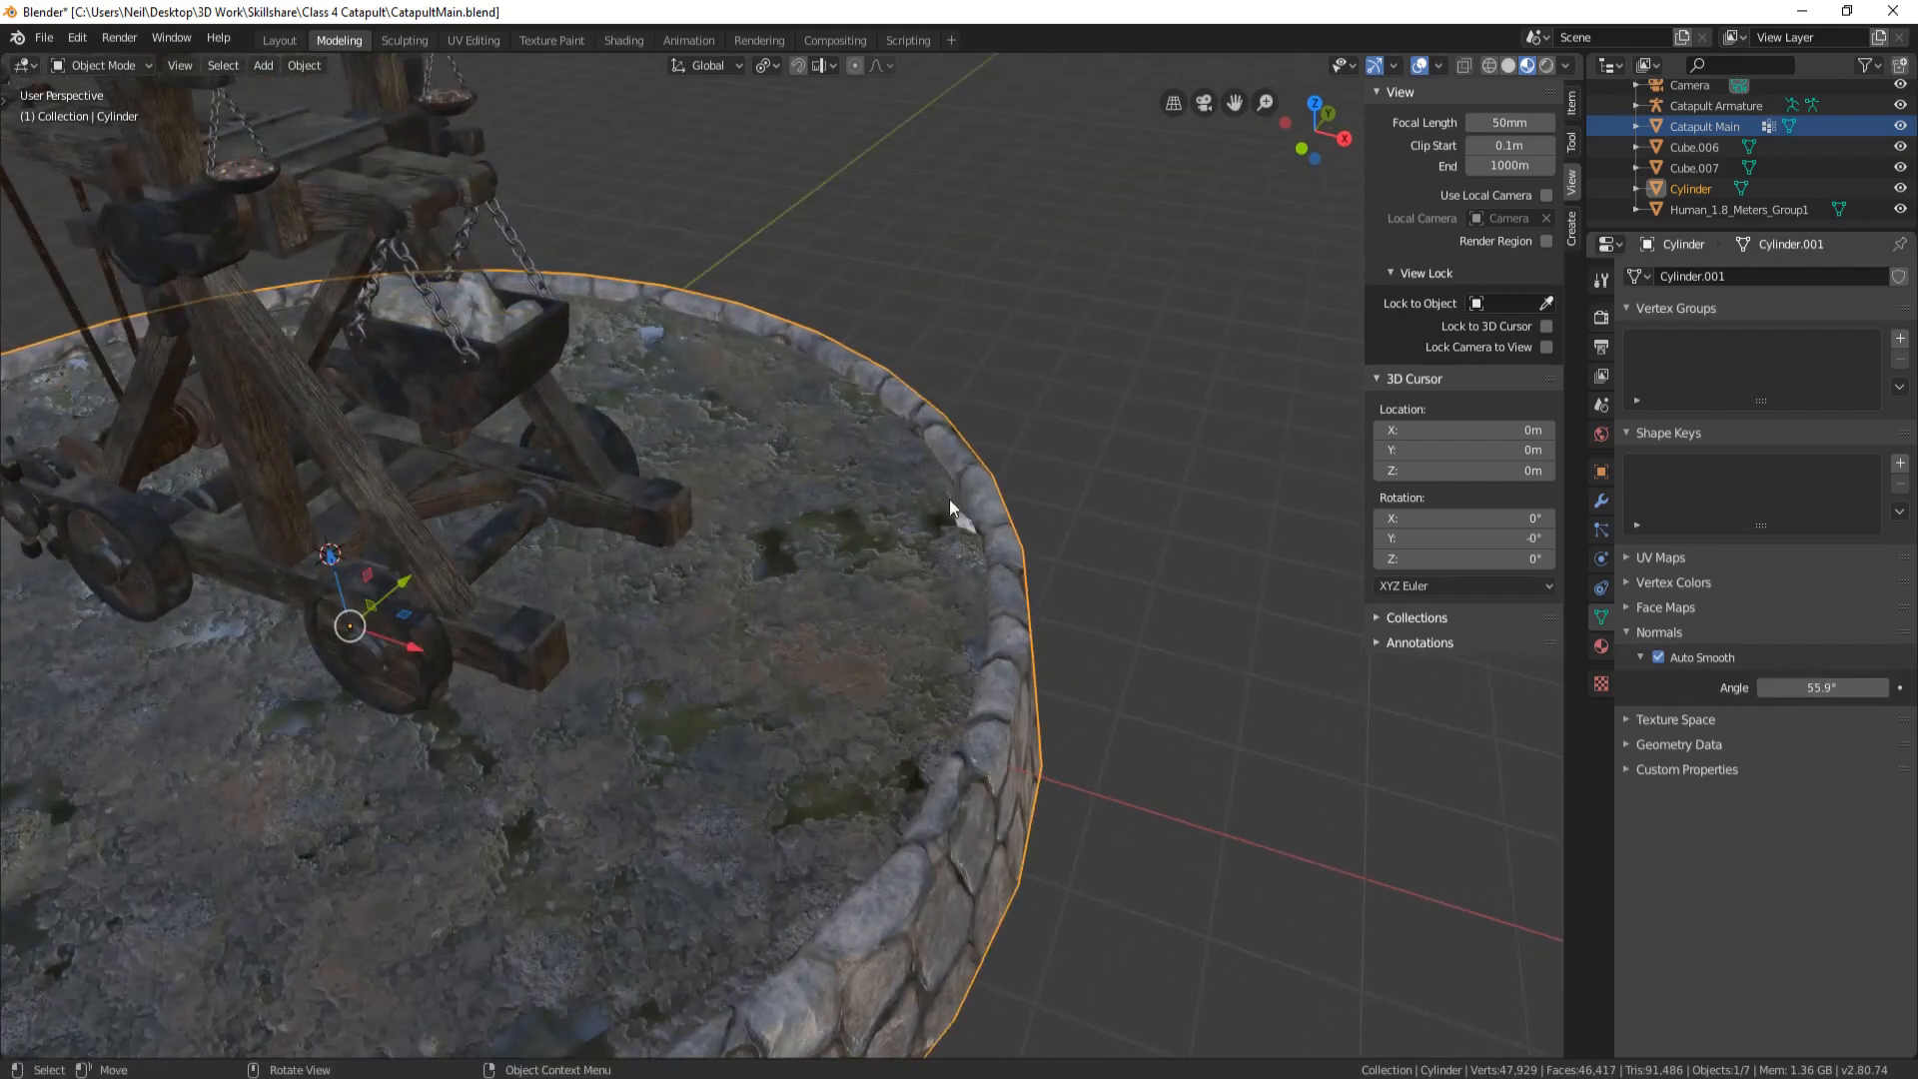
Examine the stone base's shading and mesh topology from several angles and distances
middle_click_drag(949, 499, 915, 560)
scroll(913, 561, "up", 1)
scroll(913, 561, "down", 4)
key("Tab")
middle_click_drag(741, 597, 825, 567)
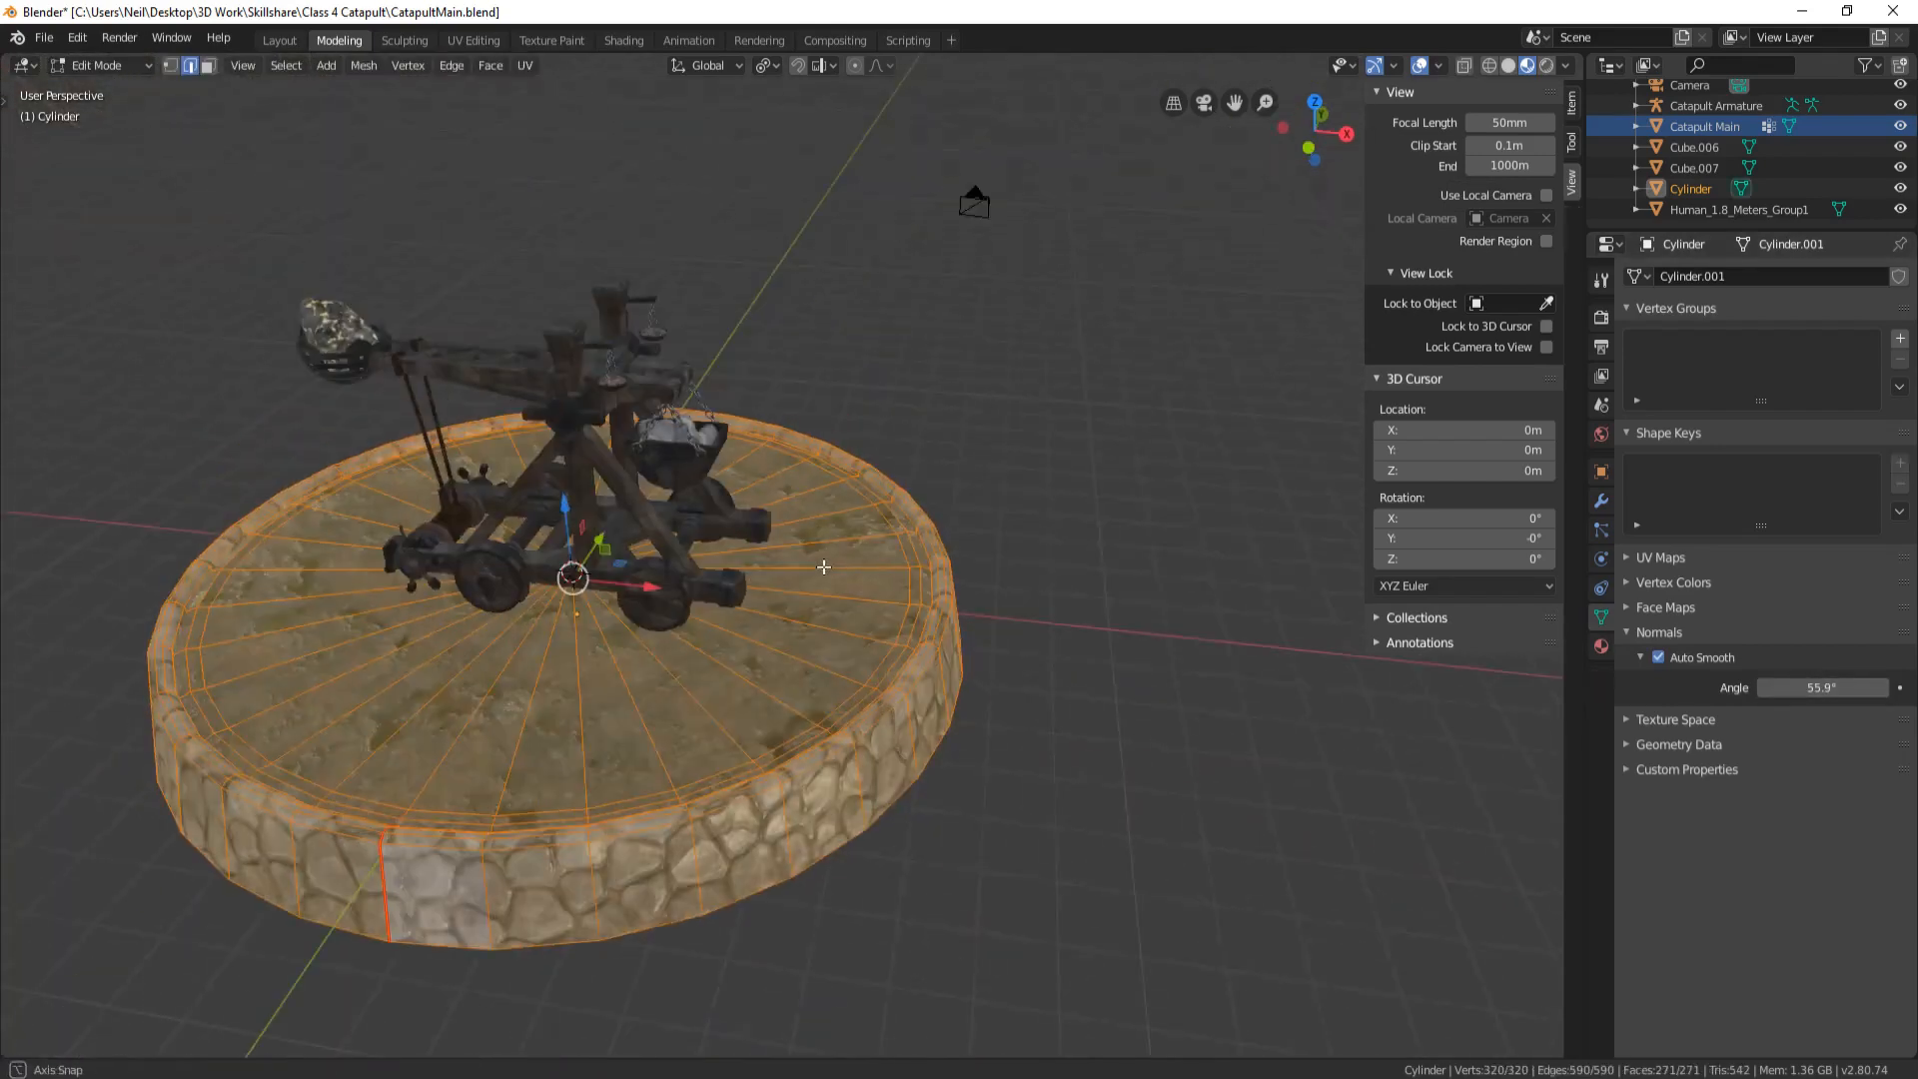
key("Tab")
middle_click_drag(953, 502, 919, 560)
scroll(950, 526, "up", 4)
scroll(921, 559, "down", 3)
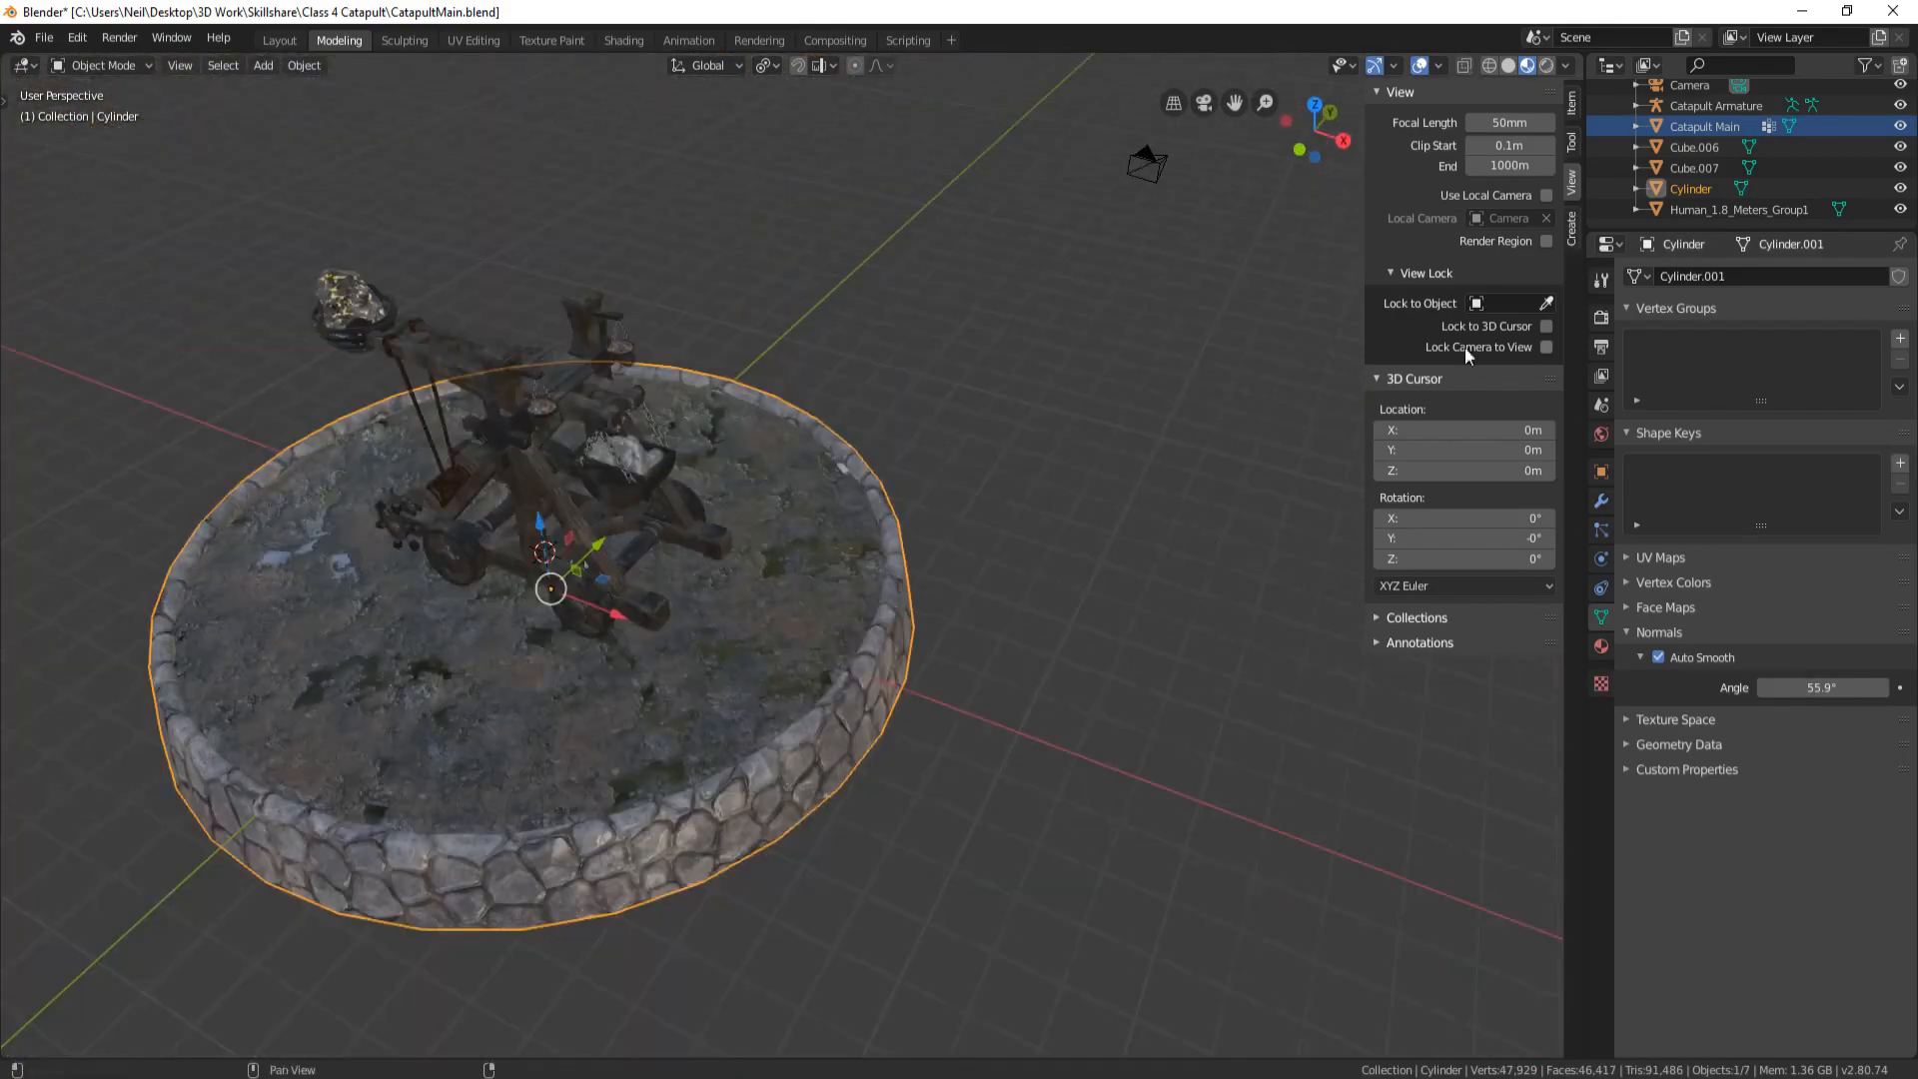
Rename the joined stone base object as Ground Floor
double_click(1698, 189)
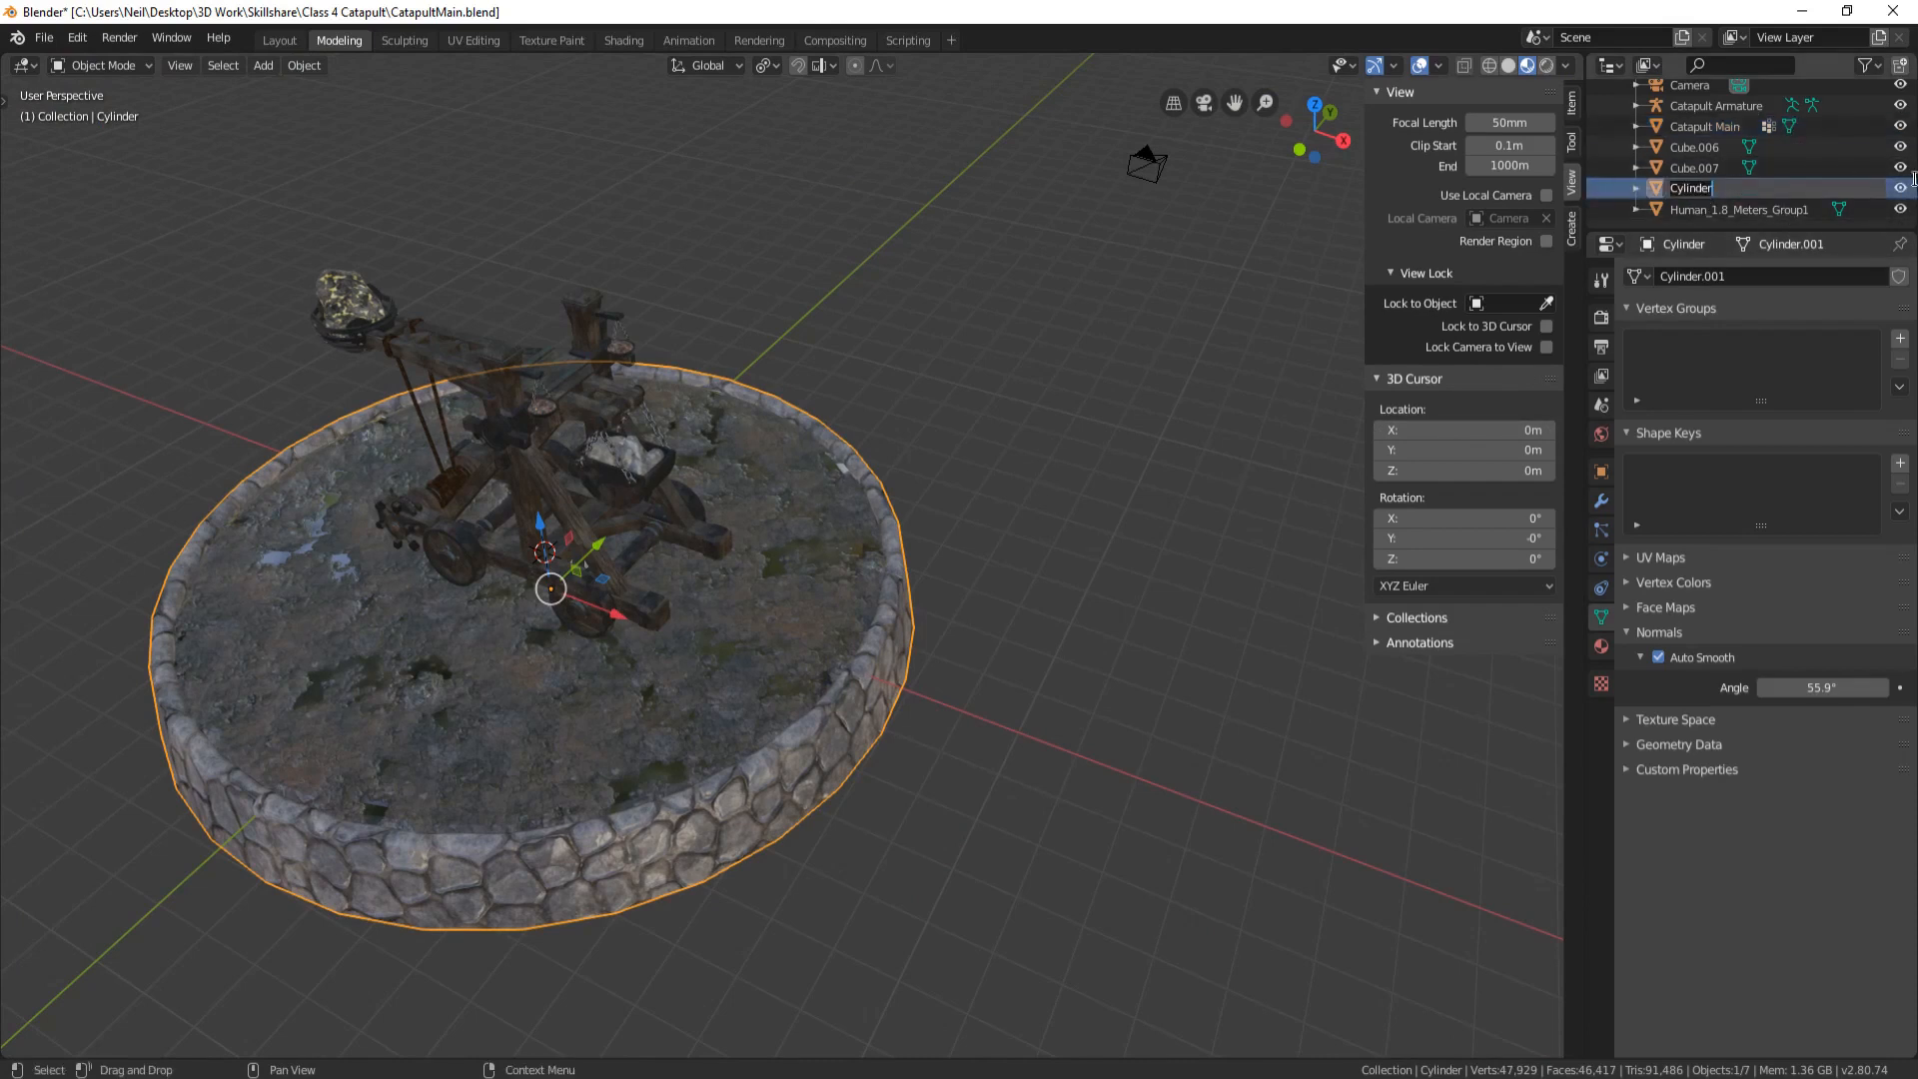
type("Ground Floor")
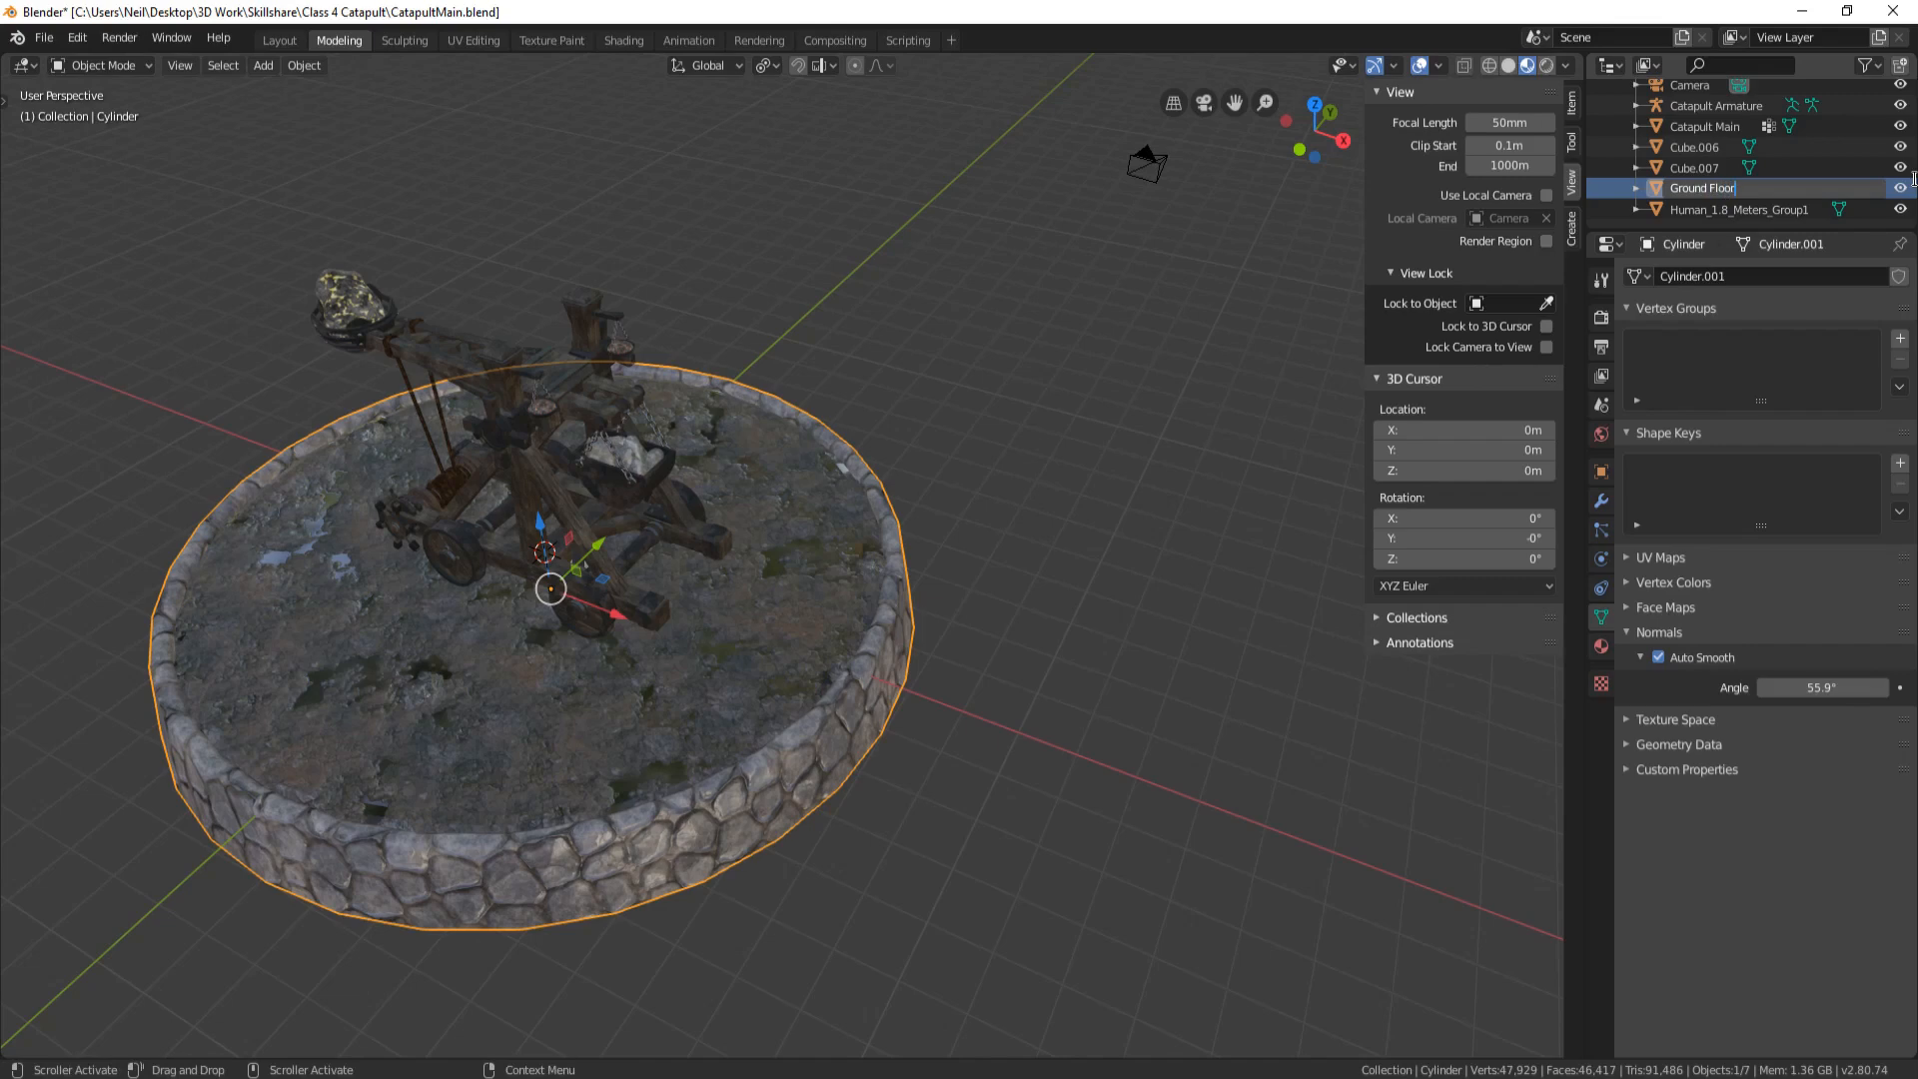
key("Return")
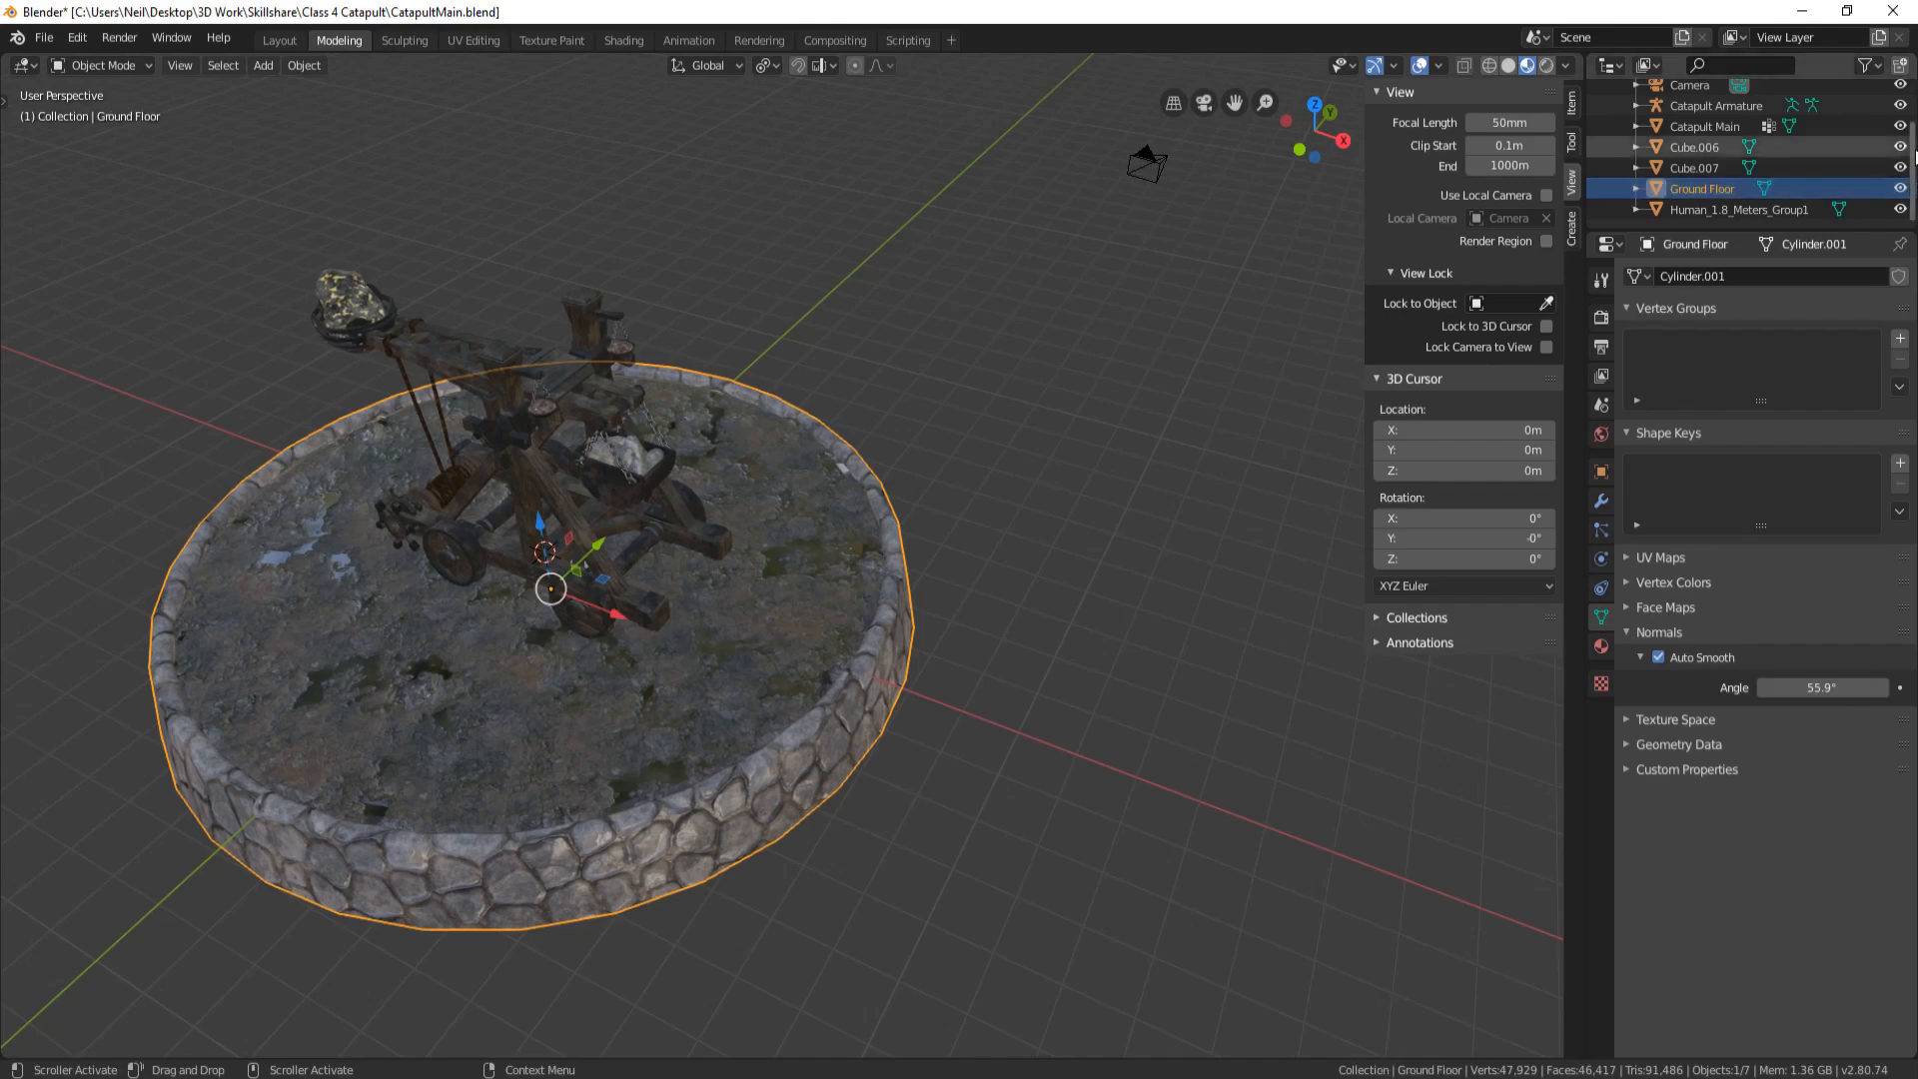
Check the Cube.007 object with a cancelled trial move and delete it from the scene
left_click(1706, 170)
middle_click_drag(681, 414, 789, 375)
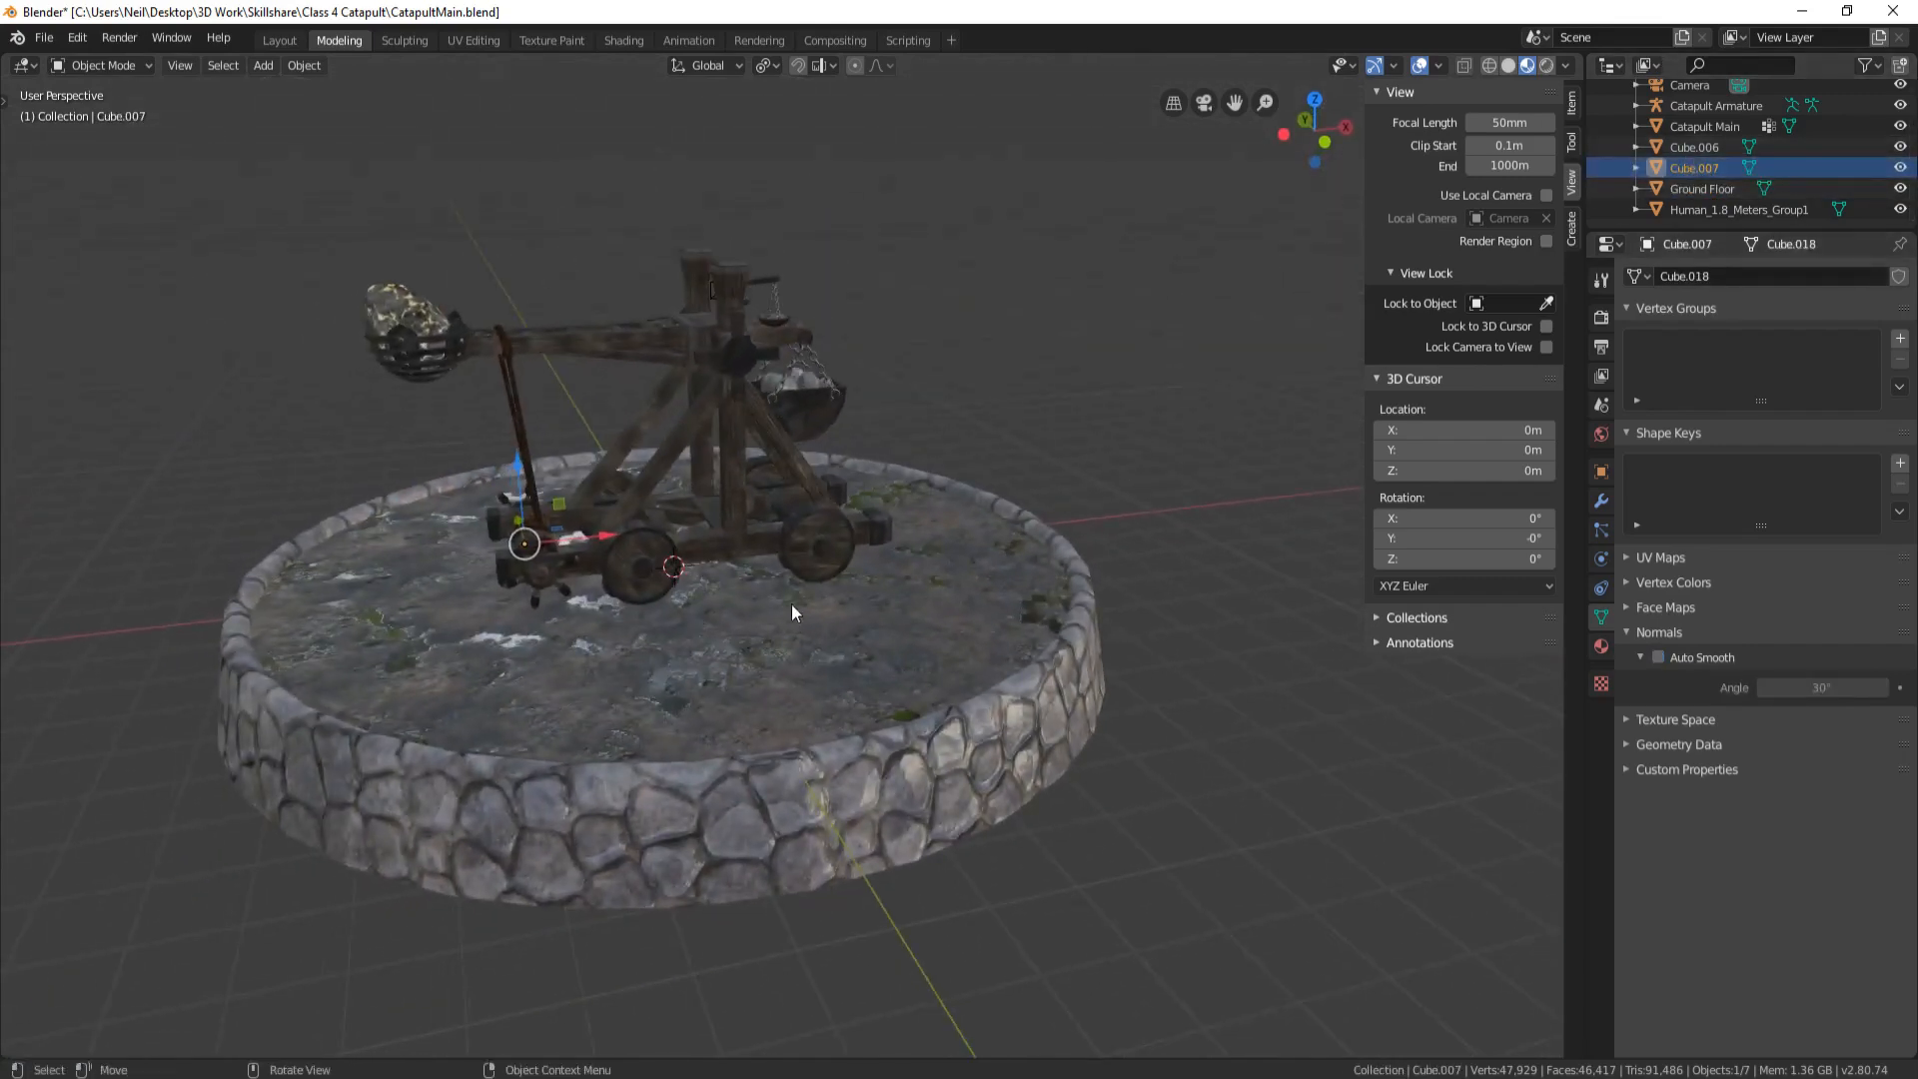
key("g")
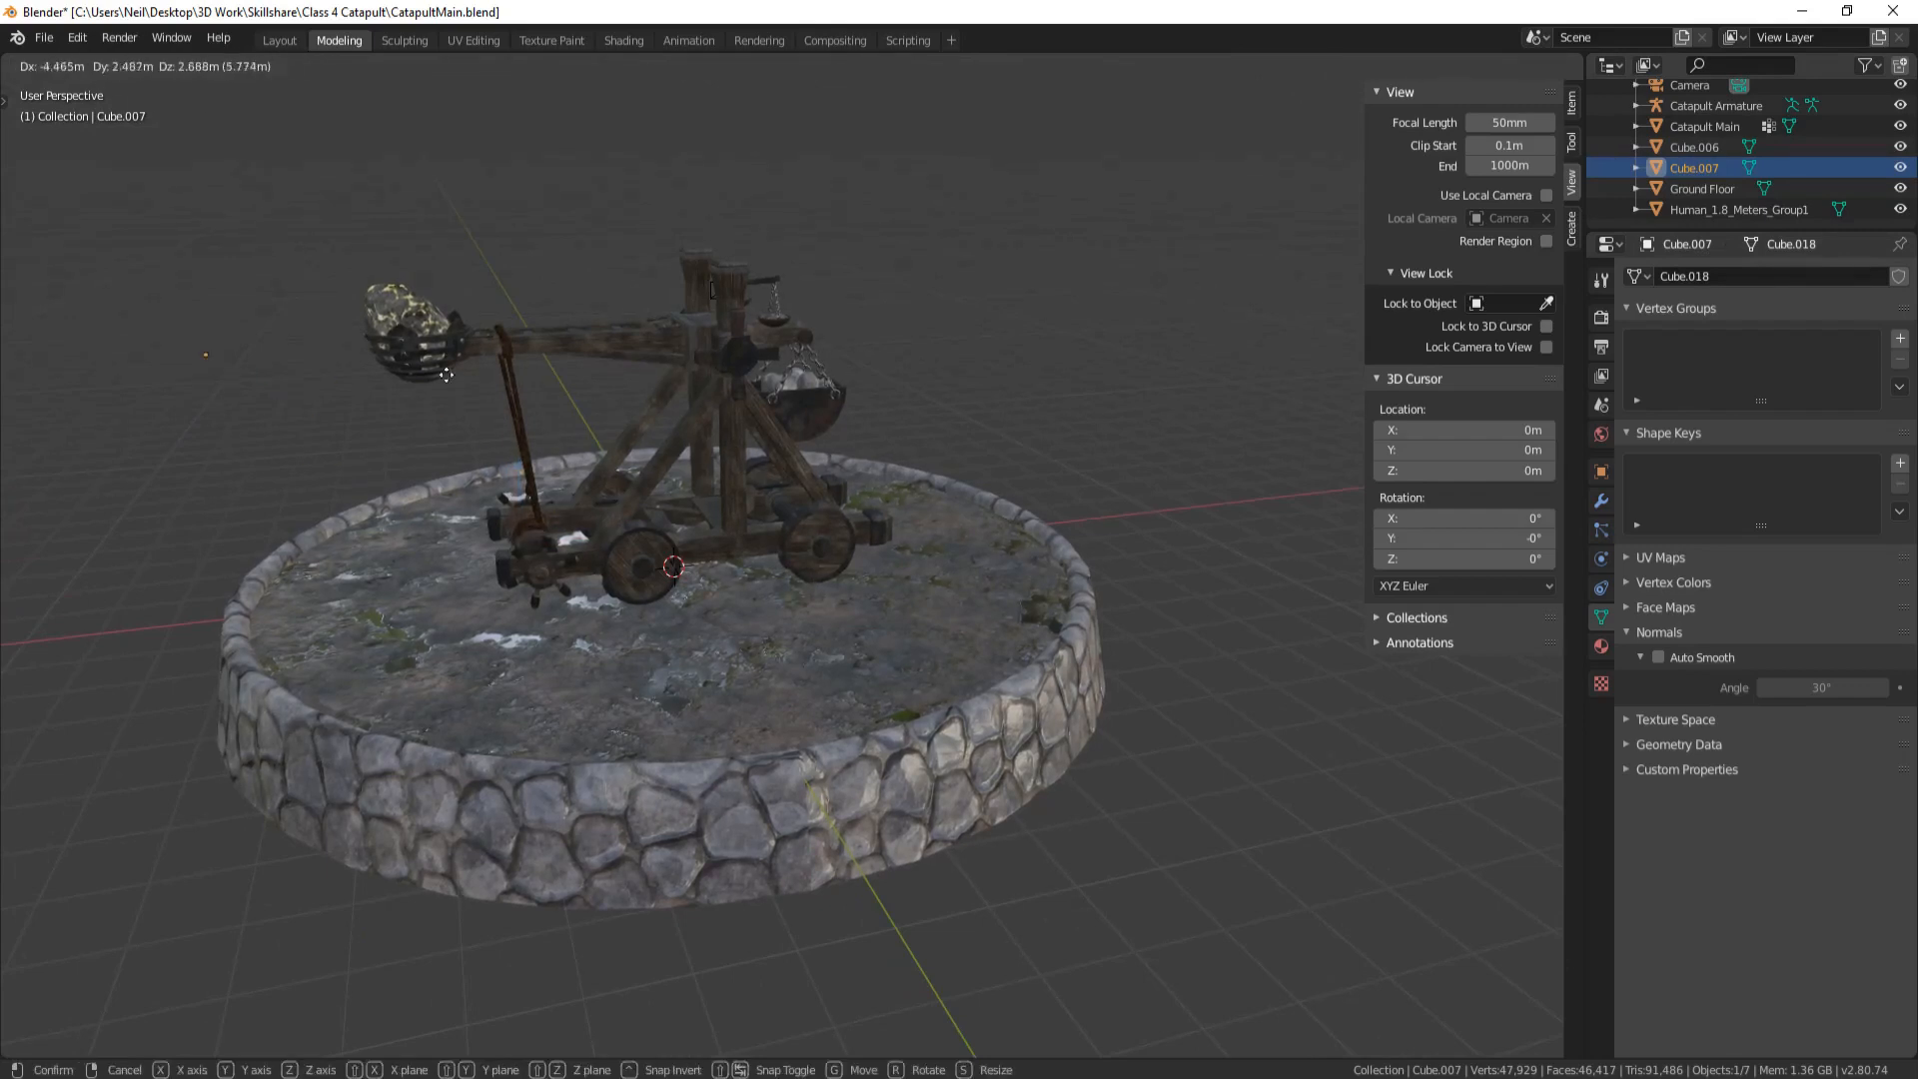
right_click(510, 423)
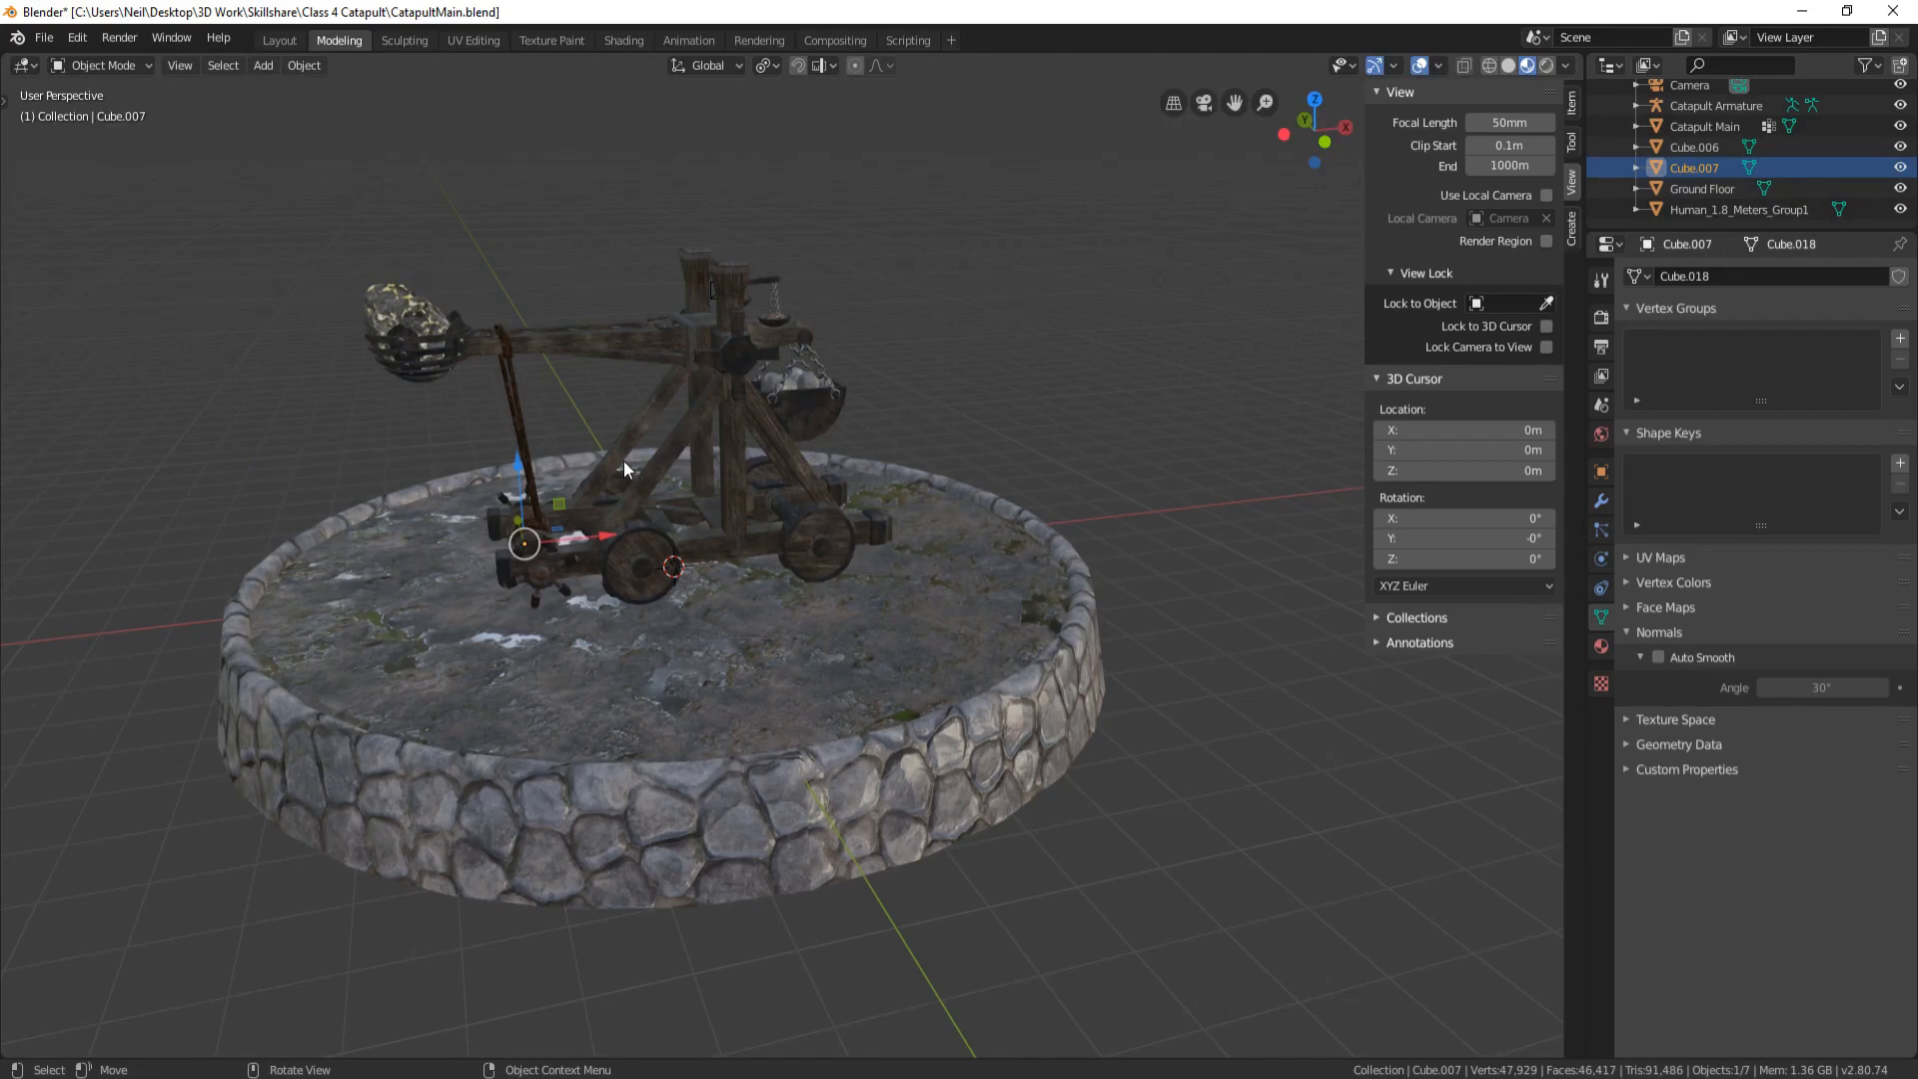
key("Delete")
middle_click_drag(623, 460, 1059, 520)
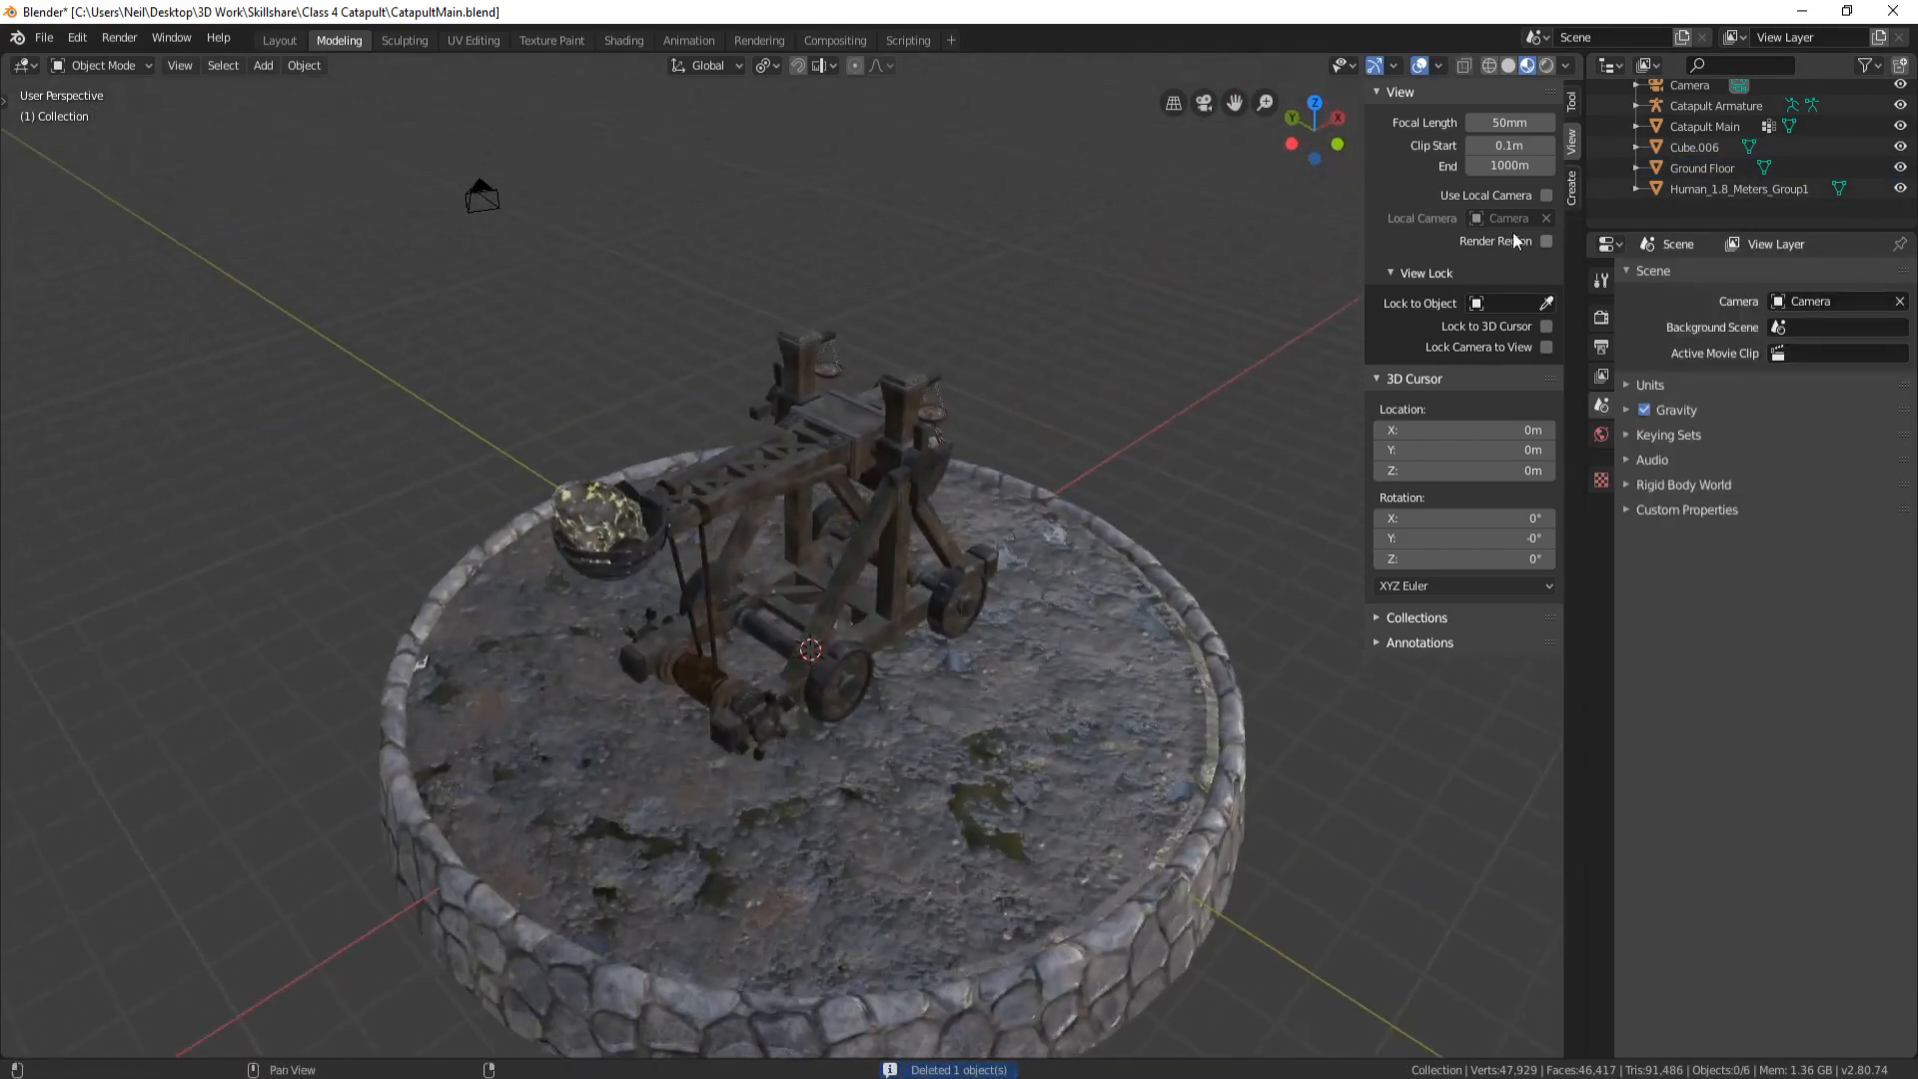
Check the Cube.006 object with a trial move and delete it from the scene
scroll(1717, 166, "up", 1)
left_click(1696, 174)
middle_click_drag(1157, 449, 1049, 437)
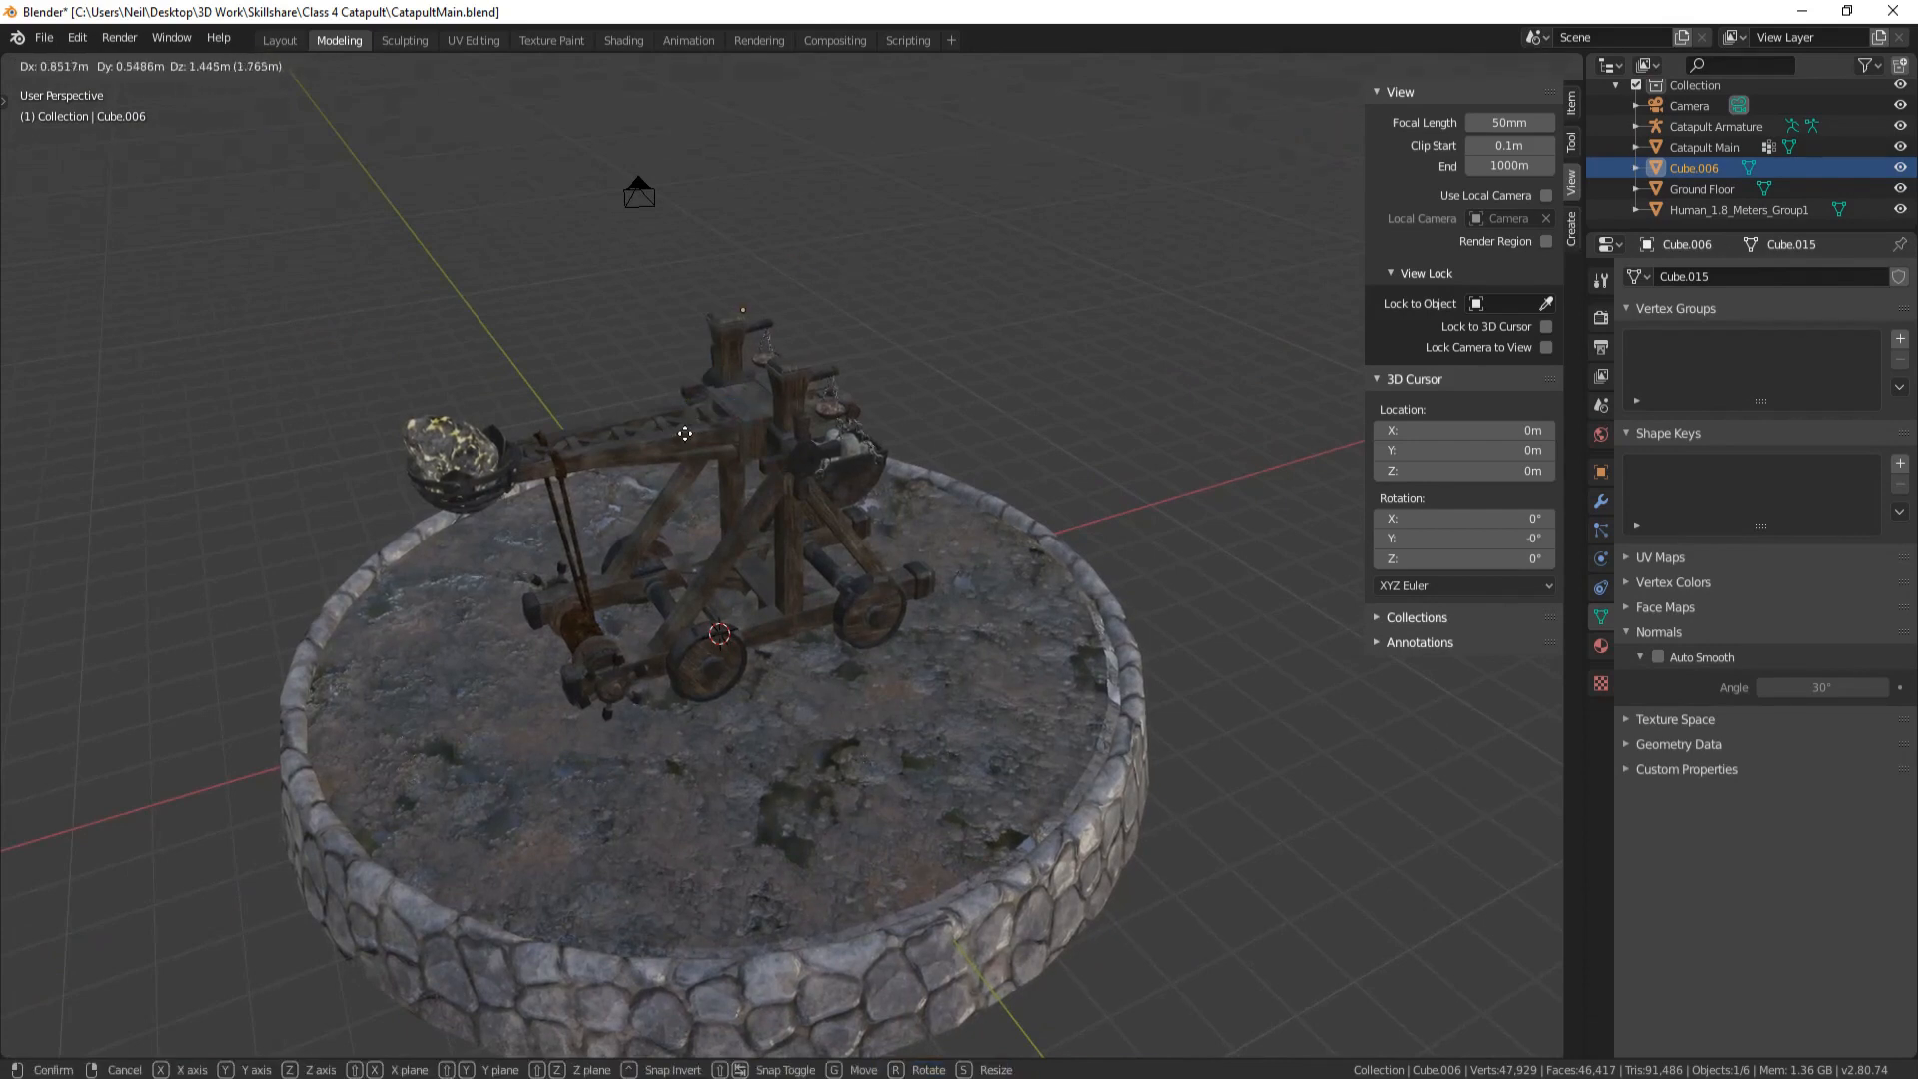
key("Delete")
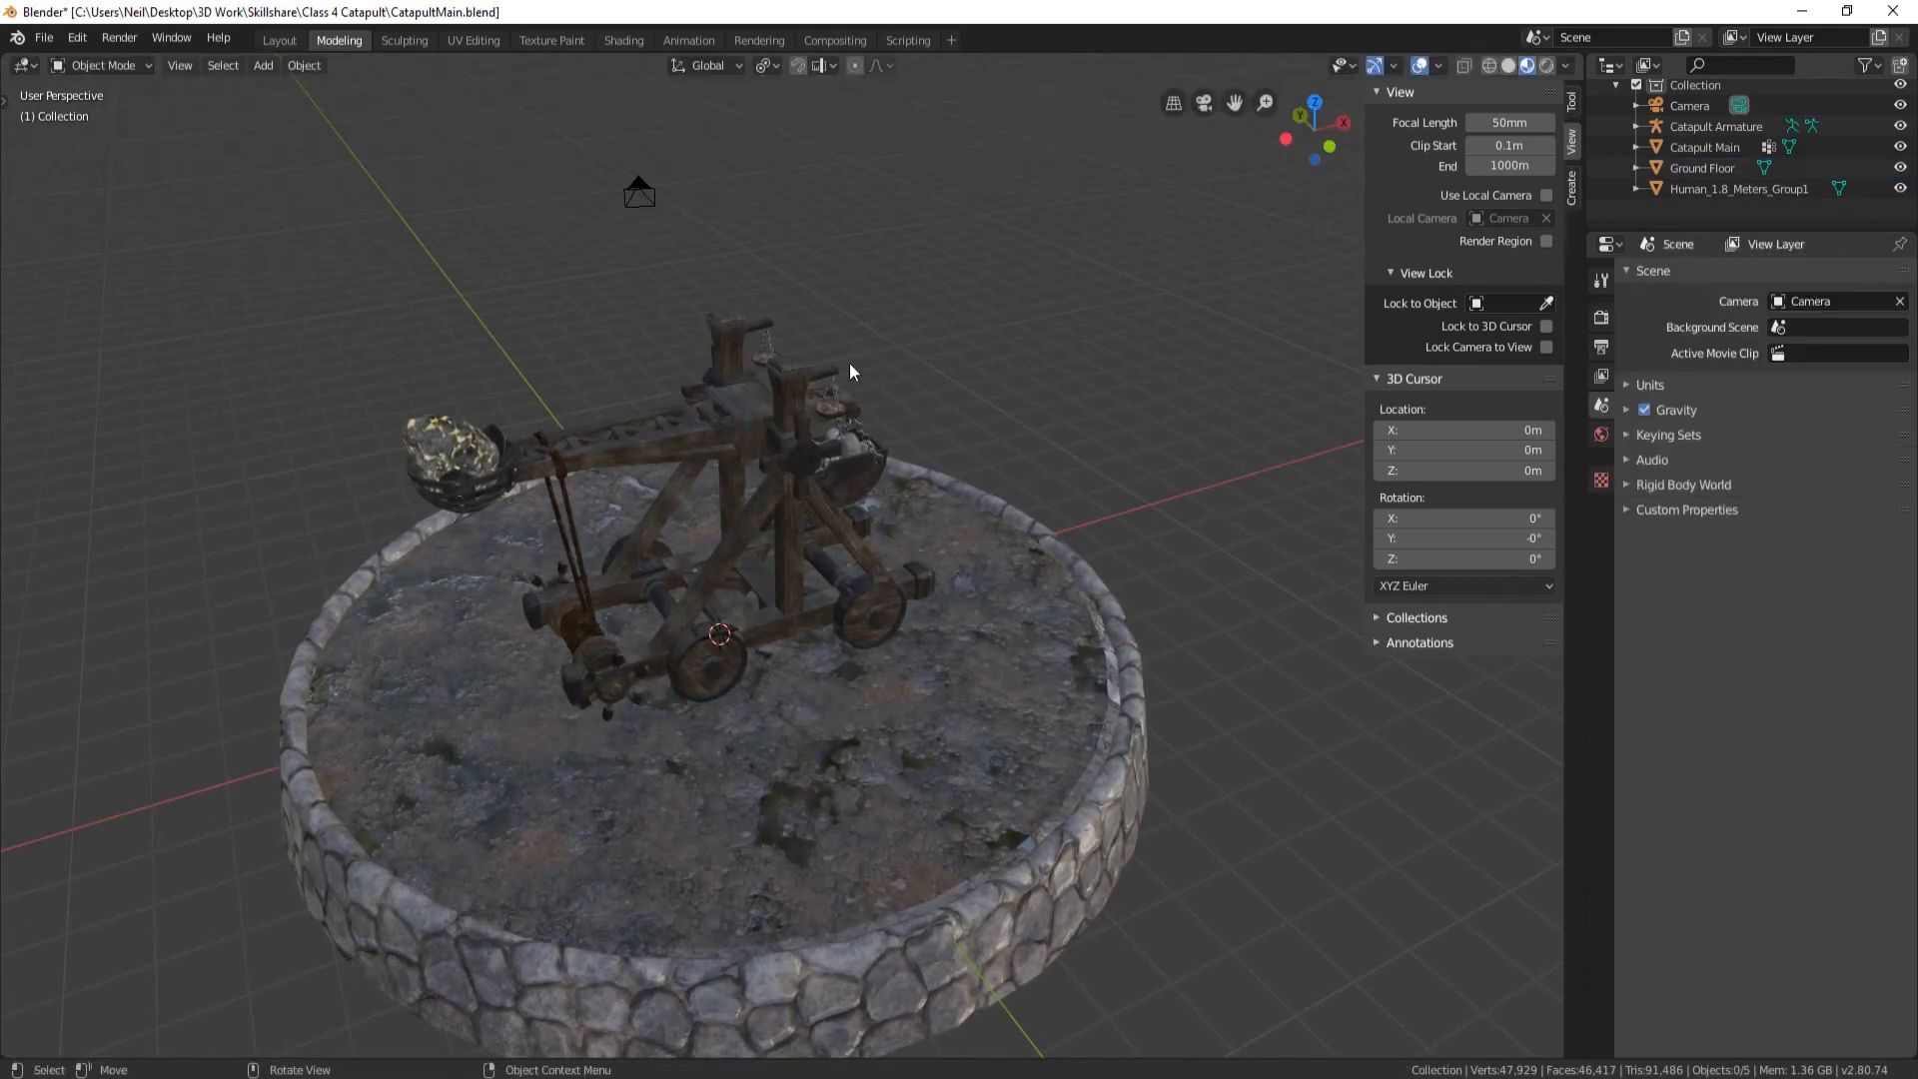
scroll(1742, 162, "up", 1)
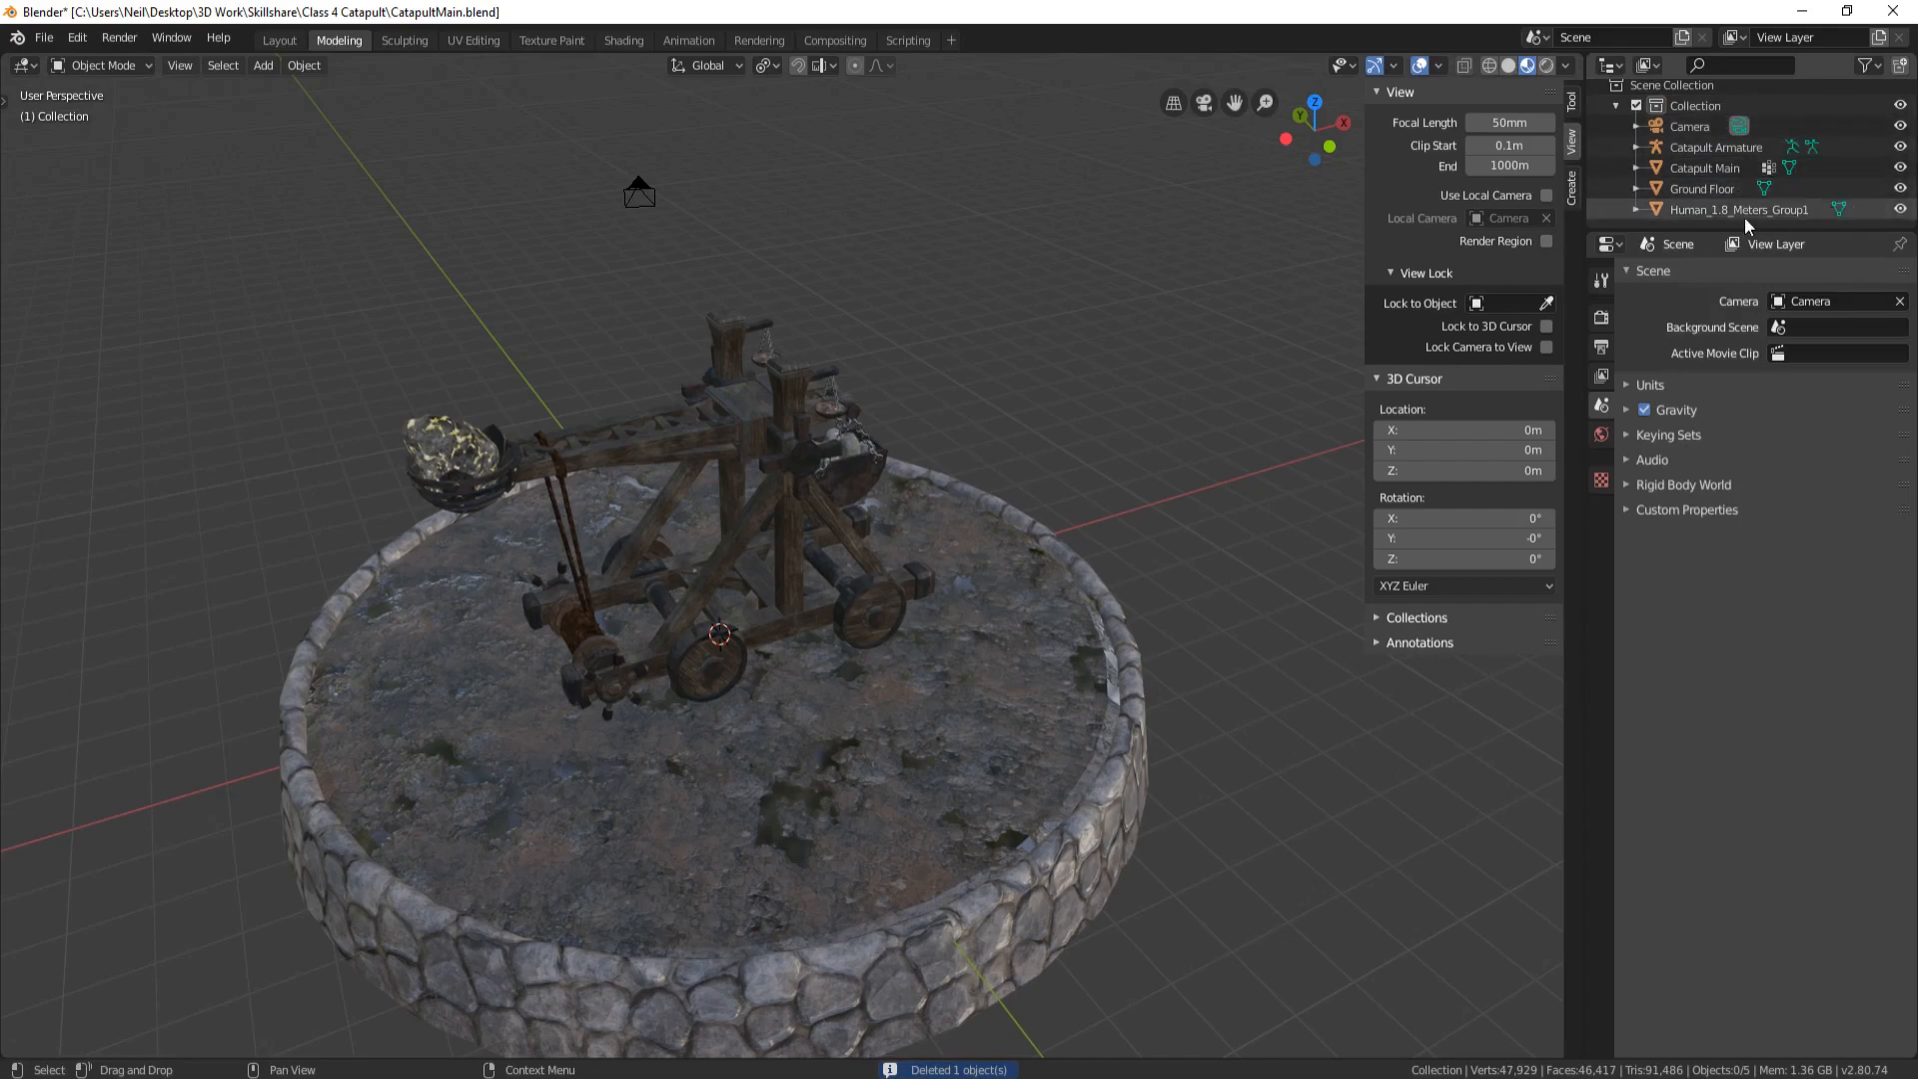
Delete the Human_1.8_Meters_Group1 scale figure standing away from the stone base
scroll(999, 434, "down", 4)
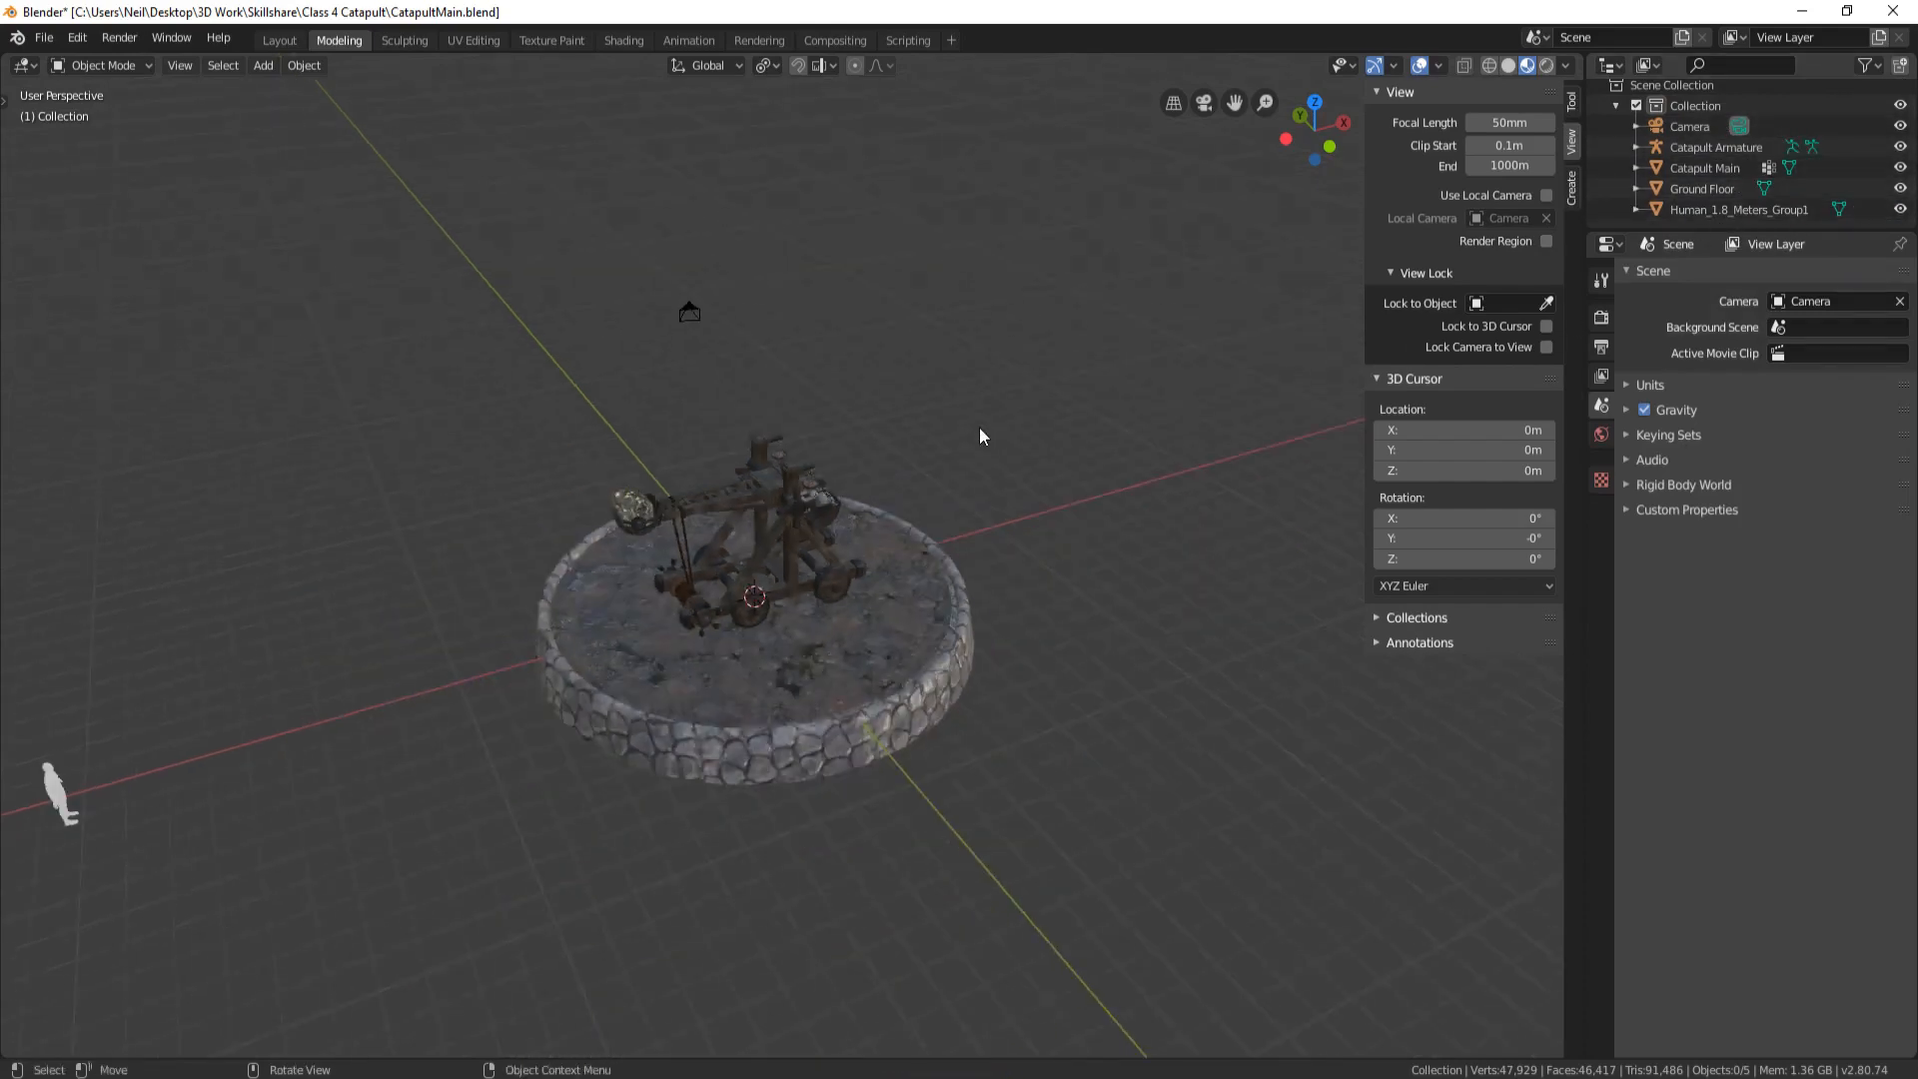
left_click(57, 794)
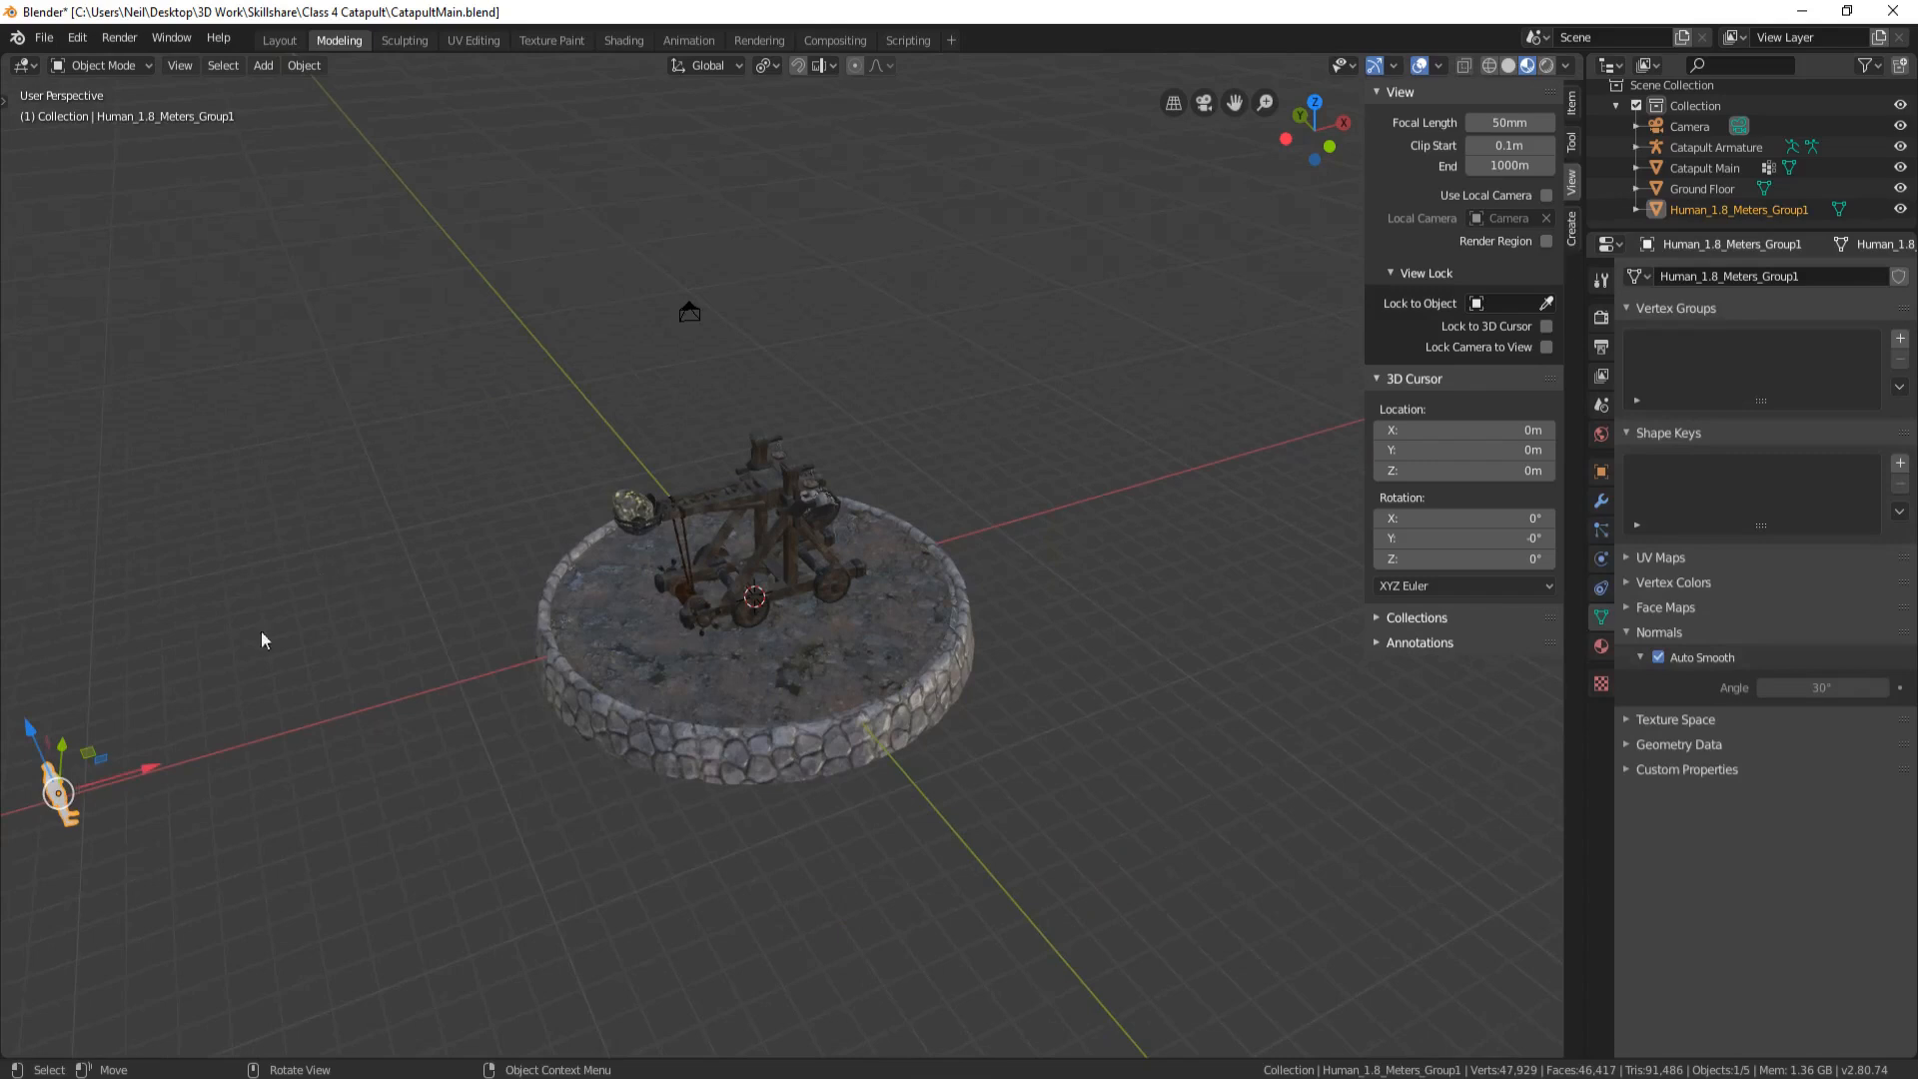
key("Delete")
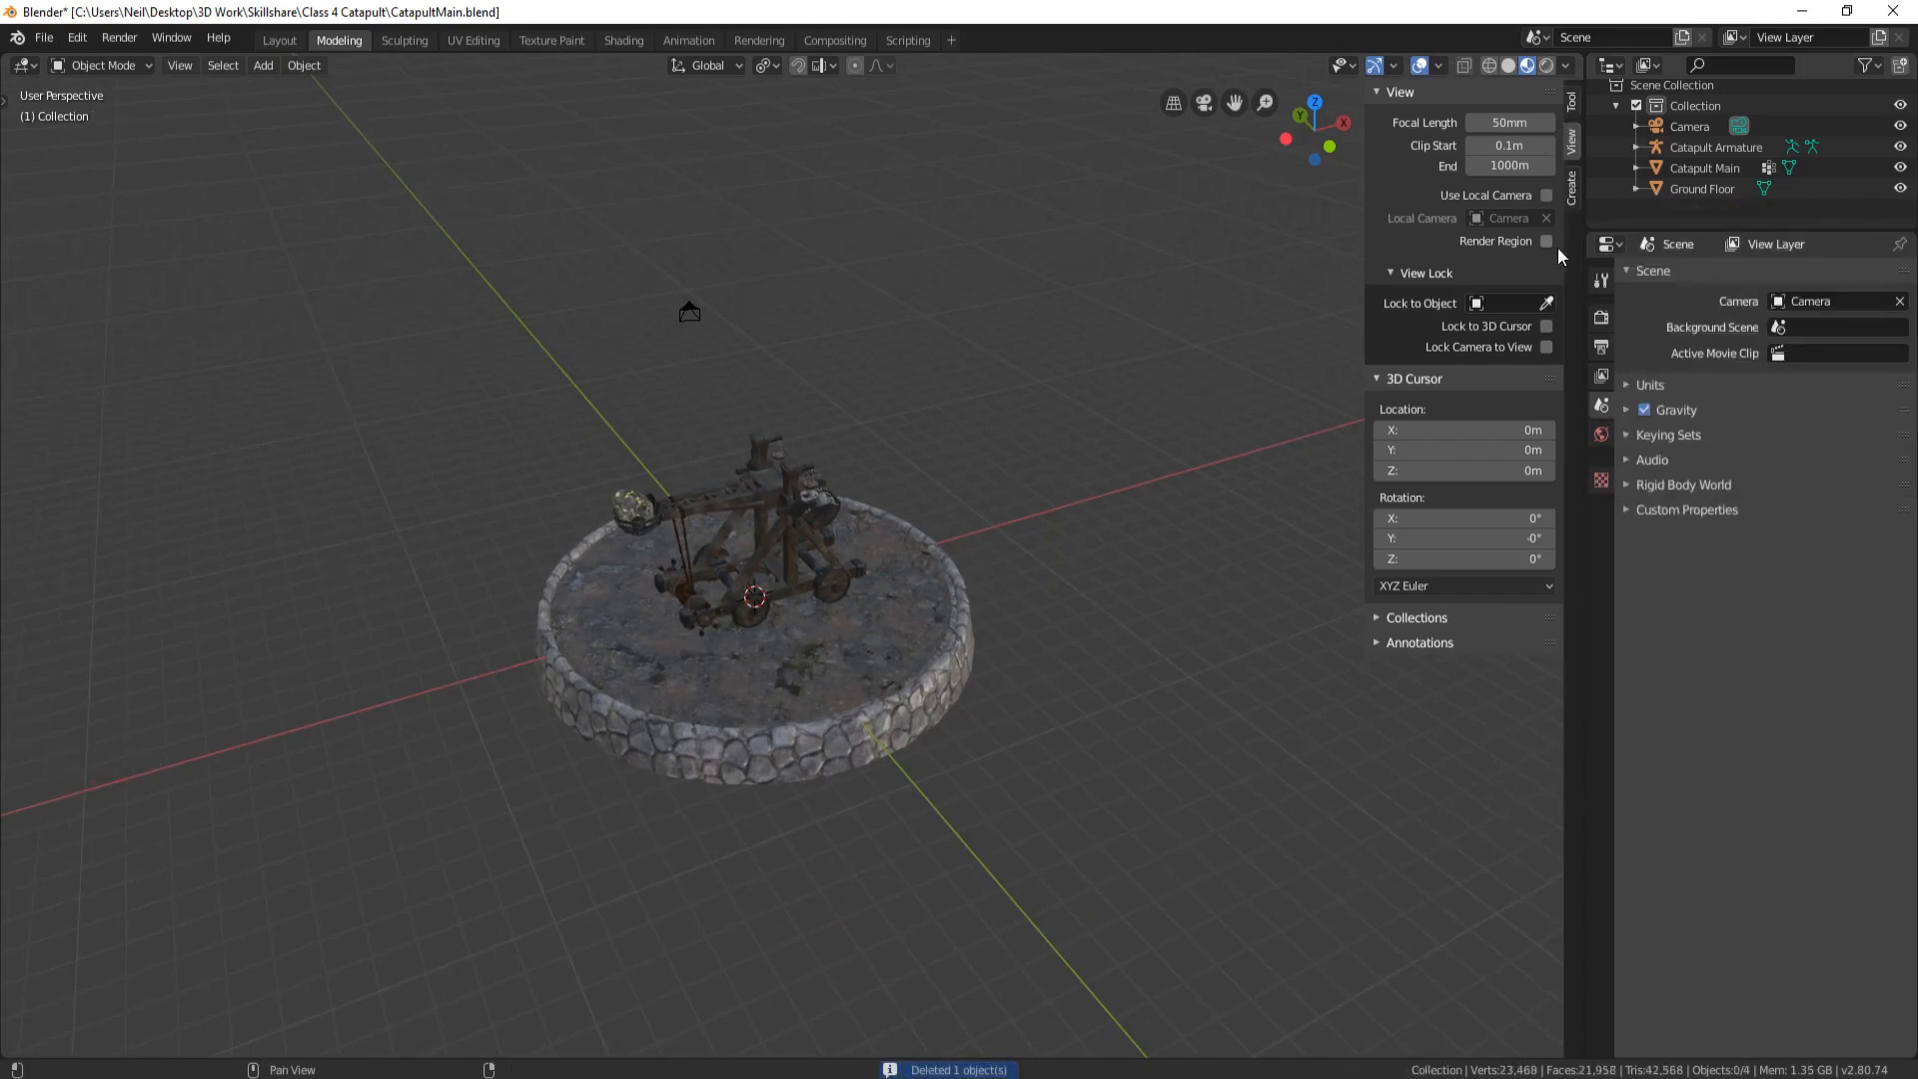
scroll(1688, 139, "up", 1)
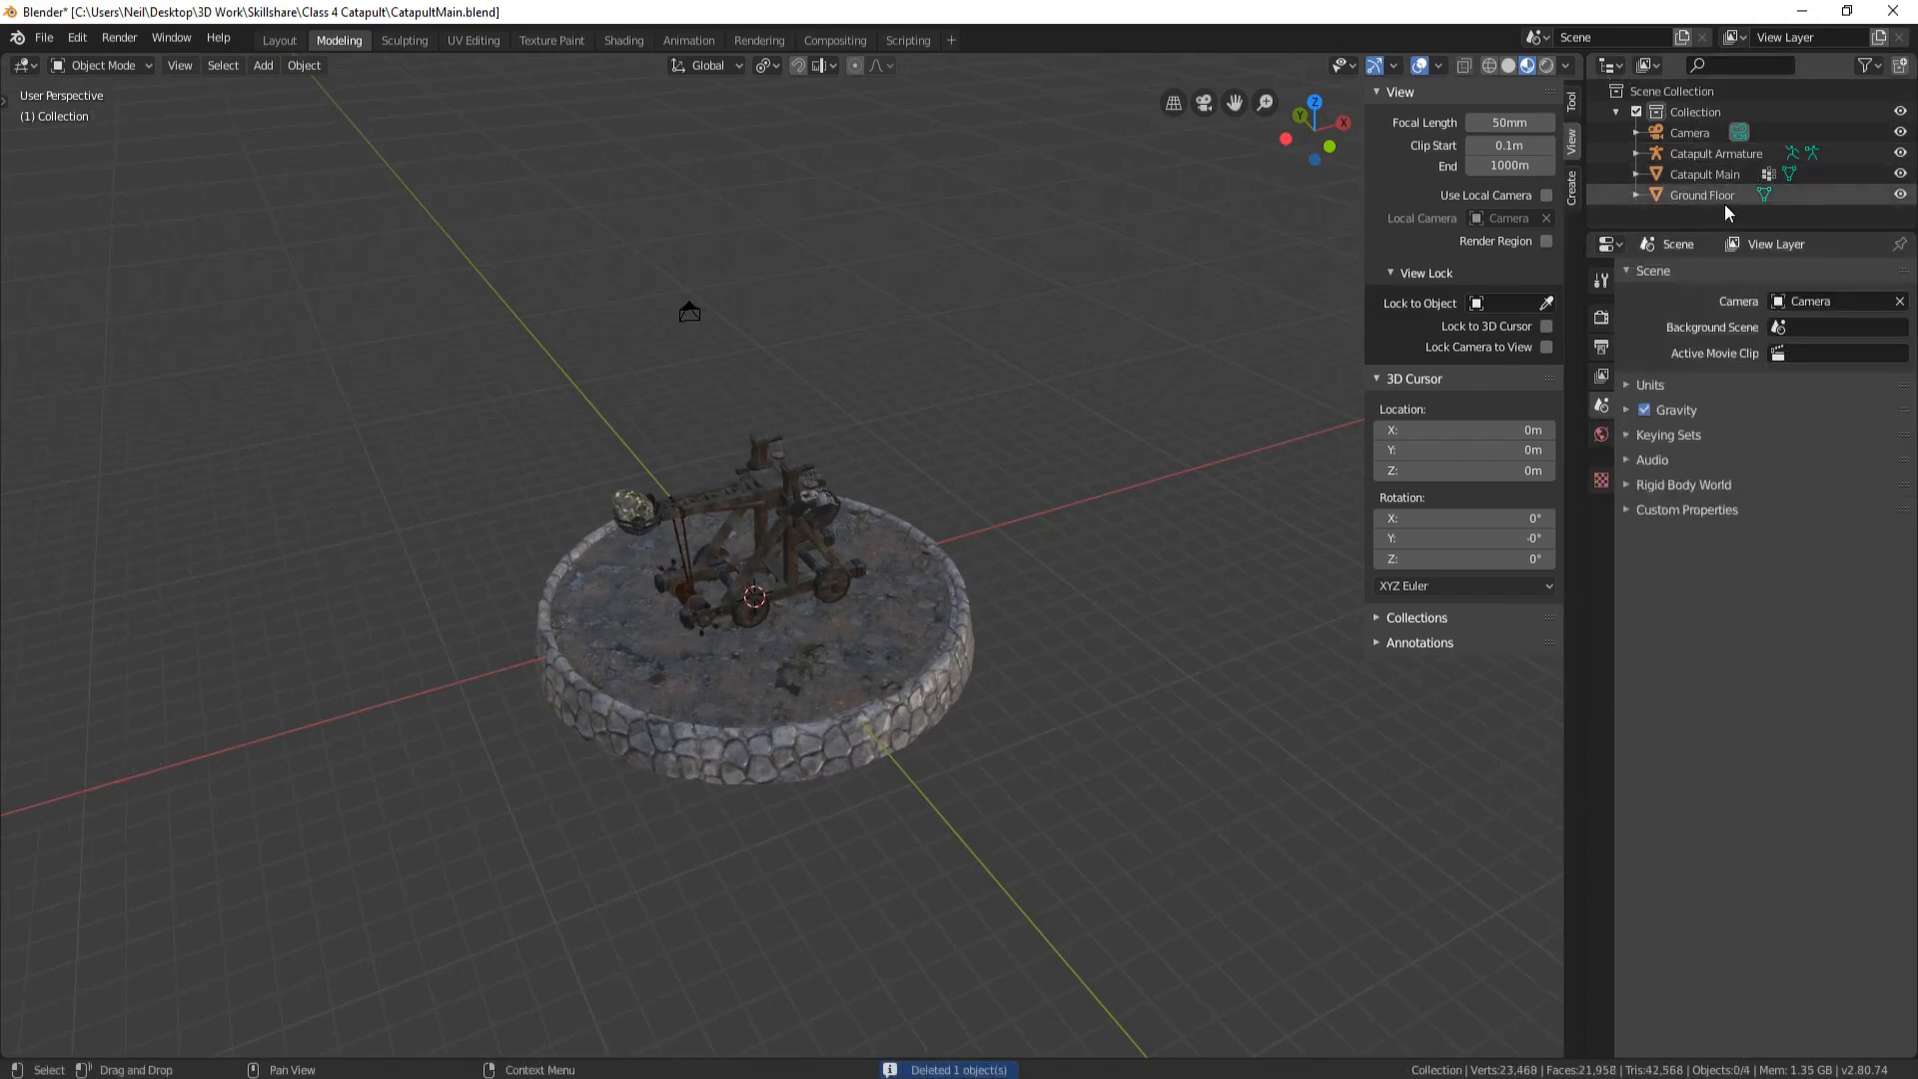
Rotate the Ground Floor object 180° around the global Z axis
scroll(1267, 359, "up", 4)
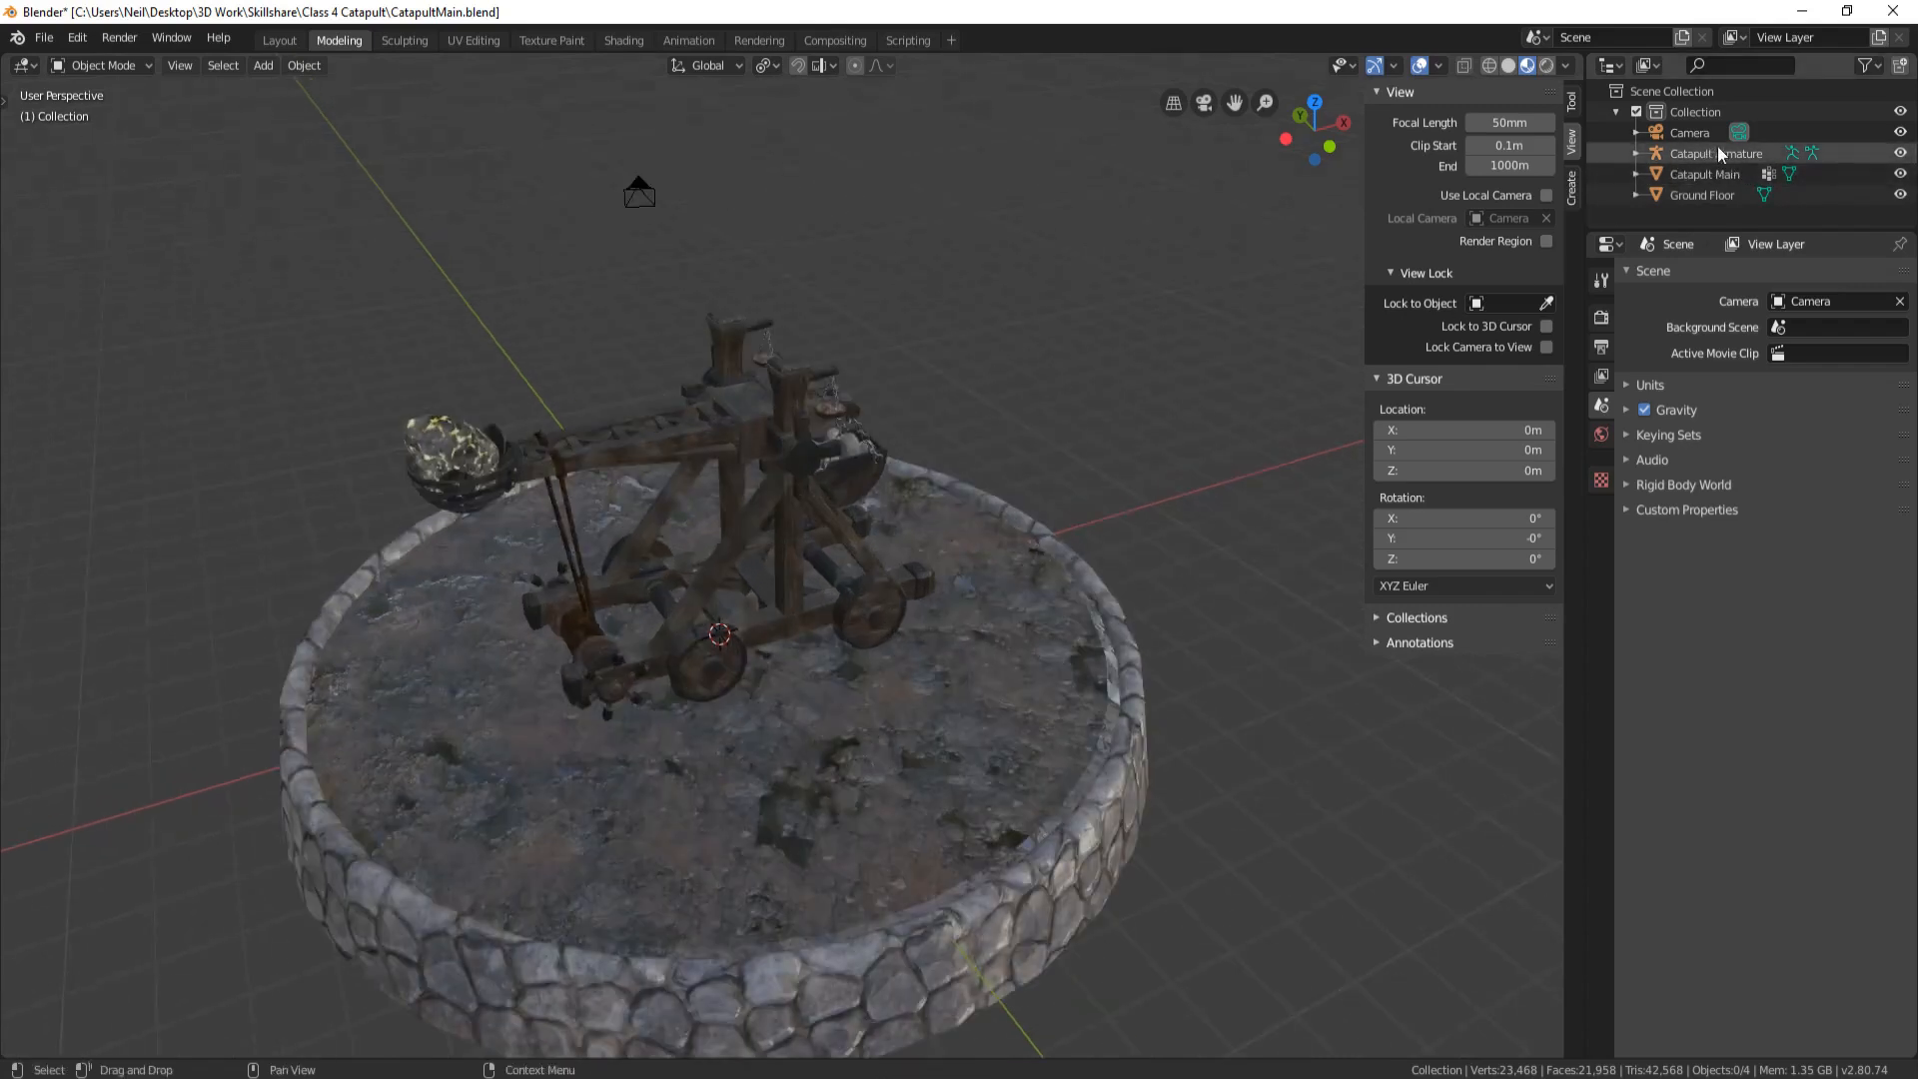
scroll(931, 489, "up", 4)
middle_click_drag(932, 489, 743, 511)
scroll(769, 572, "down", 4)
left_click(783, 591)
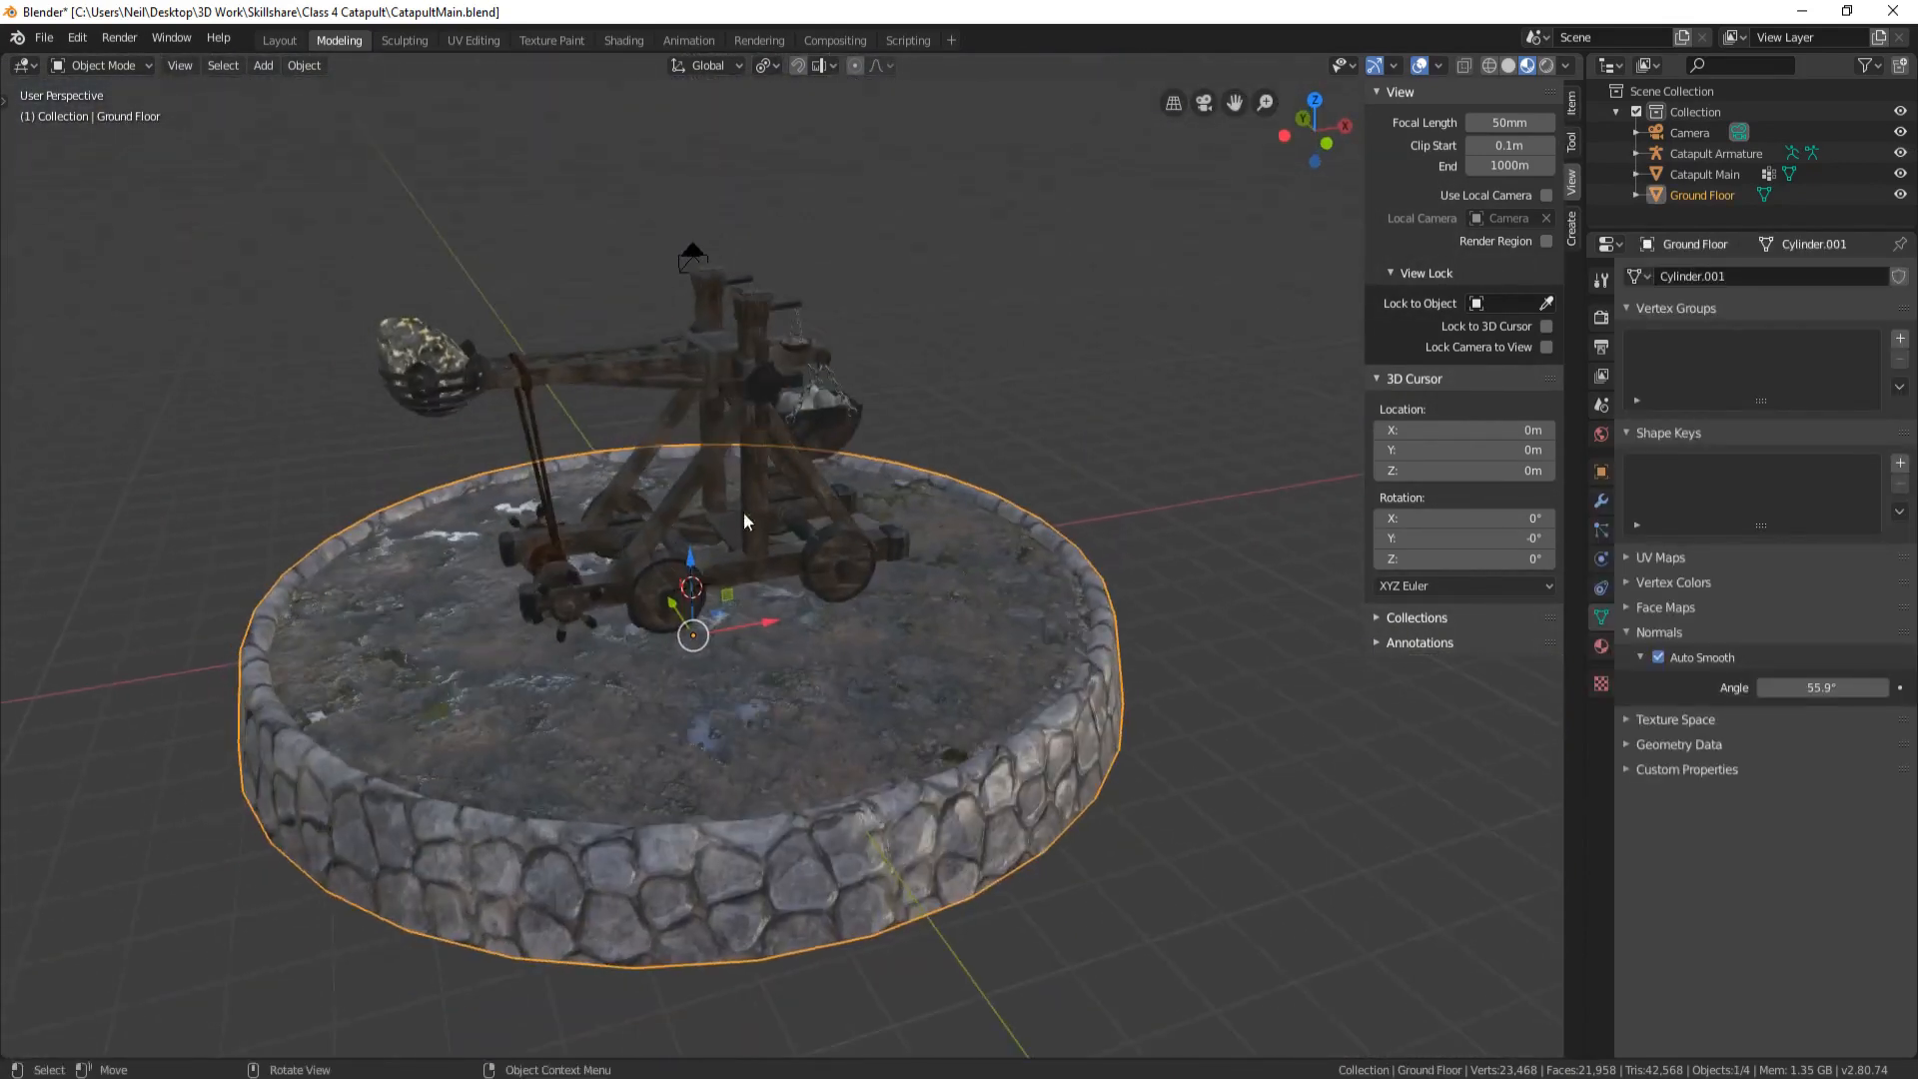
middle_click_drag(925, 810, 912, 751)
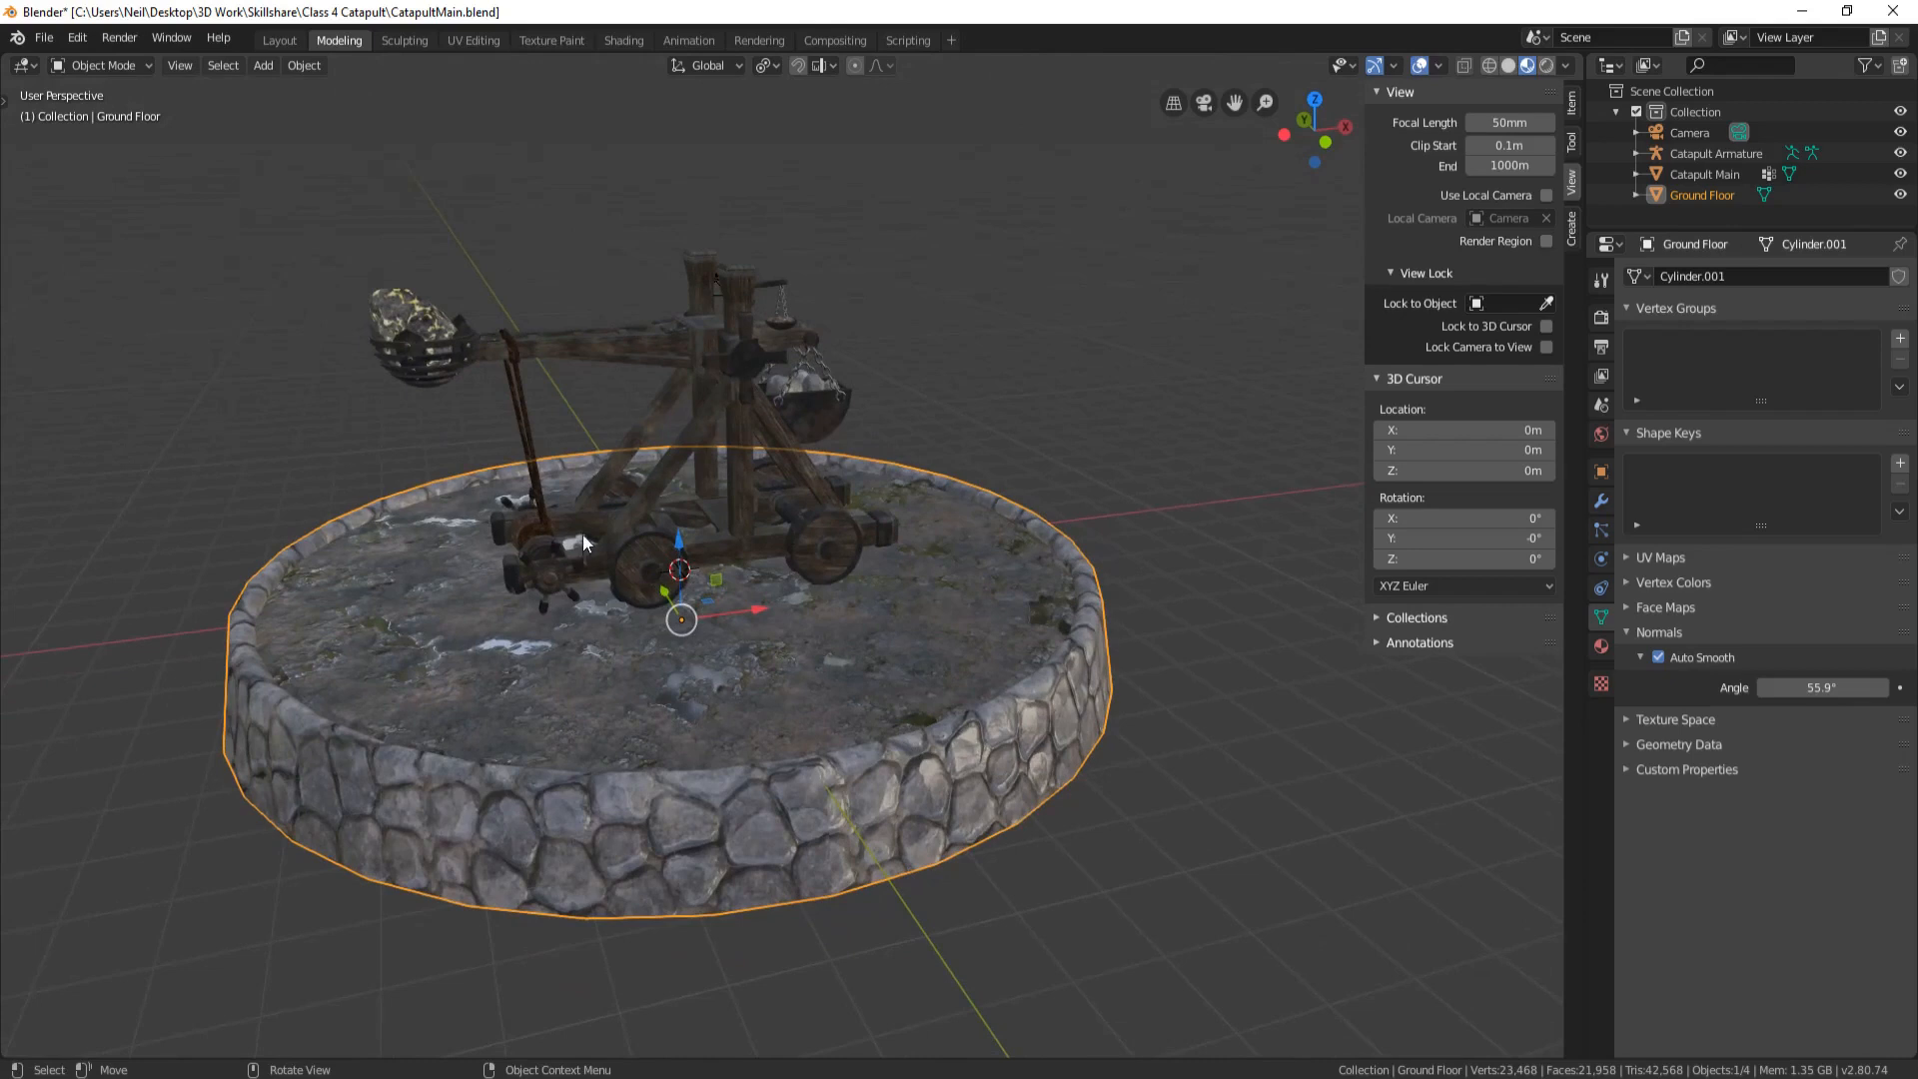
middle_click_drag(584, 535, 631, 550)
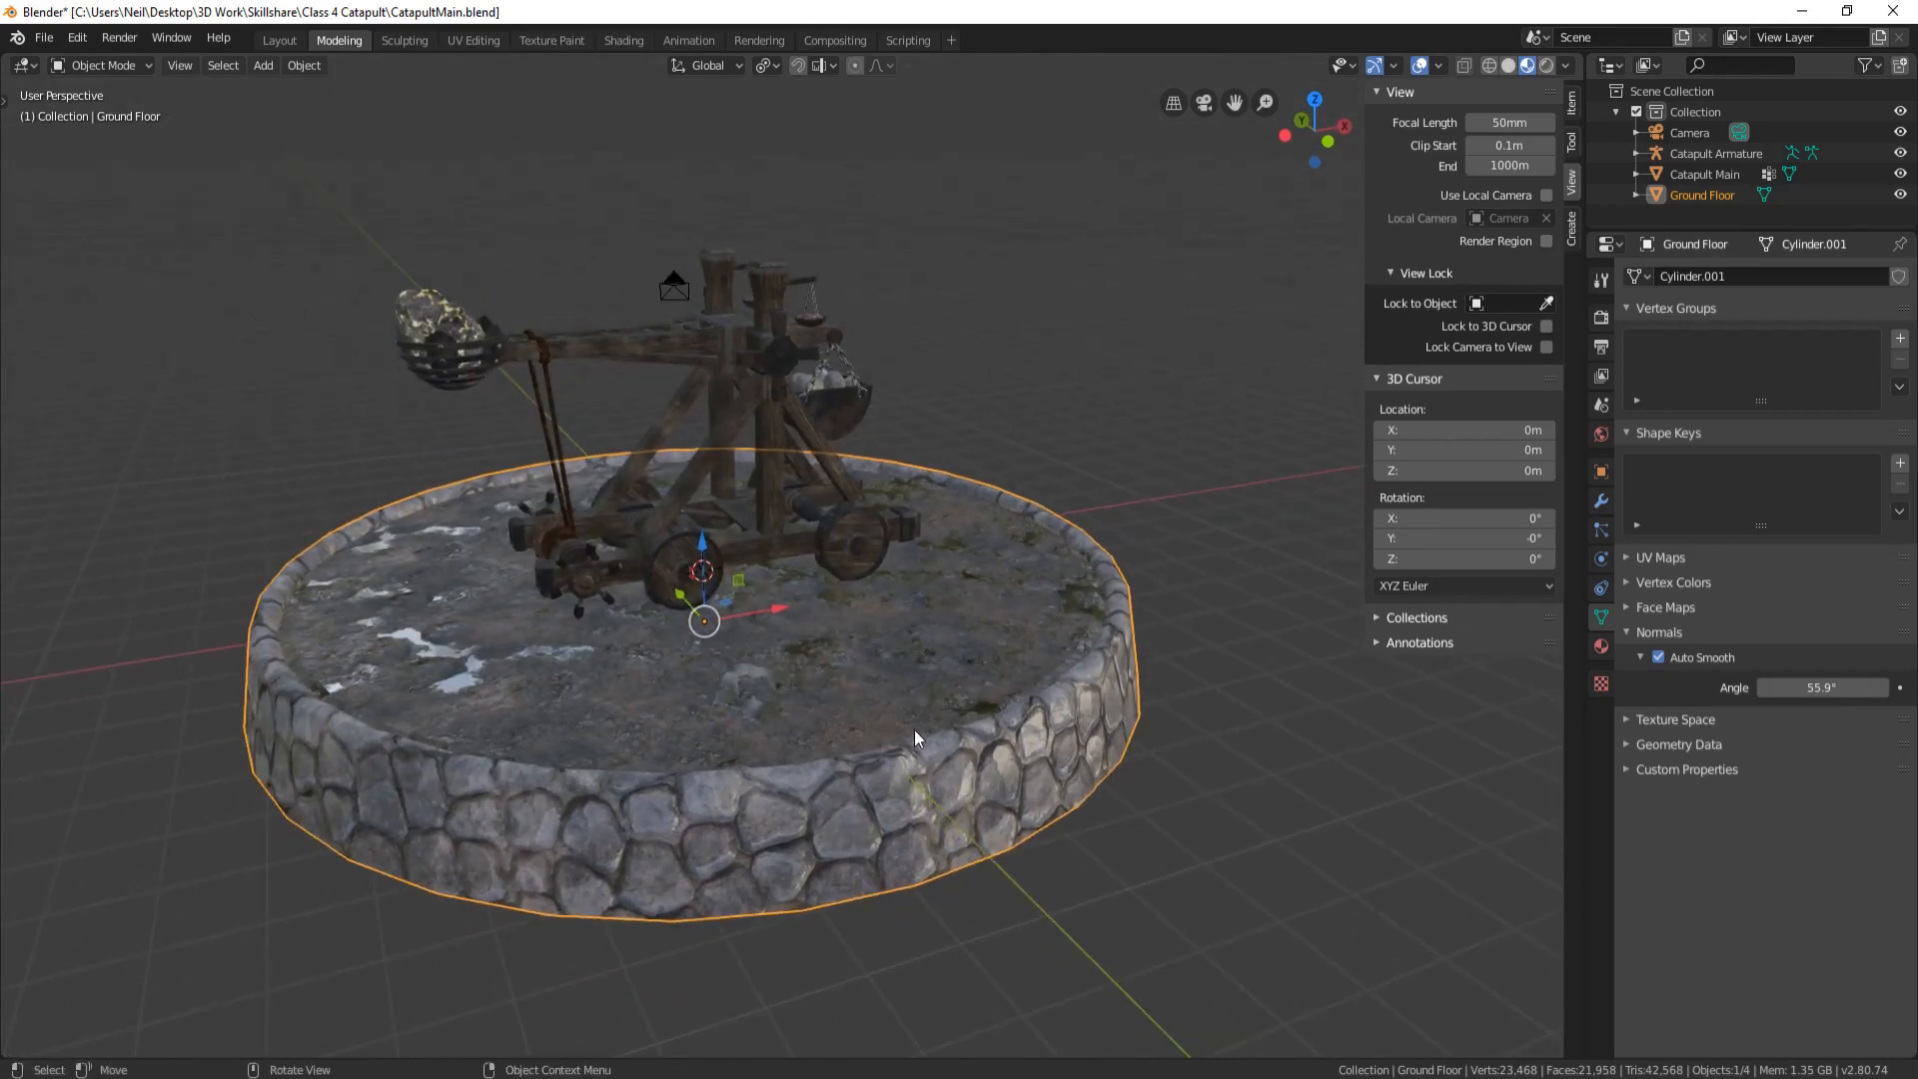
type("rz1")
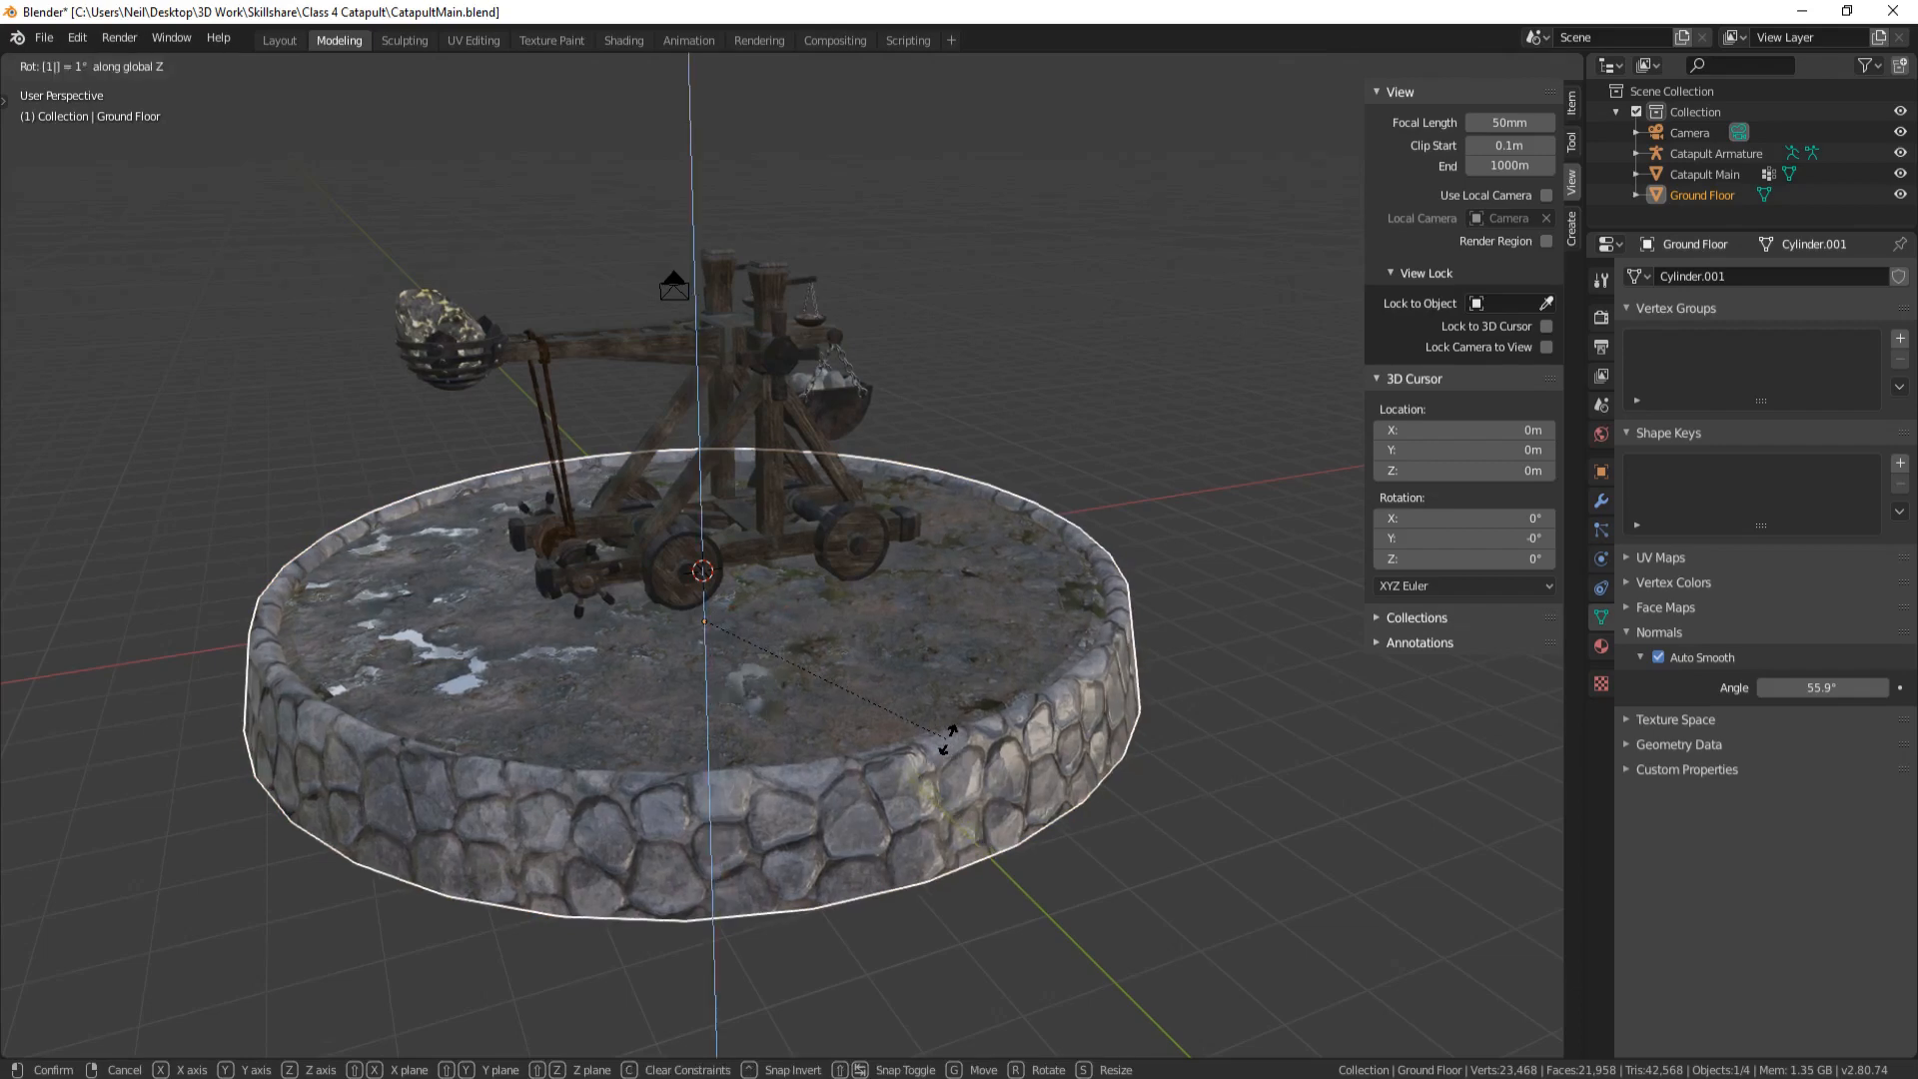
type("80")
key("Return")
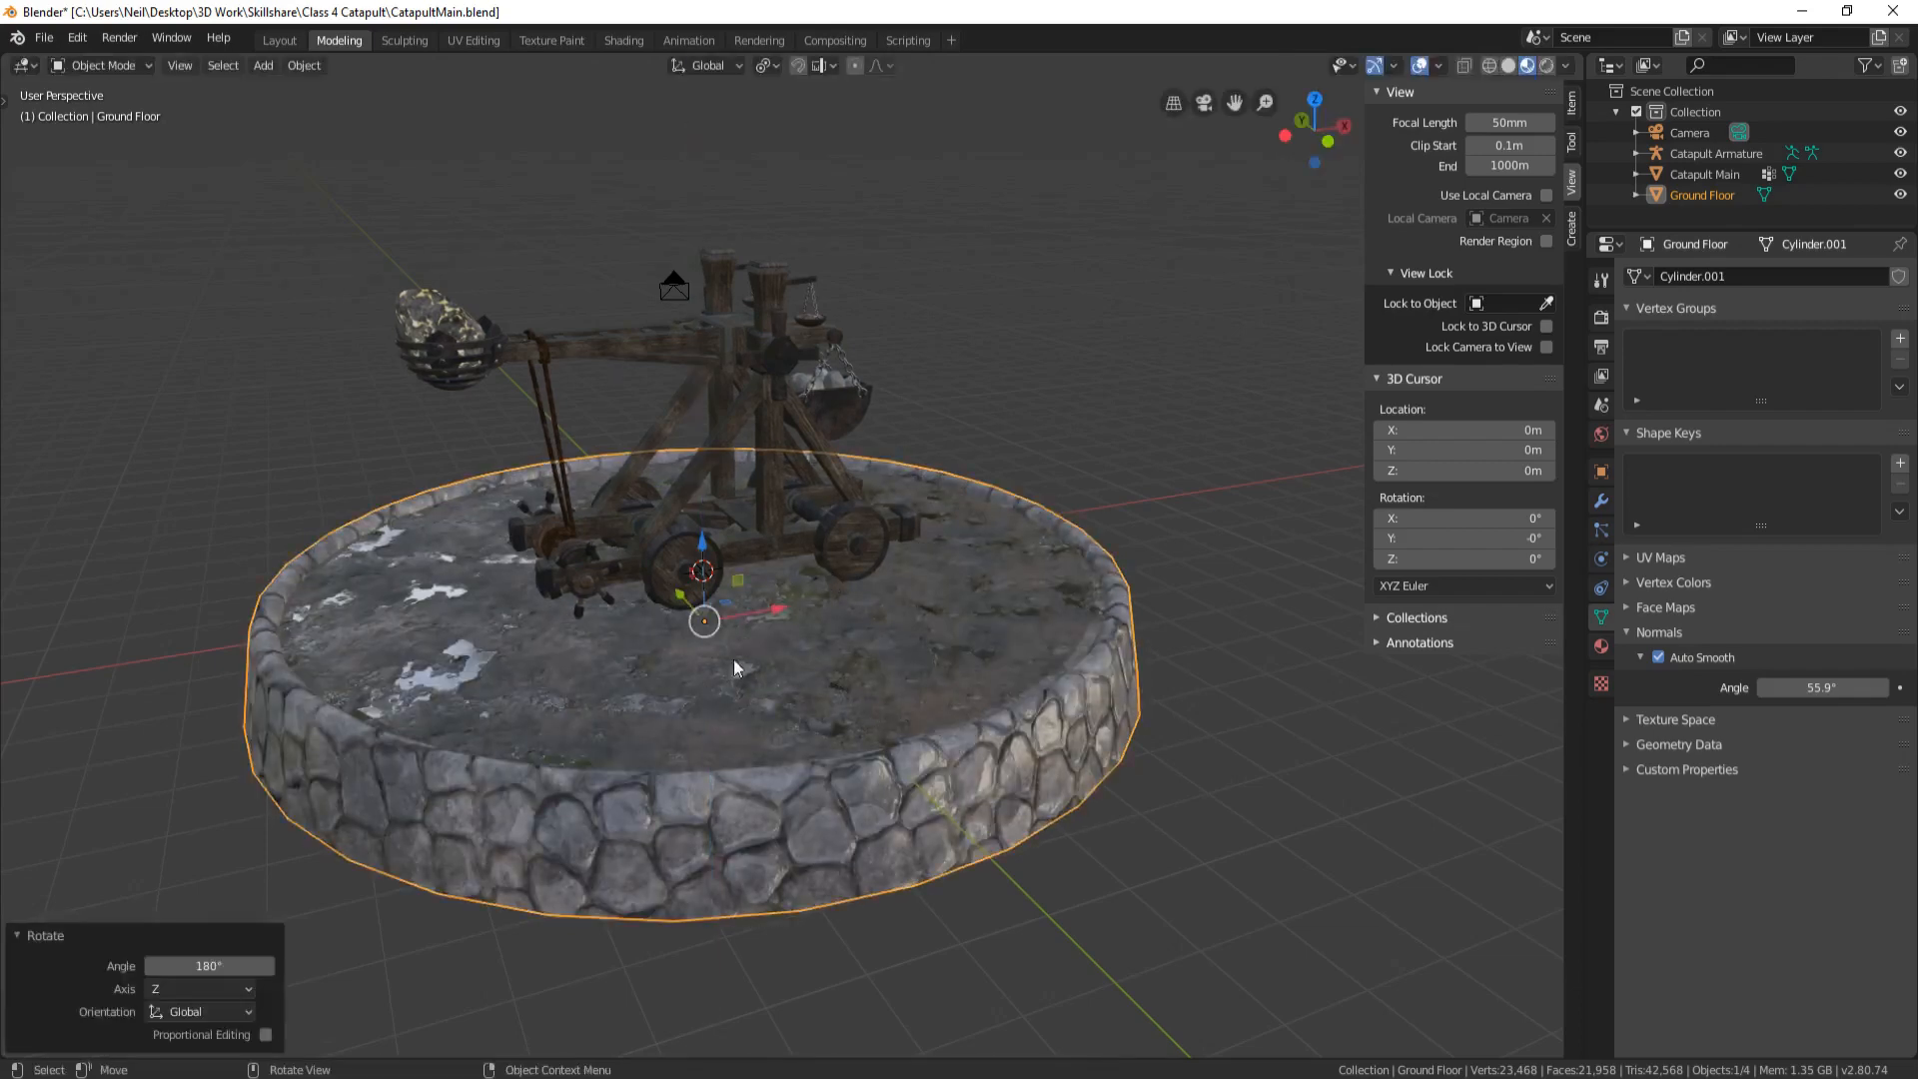
Hide the Ground Floor object and select the Catapult Armature
key("h")
scroll(699, 629, "up", 8)
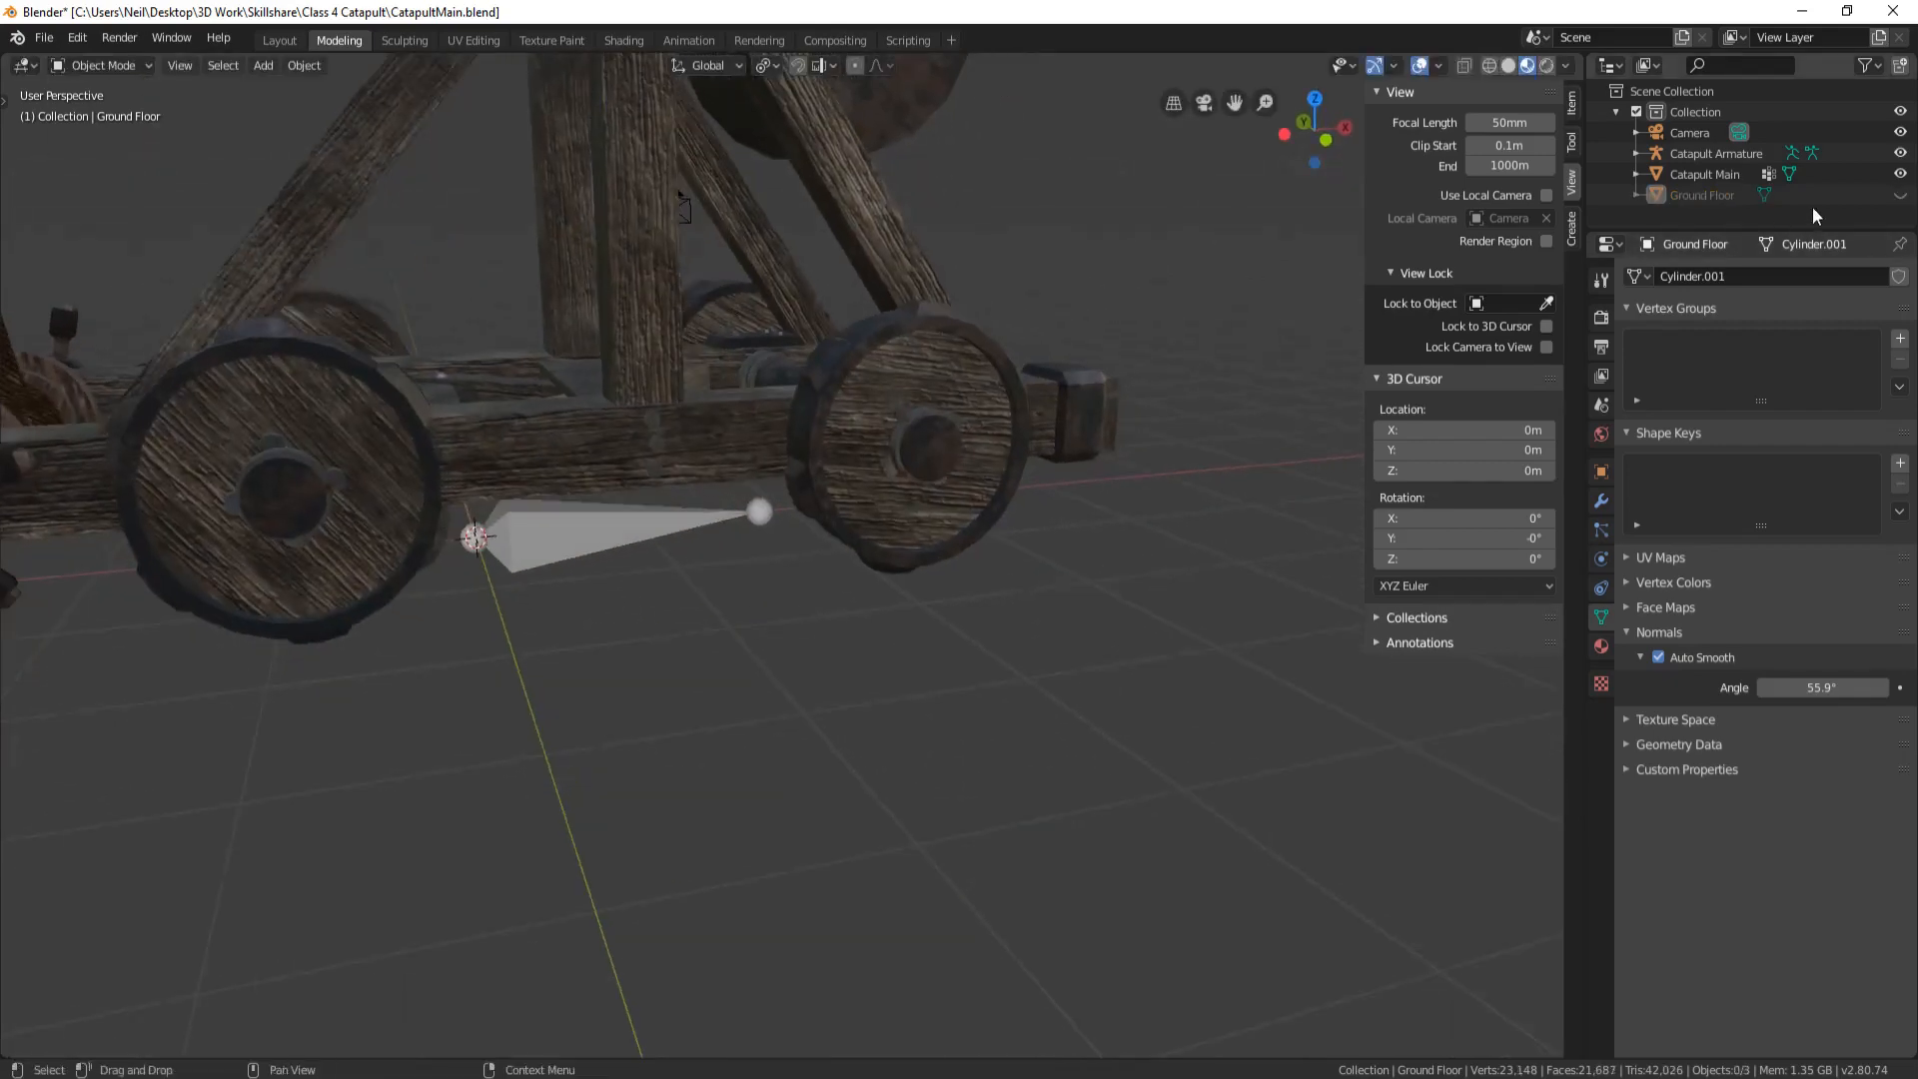
left_click(1730, 155)
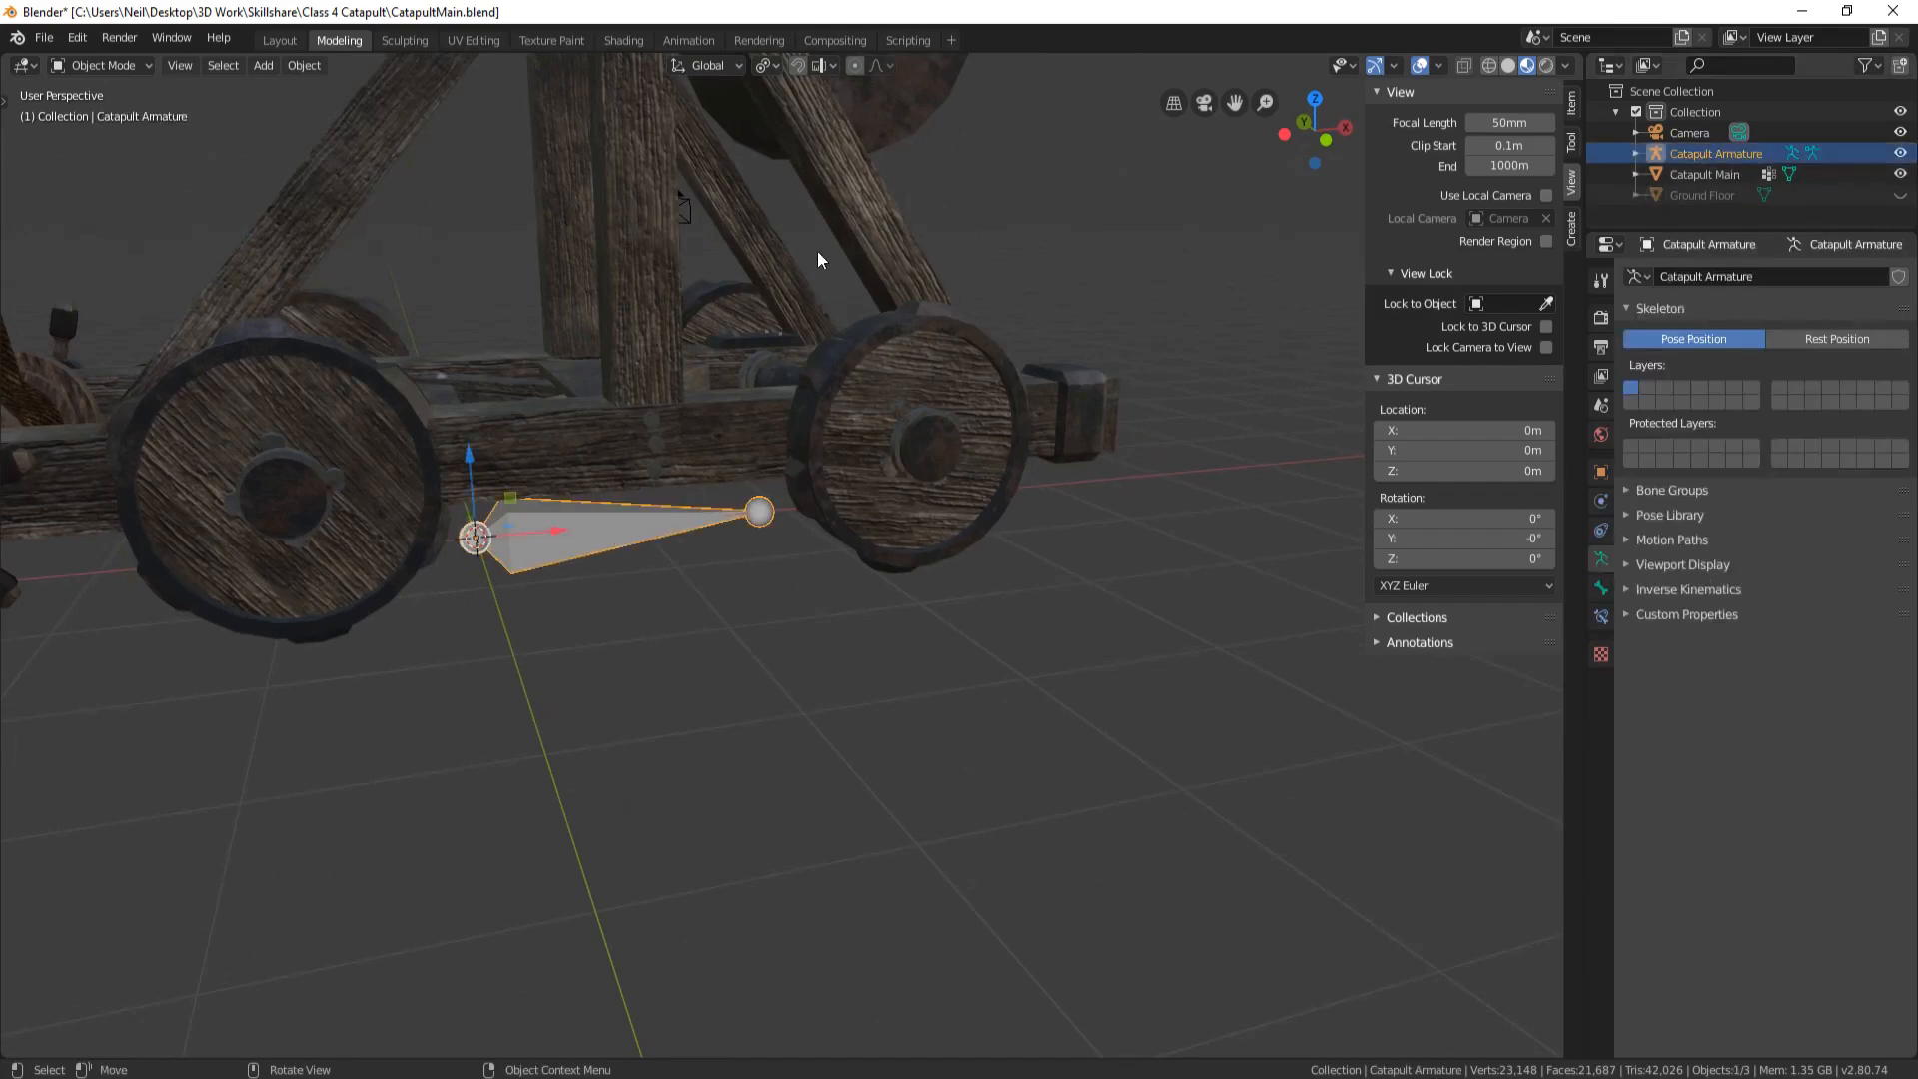
Examine the catapult's moving parts, wheels and axles around the root bone from several angles
scroll(675, 249, "down", 8)
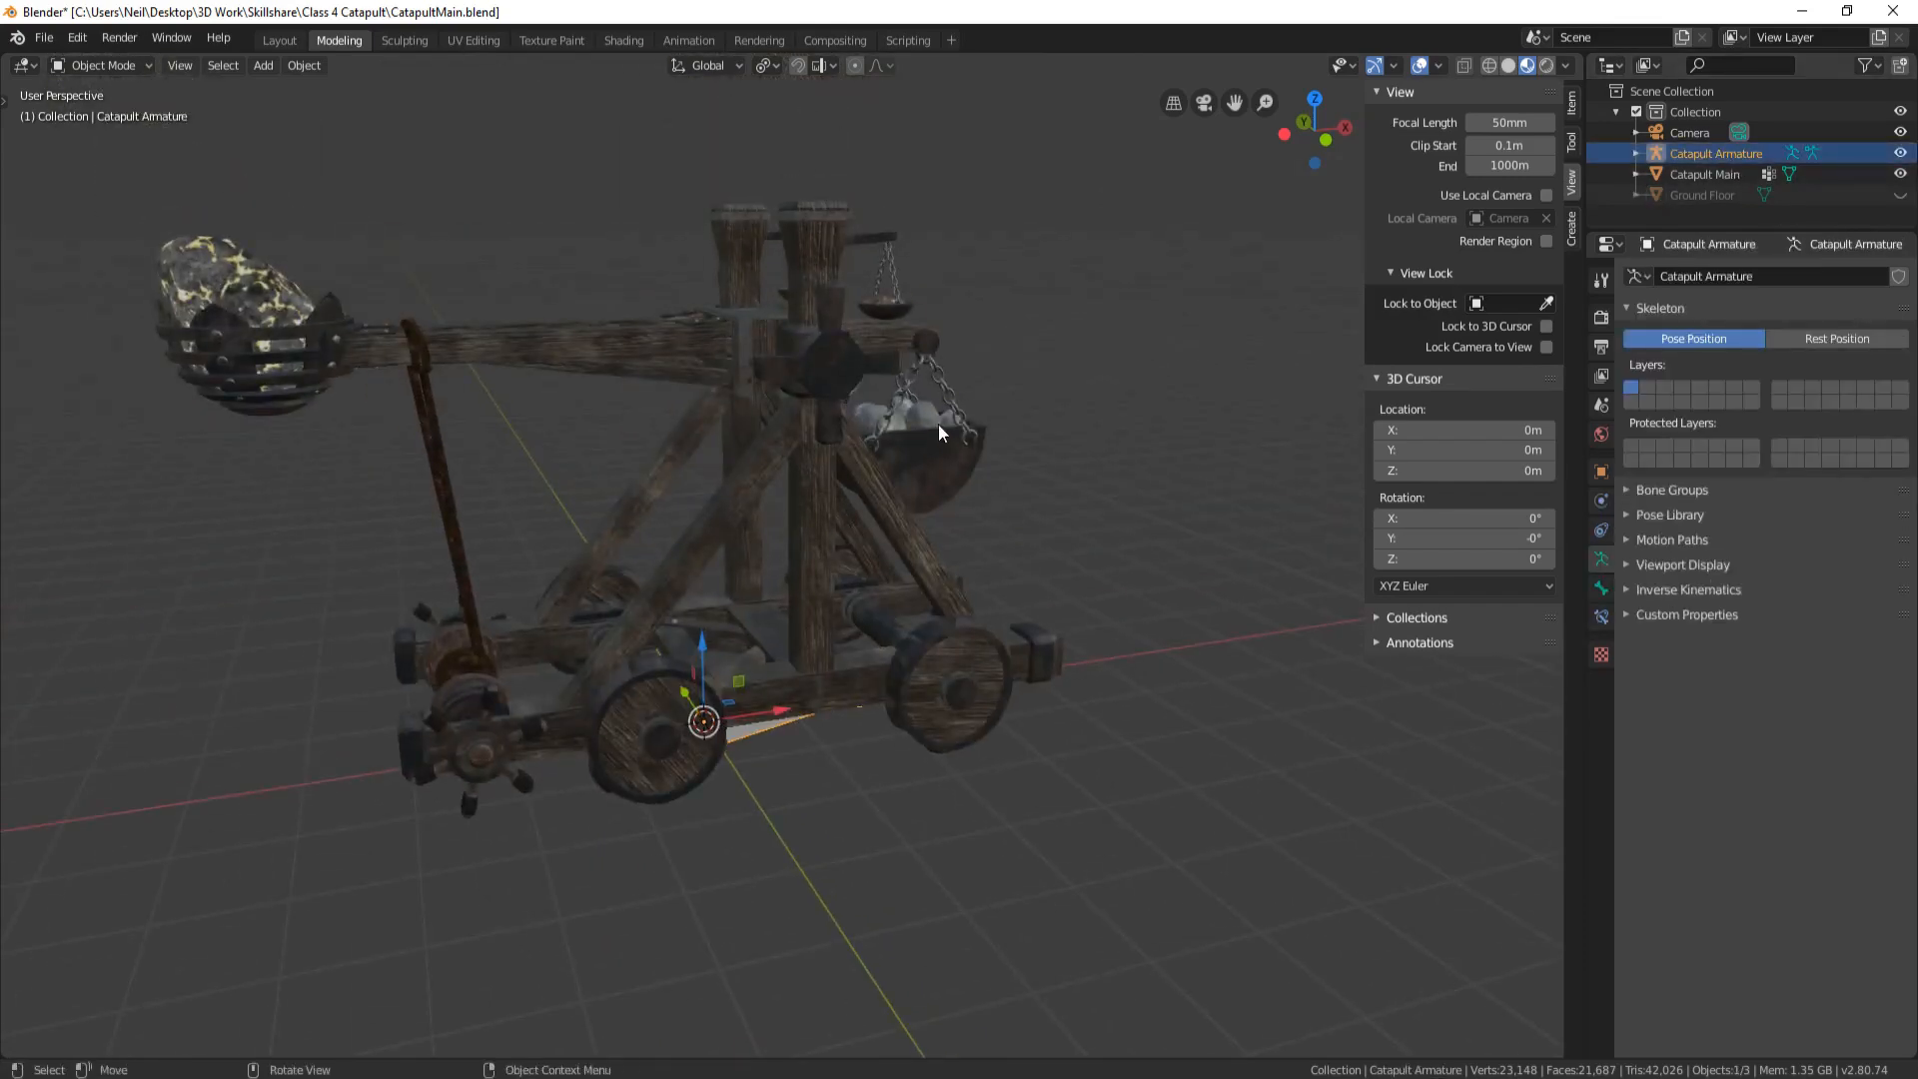
mouse_move(711, 689)
middle_mouse_down()
mouse_move(537, 763)
mouse_move(689, 669)
middle_mouse_up()
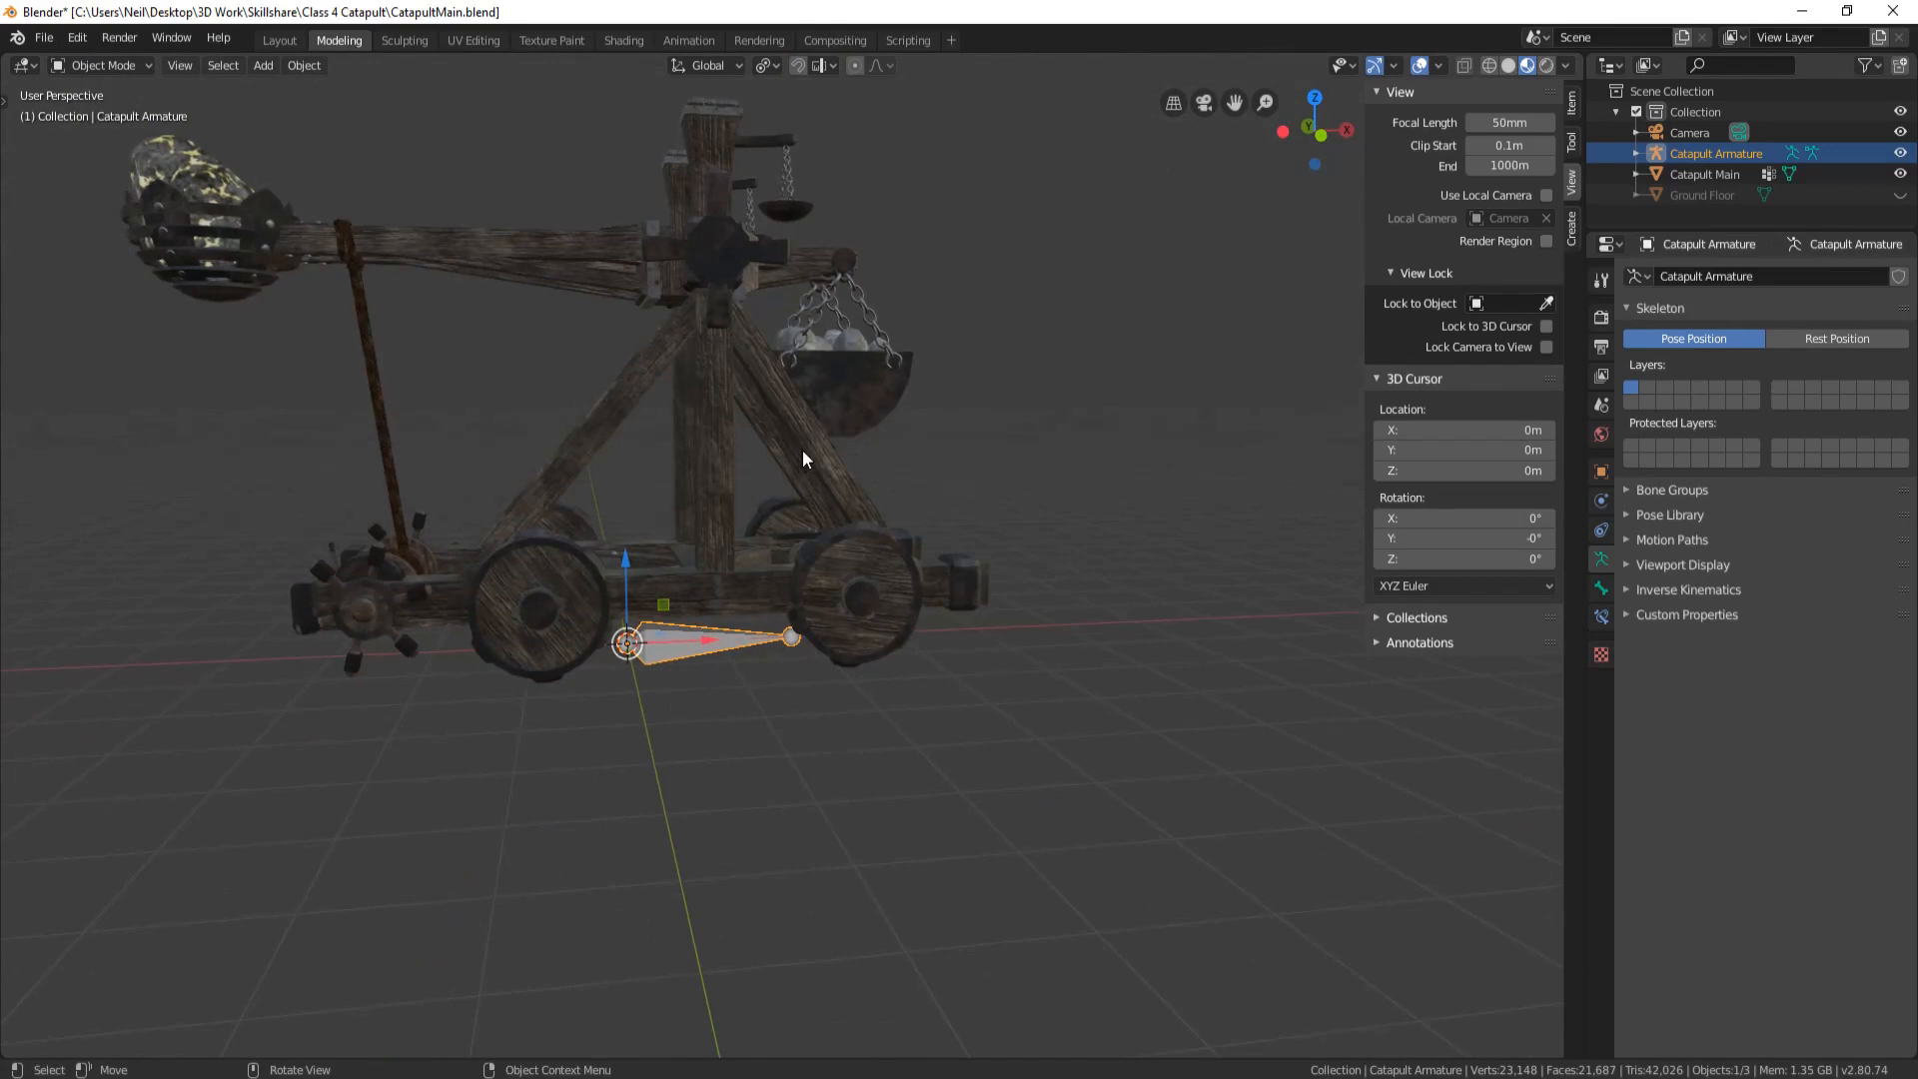
middle_click_drag(775, 267, 697, 421)
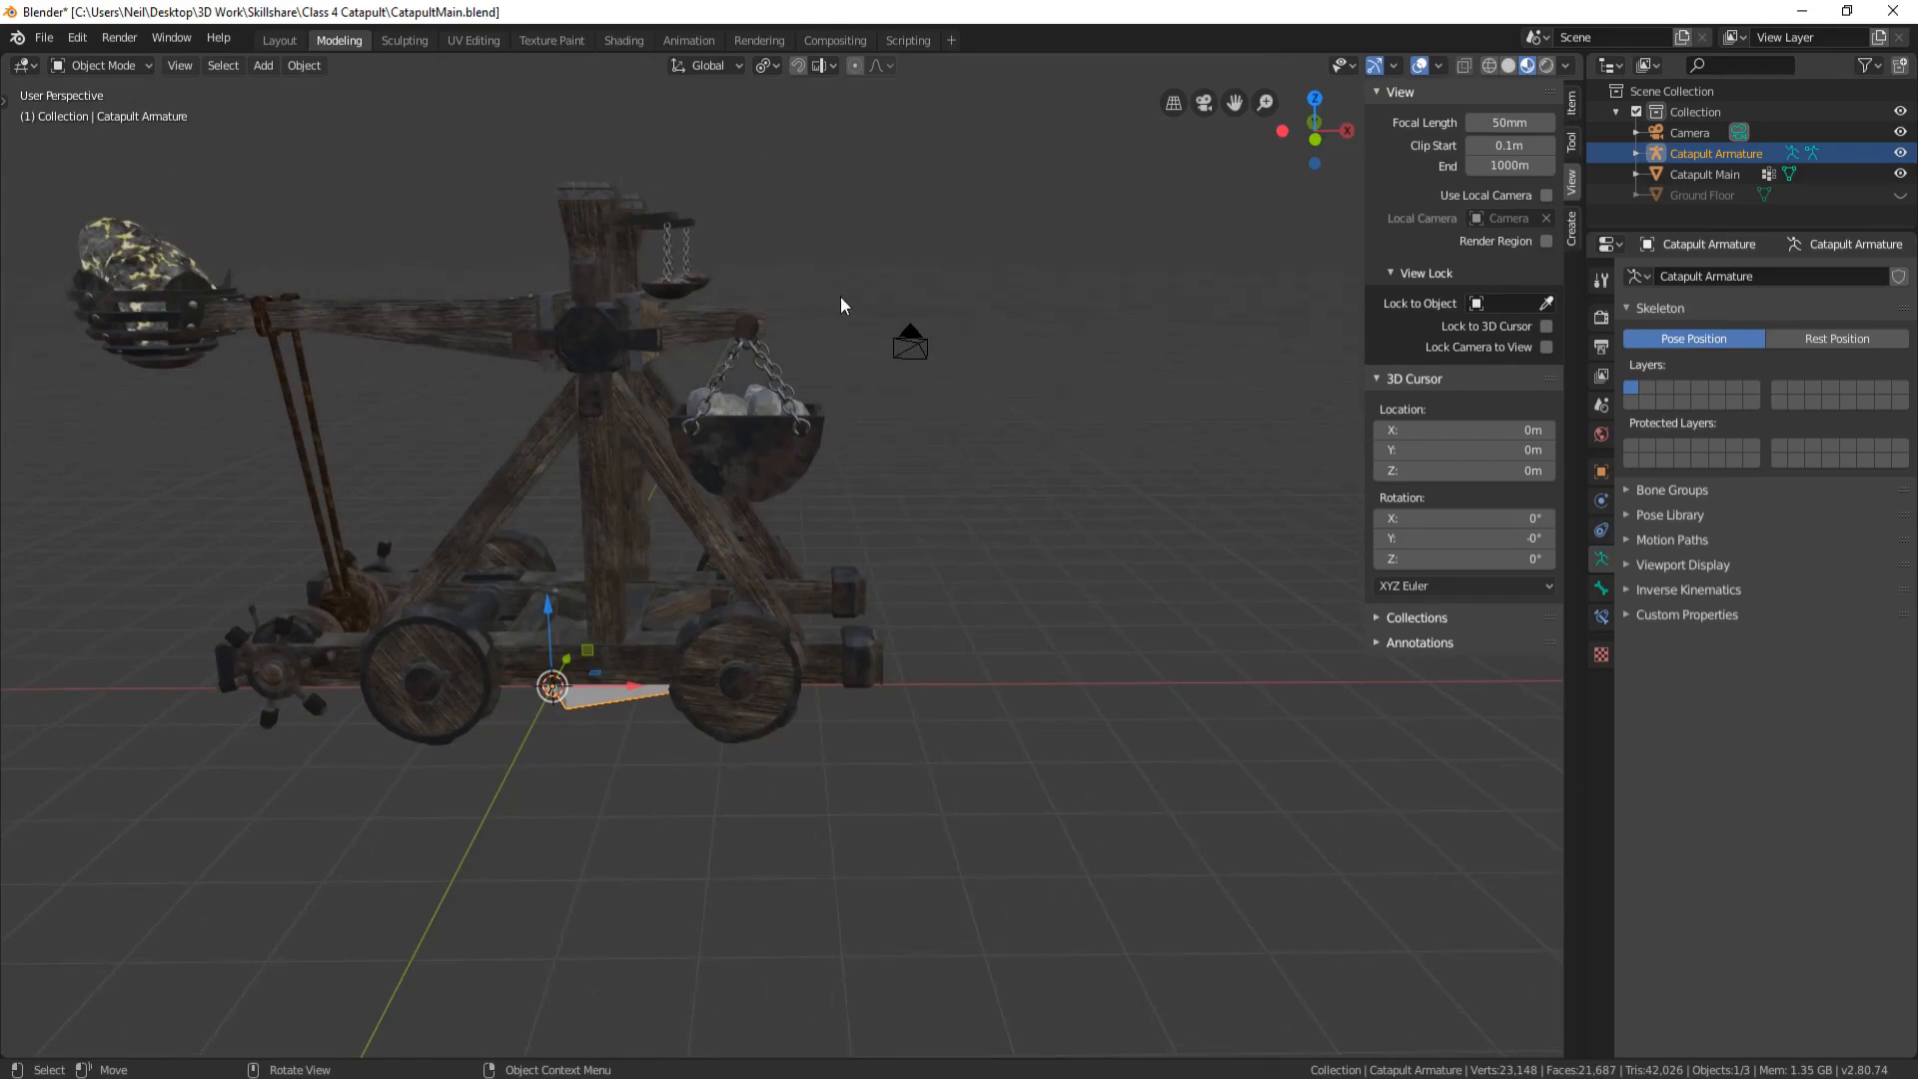
middle_click_drag(841, 296, 537, 346)
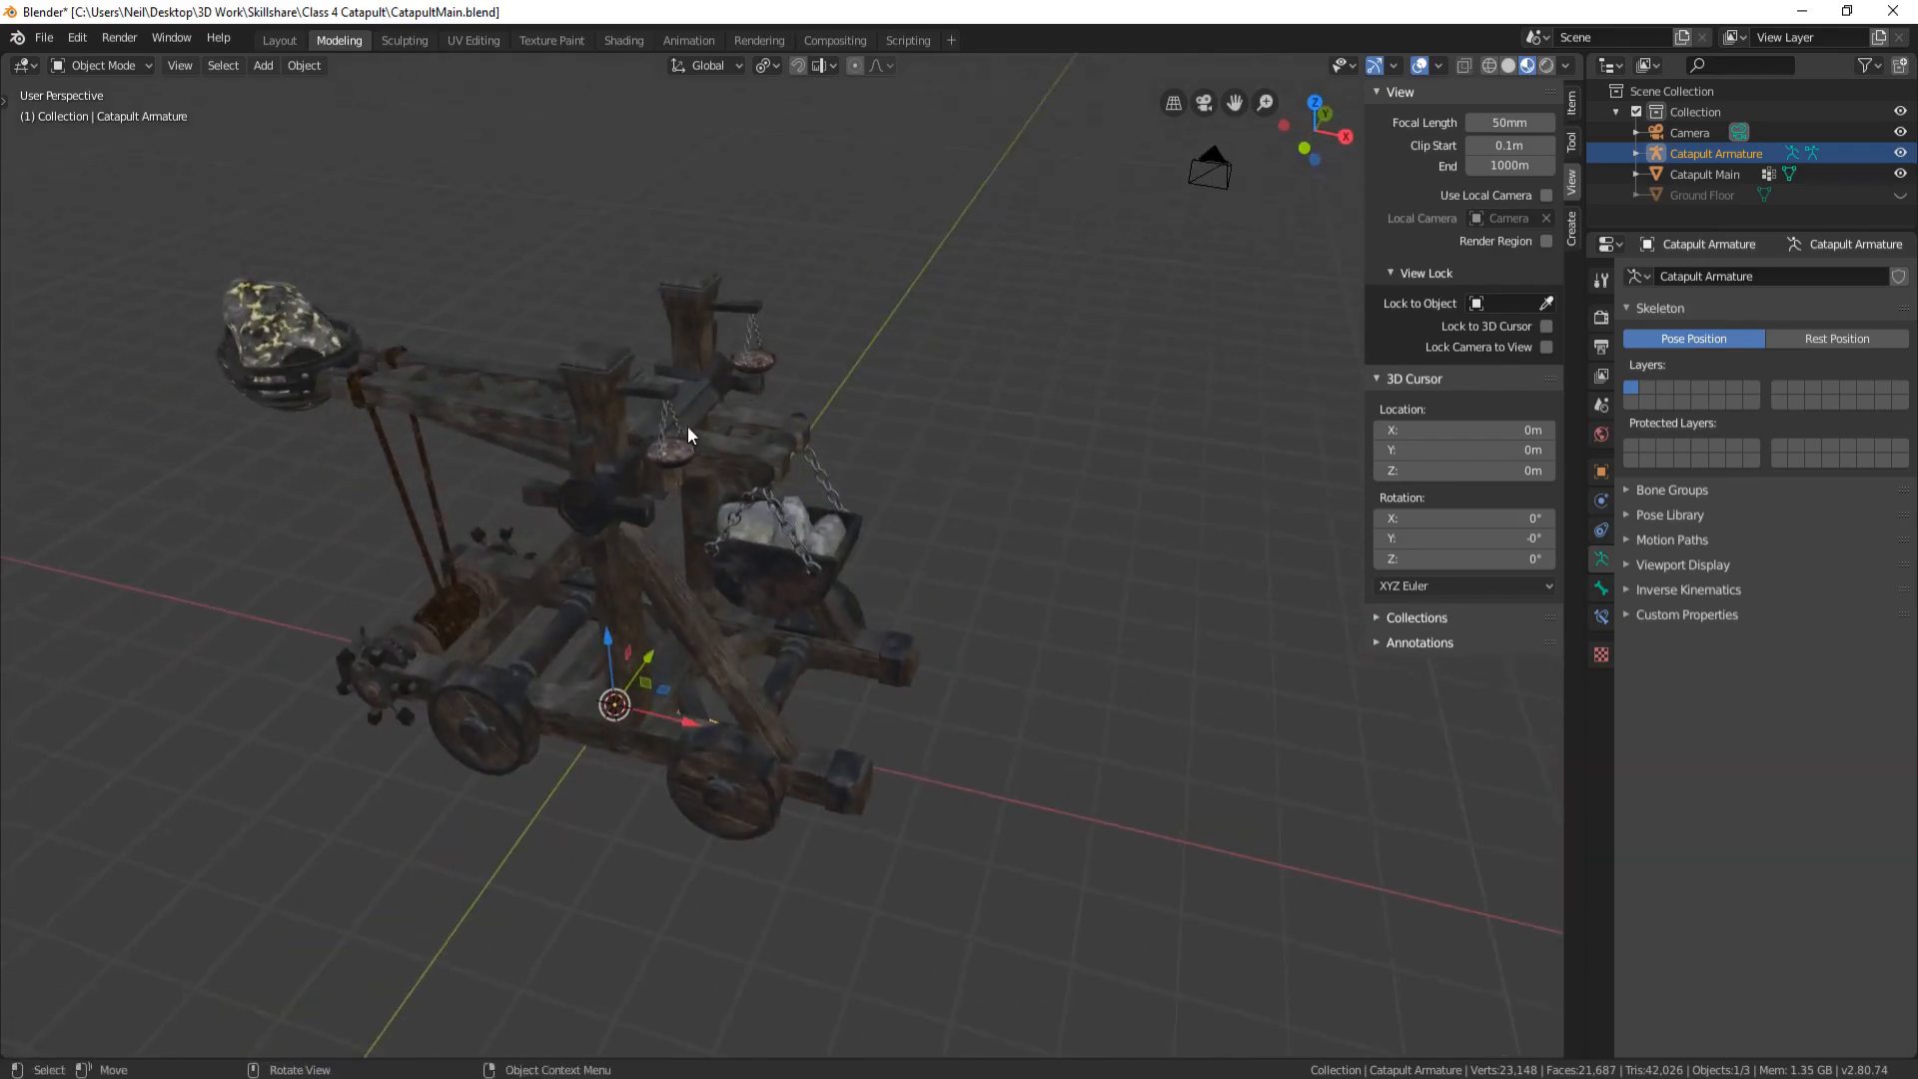
scroll(669, 661, "up", 6)
middle_click_drag(471, 755, 866, 606, "shift")
scroll(866, 601, "down", 8)
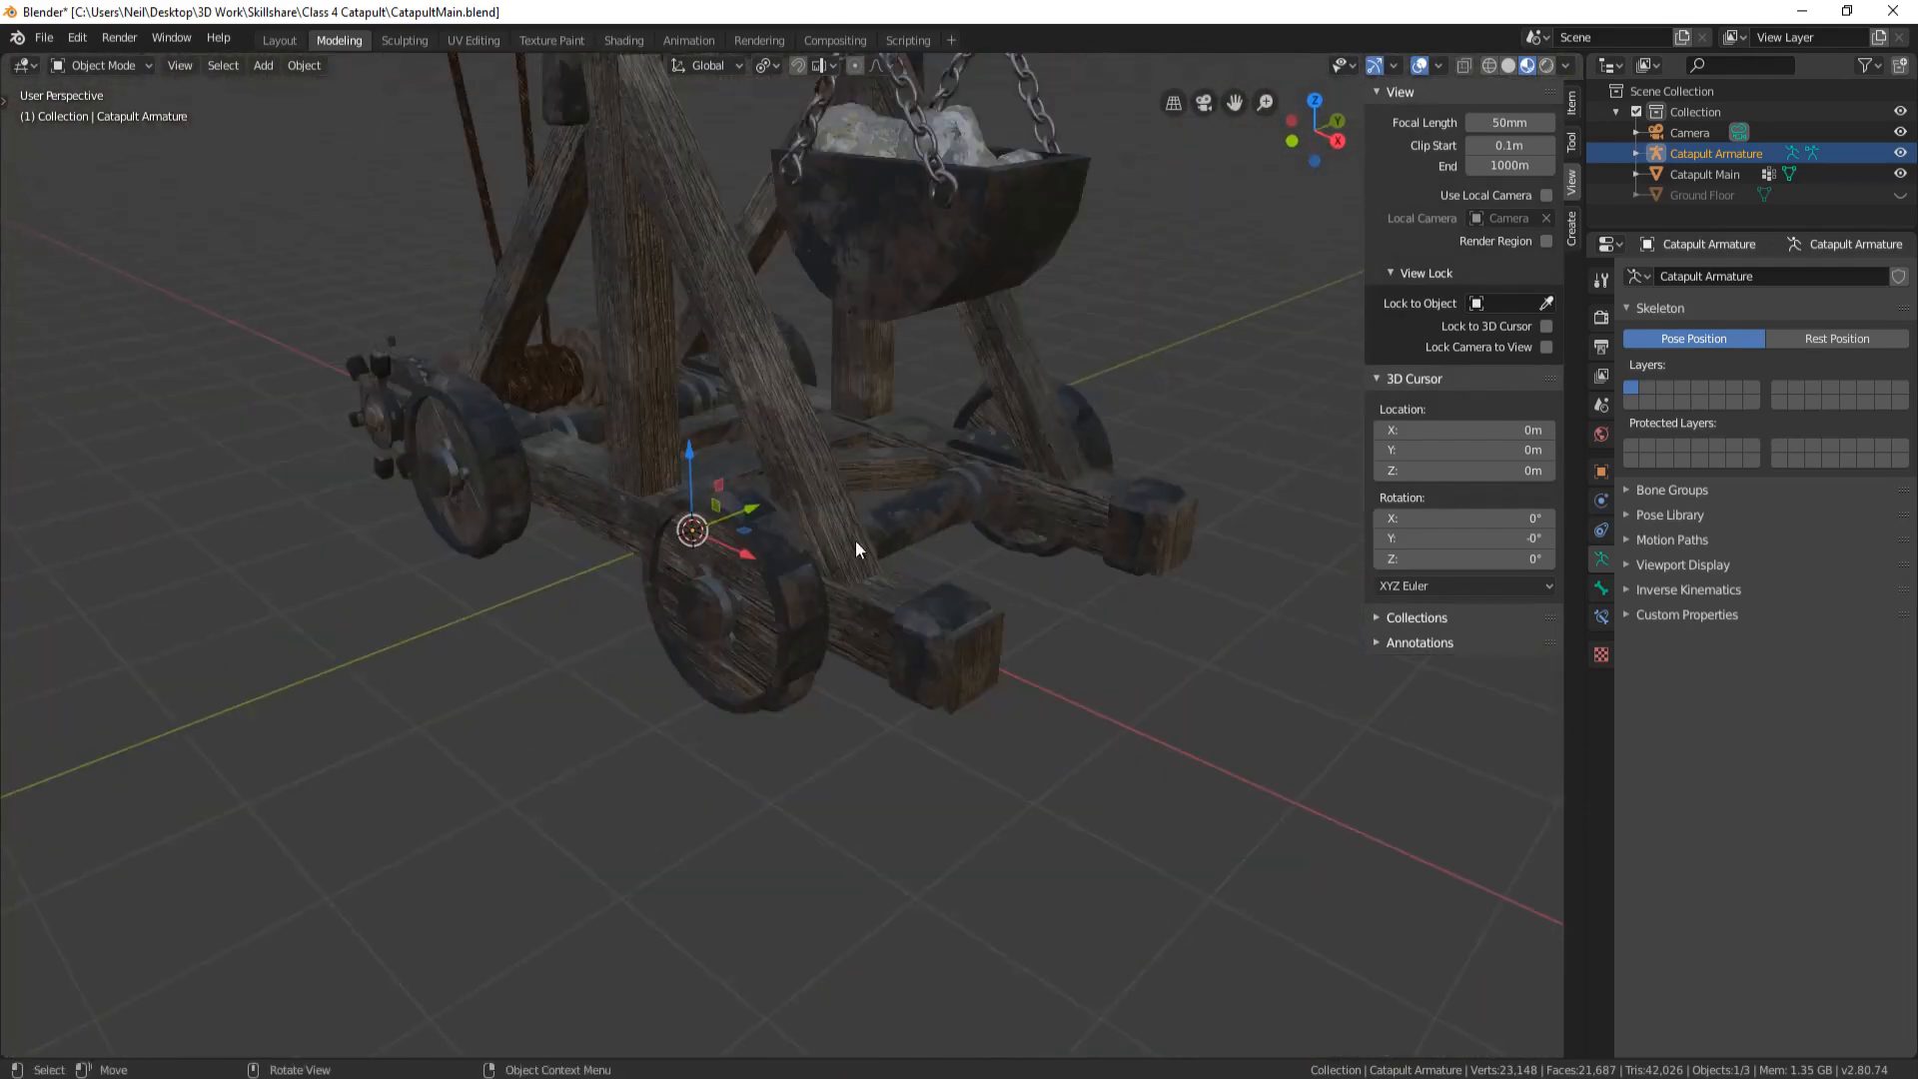
middle_click_drag(945, 537, 673, 549)
middle_click_drag(654, 648, 806, 633)
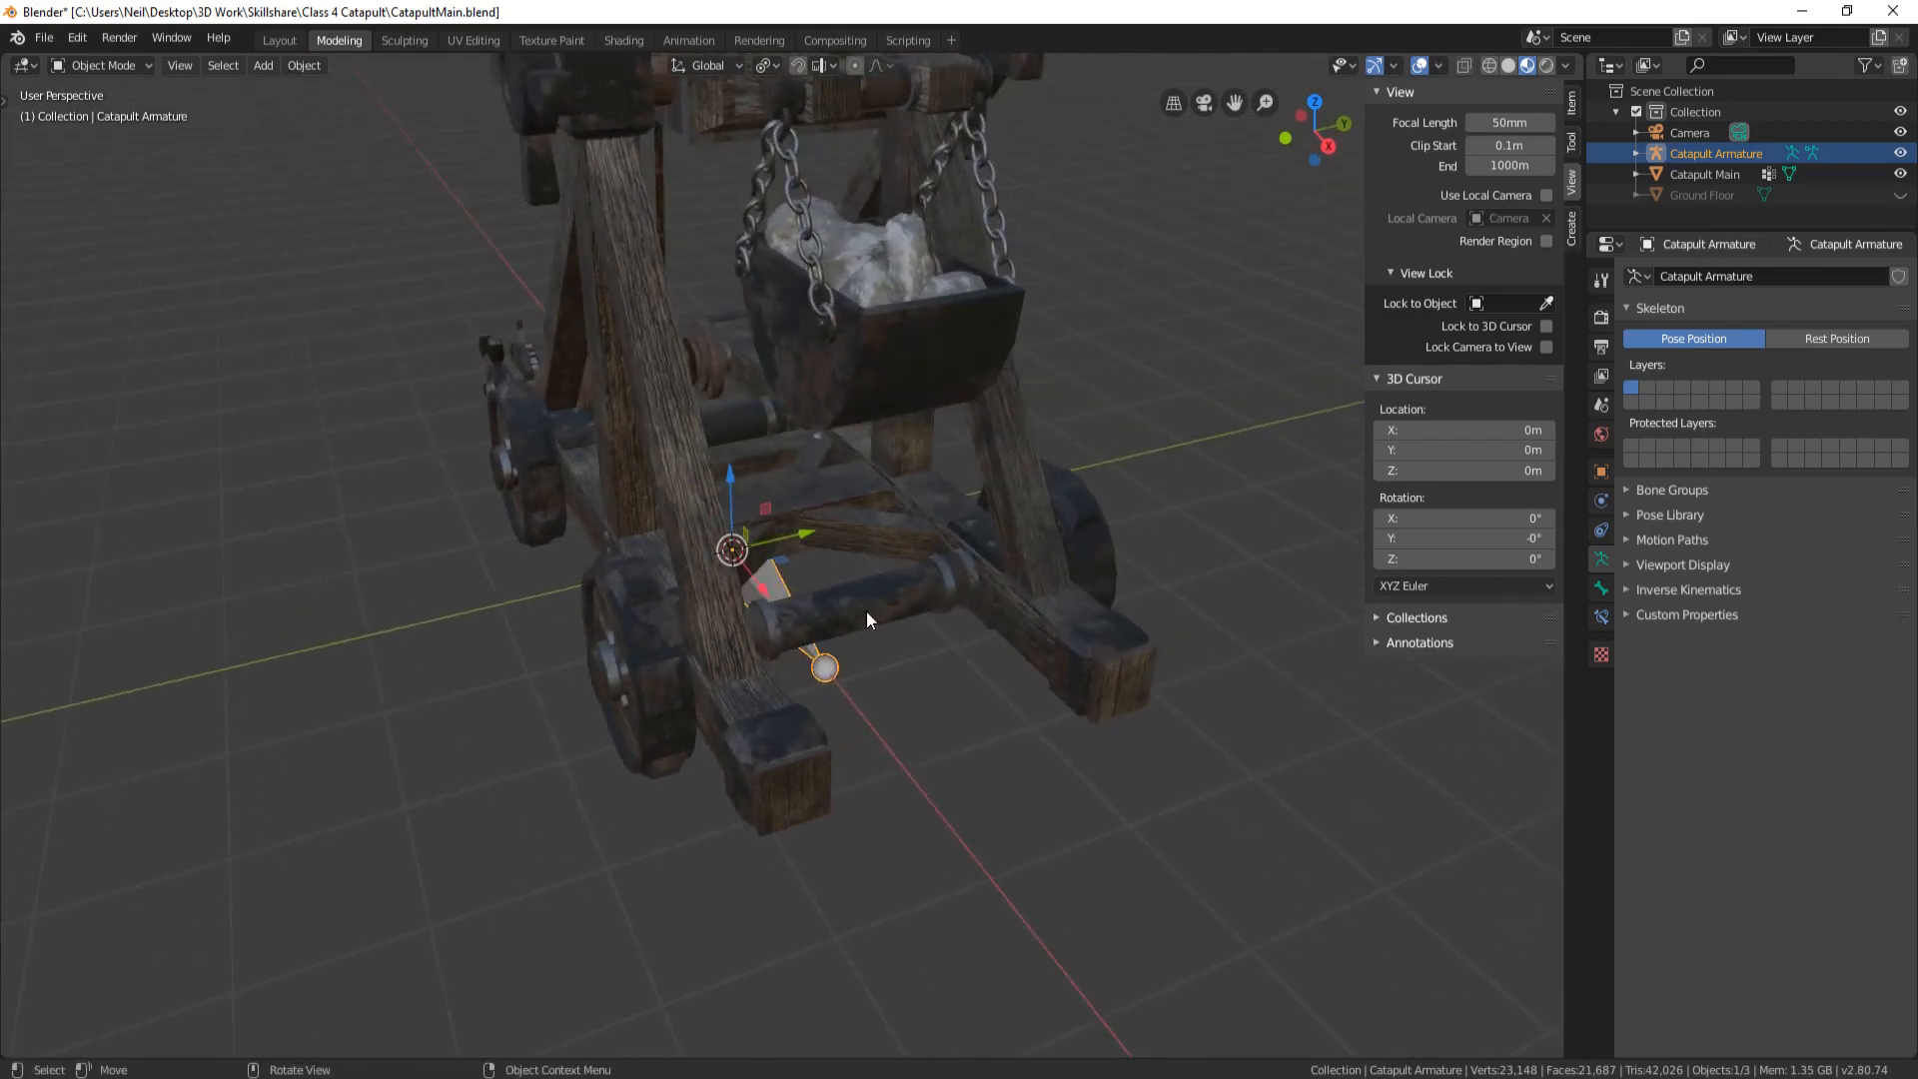
scroll(884, 598, "up", 2)
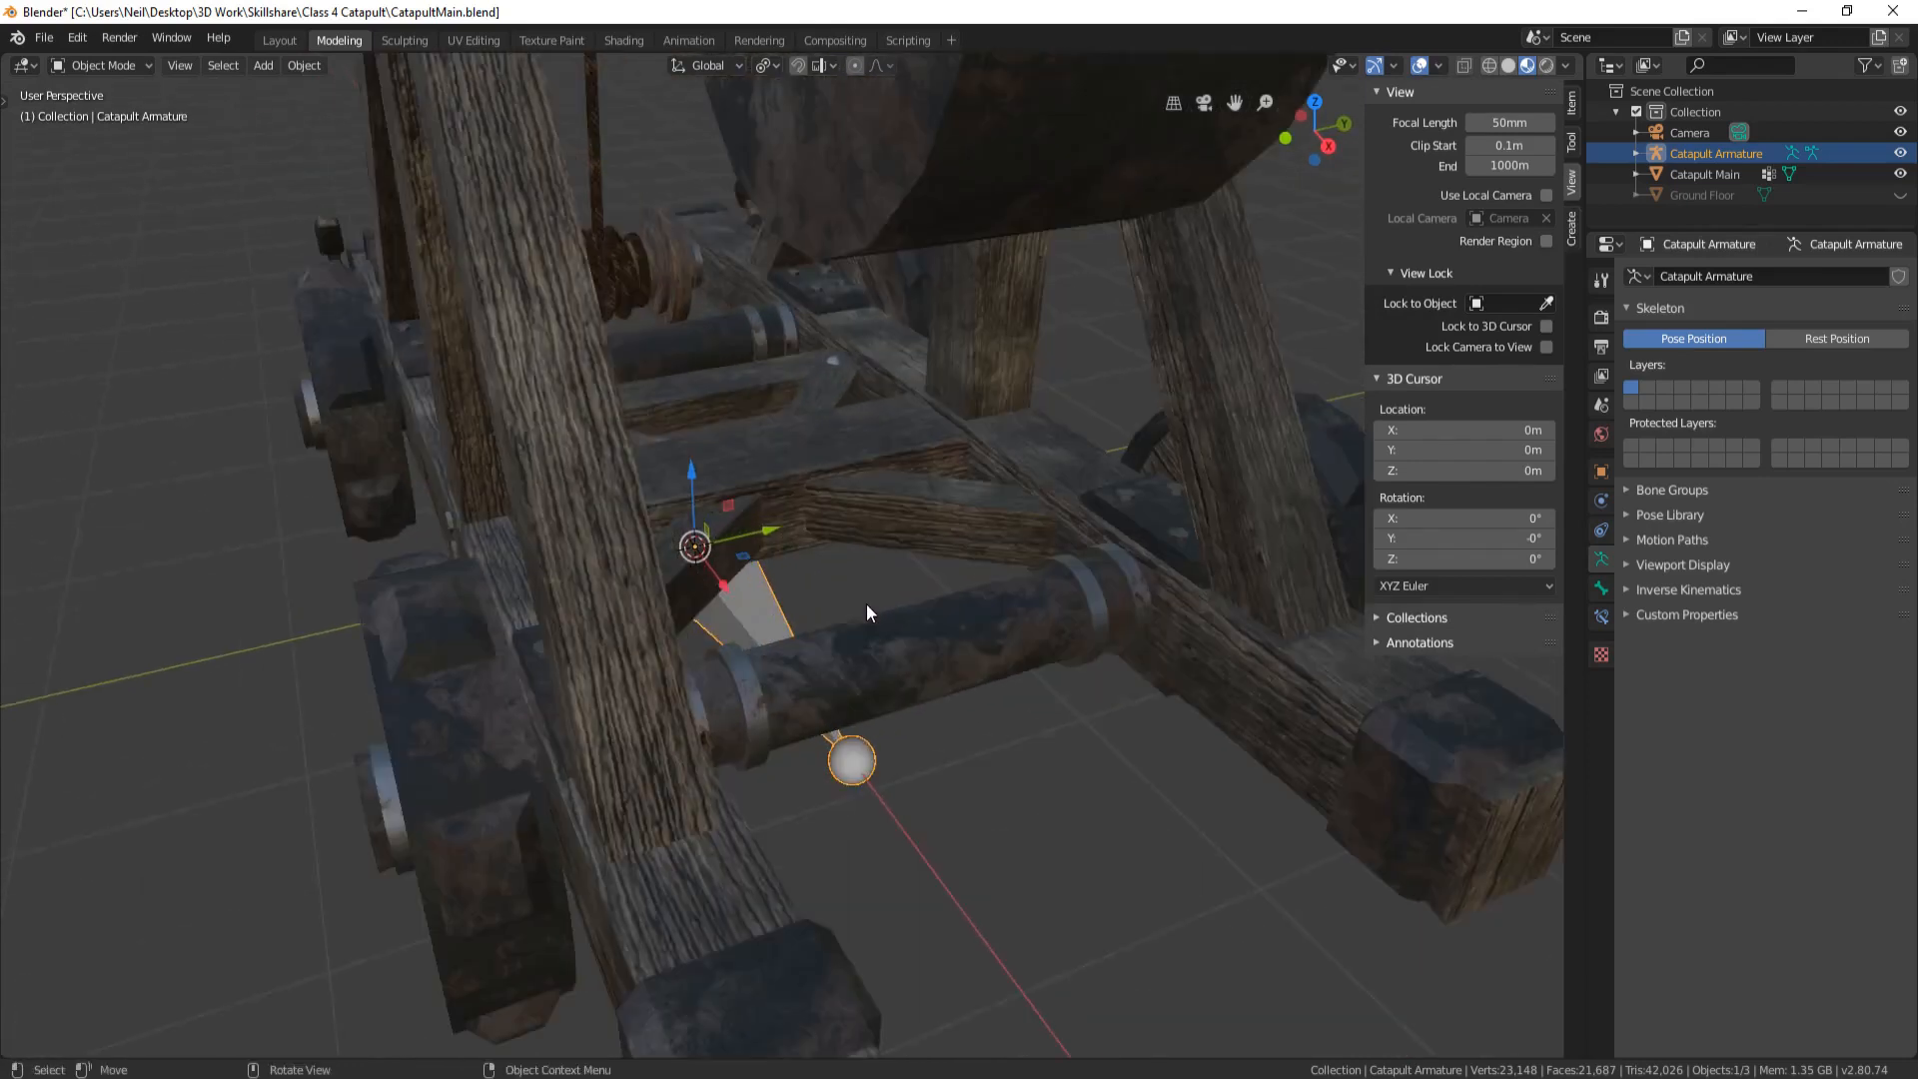
Select all linked geometry of the wheel axle below the hanging stone bucket in Catapult Main and snap the 3D cursor to it
left_click(945, 645)
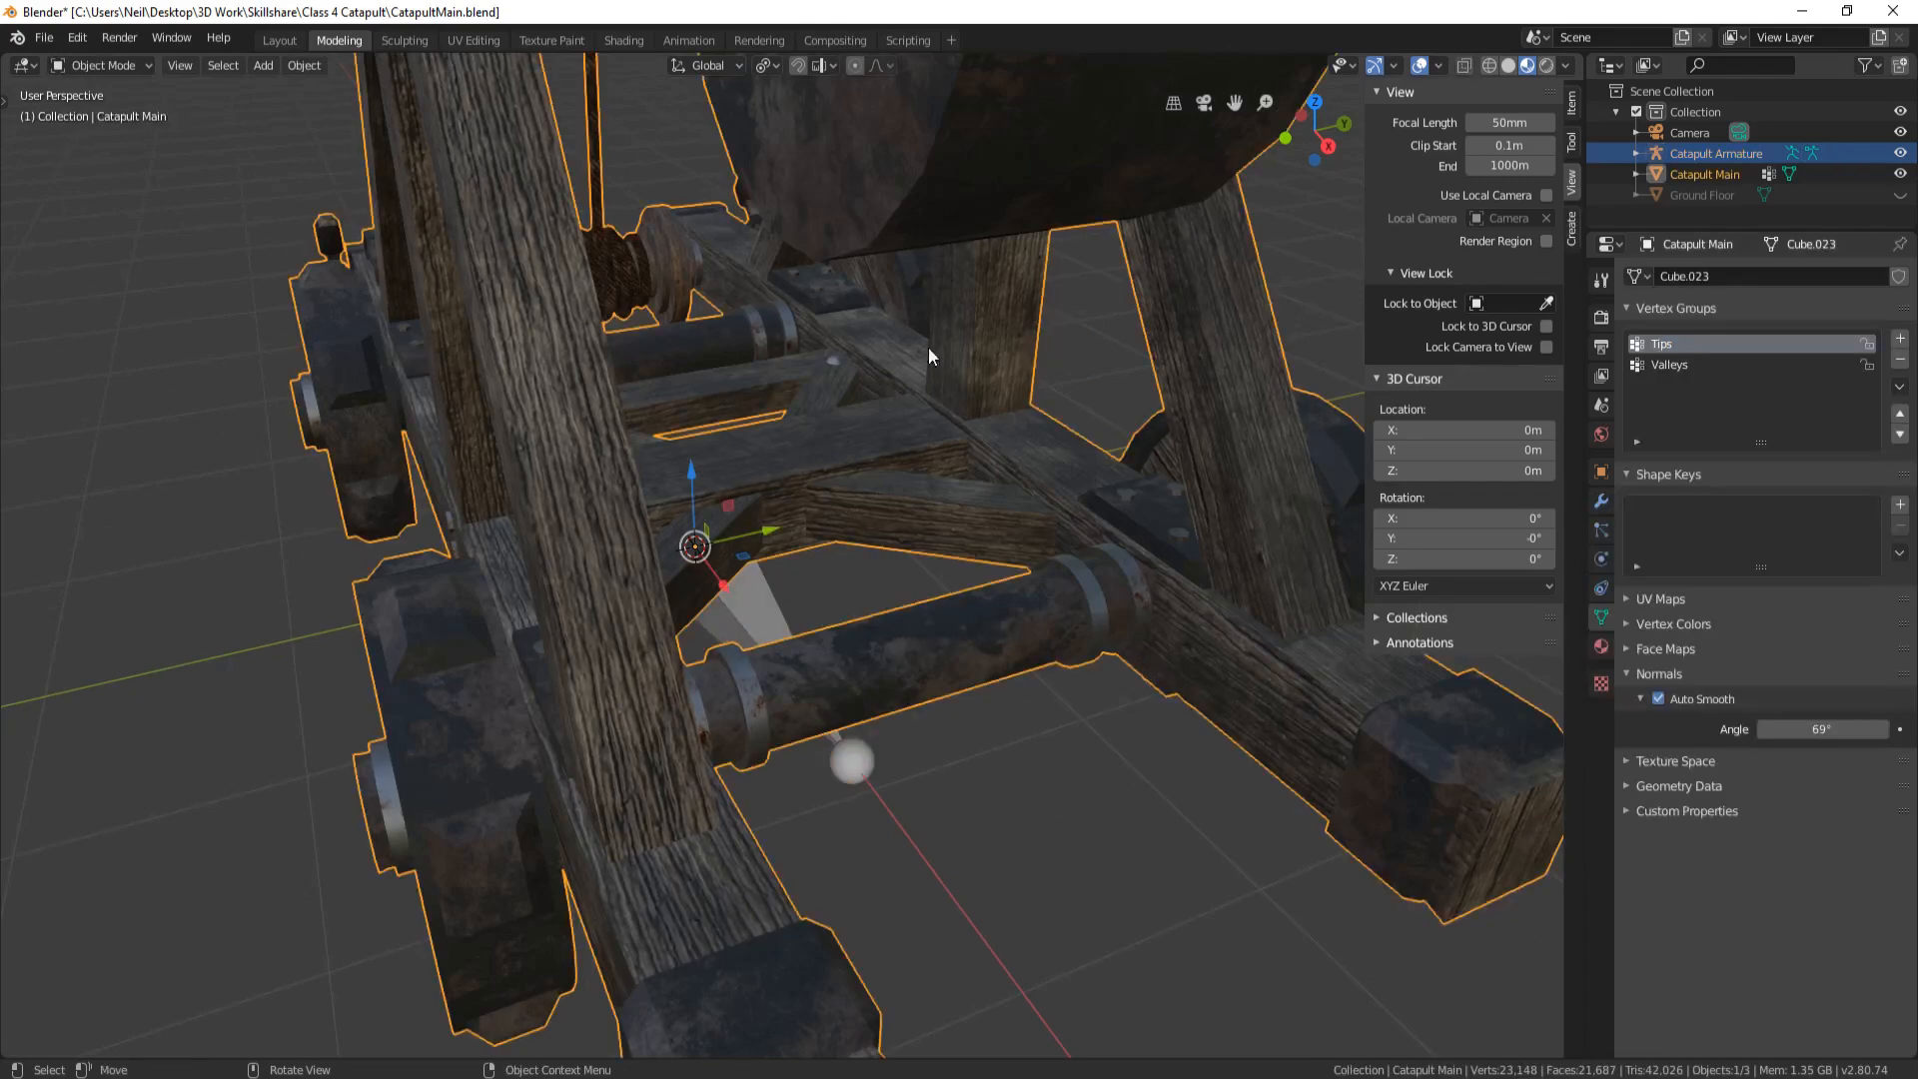
scroll(965, 323, "down", 4)
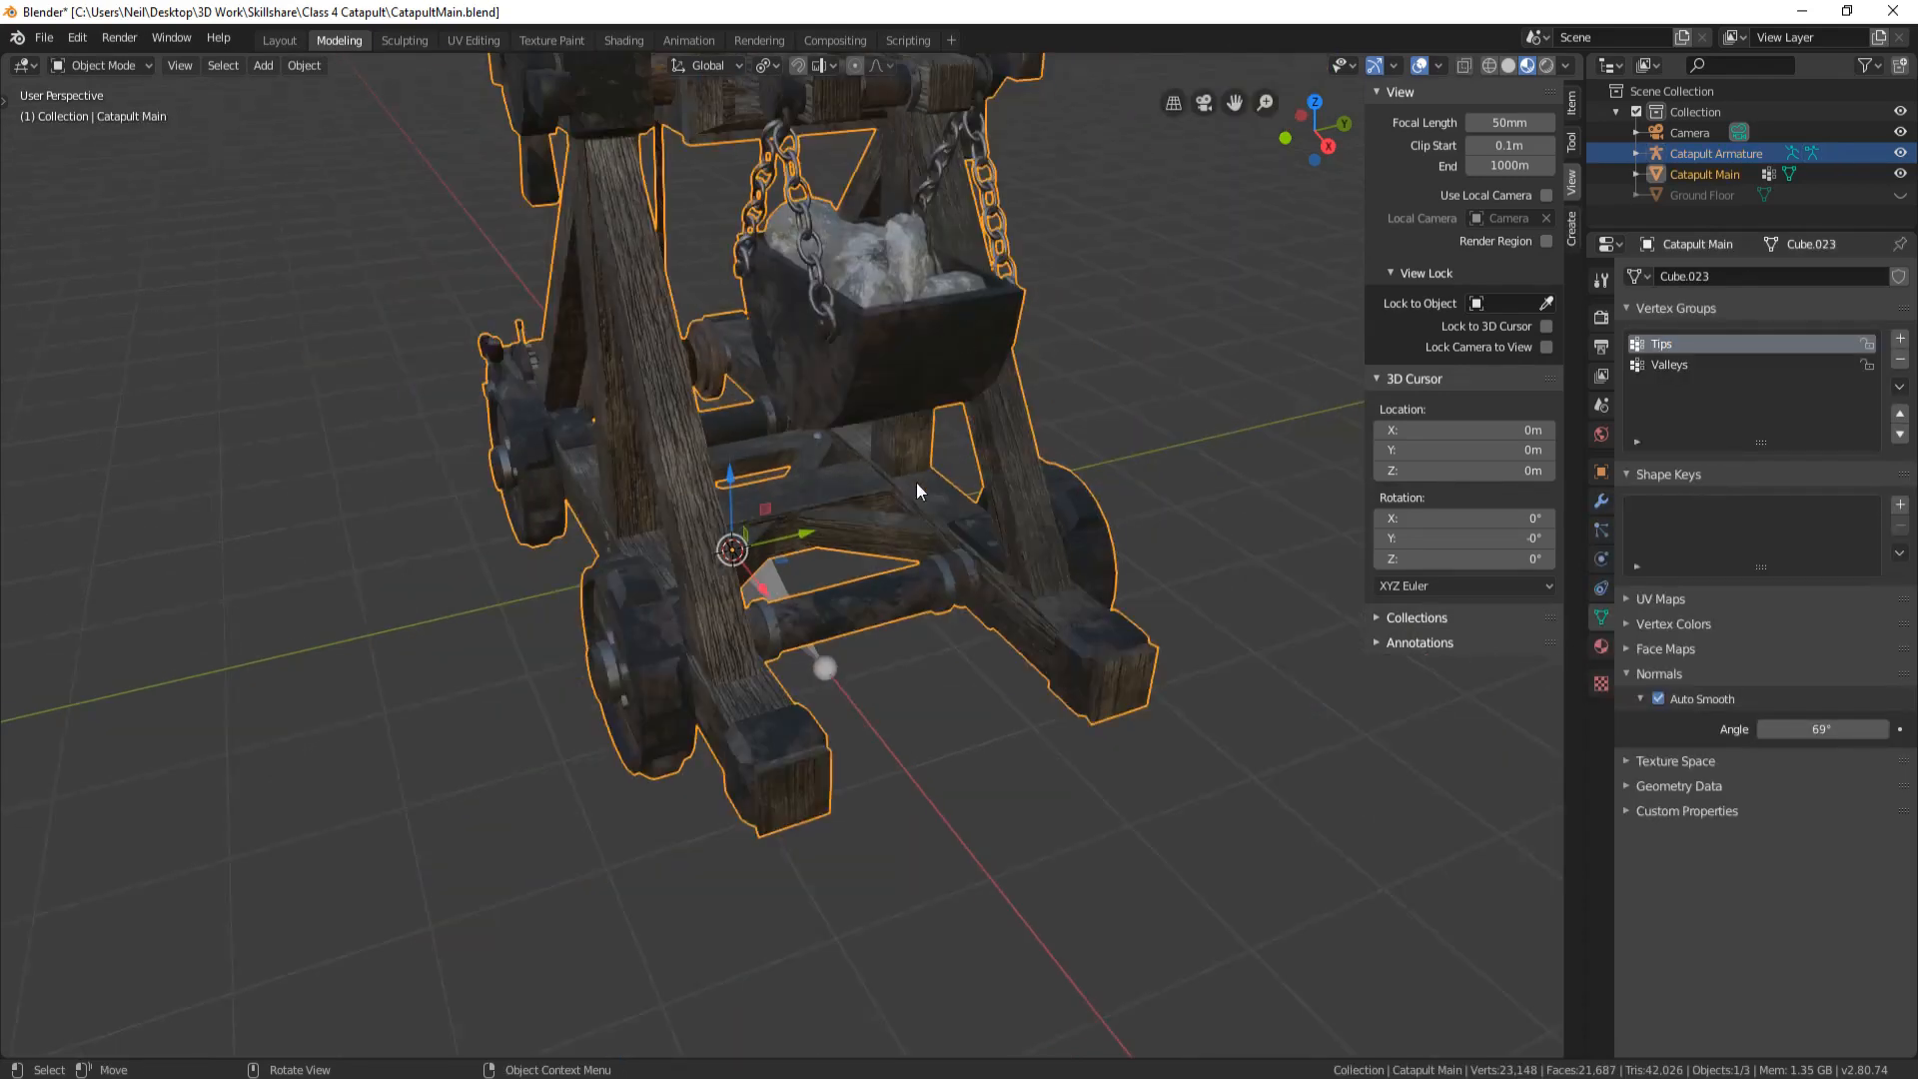
key("Tab")
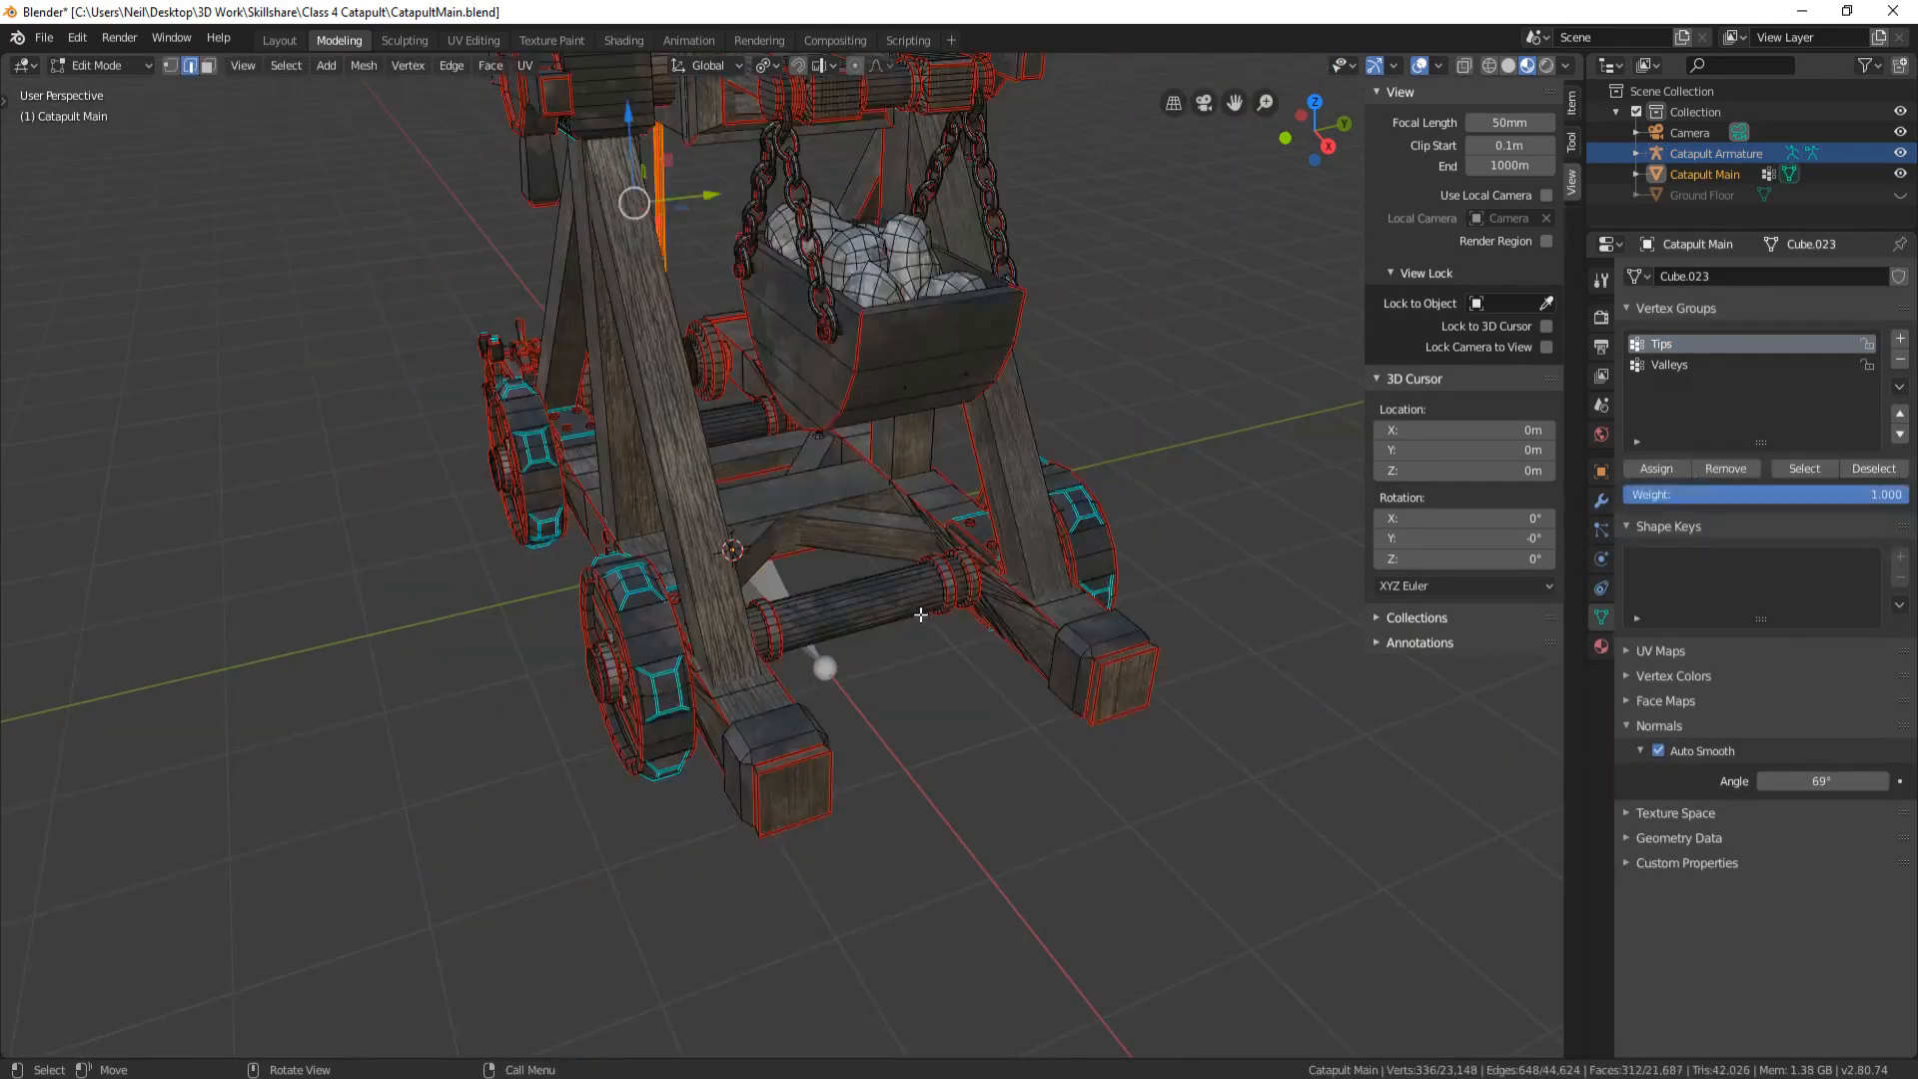
scroll(929, 629, "up", 5)
left_click(982, 687)
key("ctrl+l")
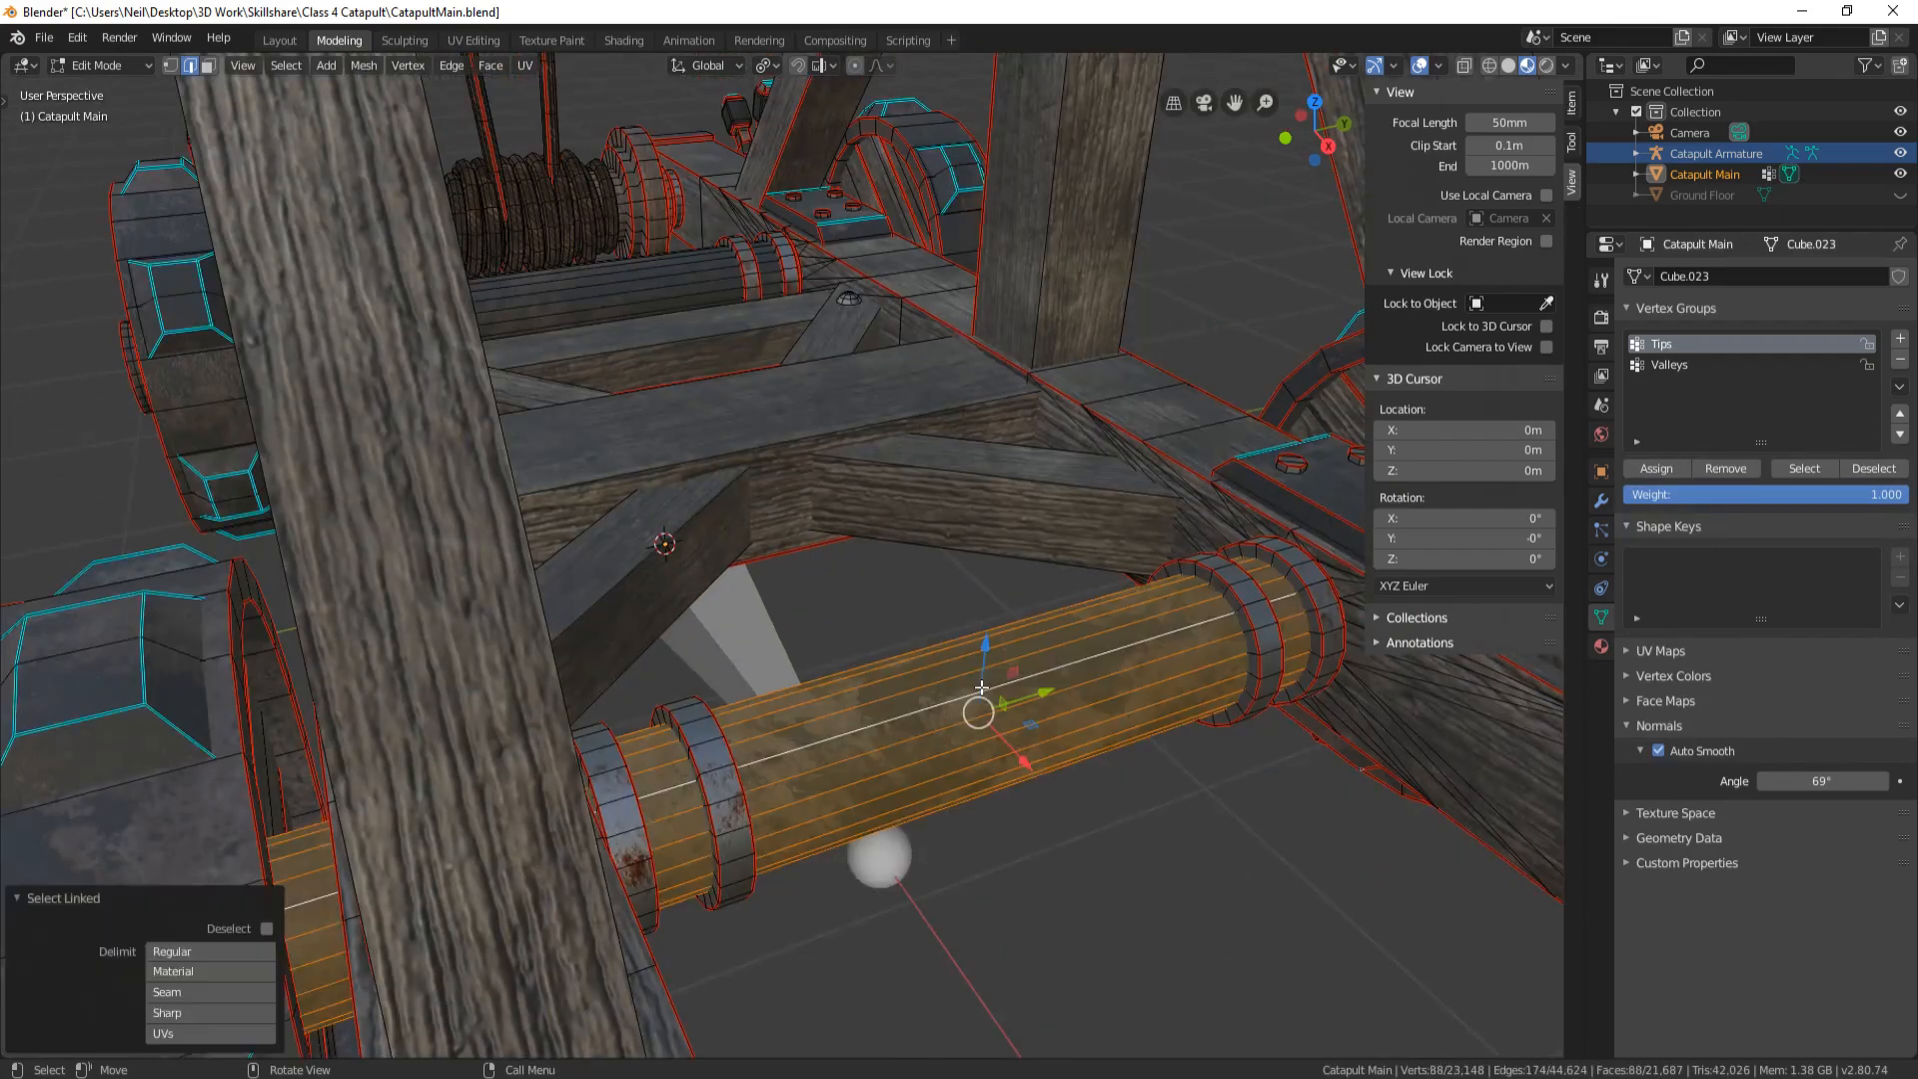
key("shift+s")
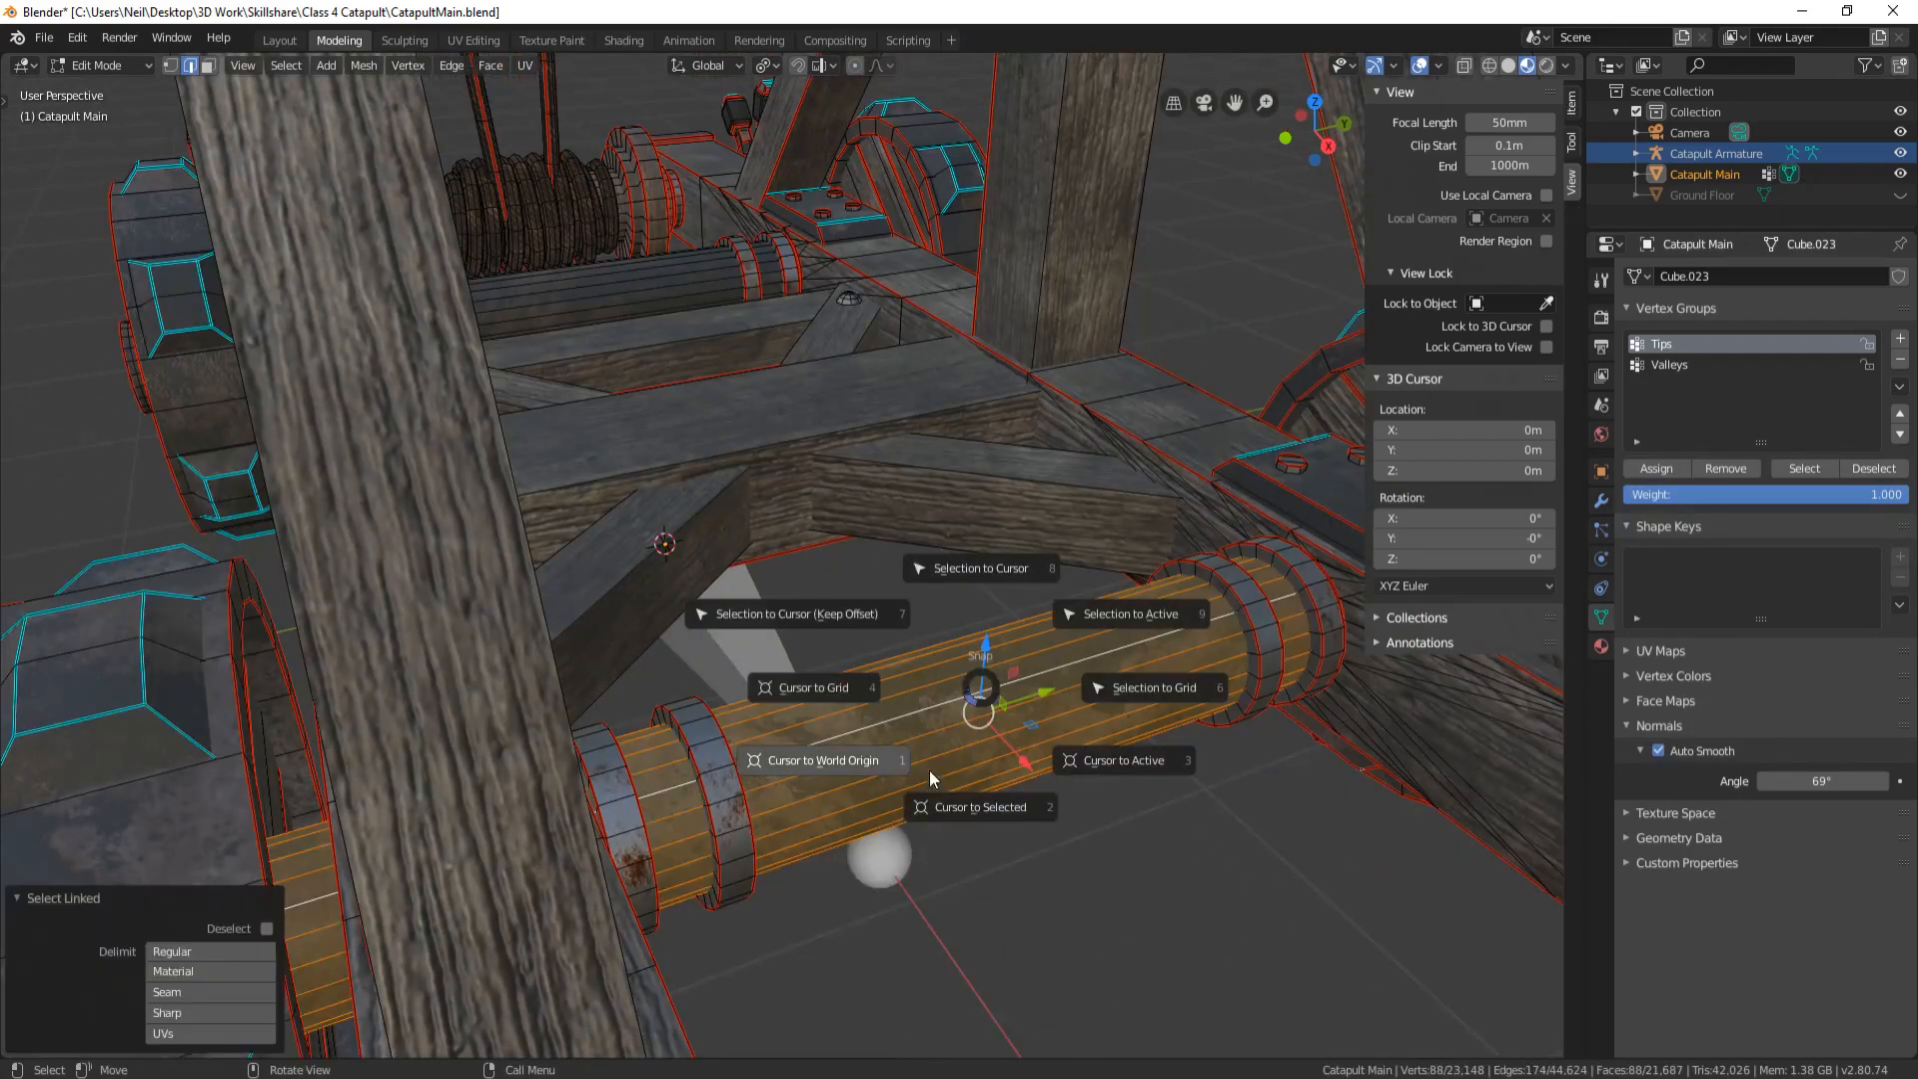
left_click(980, 808)
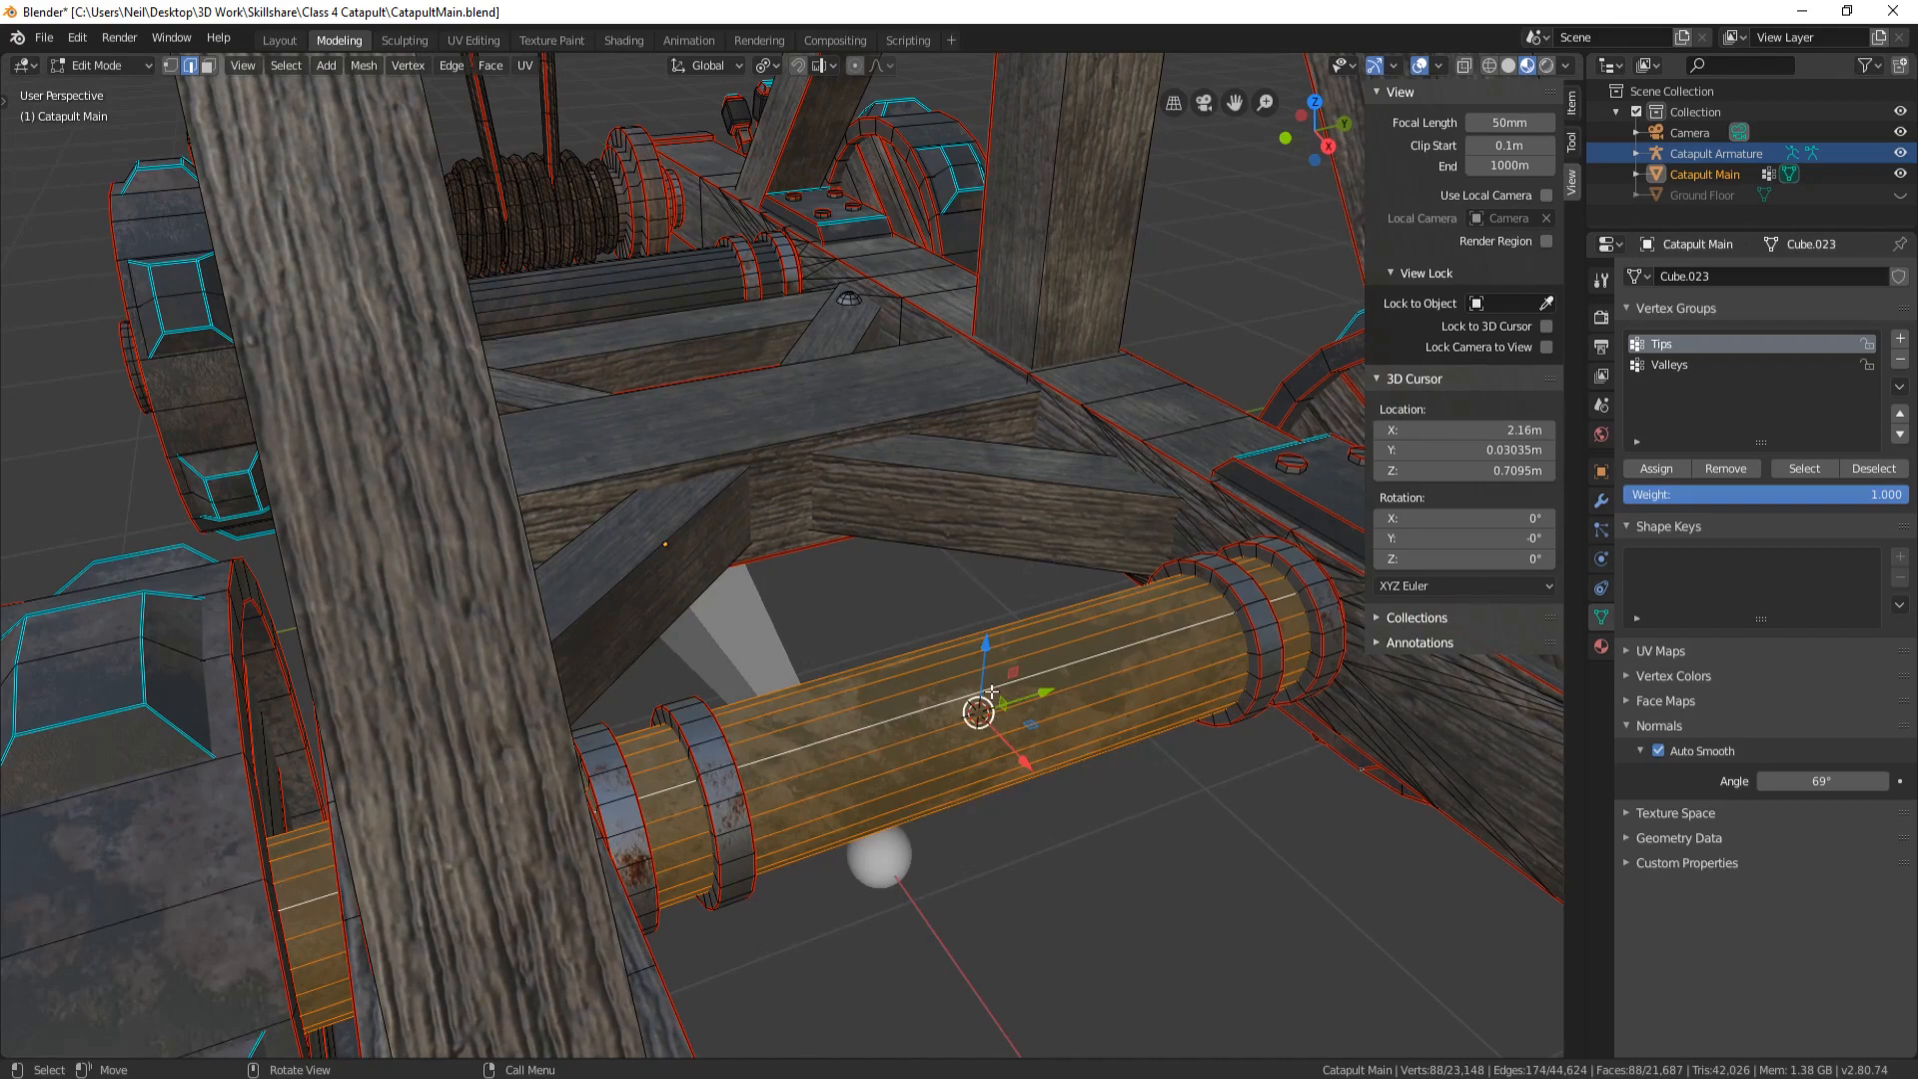
Add a new armature at the 3D cursor in Object Mode and rotate it 90° around the global X axis
key("Tab")
key("shift+a")
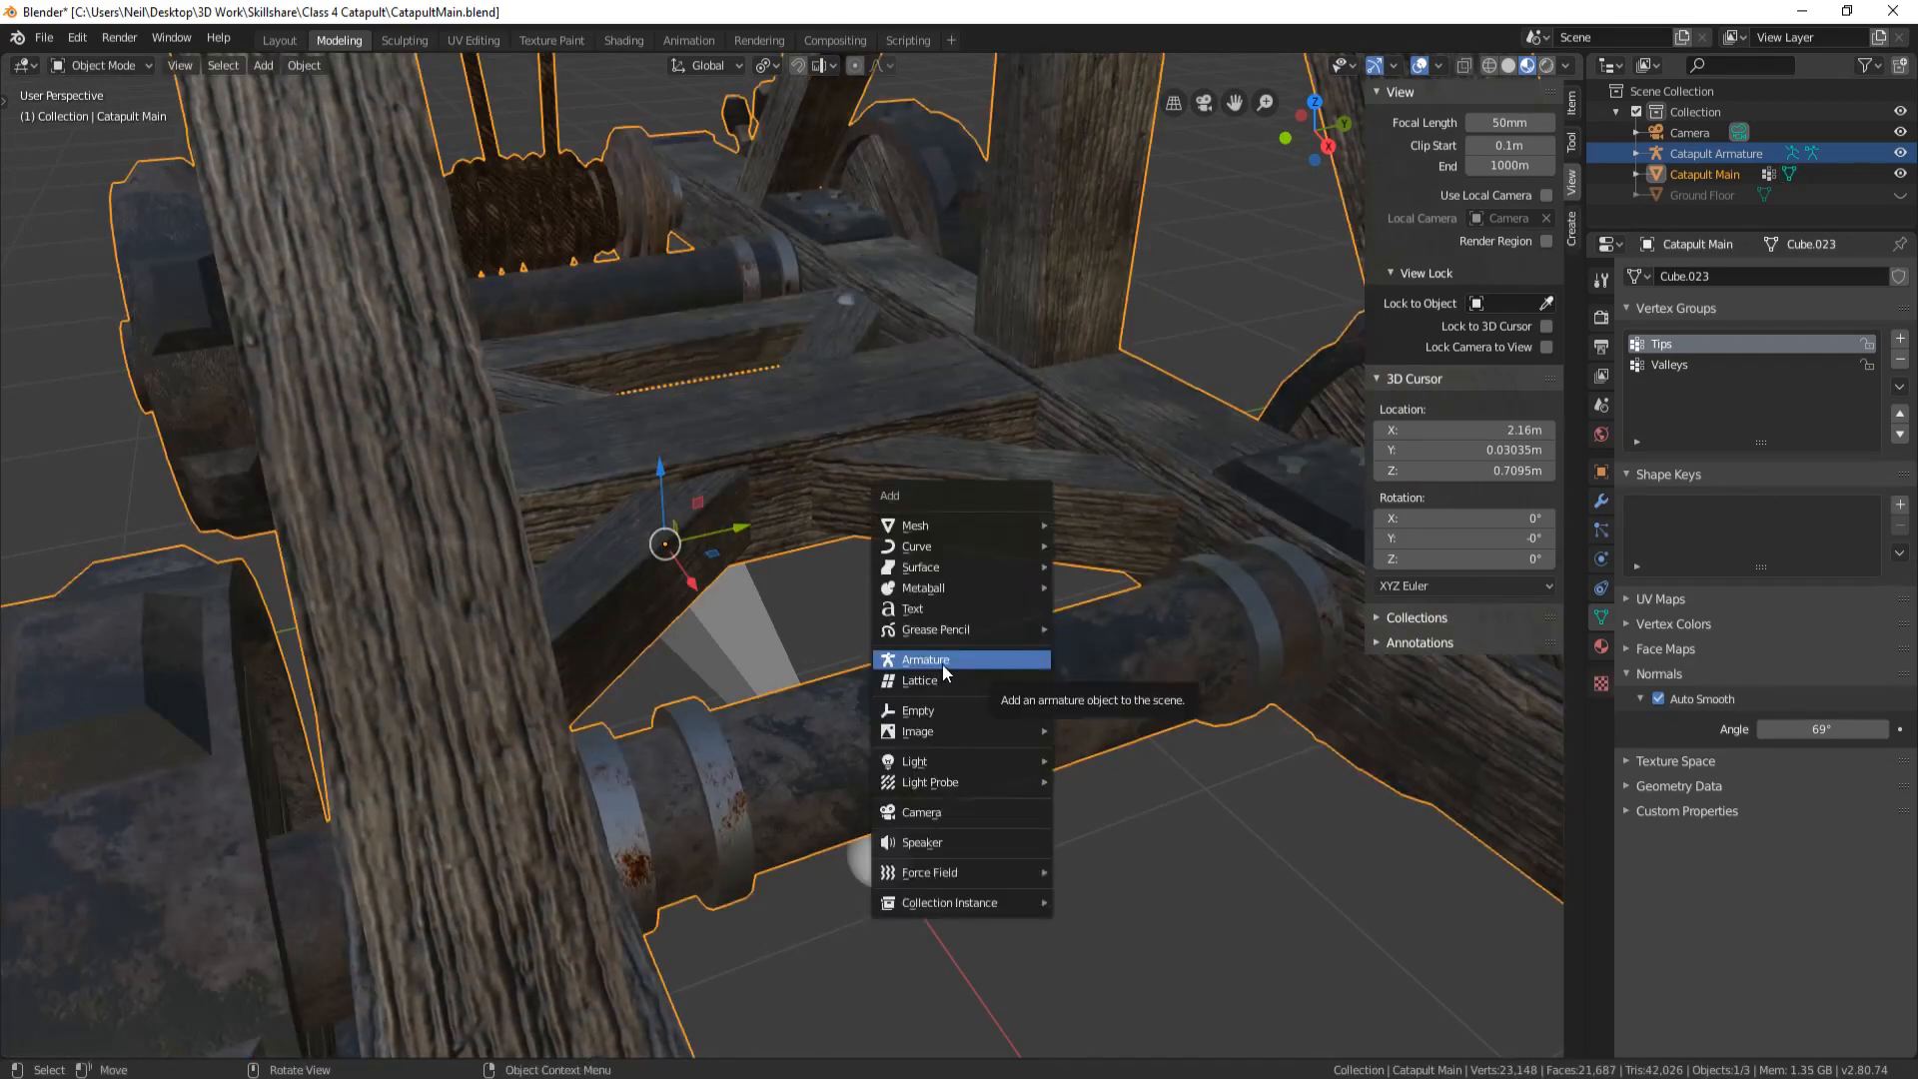
left_click(1017, 658)
scroll(991, 651, "down", 6)
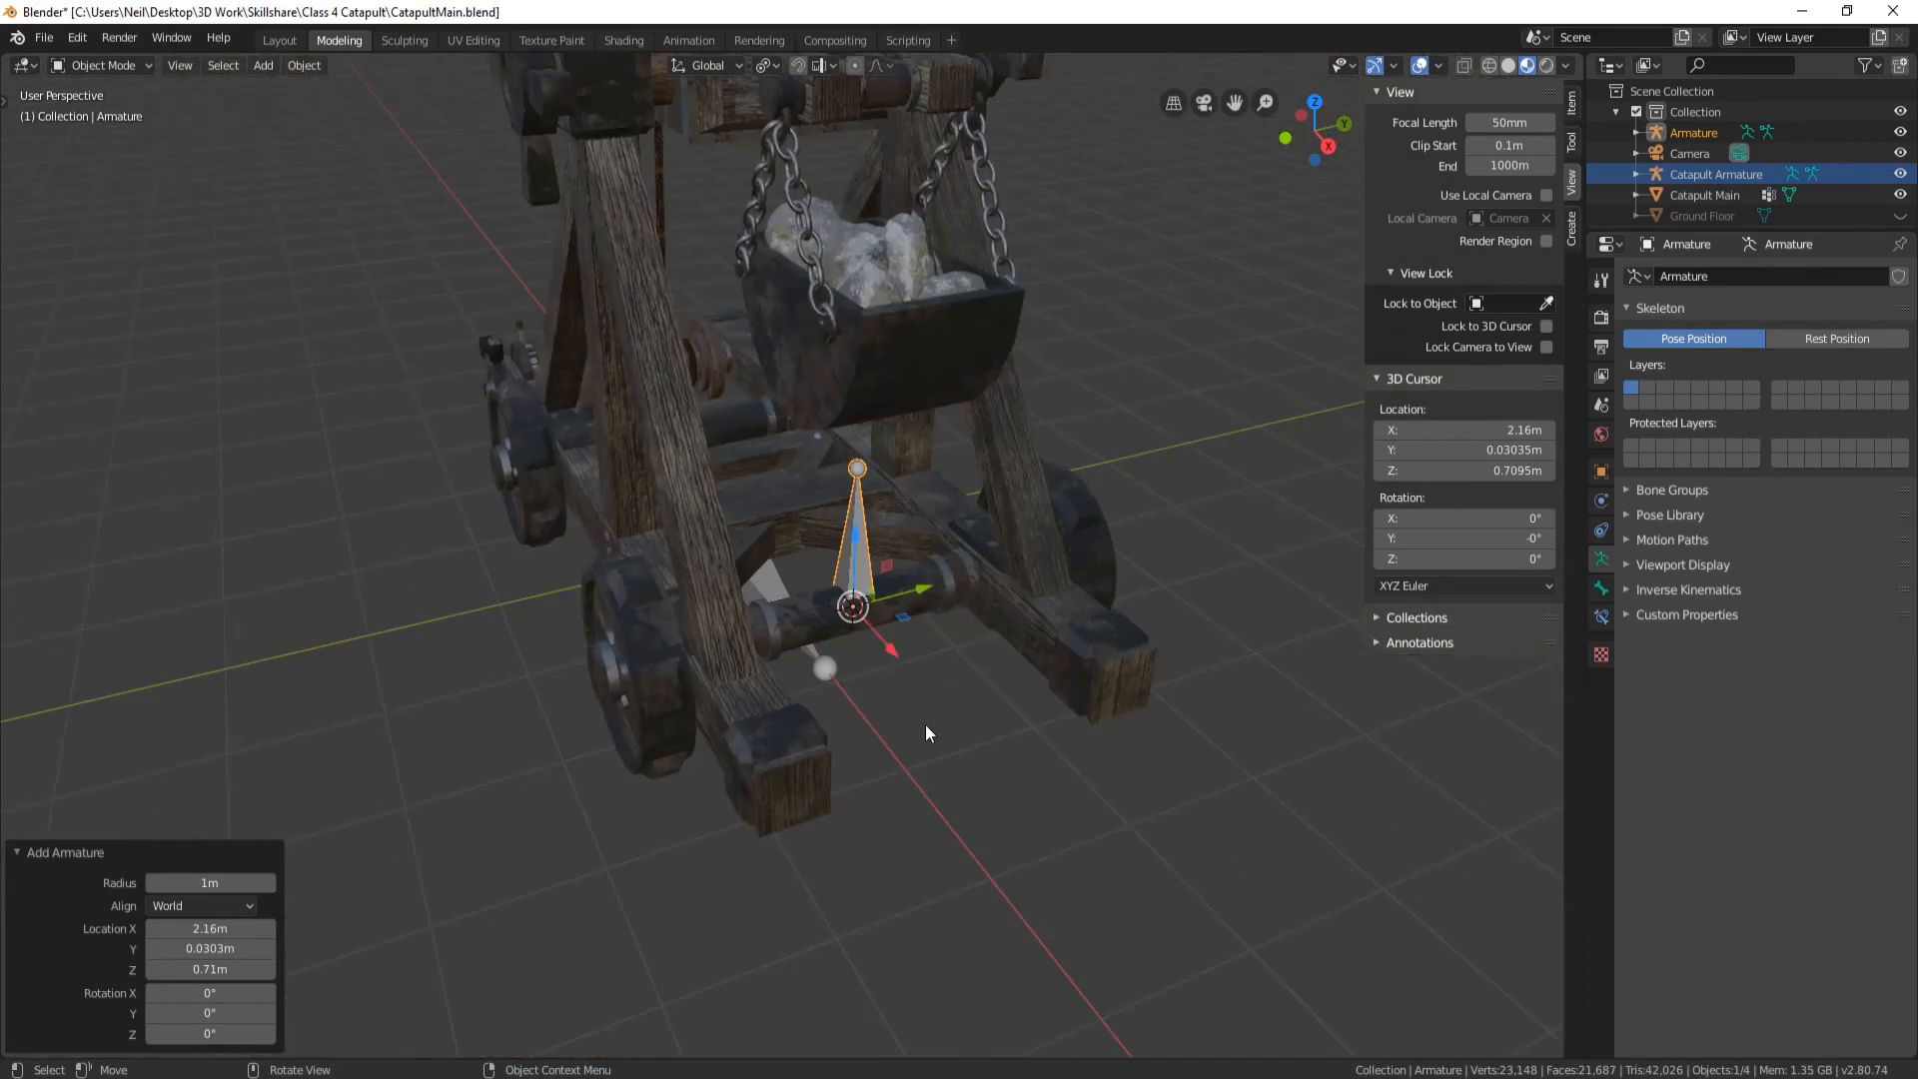
key("r")
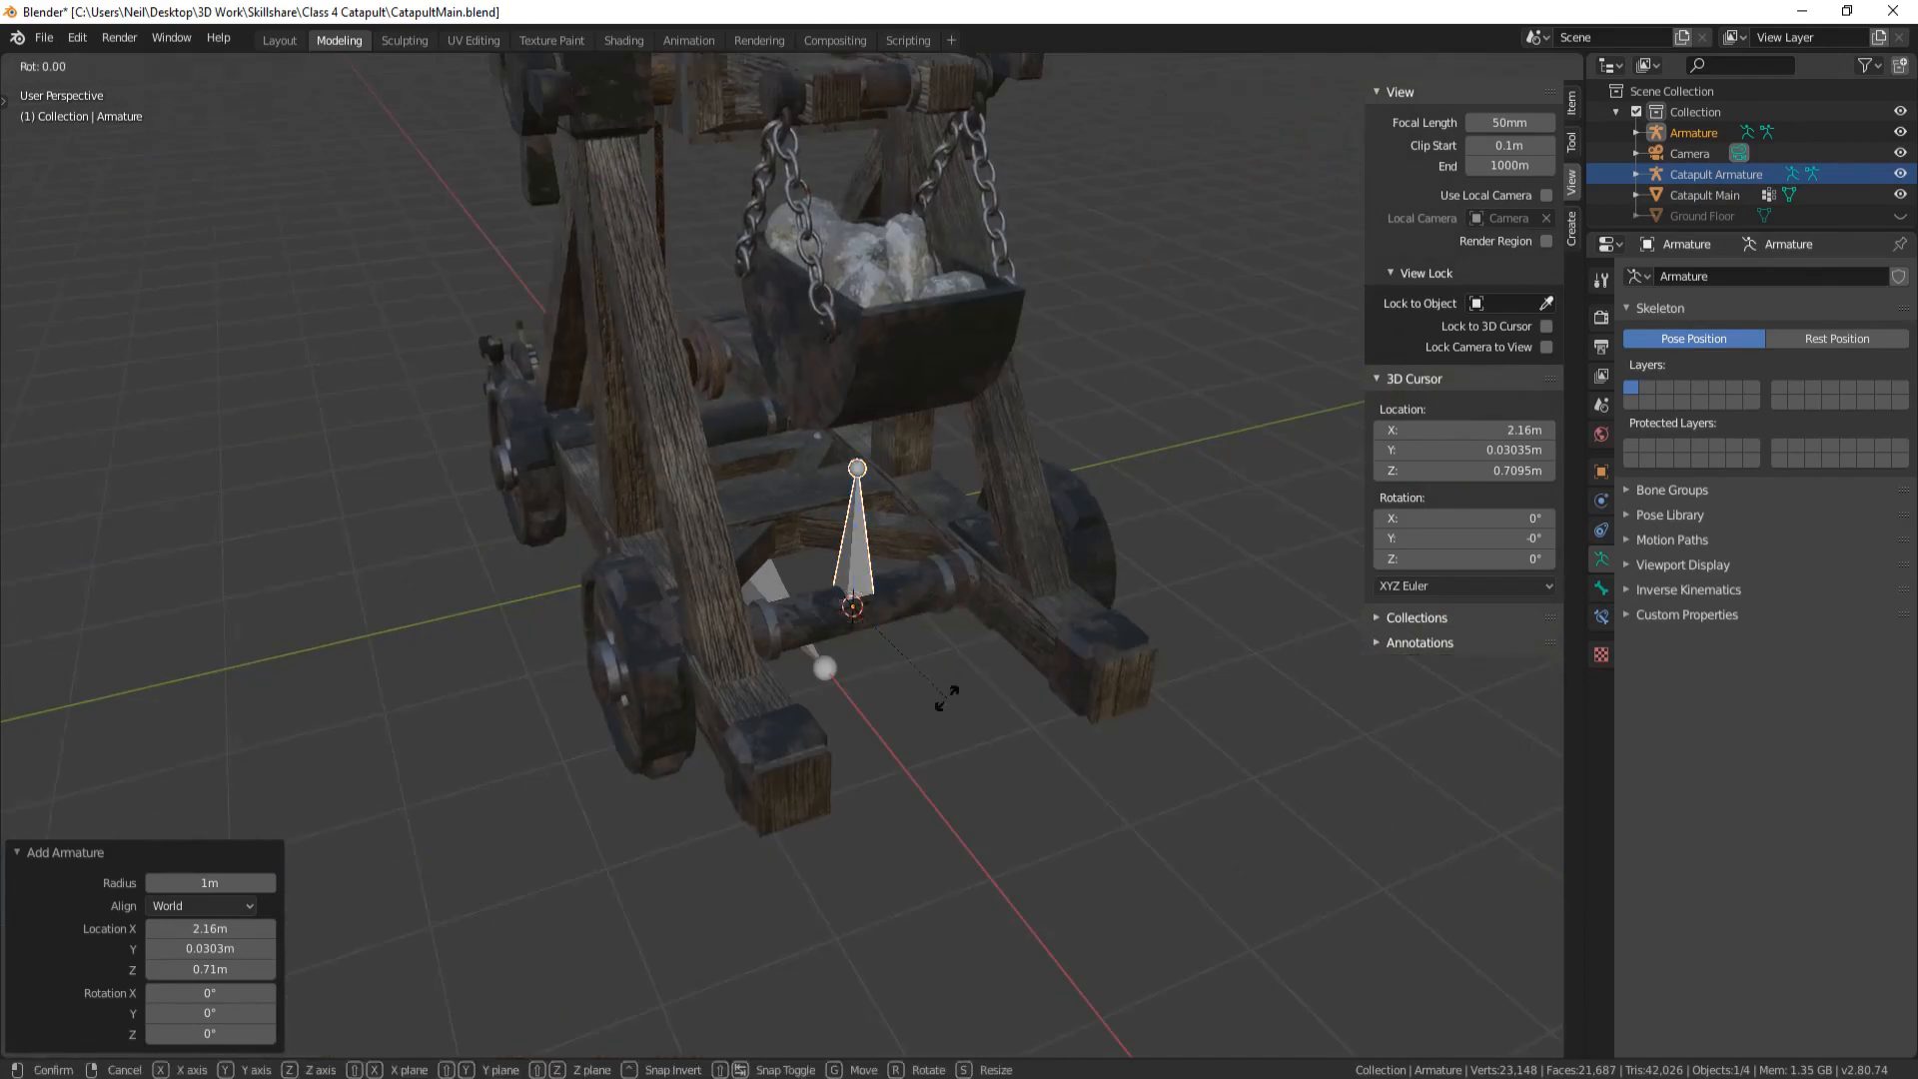
type("yx90")
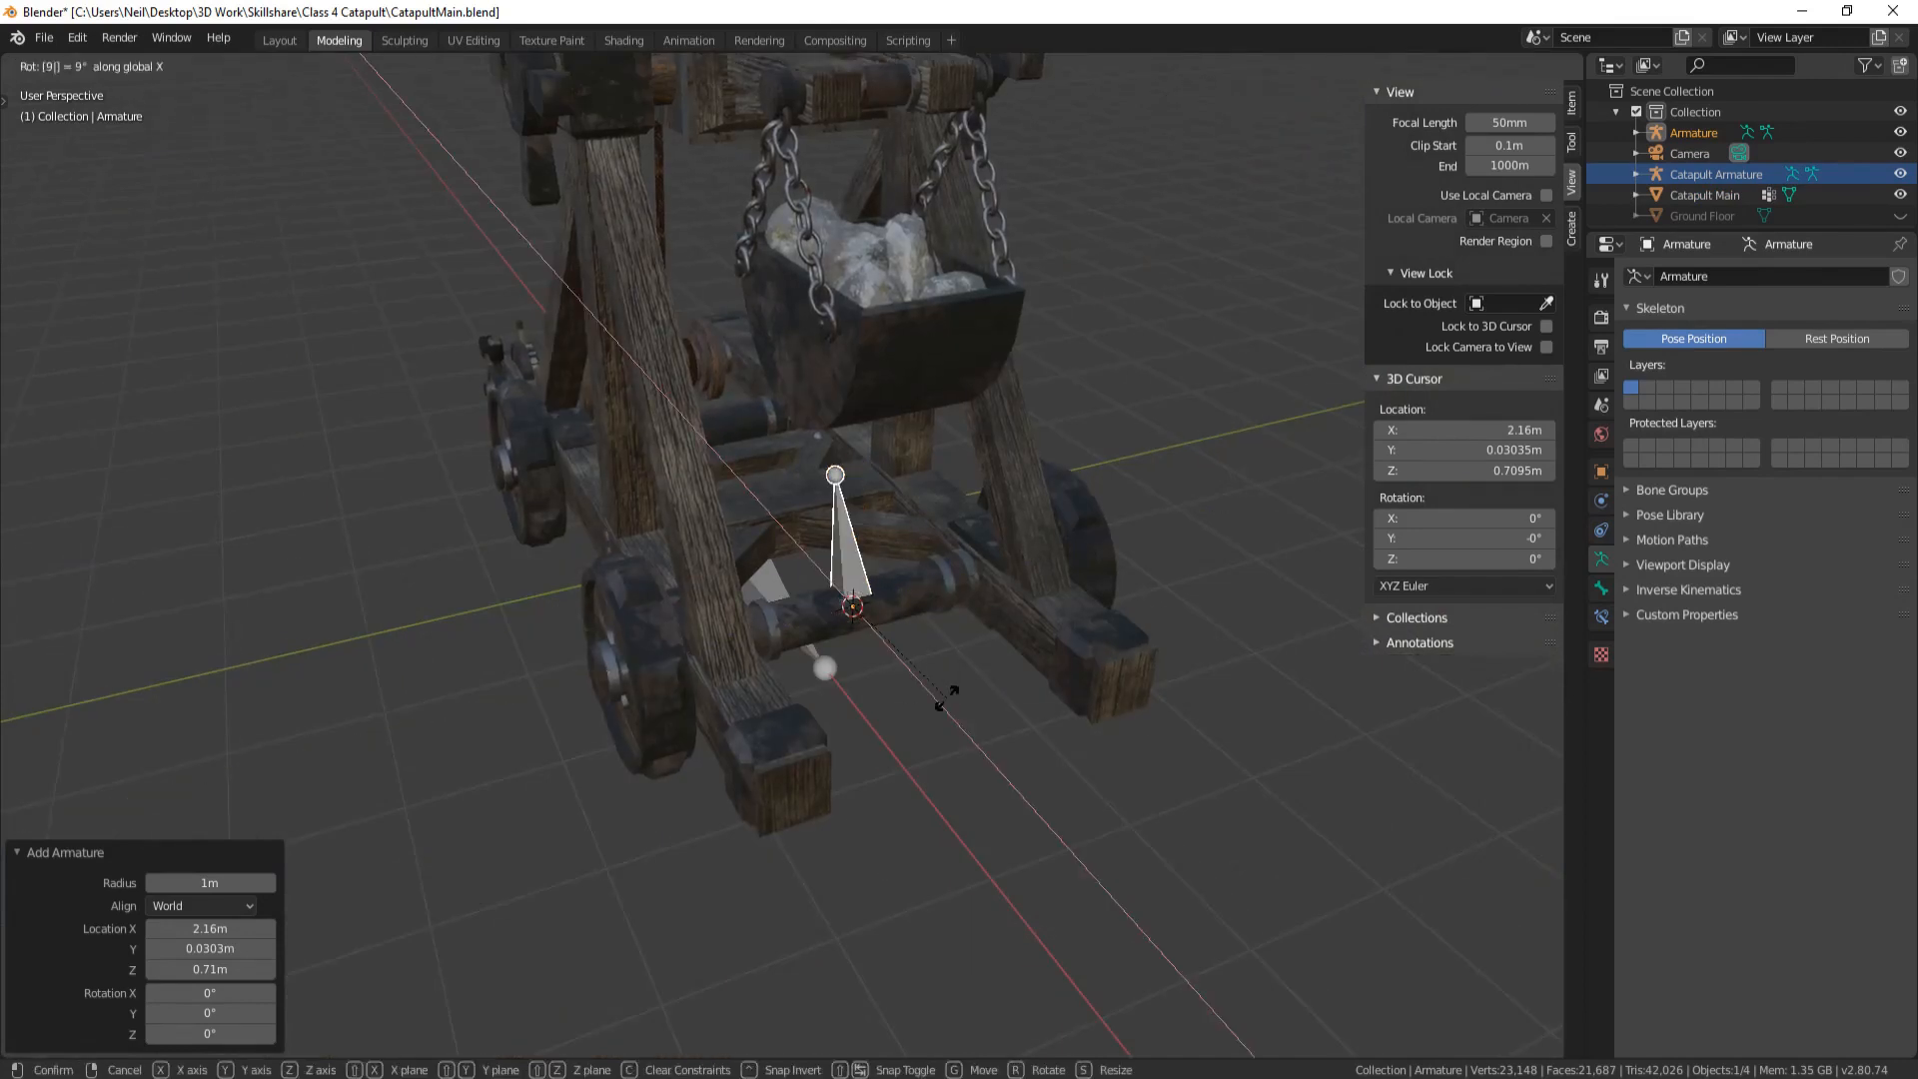
key("Return")
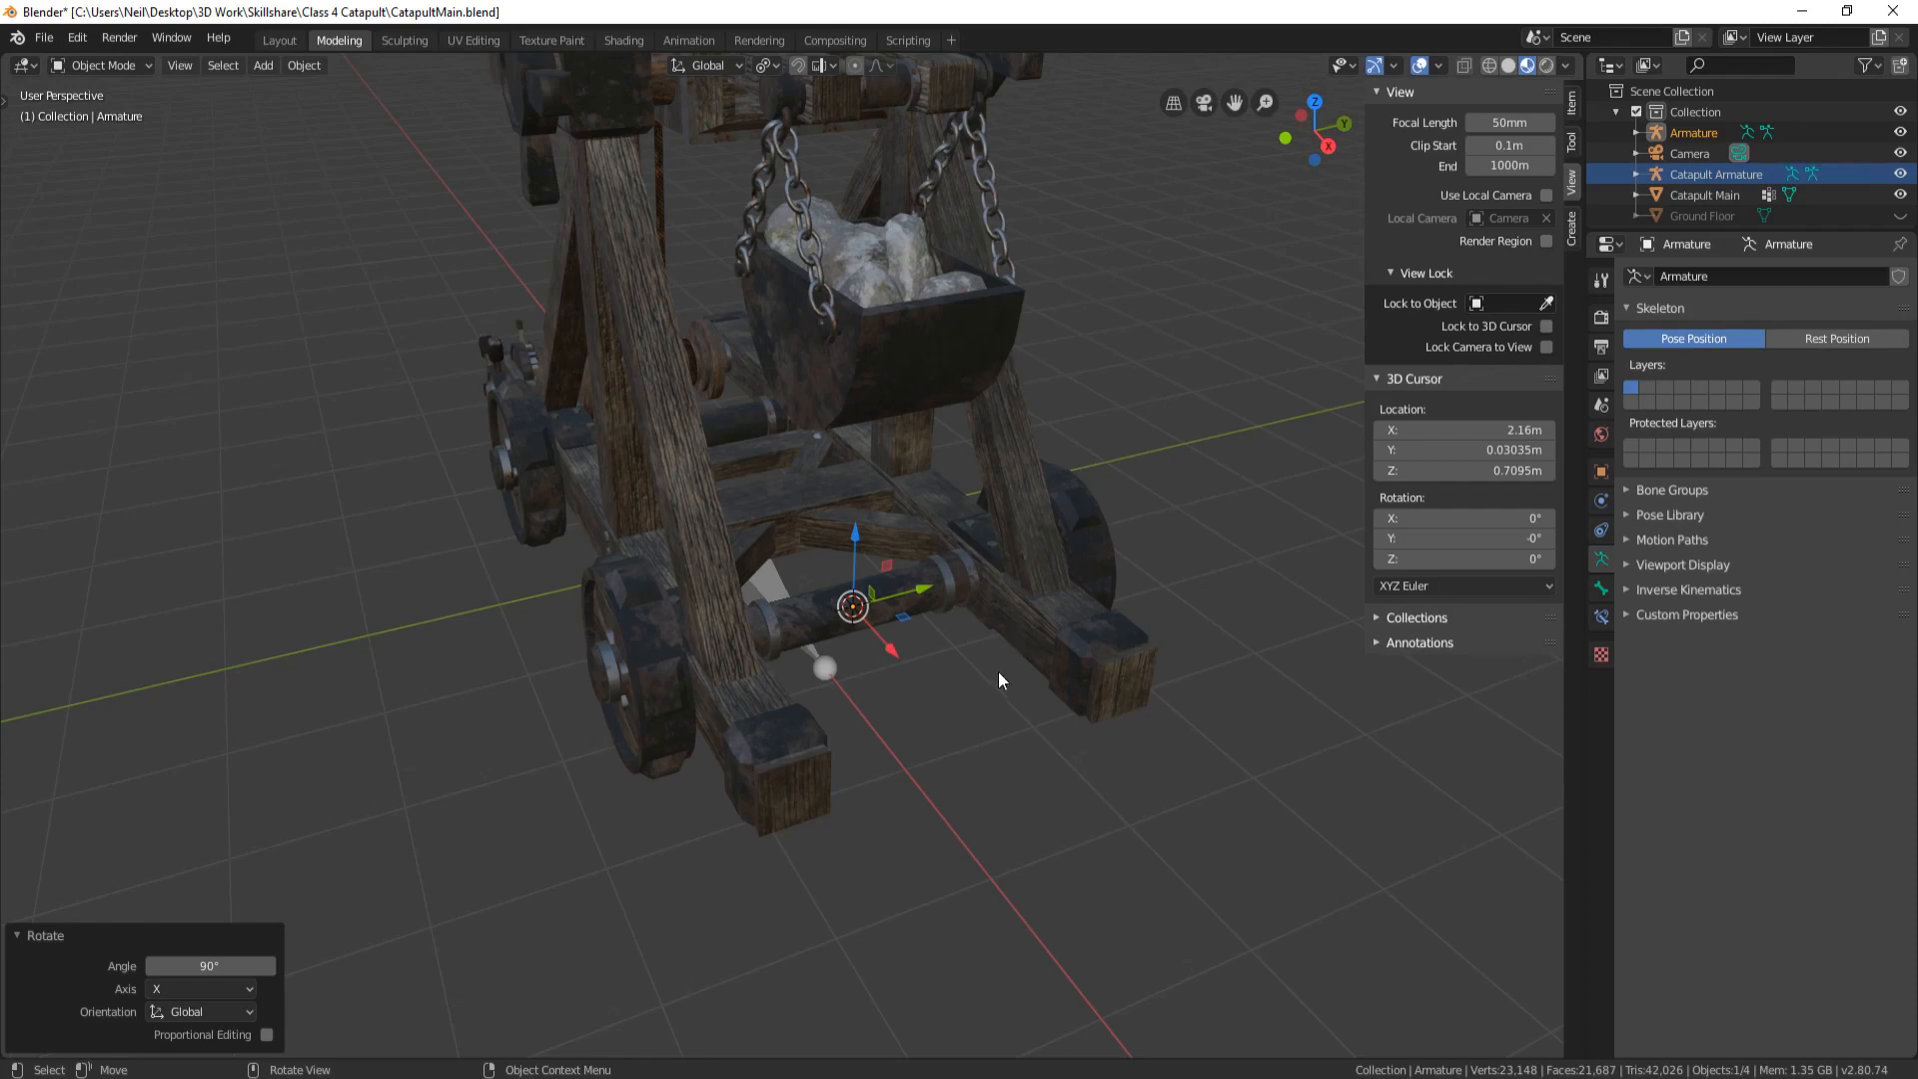
Rename the bone of the new wheel axle armature as "Front Wheel Bone"
left_click(1601, 589)
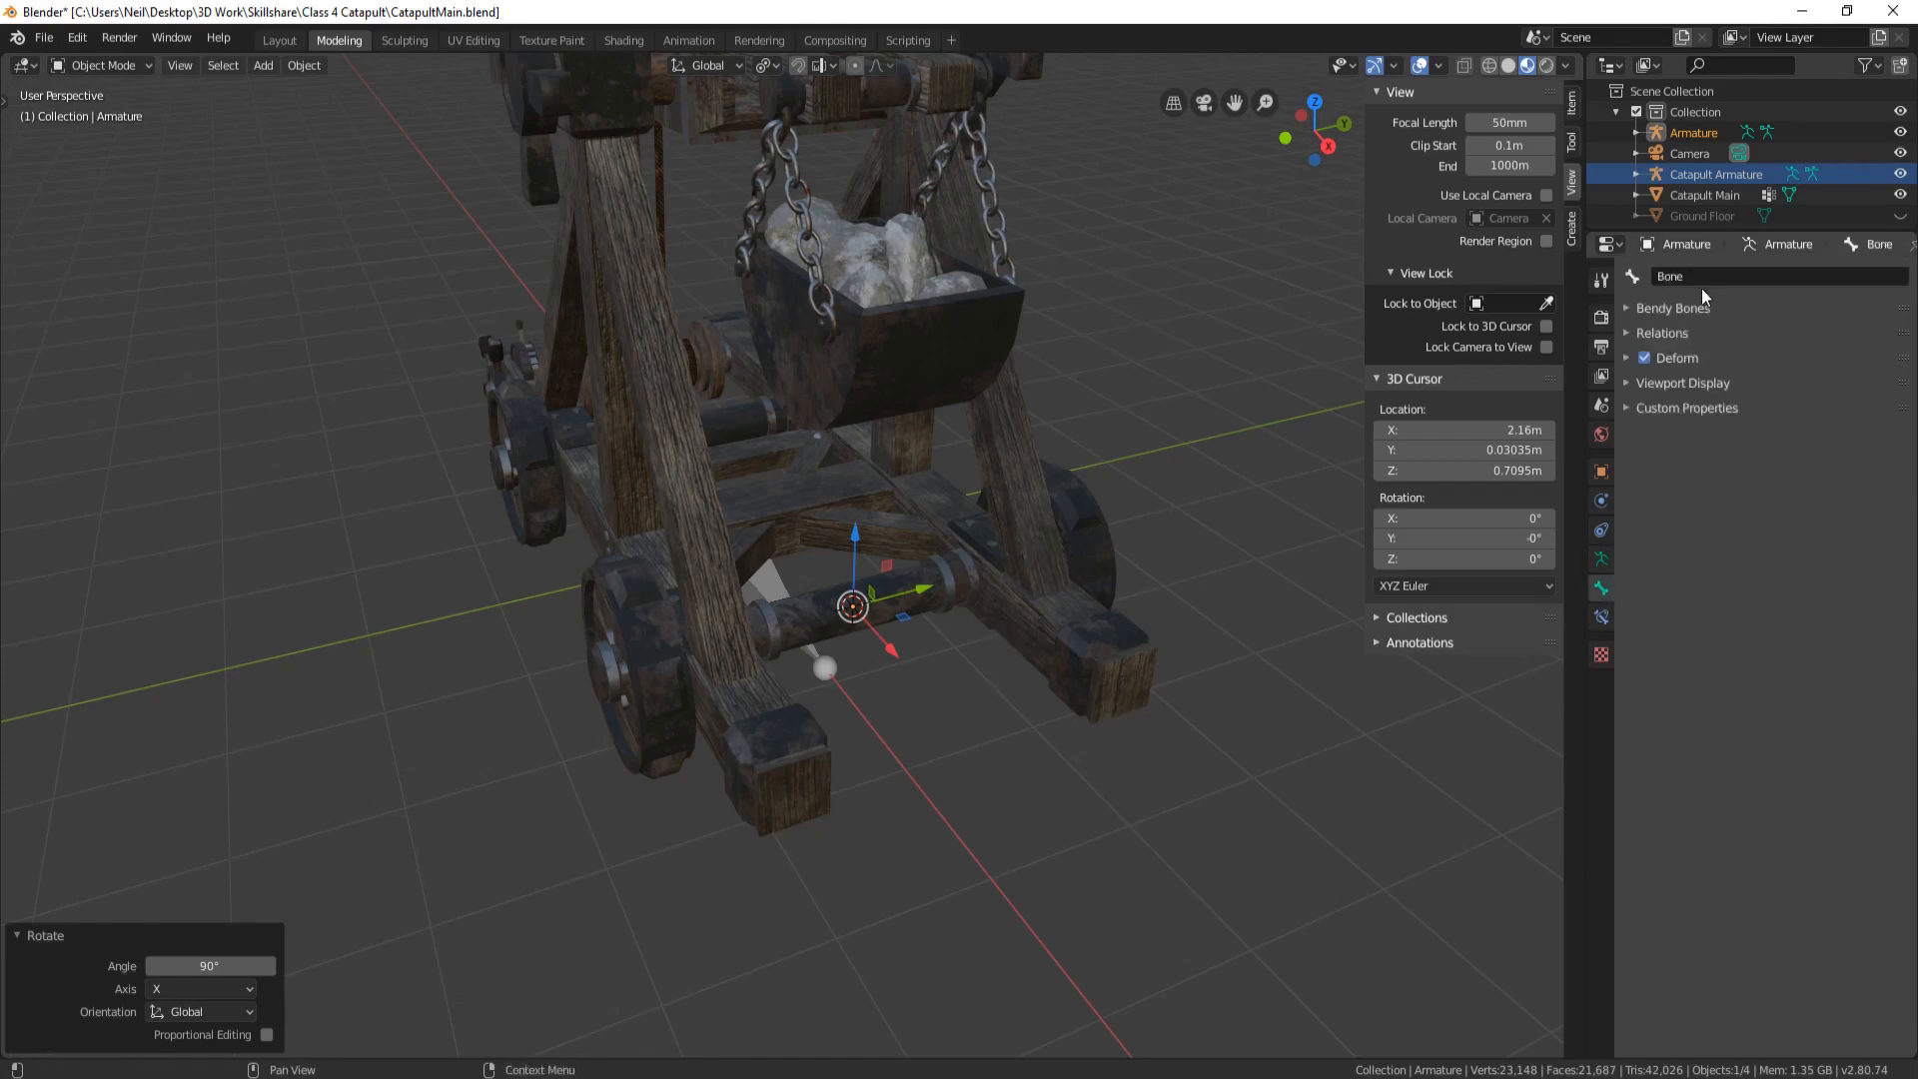
left_click(1760, 280)
type("F")
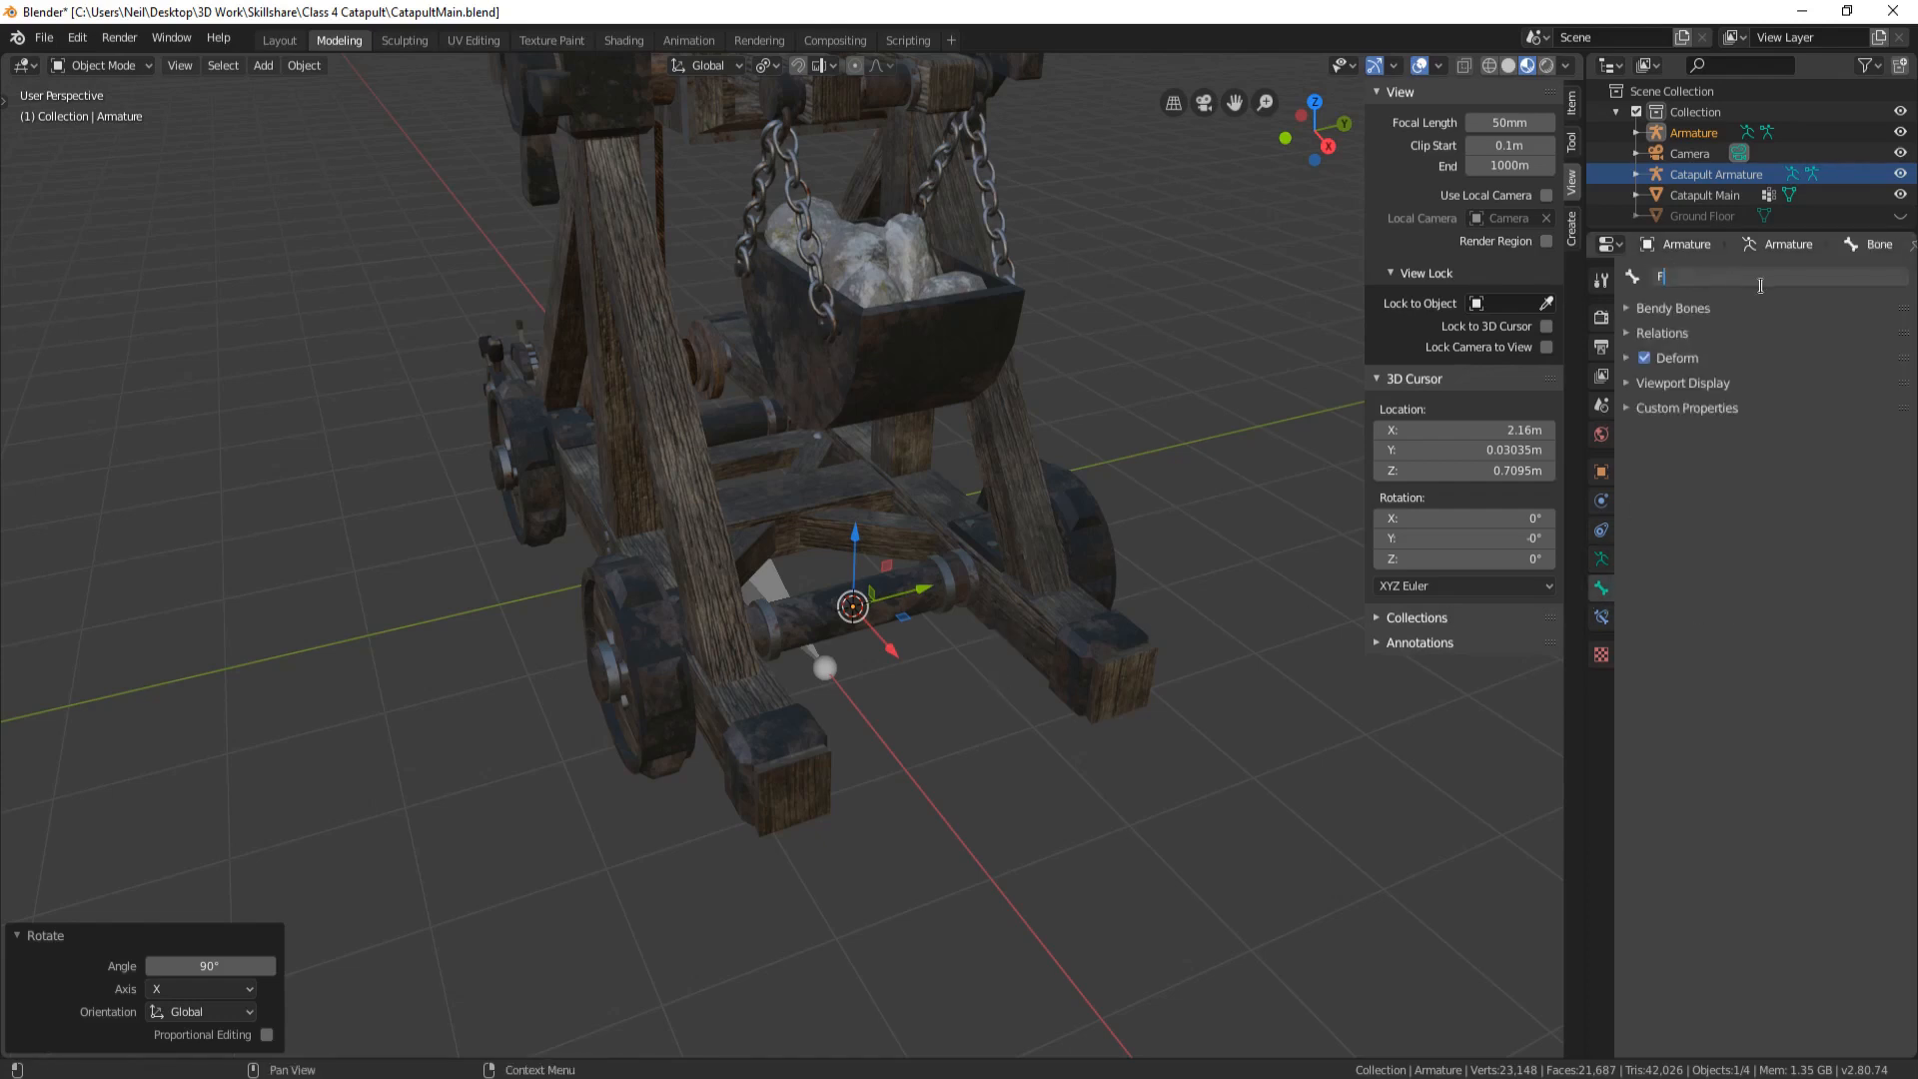
type("ront Wheel Bone")
key("Return")
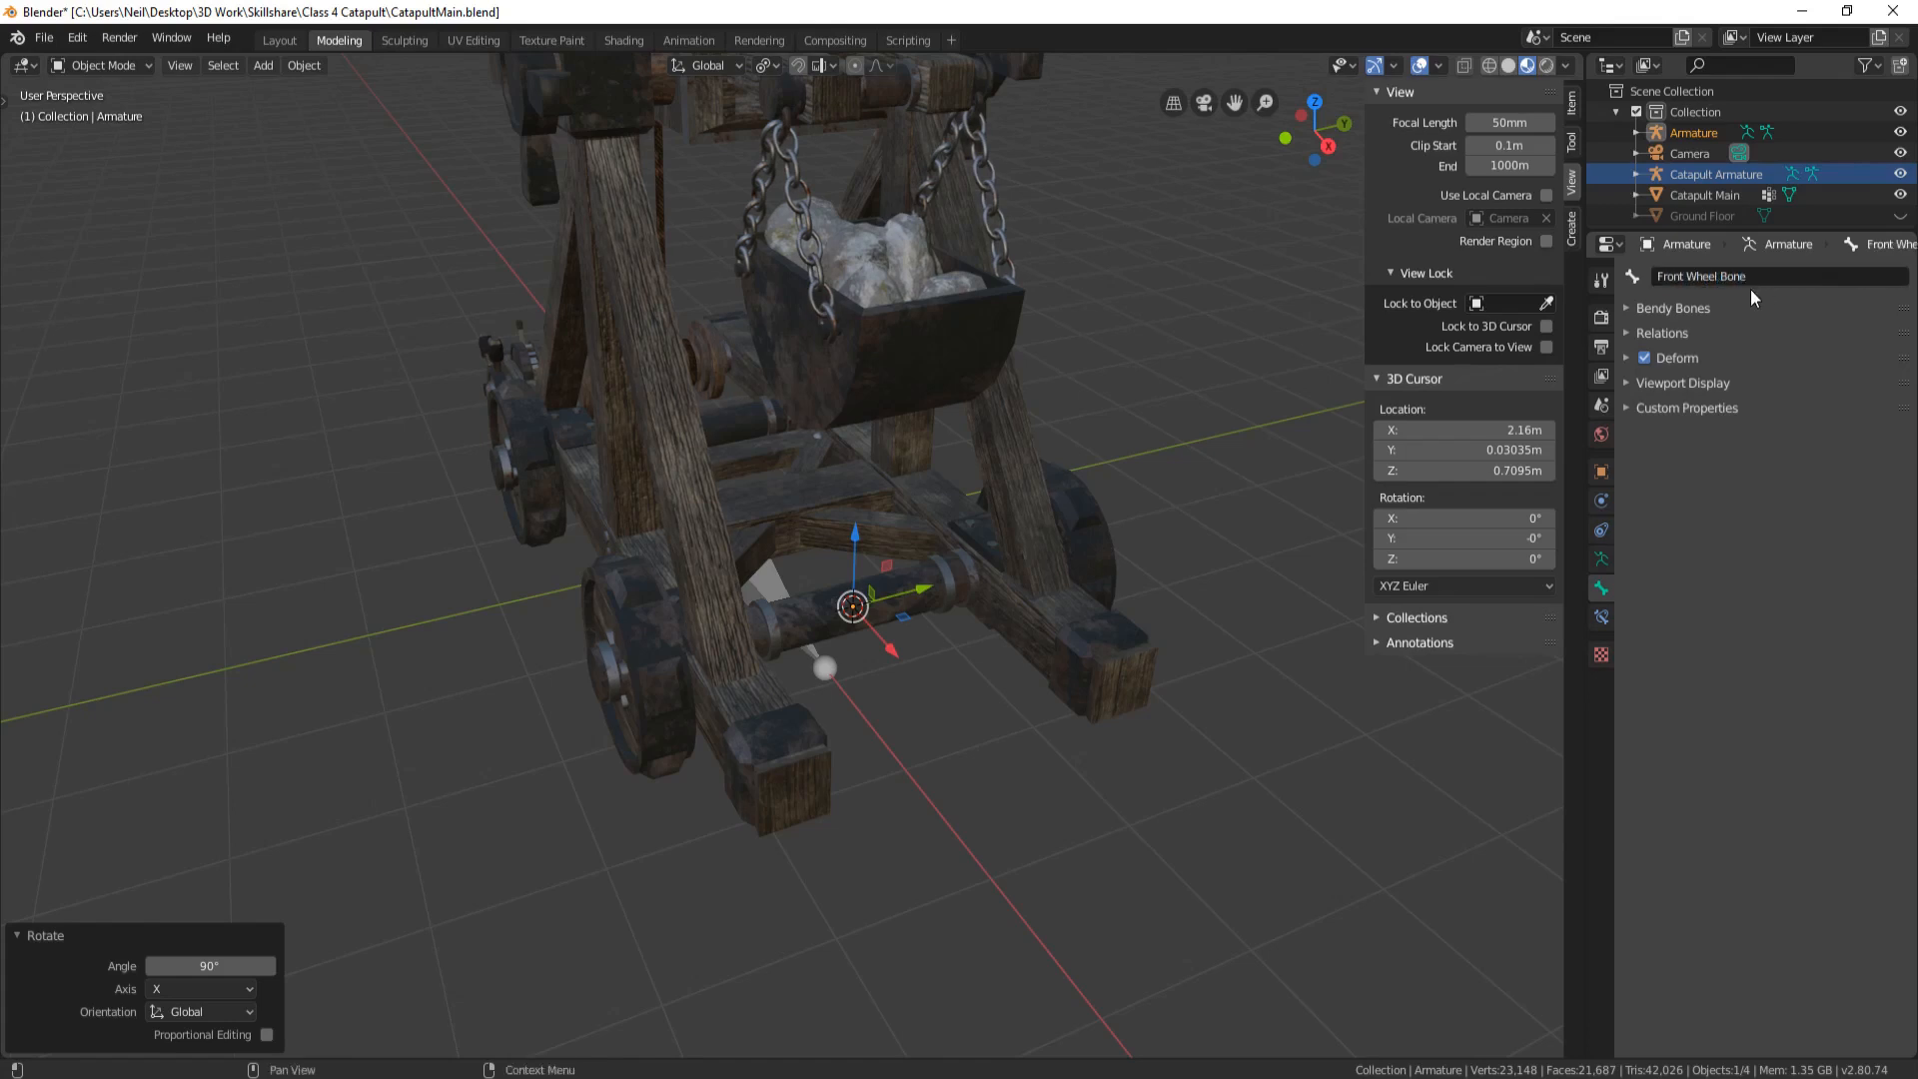
Select all linked geometry of the rear wheel axle in Catapult Main and snap the 3D cursor to it
left_click(737, 425)
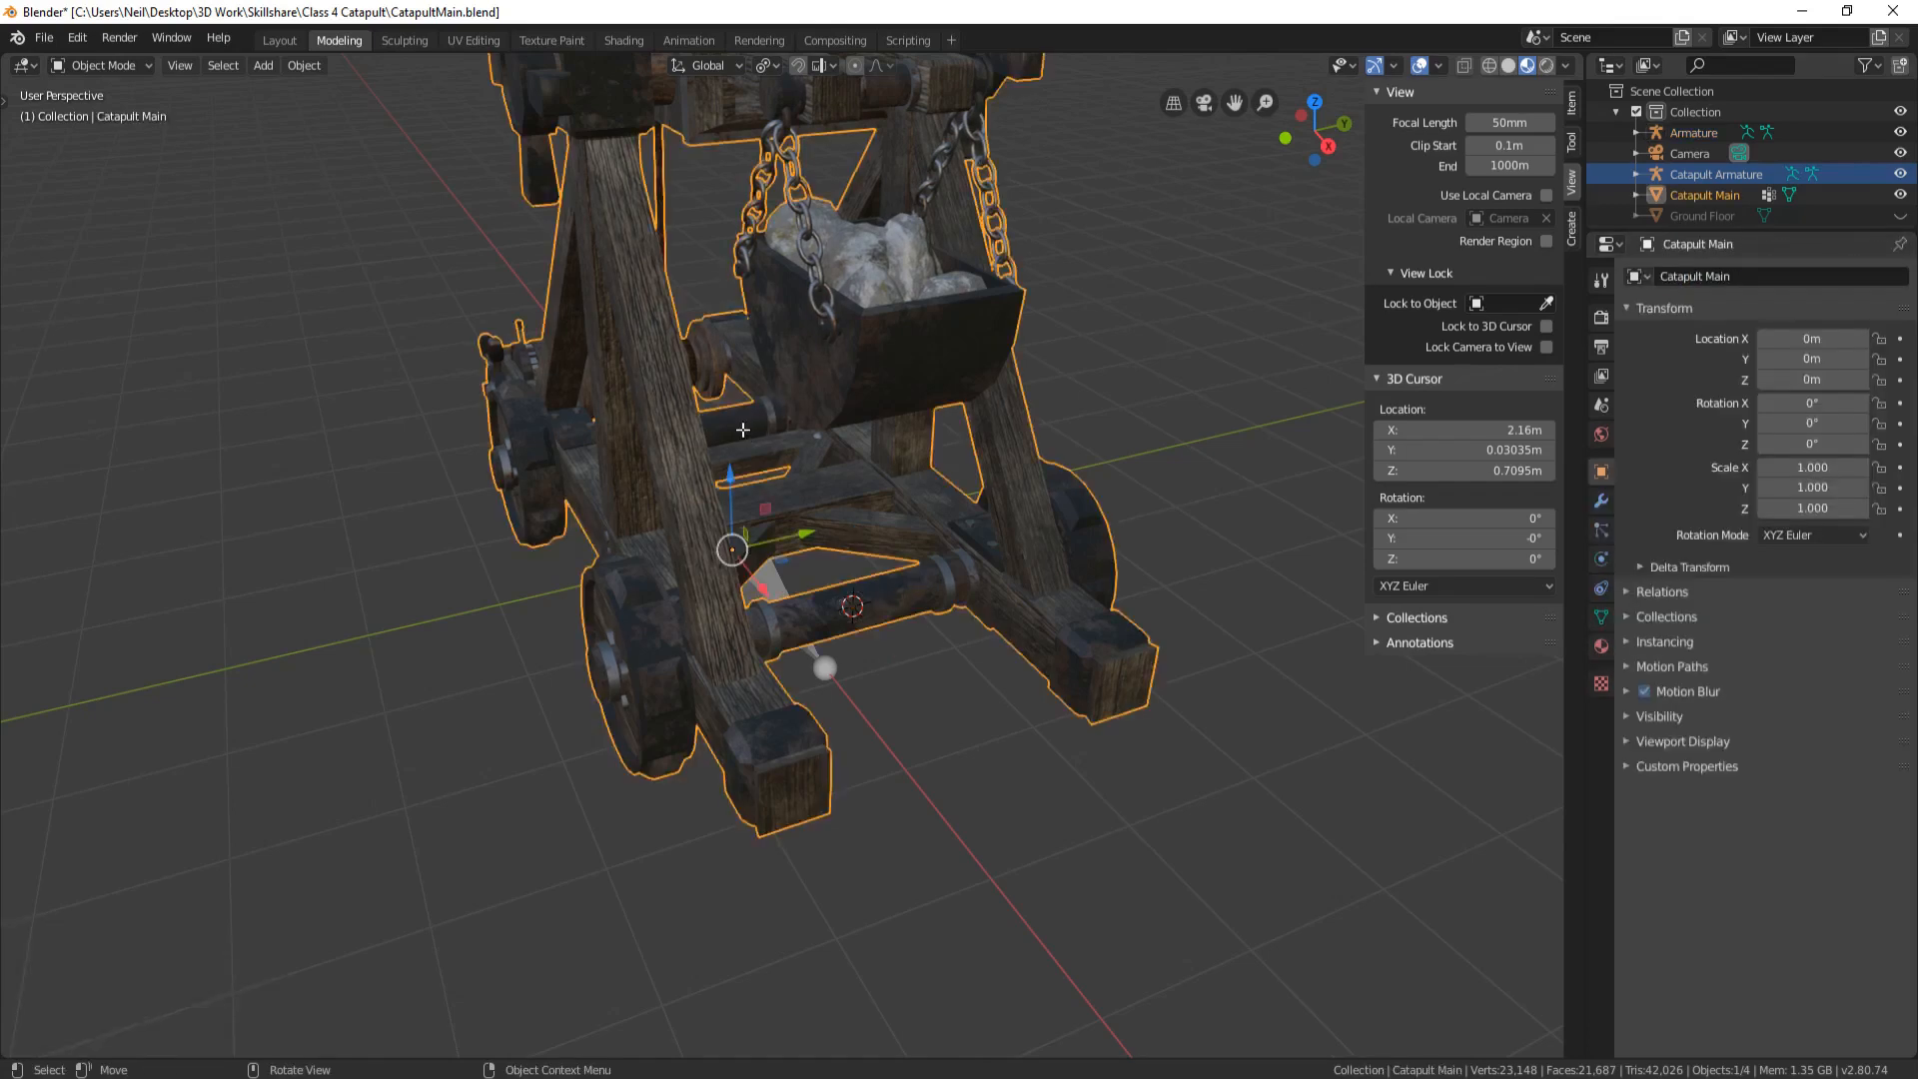
key("Tab")
key("ctrl+l")
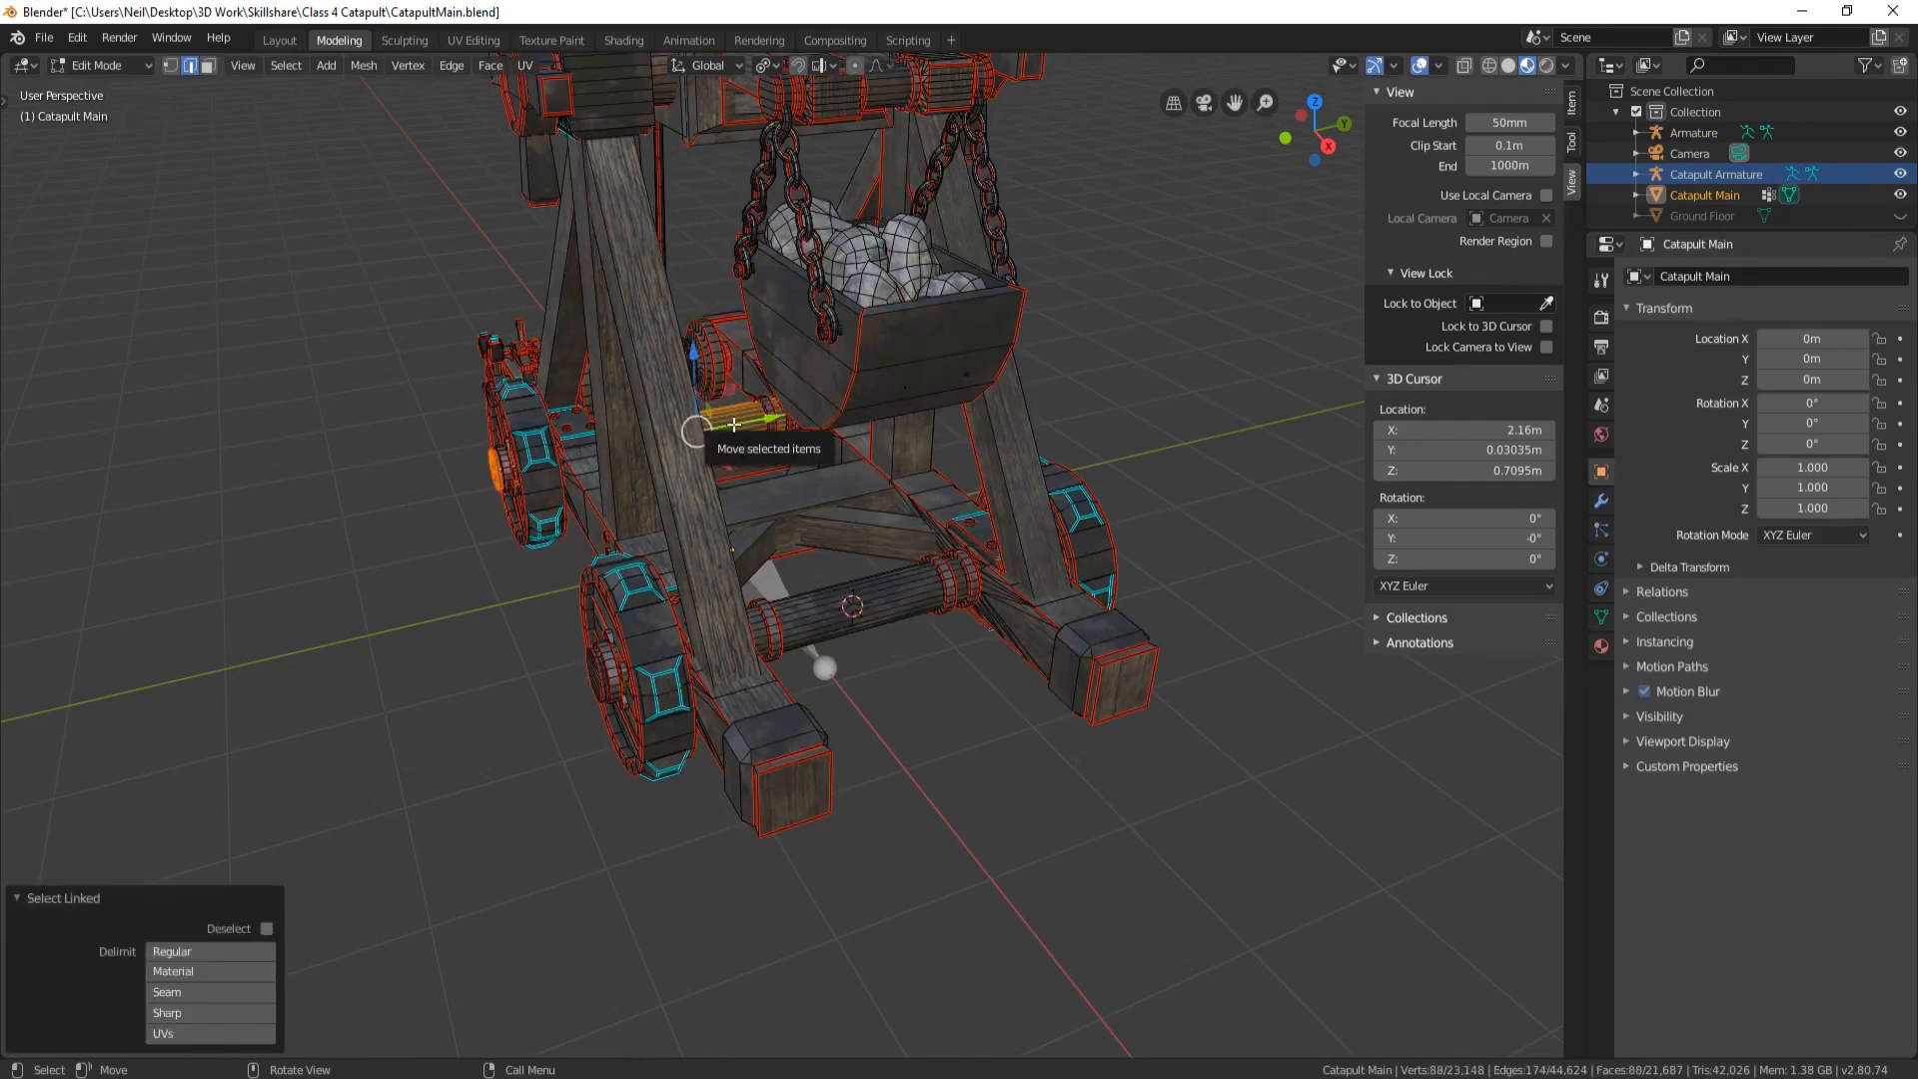
key("shift+s")
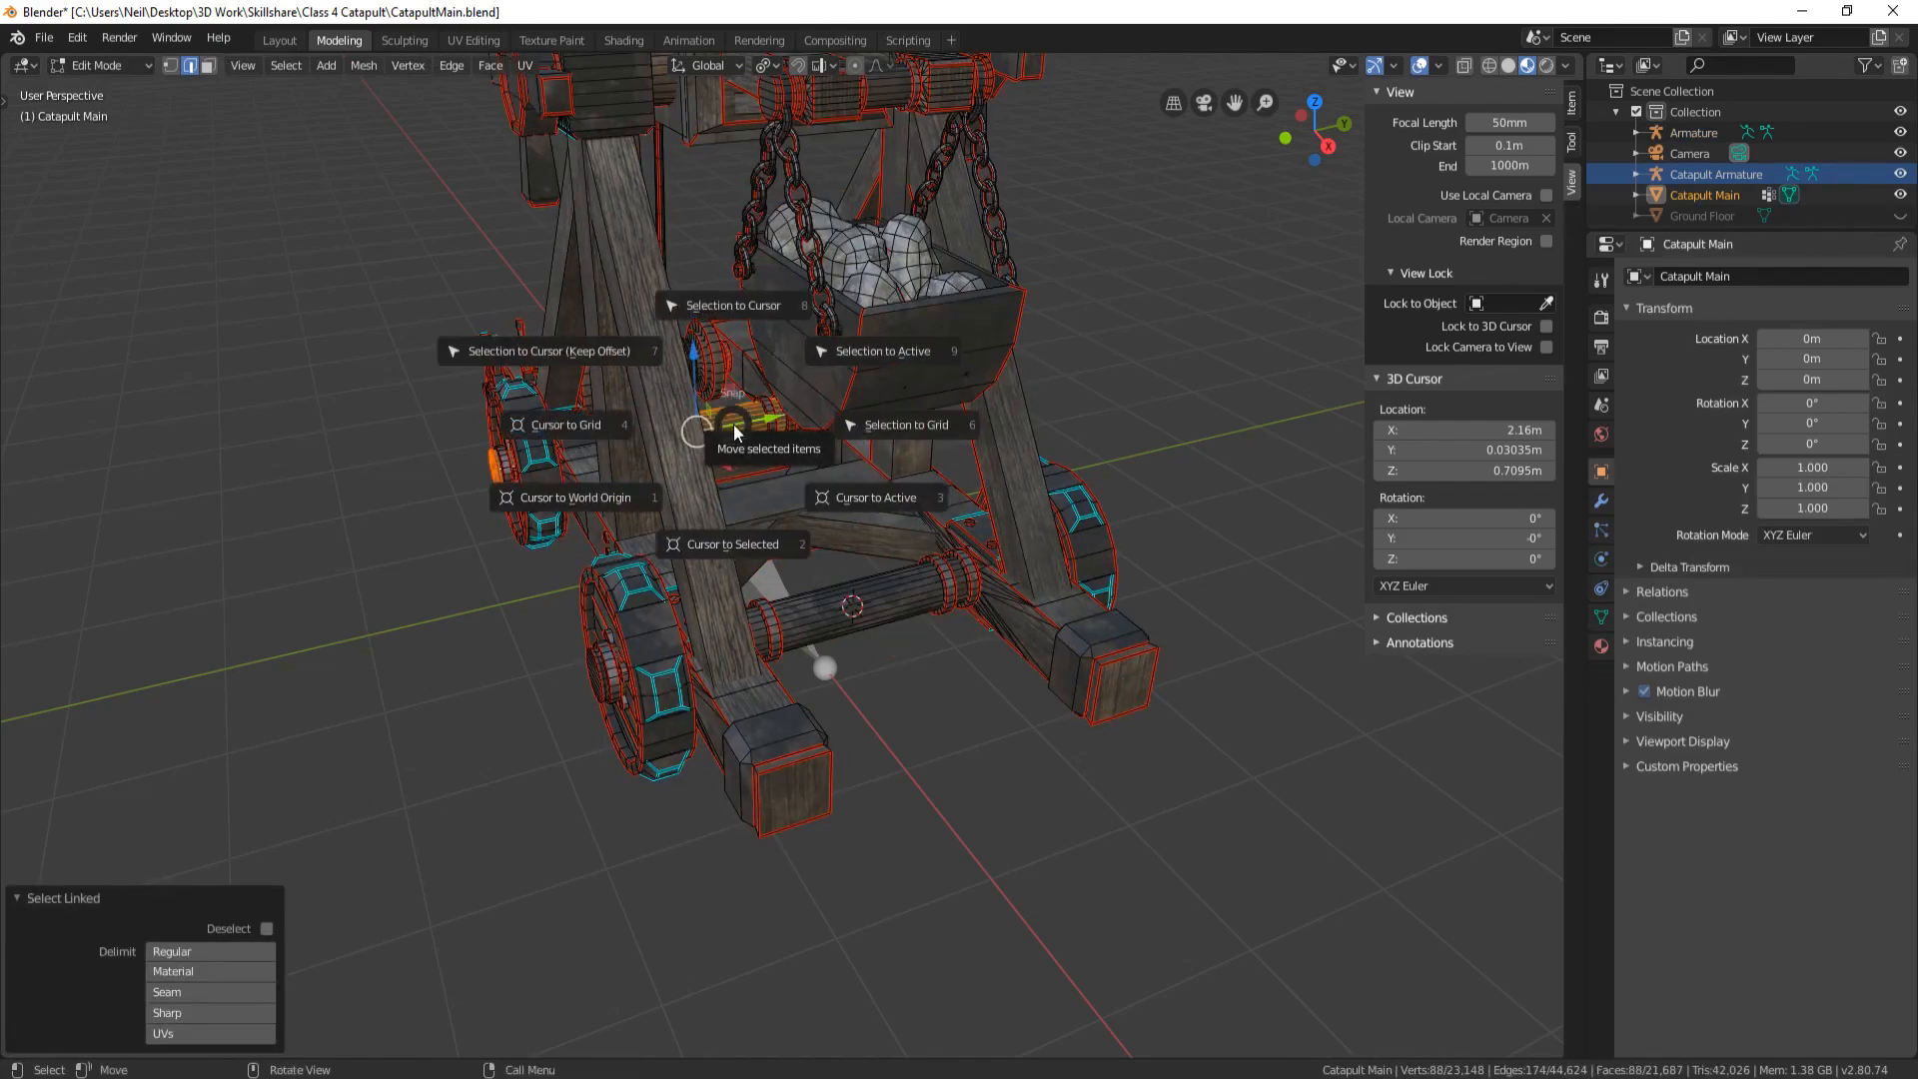
left_click(719, 547)
scroll(720, 547, "up", 2)
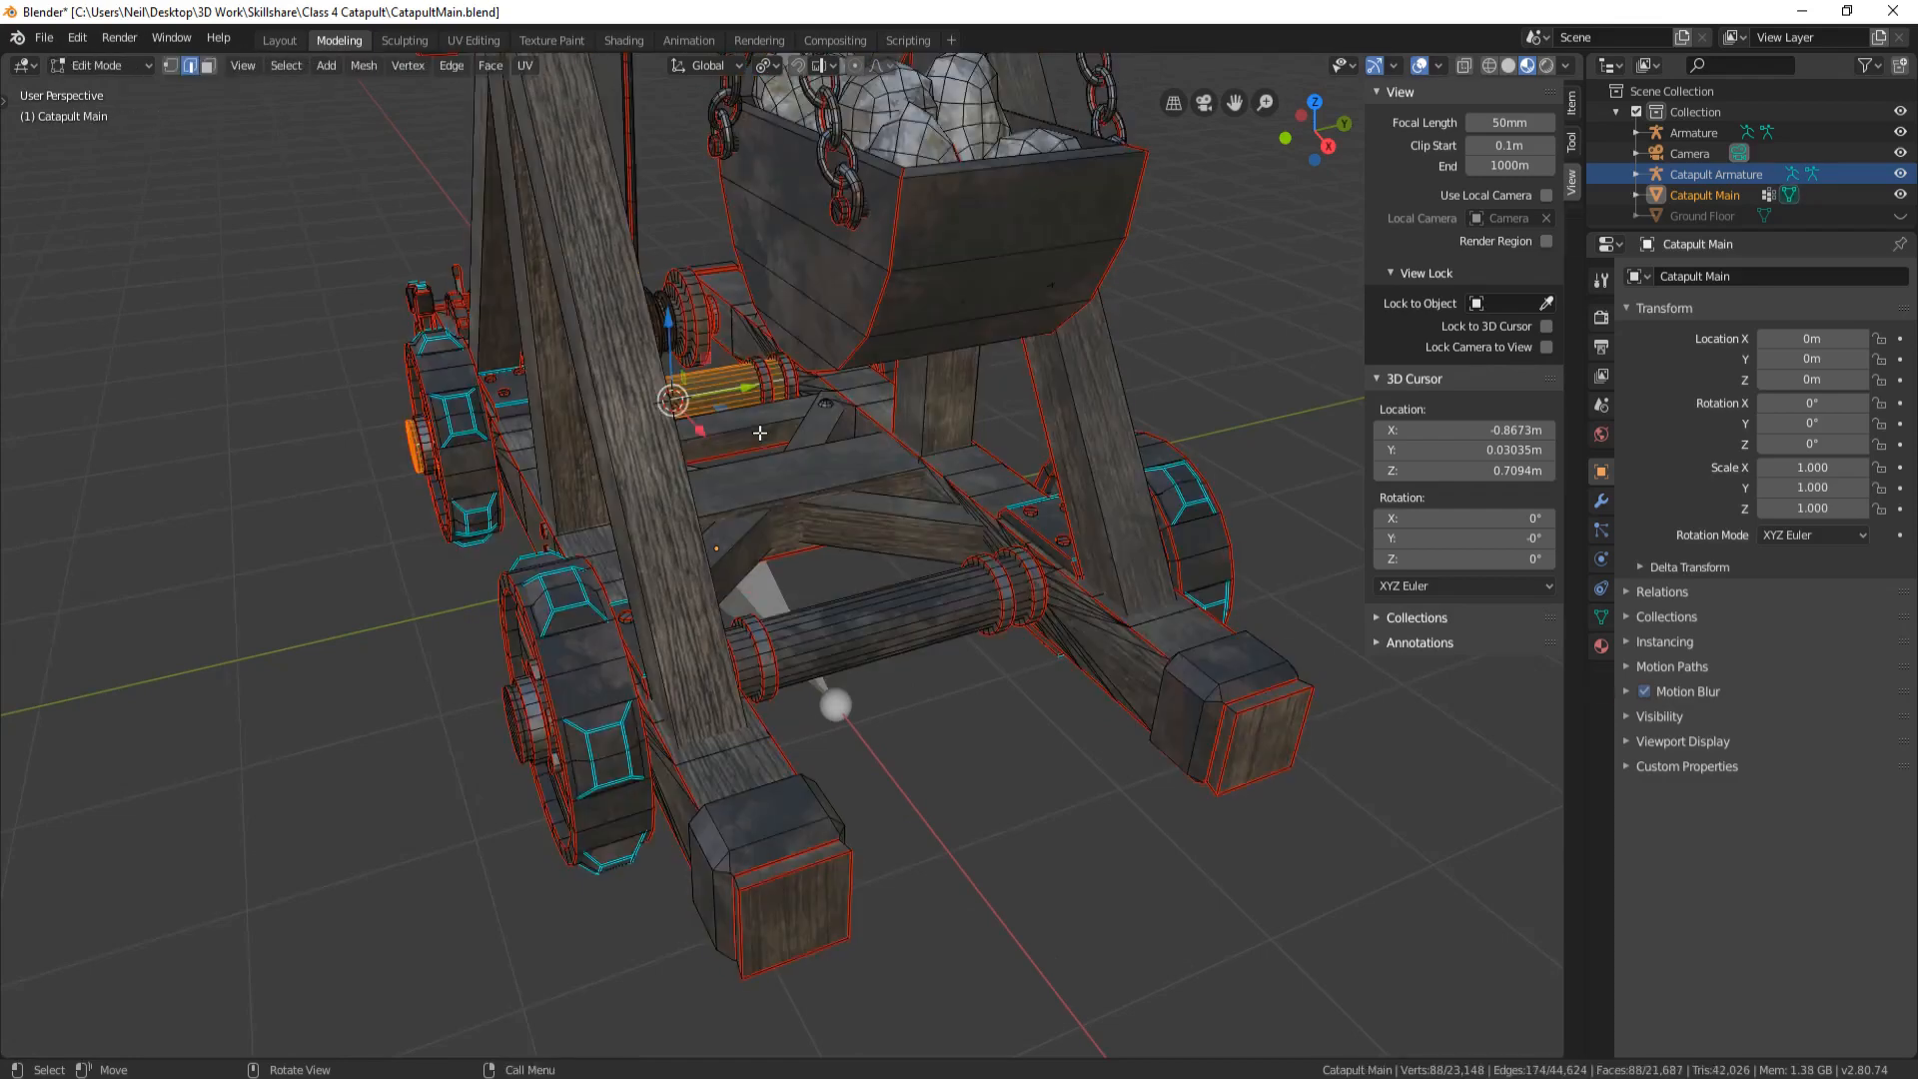
Add a new armature at the 3D cursor in Object Mode and name its bone "Rear Wheel Bone"
key("Tab")
key("shift+a")
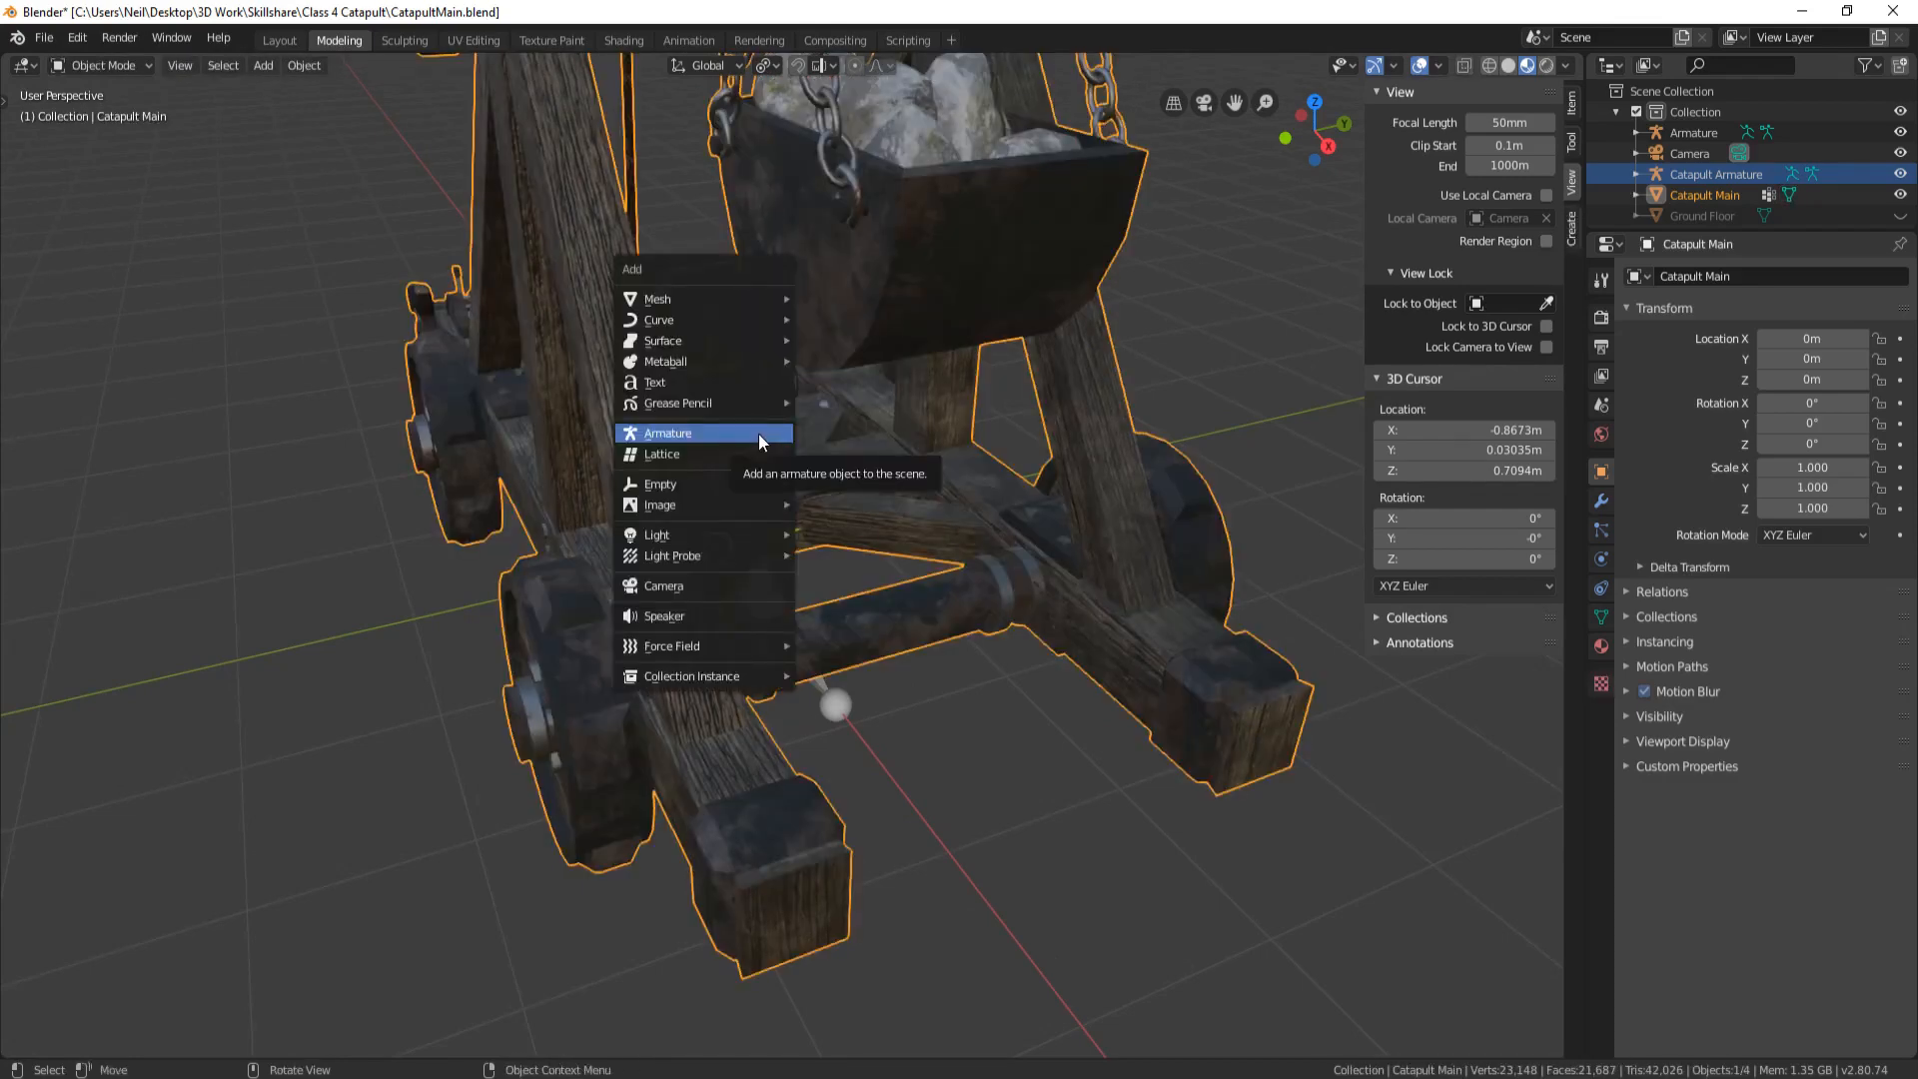
left_click(759, 434)
left_click(1709, 277)
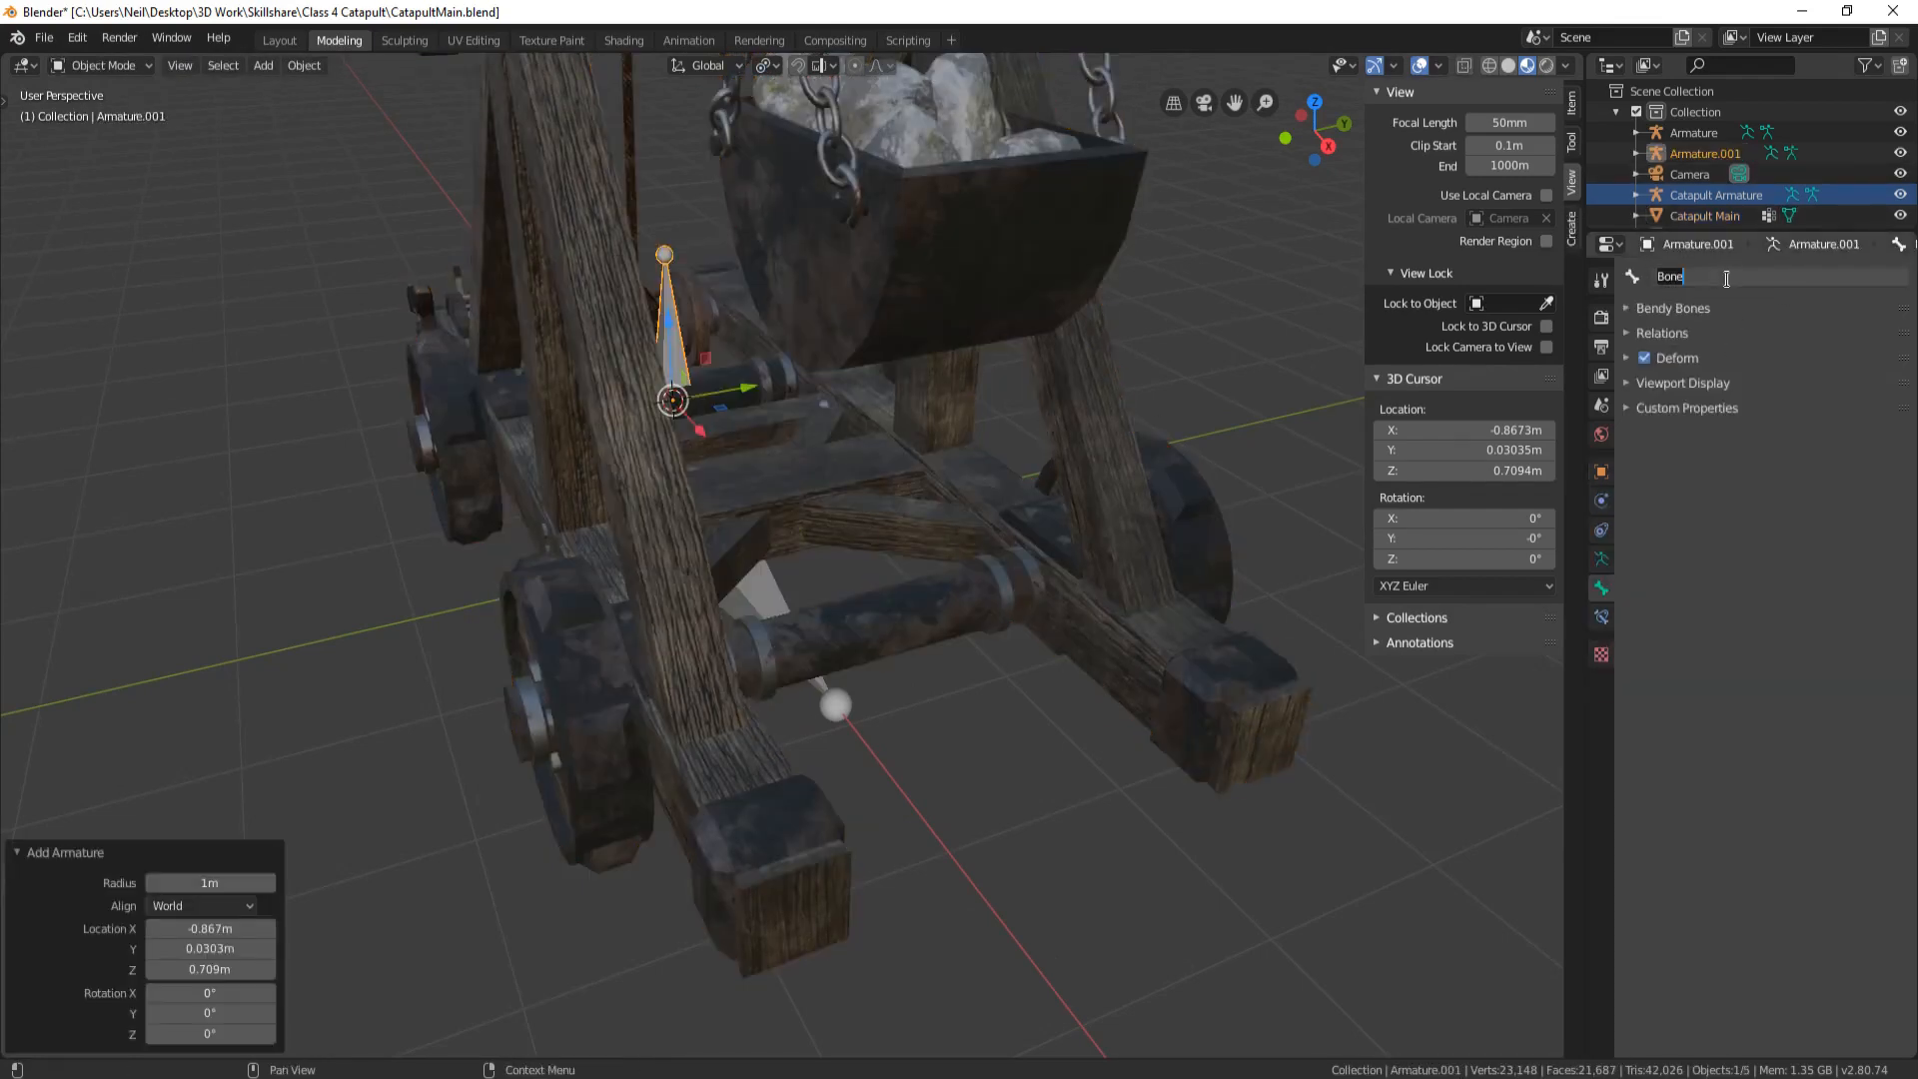
type("Rear Wheel Bone")
key("Return")
Rotate the rear wheel armature 90° around the global X axis
key("r")
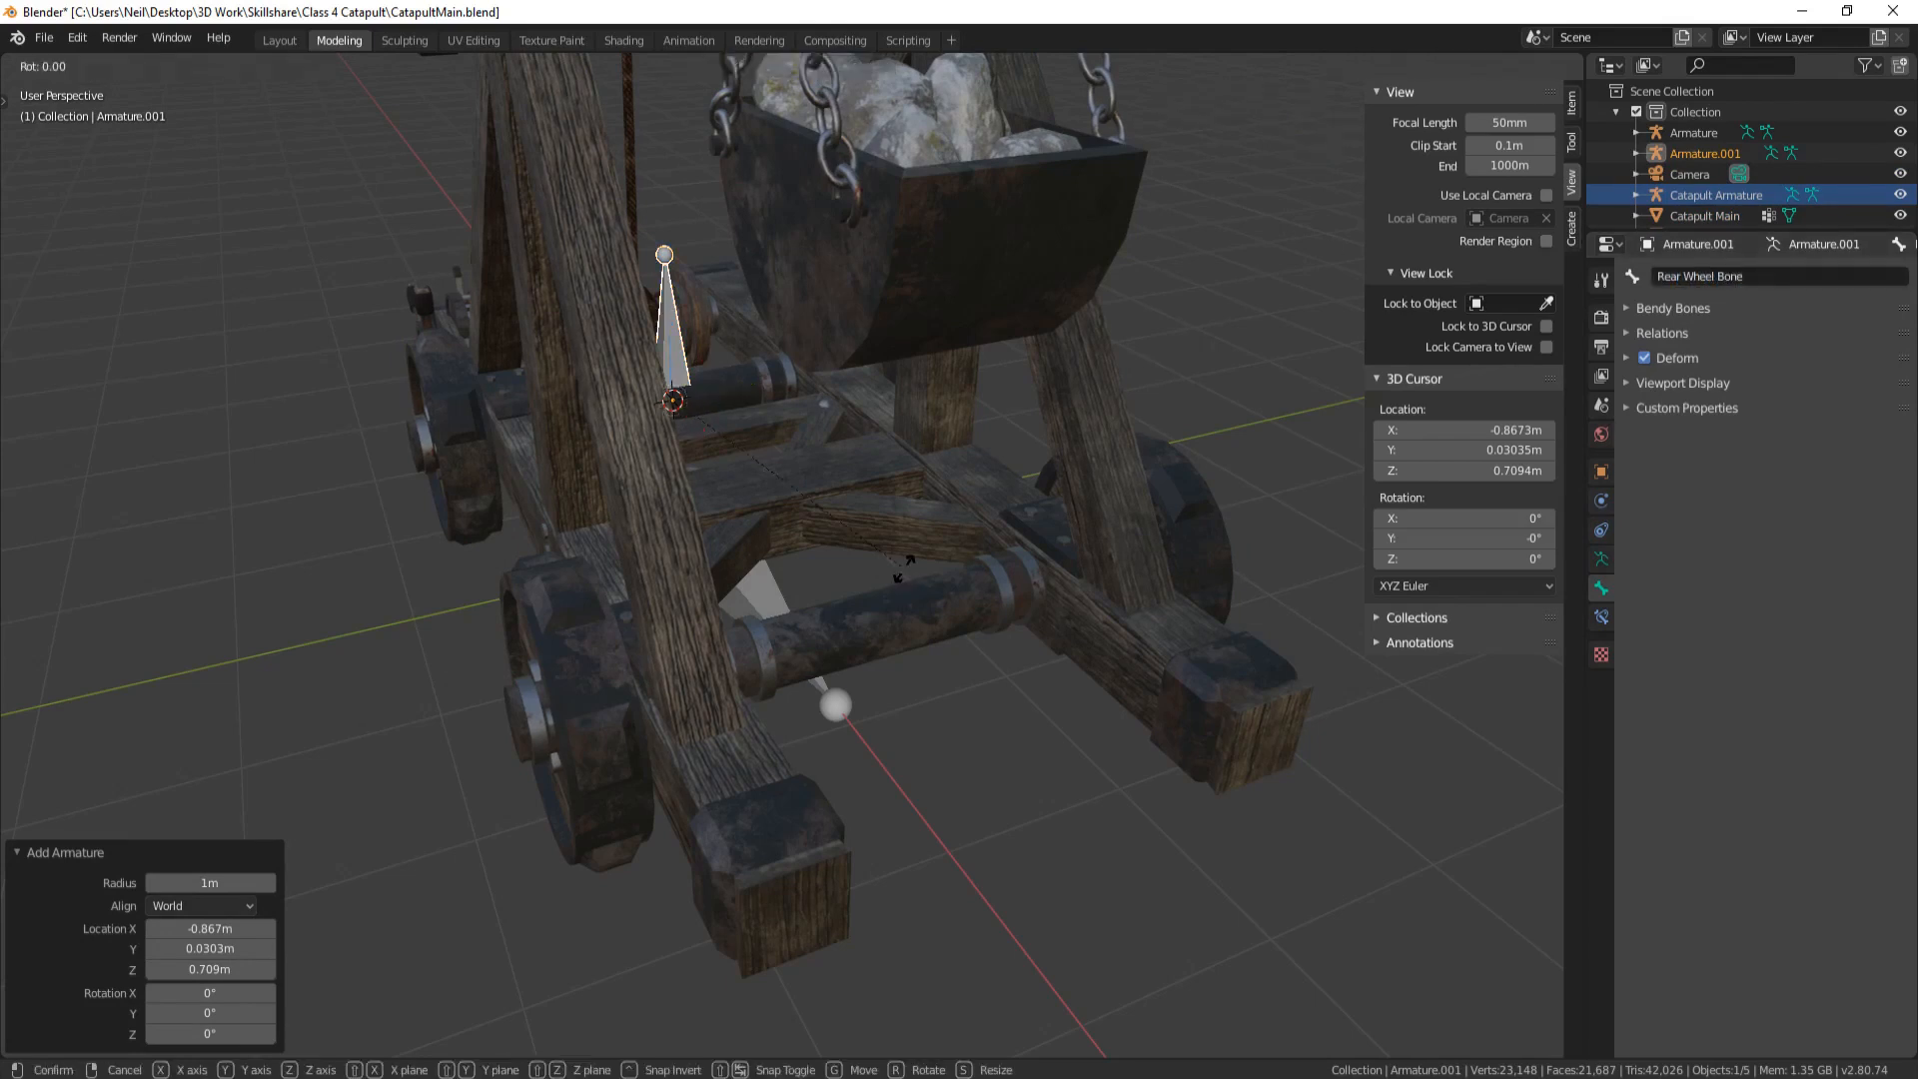
type("x90")
key("Return")
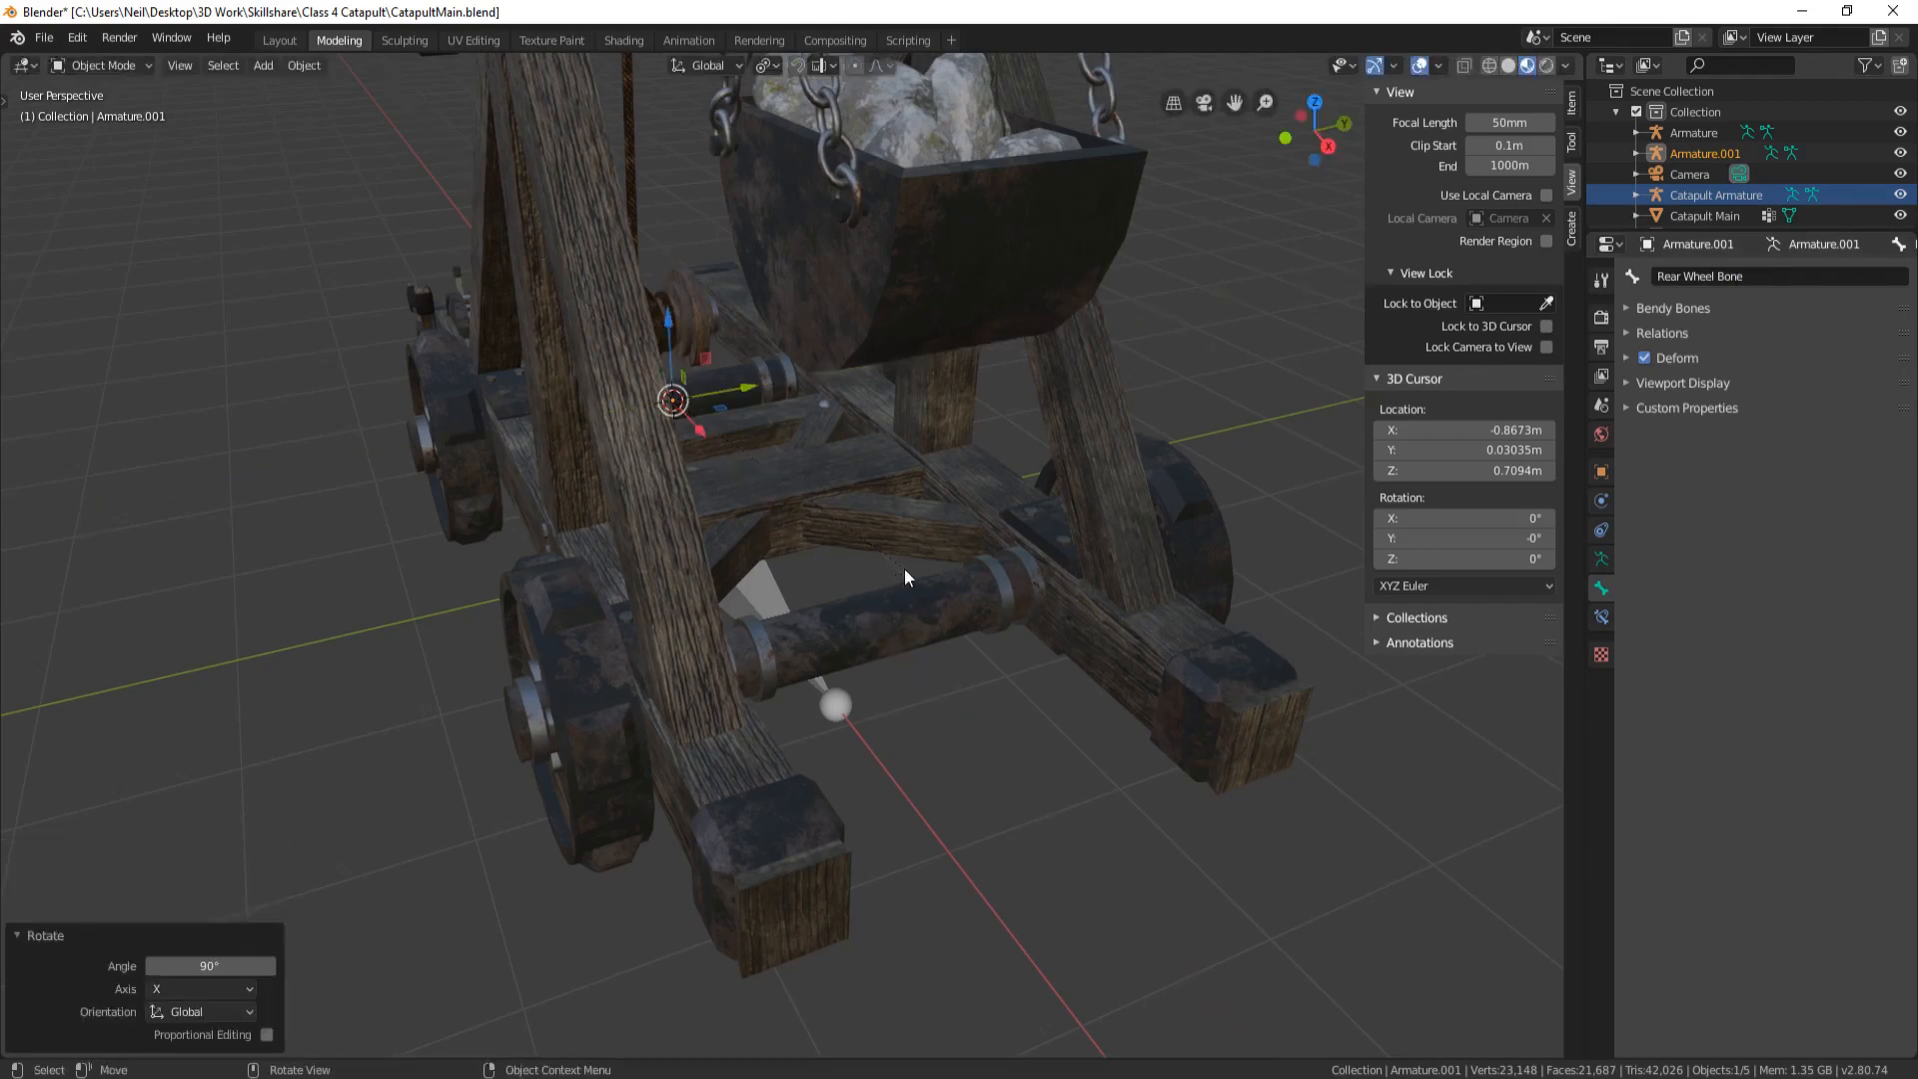
Hide Catapult Main and move the front and rear wheel bones together about -2.35 m along the global Y axis
middle_click_drag(723, 453, 406, 638)
middle_click_drag(428, 617, 618, 628, "shift")
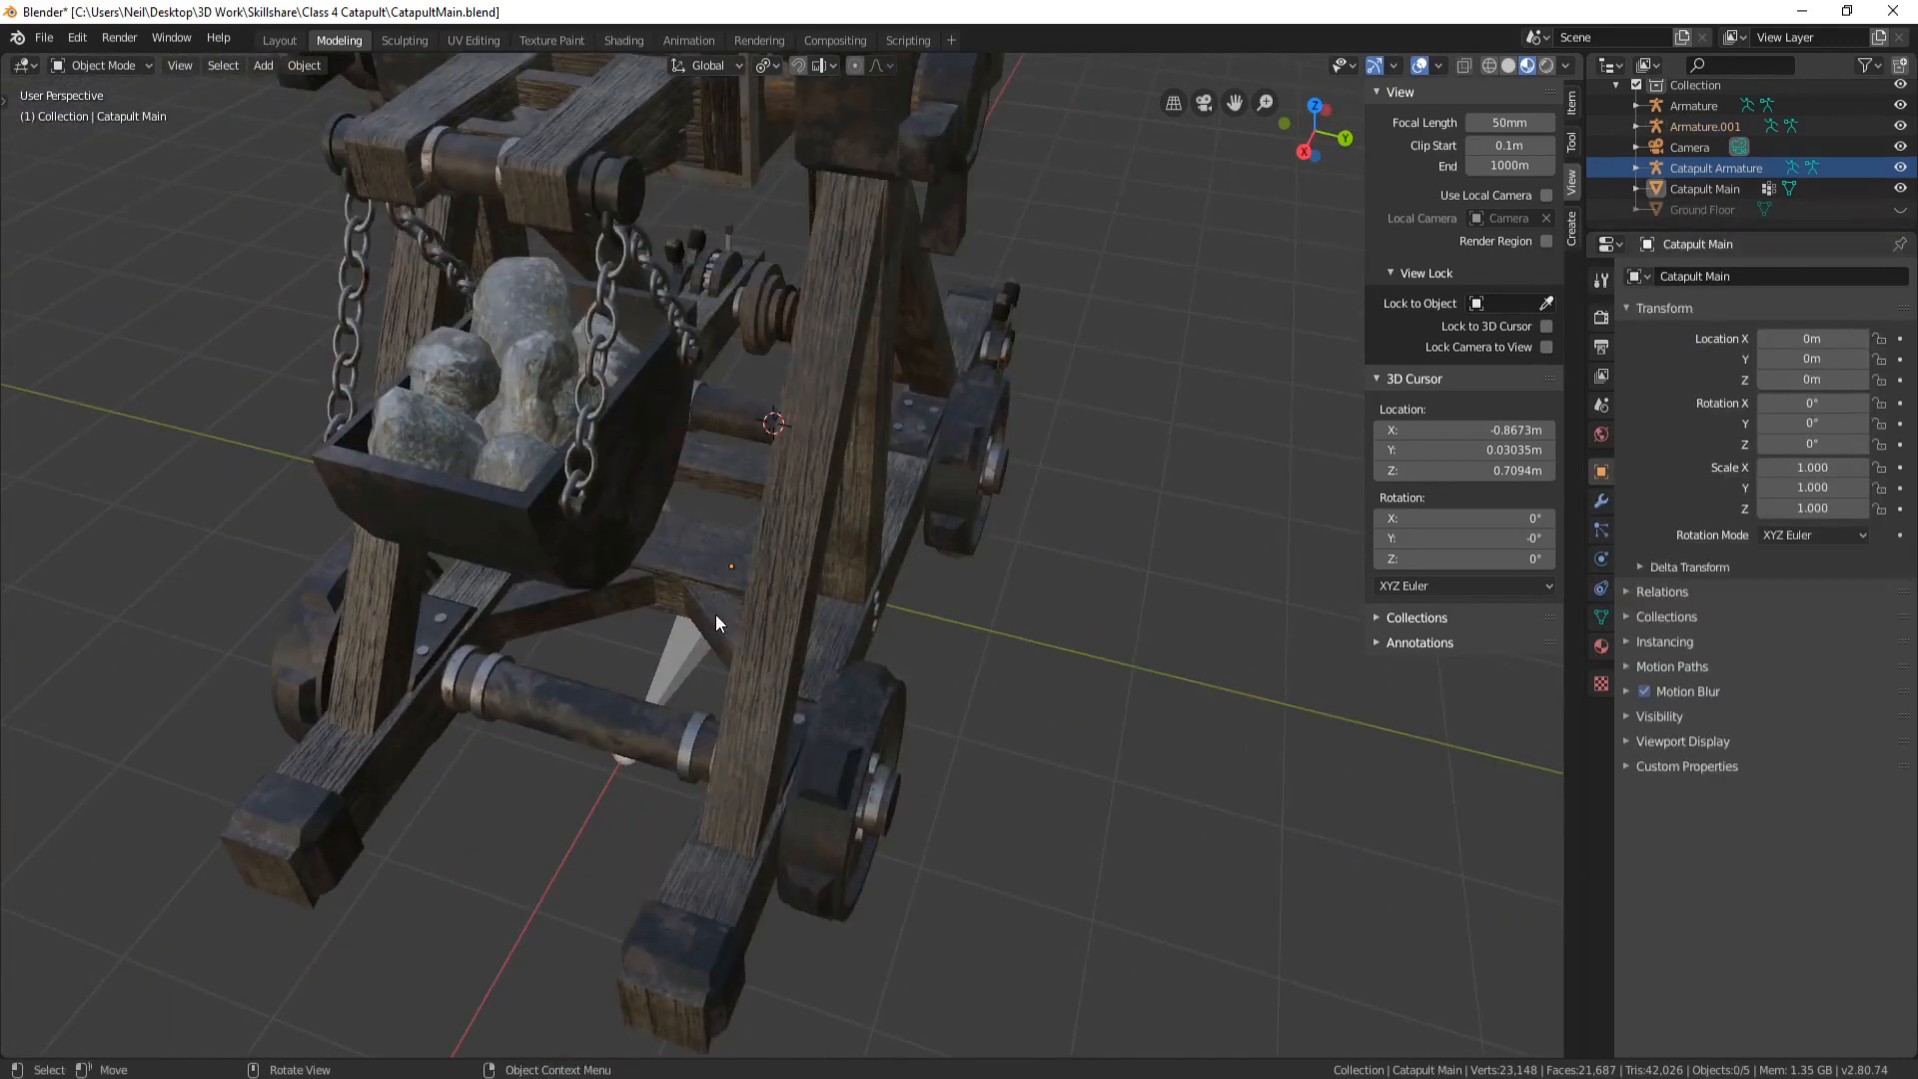
key("h")
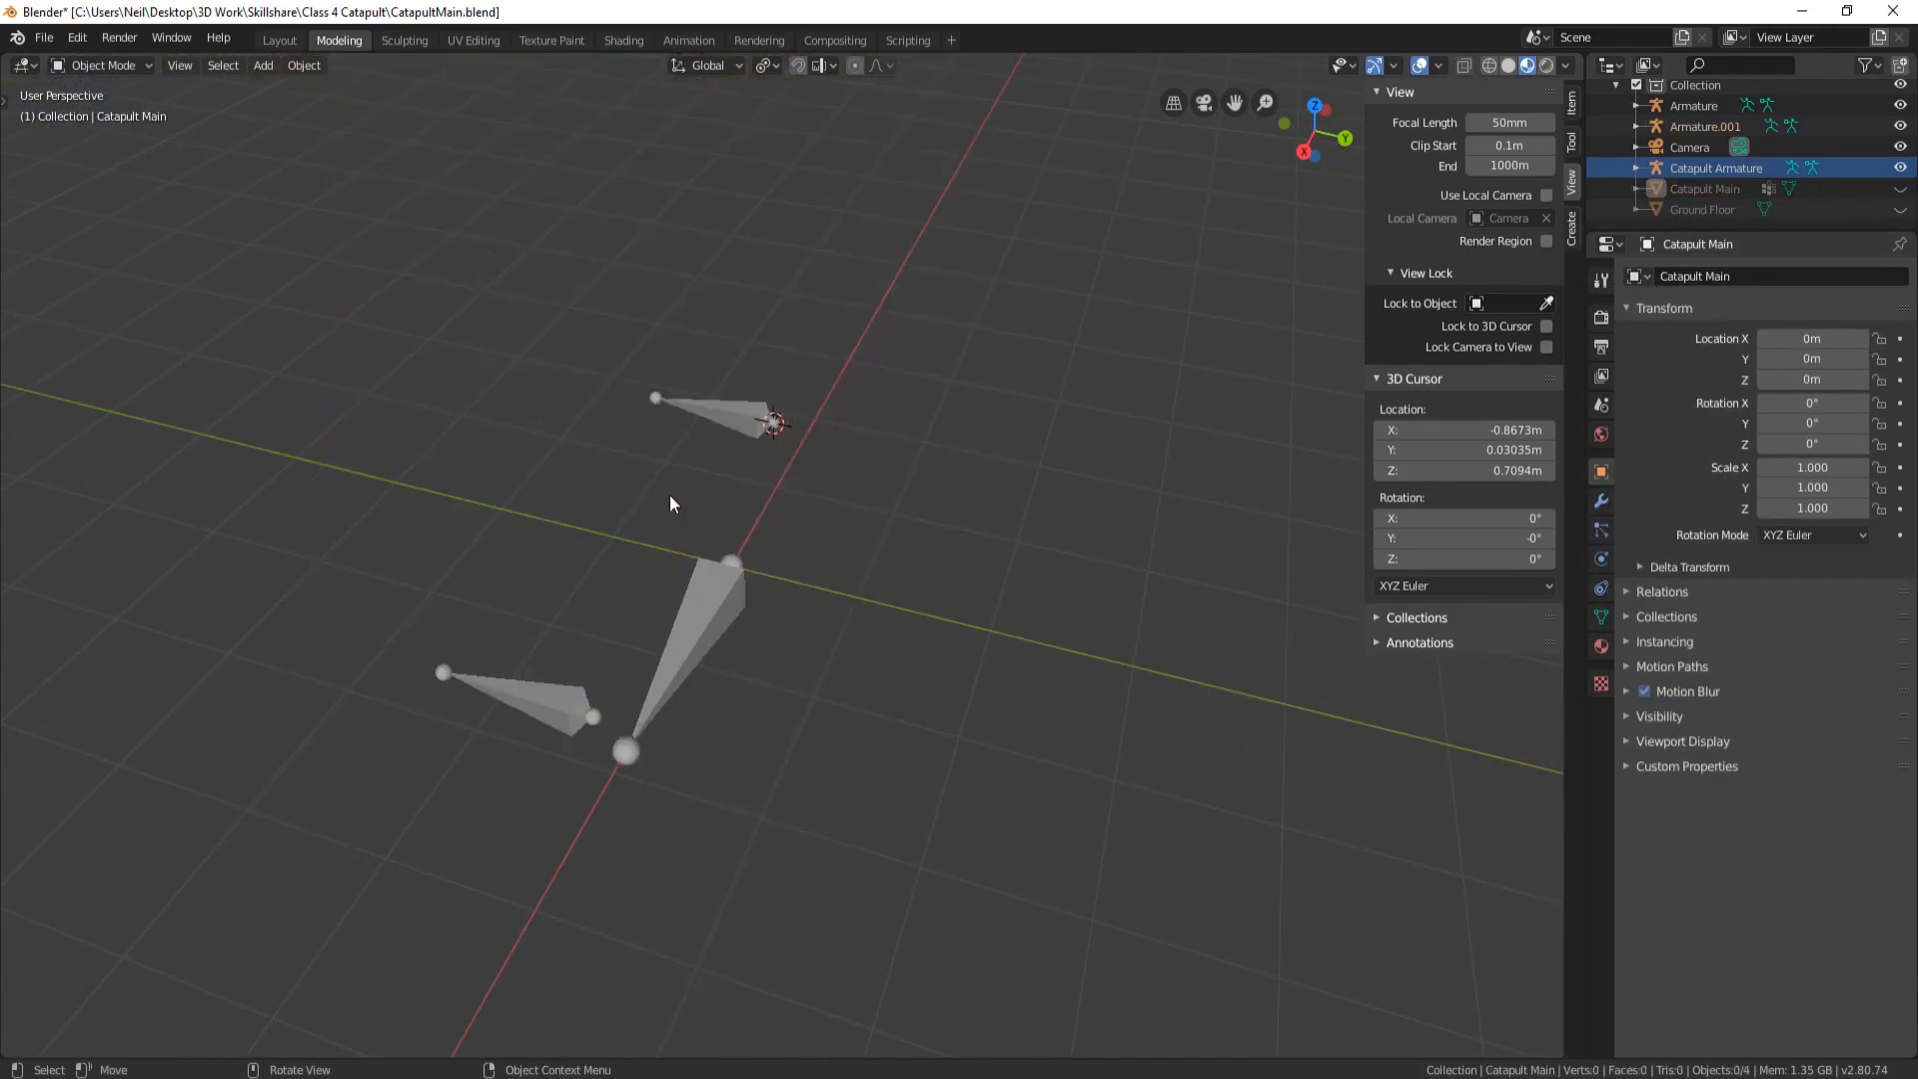
left_click(566, 706)
left_click(740, 404, "shift")
key("g")
key("y")
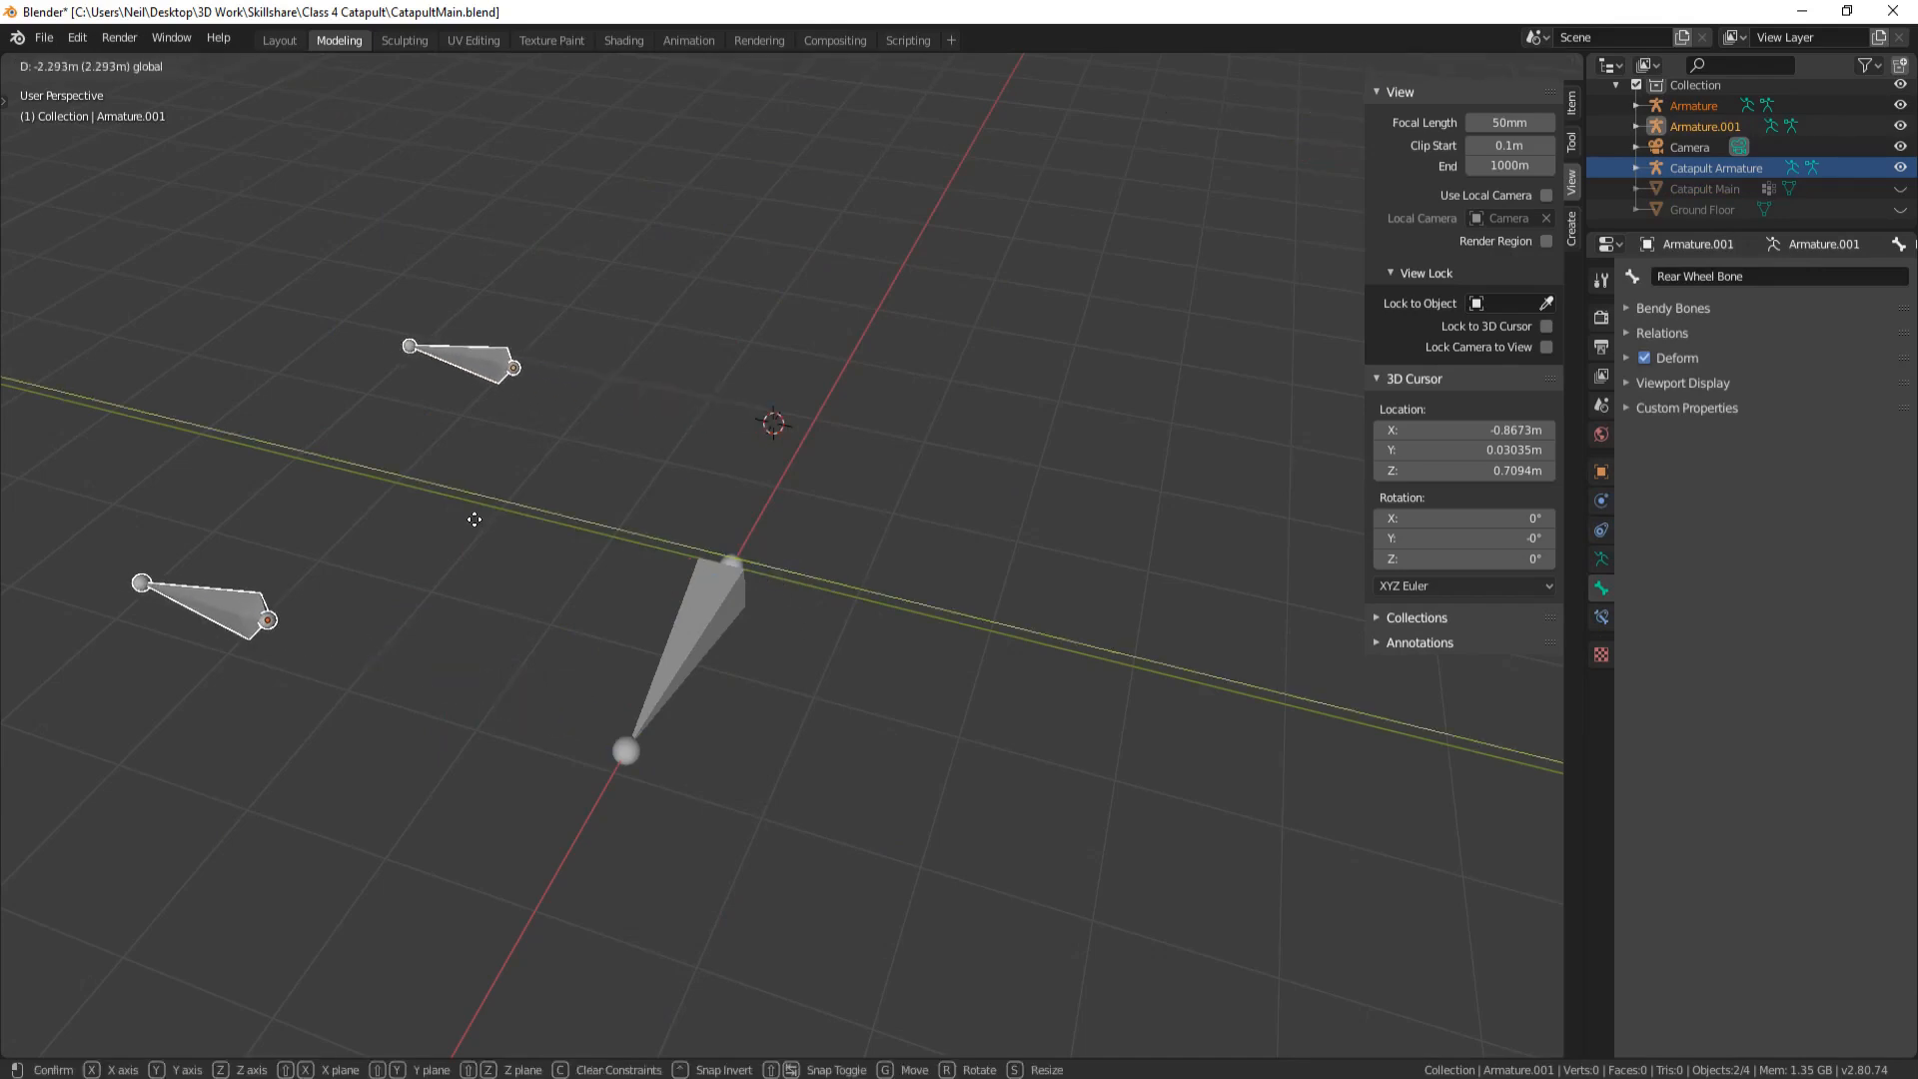
left_click(475, 521)
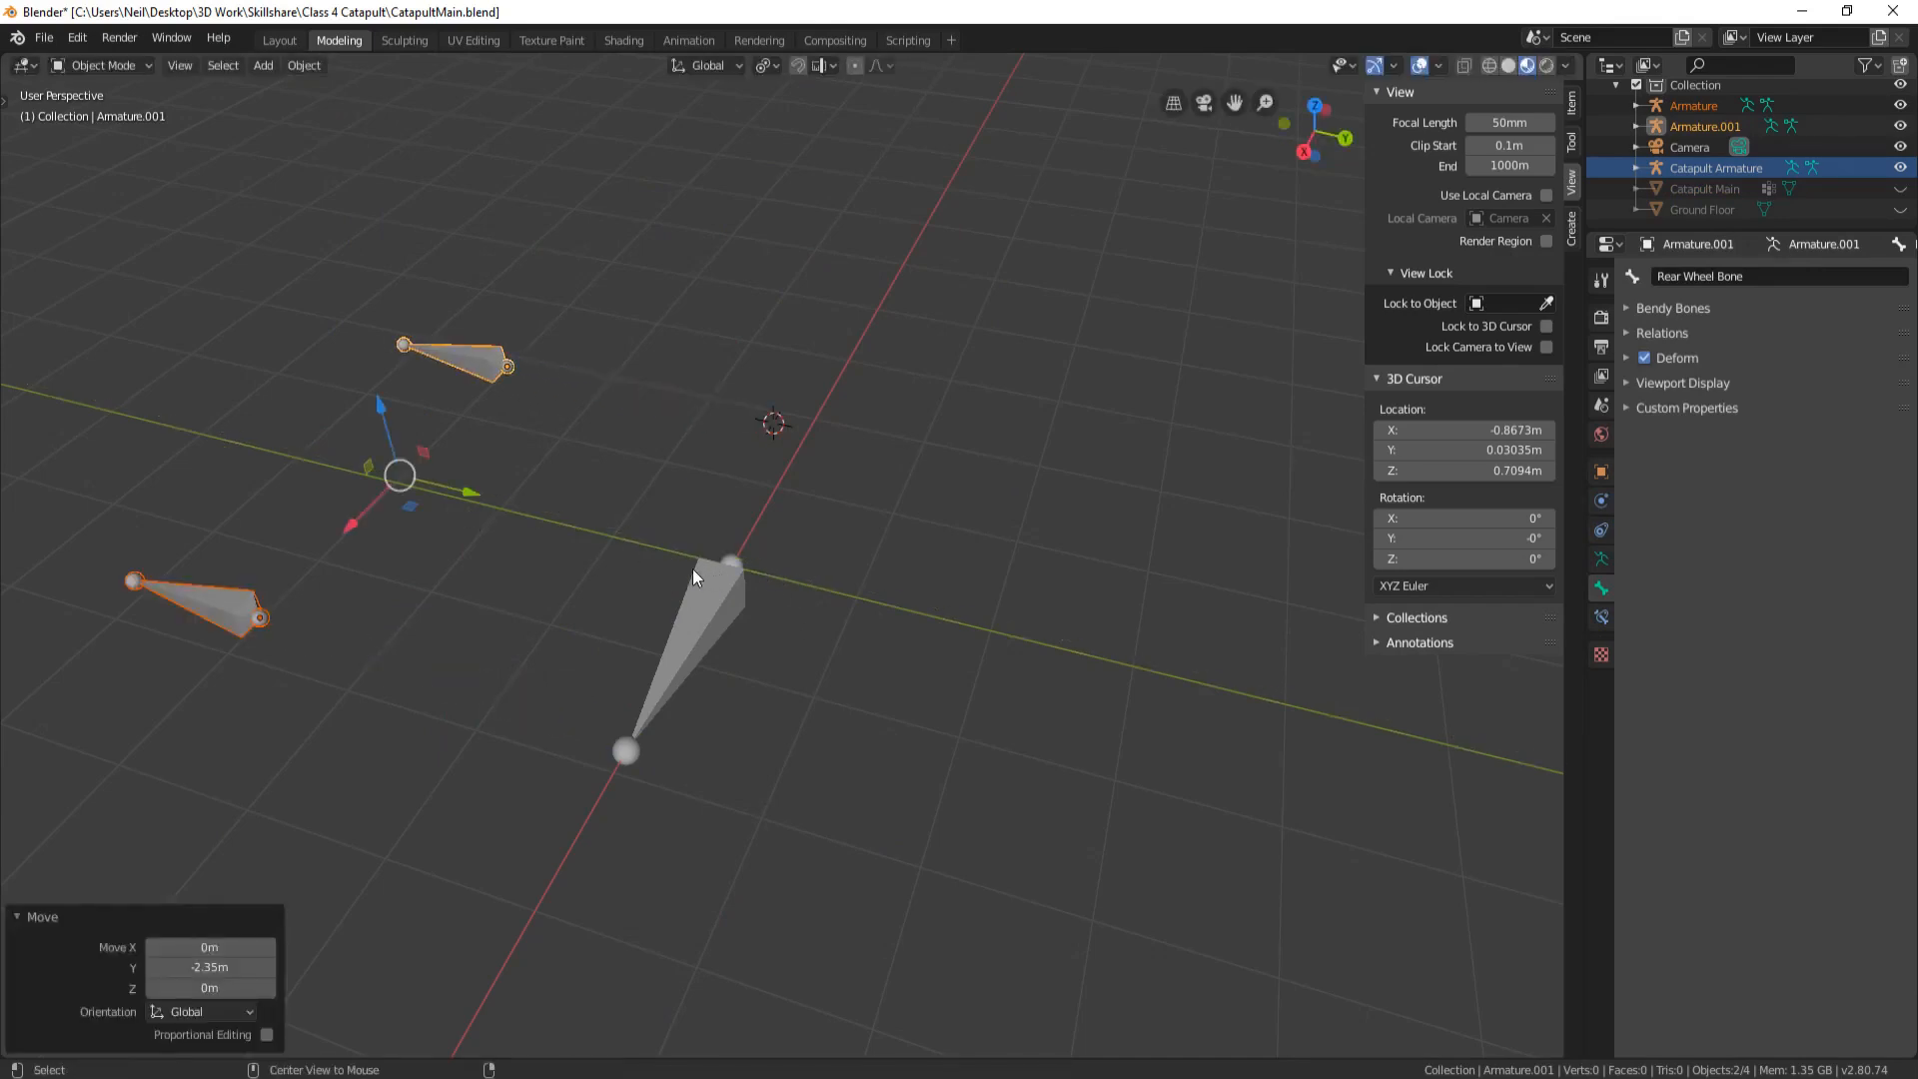
Reveal all hidden objects, then hide only the Ground Floor again
key("alt+h")
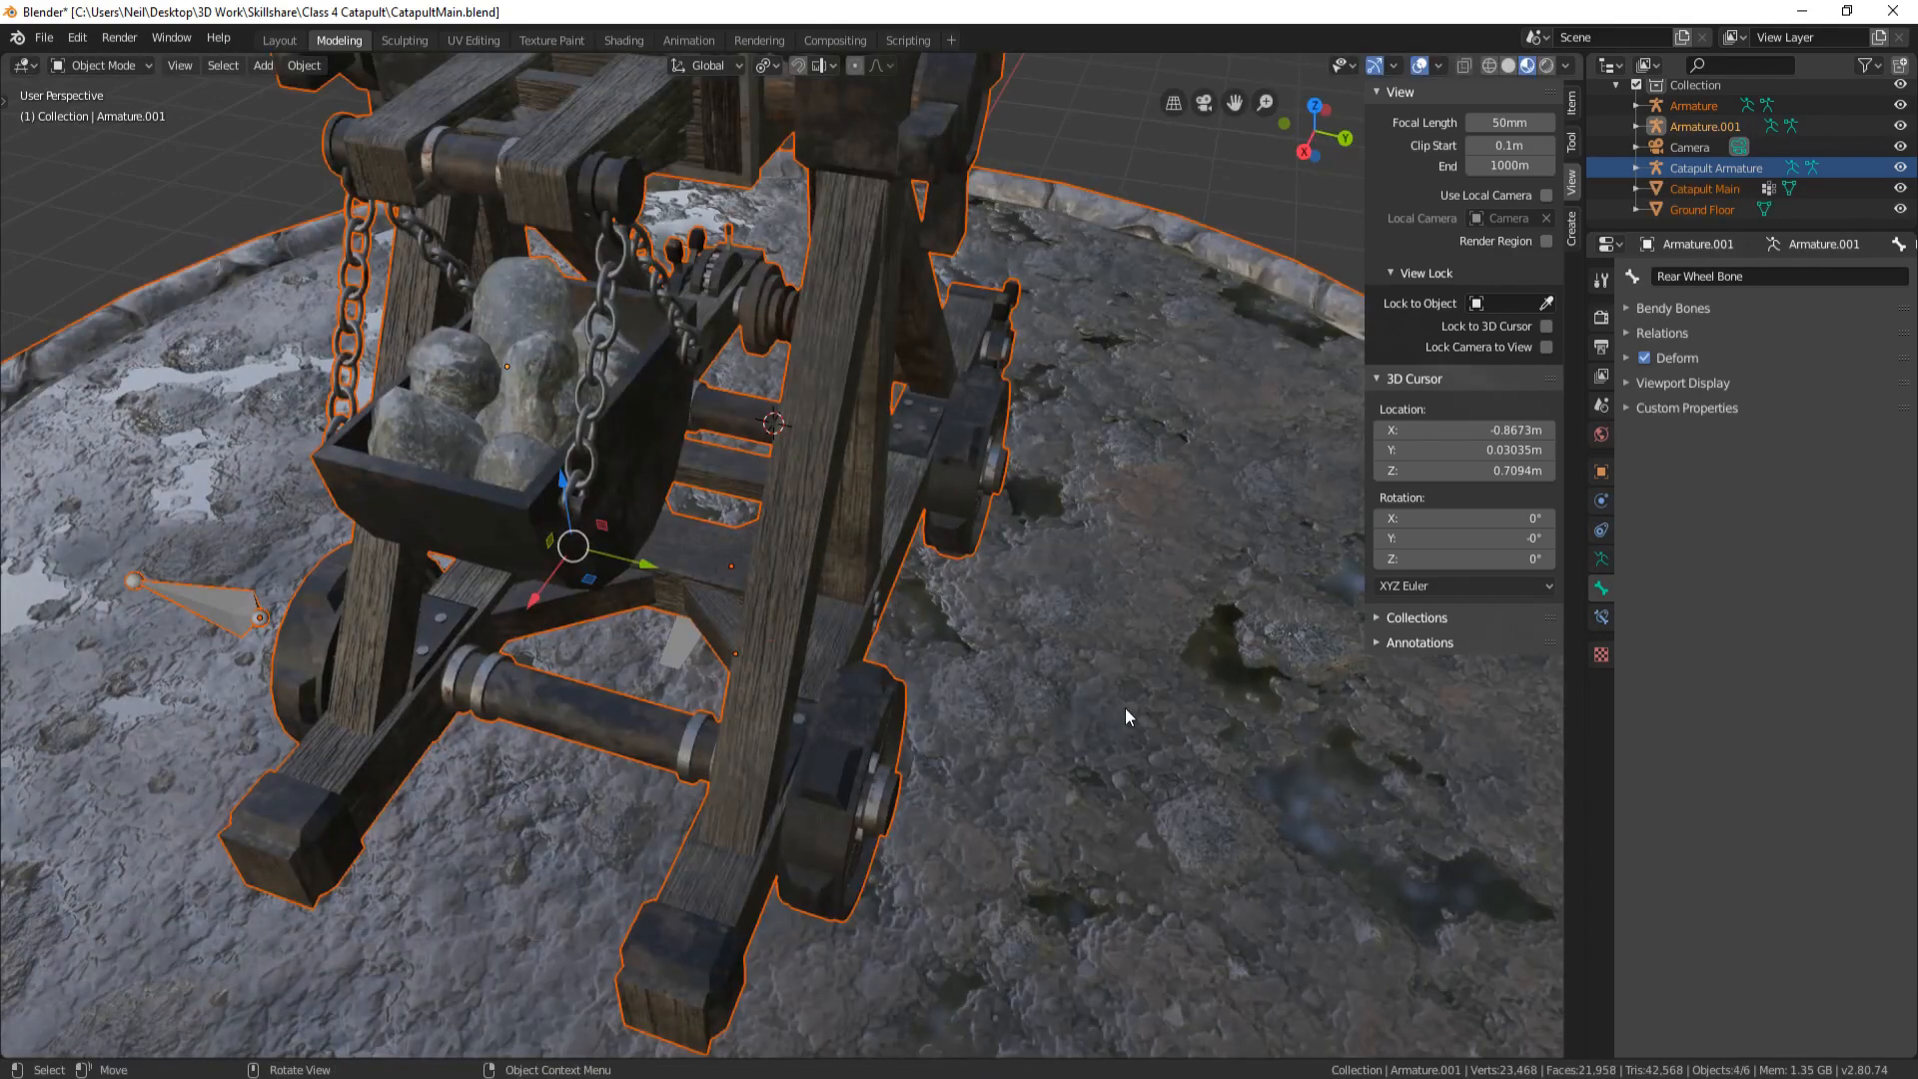
left_click(1125, 707)
key("h")
Move both wheel bones together about 0.67 m along the global Y axis, up to the outer faces of the wheels
middle_click_drag(1196, 543, 549, 787)
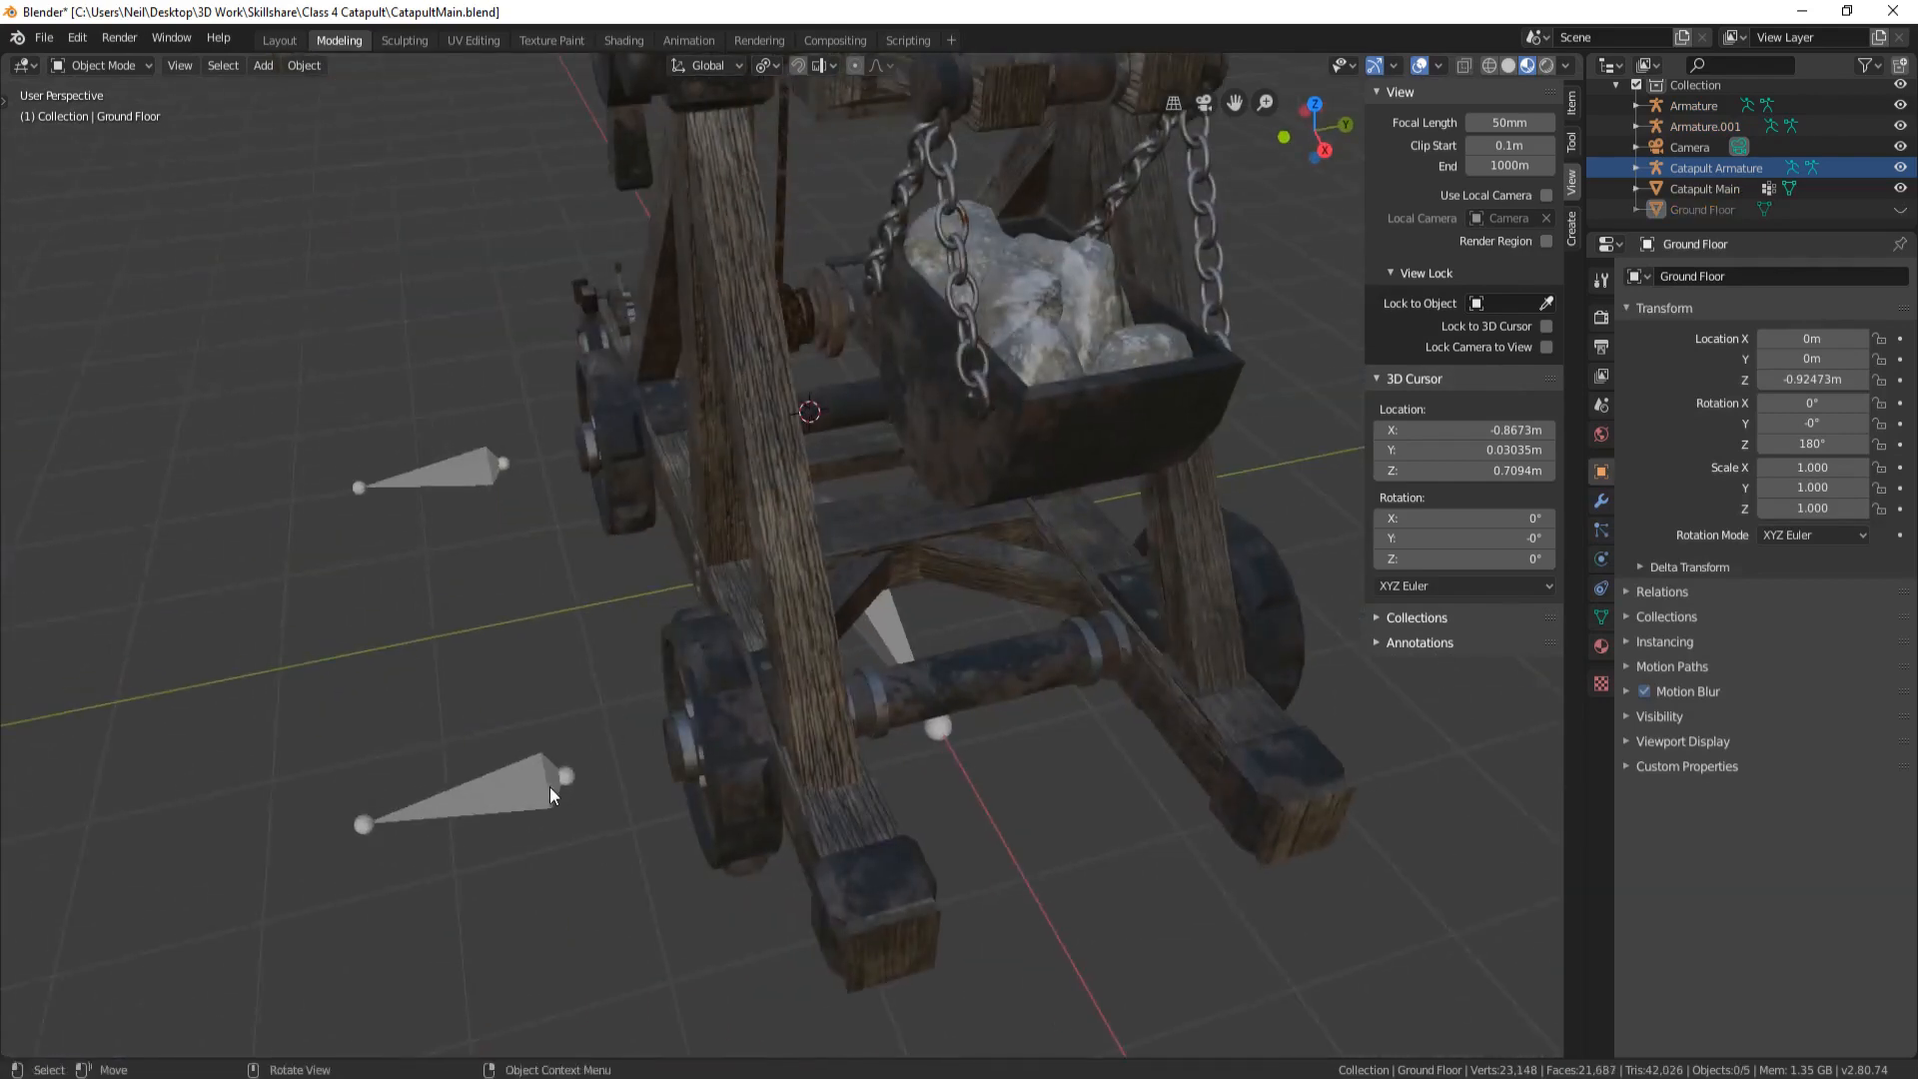
left_click(549, 788)
left_click(465, 470, "shift")
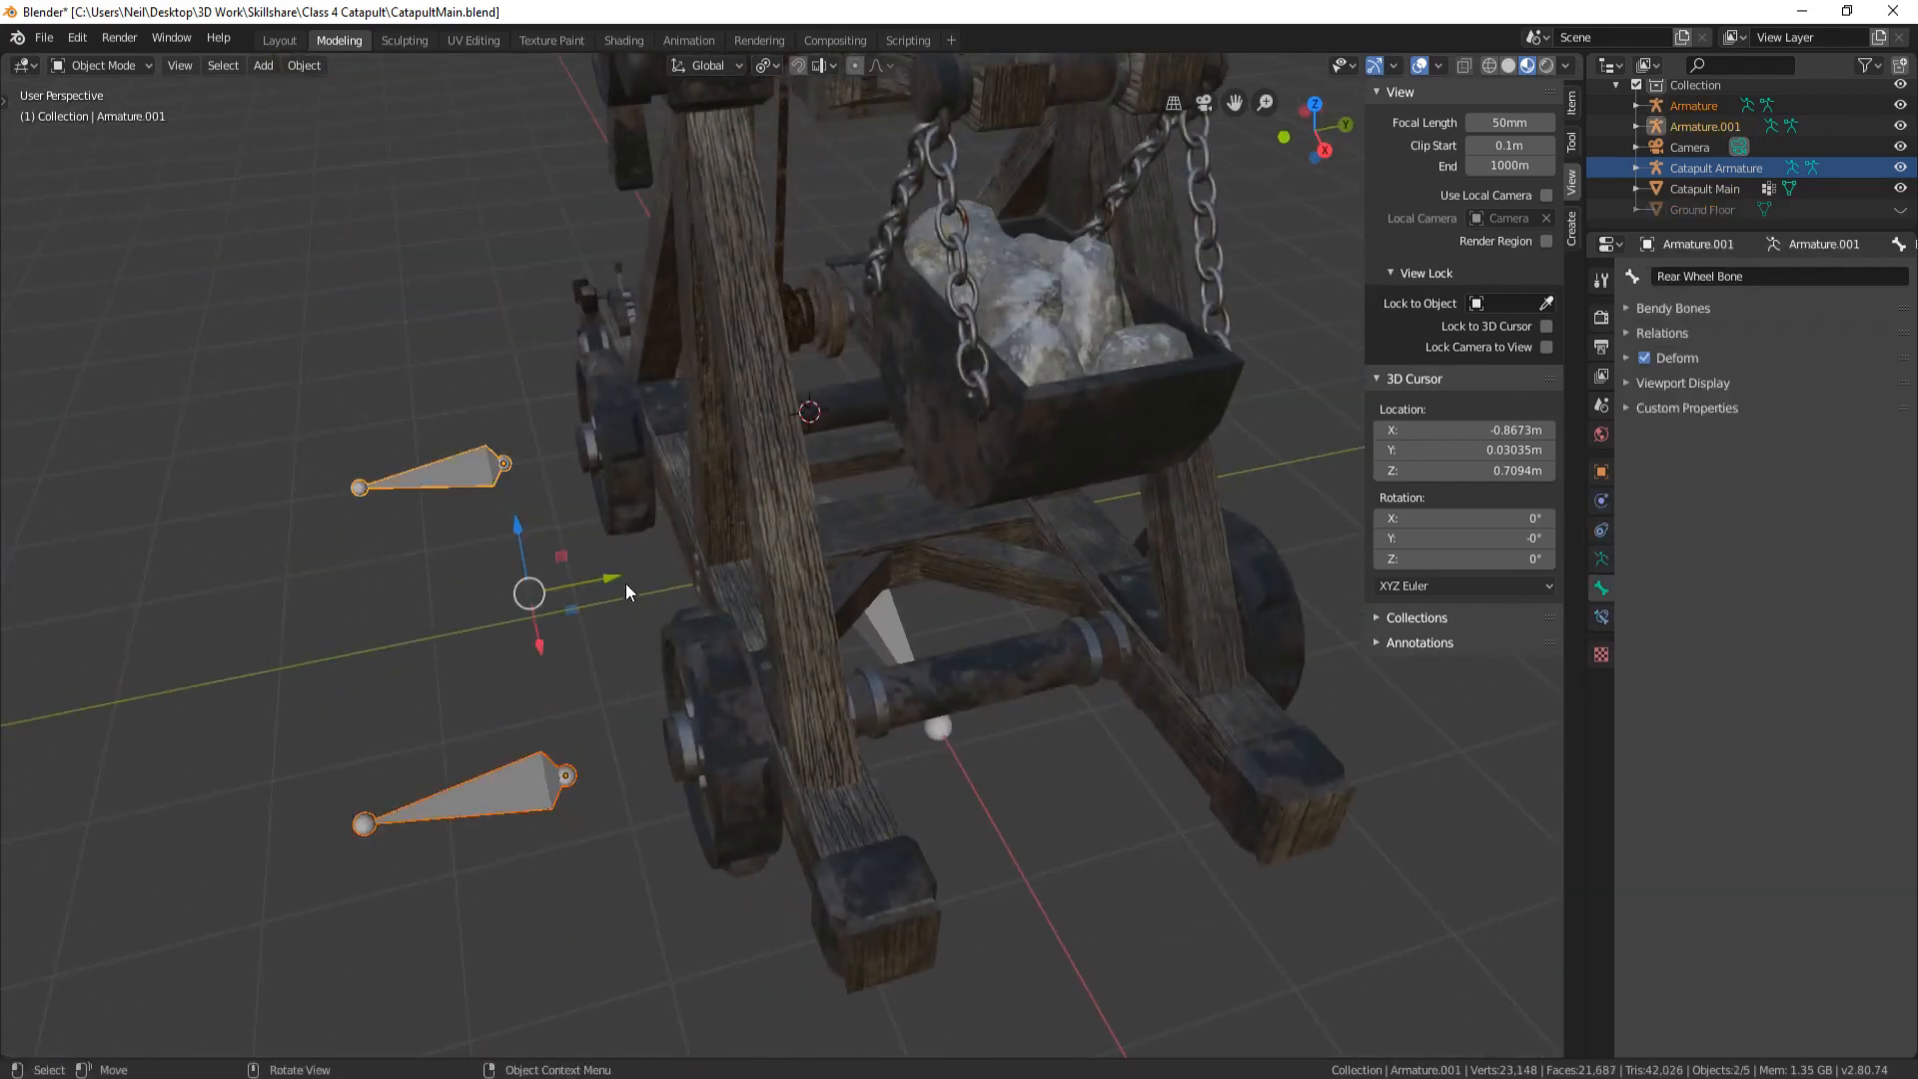
left_click_drag(626, 584, 674, 561)
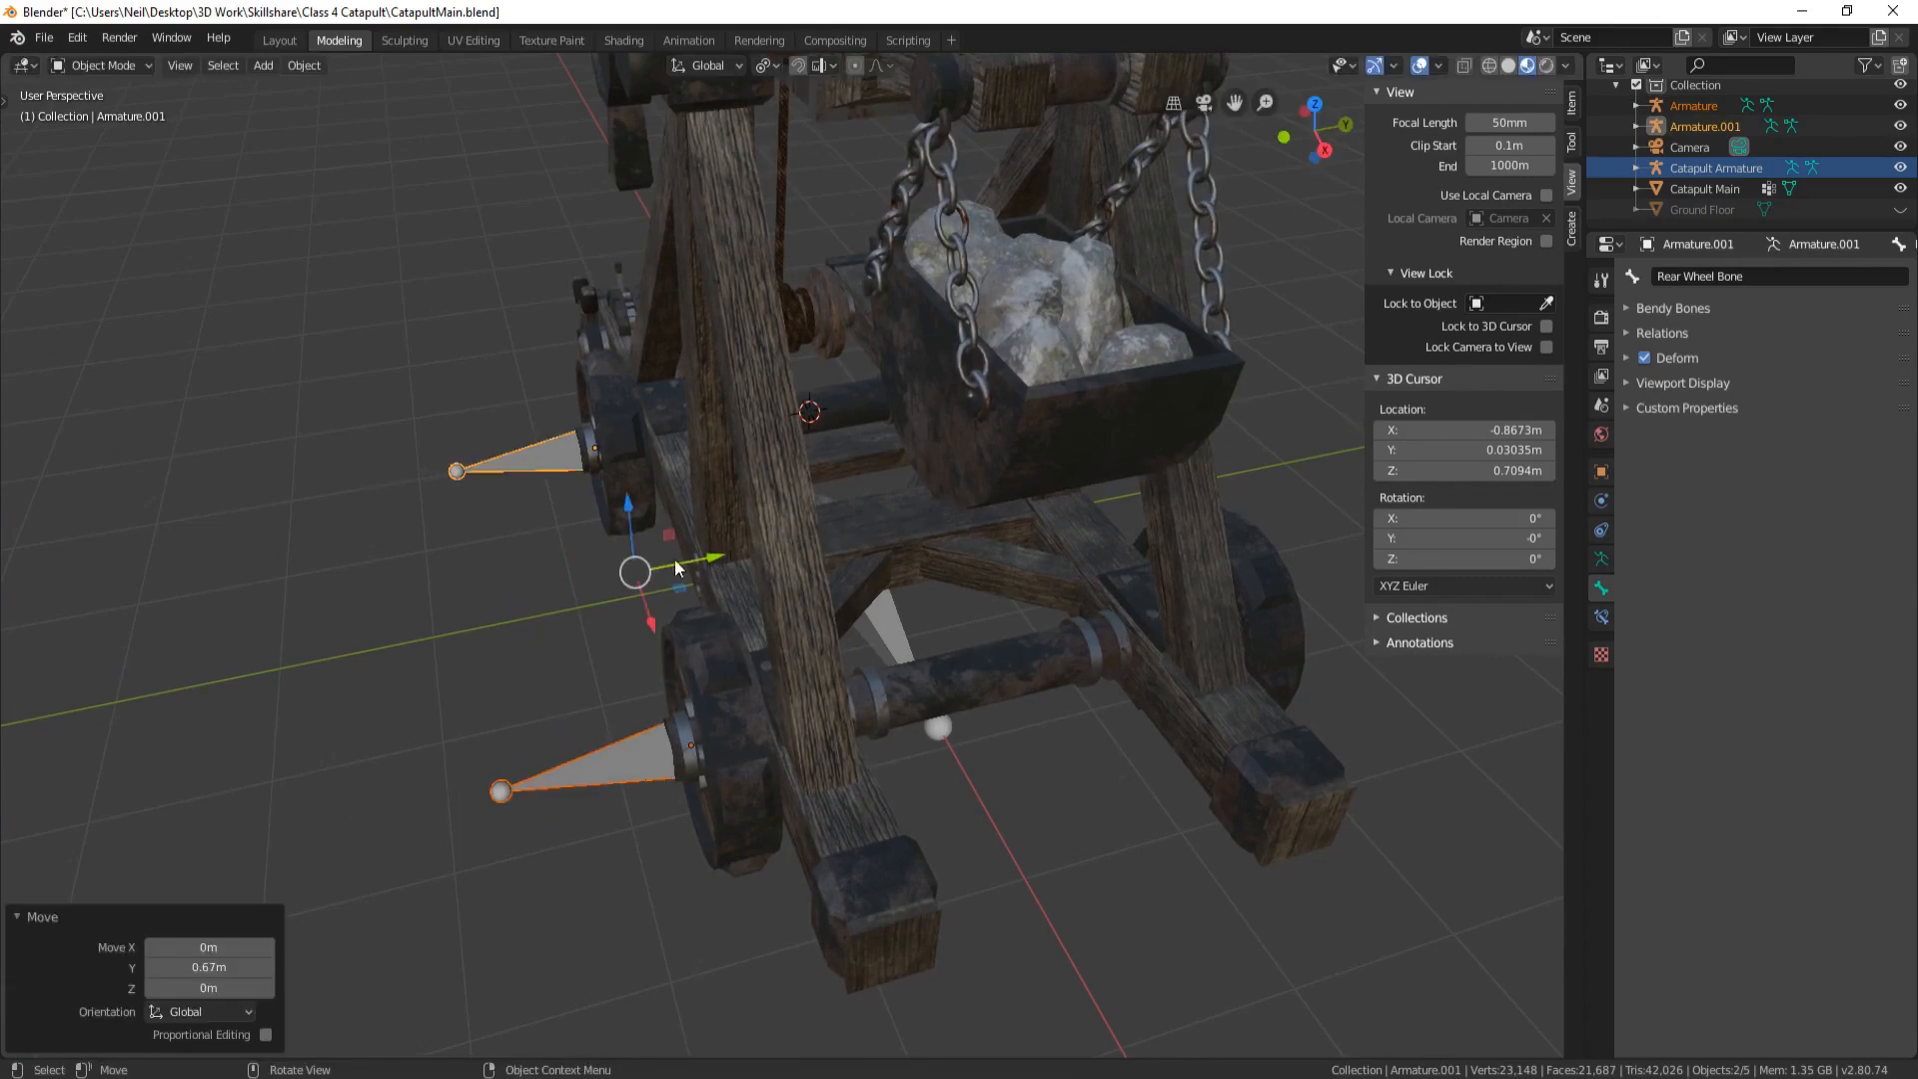
Examine the placed wheel bones and the rope winch with its spoked handles from several angles
middle_click_drag(676, 566, 841, 655)
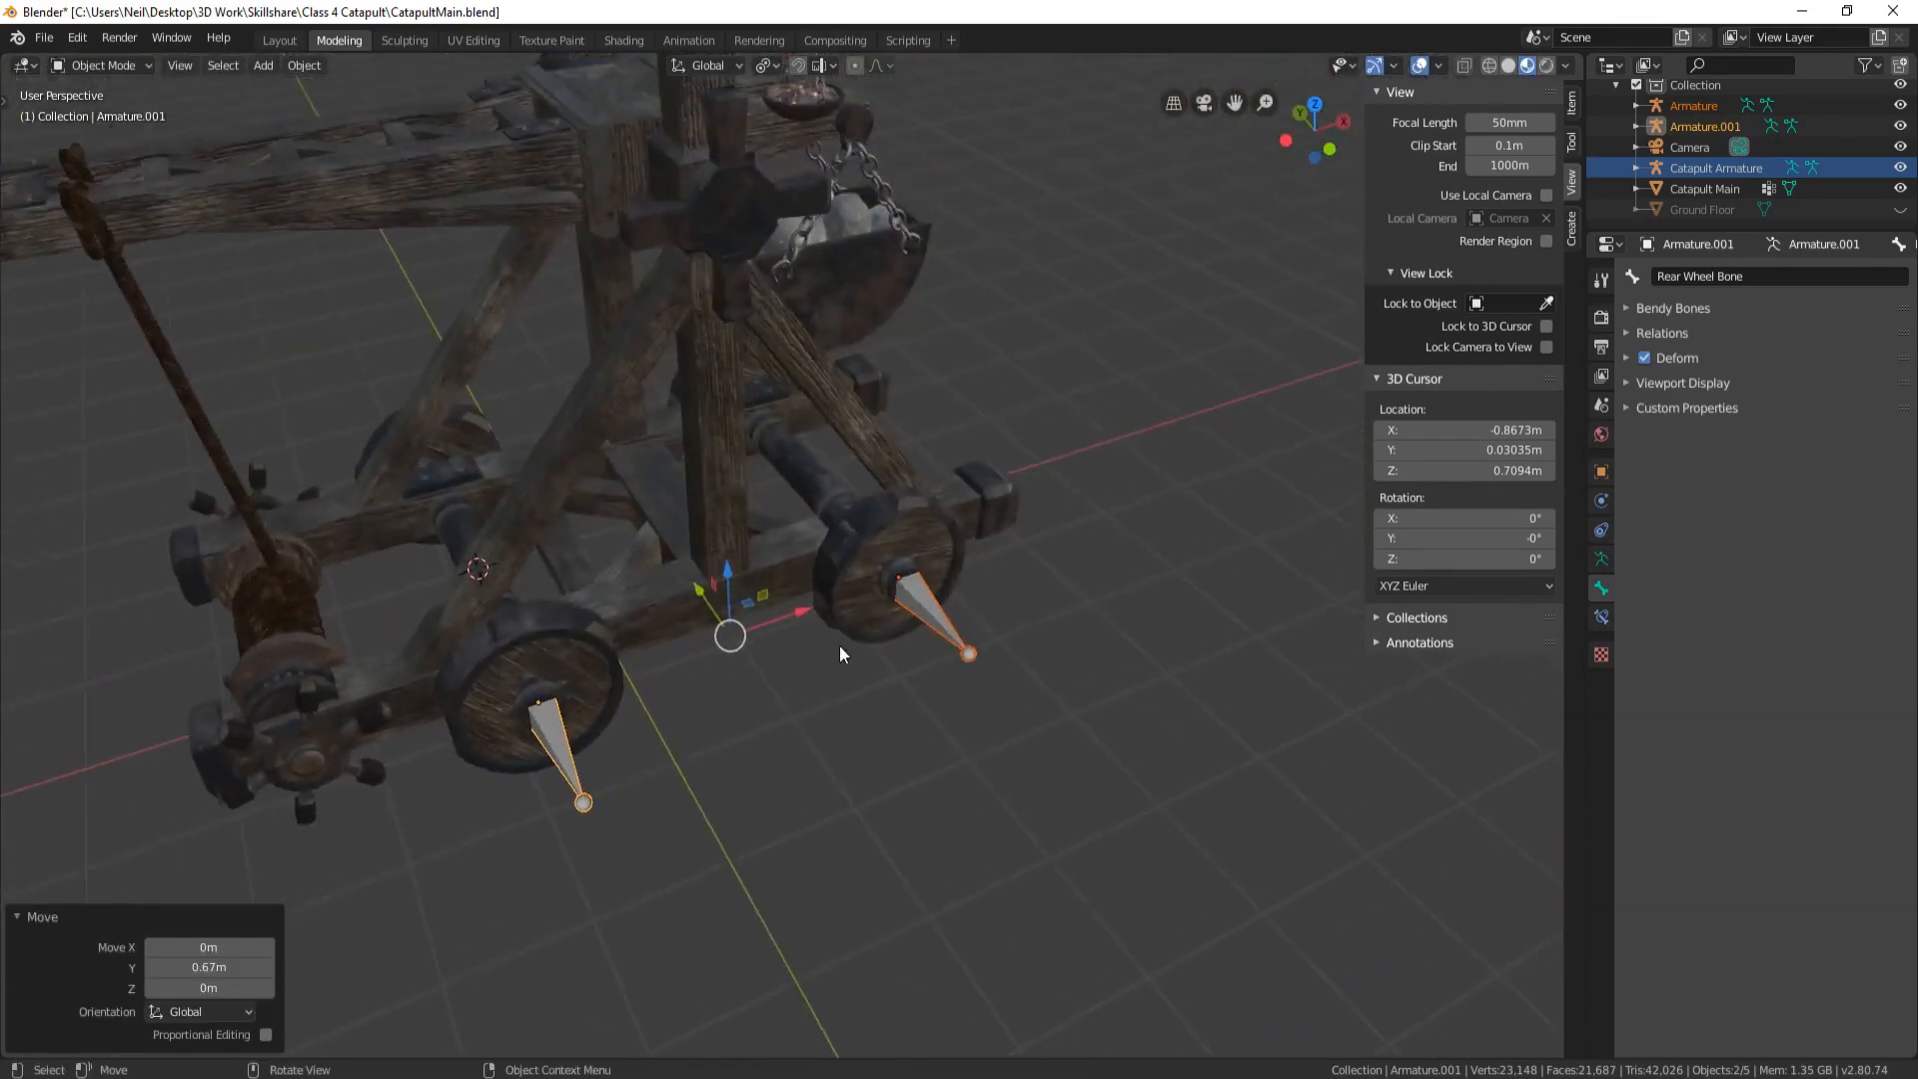
middle_click_drag(854, 492, 850, 624)
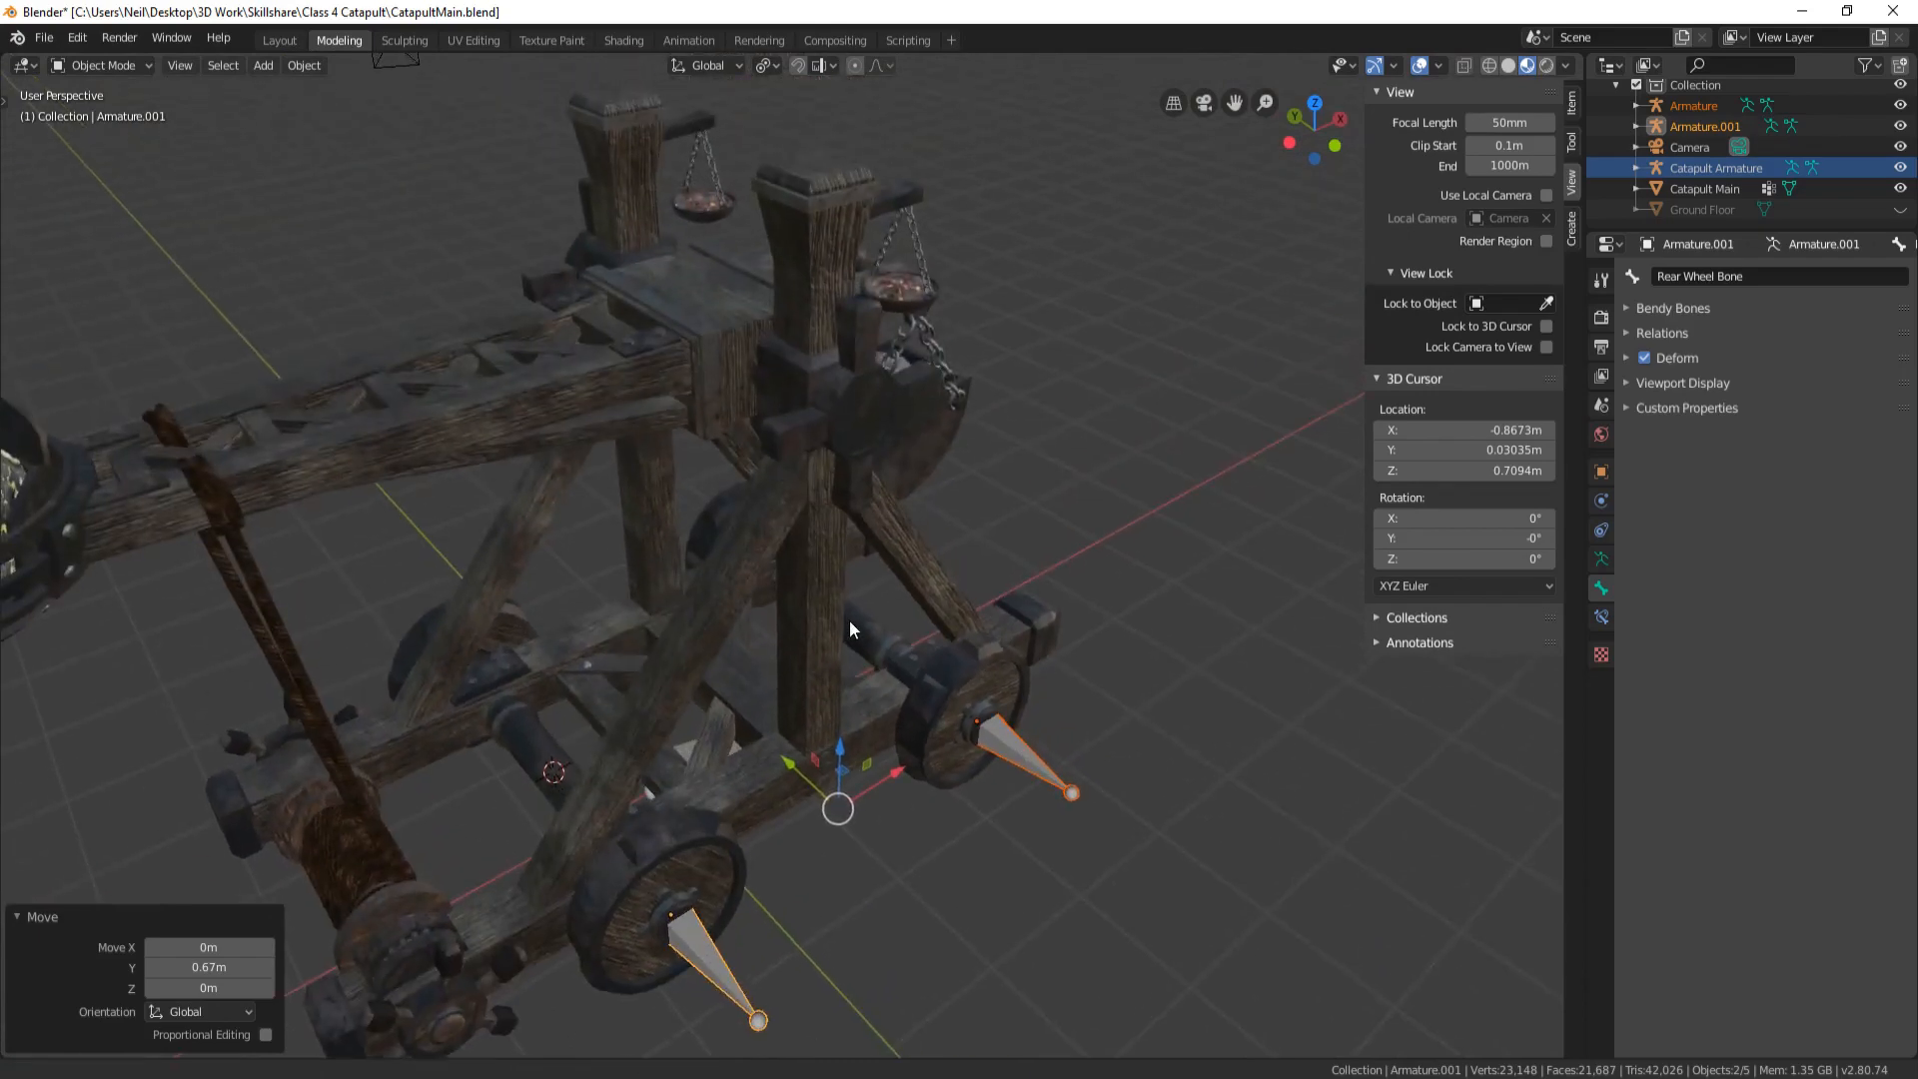
middle_click_drag(551, 771, 791, 626, "shift")
scroll(710, 745, "up", 4)
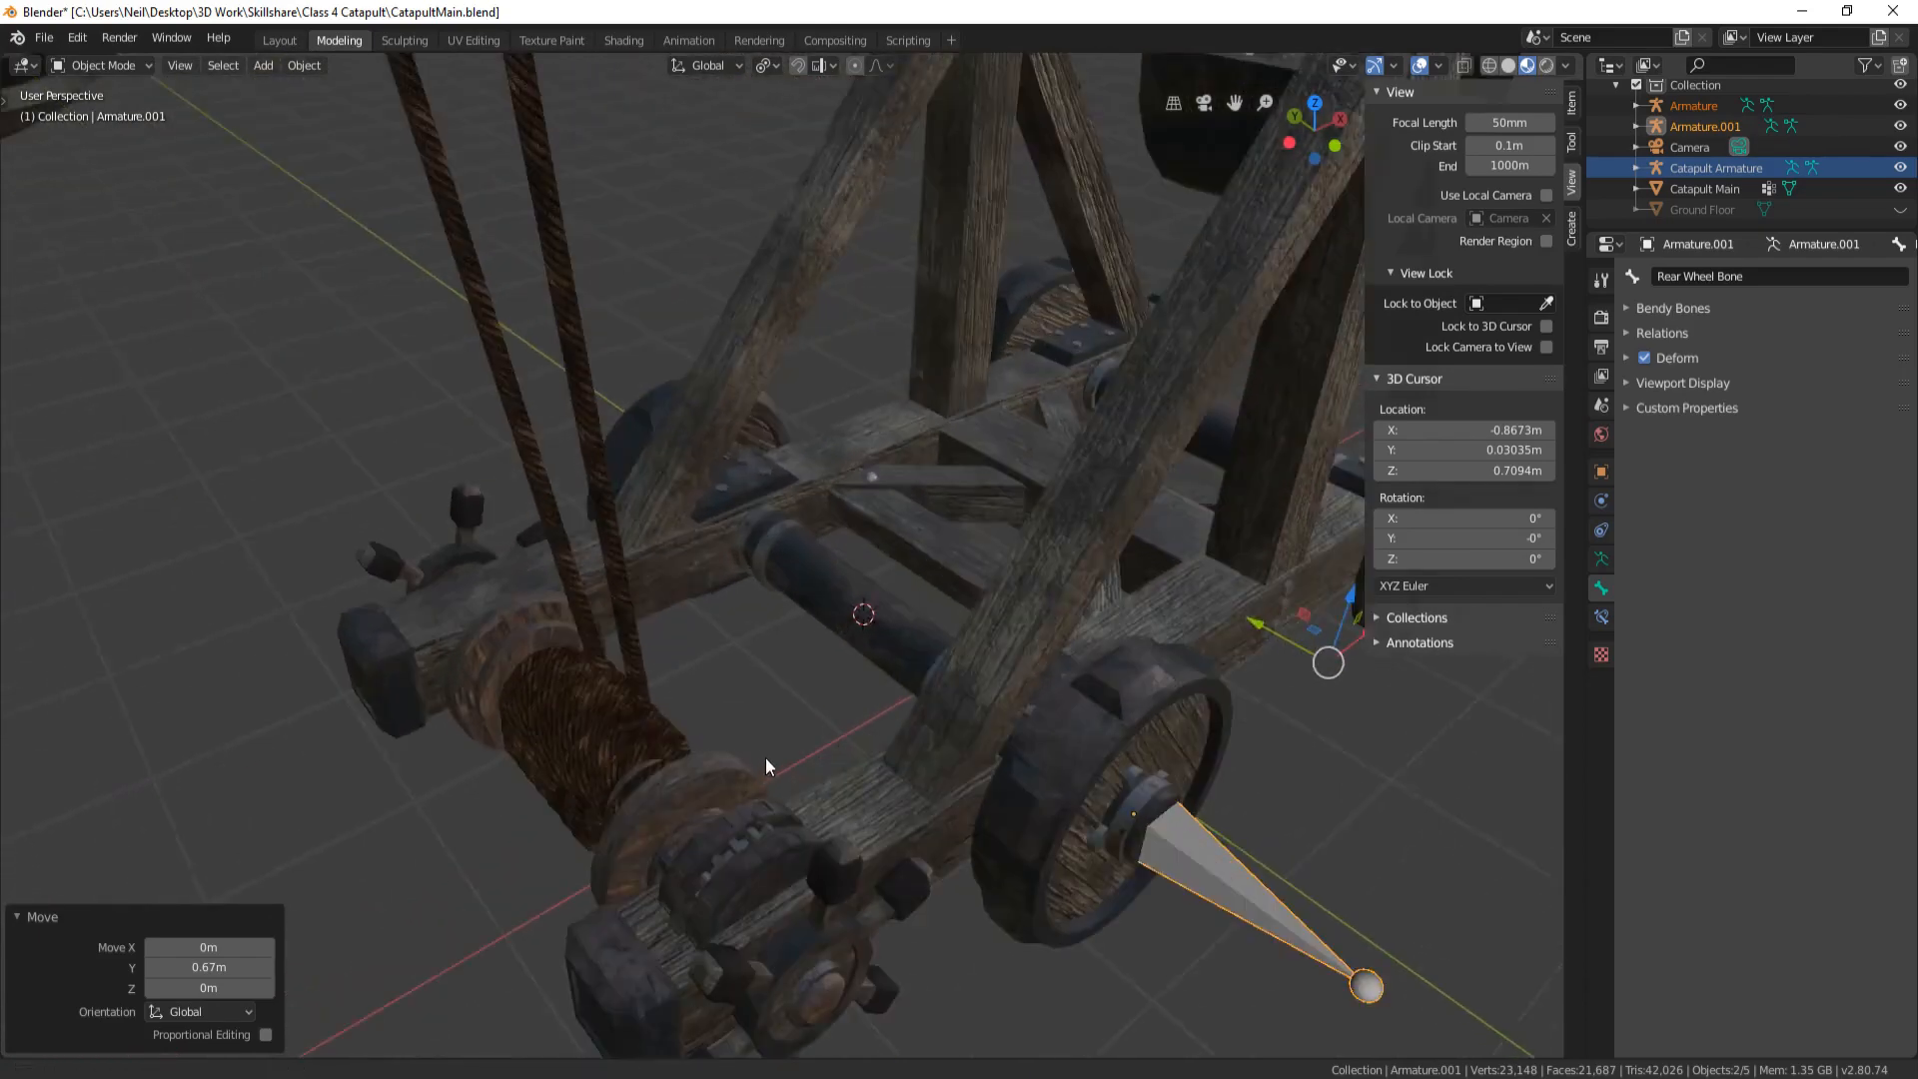
middle_click_drag(938, 581, 728, 356)
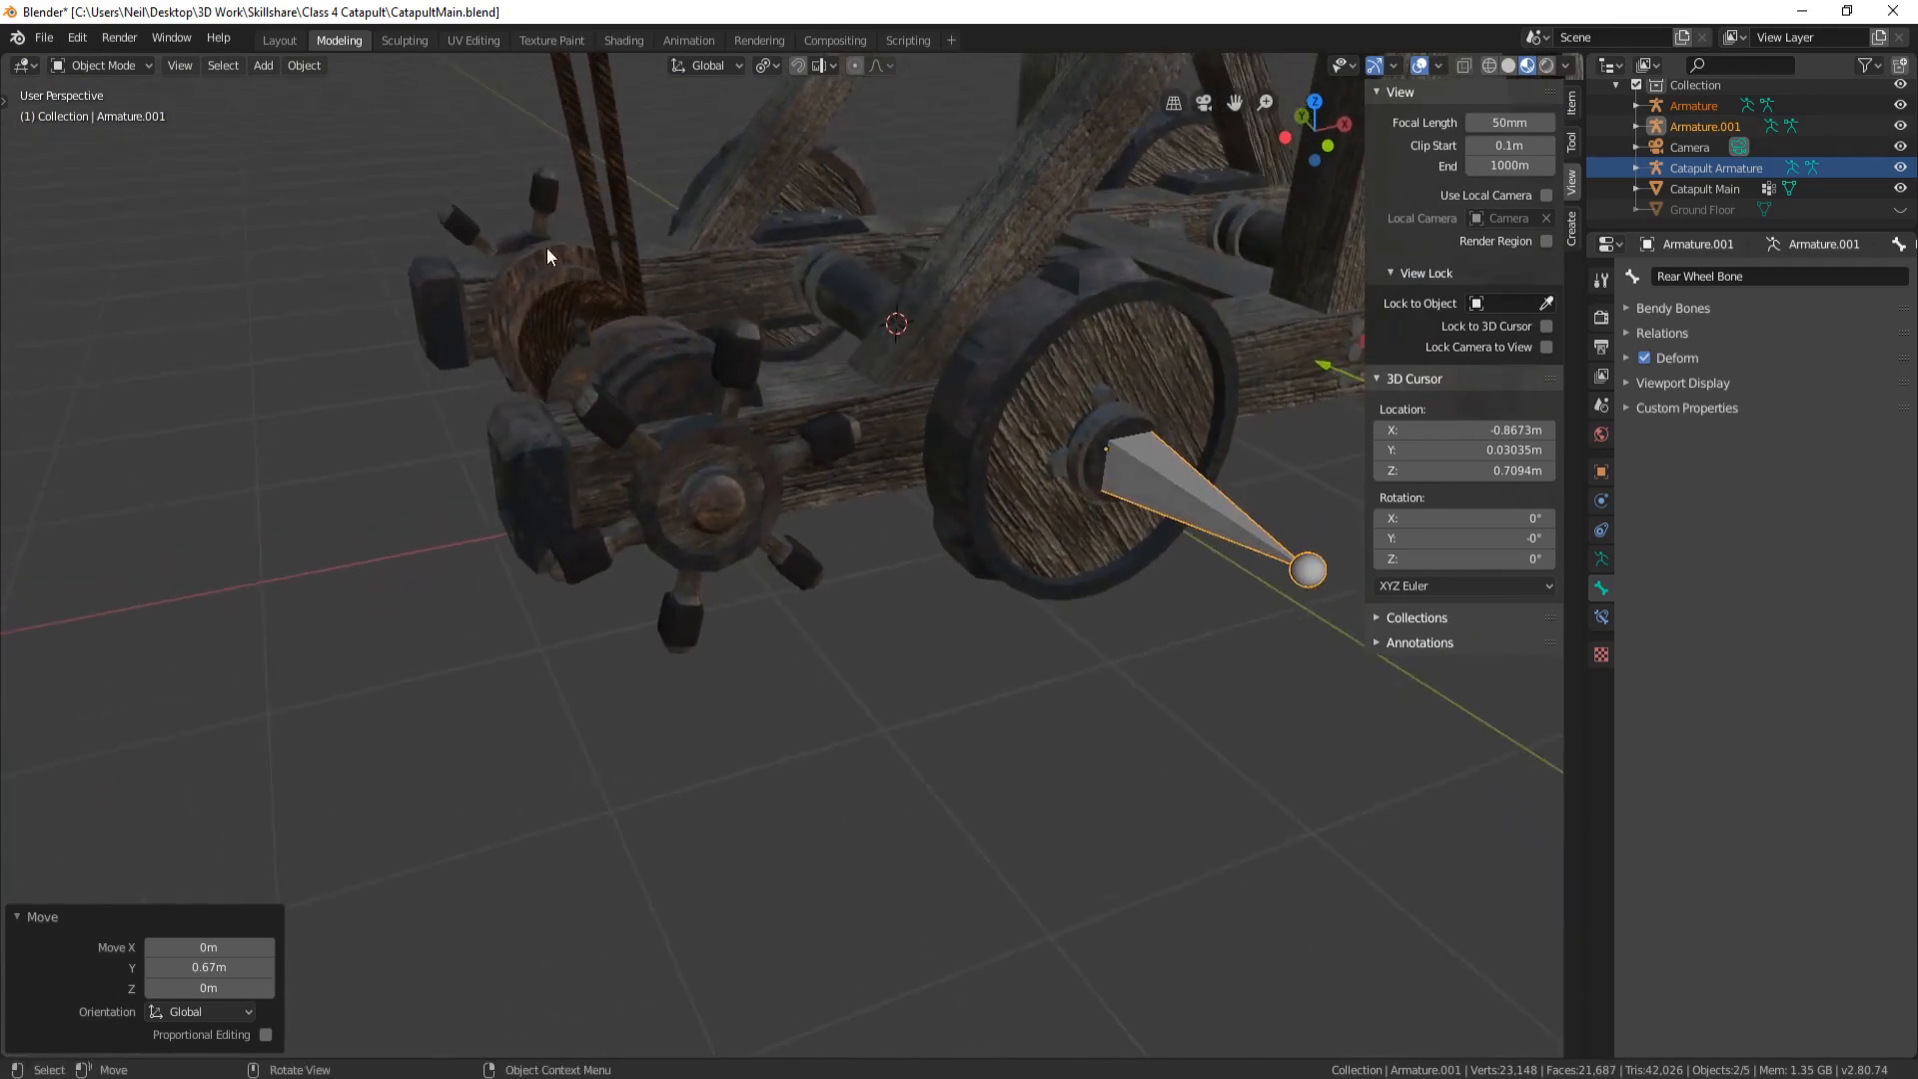
middle_click_drag(717, 450, 759, 430)
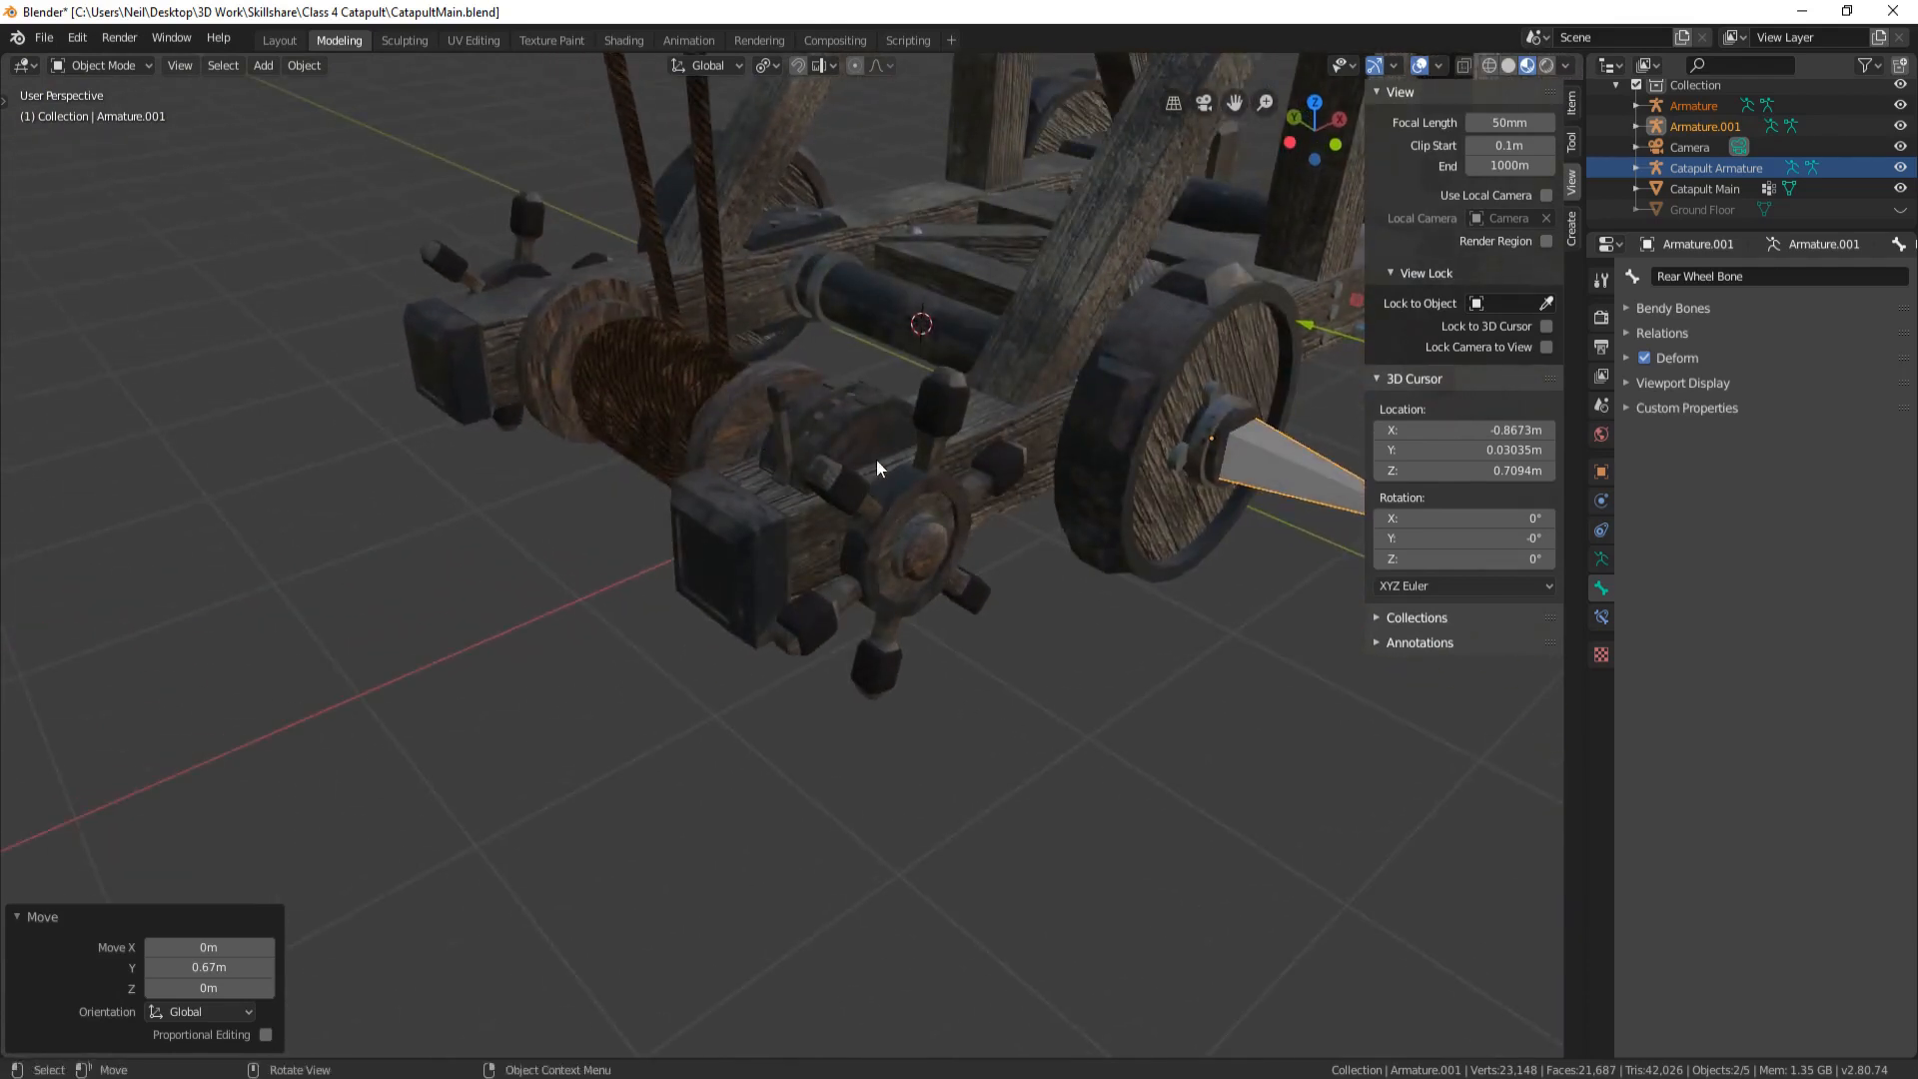
middle_click_drag(971, 426, 869, 579)
Open Catapult Main in Edit Mode and select the linked collar where the rope winch meets the side beam
left_click(864, 650)
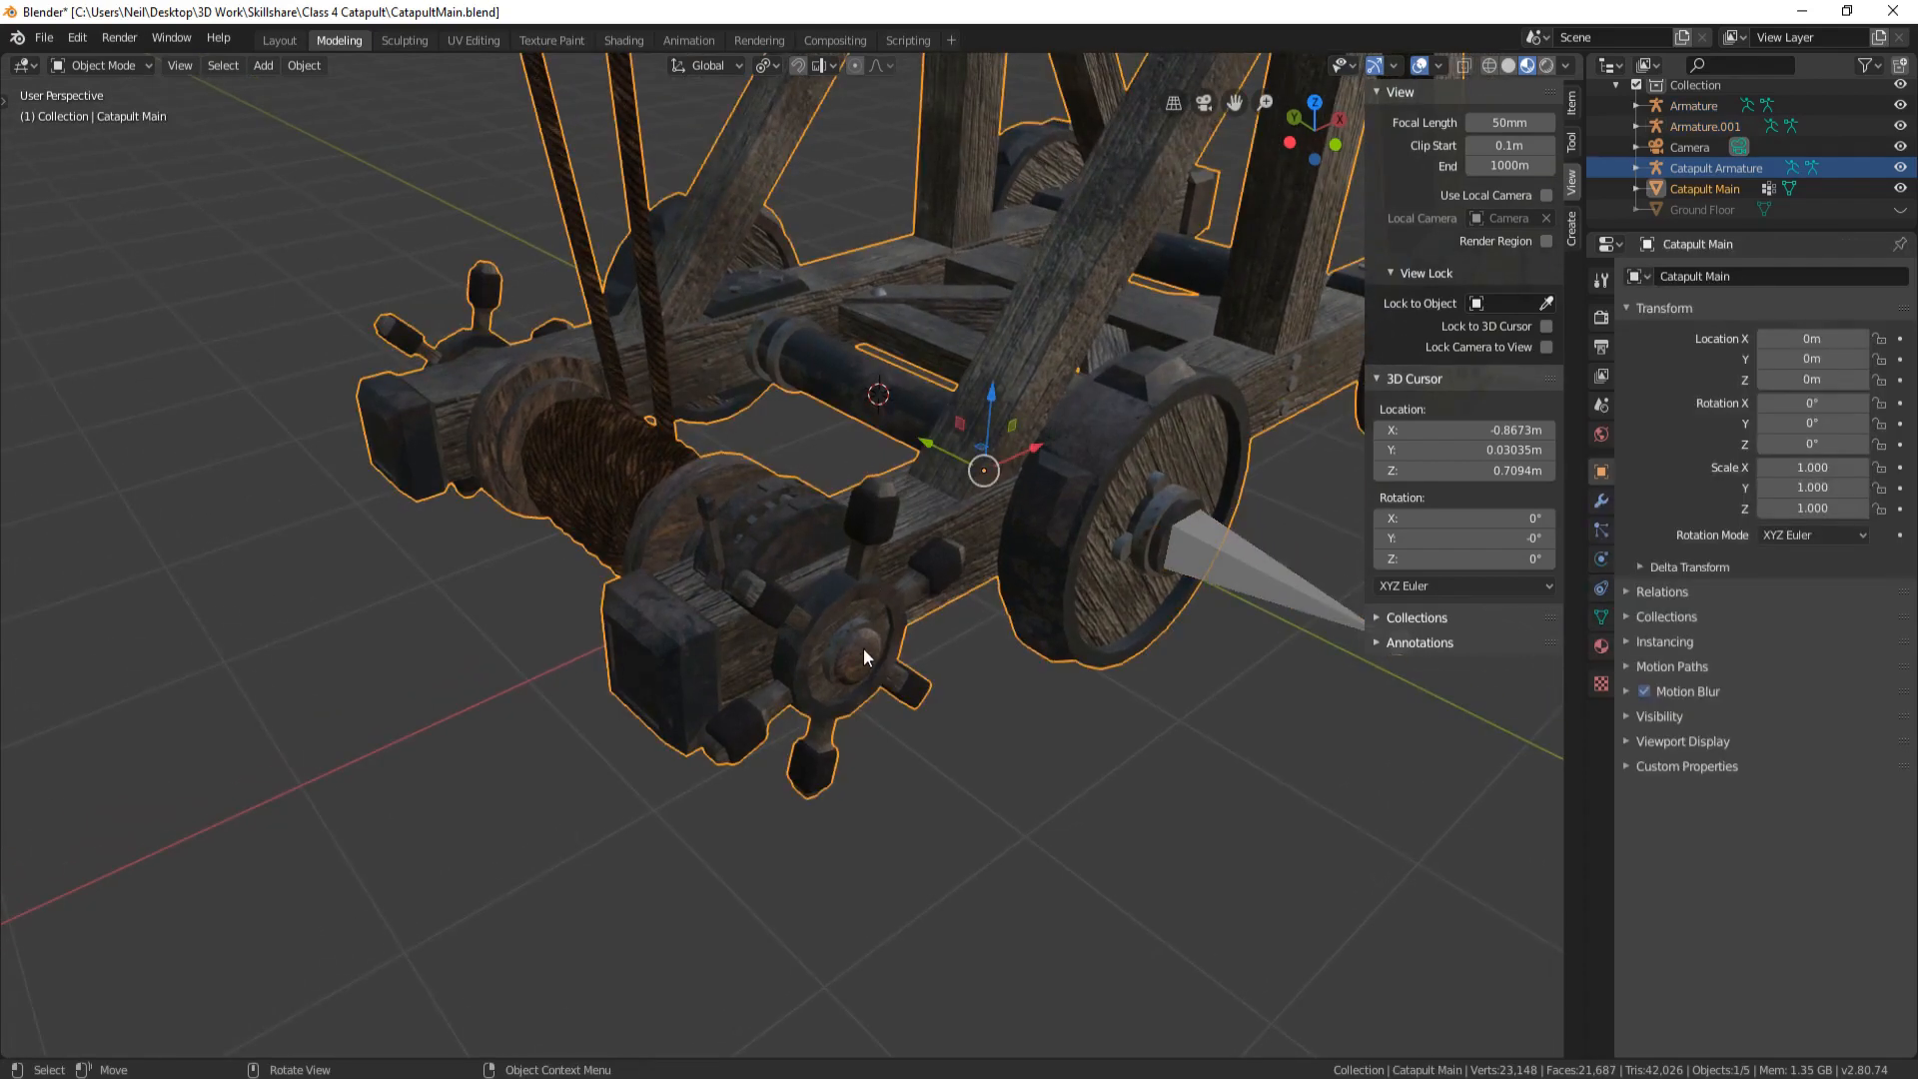
key("Tab")
middle_click_drag(858, 605, 981, 614)
scroll(1099, 599, "up", 4)
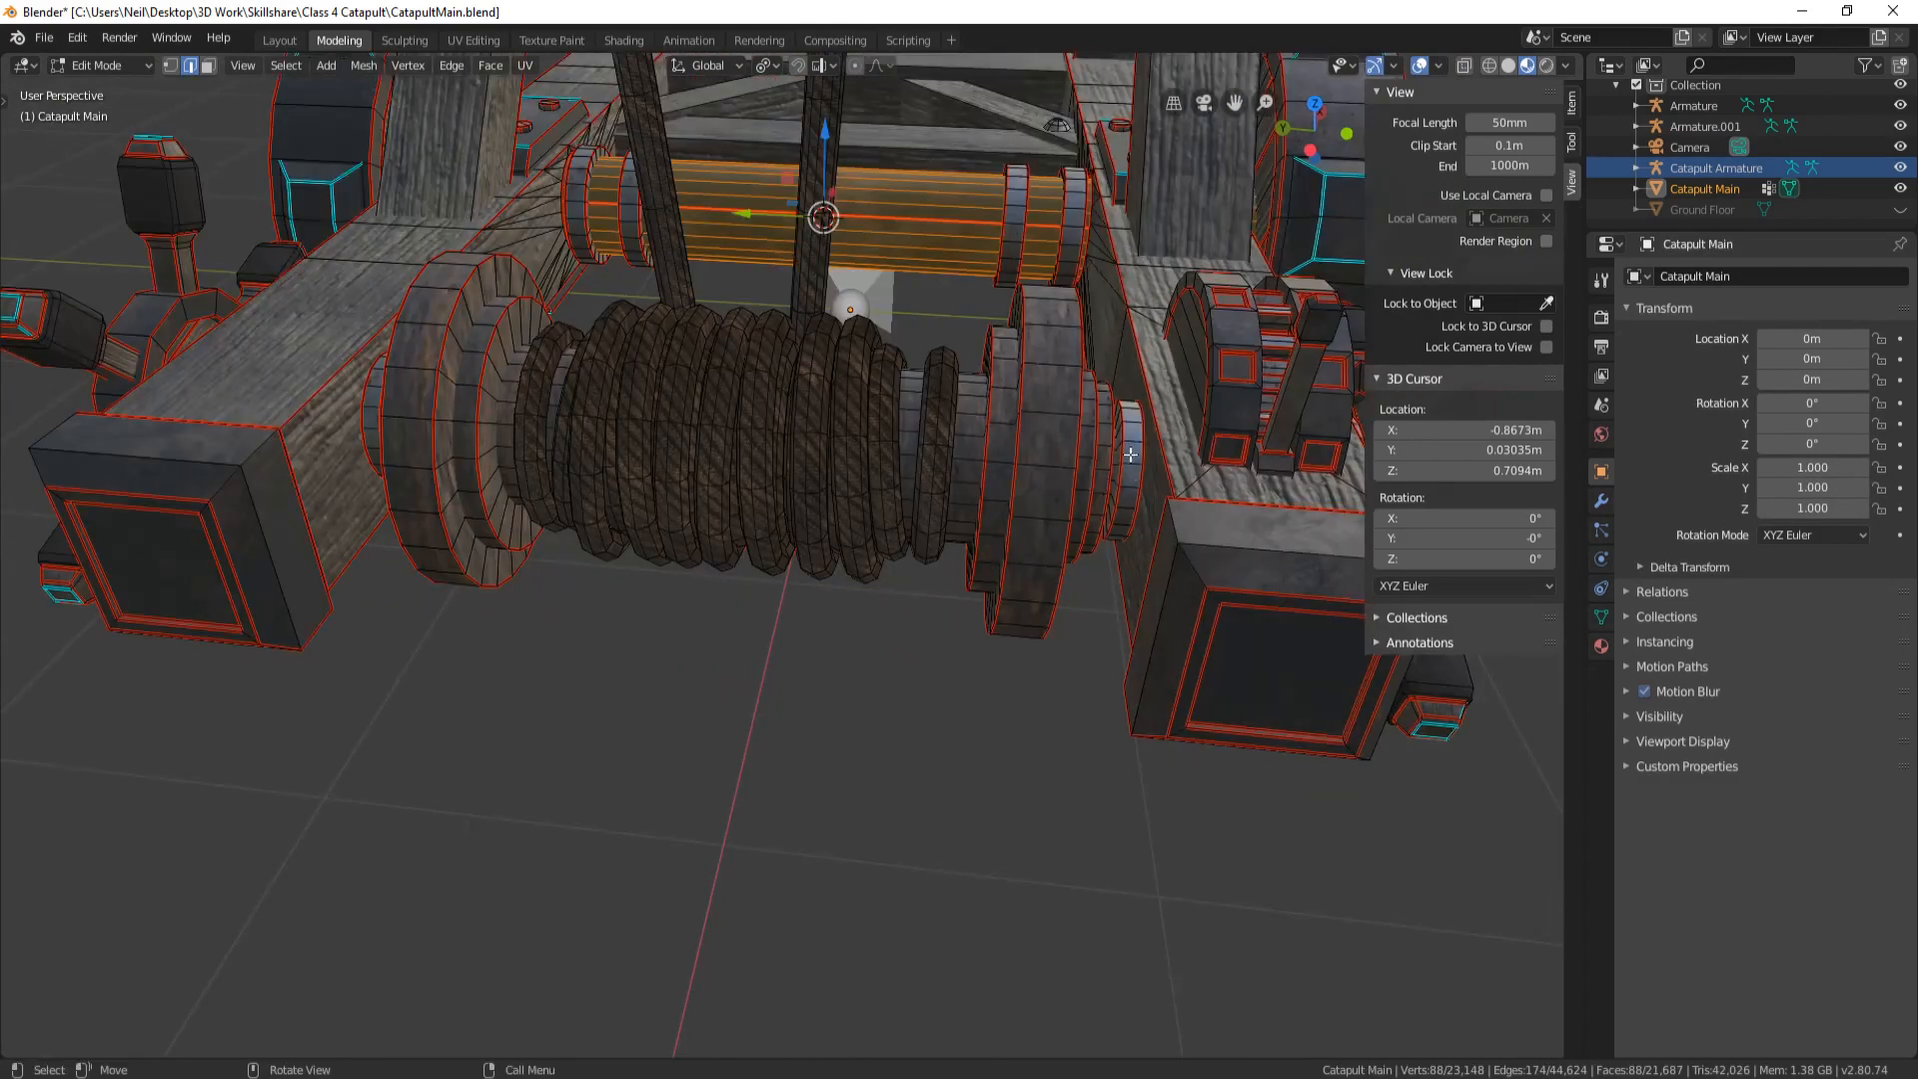
left_click(1130, 454)
key("l")
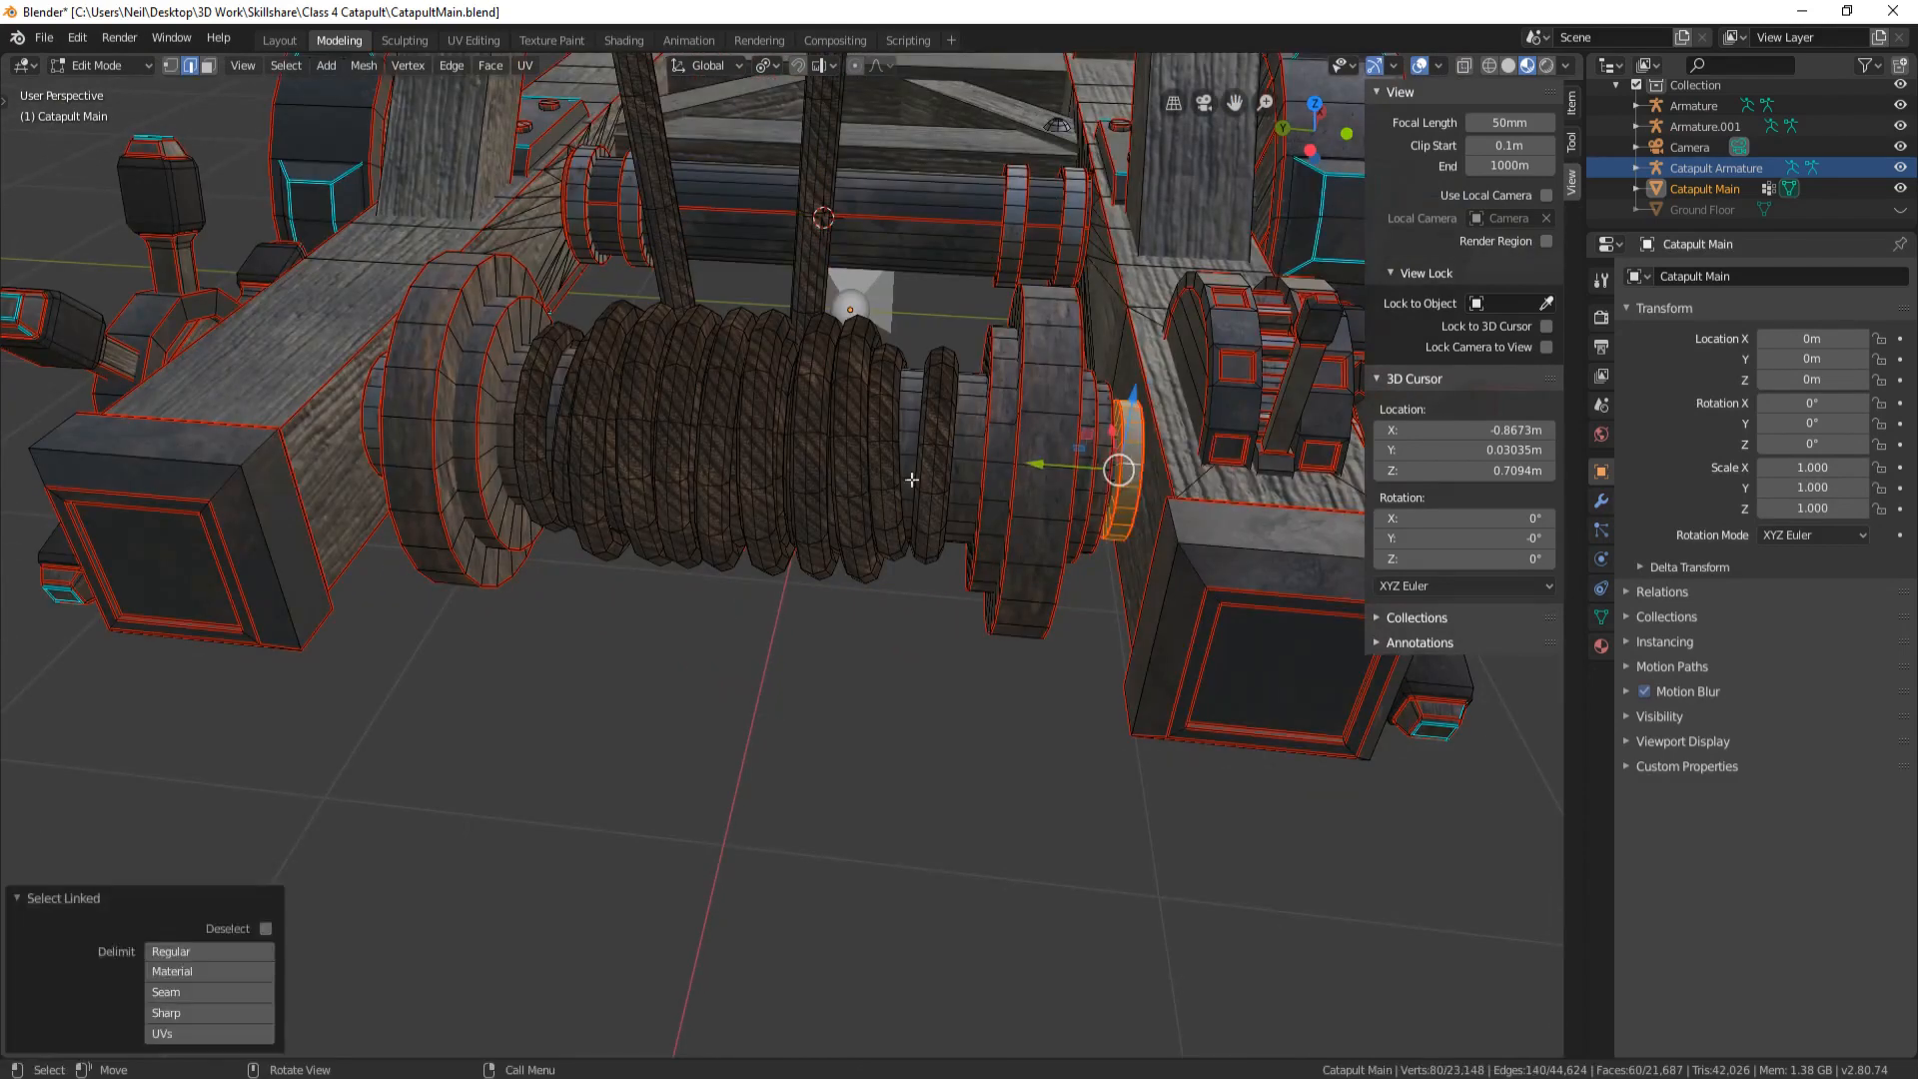
Select the linked ring geometry beside the rope winch's outer flange instead and snap the 3D cursor to its center
scroll(911, 479, "up", 3)
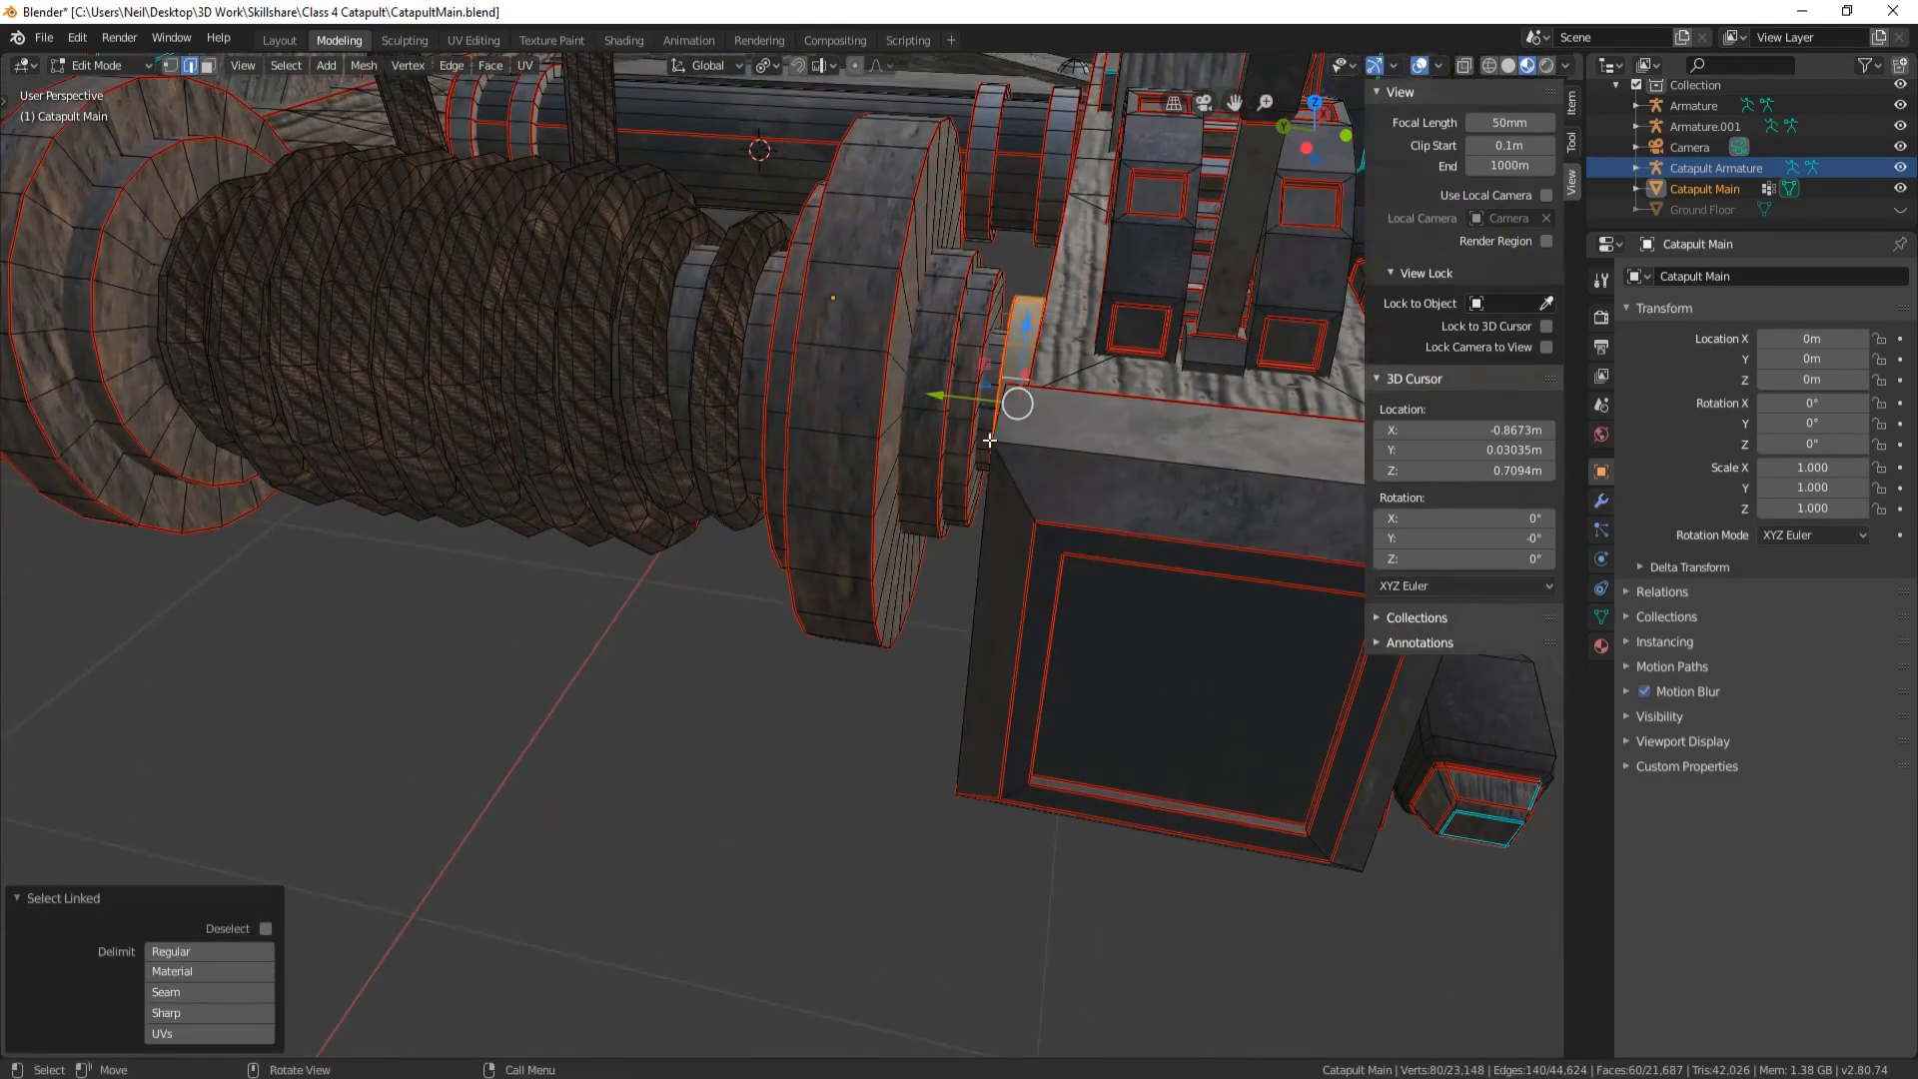
left_click(986, 434)
key("l")
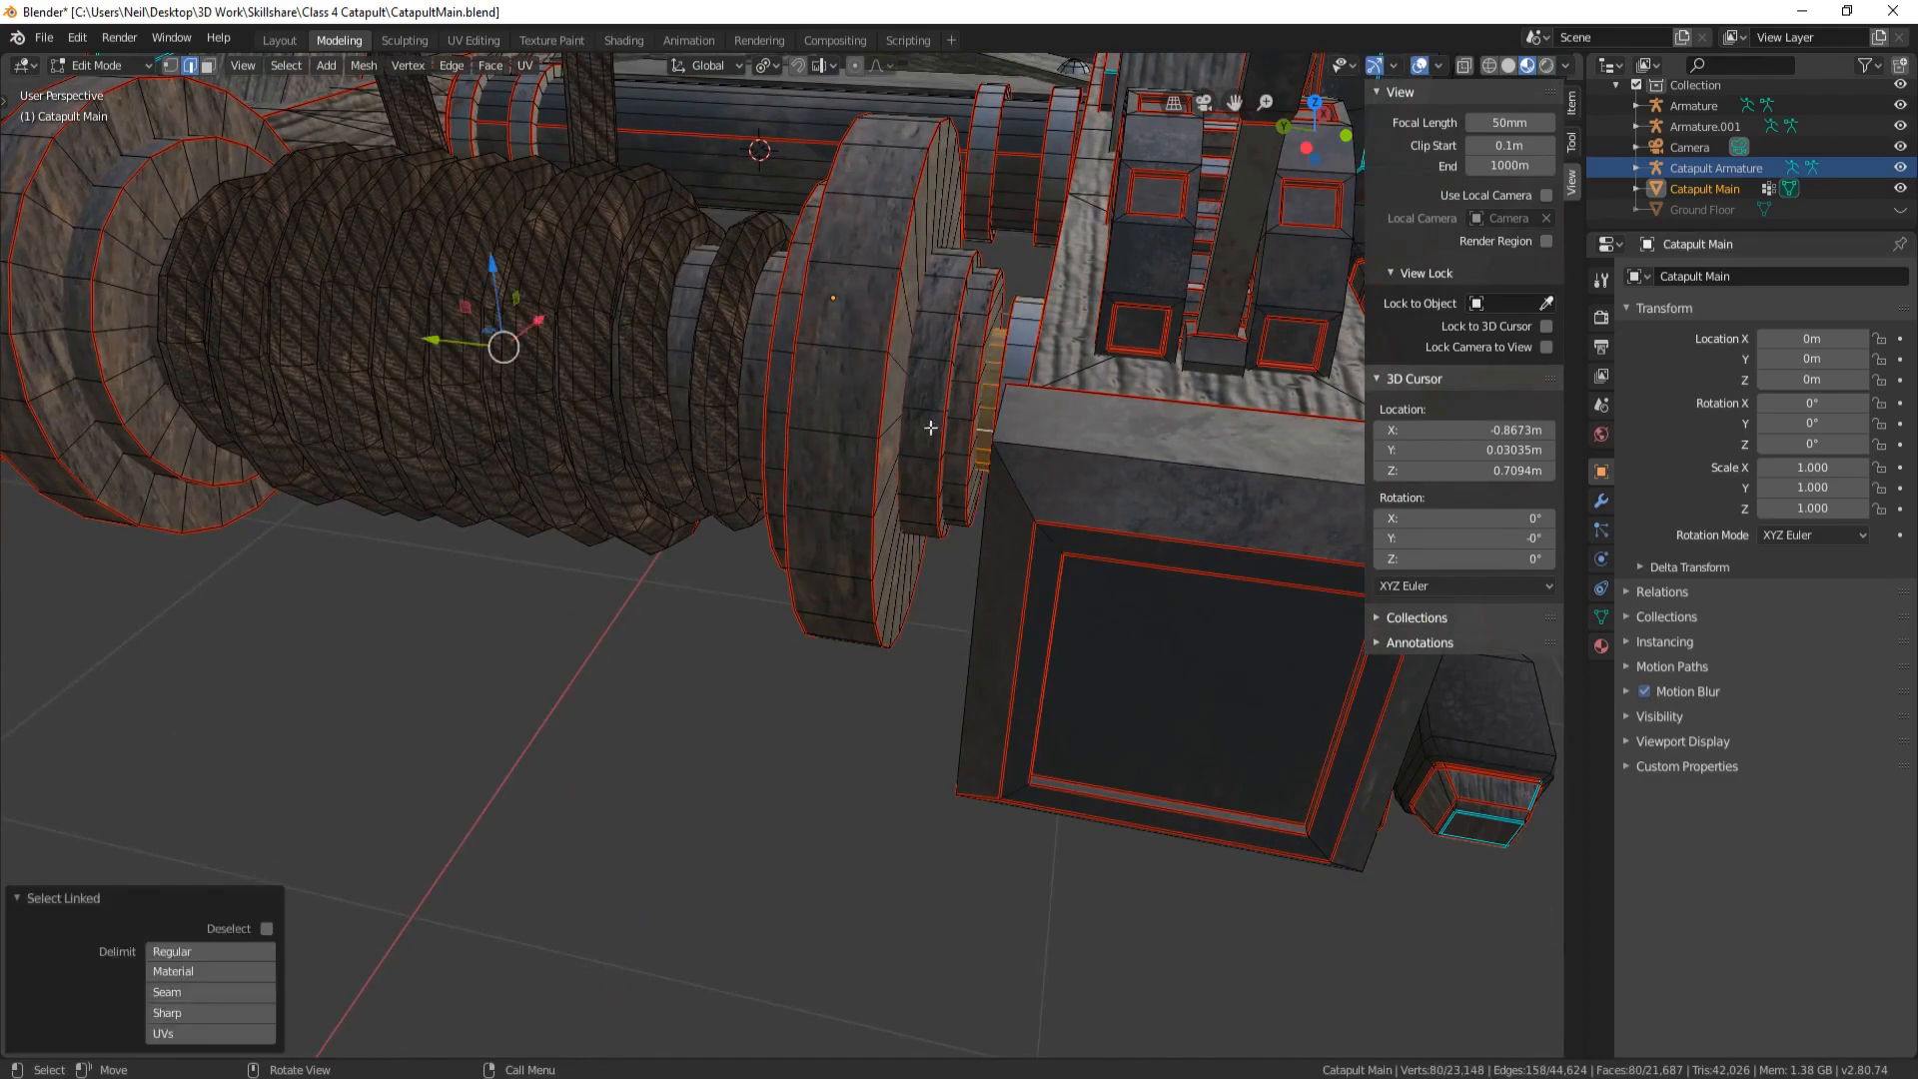
scroll(930, 429, "down", 4)
middle_click_drag(1009, 429, 1112, 420)
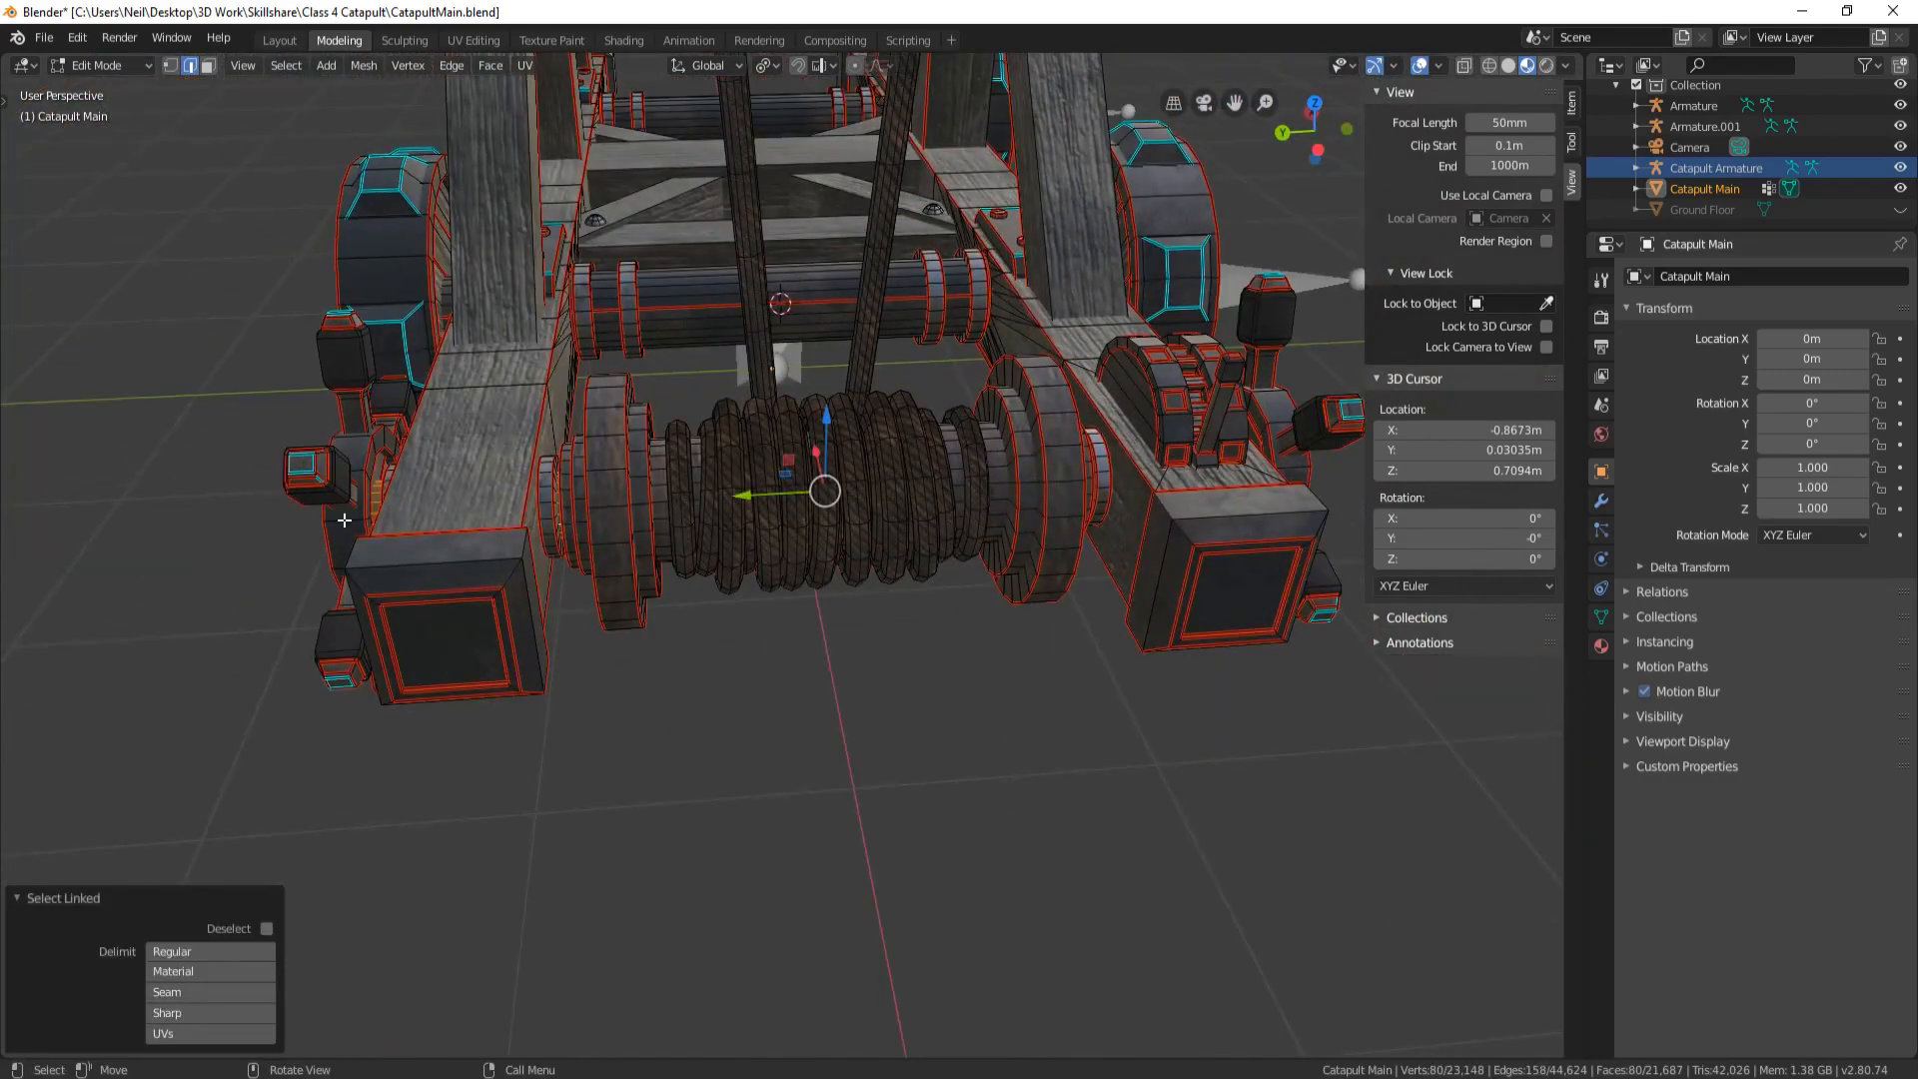
key("shift+s")
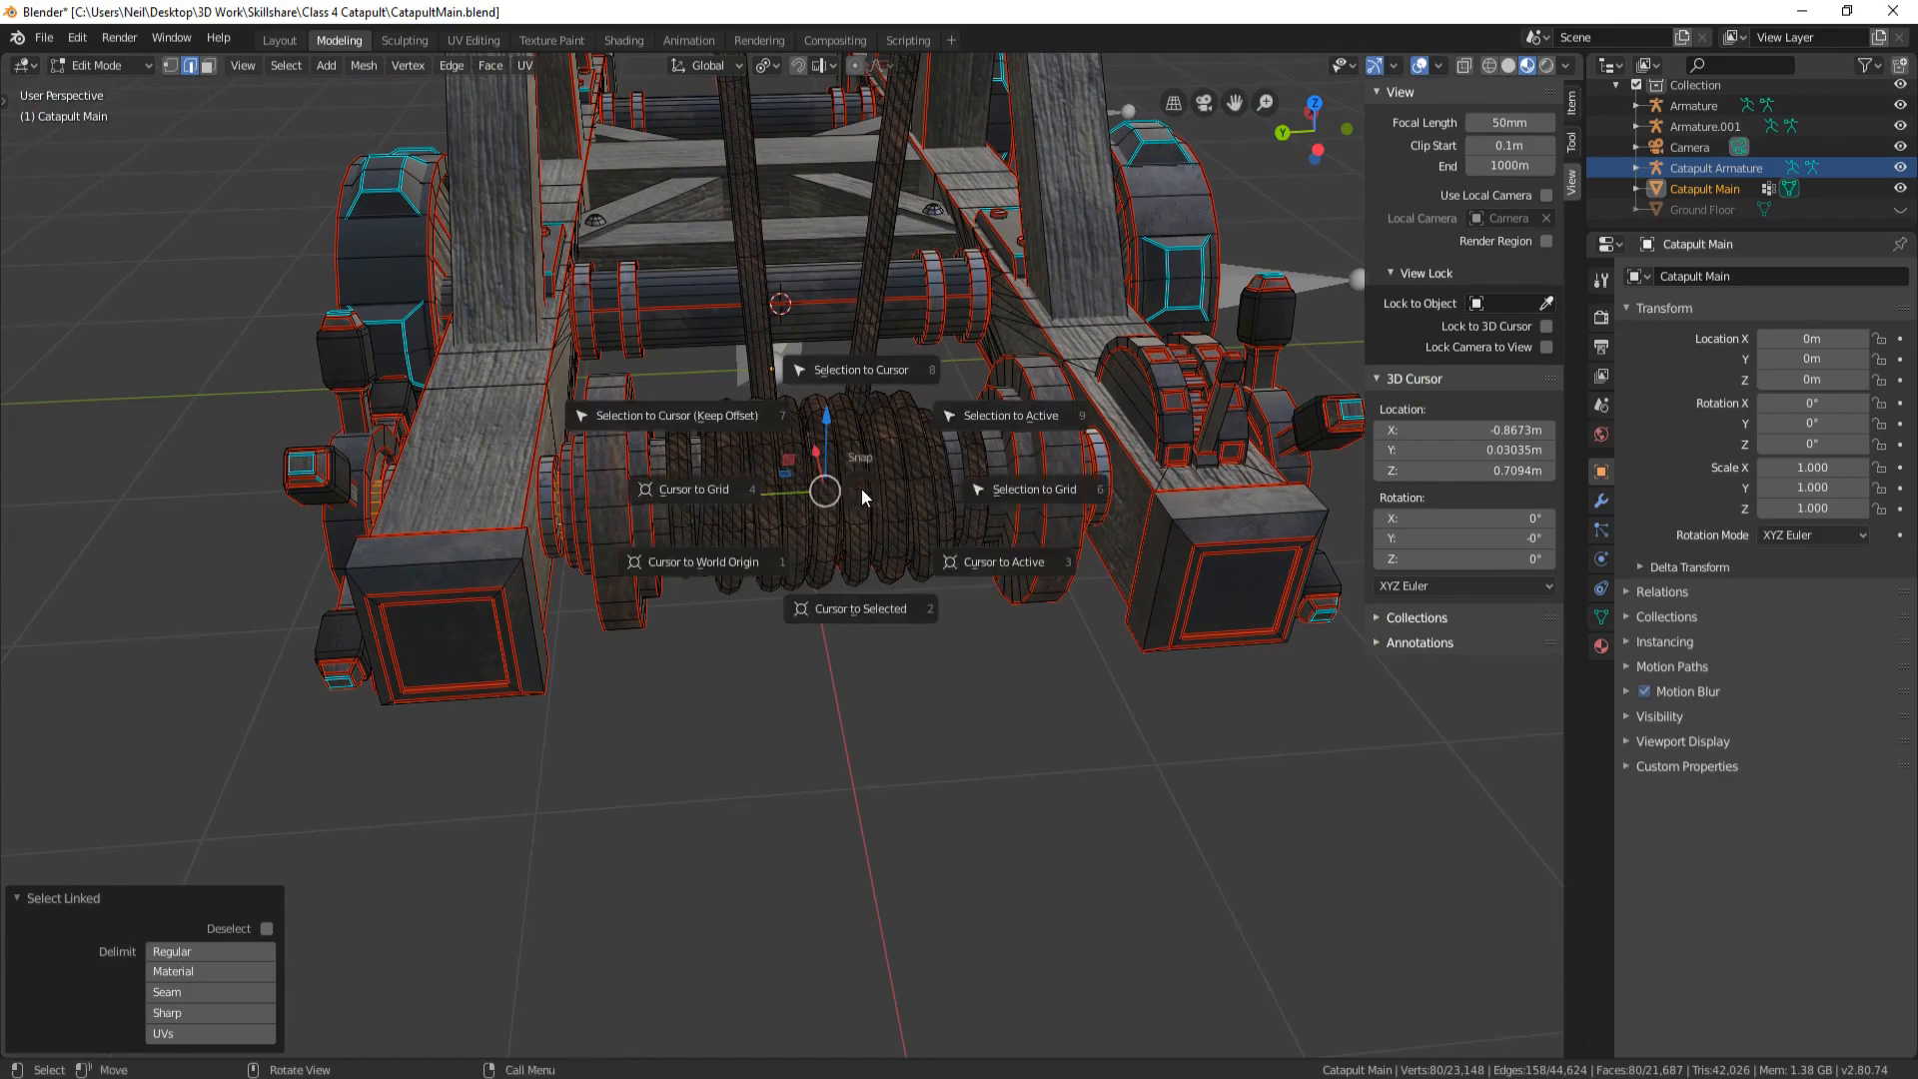
left_click(871, 611)
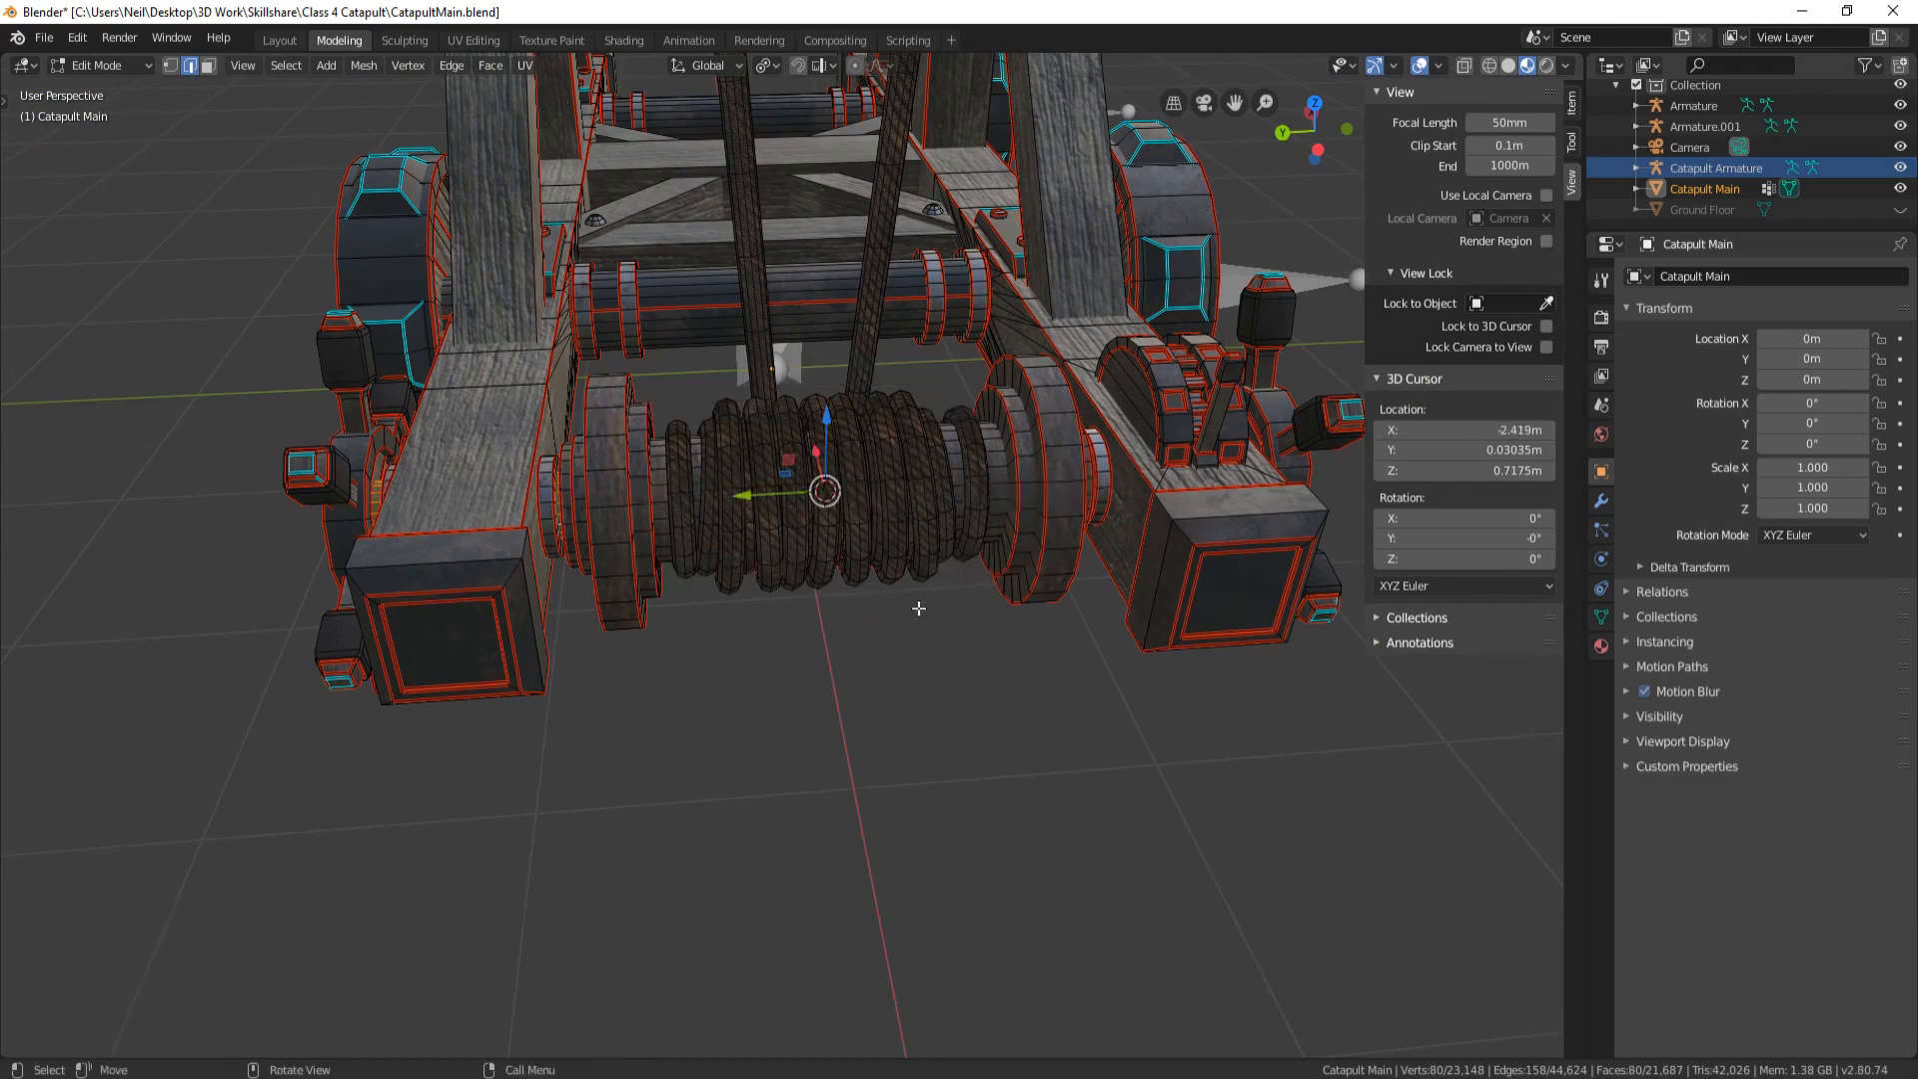
Return to Object Mode, add an armature at the 3D cursor in the rope winch and name its bone "Rope Turner"
key("Tab")
key("shift+a")
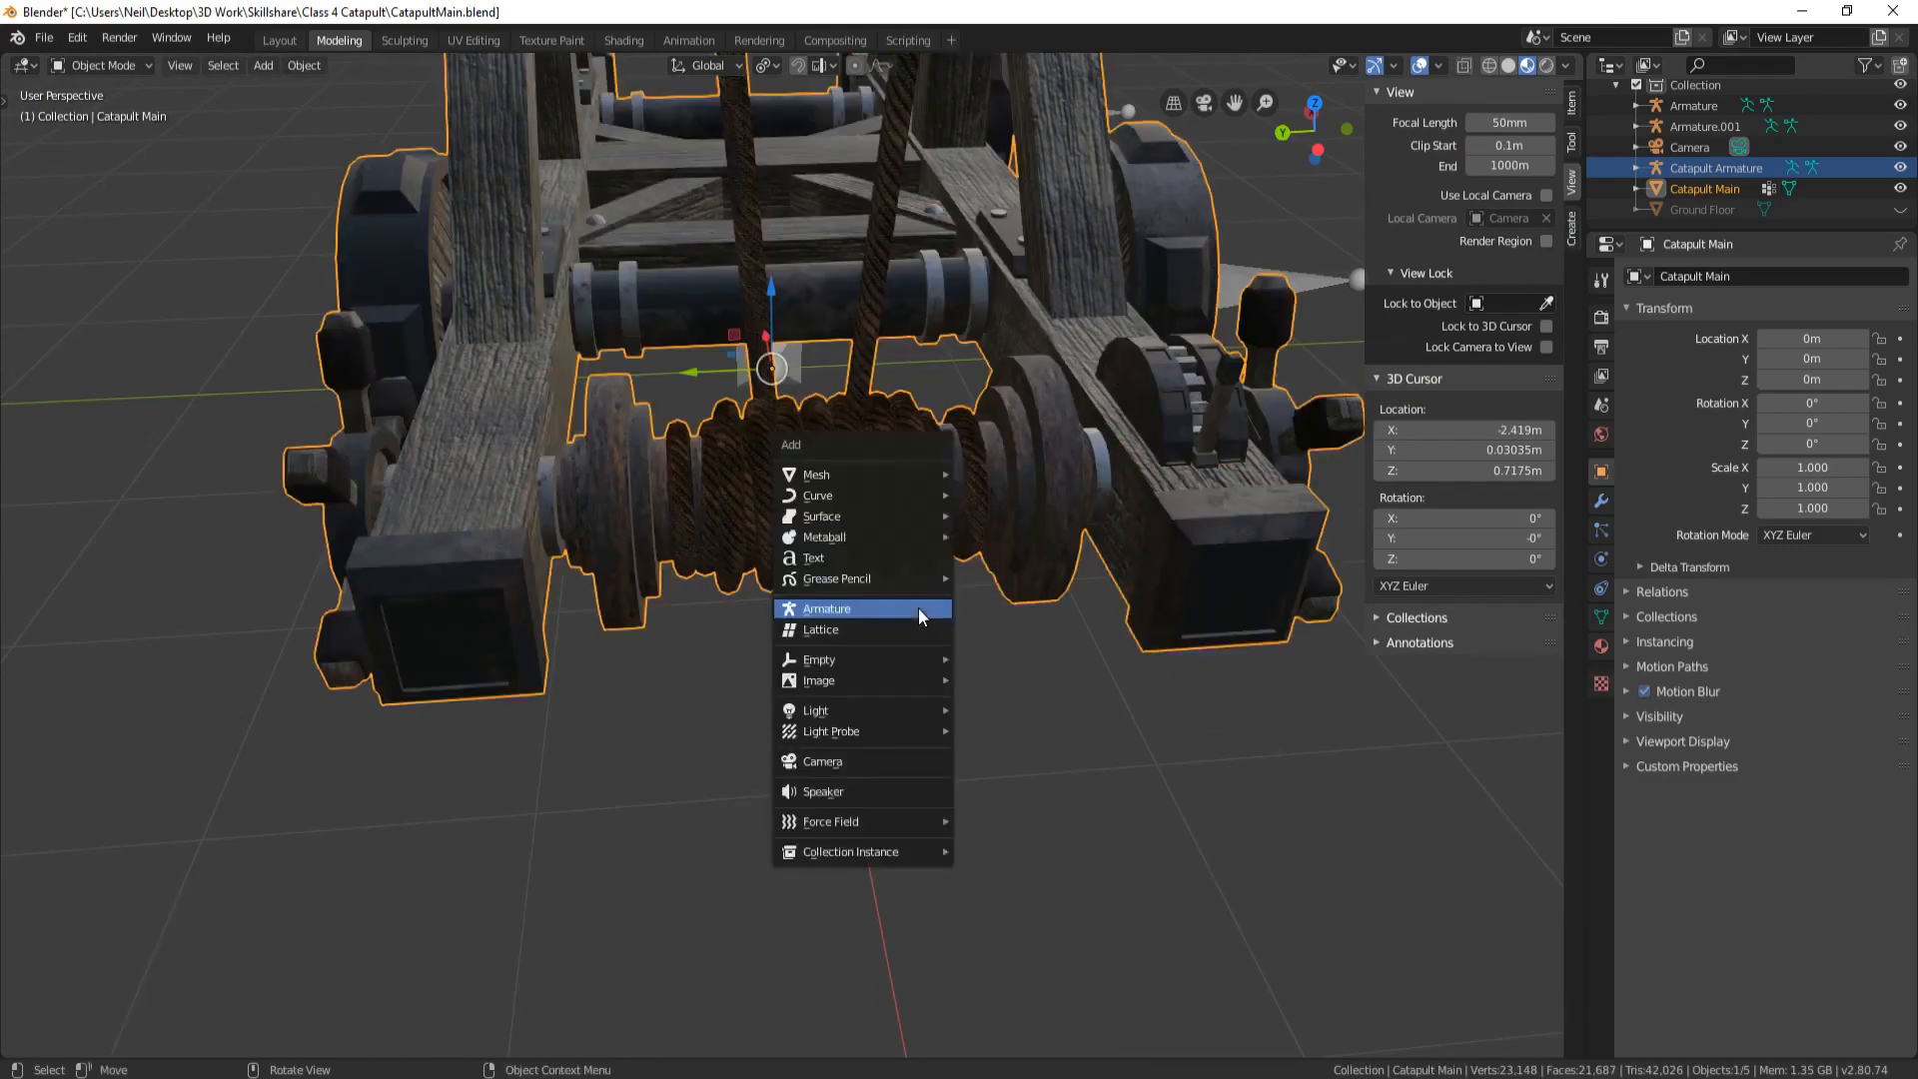
left_click(861, 608)
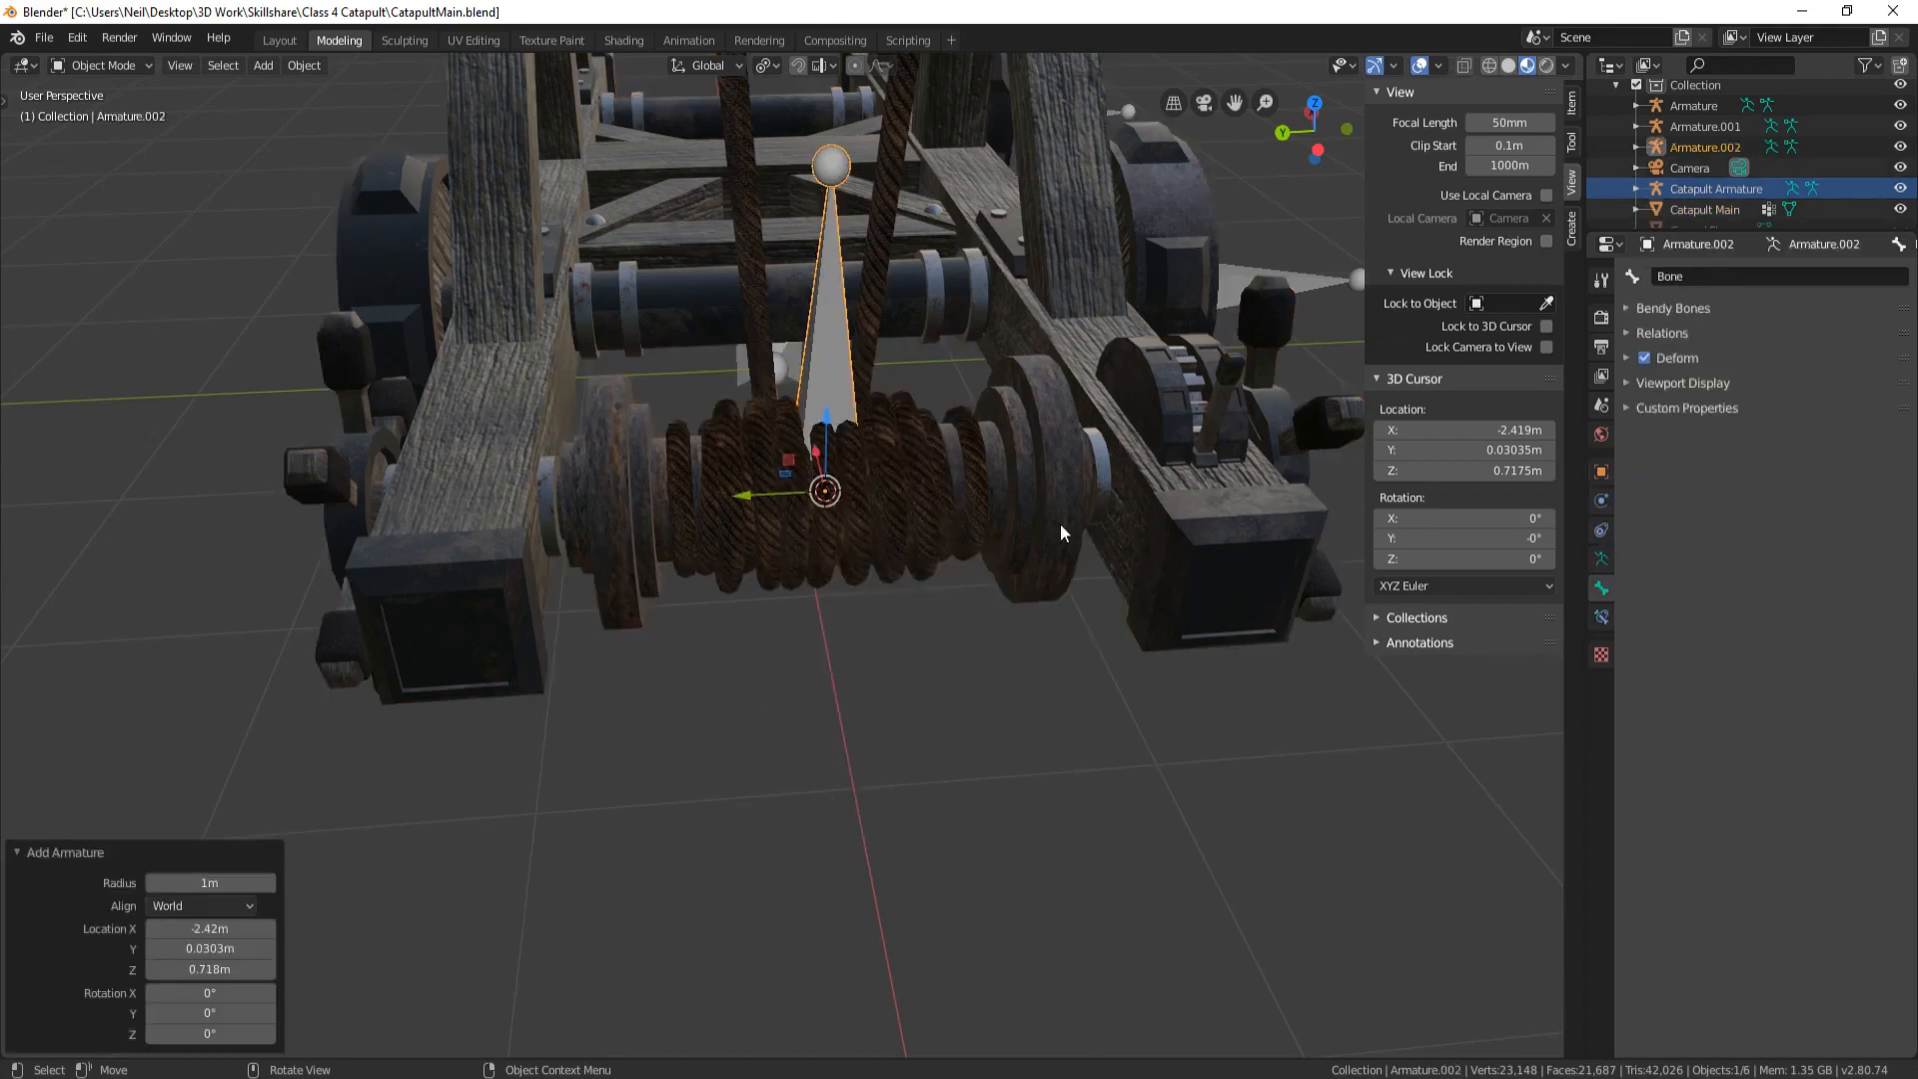
left_click(1706, 275)
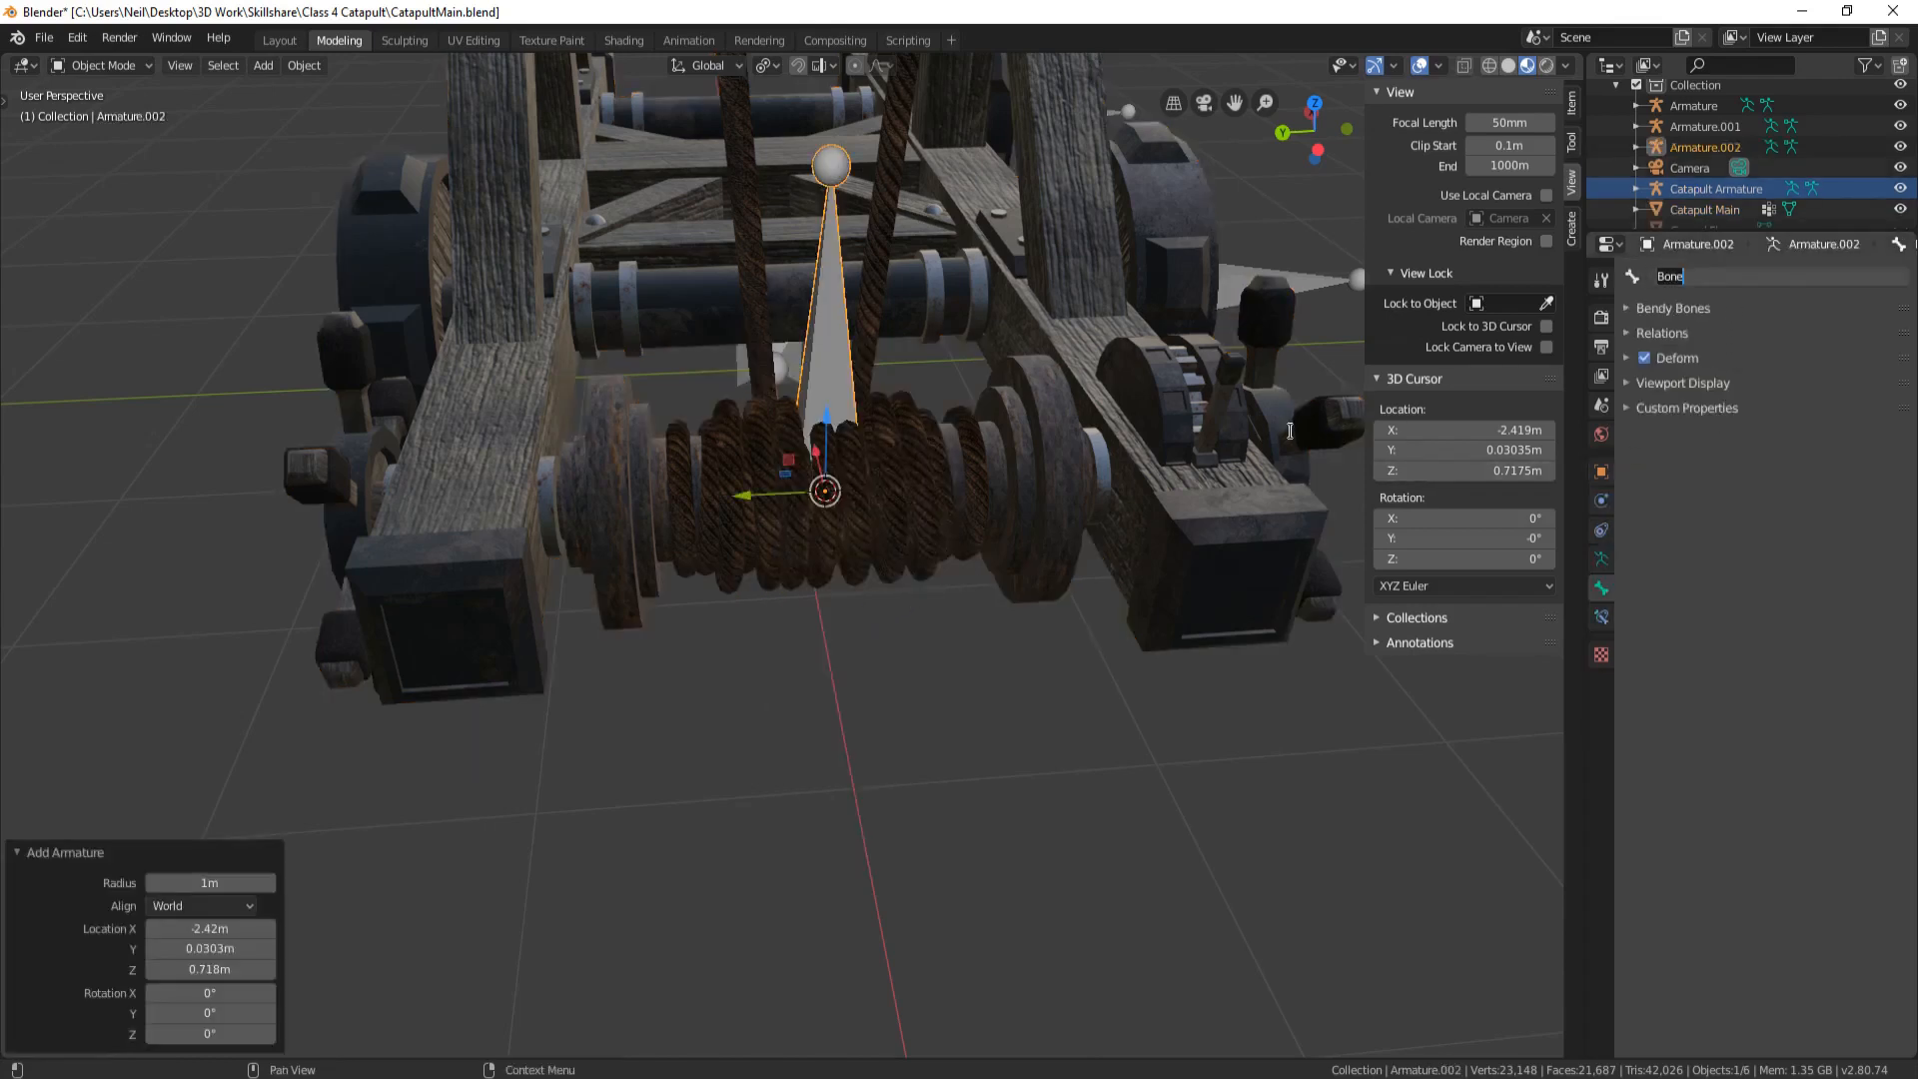
type("Rope Turner")
key("Return")
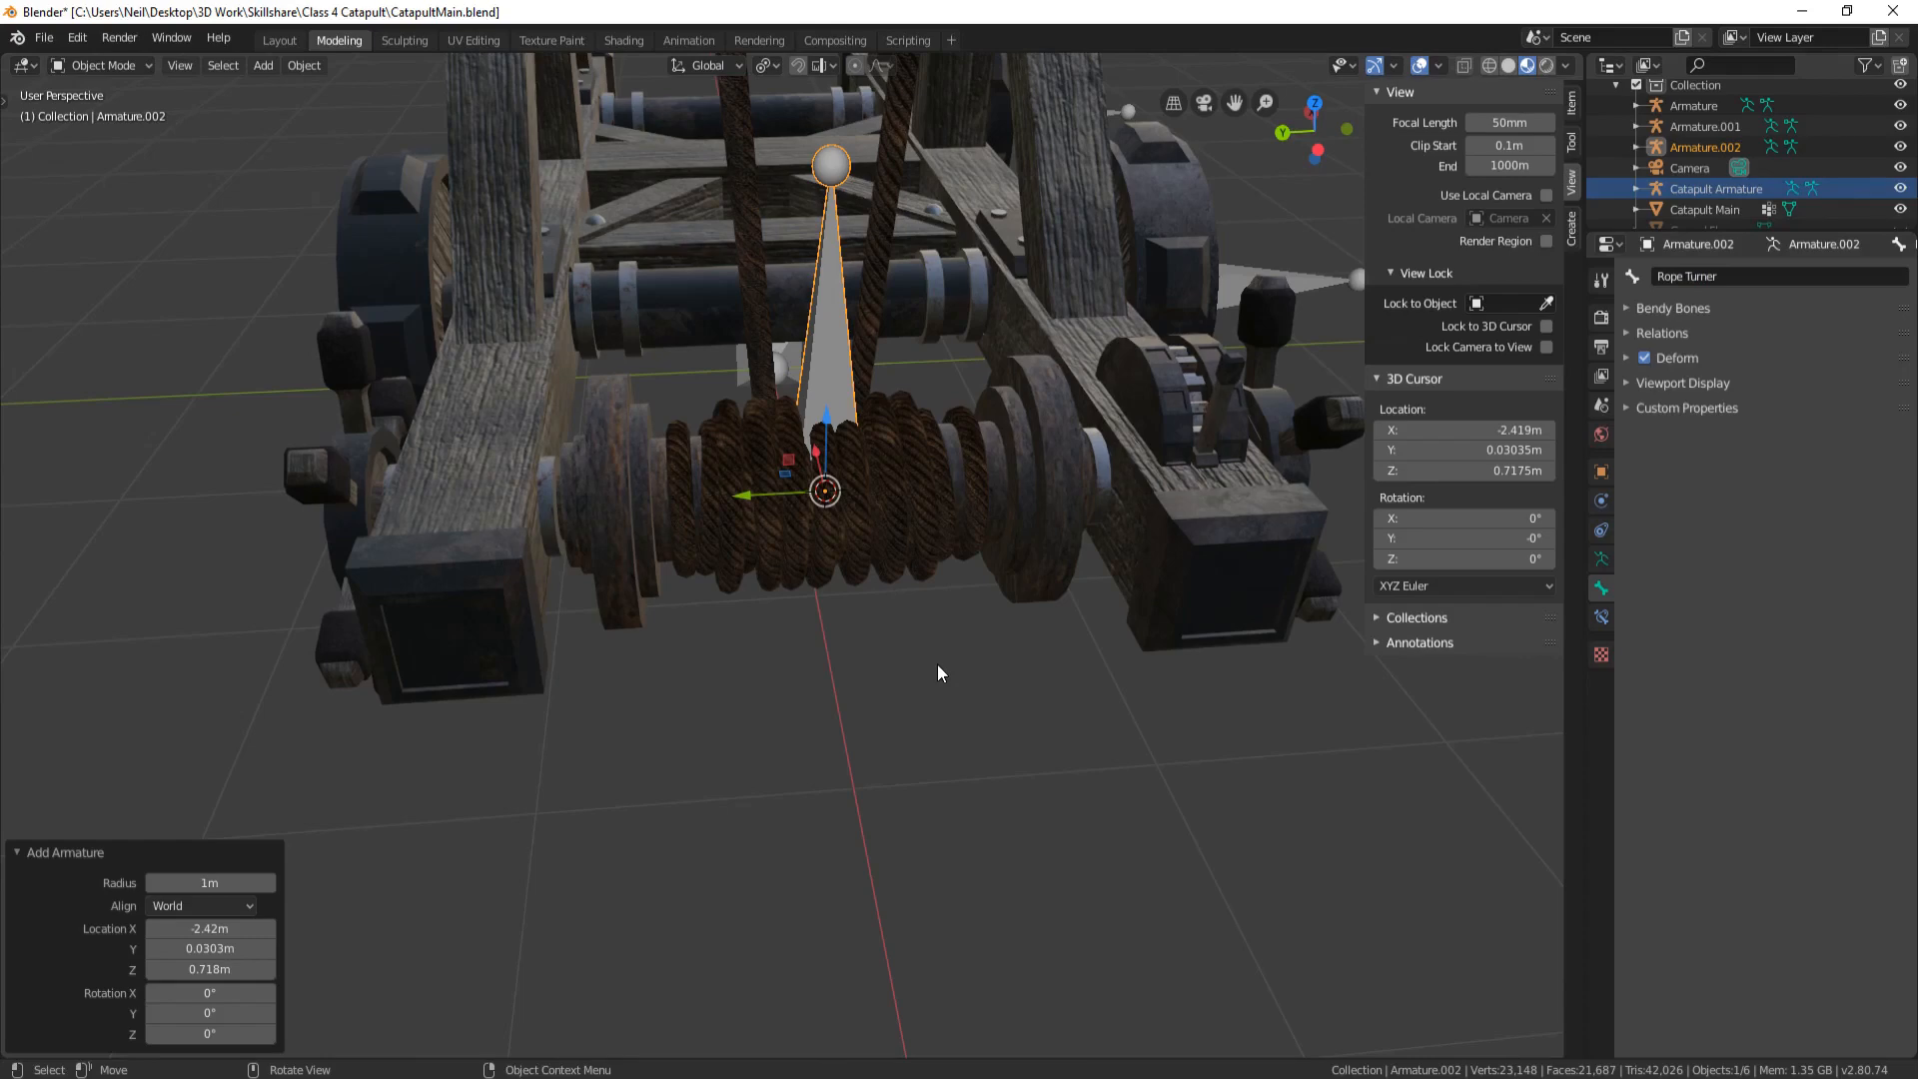
Rotate the Rope Turner bone 90° about the global X axis and move it -1.4 m along global Y
key("r")
key("y")
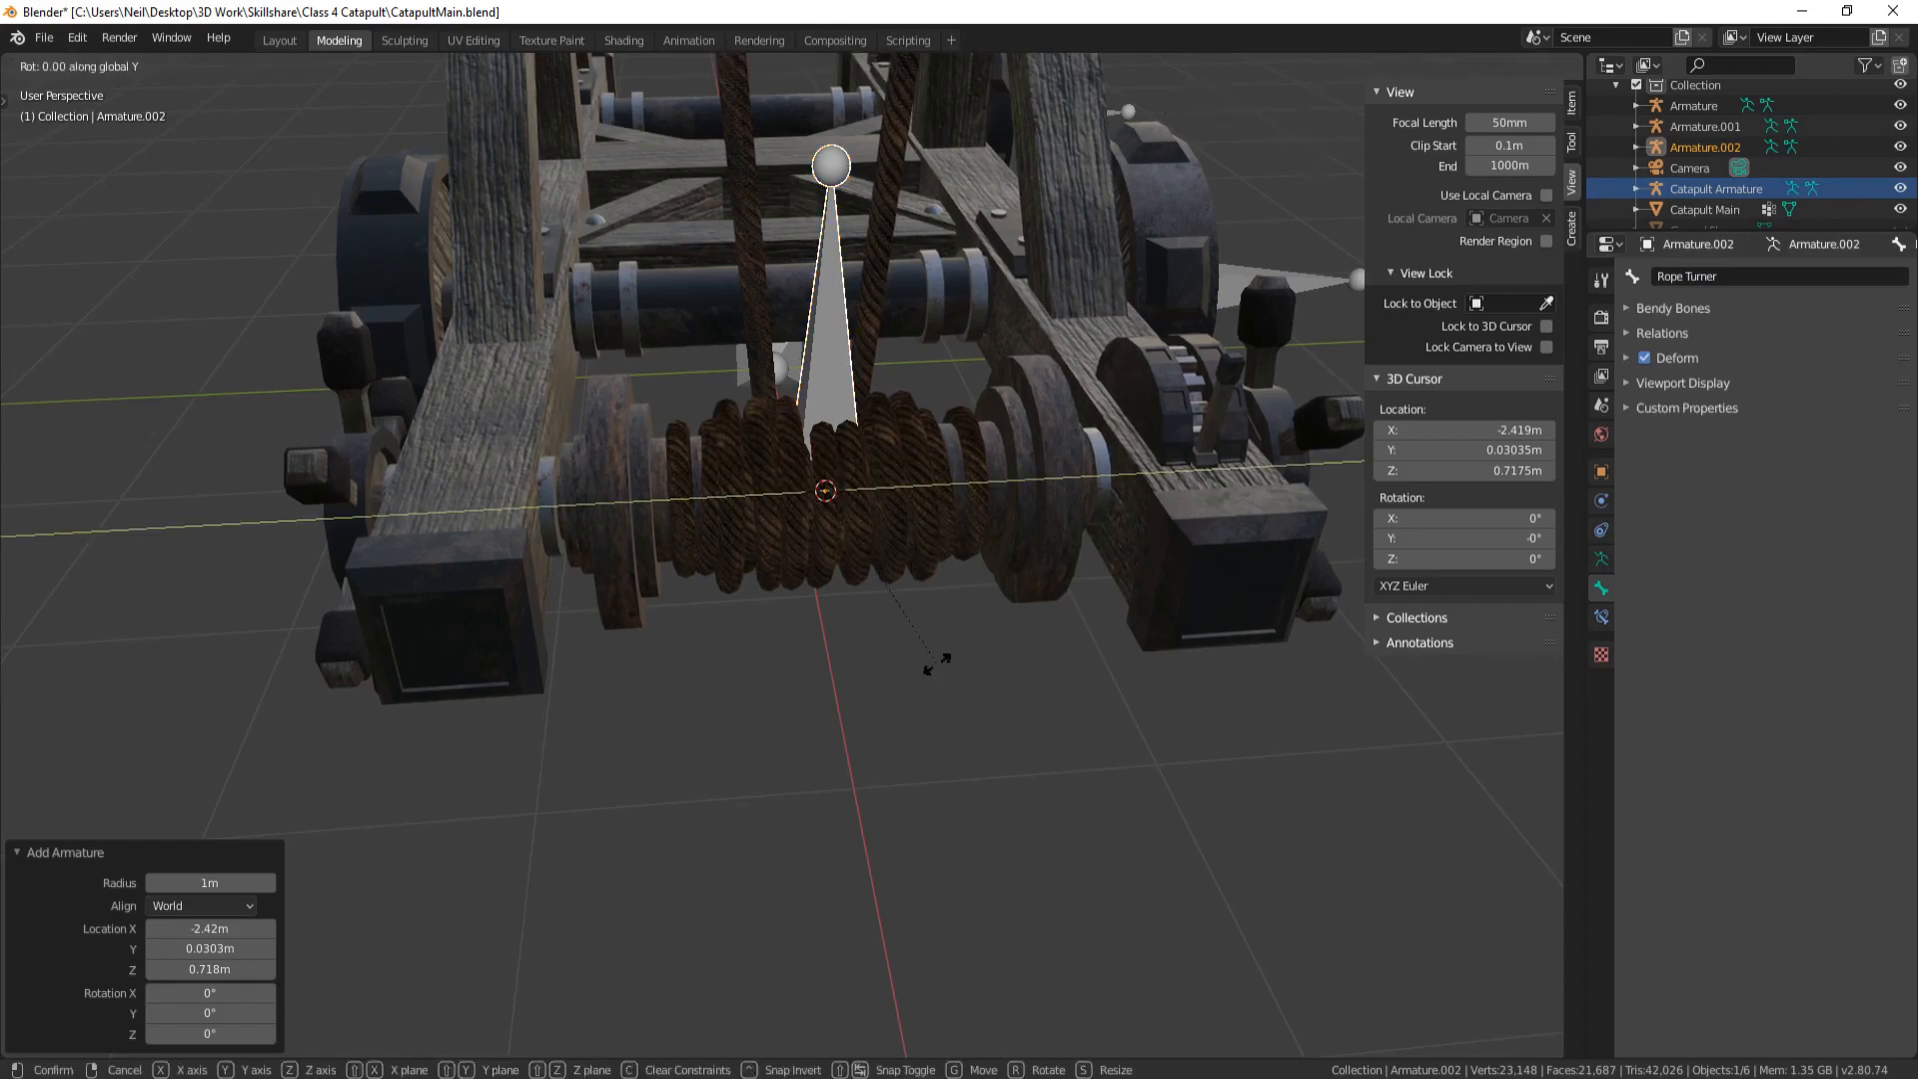
key("x")
key("9")
key("0")
key("Return")
scroll(843, 531, "down", 3)
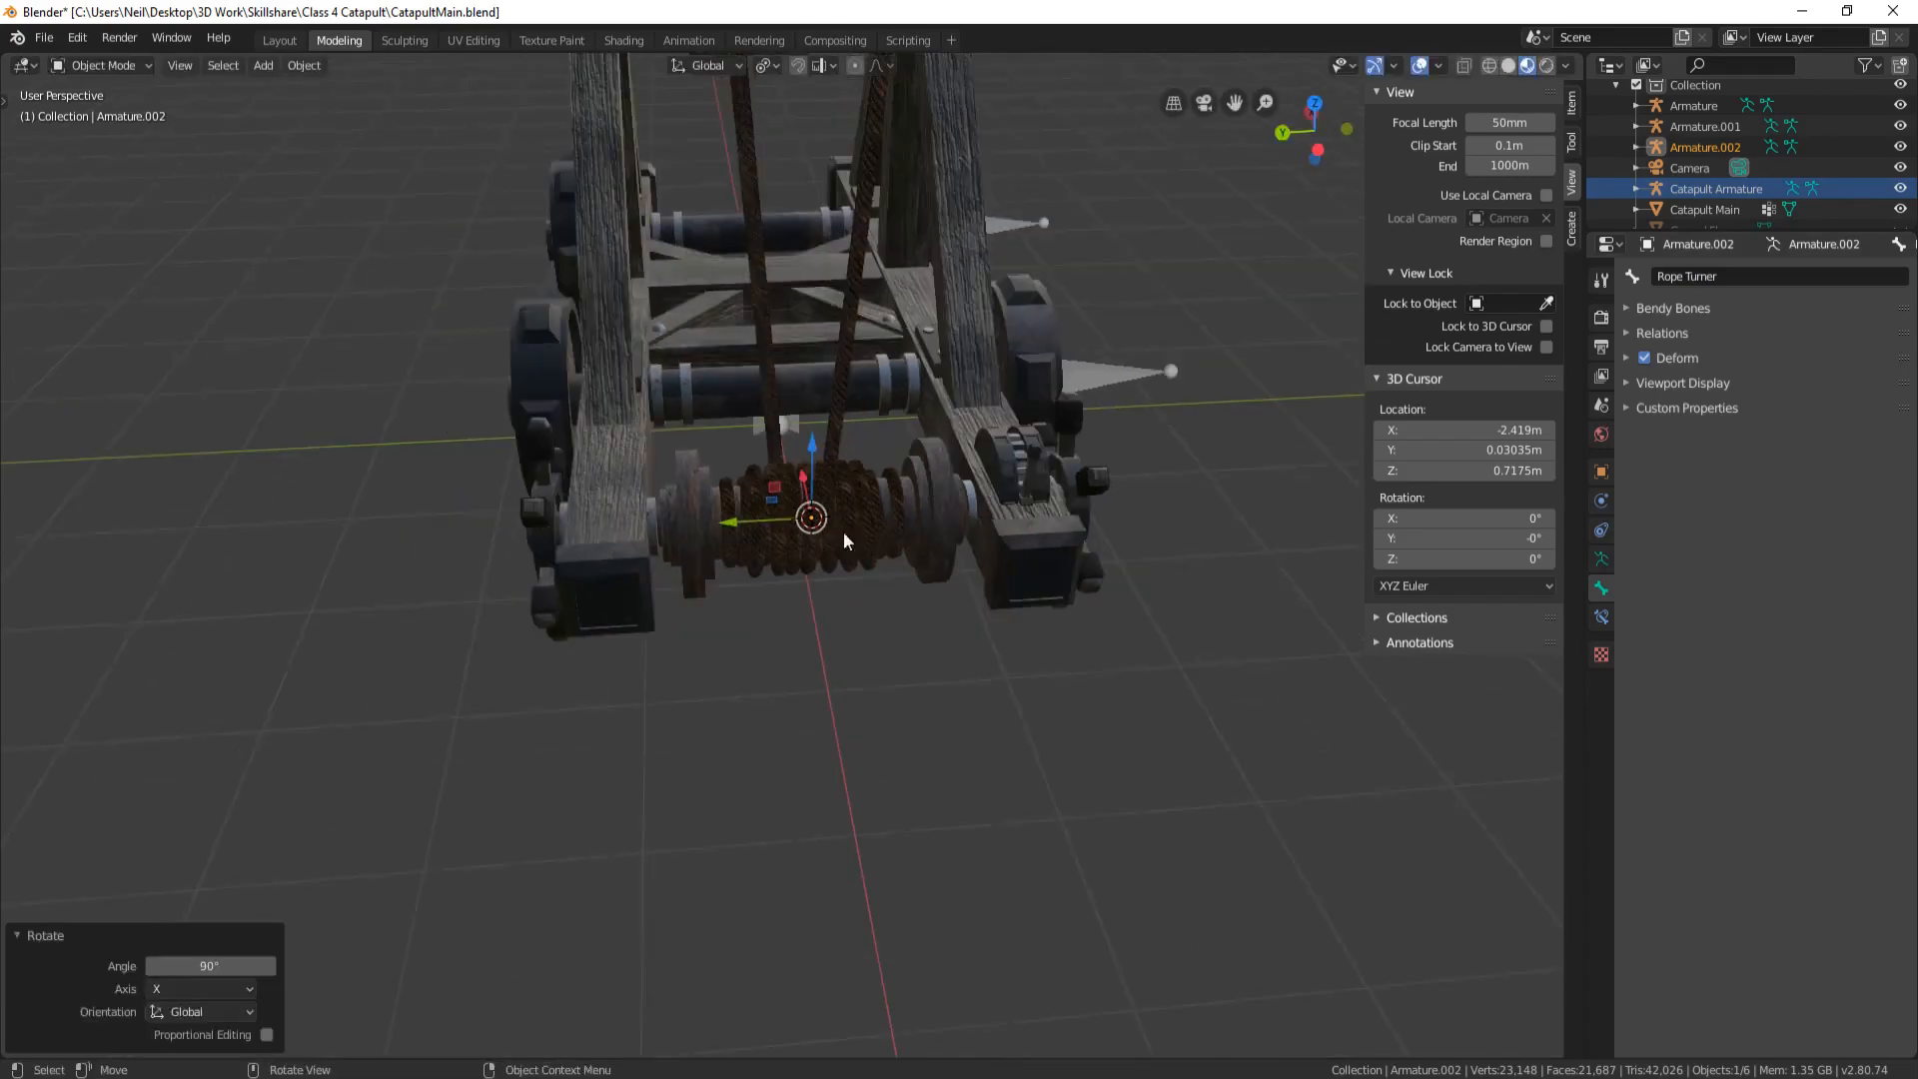
type("gy-1.4")
key("Return")
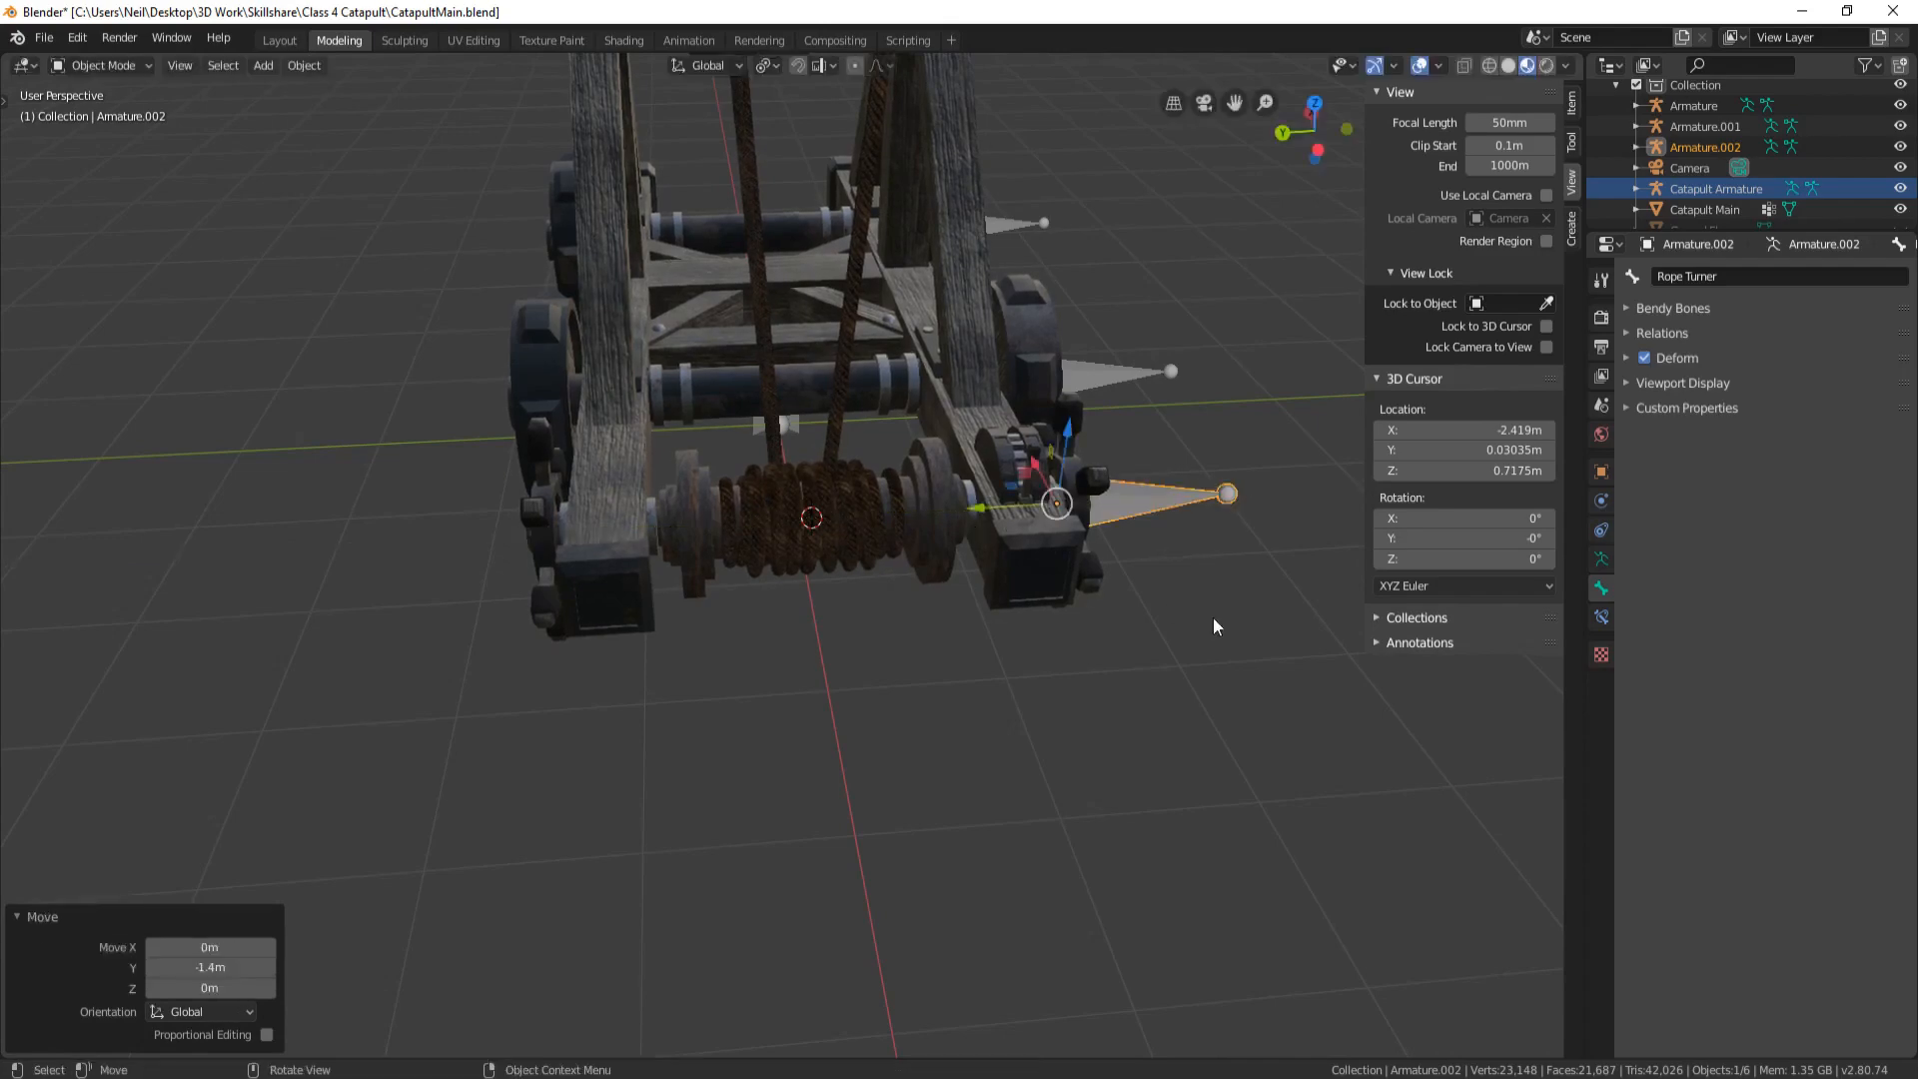
Scale the Rope Turner bone down to about 0.71 in front of the winch's spoked handles
middle_click_drag(1213, 617, 751, 627)
scroll(1007, 635, "up", 1)
scroll(698, 672, "up", 4)
key("s")
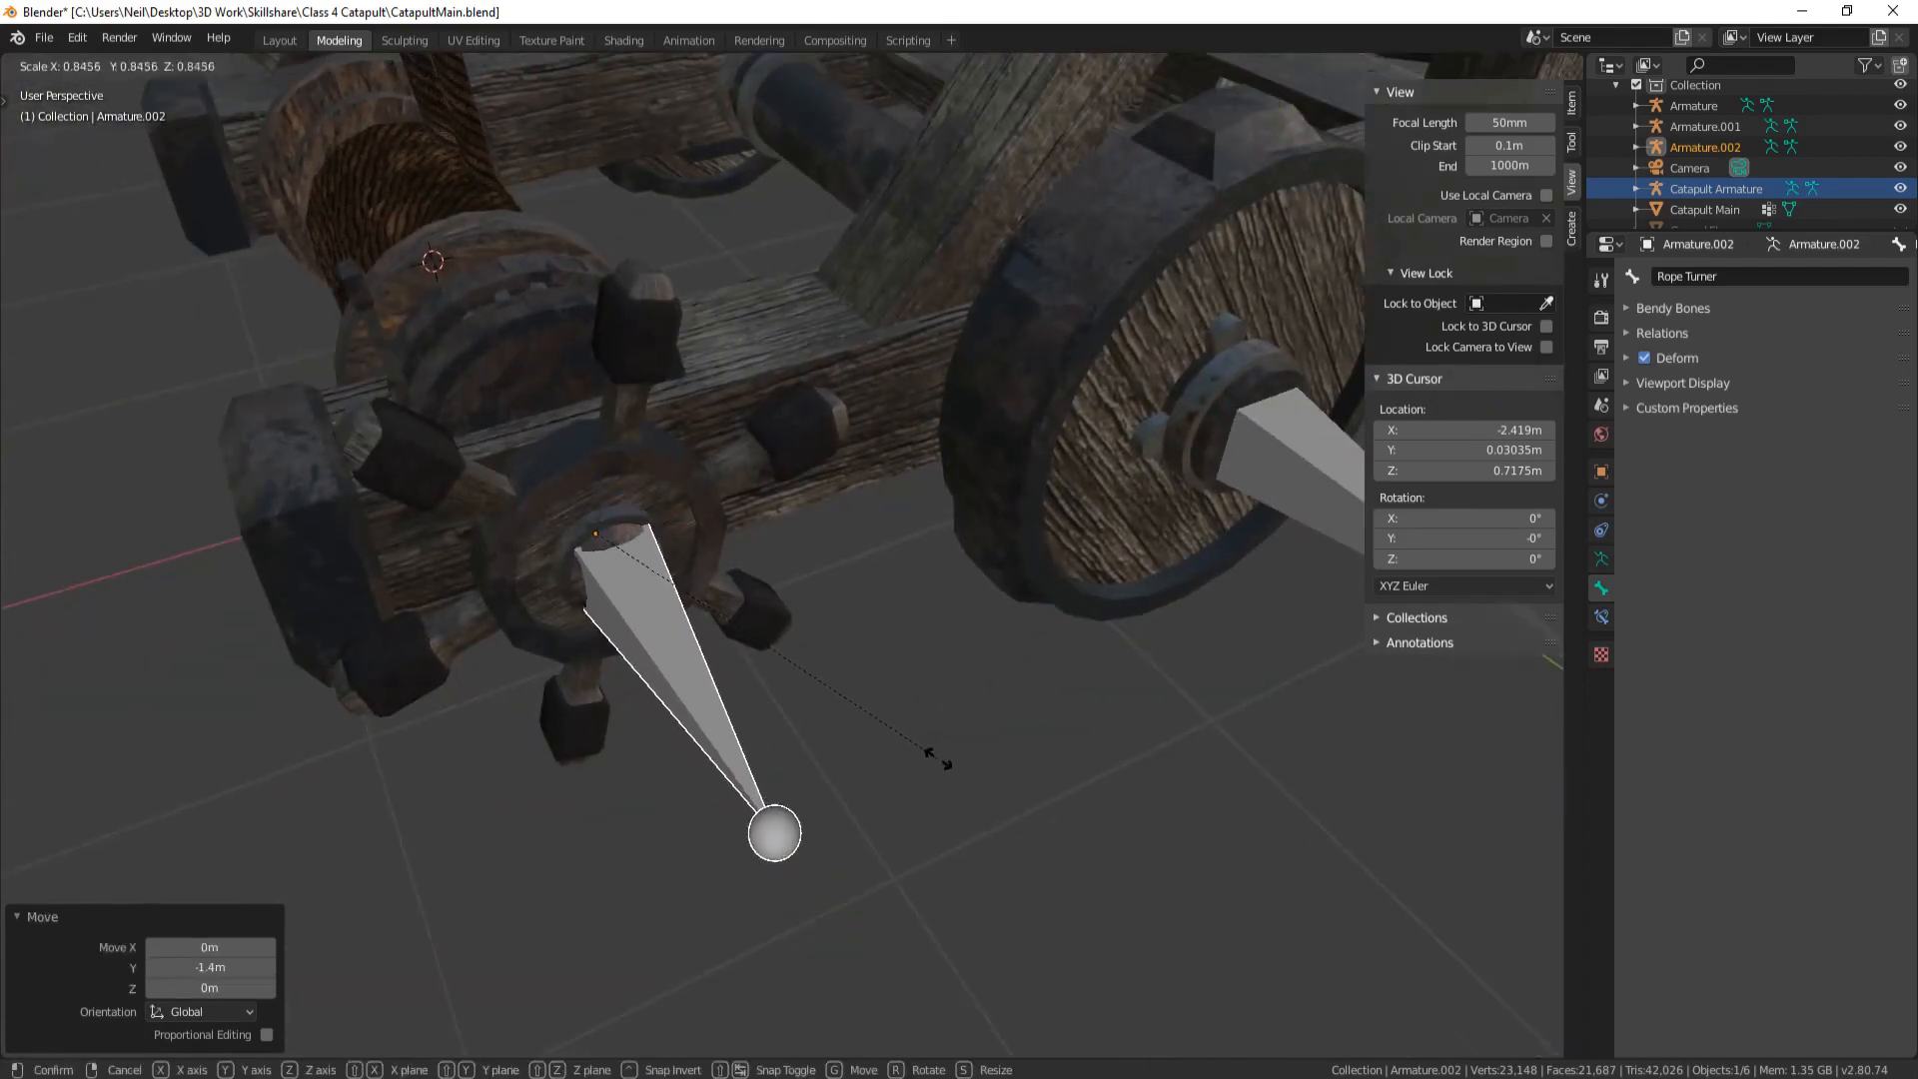
left_click(879, 721)
scroll(758, 589, "down", 3)
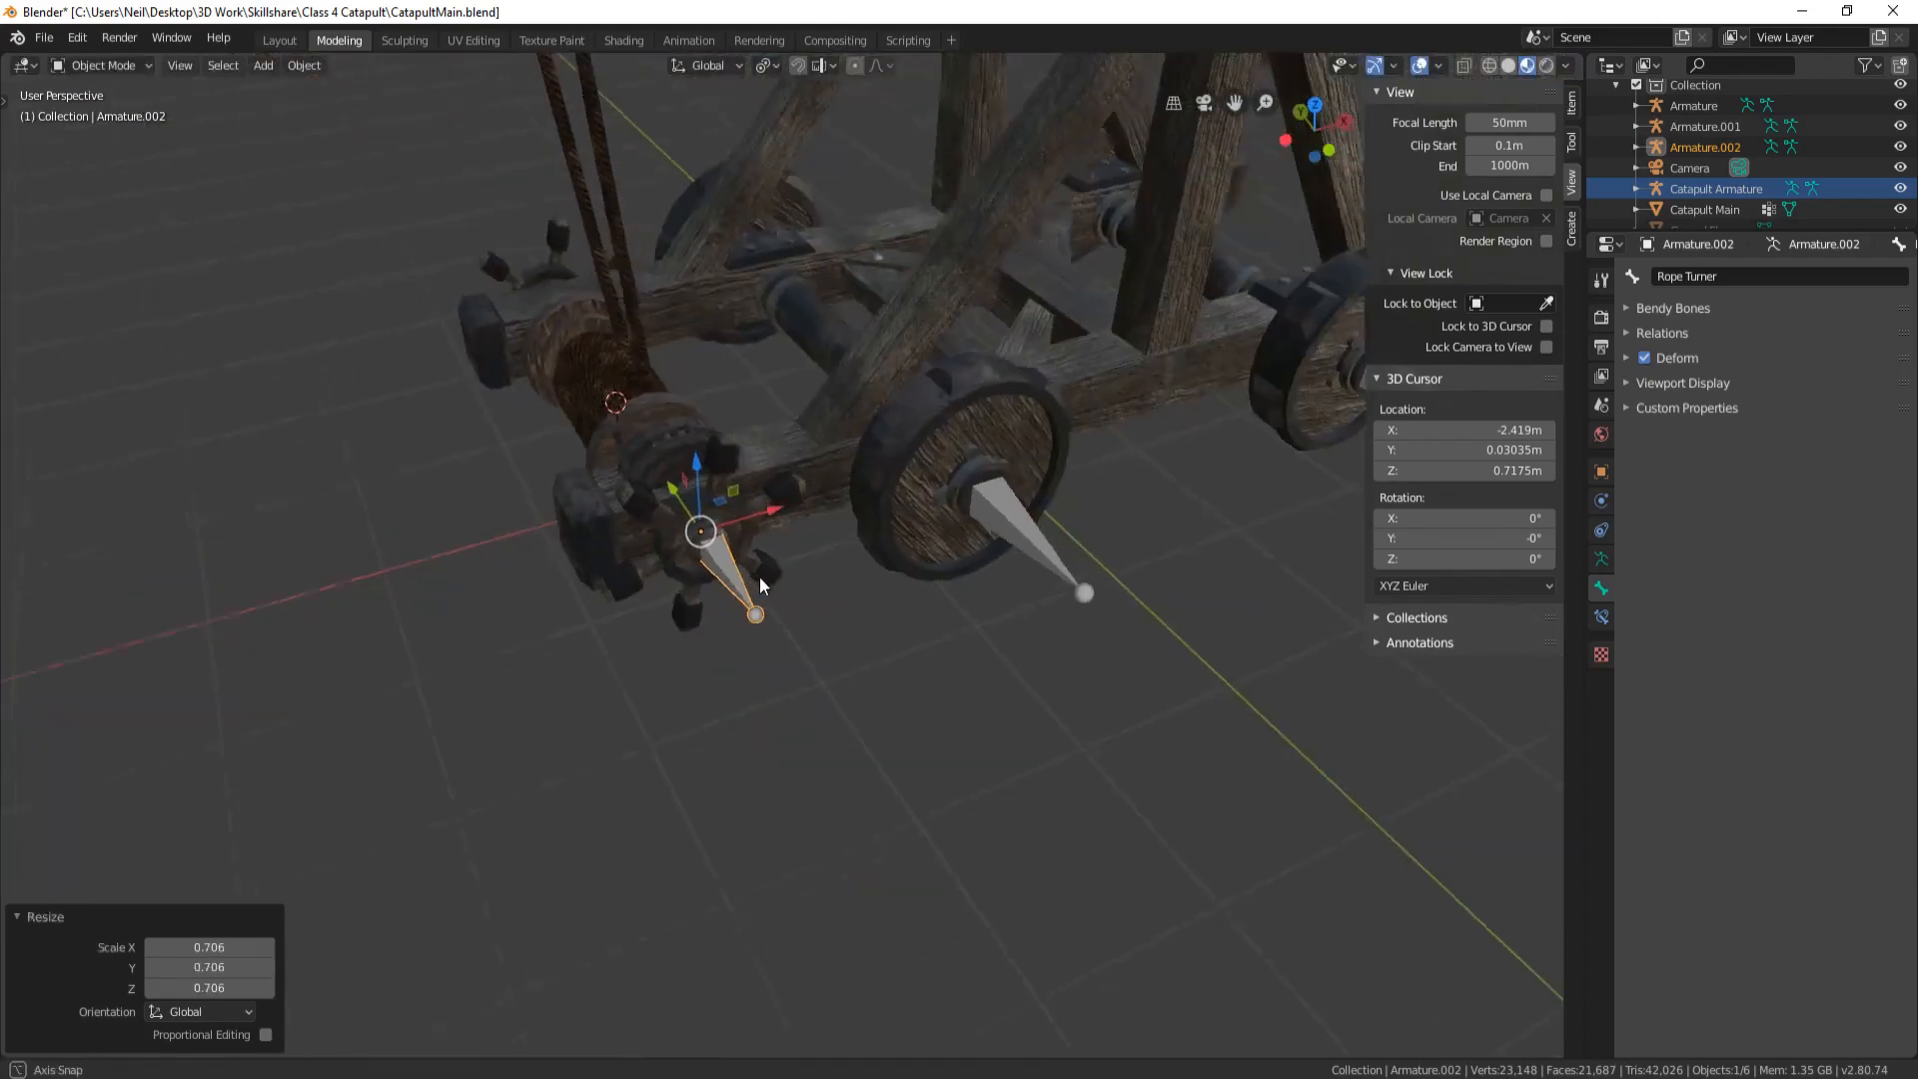
In Catapult Main's Edit Mode, select the whole linked boulder in the bucket, snap the 3D cursor to its center and return to Object Mode
middle_click_drag(759, 577, 696, 406)
scroll(751, 514, "down", 5)
left_click(668, 394)
scroll(695, 406, "up", 5)
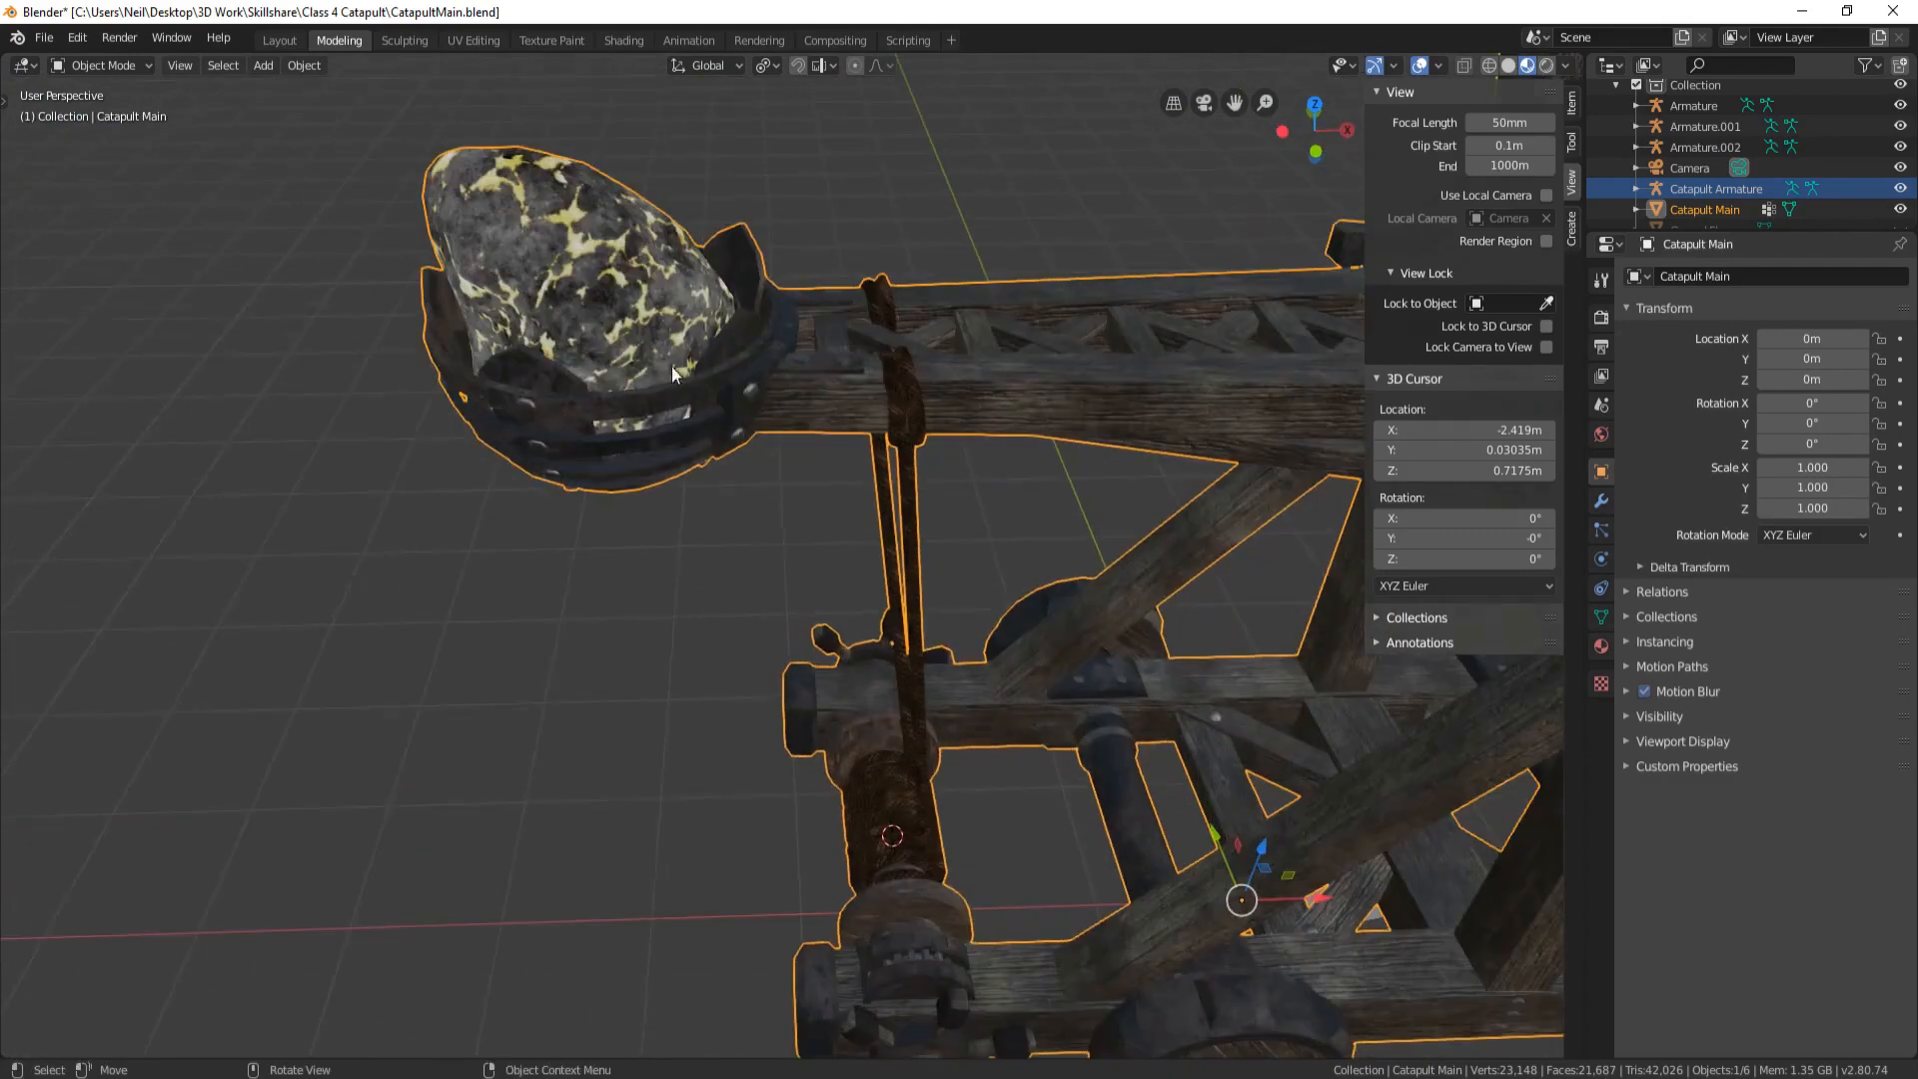
key("Tab")
left_click(612, 278)
key("l")
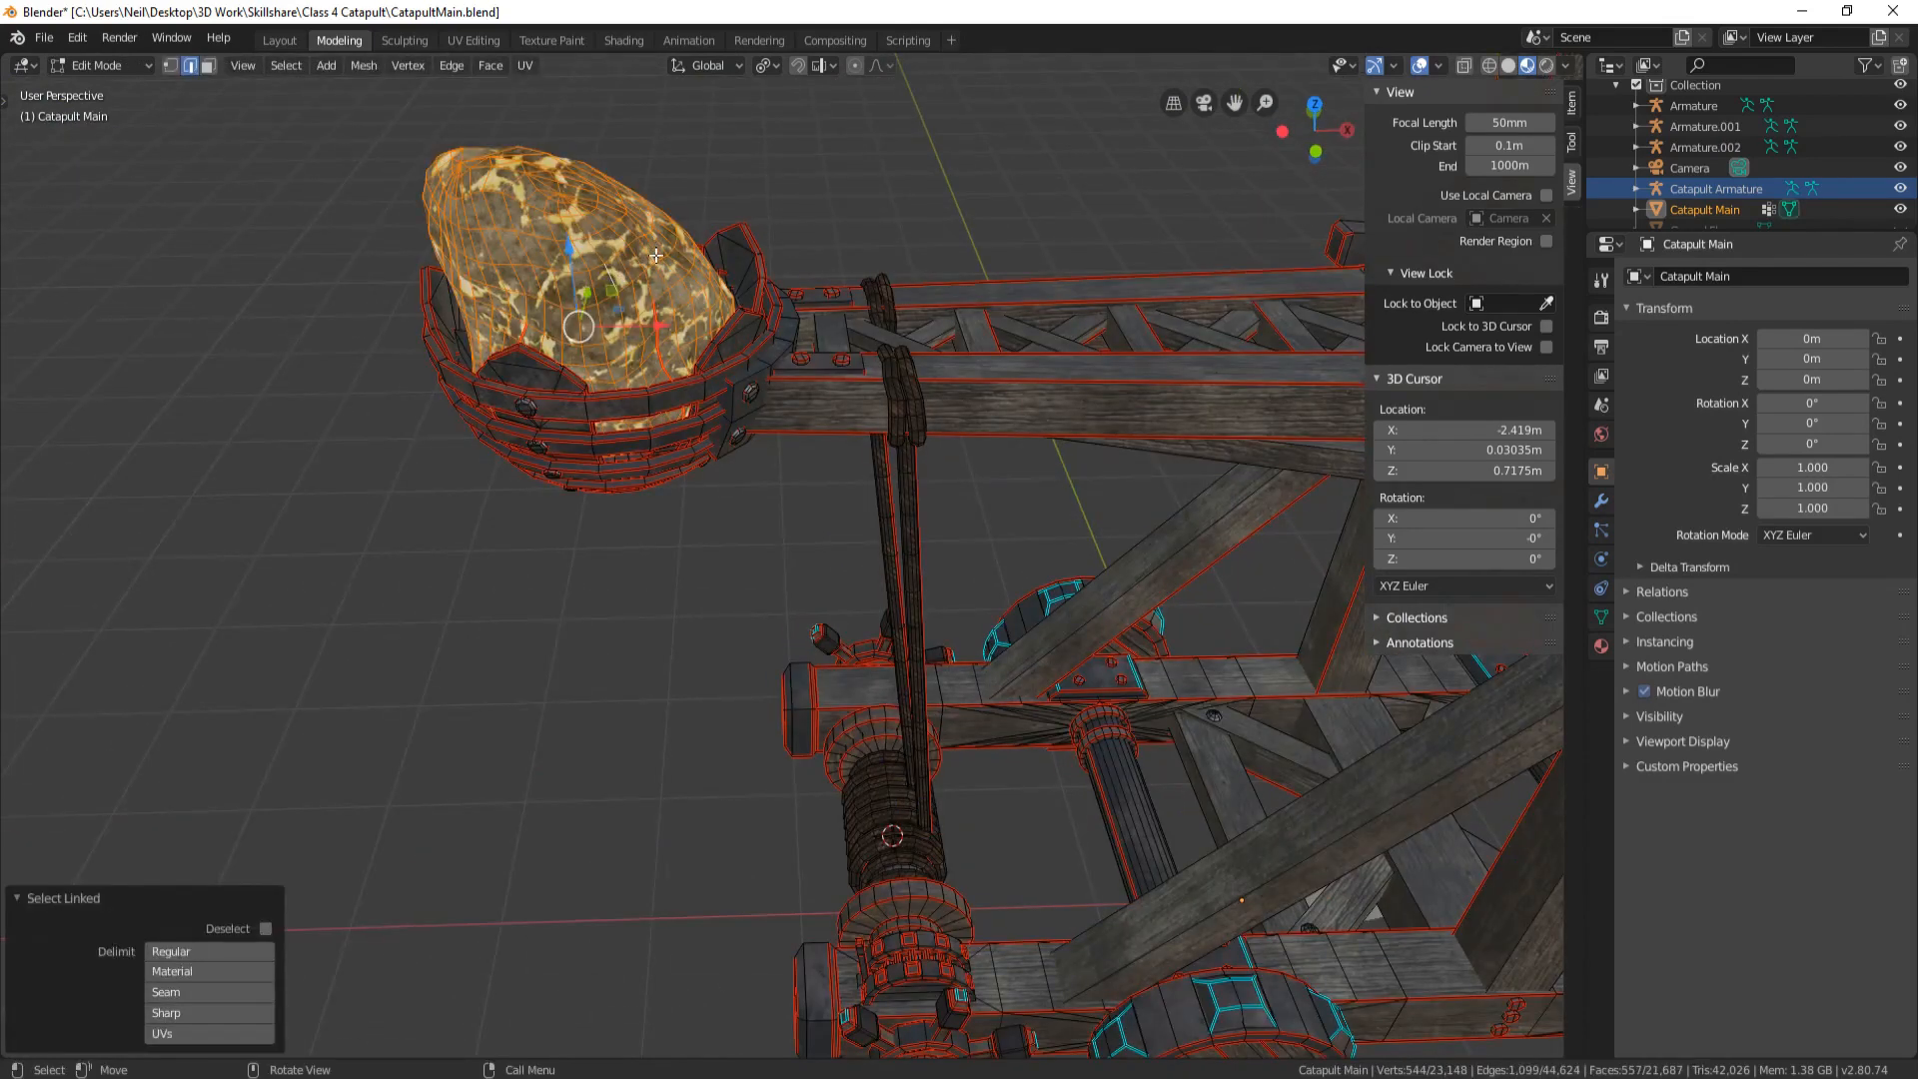
key("shift+s")
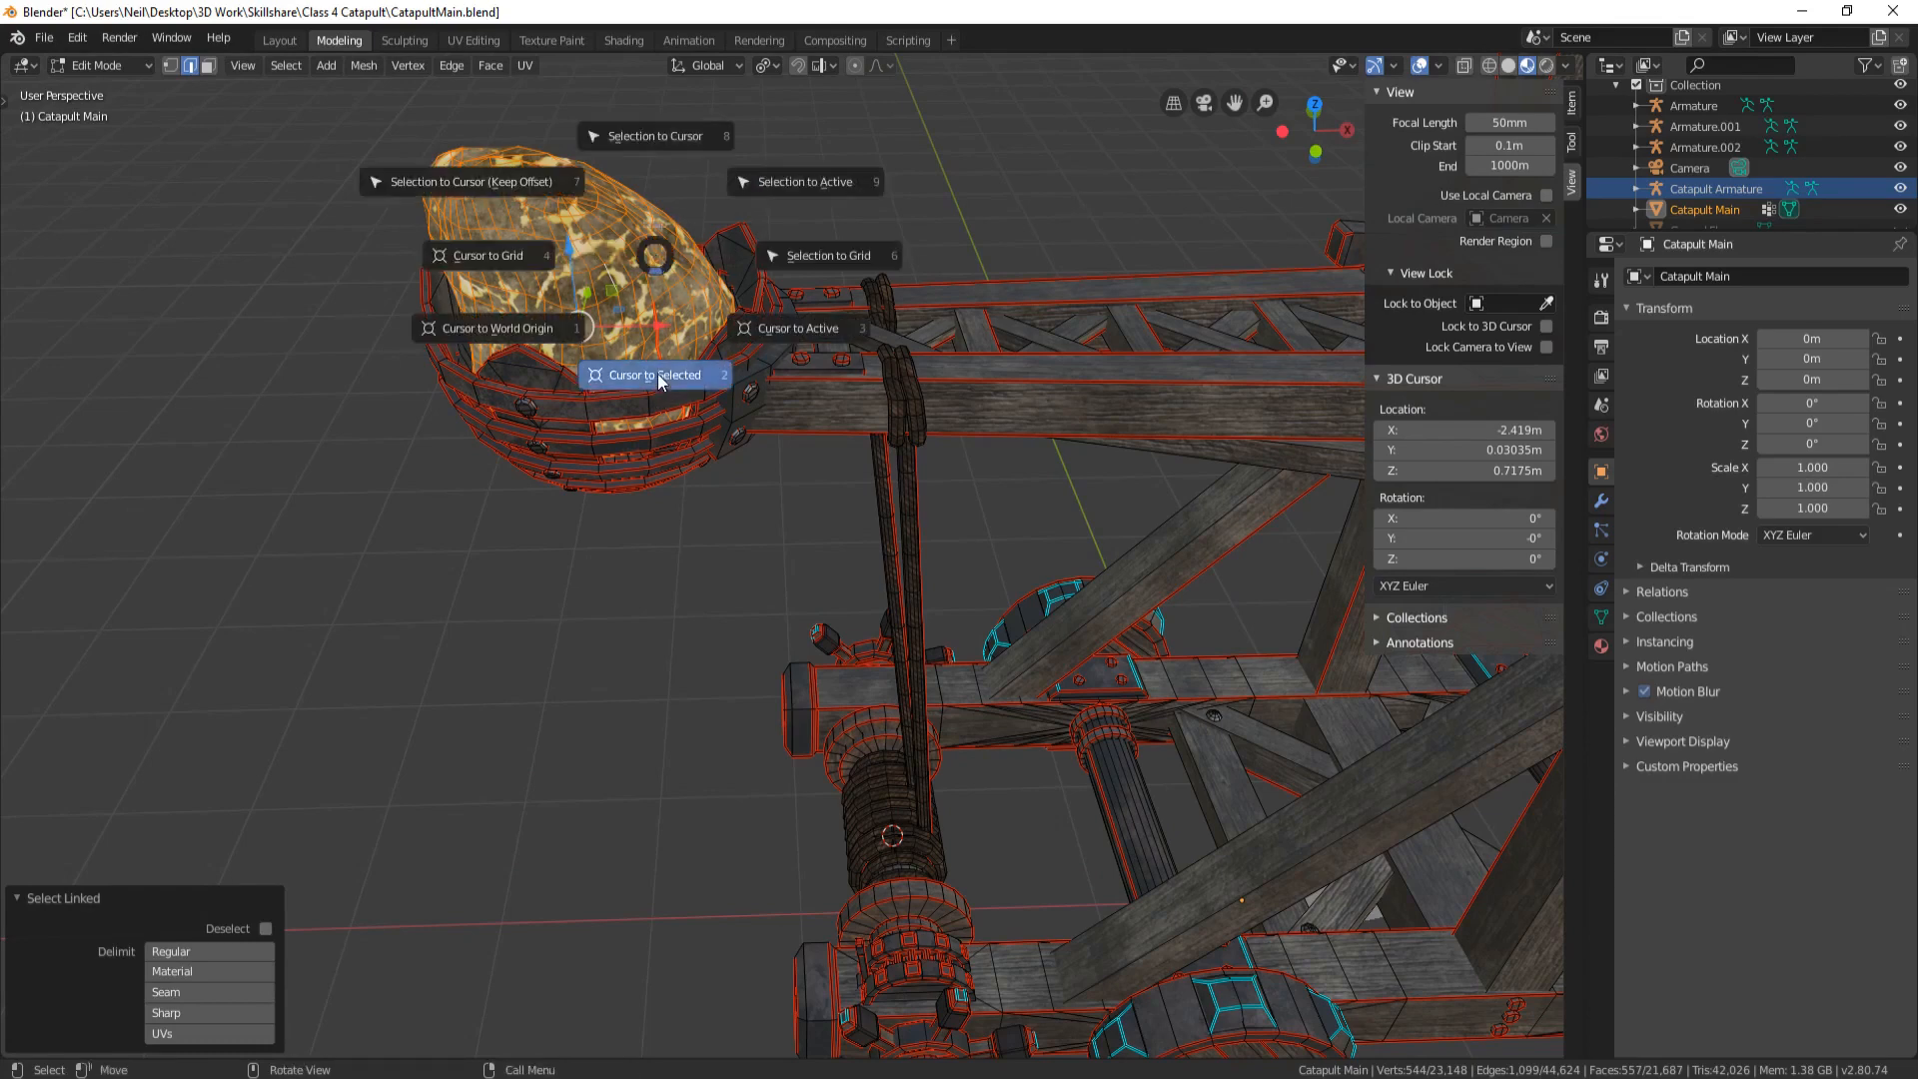
left_click(655, 375)
key("Tab")
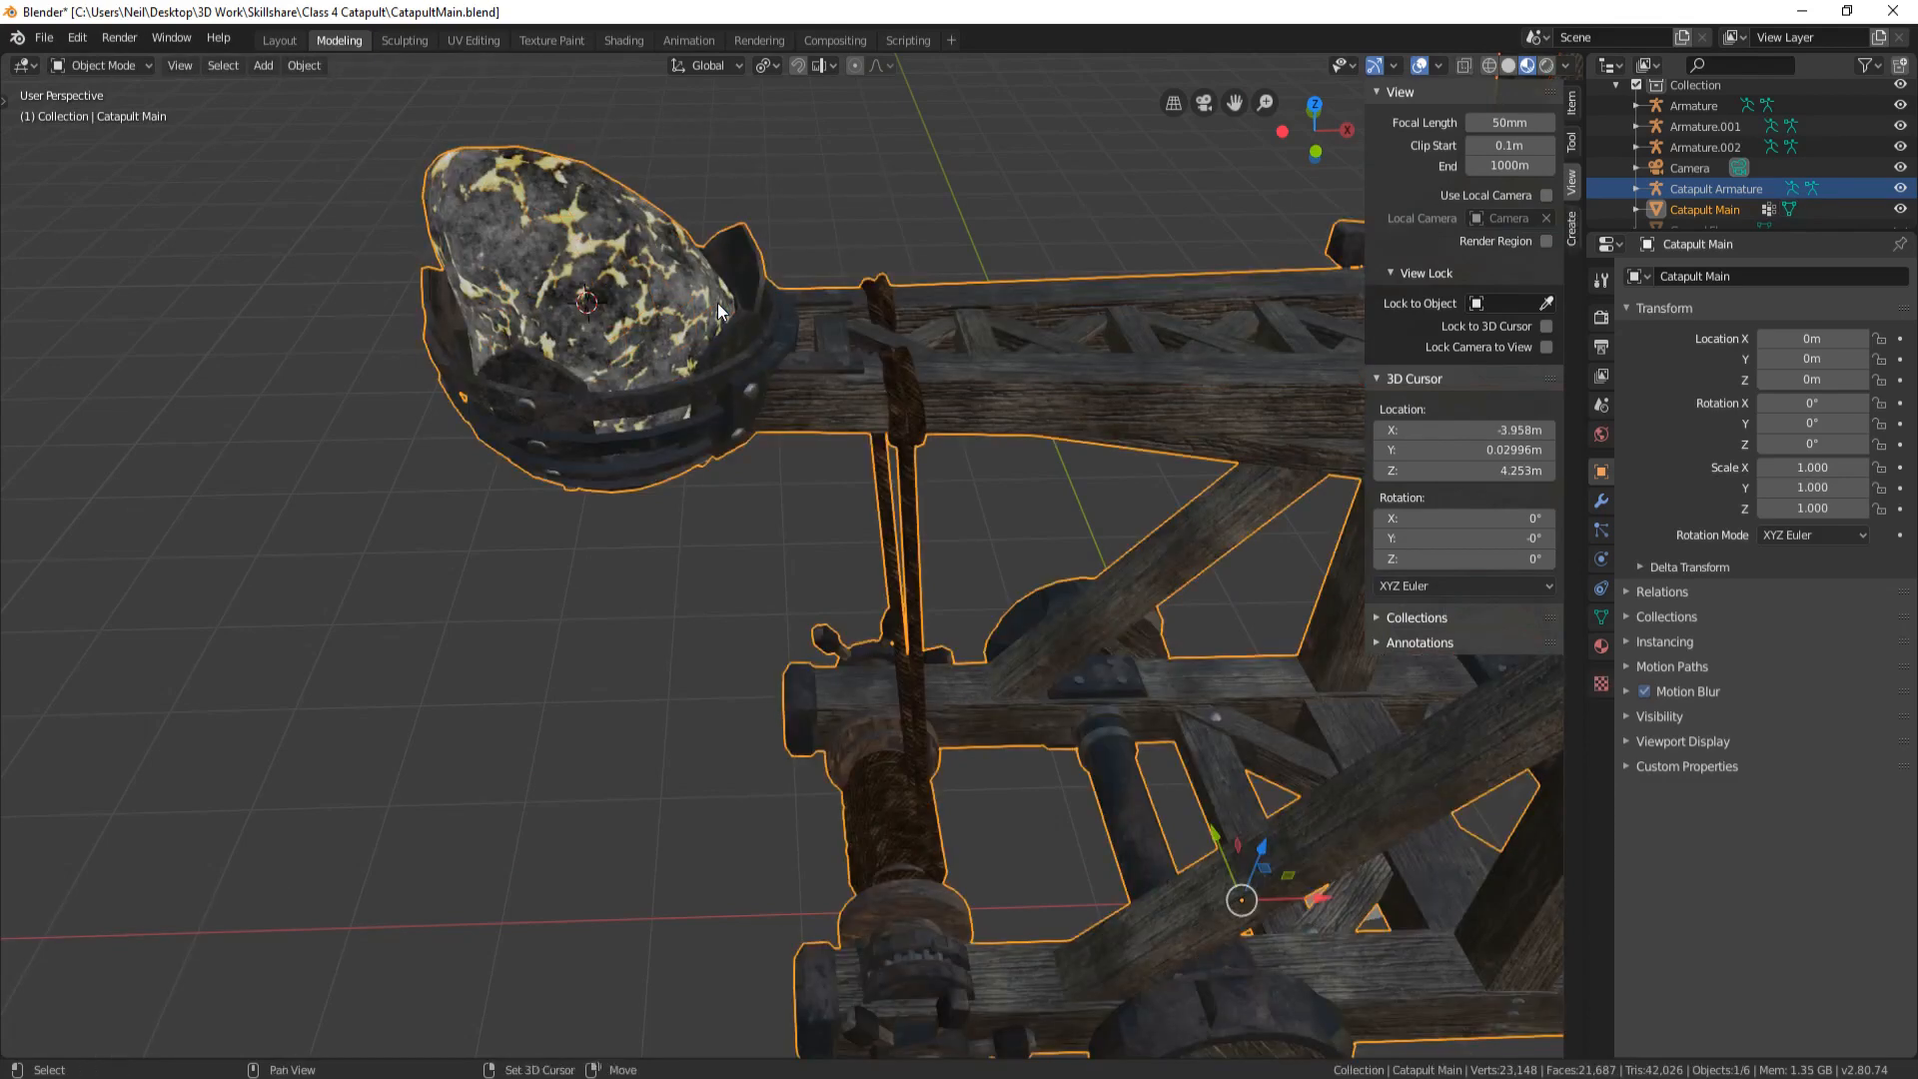
Add an armature at the boulder's center and name its bone "Ballistic Bone"
key("shift+a")
left_click(717, 302)
left_click(1724, 279)
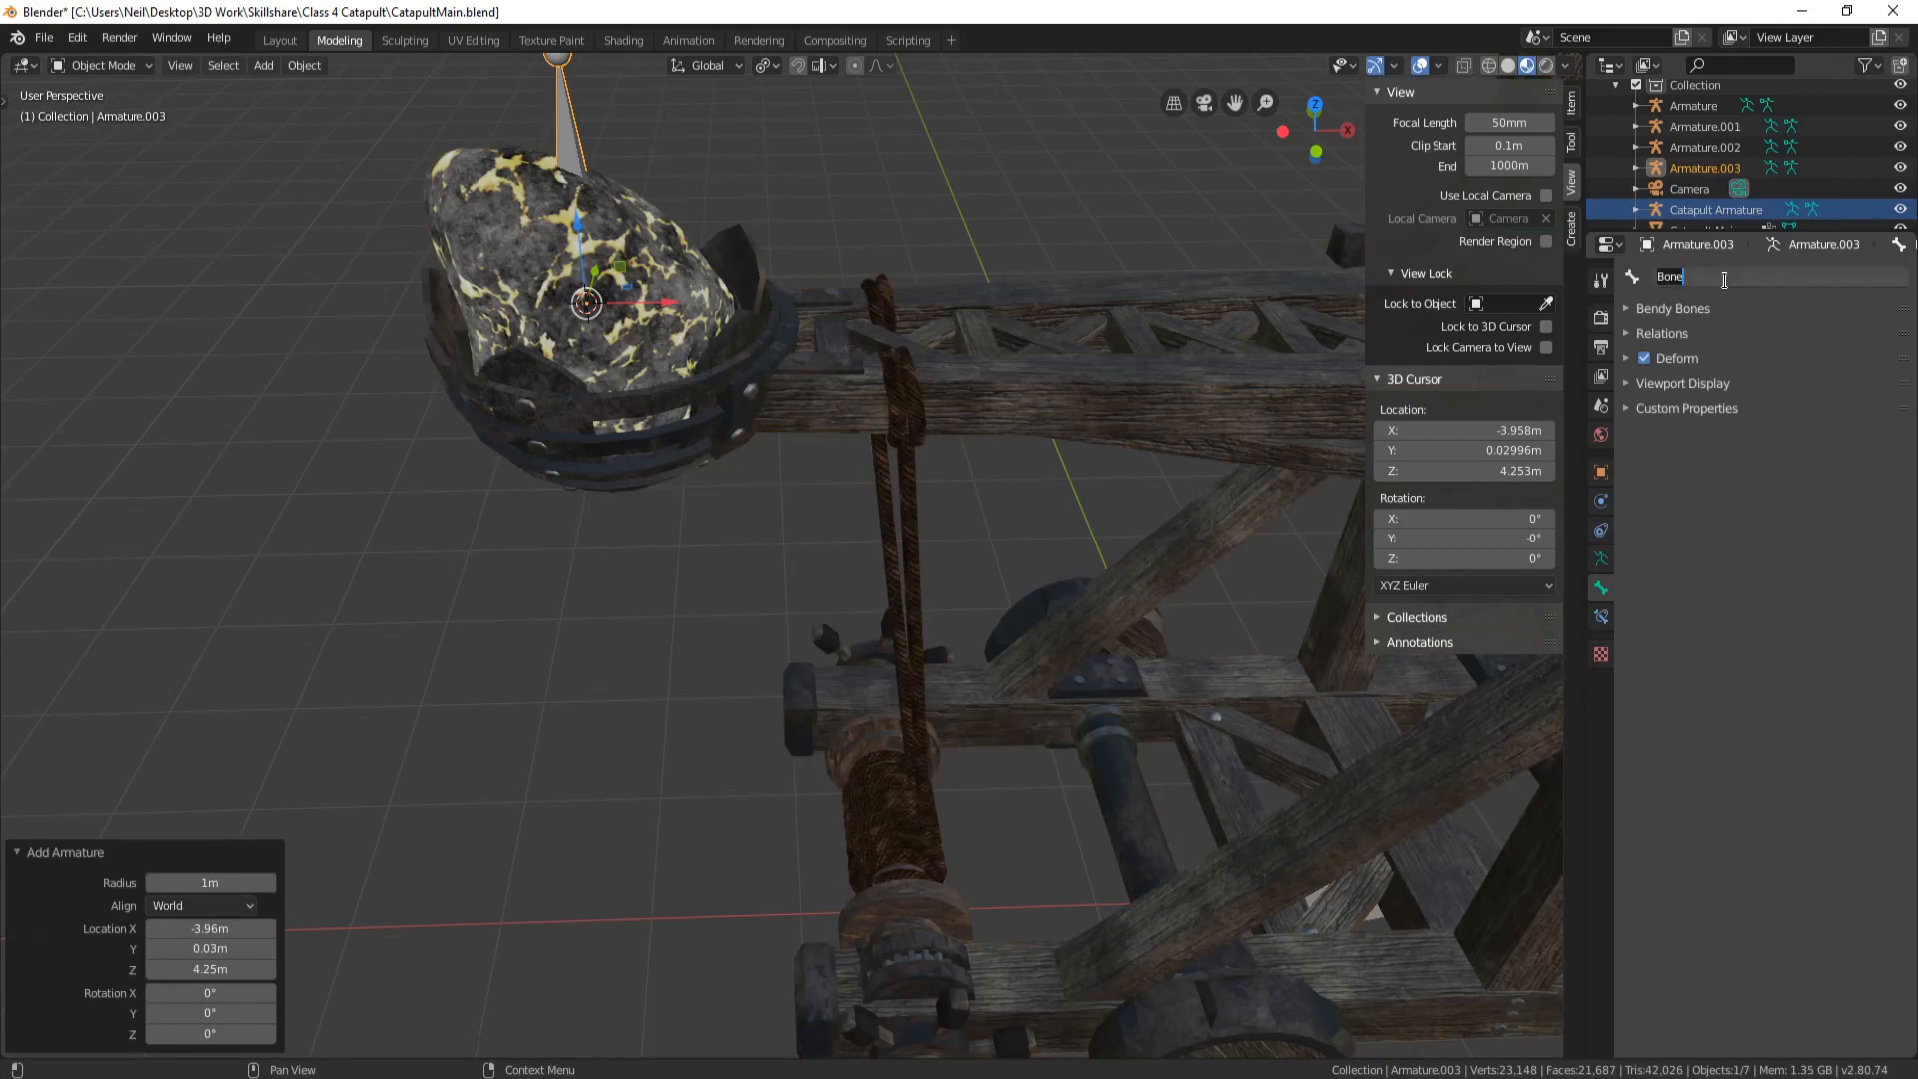
type("Ballistic")
key("Return")
Scale the Ballistic Bone up by about 2.05 and rotate it 90° about the global X axis
scroll(799, 494, "down", 3)
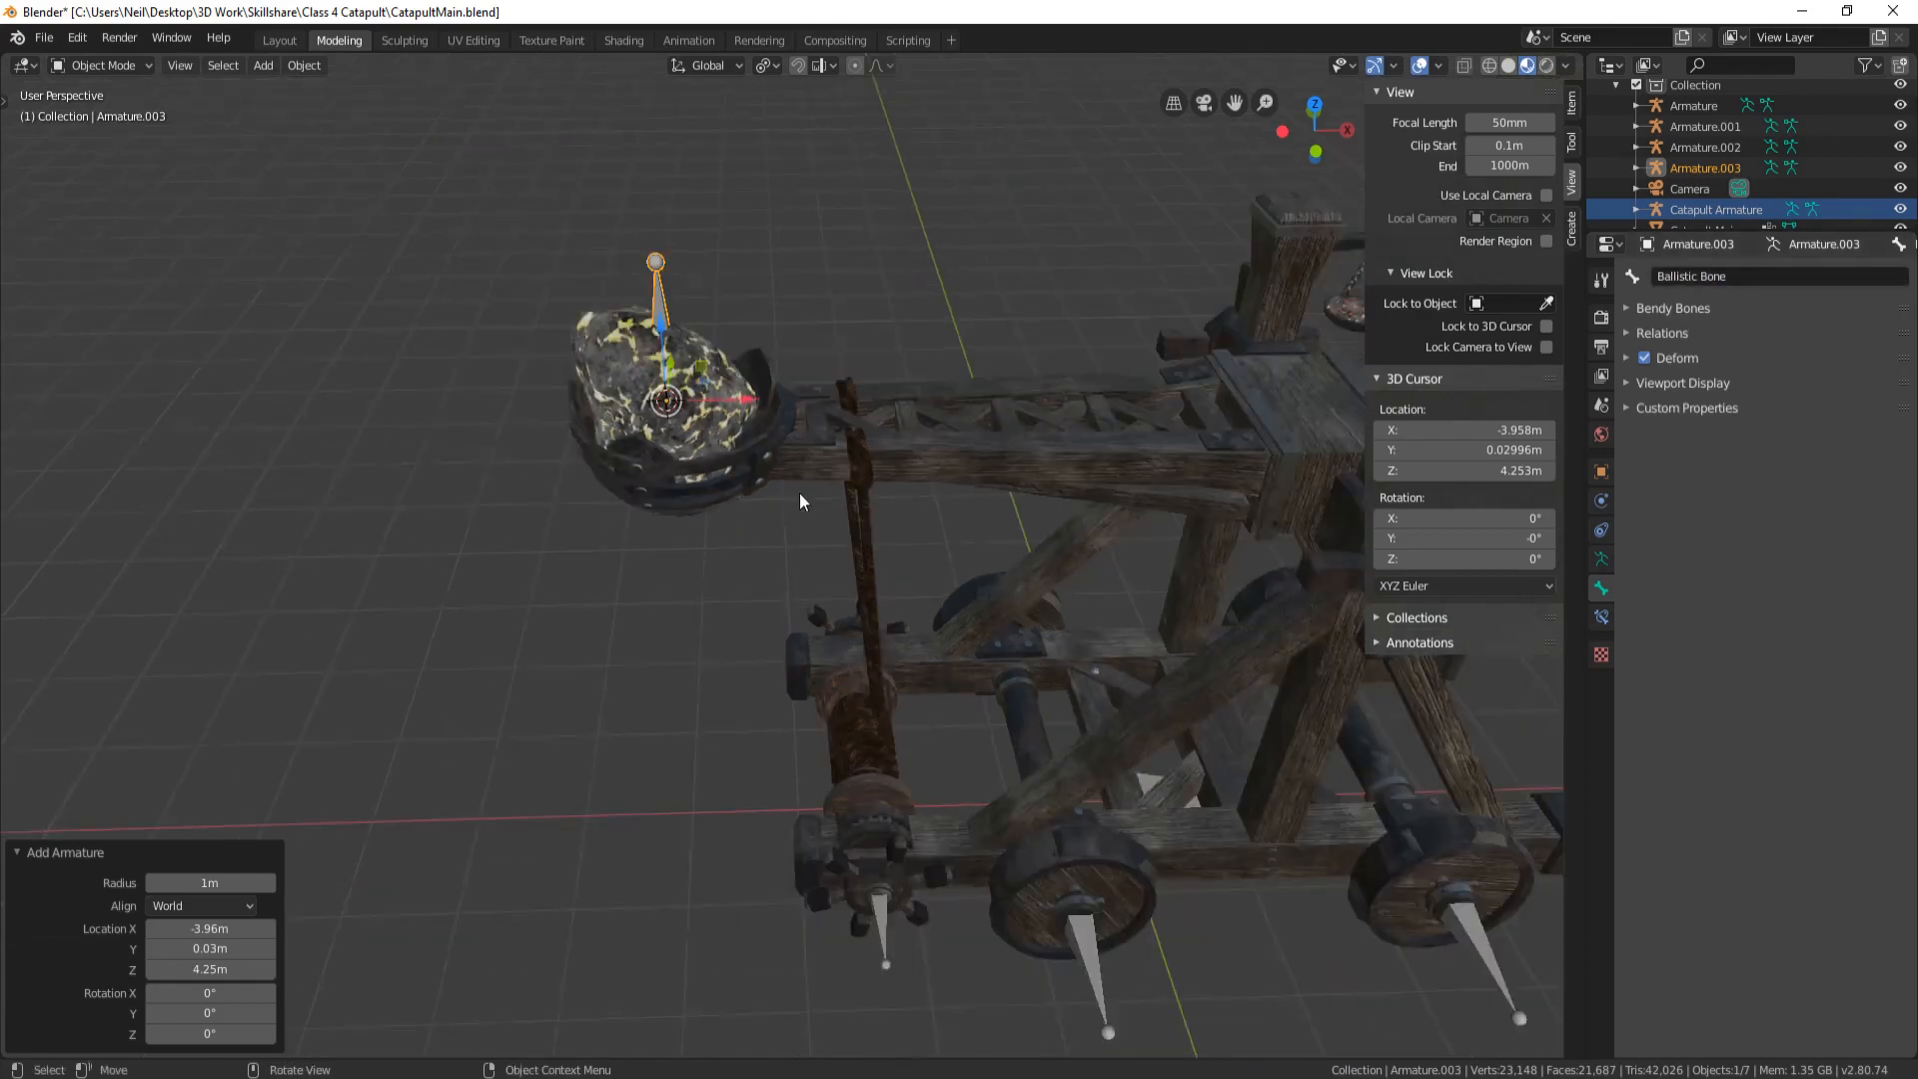
key("s")
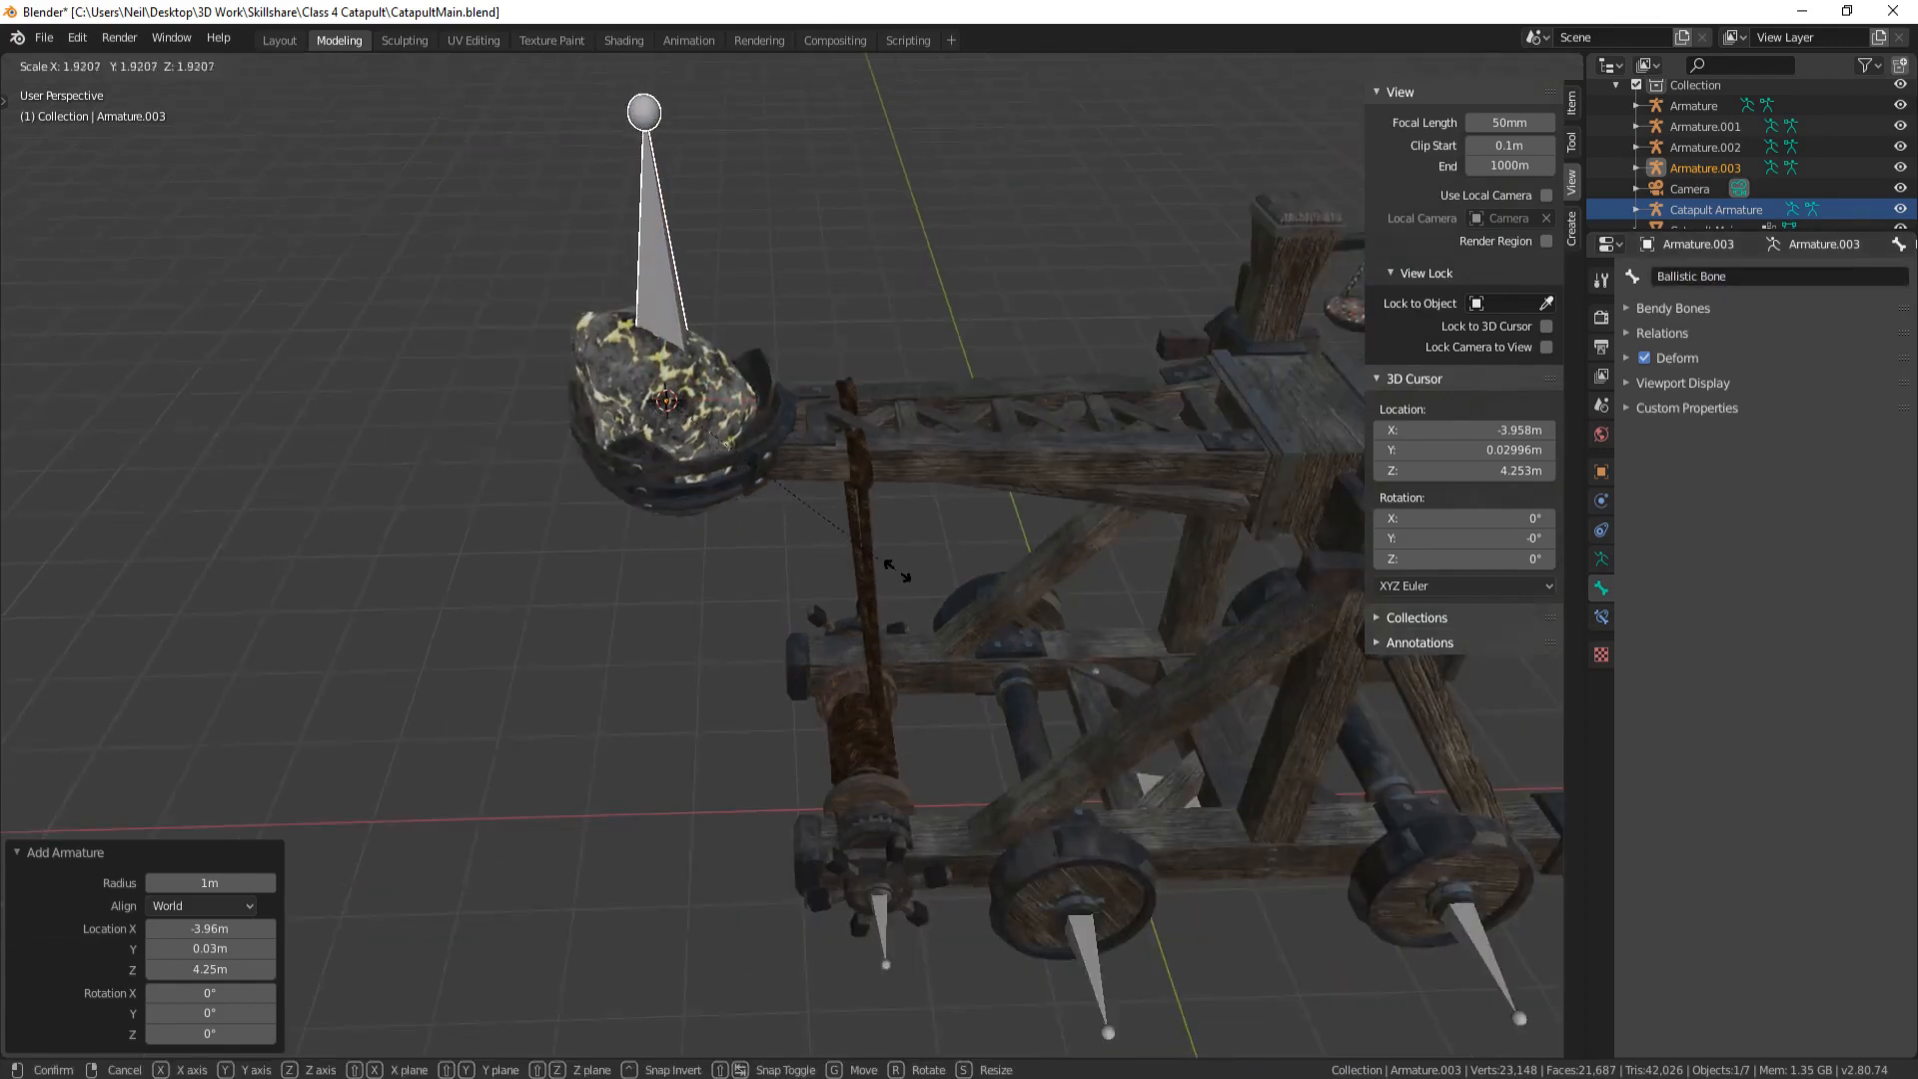
left_click(912, 577)
middle_click_drag(869, 548, 932, 464)
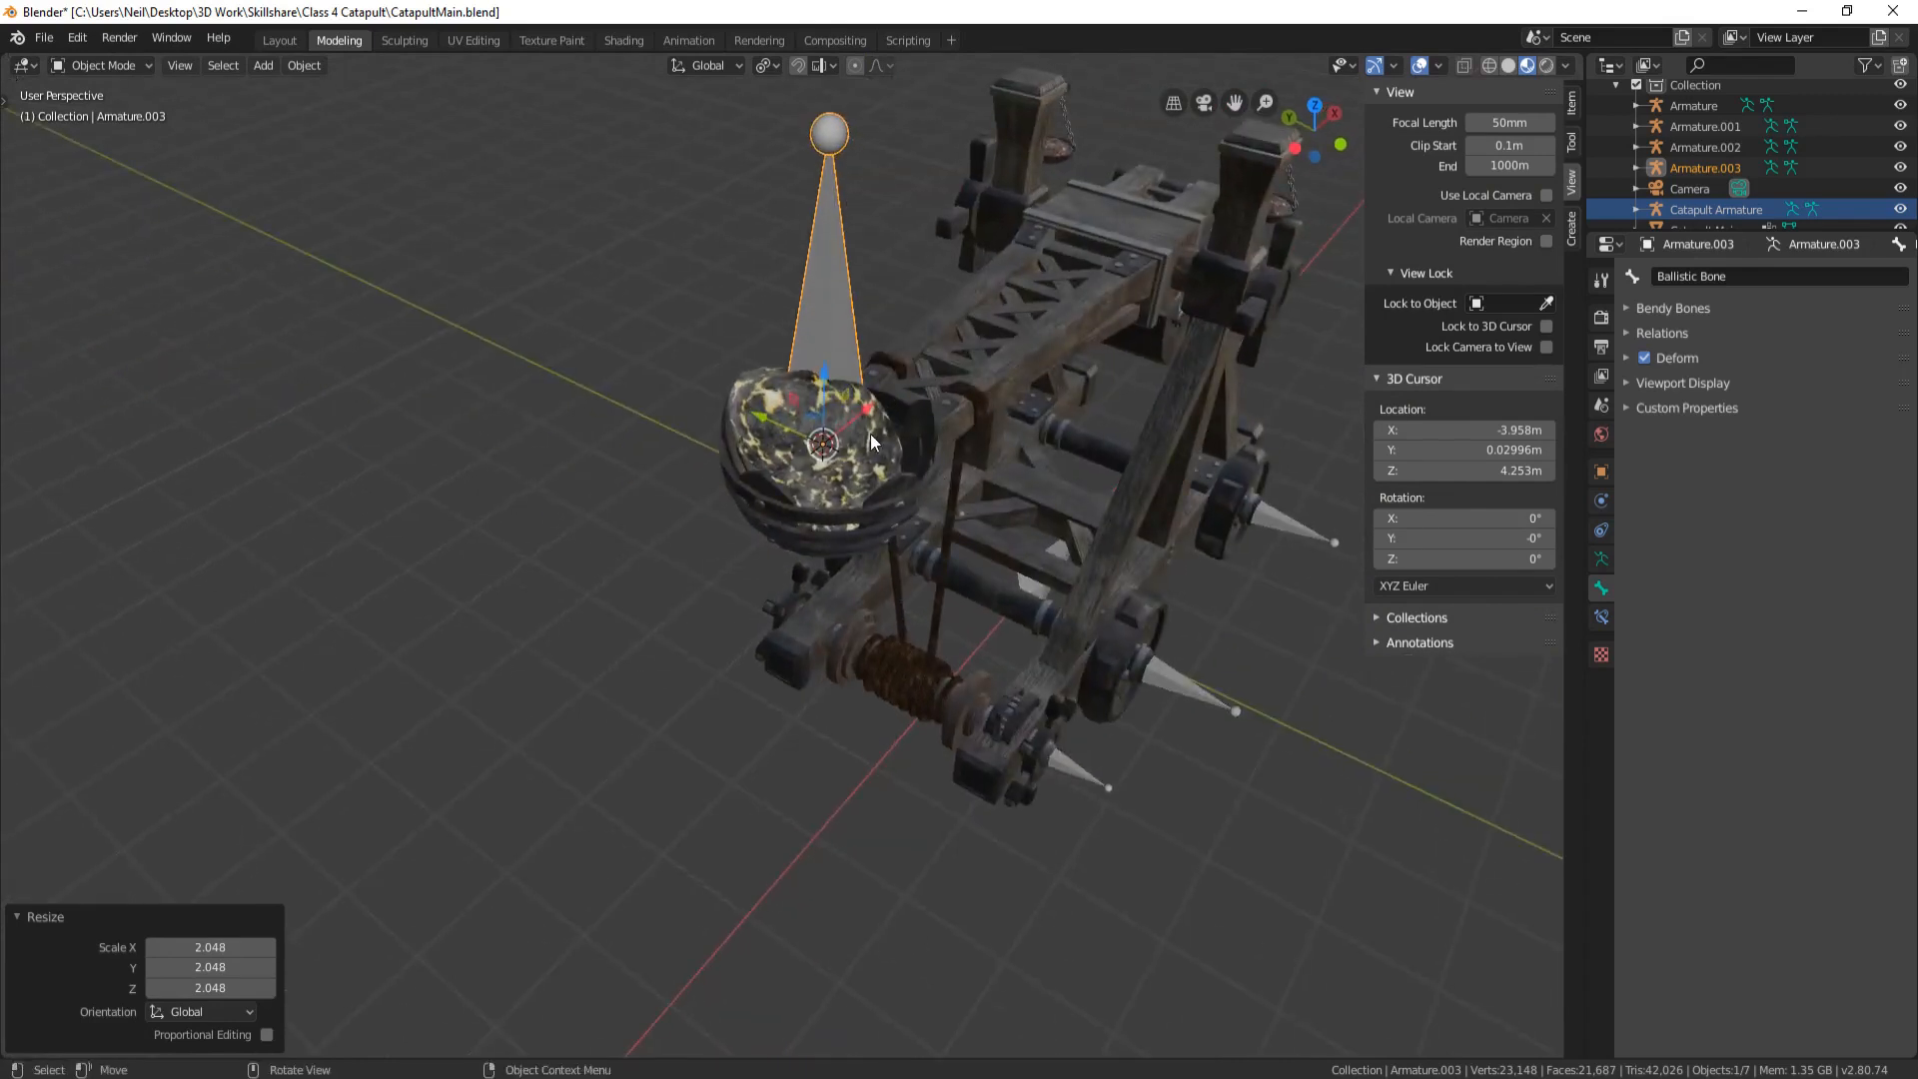
key("r")
key("y")
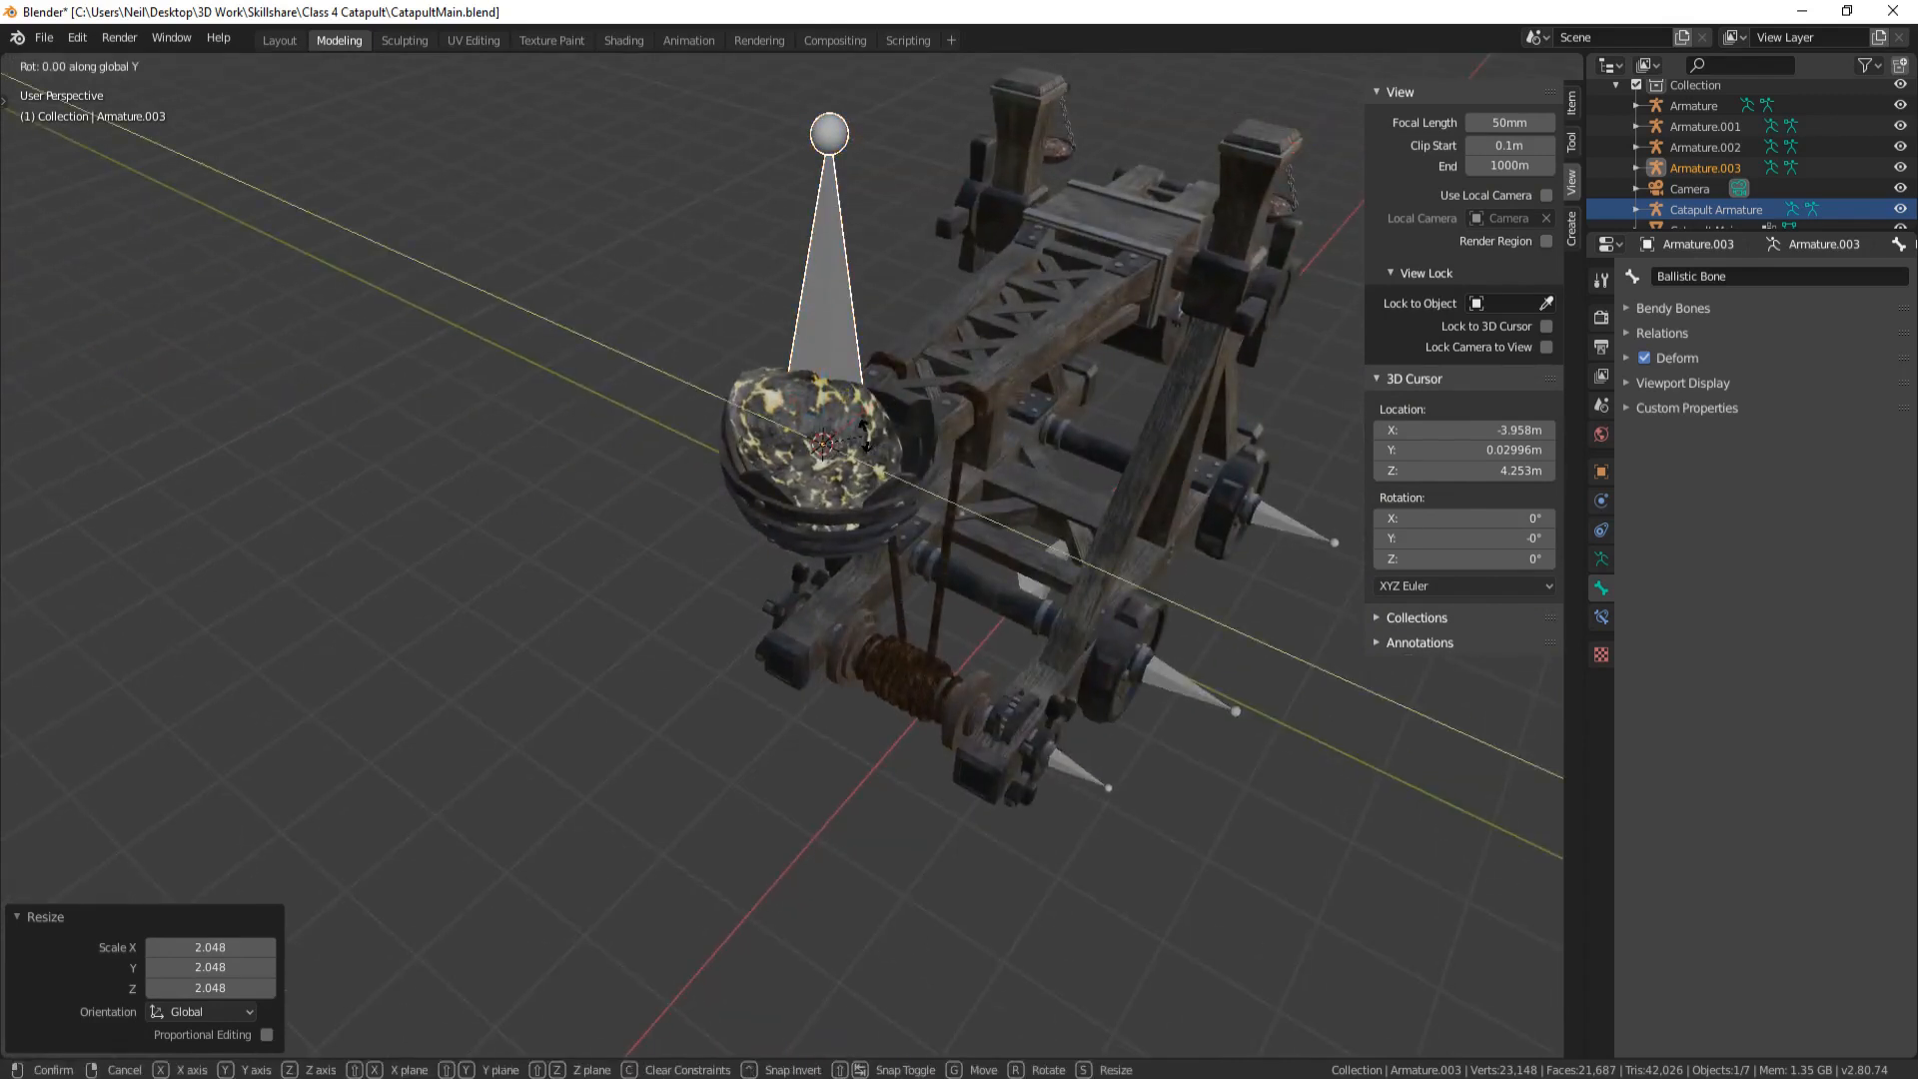
key("x")
key("9")
key("0")
key("Return")
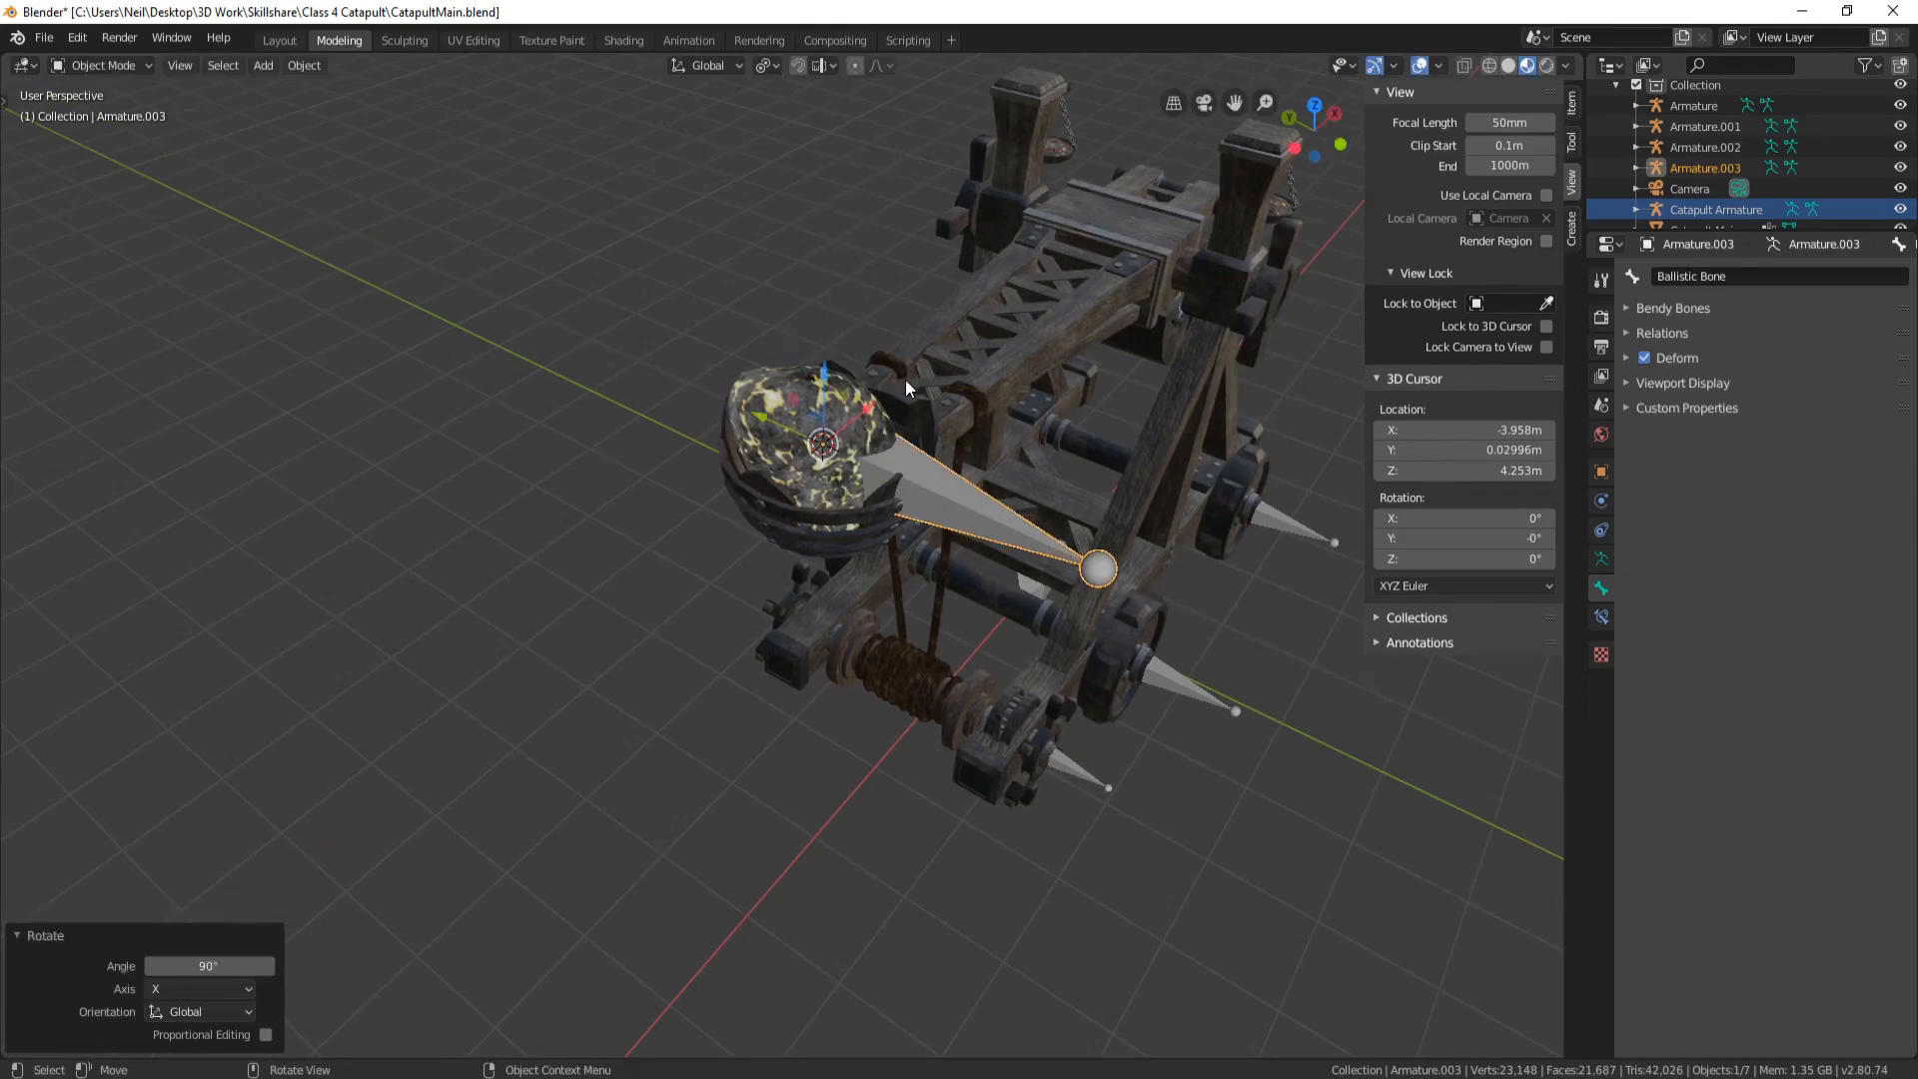
Select Catapult Main and examine the throwing arm's pivot and the counterweight end from several angles
middle_click_drag(1045, 409, 849, 400)
middle_click_drag(1027, 432, 710, 412, "shift")
left_click(826, 388)
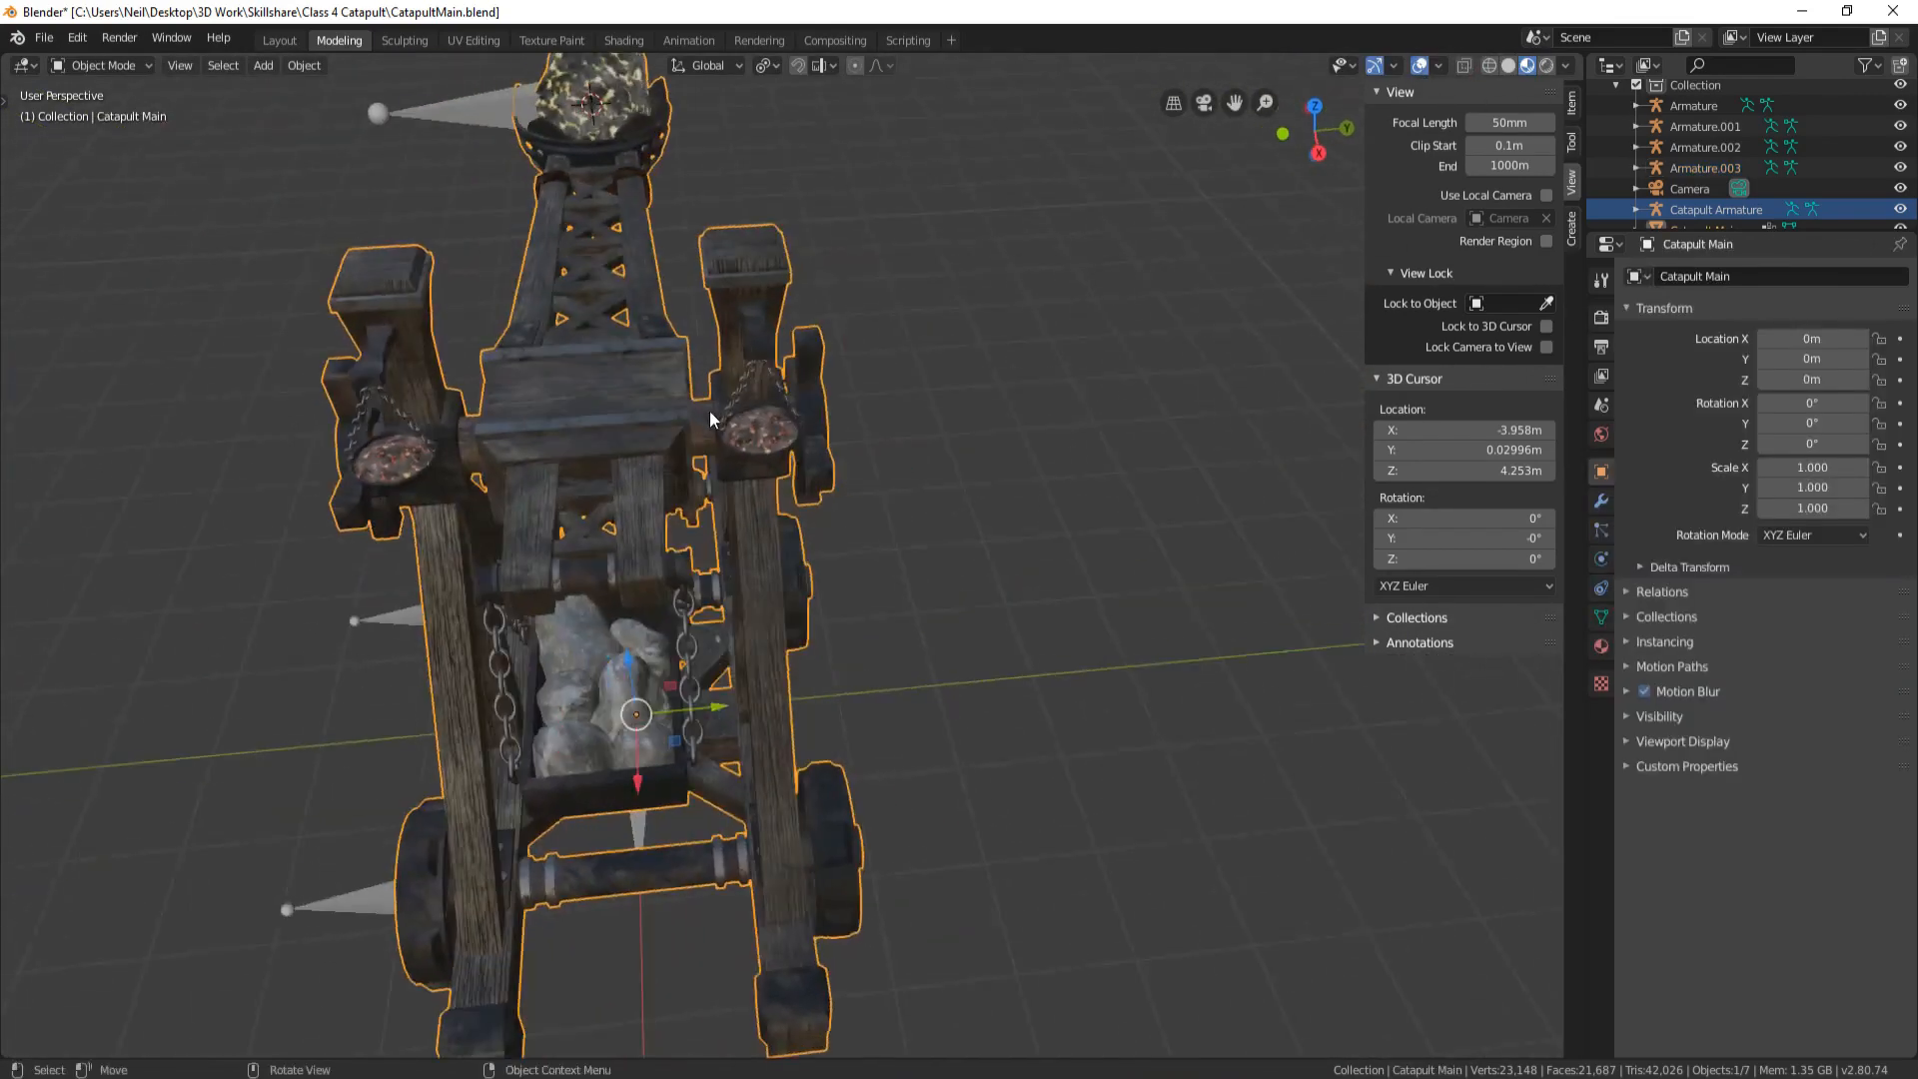
middle_click_drag(561, 400, 796, 290)
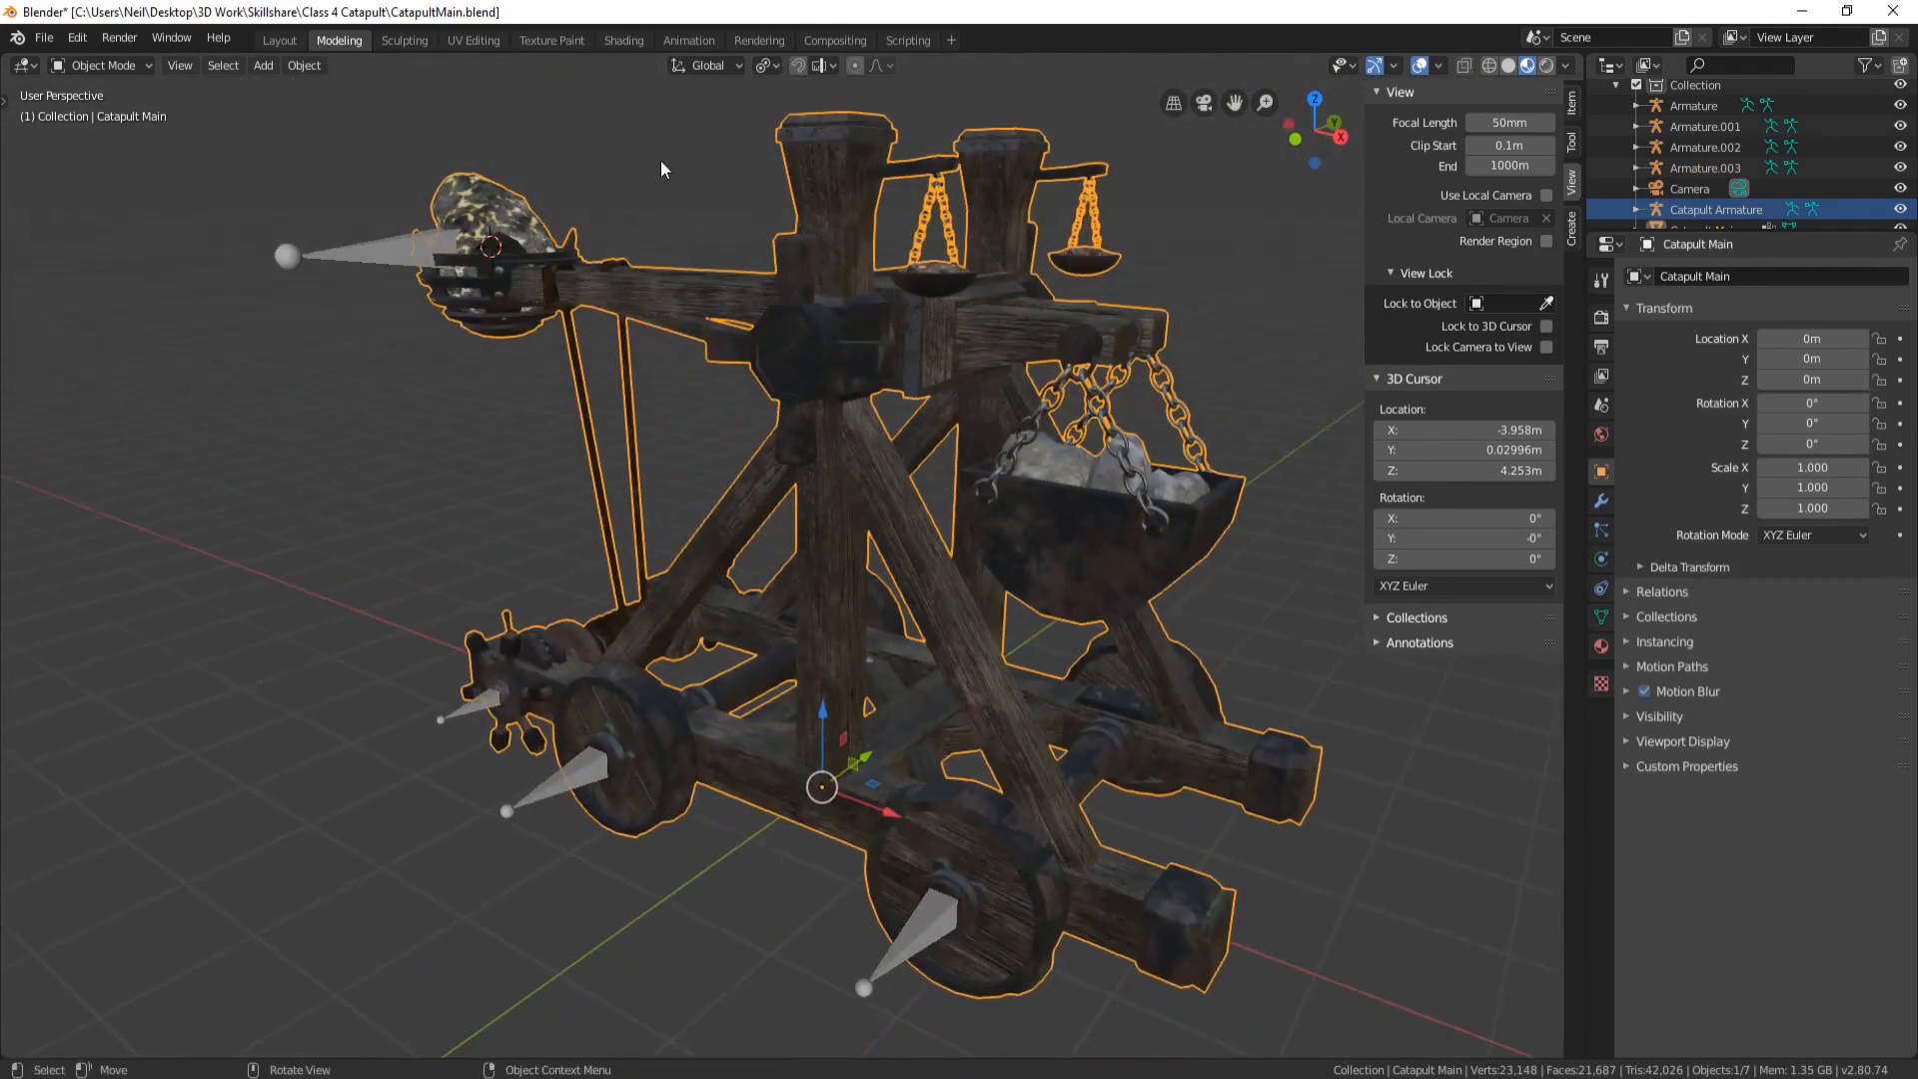
middle_click_drag(949, 316, 596, 320)
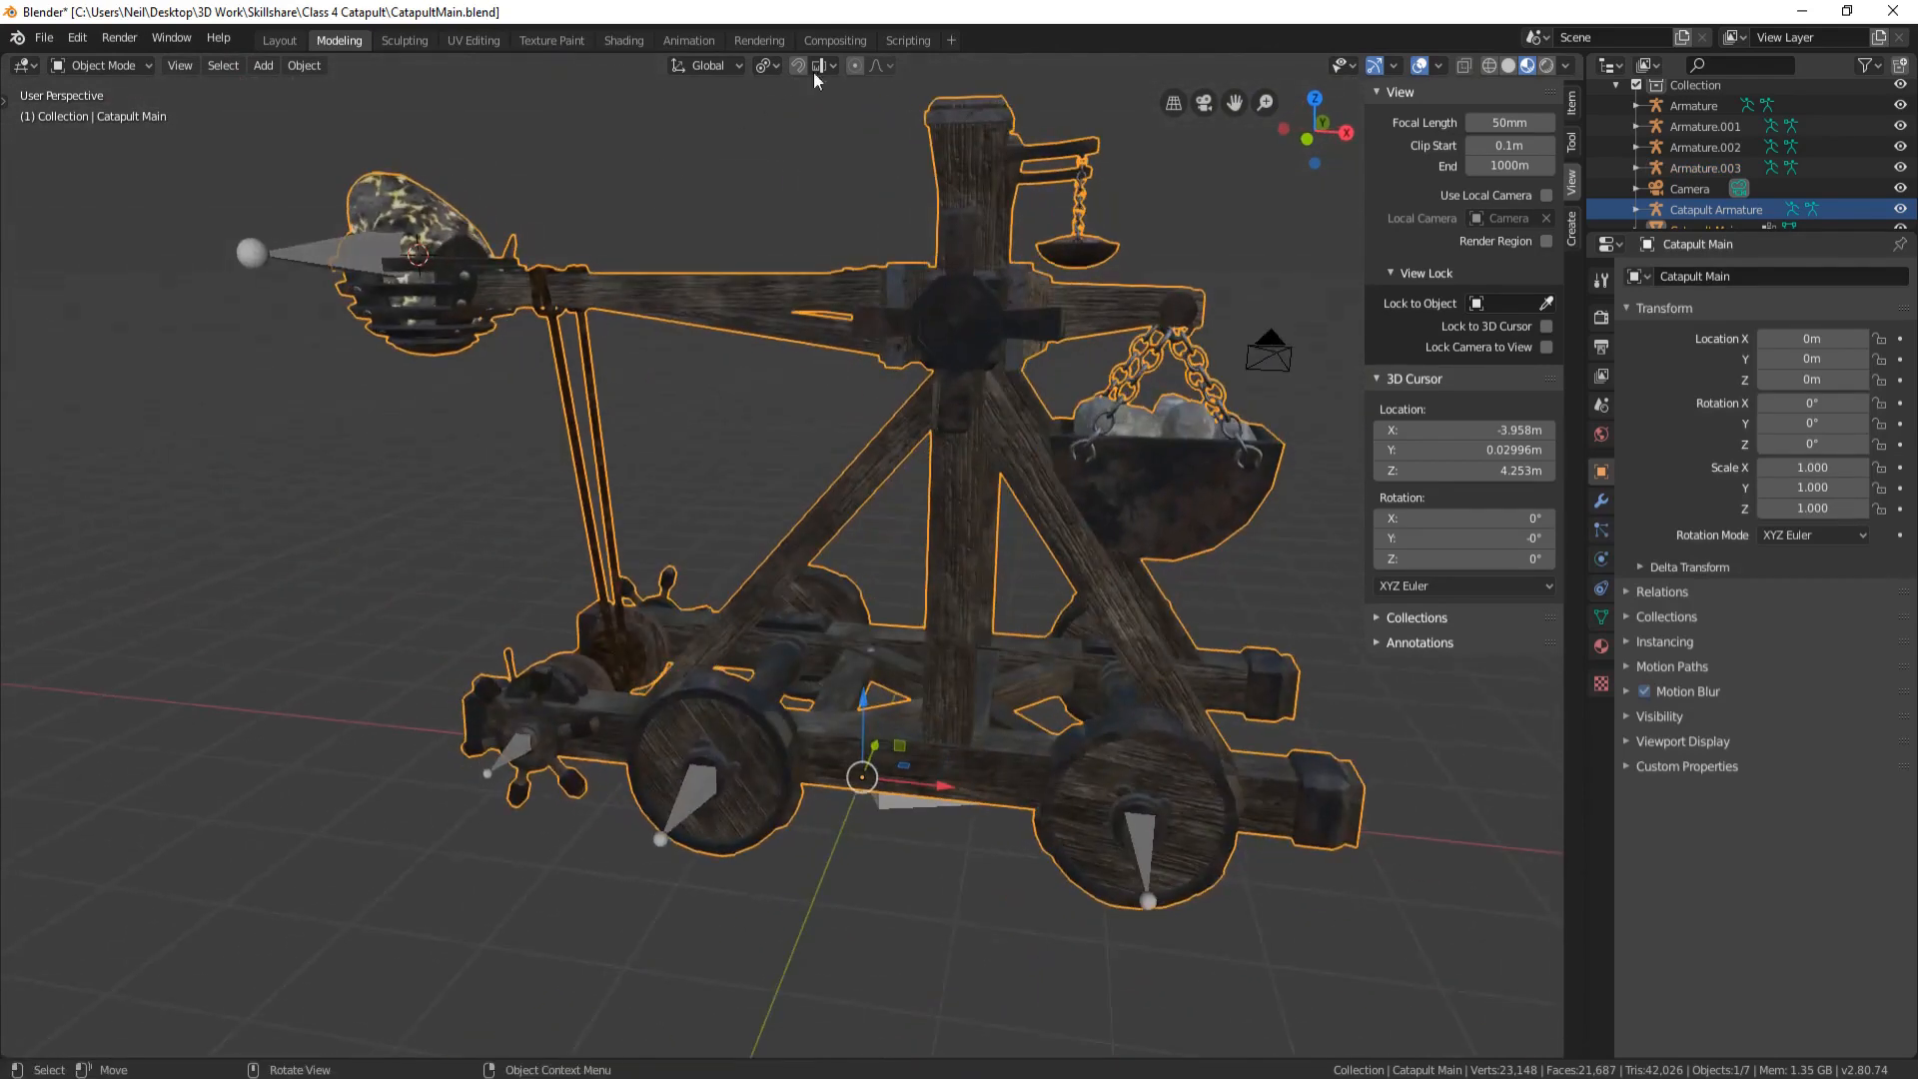
middle_click_drag(1145, 336, 735, 460)
scroll(559, 477, "up", 2)
middle_click_drag(517, 484, 640, 476, "shift")
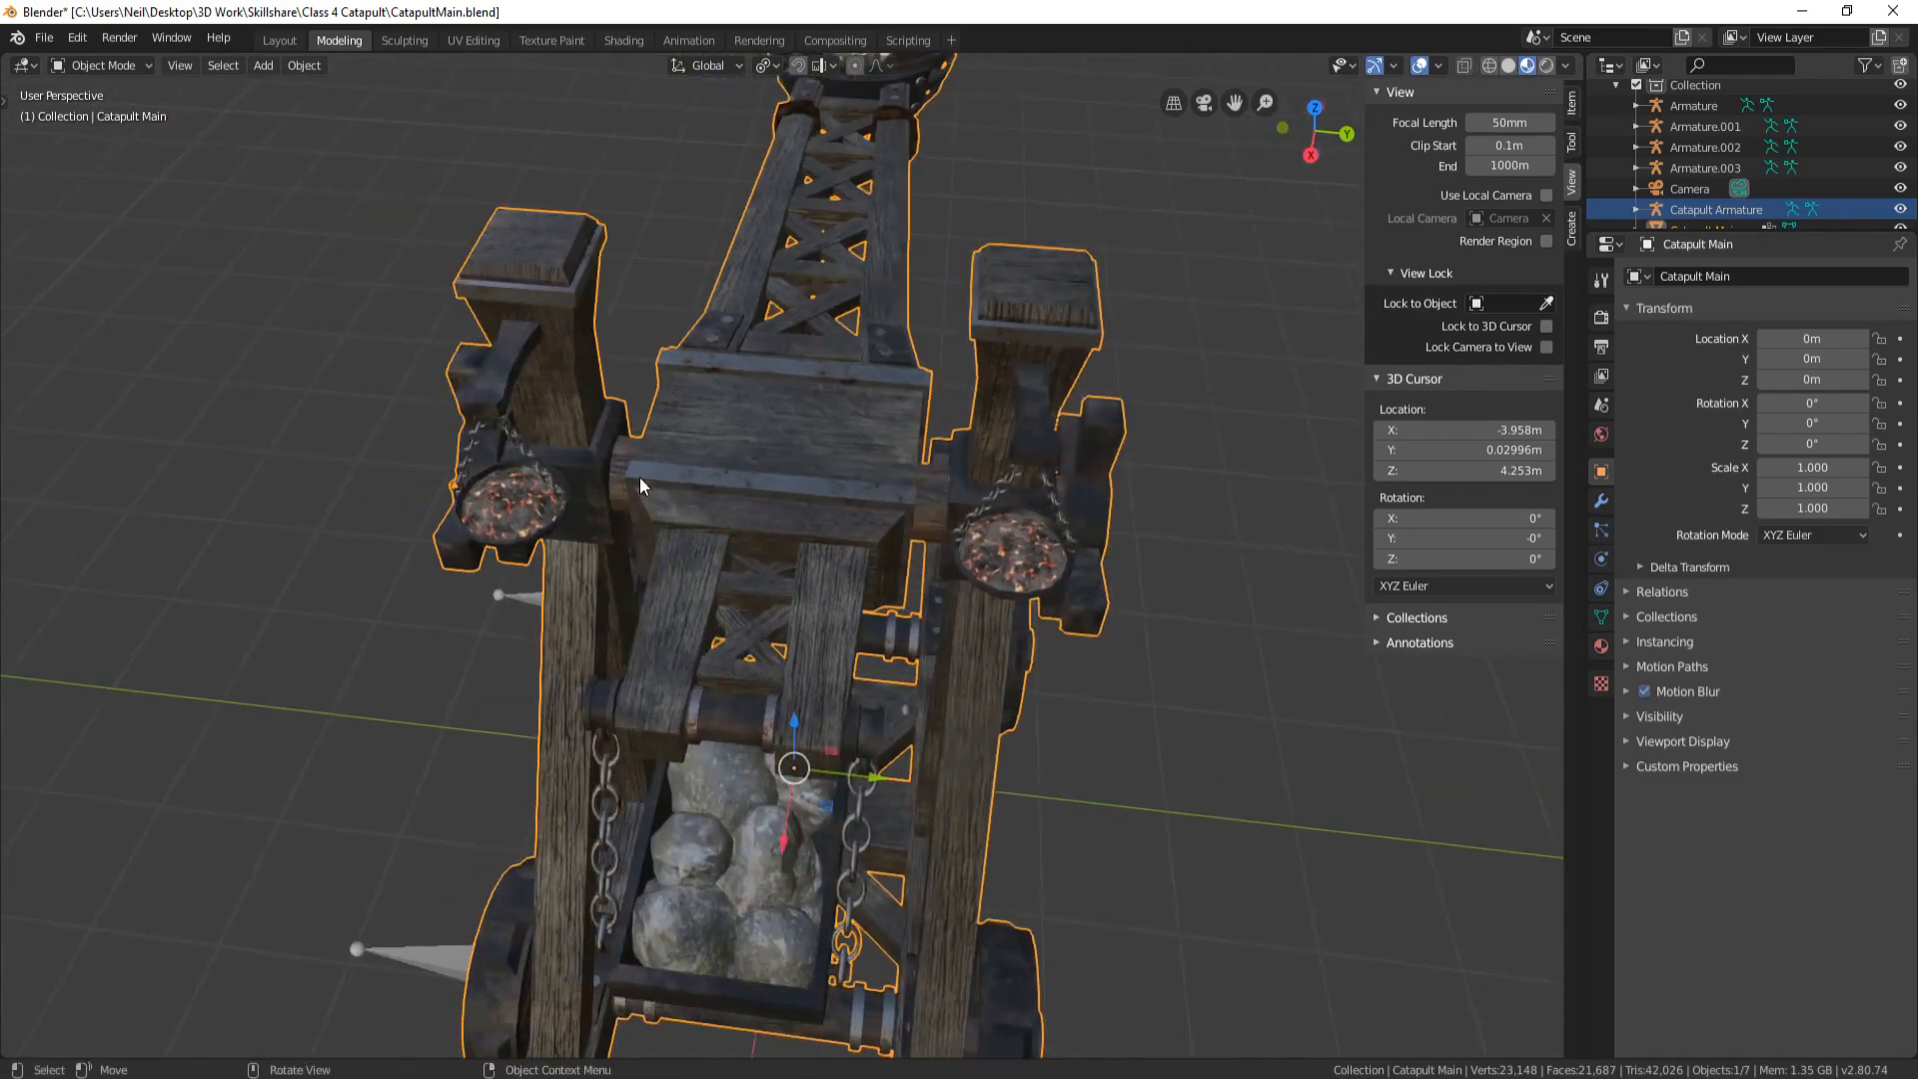
In Edit Mode, select the linked pivot axle through the throwing arm's block, snap the 3D cursor to its center and return to Object Mode
scroll(589, 465, "up", 2)
key("Tab")
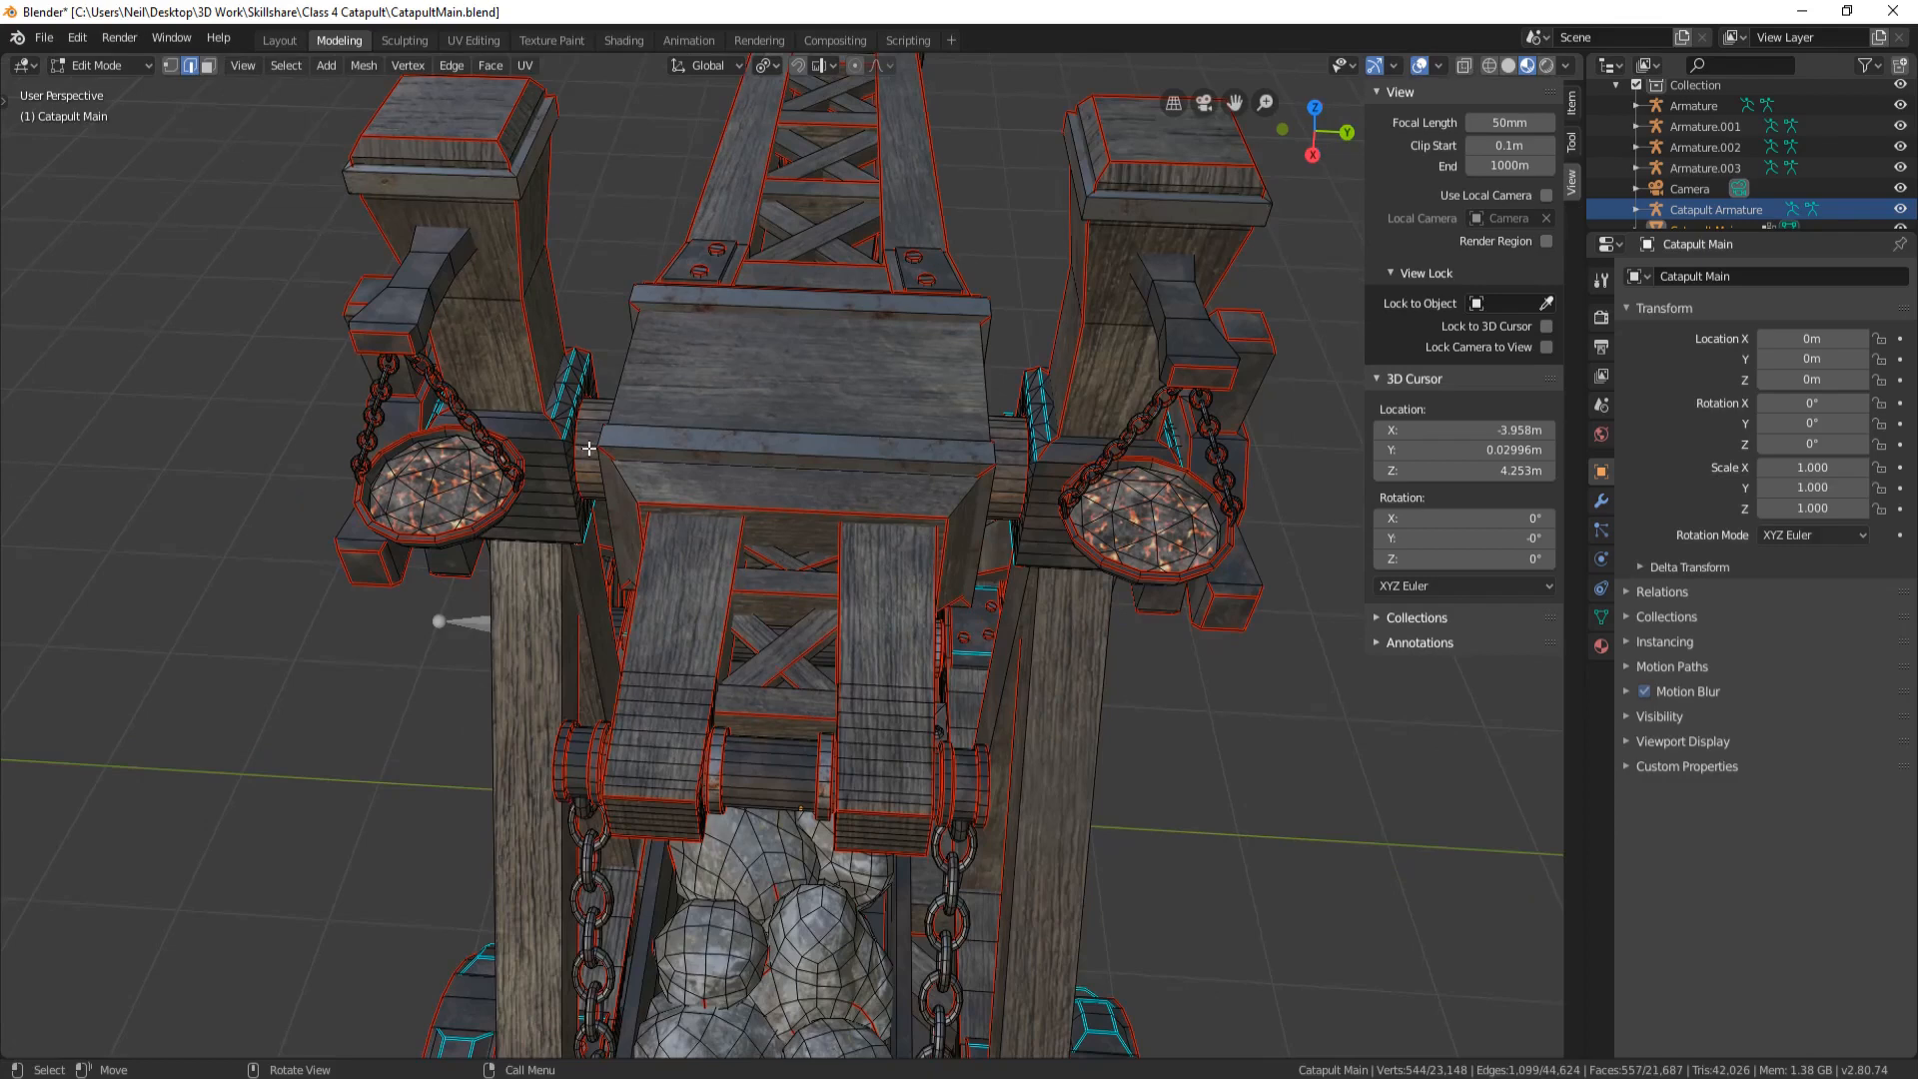
left_click(589, 448)
key("l")
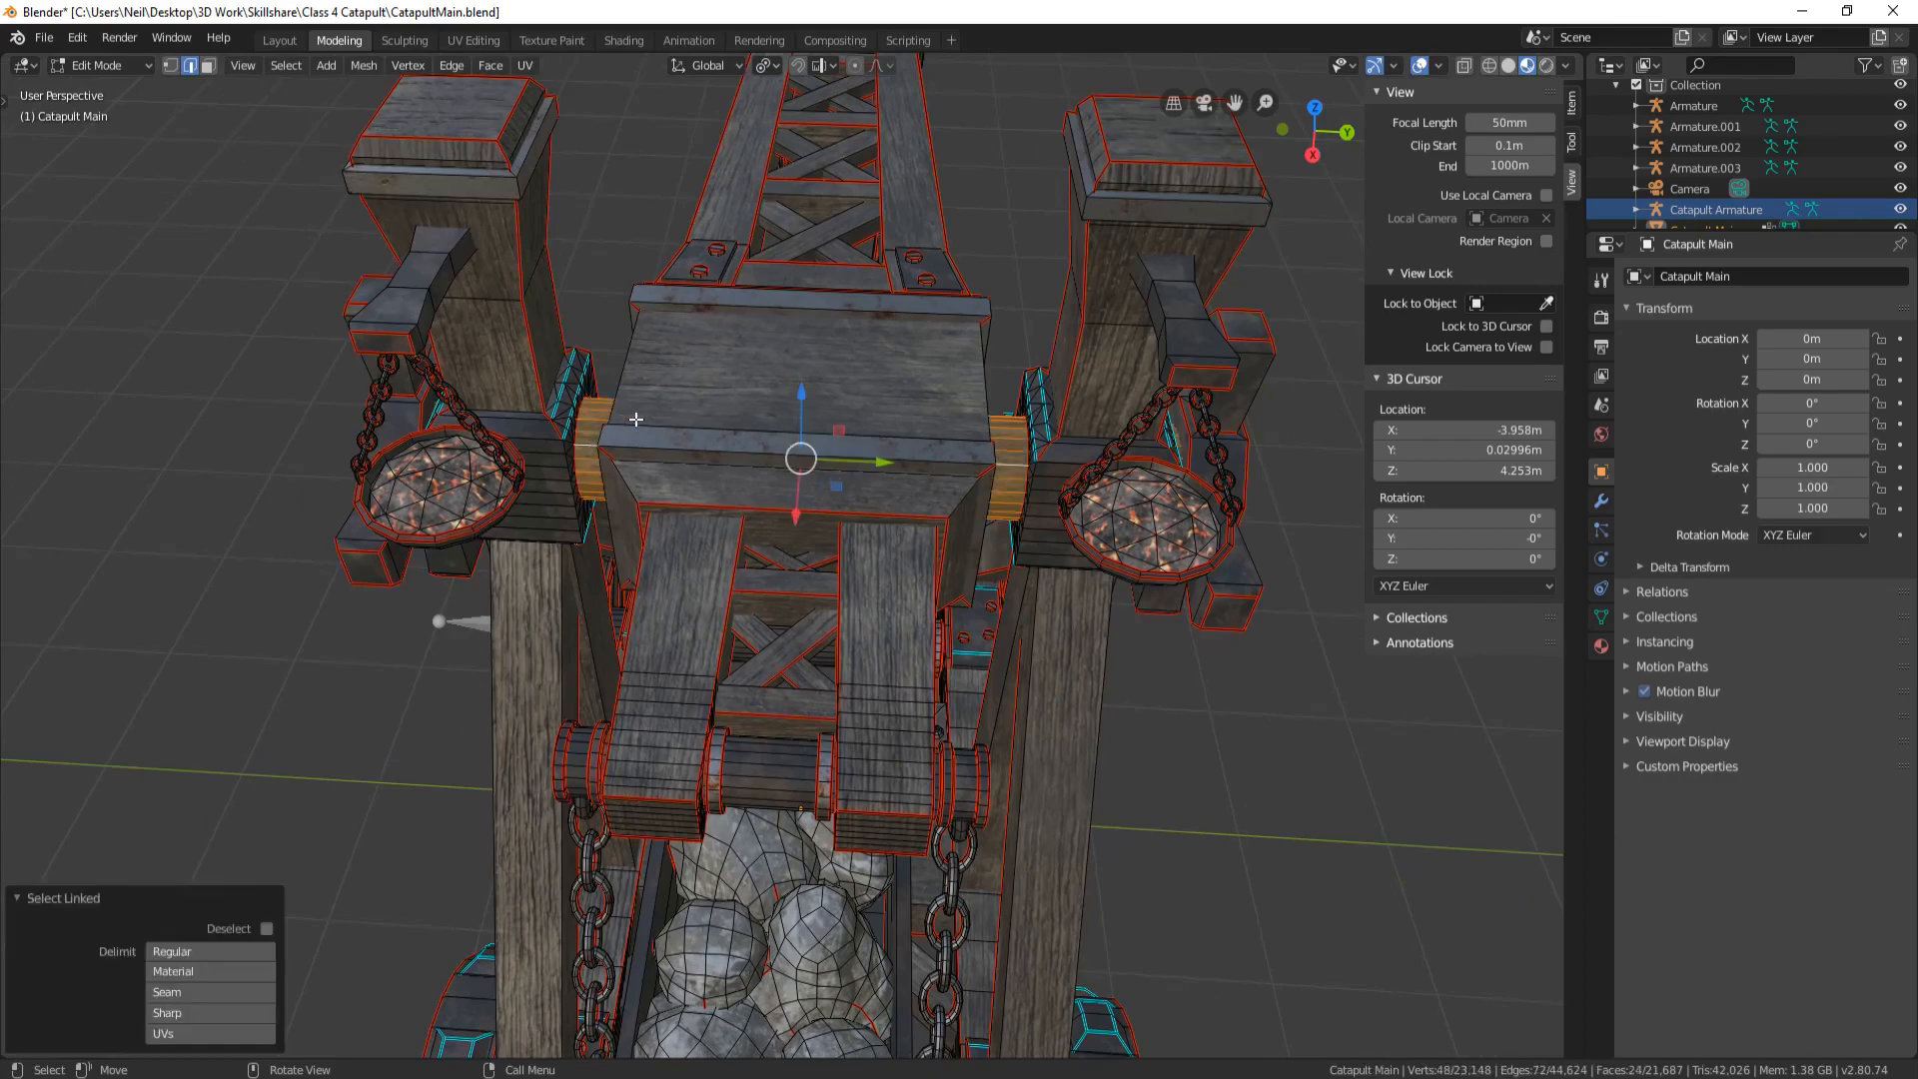
key("shift+s")
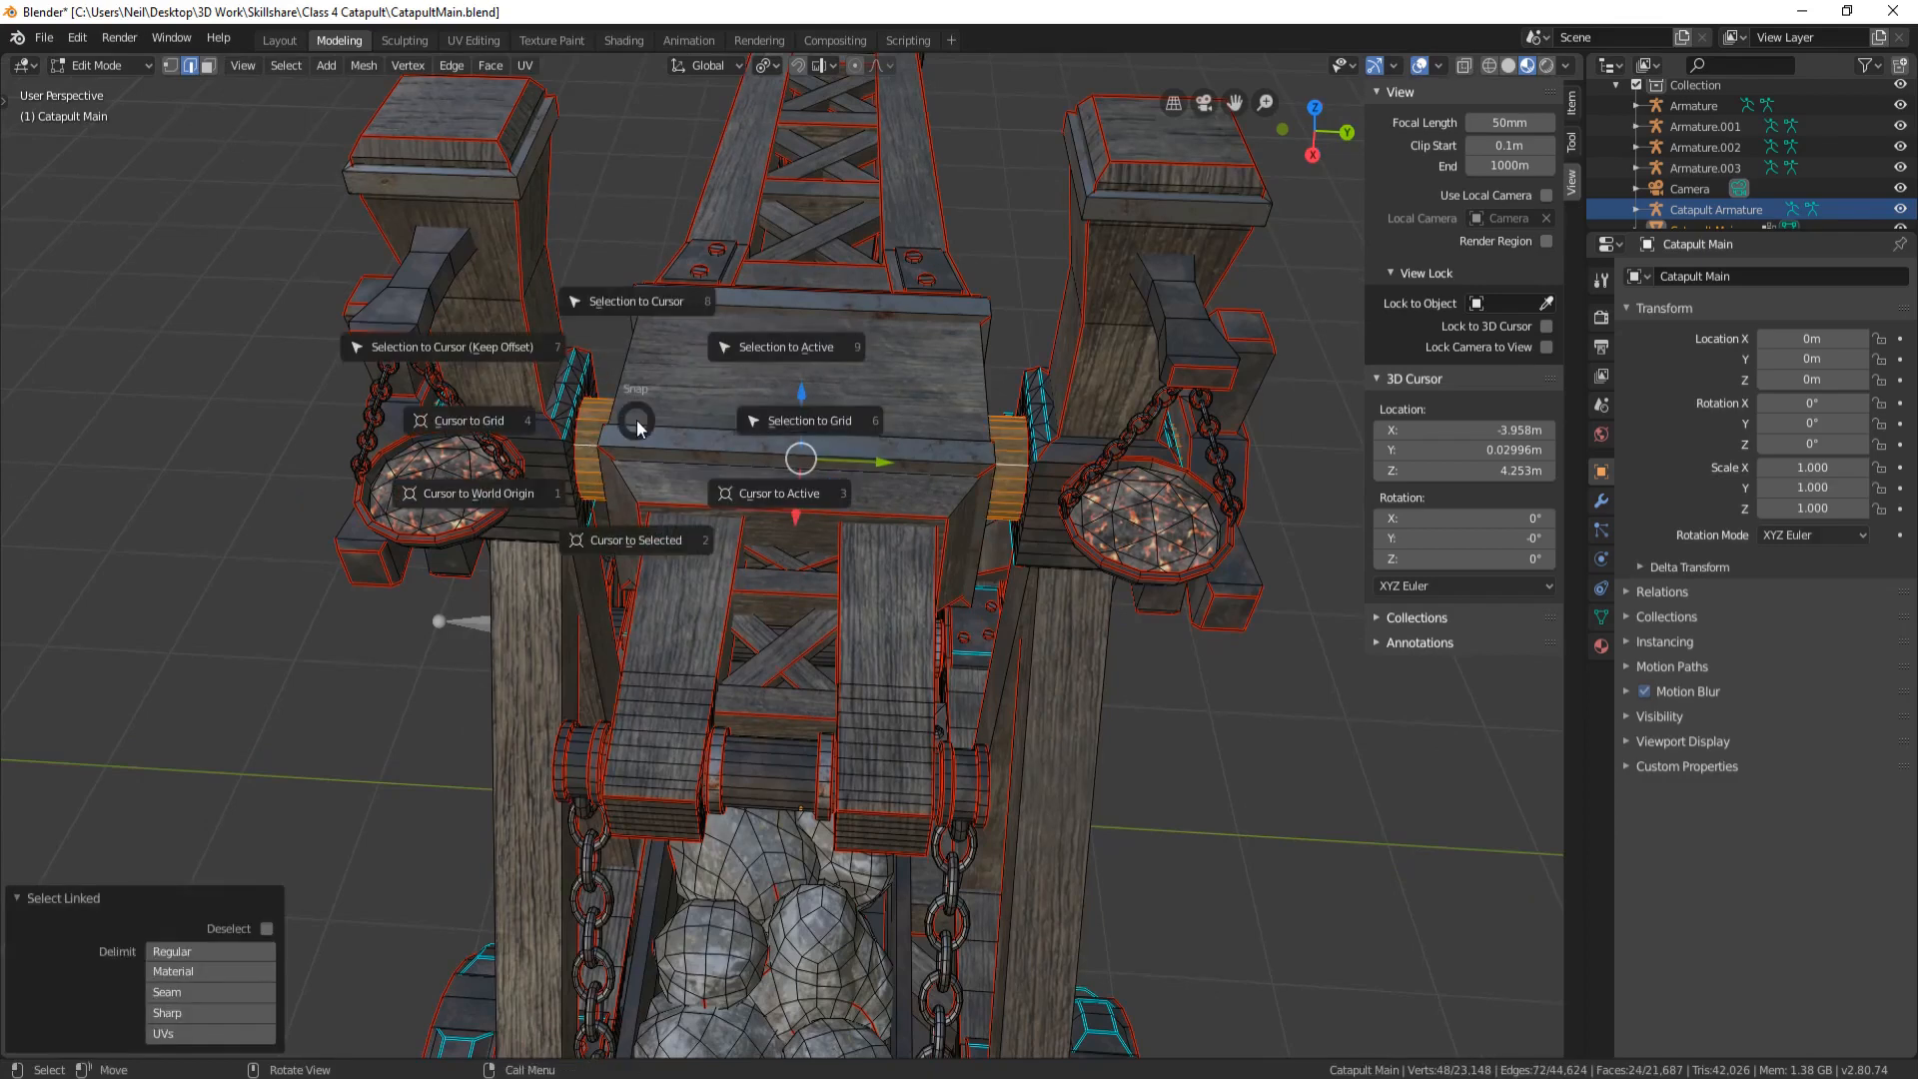
left_click(626, 544)
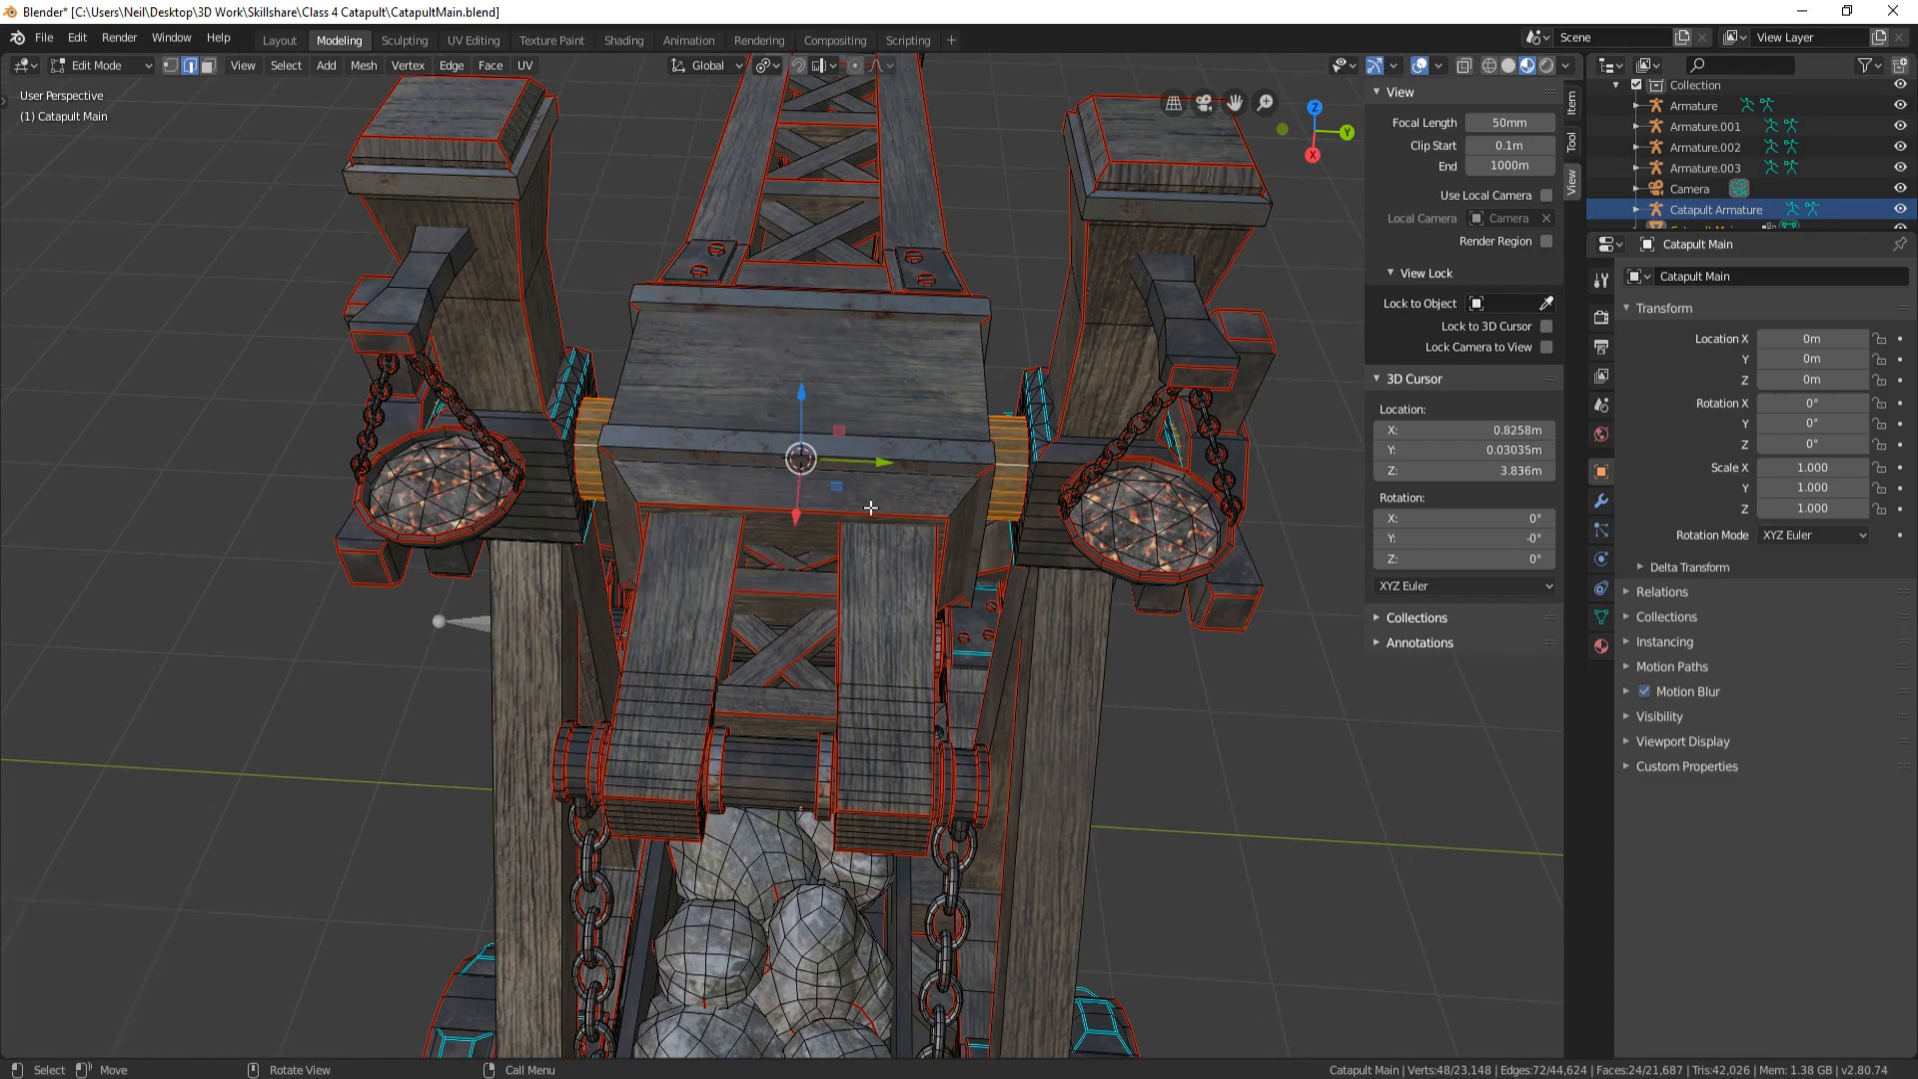
key("Tab")
Add an armature at the throwing arm's pivot and name its bone "Strut Bone"
key("shift+a")
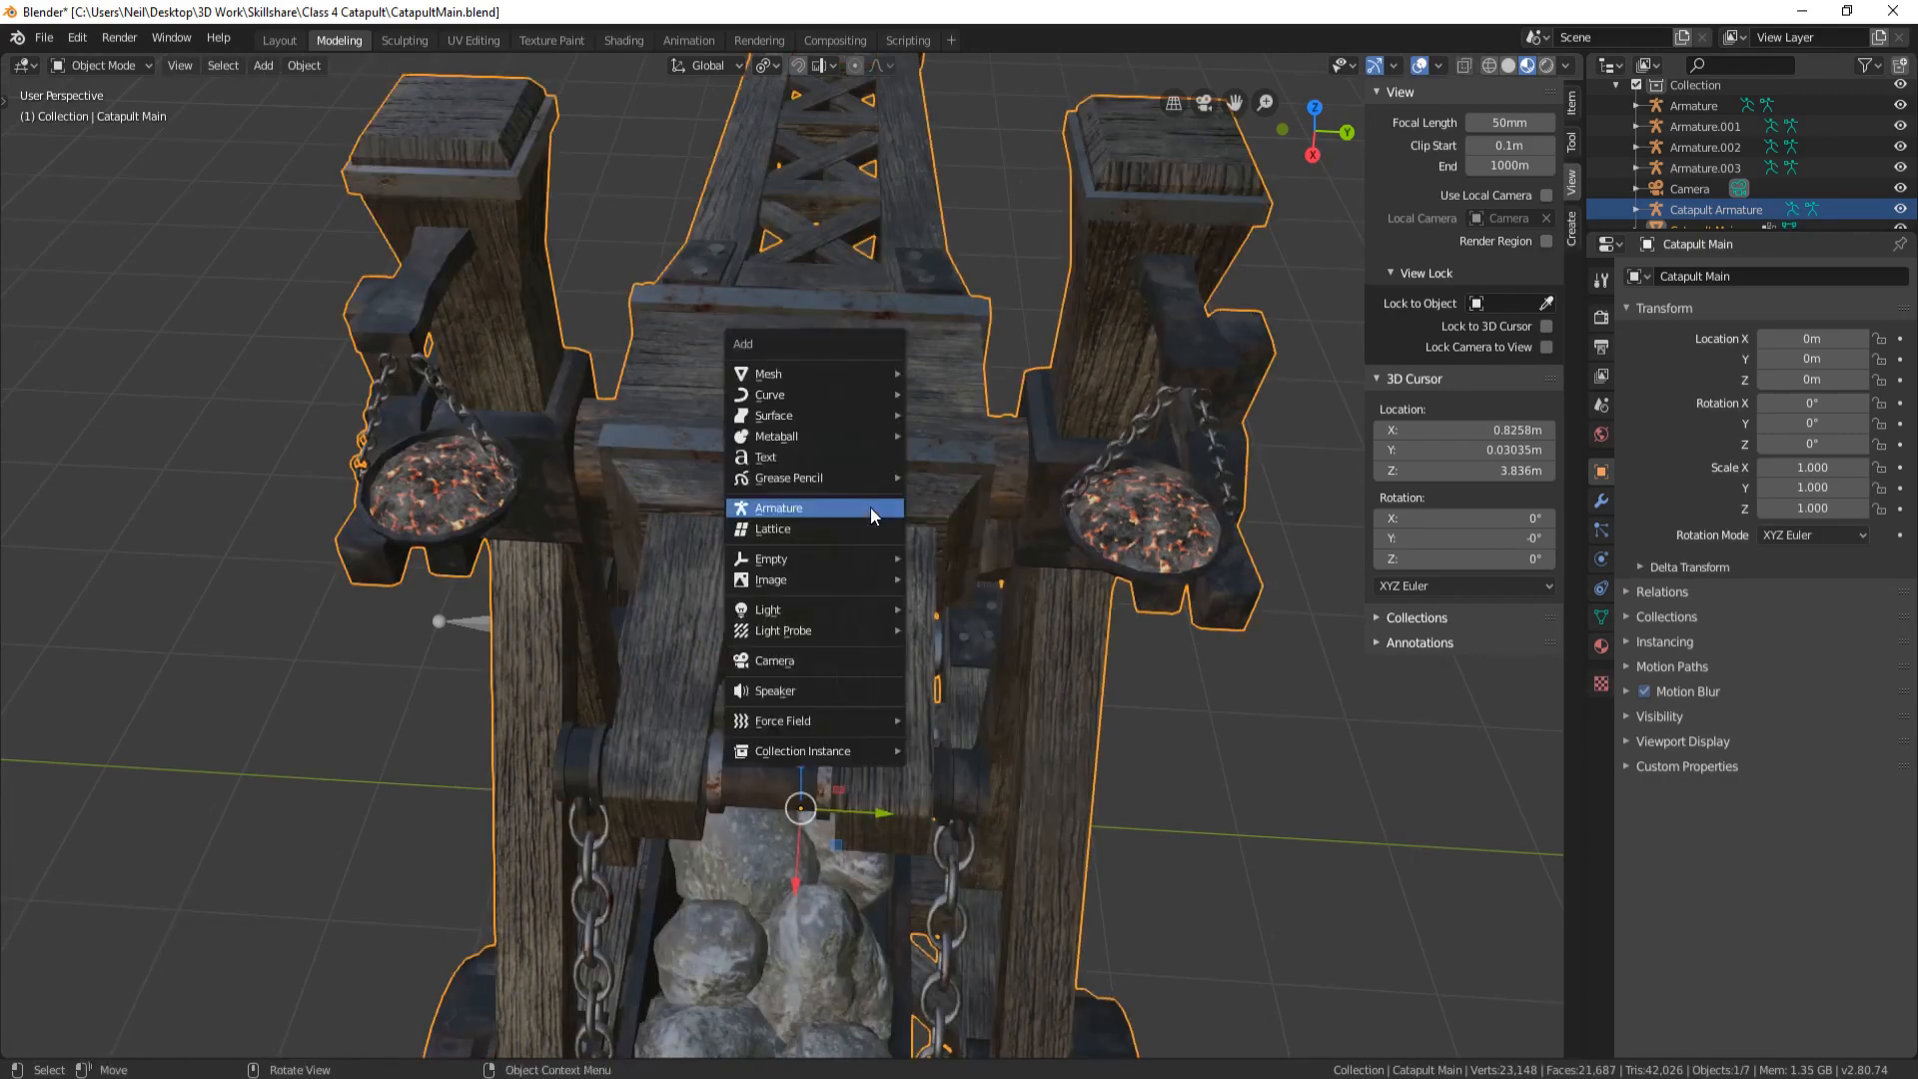
left_click(872, 506)
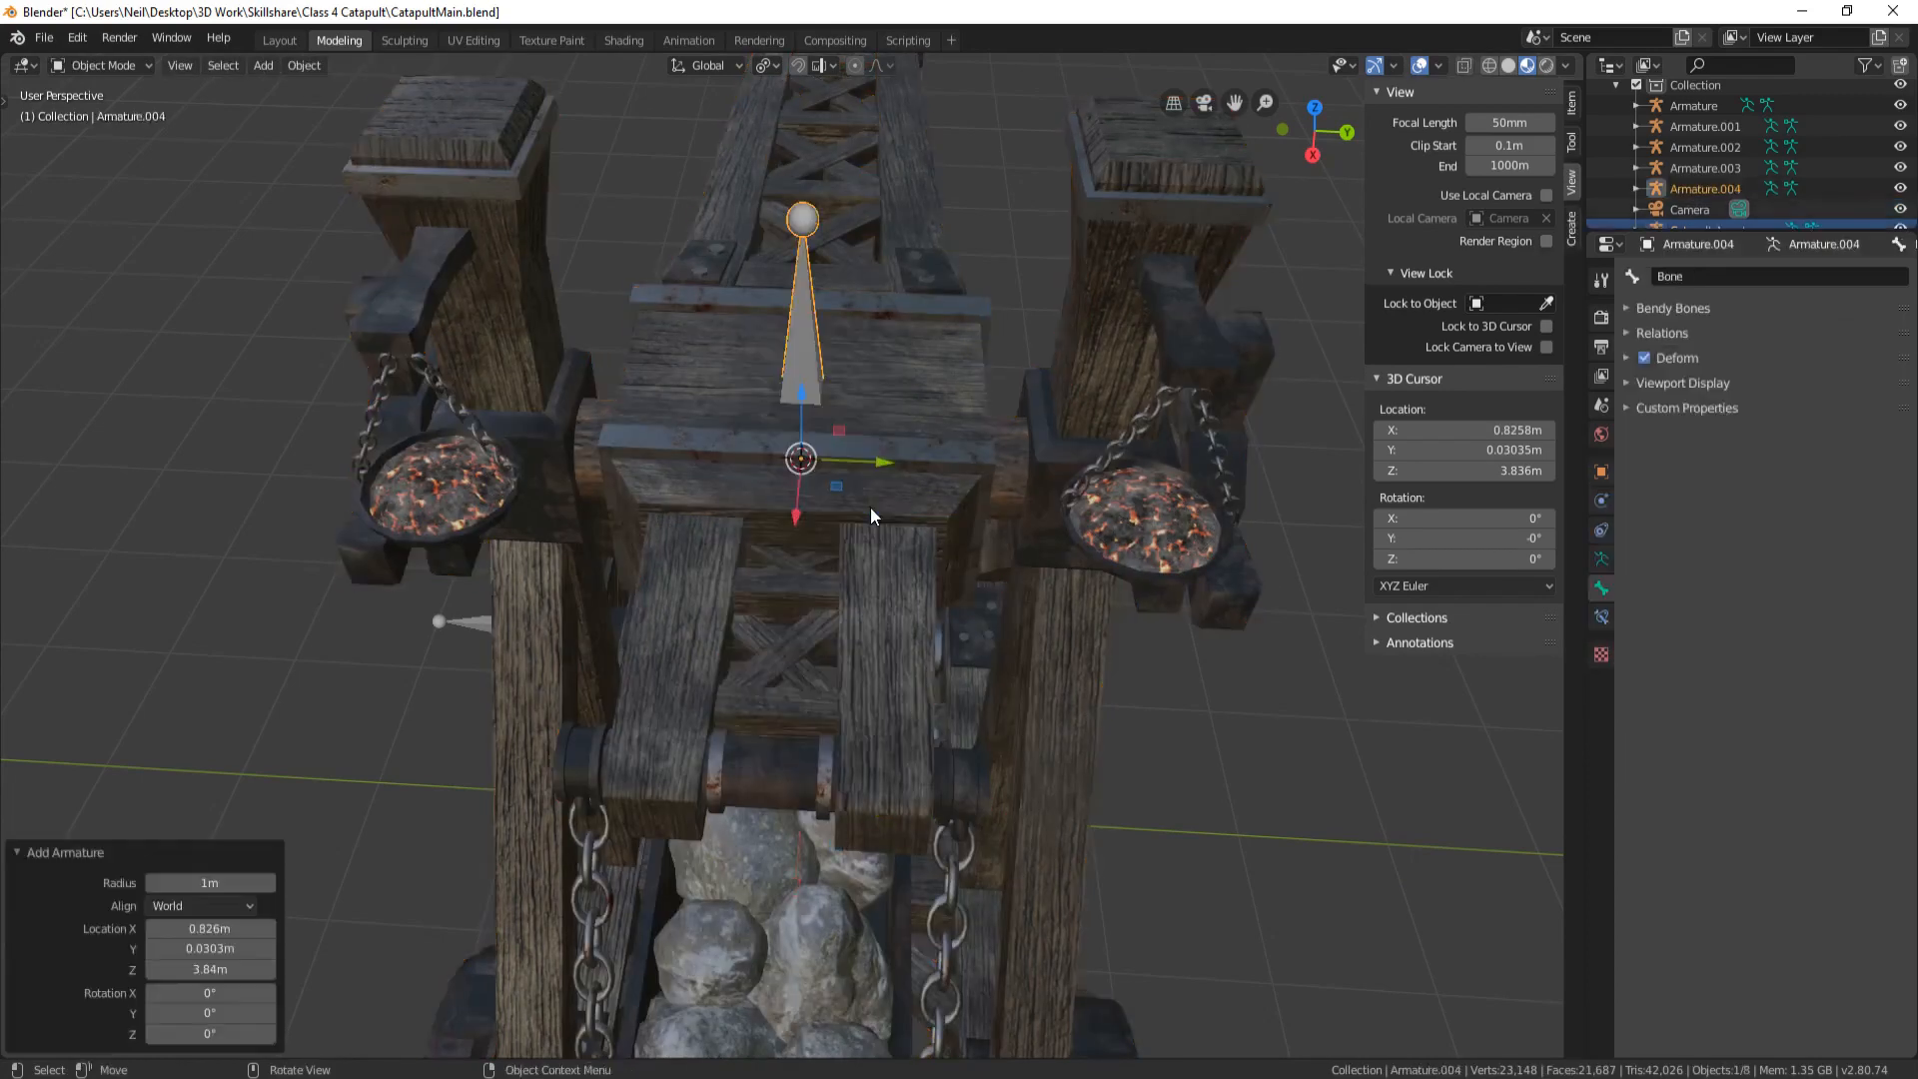
left_click(1696, 278)
type("Str")
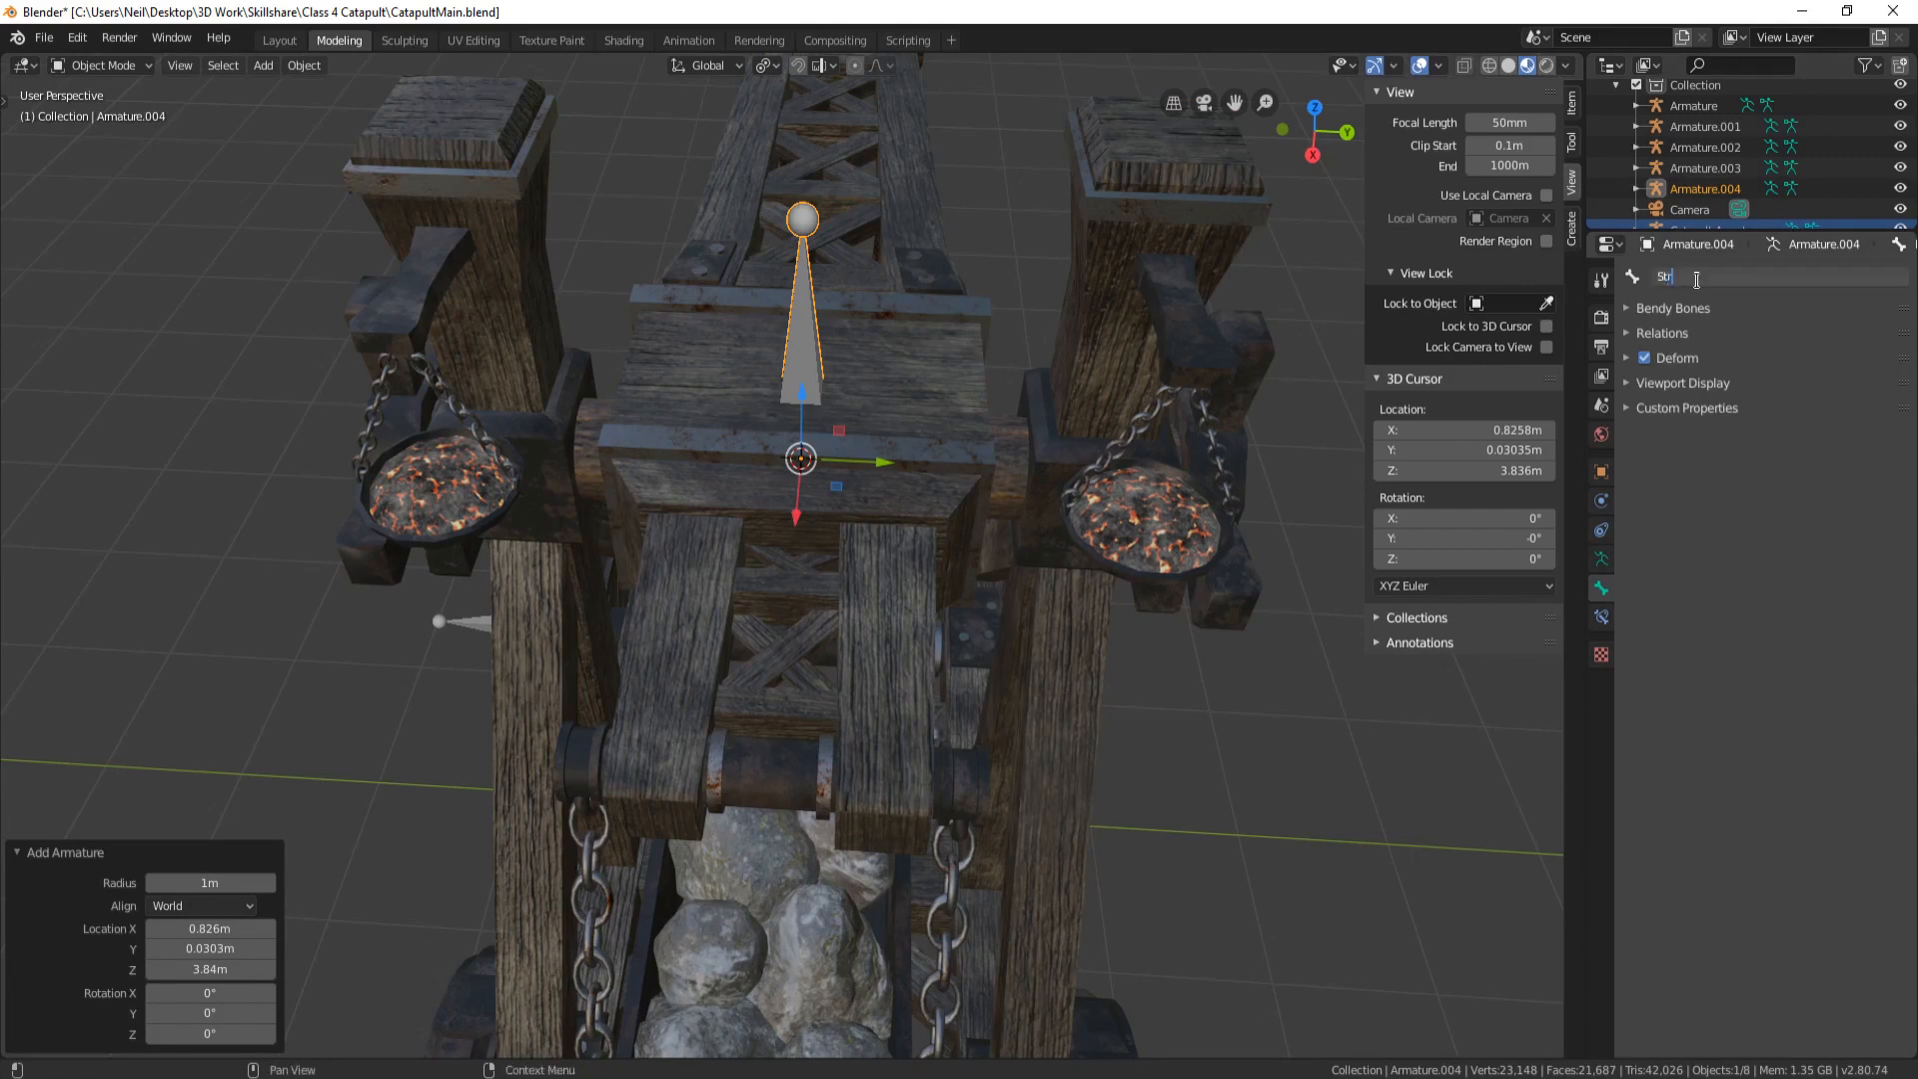
type("ut Bone")
key("Return")
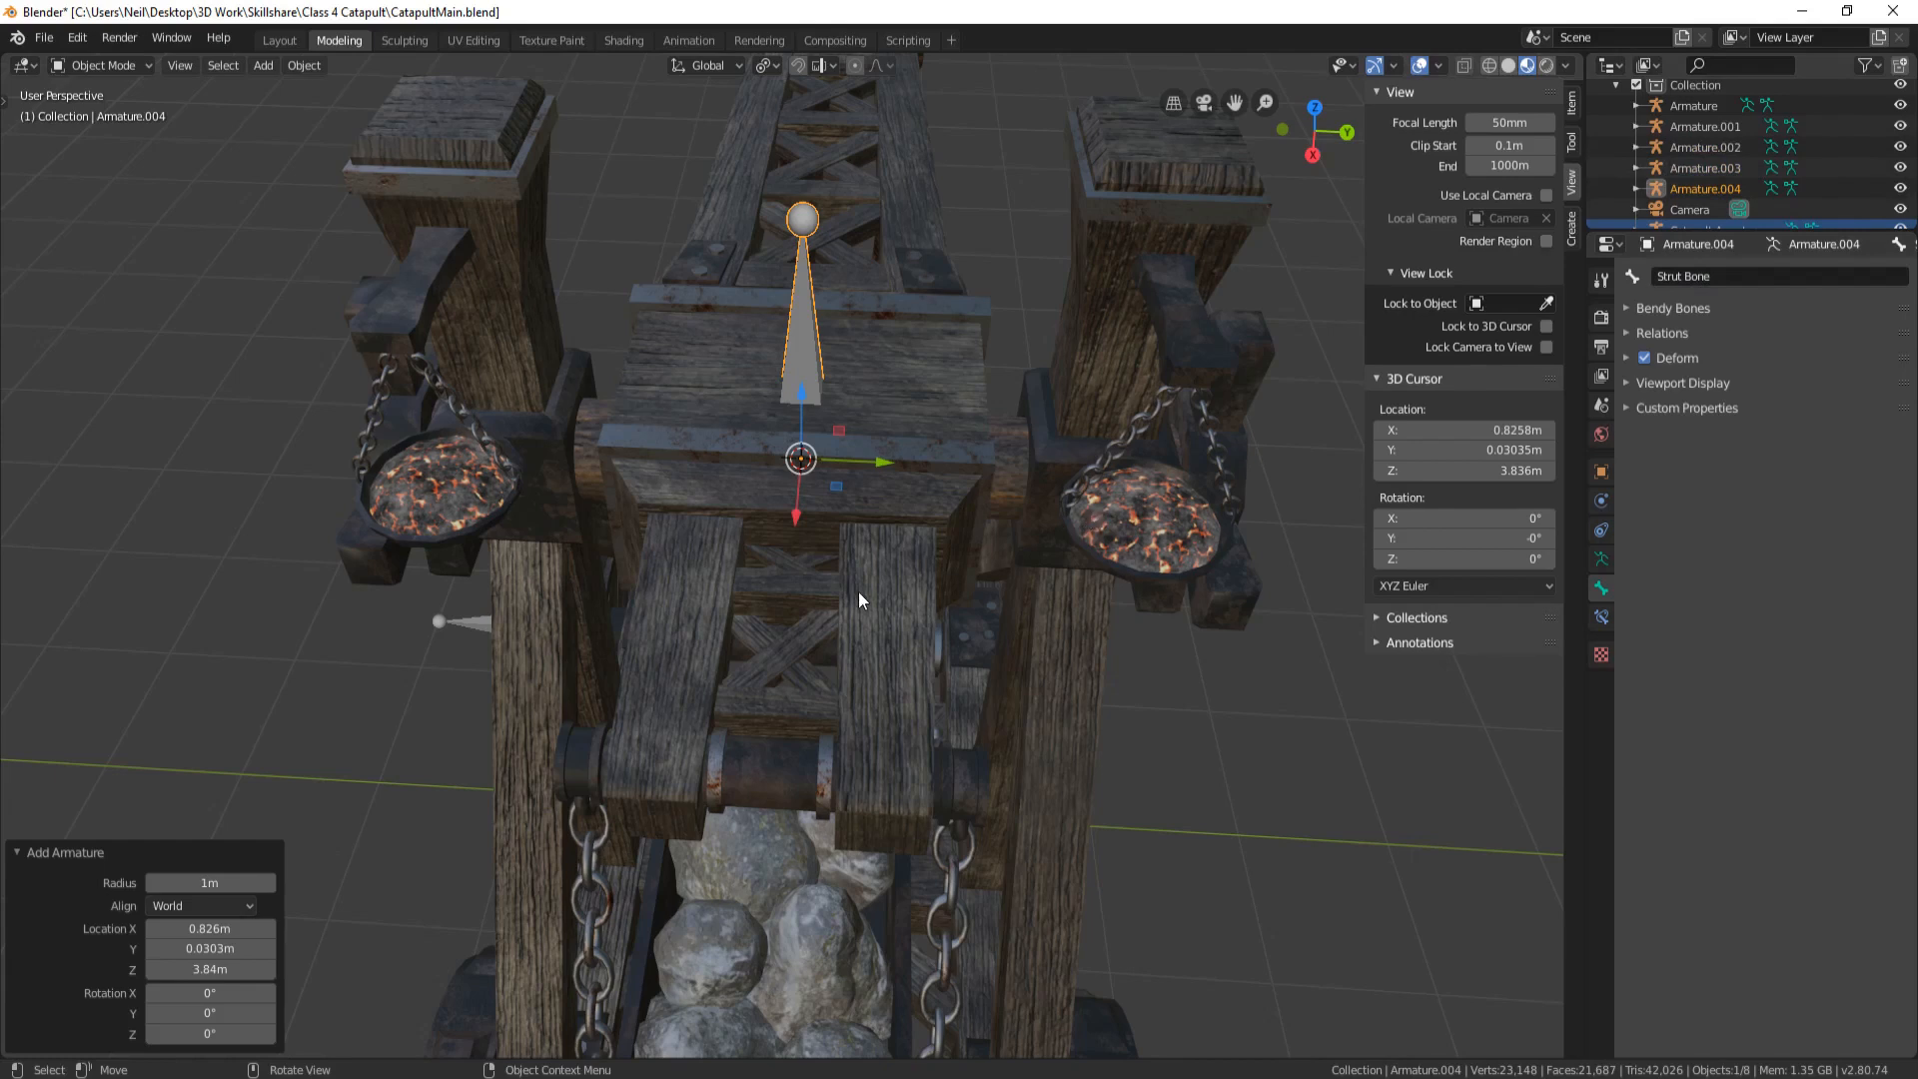
Rotate the Strut Bone 90° about the global X axis and move it about -1.26 m along global Y
type("r")
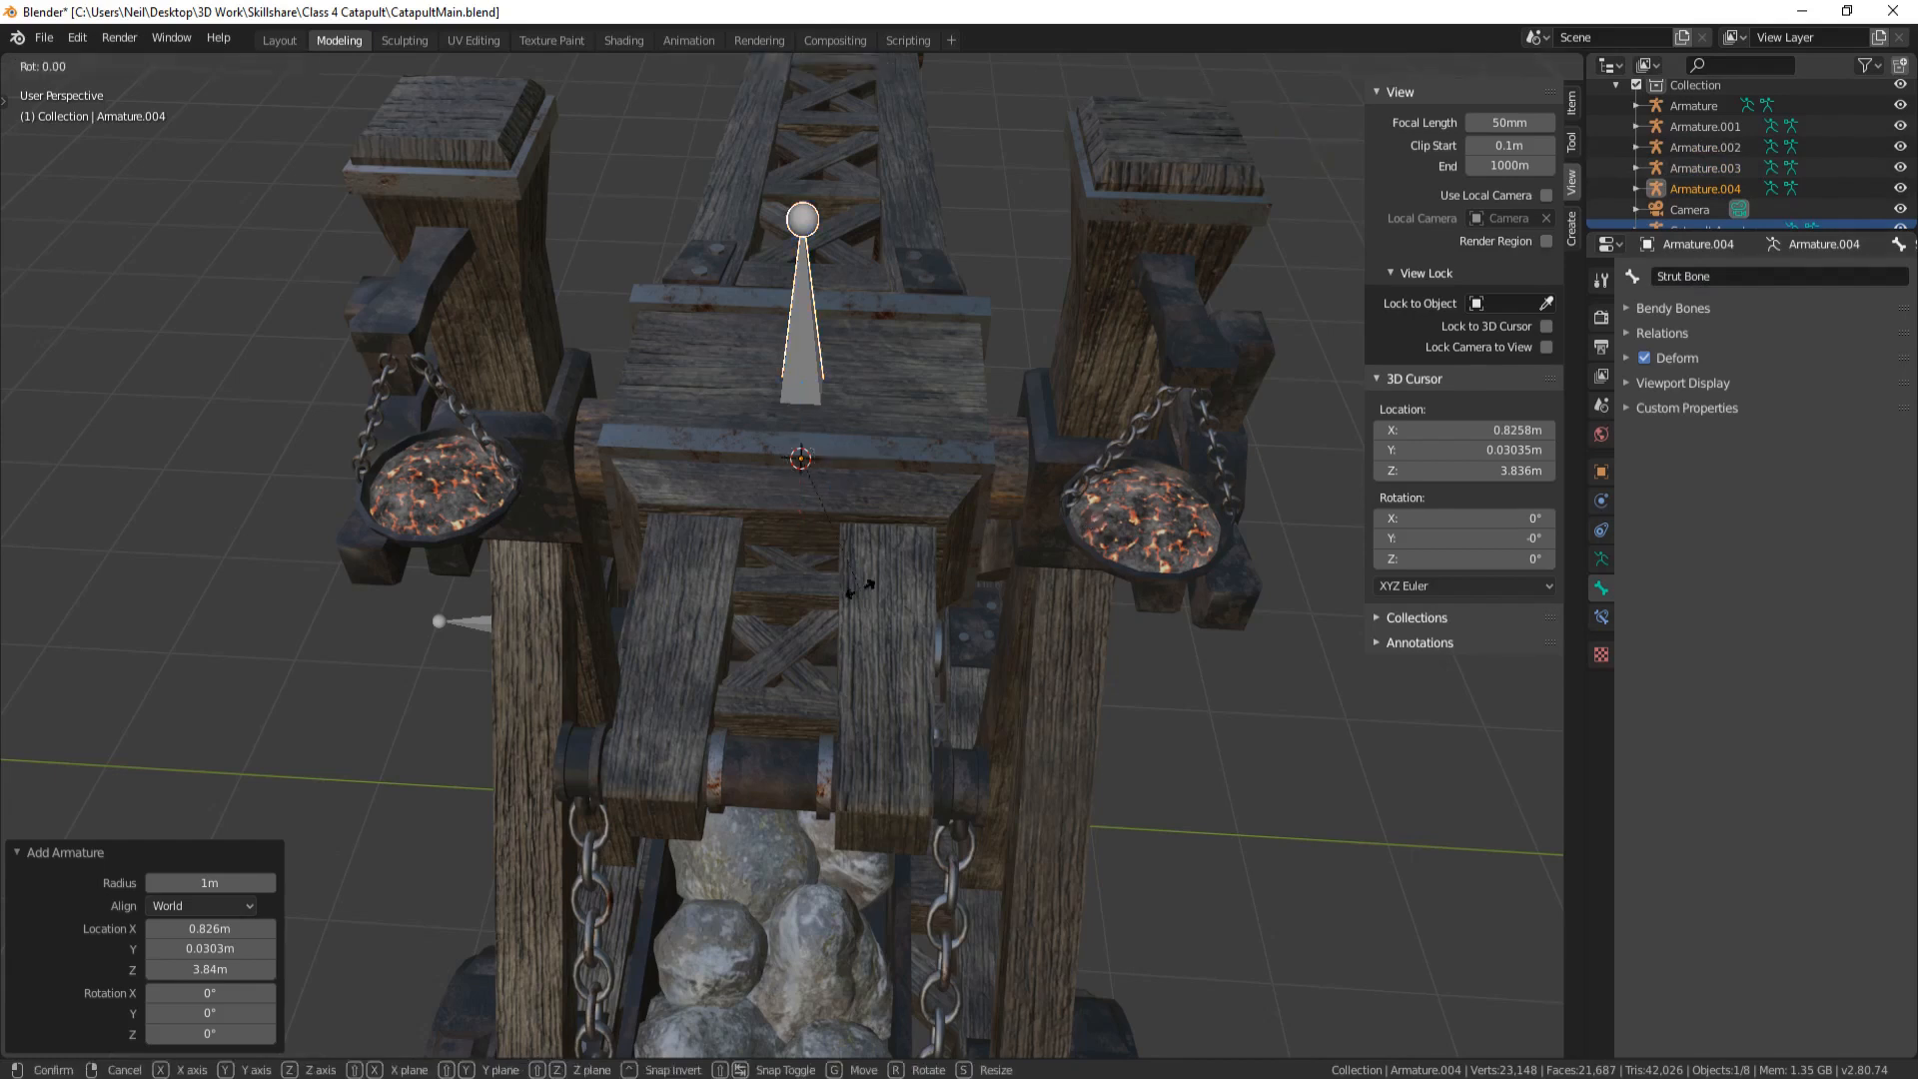
type("x90")
key("Return")
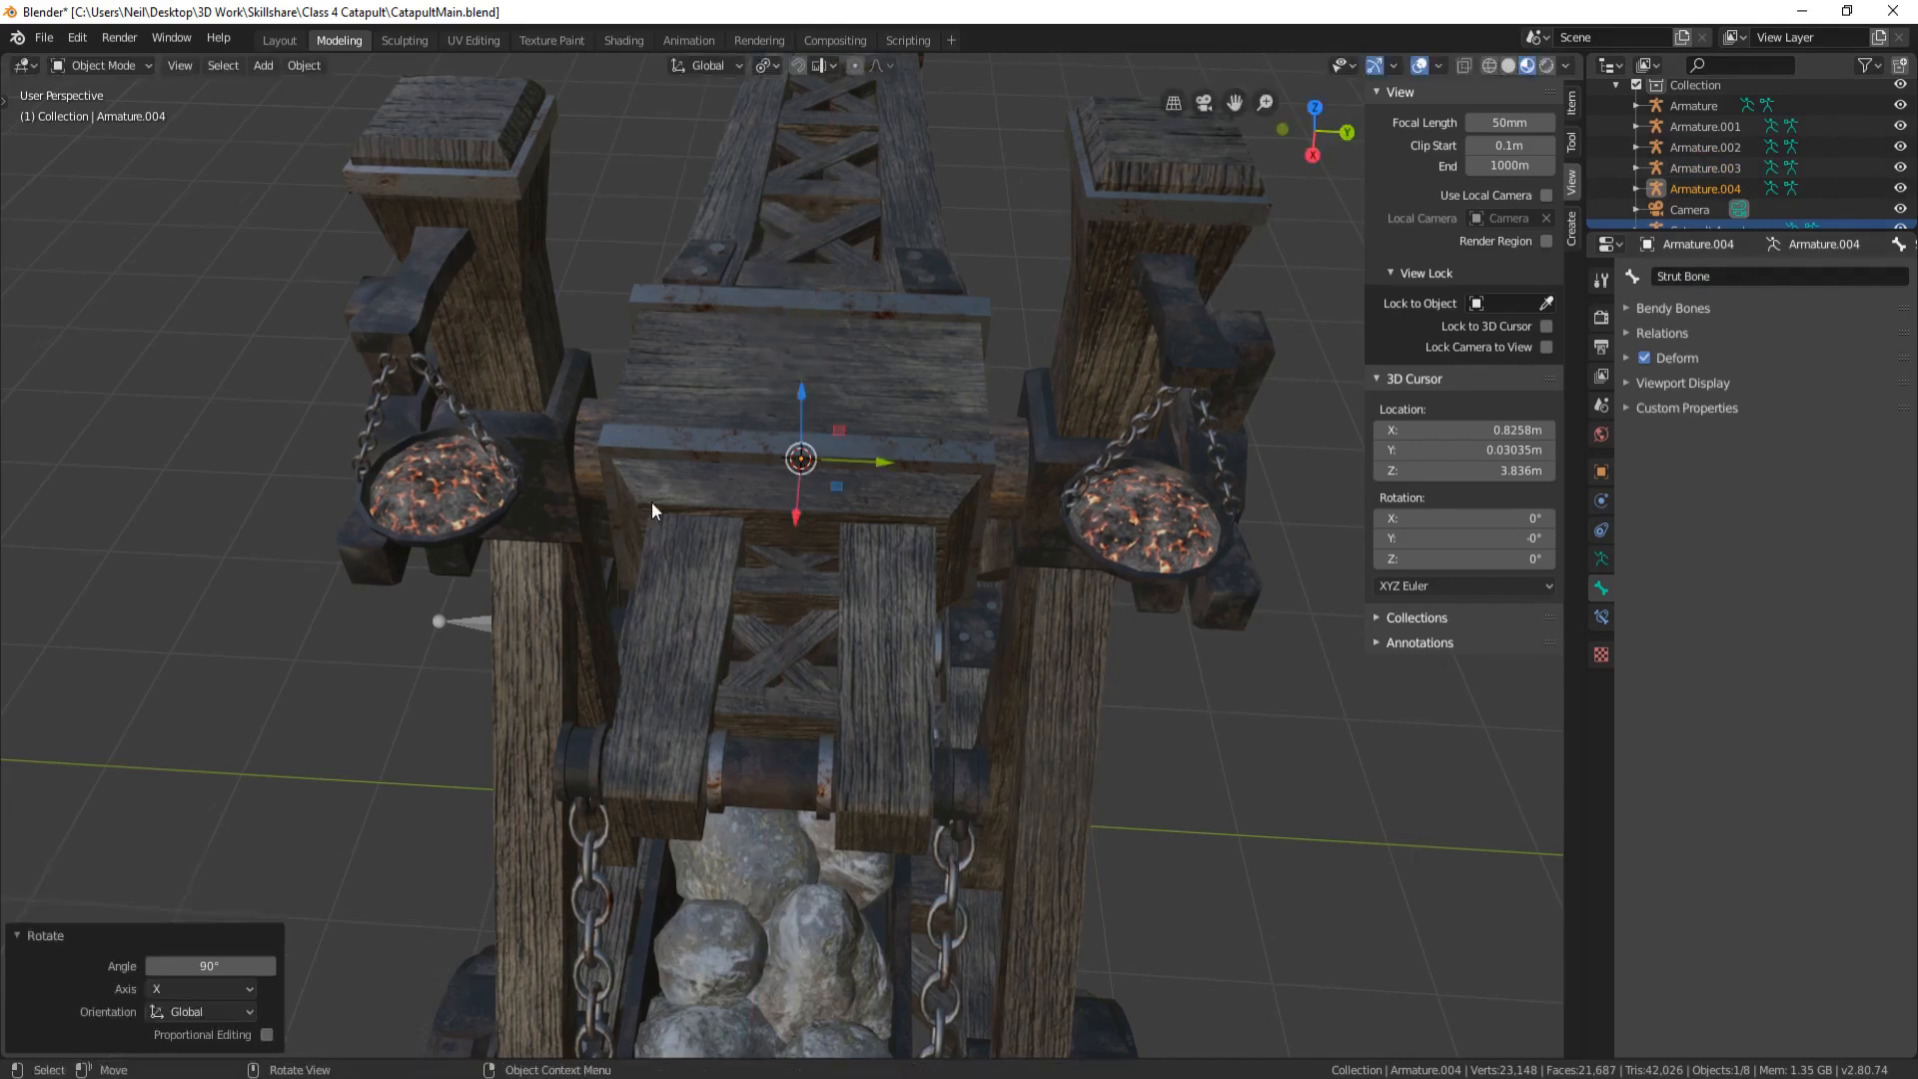
key("g")
key("y")
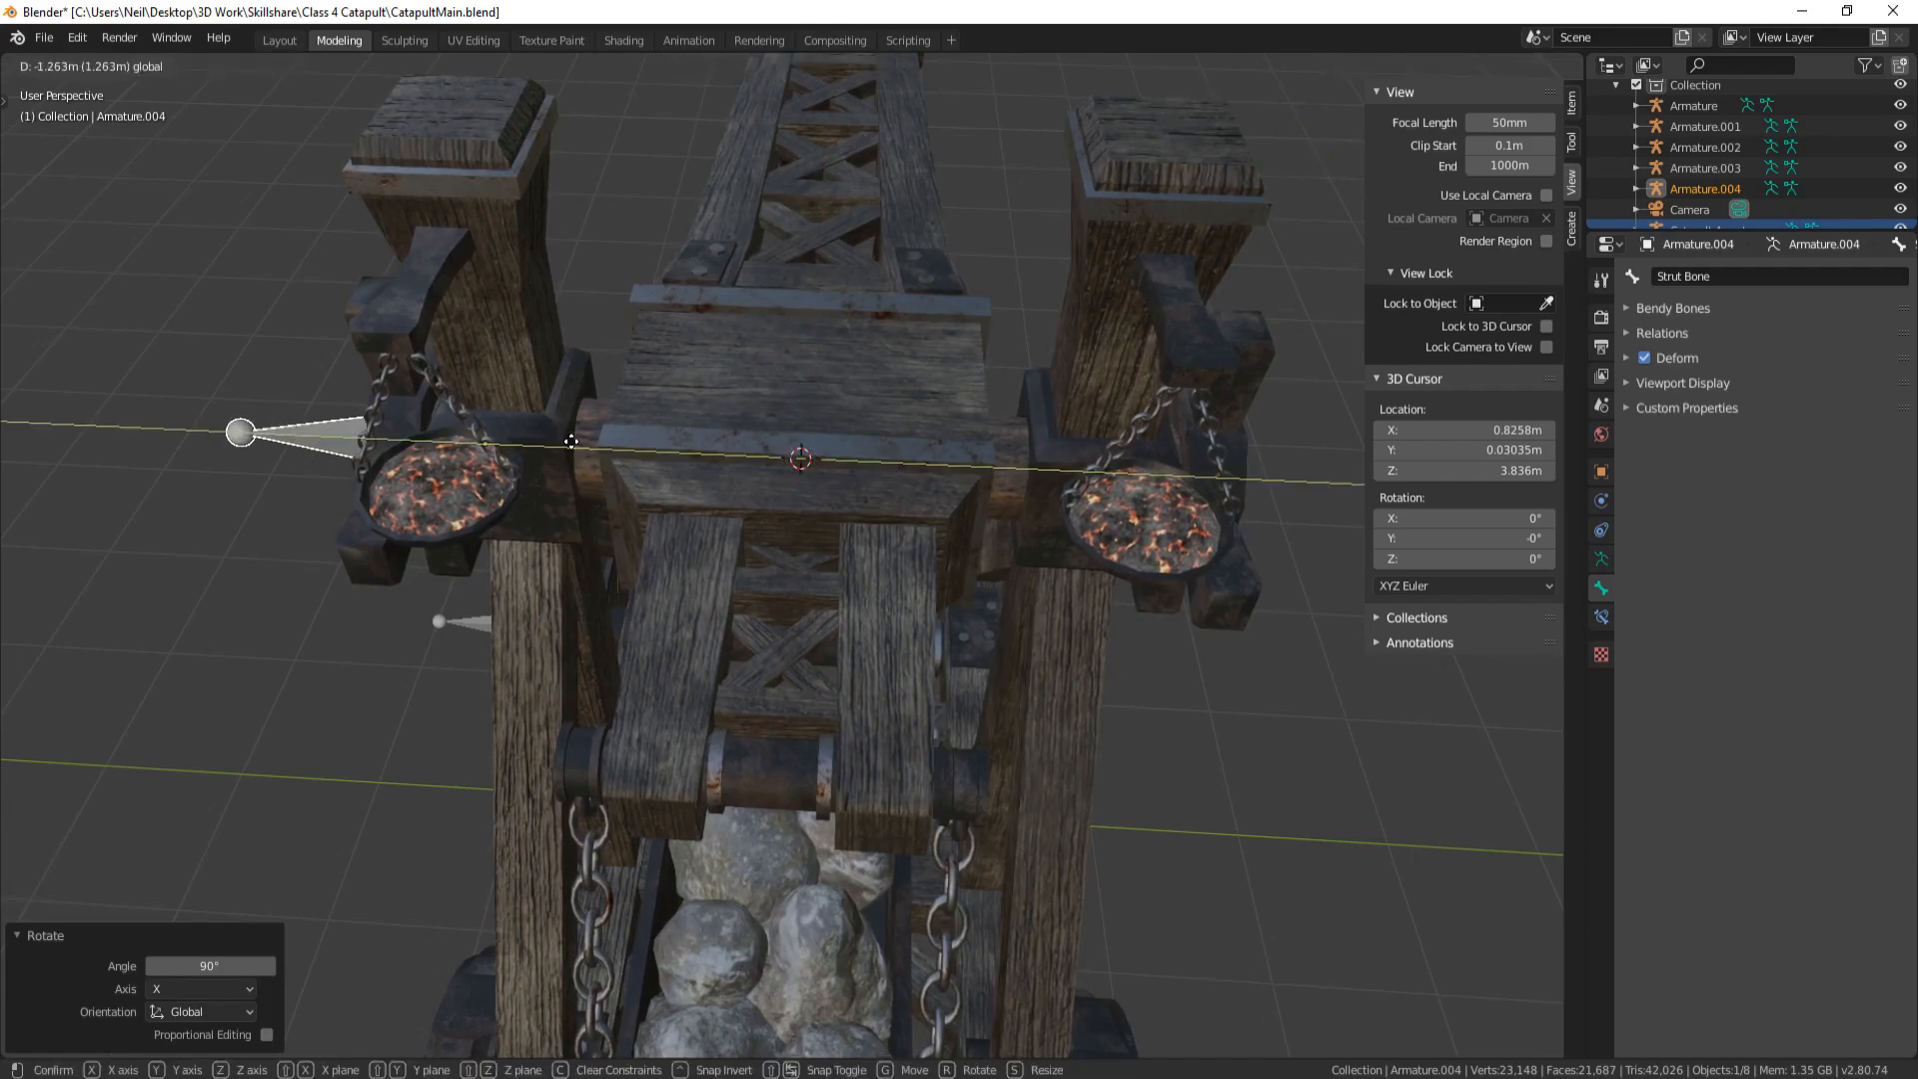
left_click(360, 464)
Move the Strut Bone slightly farther out along global Y and scale it up by 1.384
middle_click_drag(360, 465, 1165, 430)
middle_click_drag(1261, 389, 908, 422)
key("g")
key("y")
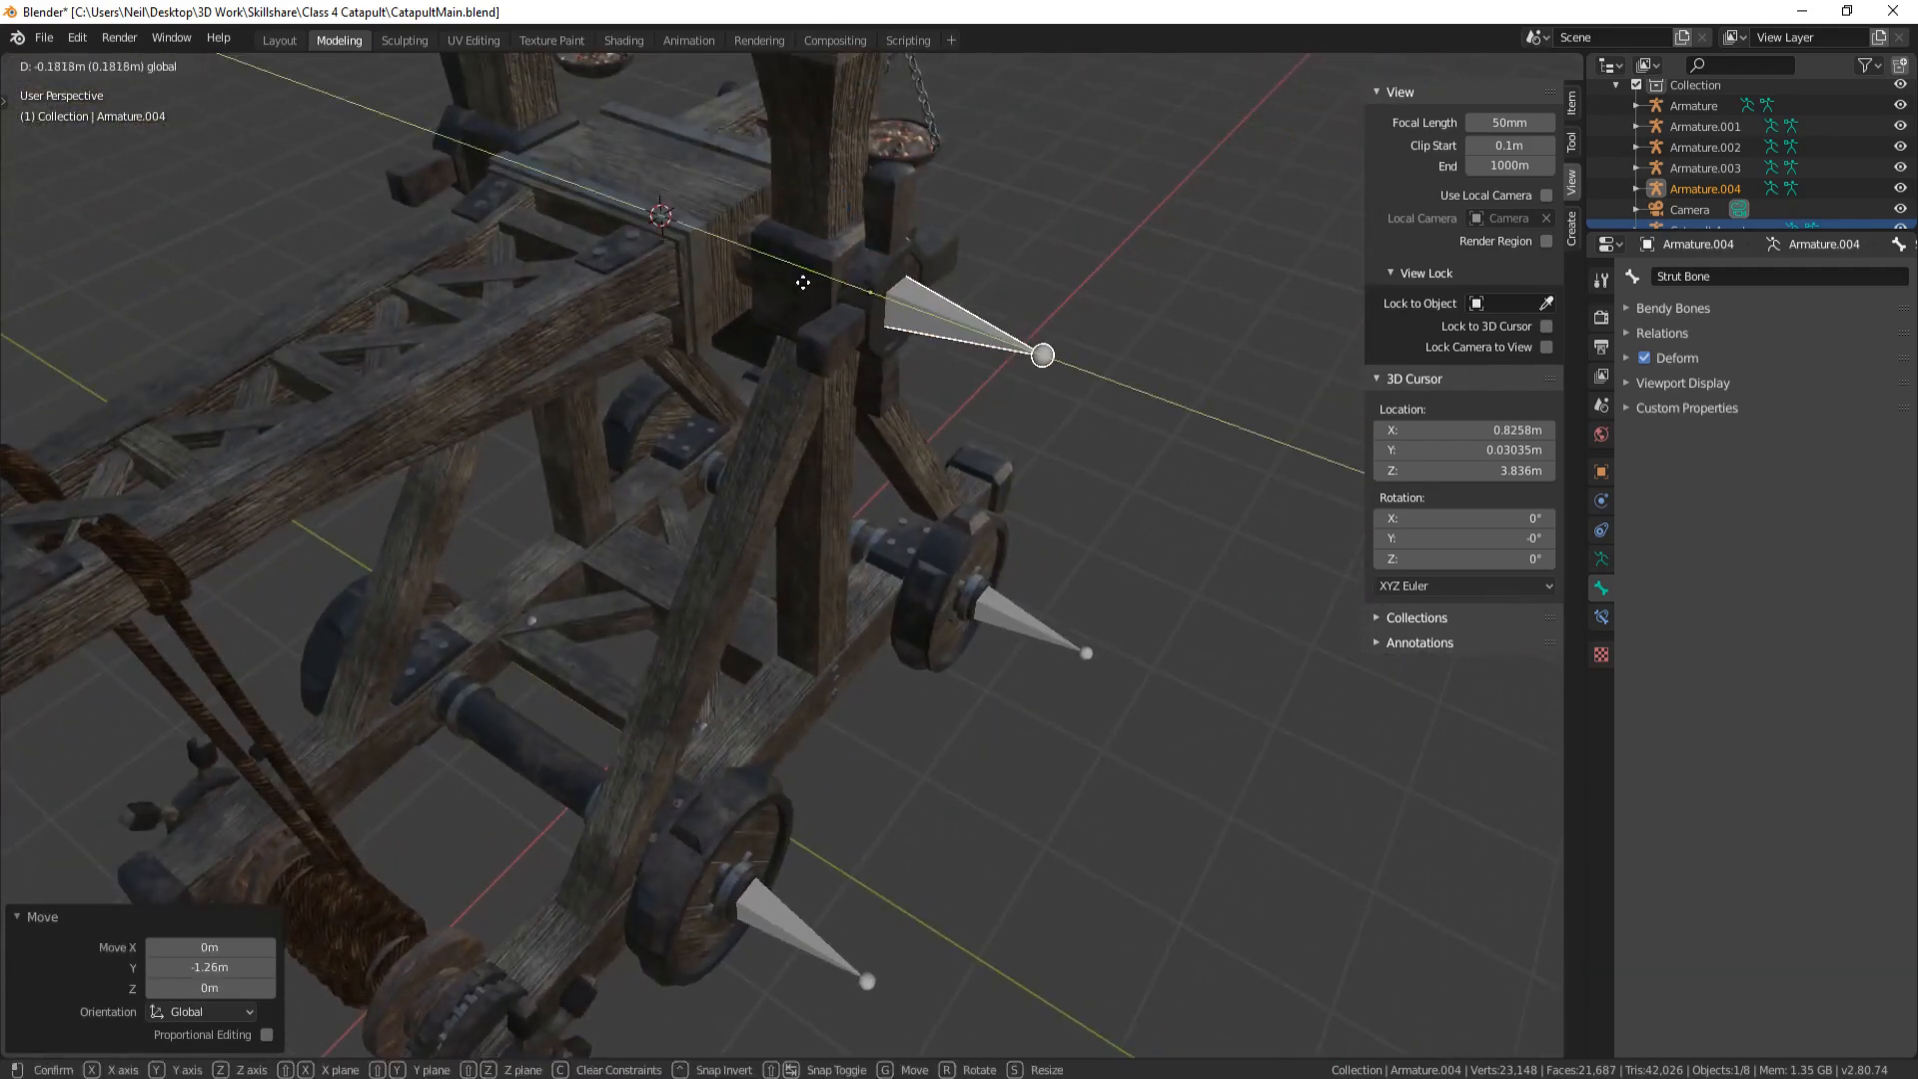
left_click(983, 515)
key("s")
left_click(1077, 597)
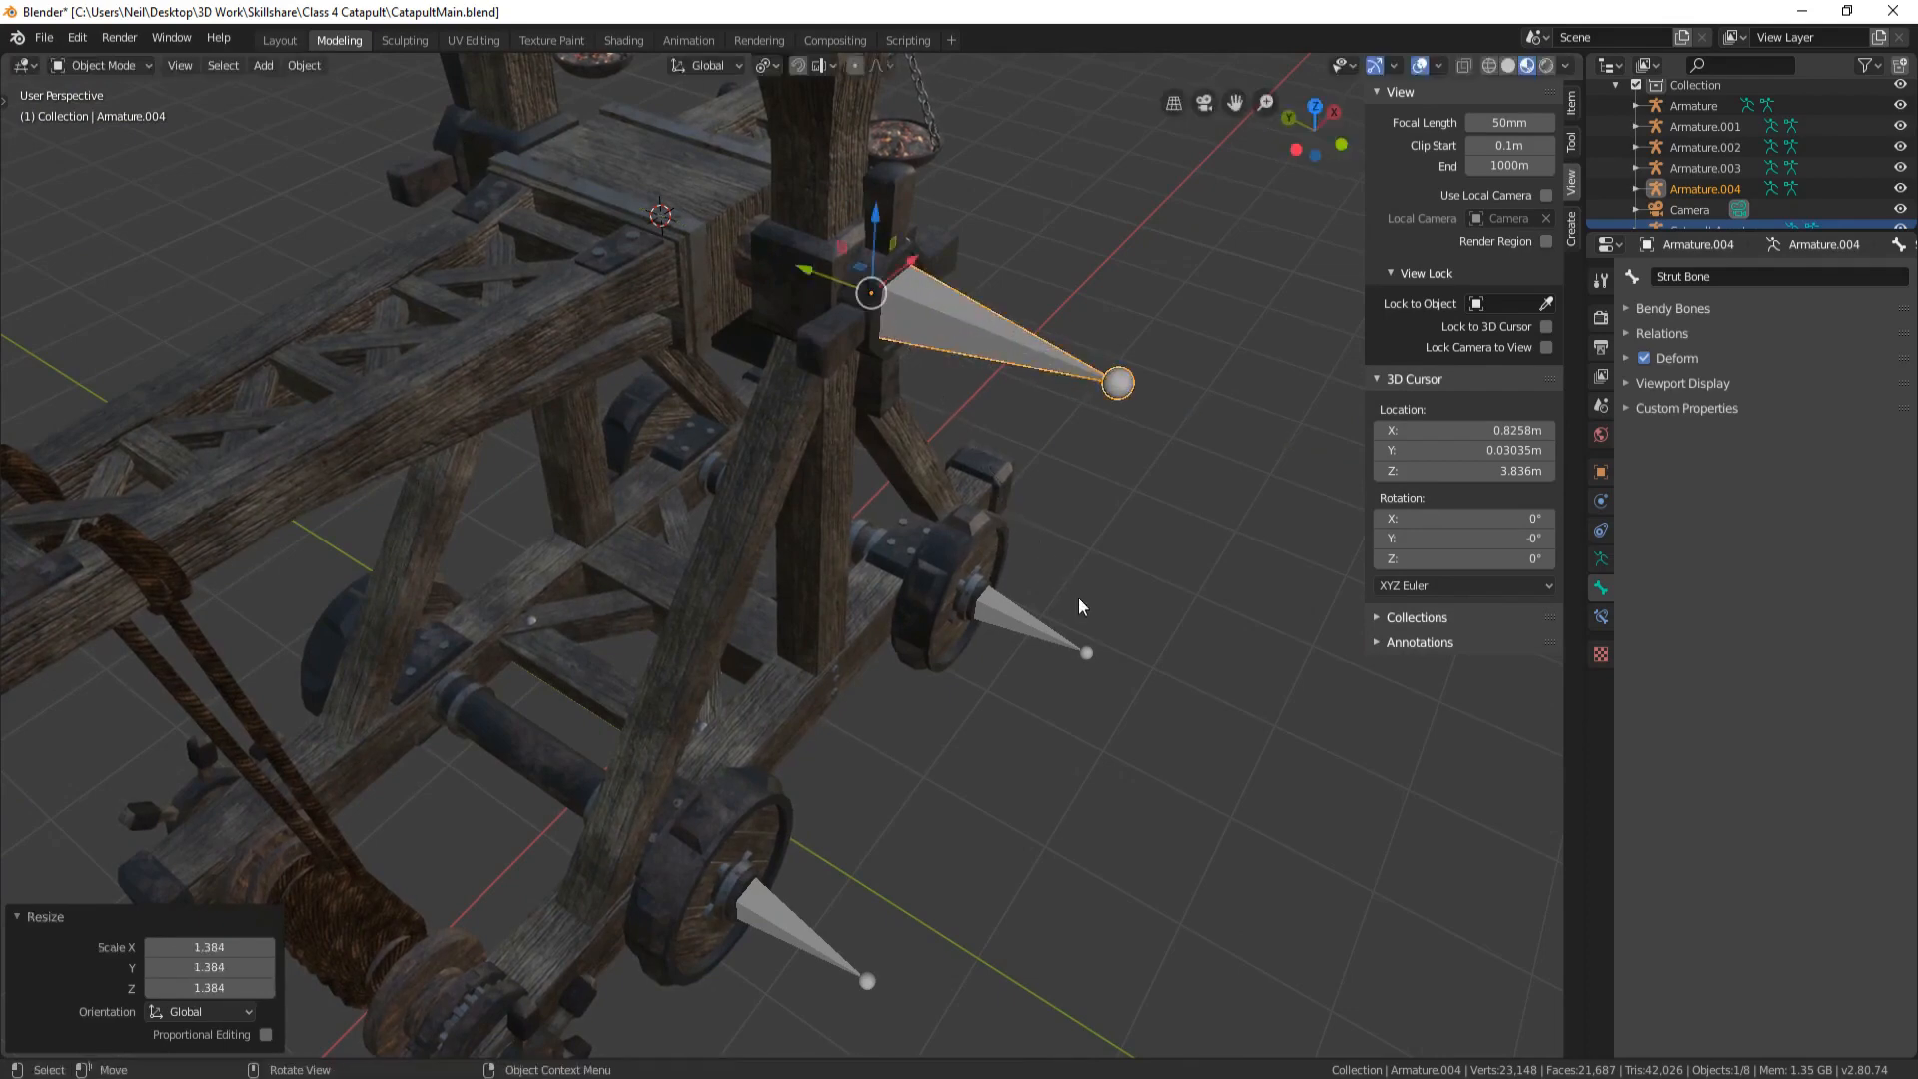
Examine the catapult from several angles, then the chain holding the fire basket on the same side as the Strut Bone
middle_click_drag(1077, 597, 811, 518)
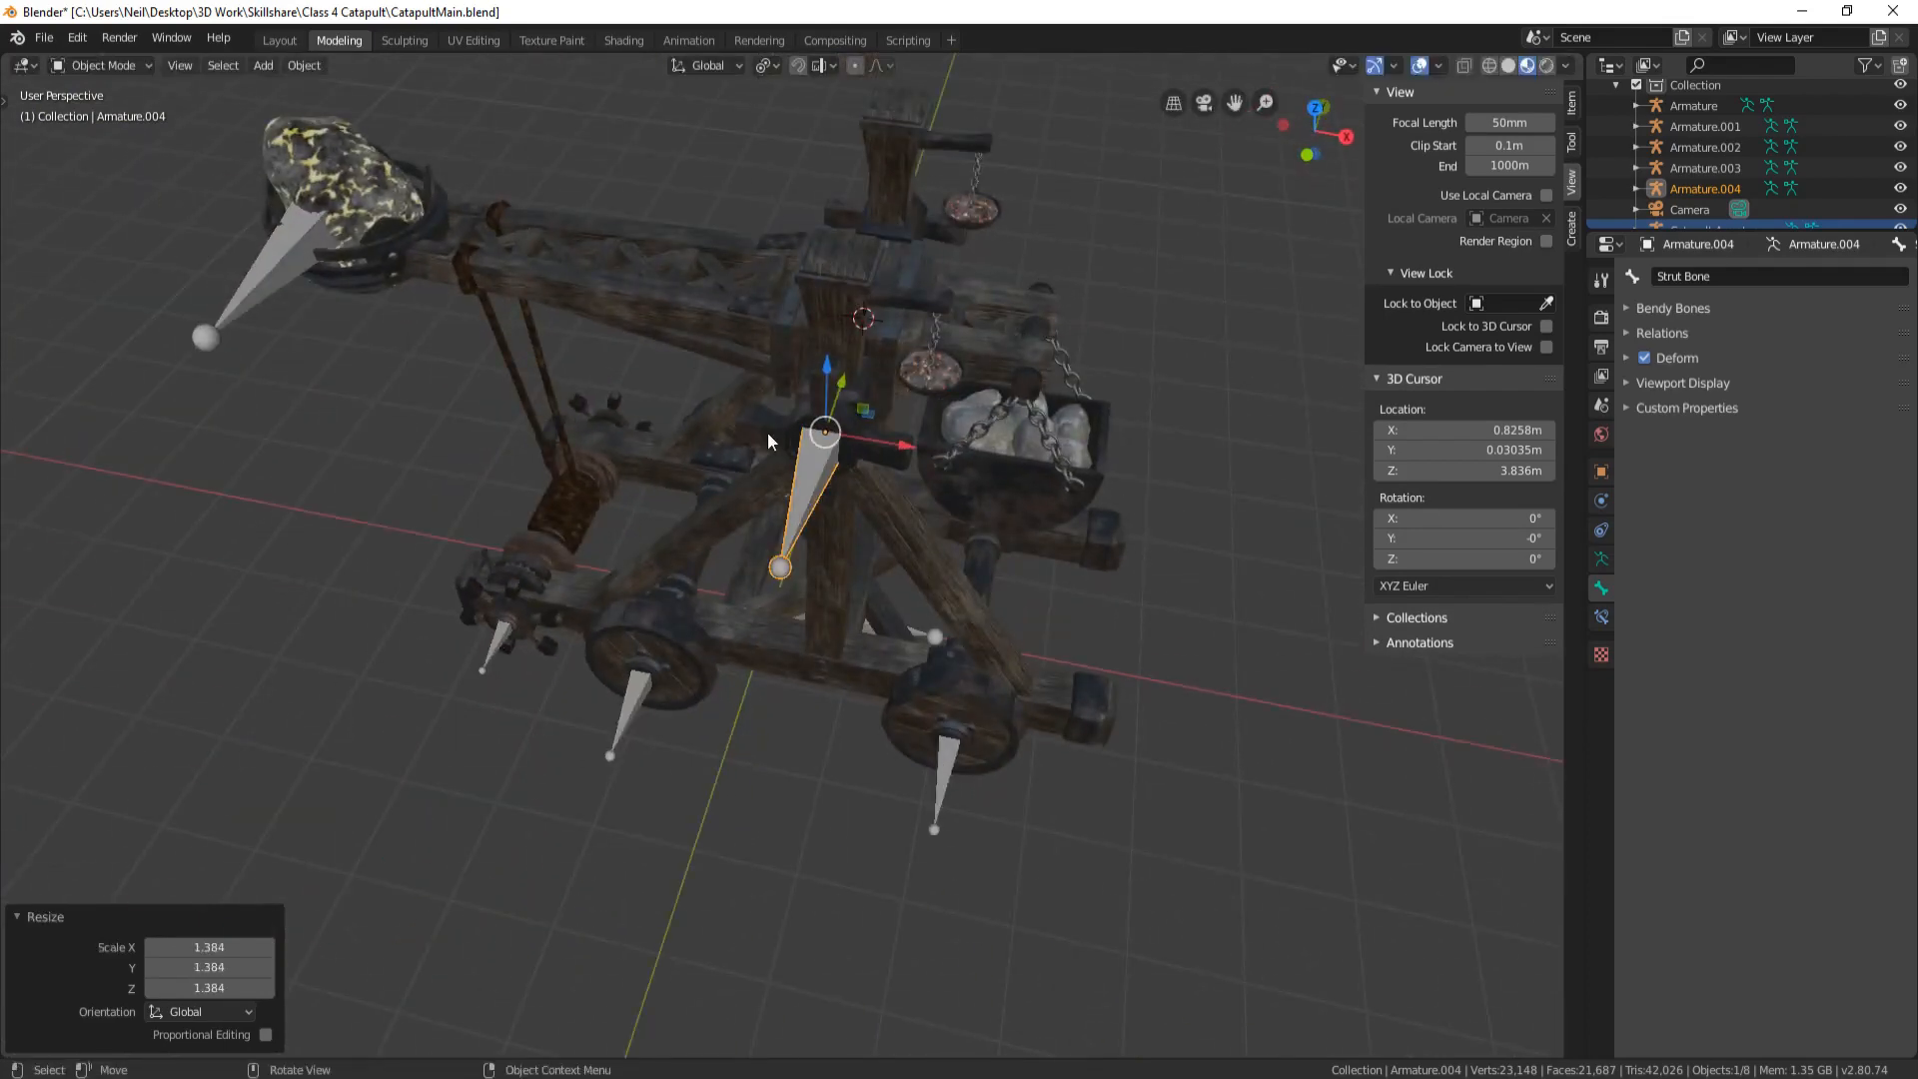
middle_click_drag(807, 388, 899, 291)
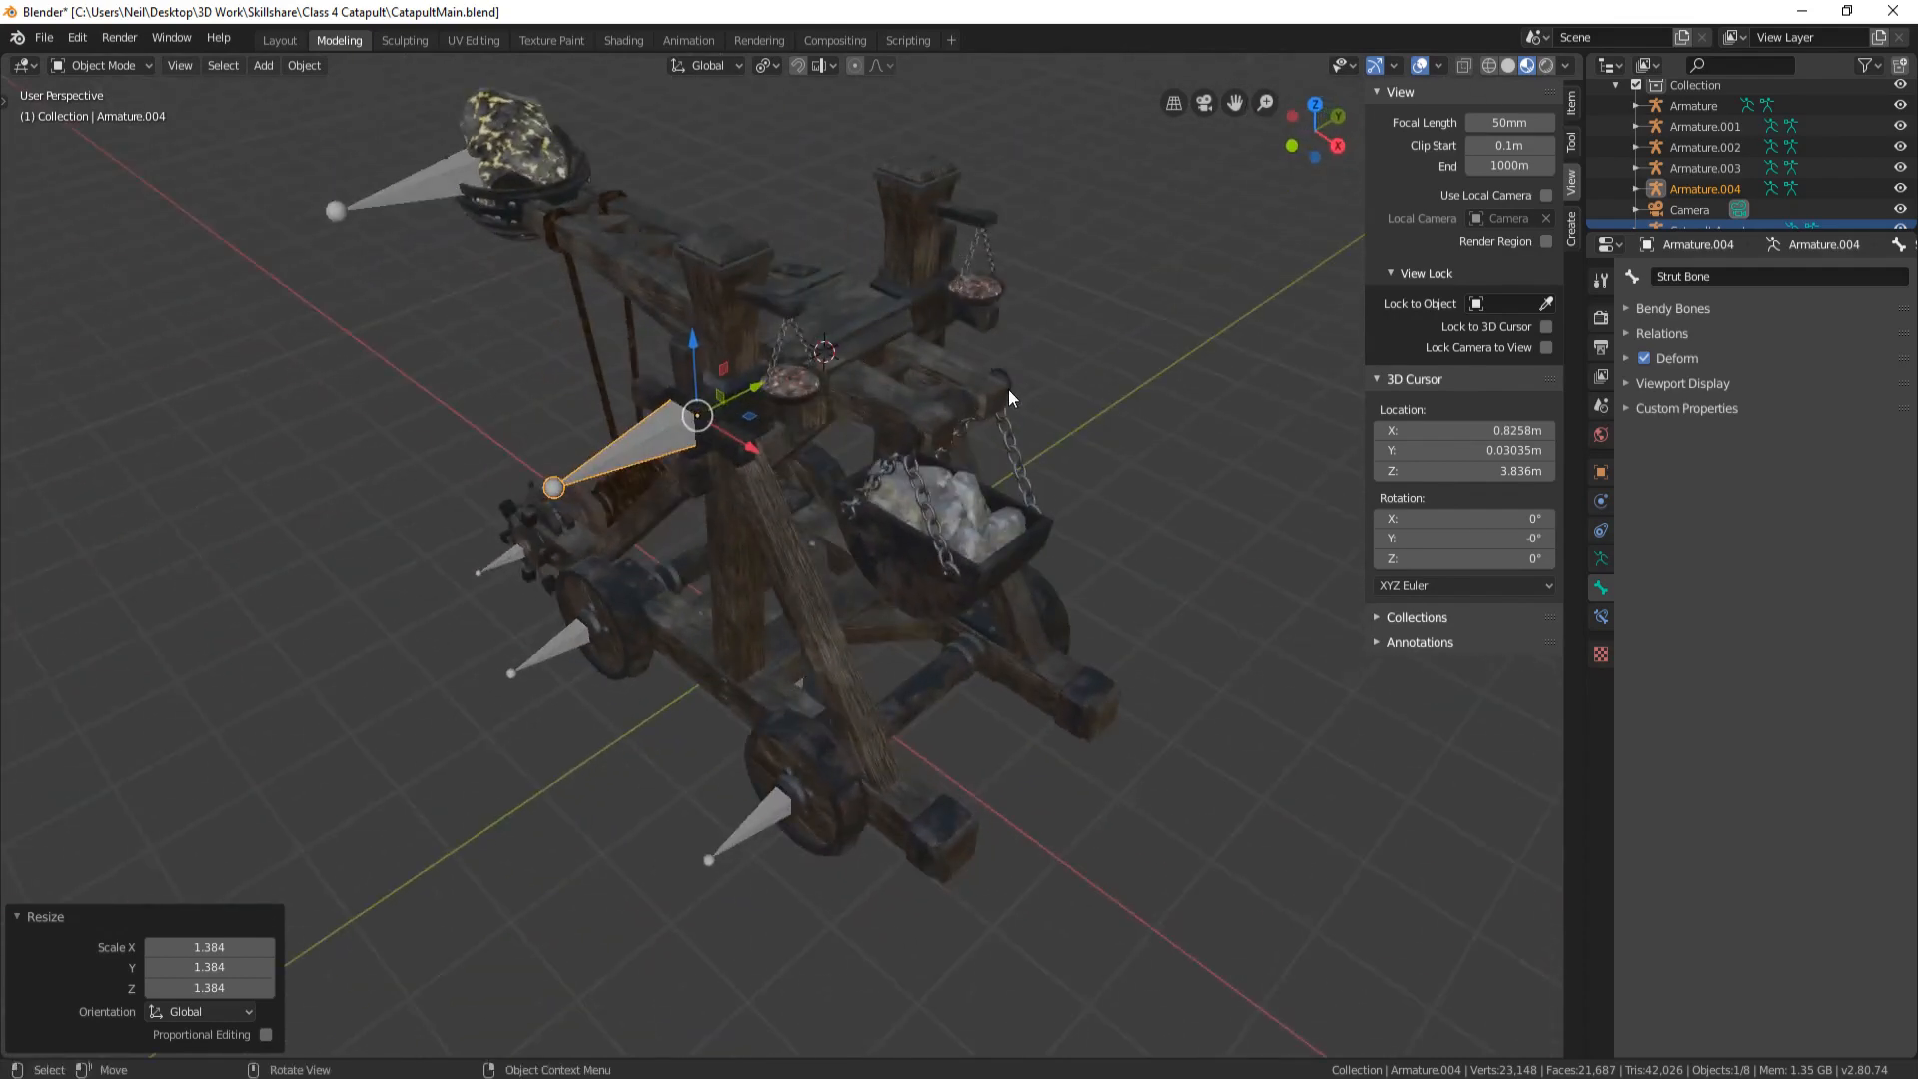
middle_click_drag(1007, 350, 969, 257)
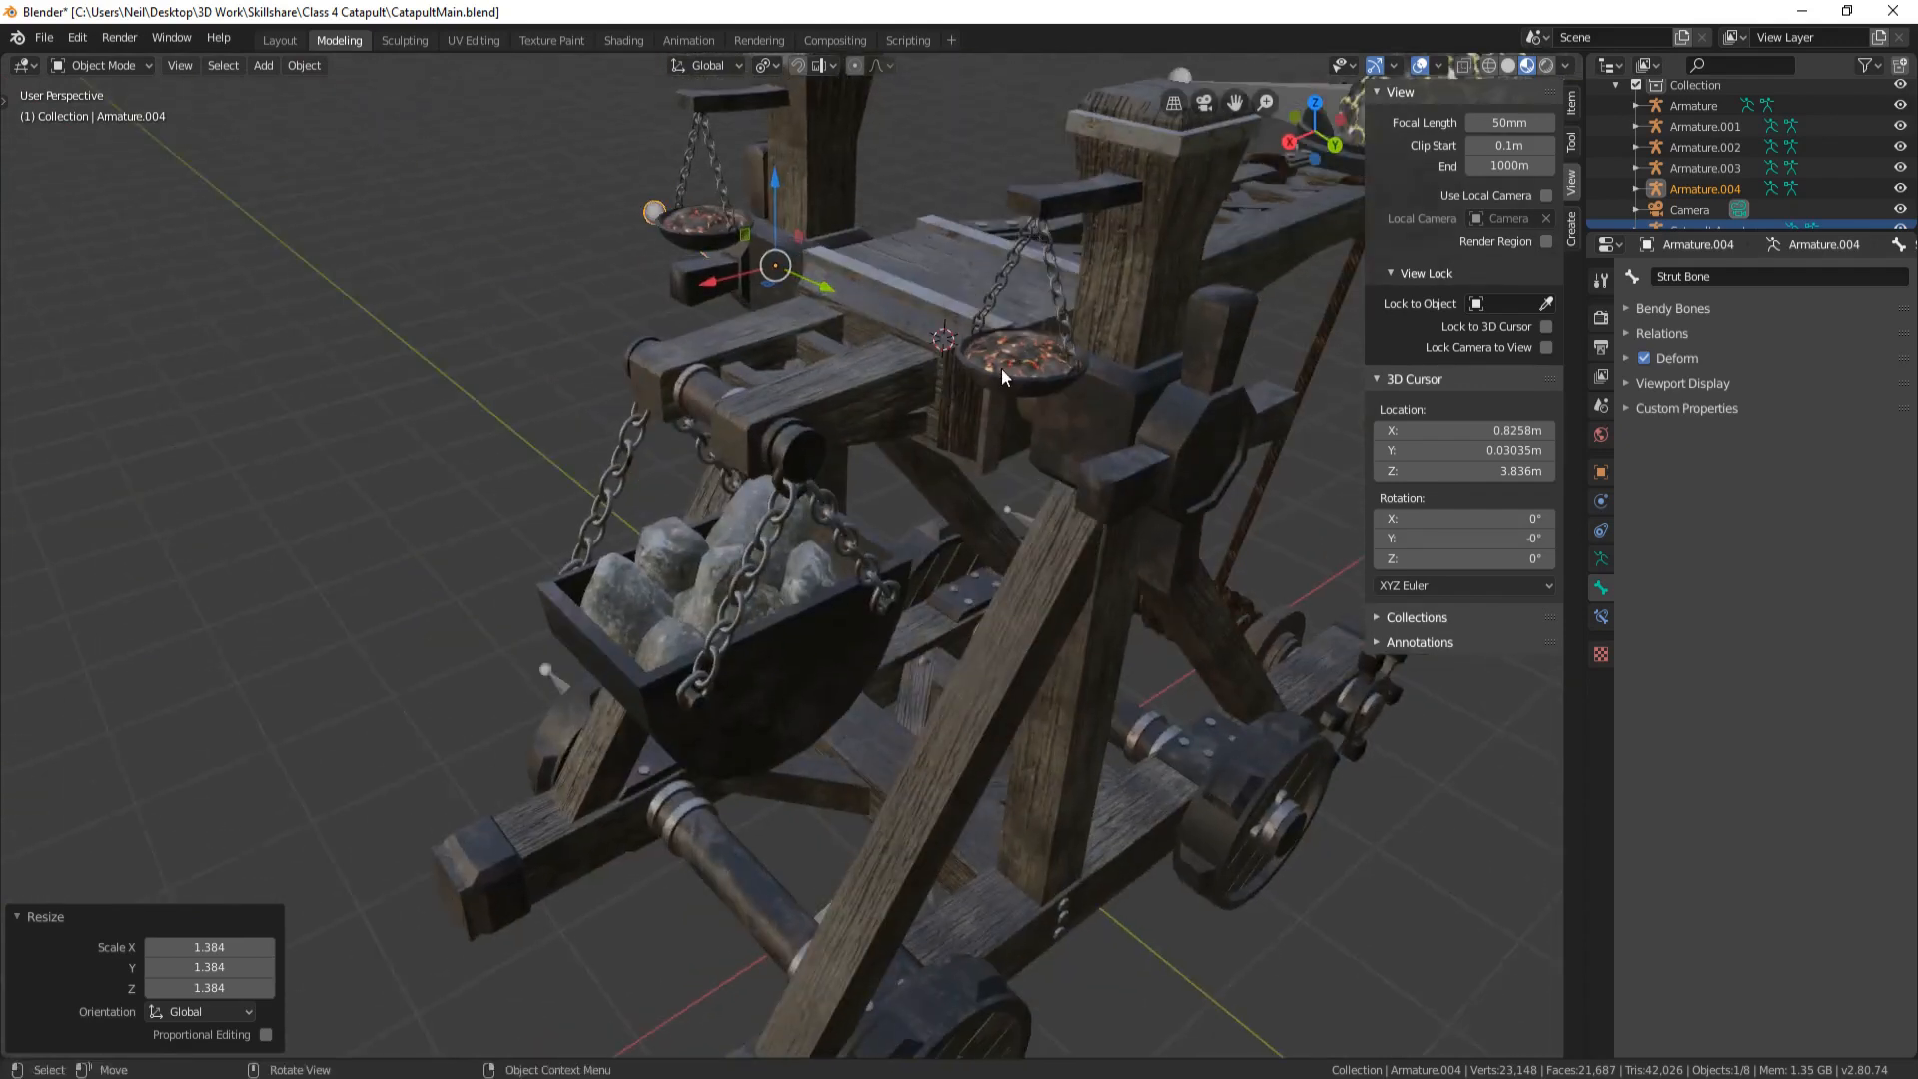
middle_click_drag(1009, 333, 1081, 258)
scroll(848, 189, "up", 1)
middle_click_drag(847, 188, 872, 403, "shift")
scroll(831, 409, "up", 4)
middle_click_drag(732, 231, 801, 441, "shift")
scroll(801, 442, "up", 1)
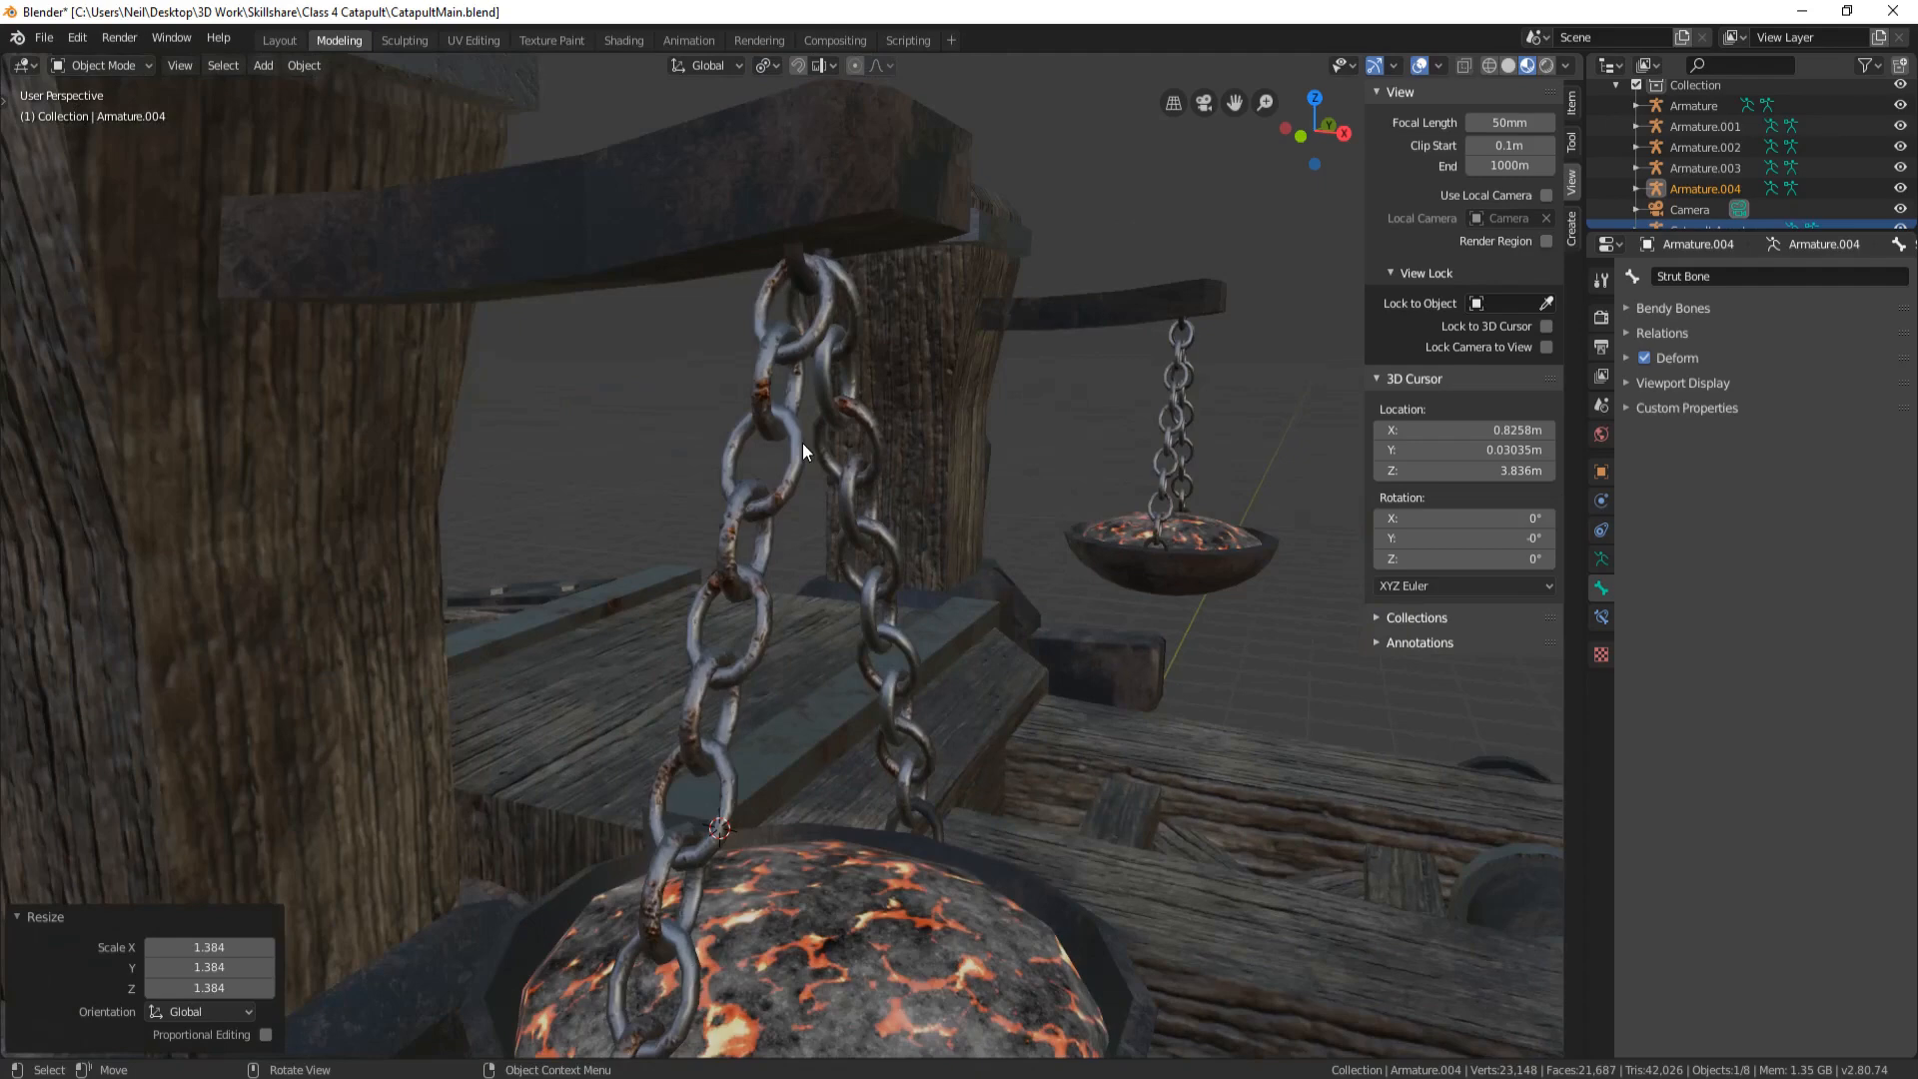
In Catapult Main's Edit Mode, select the linked ring atop this basket's chains, snap the 3D cursor to it and return to Object Mode
left_click(799, 273)
left_click(807, 272)
left_click(806, 273)
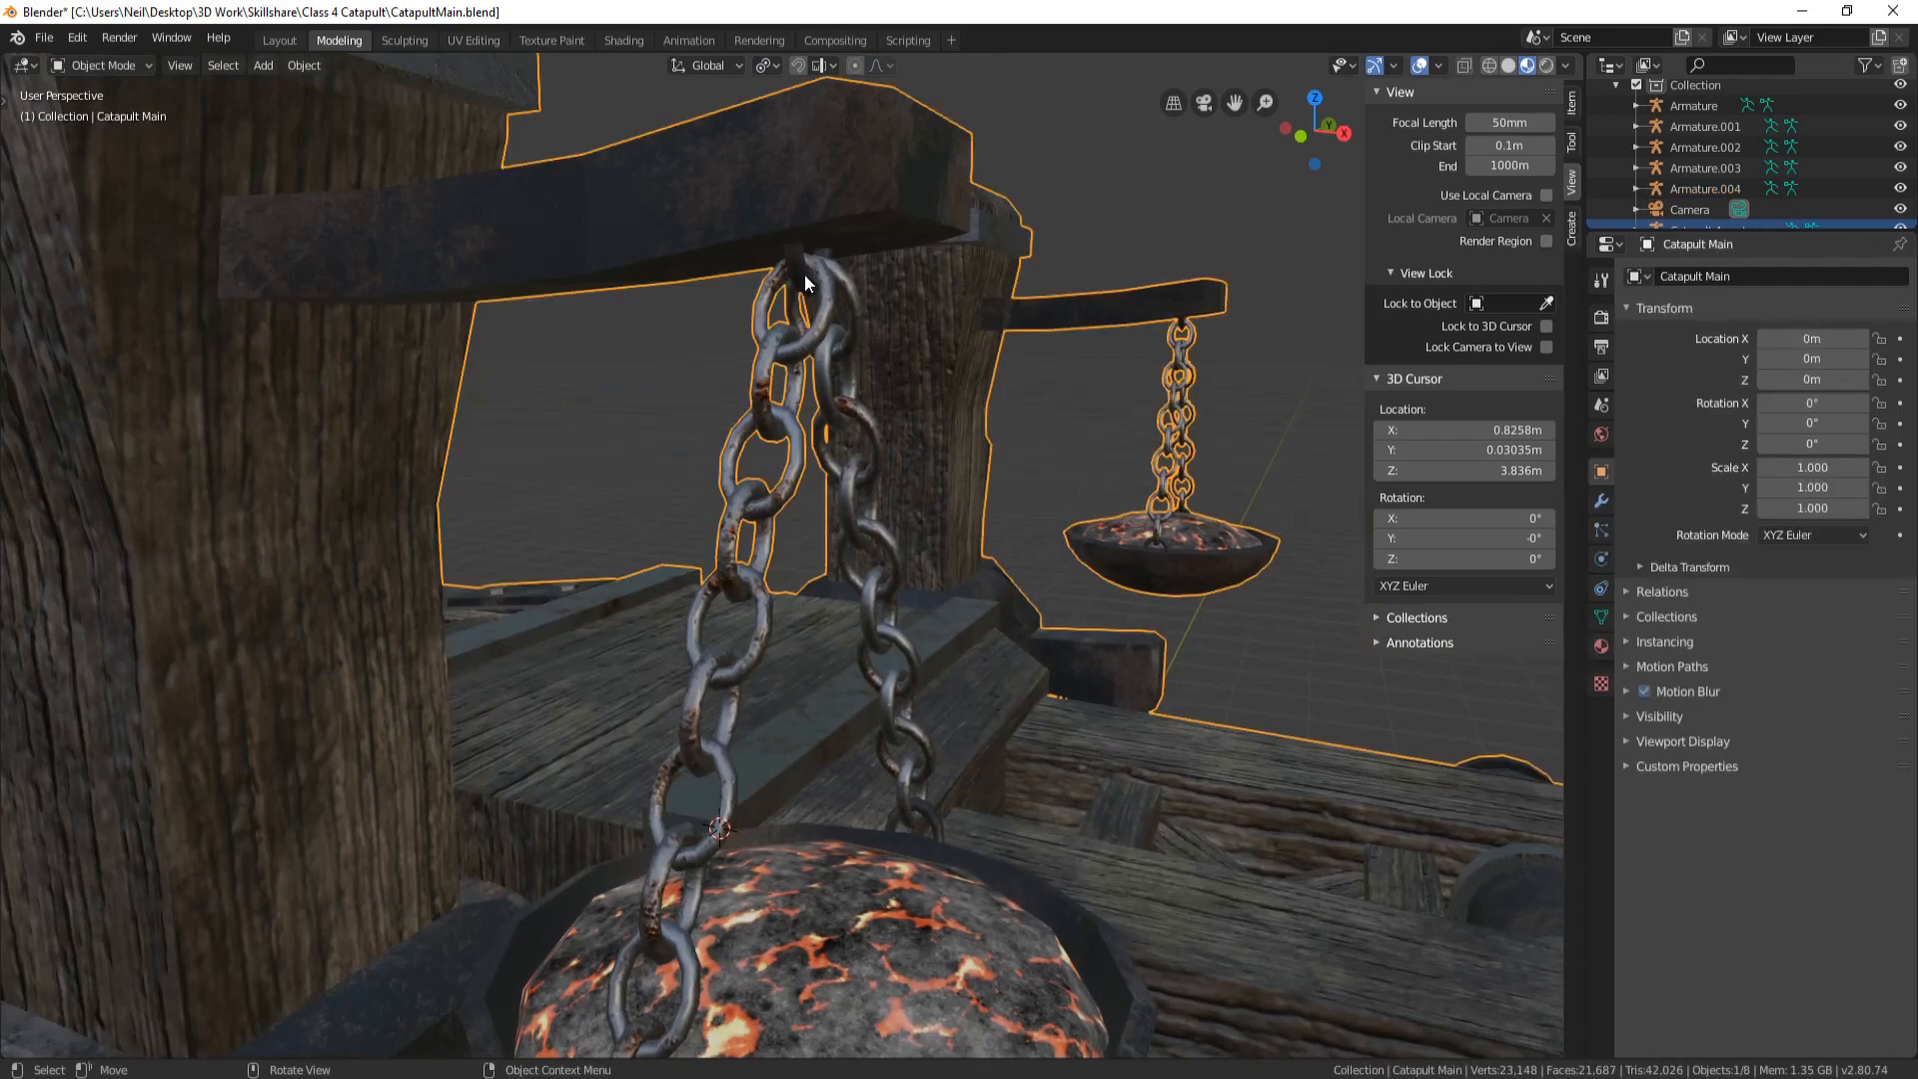
key("Tab")
left_click(796, 273)
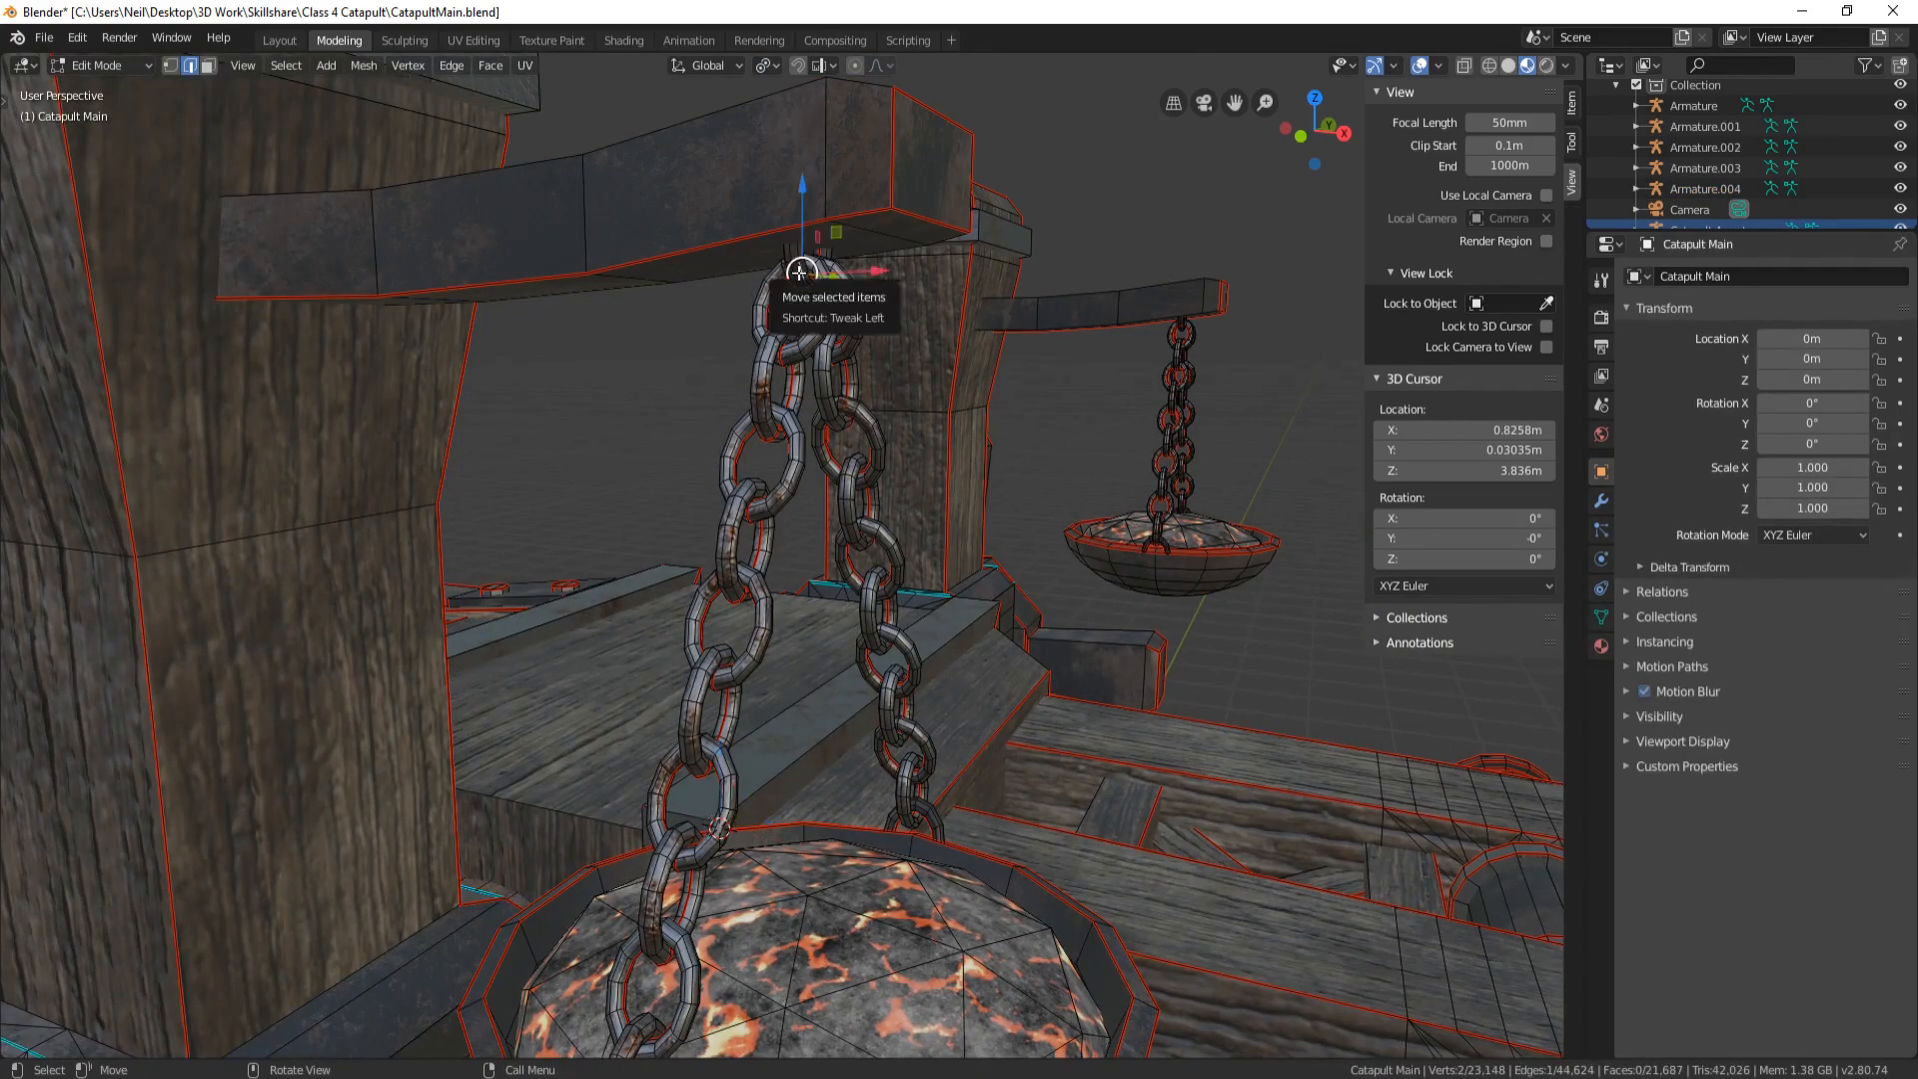
key("l")
middle_click_drag(717, 271, 672, 282)
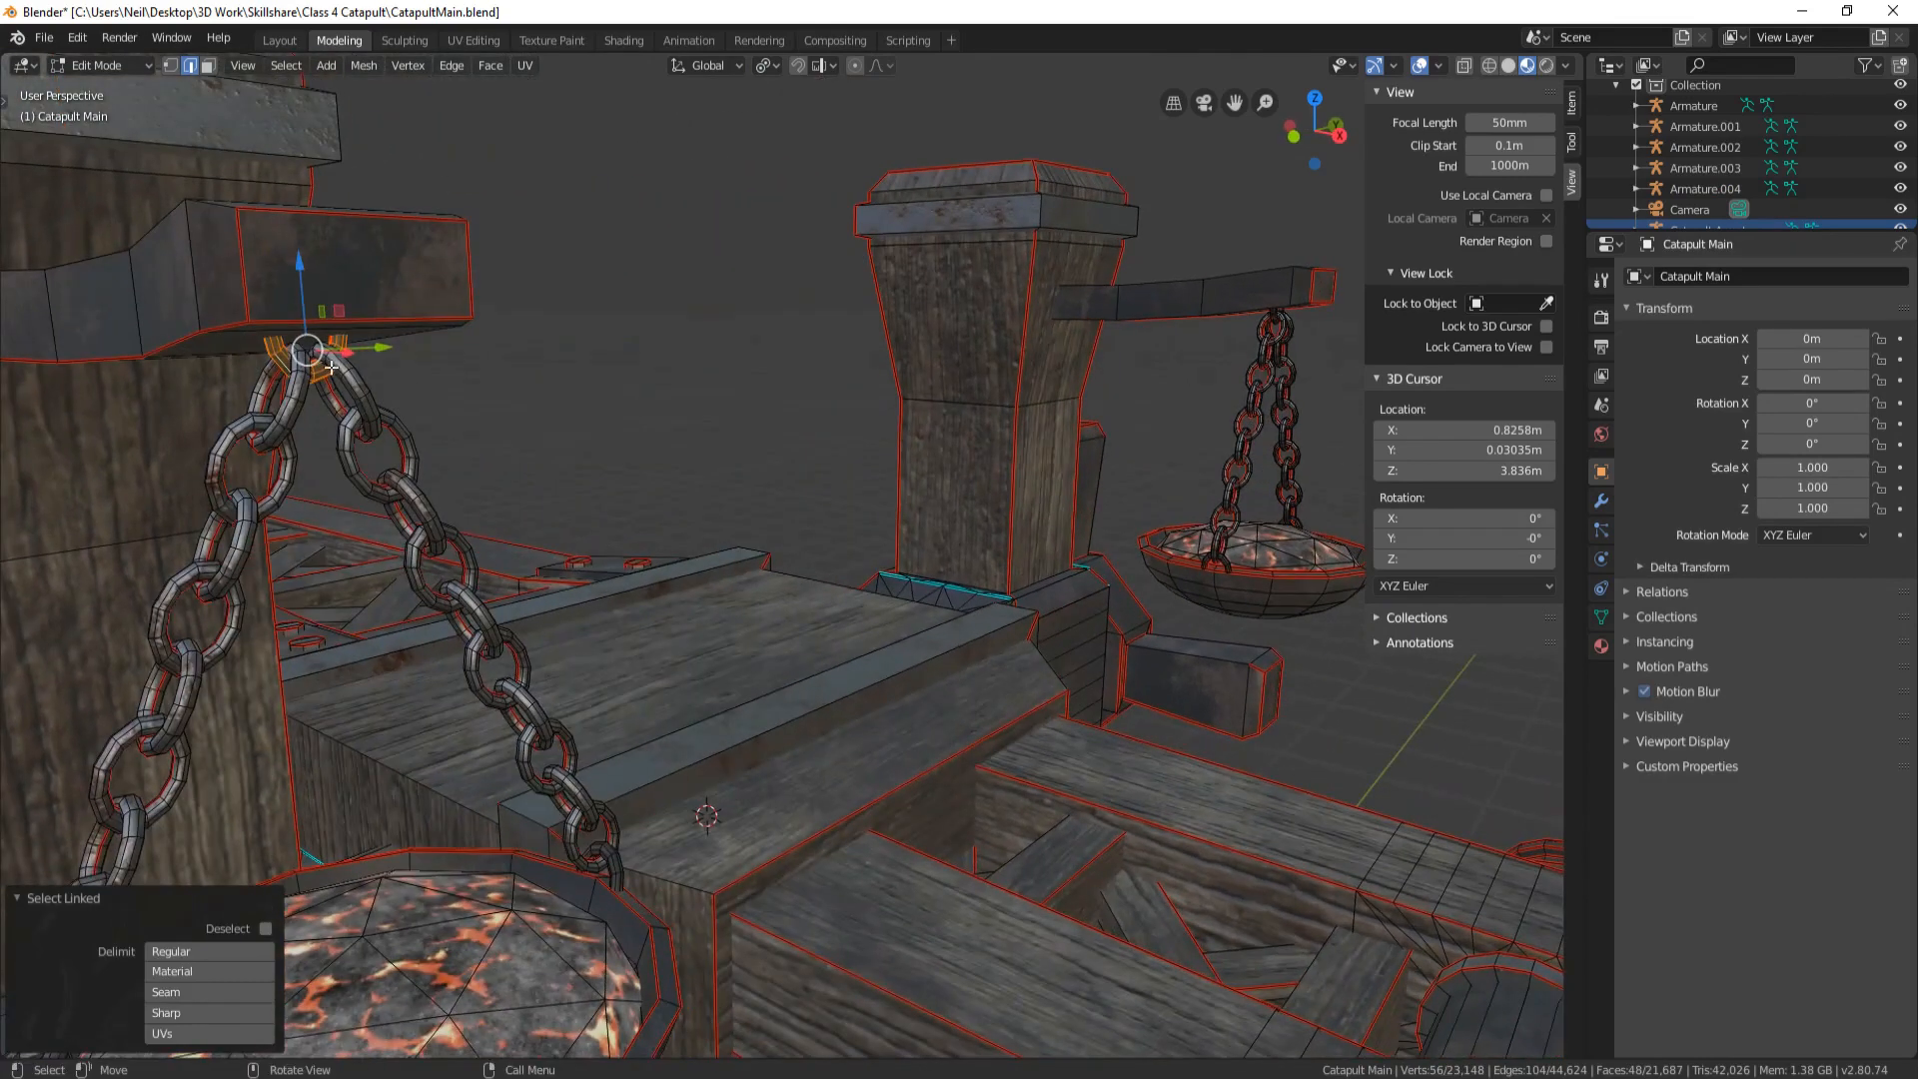
middle_click_drag(390, 417, 620, 207)
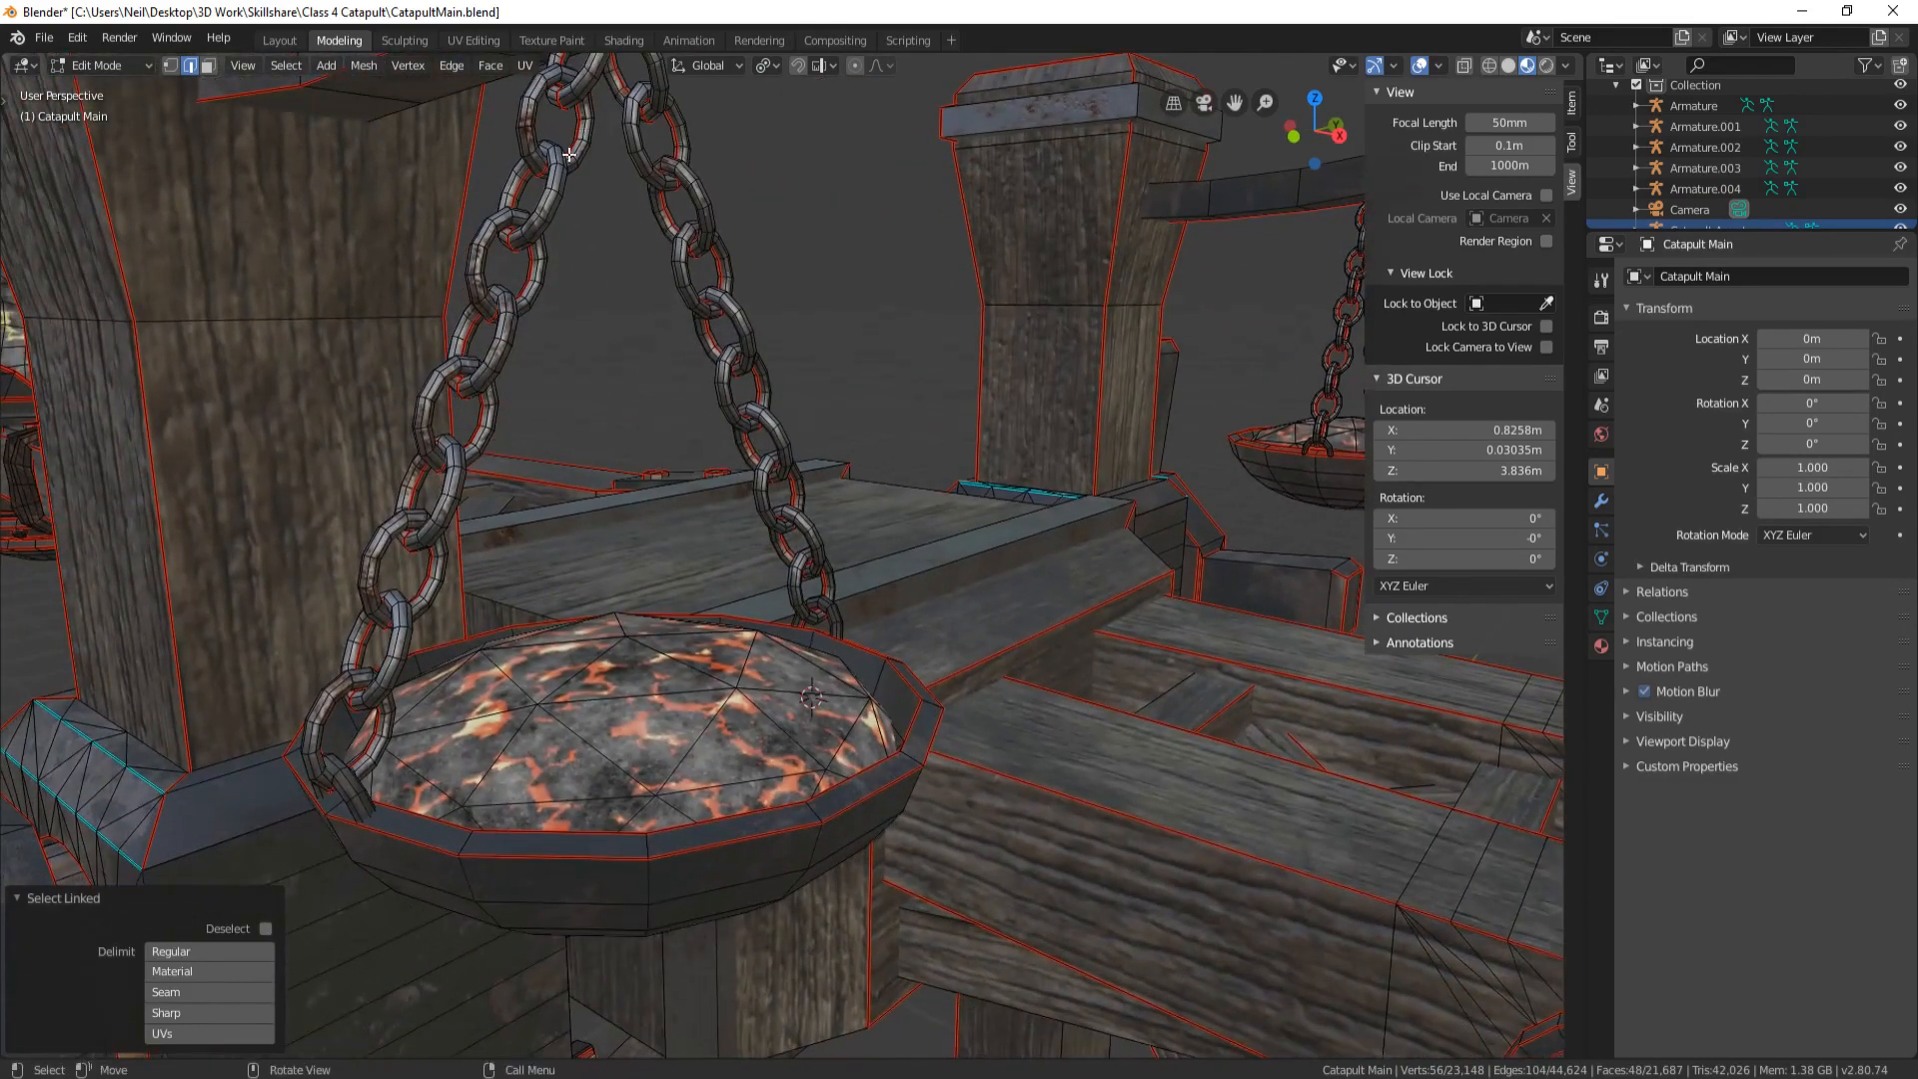
scroll(662, 337, "down", 3)
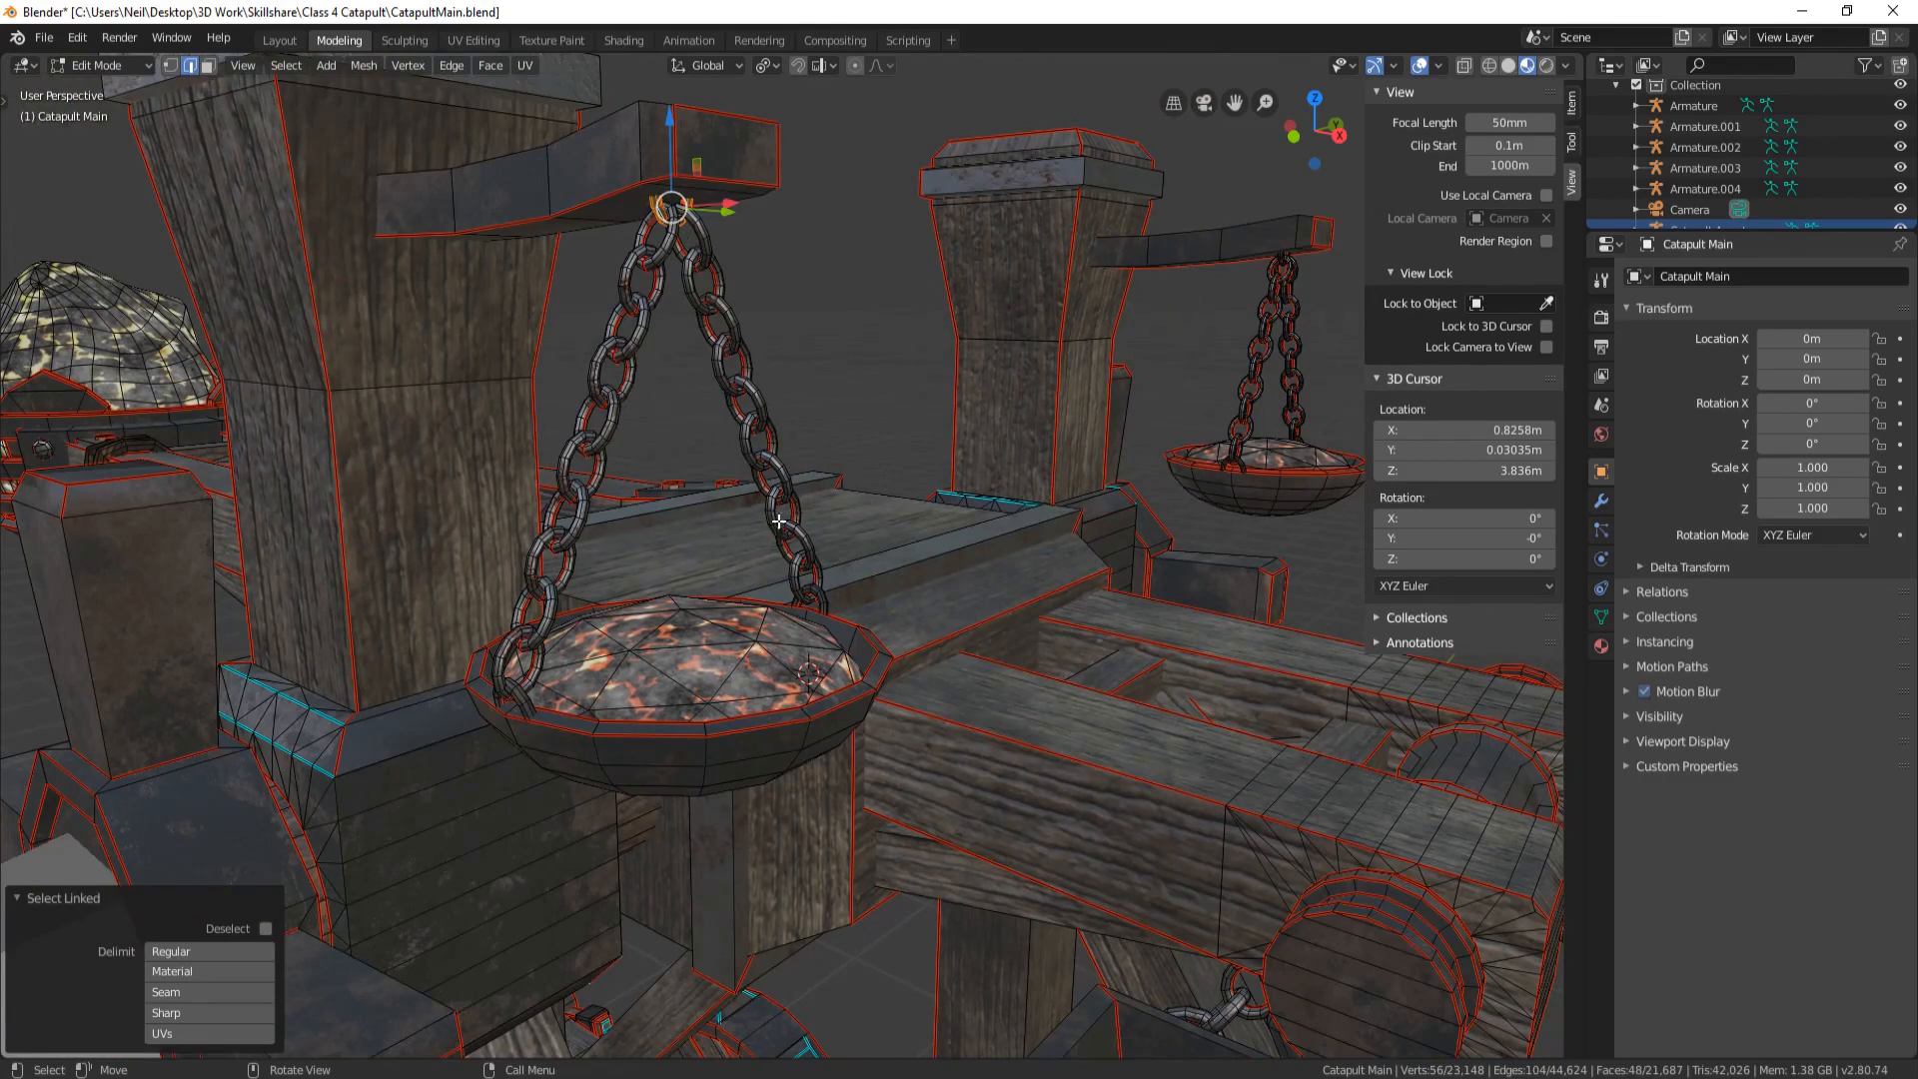
key("shift+s")
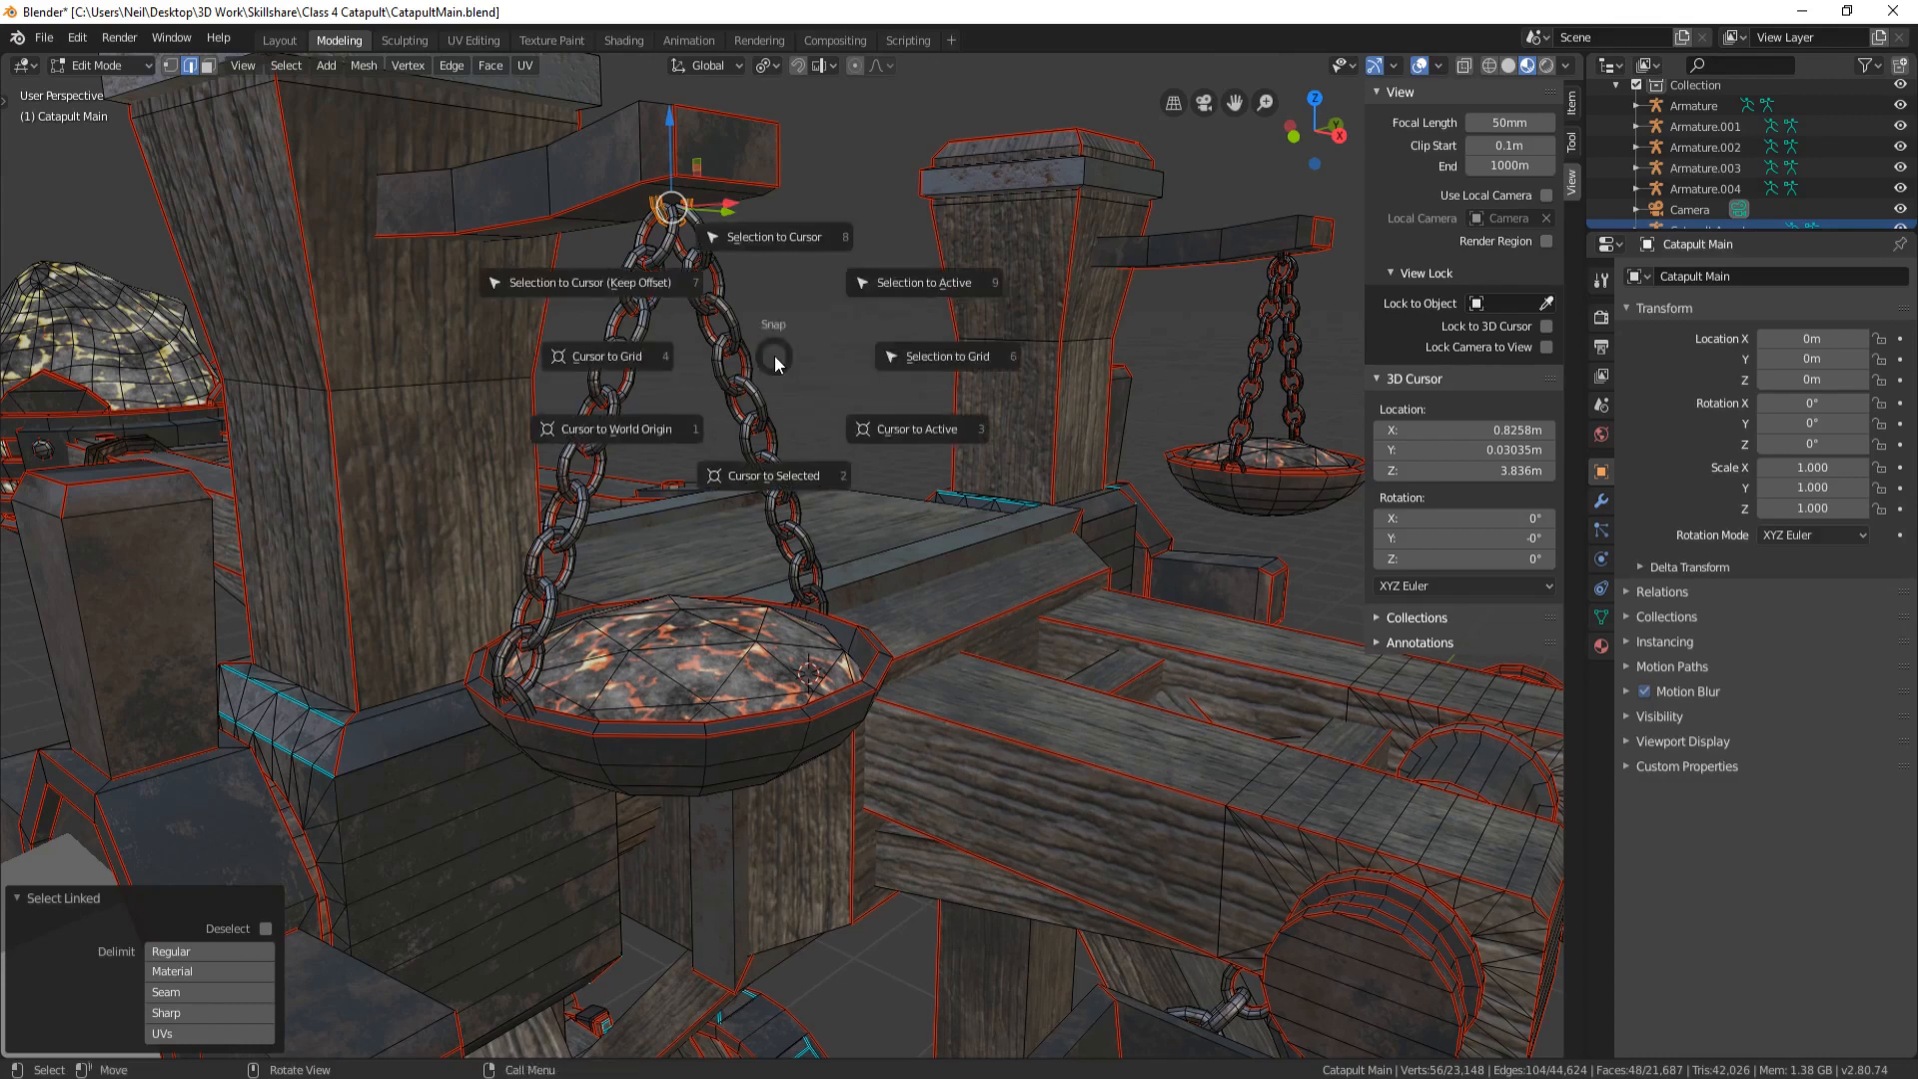
left_click(787, 478)
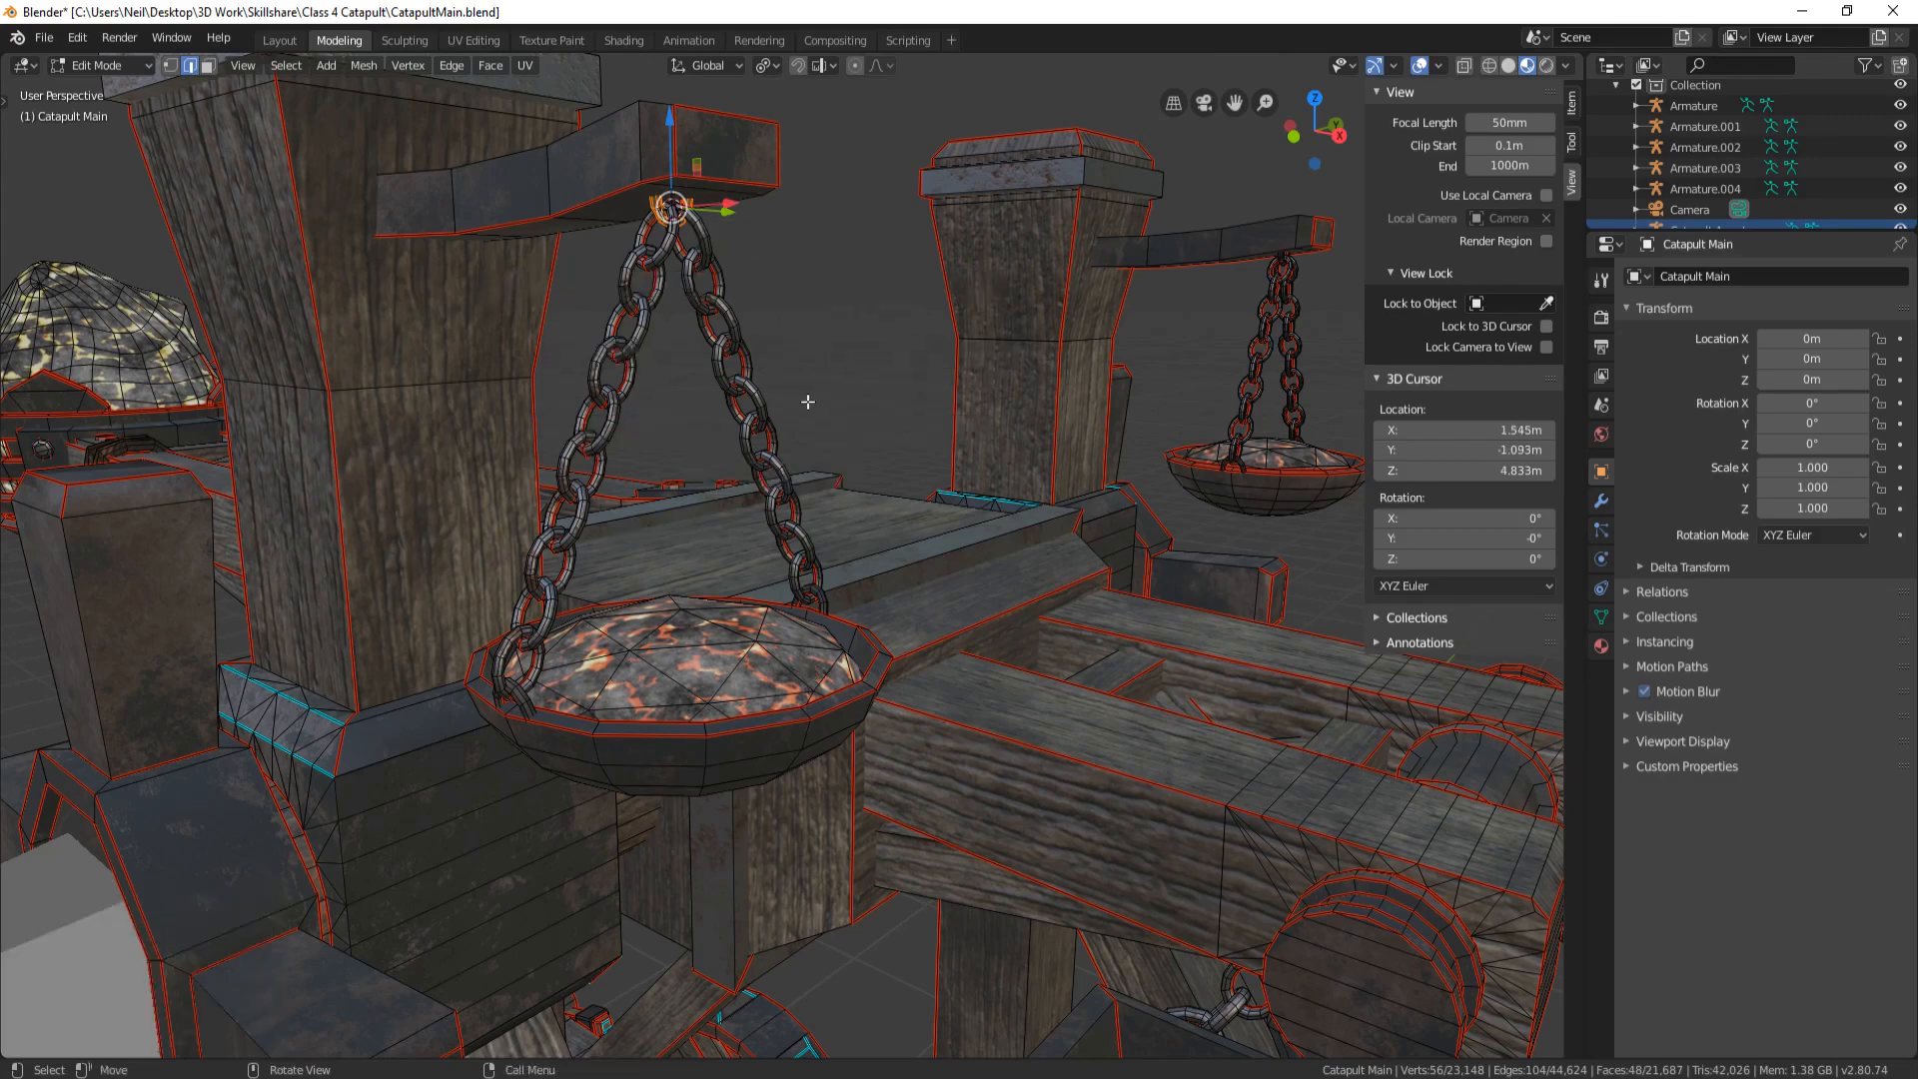
key("Tab")
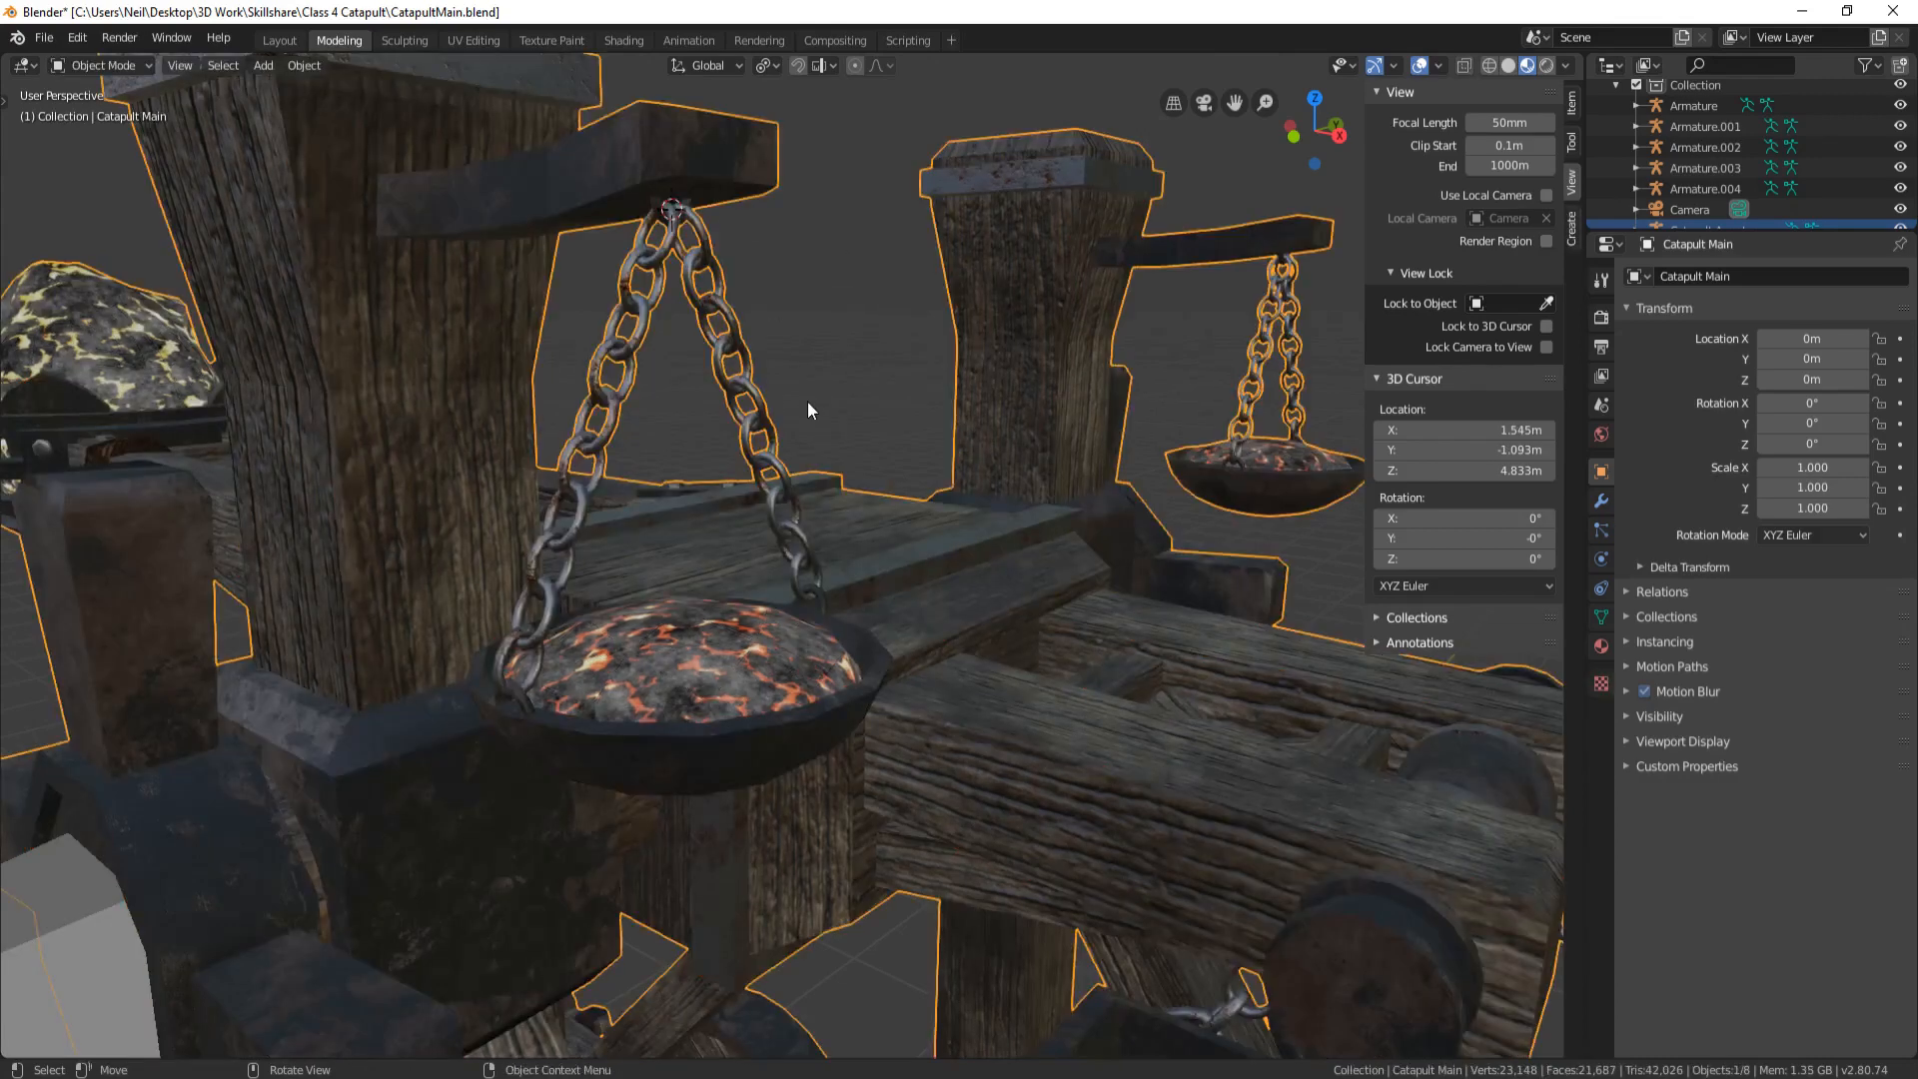
Add an armature at the 3D cursor above this fire basket and name its bone "Left Light Bone"
key("shift+a")
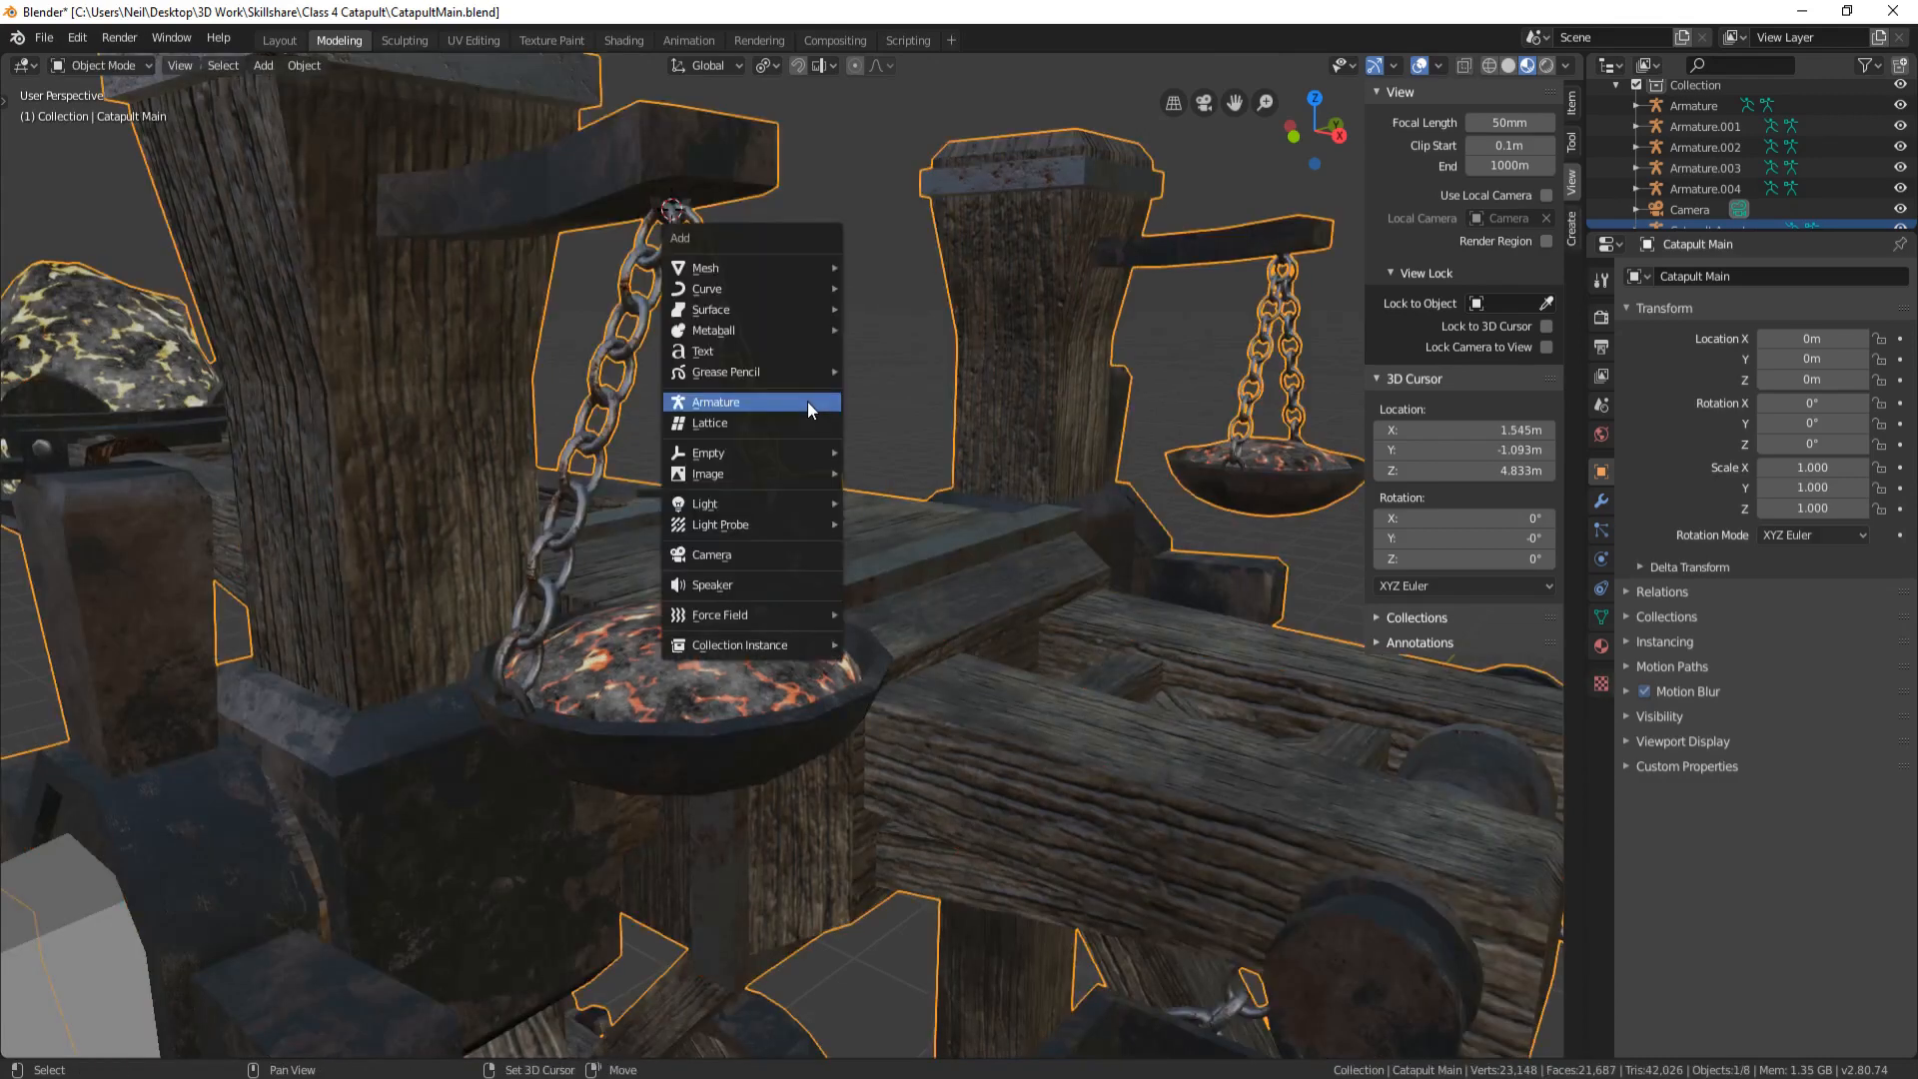
left_click(736, 405)
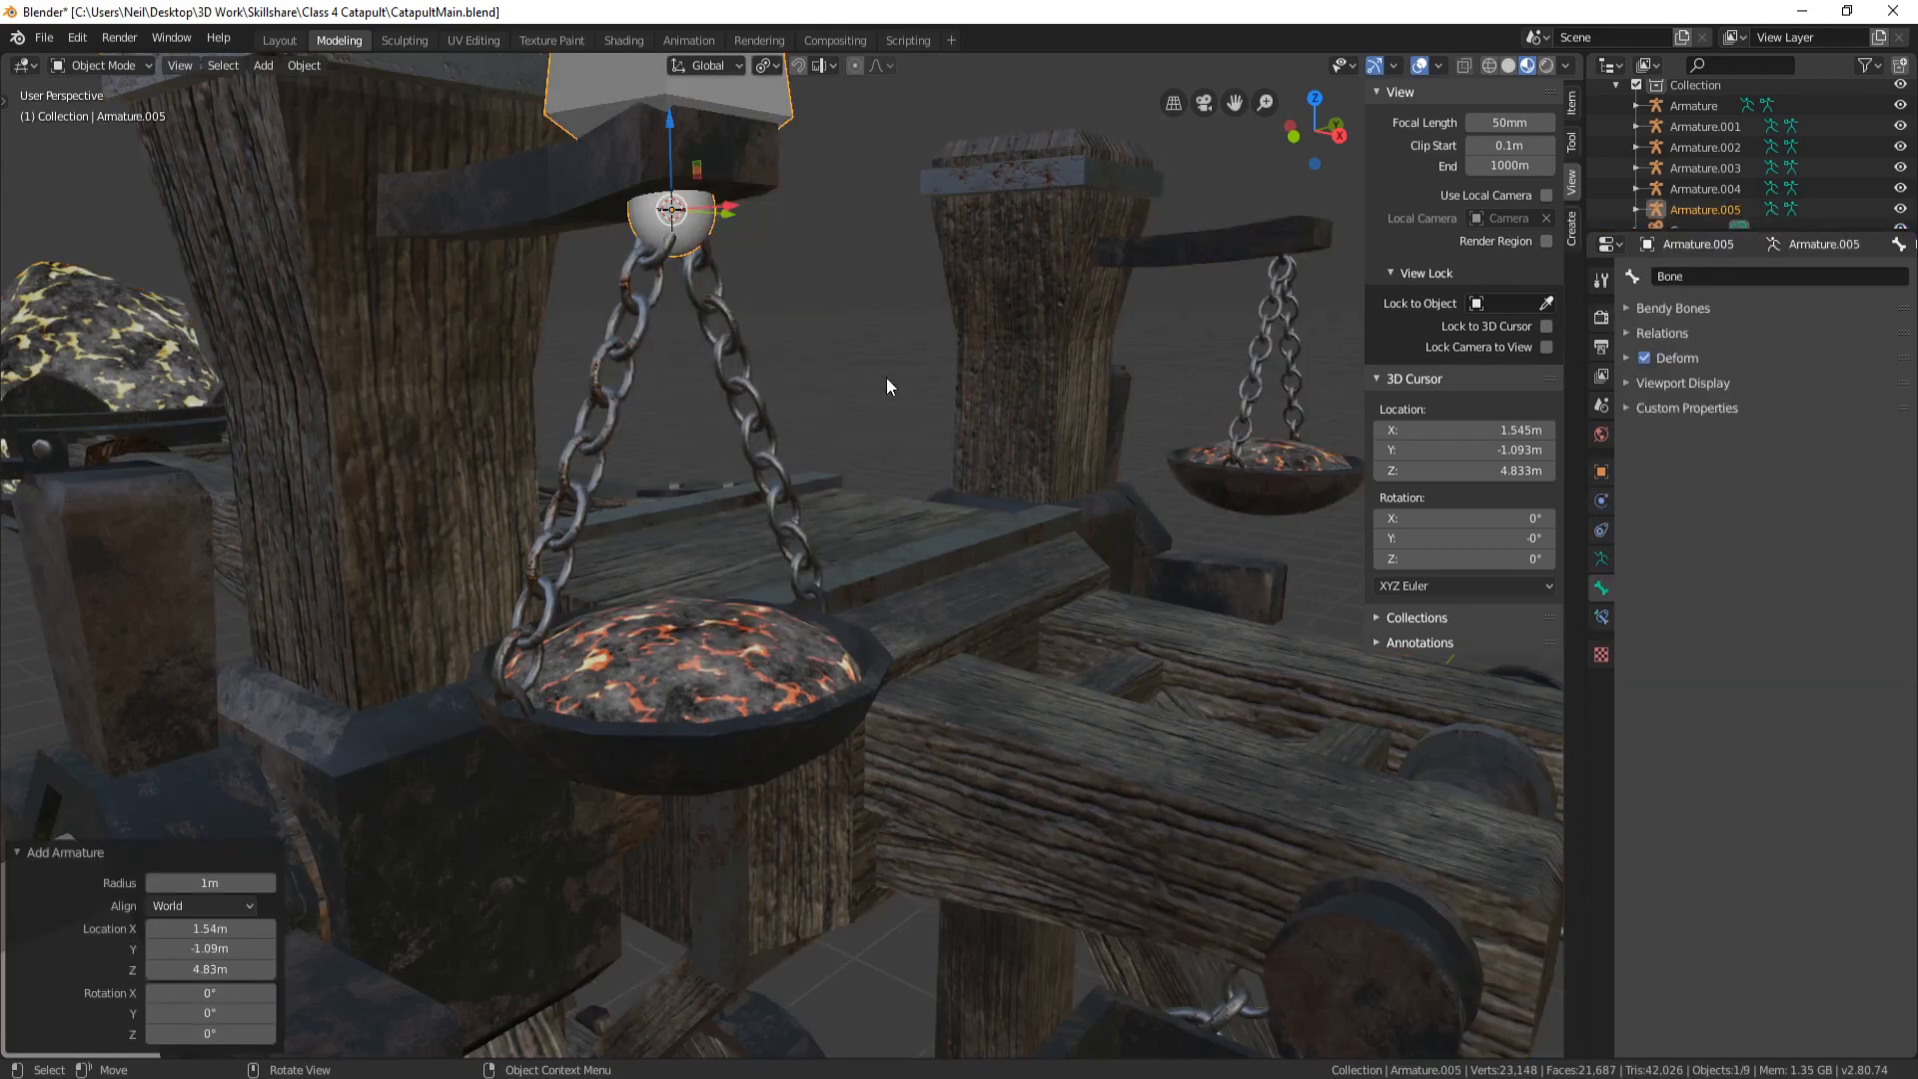
scroll(883, 386, "down", 5)
middle_click_drag(883, 386, 839, 354)
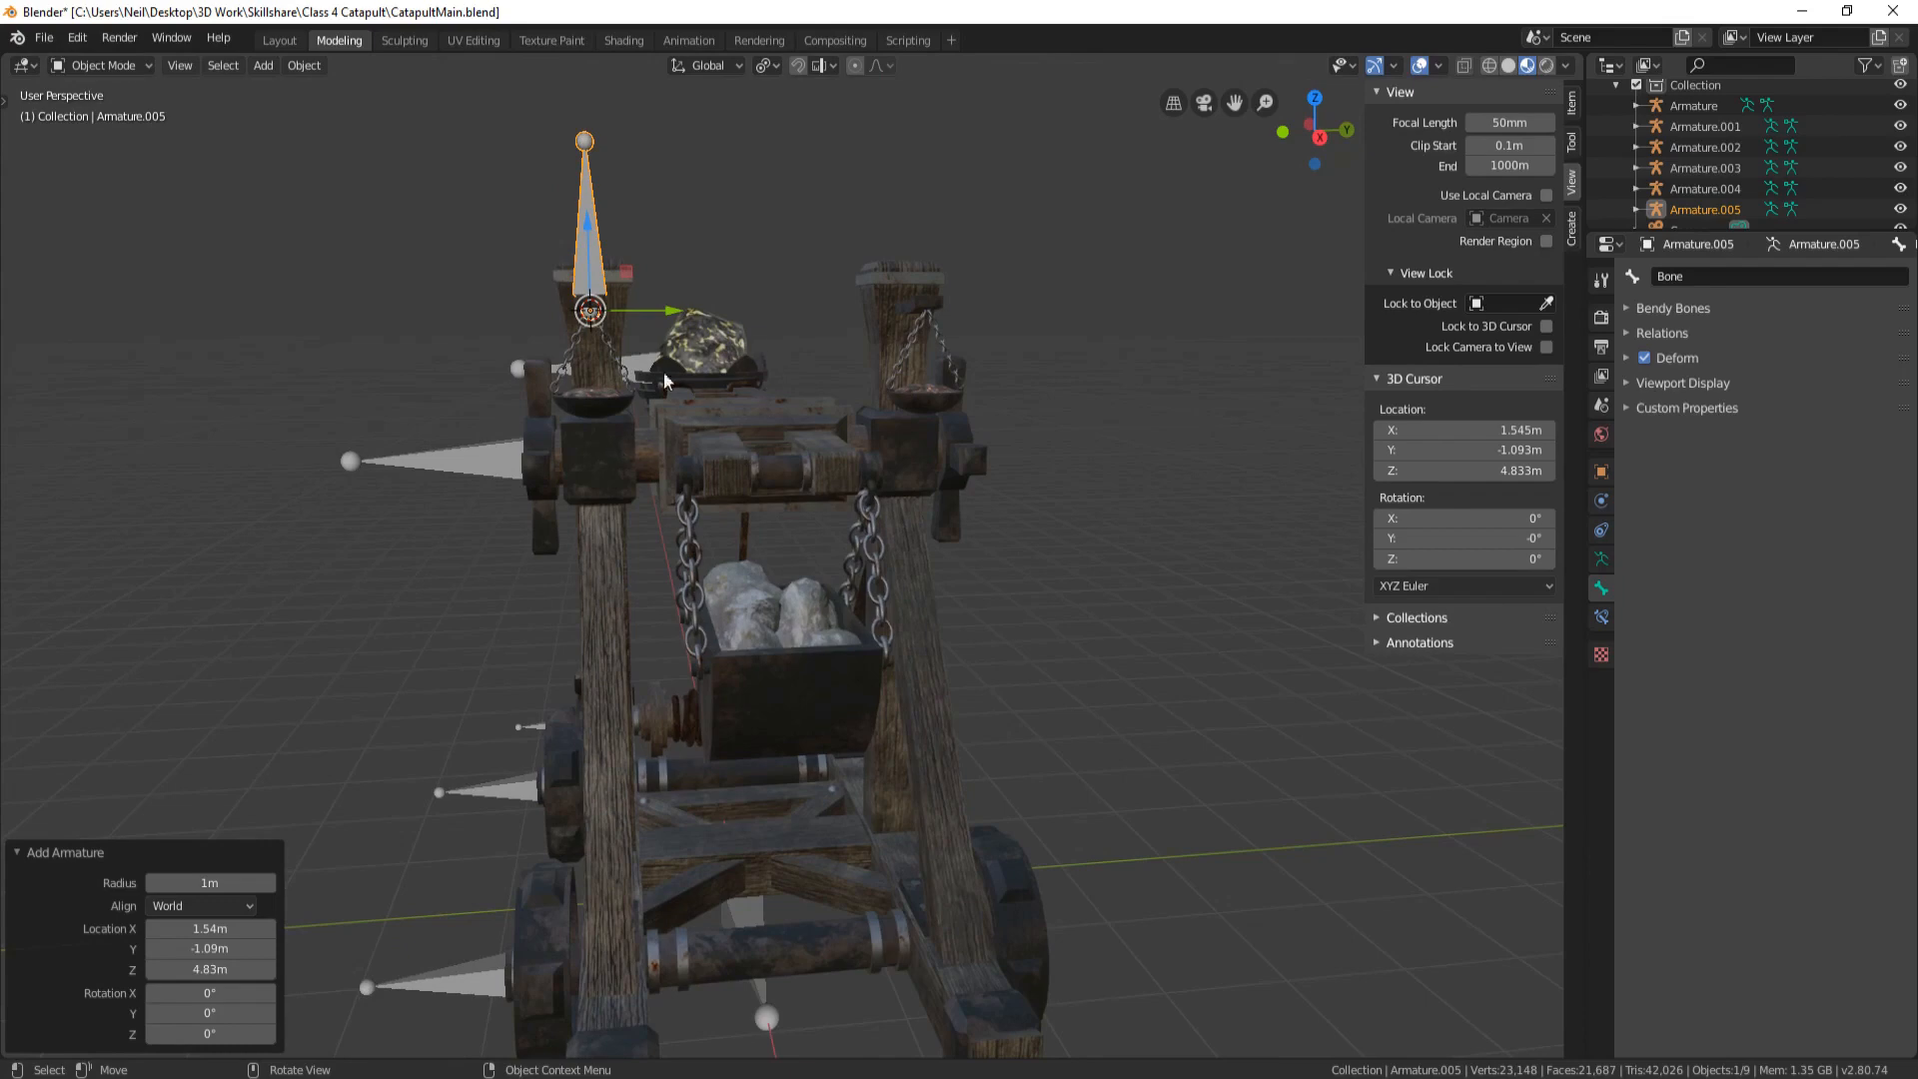
middle_click_drag(664, 371, 592, 372)
middle_click_drag(734, 353, 775, 330)
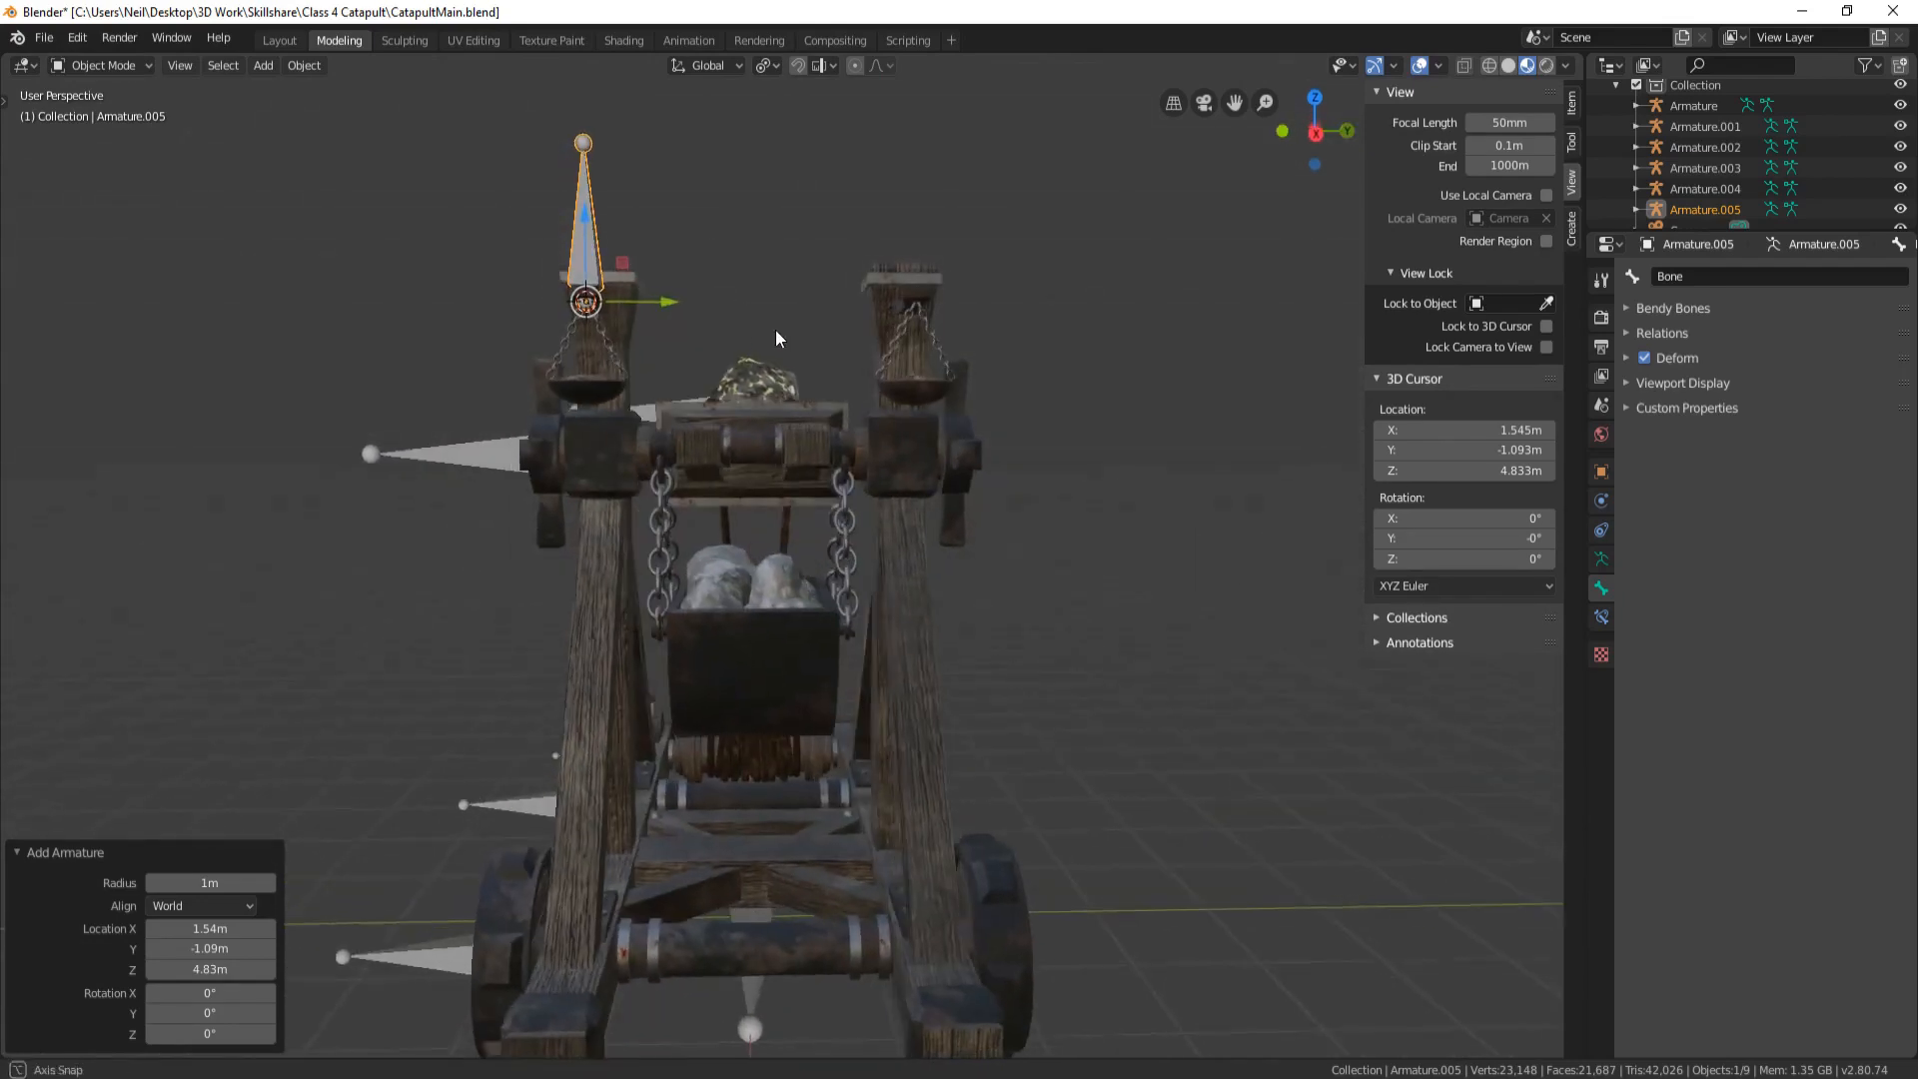
left_click(1710, 274)
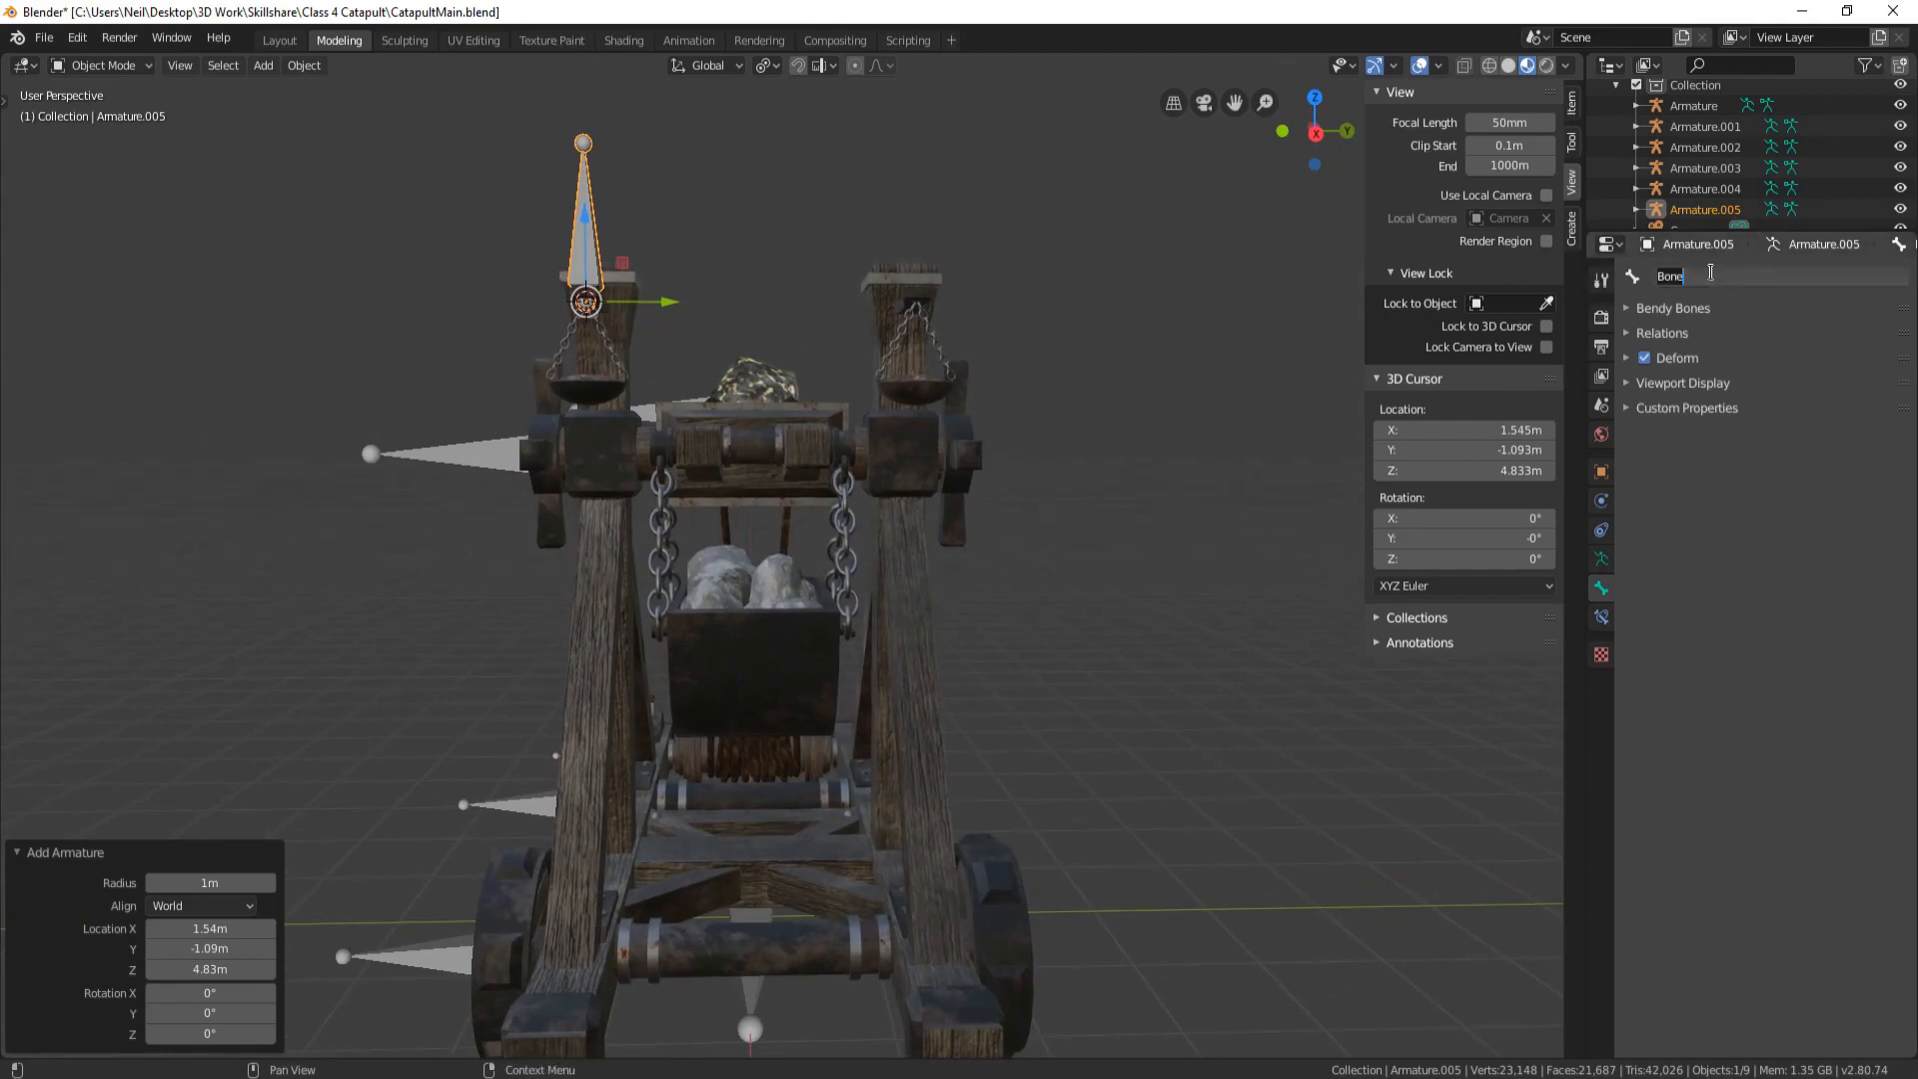
type("Left Light Bo")
key("Return")
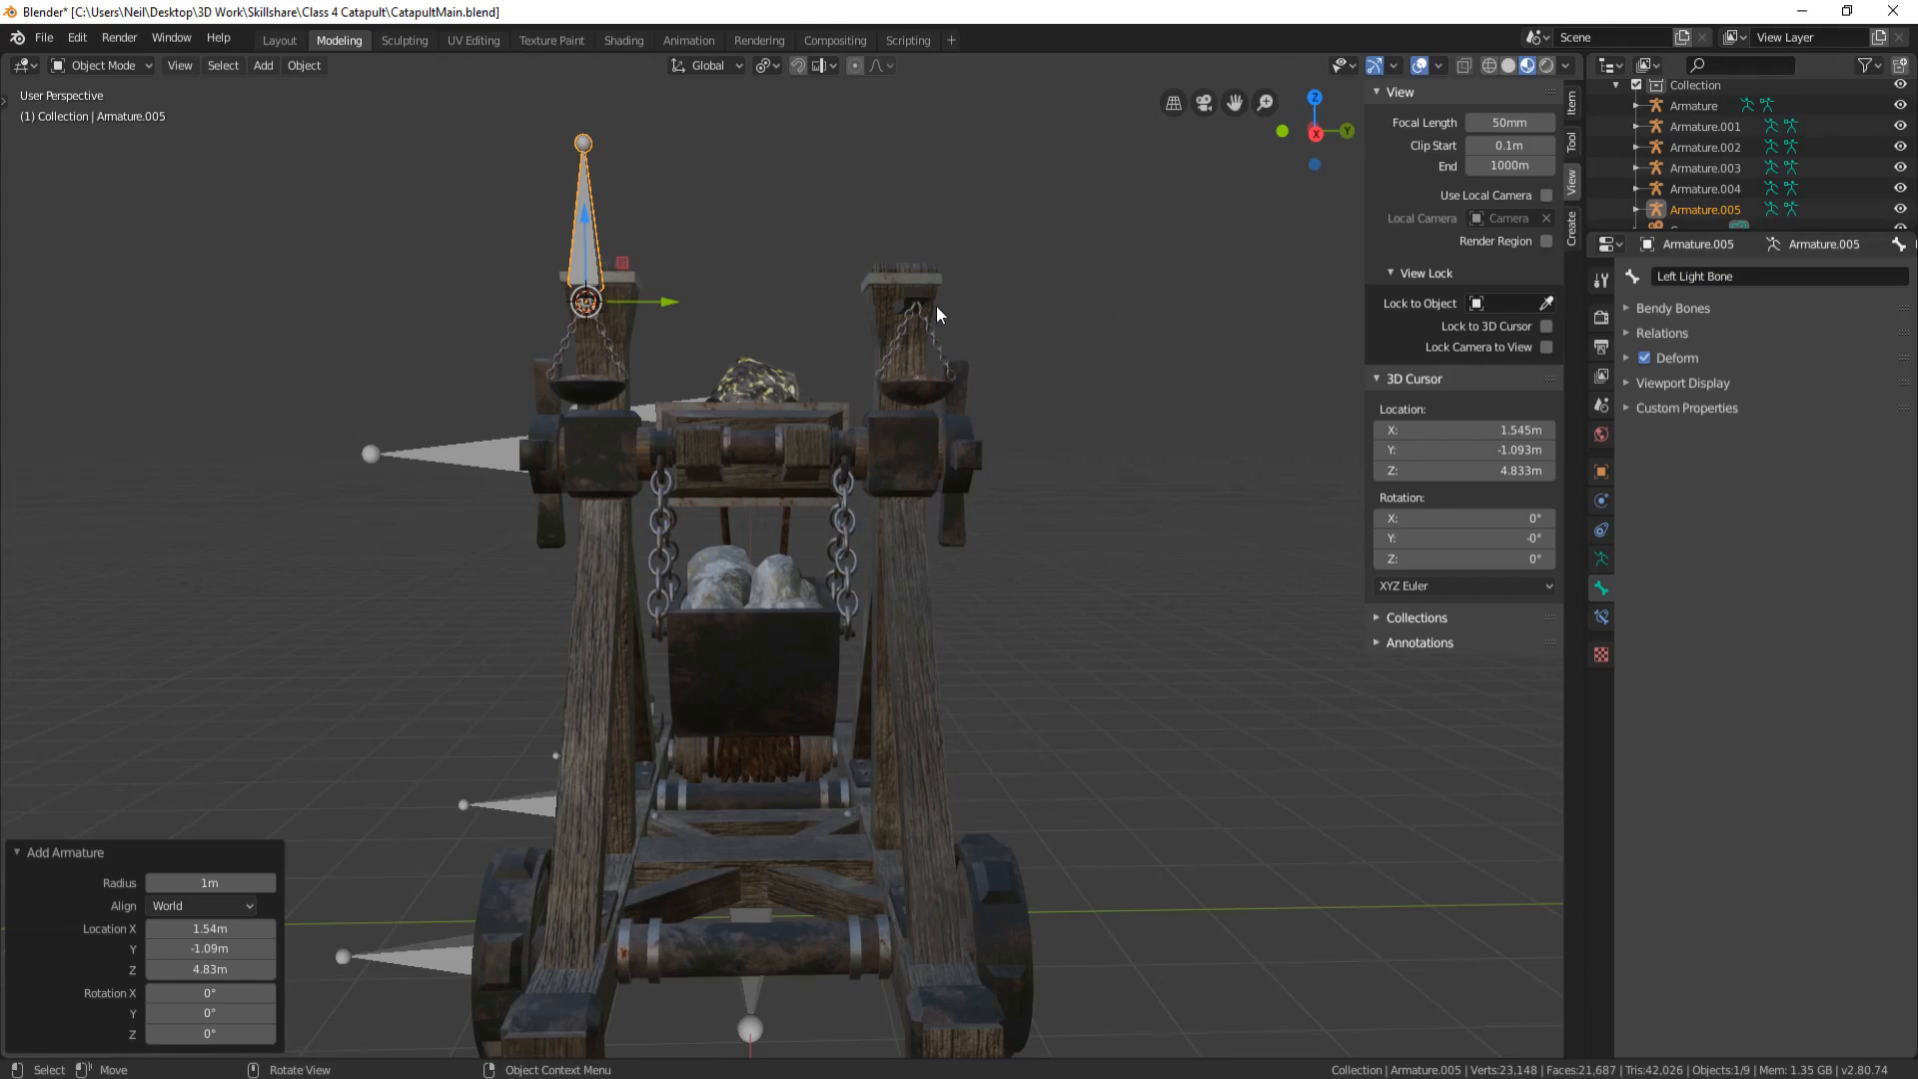
In Catapult Main's Edit Mode, select the opposite fire basket's linked top ring, snap the 3D cursor to it and return to Object Mode
middle_click_drag(961, 293, 741, 283)
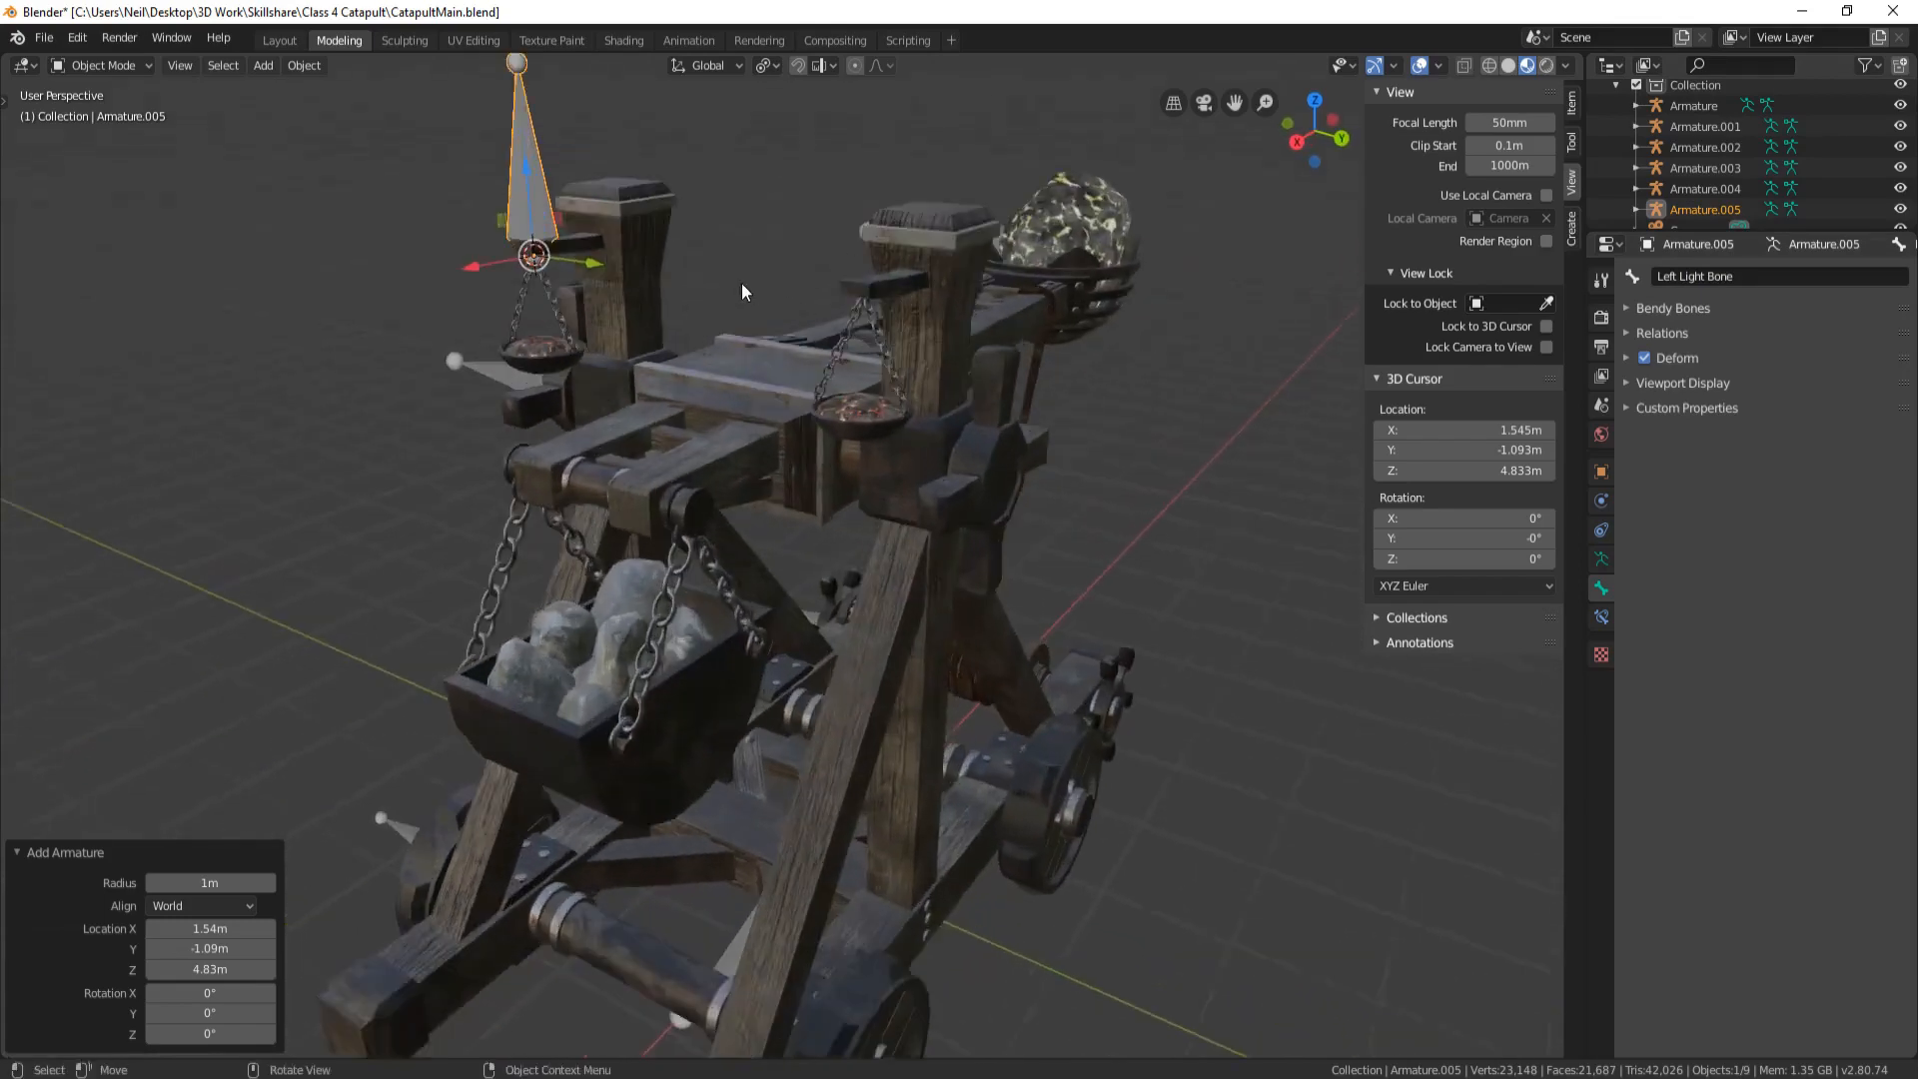
scroll(627, 227, "up", 4)
middle_click_drag(627, 228, 532, 178)
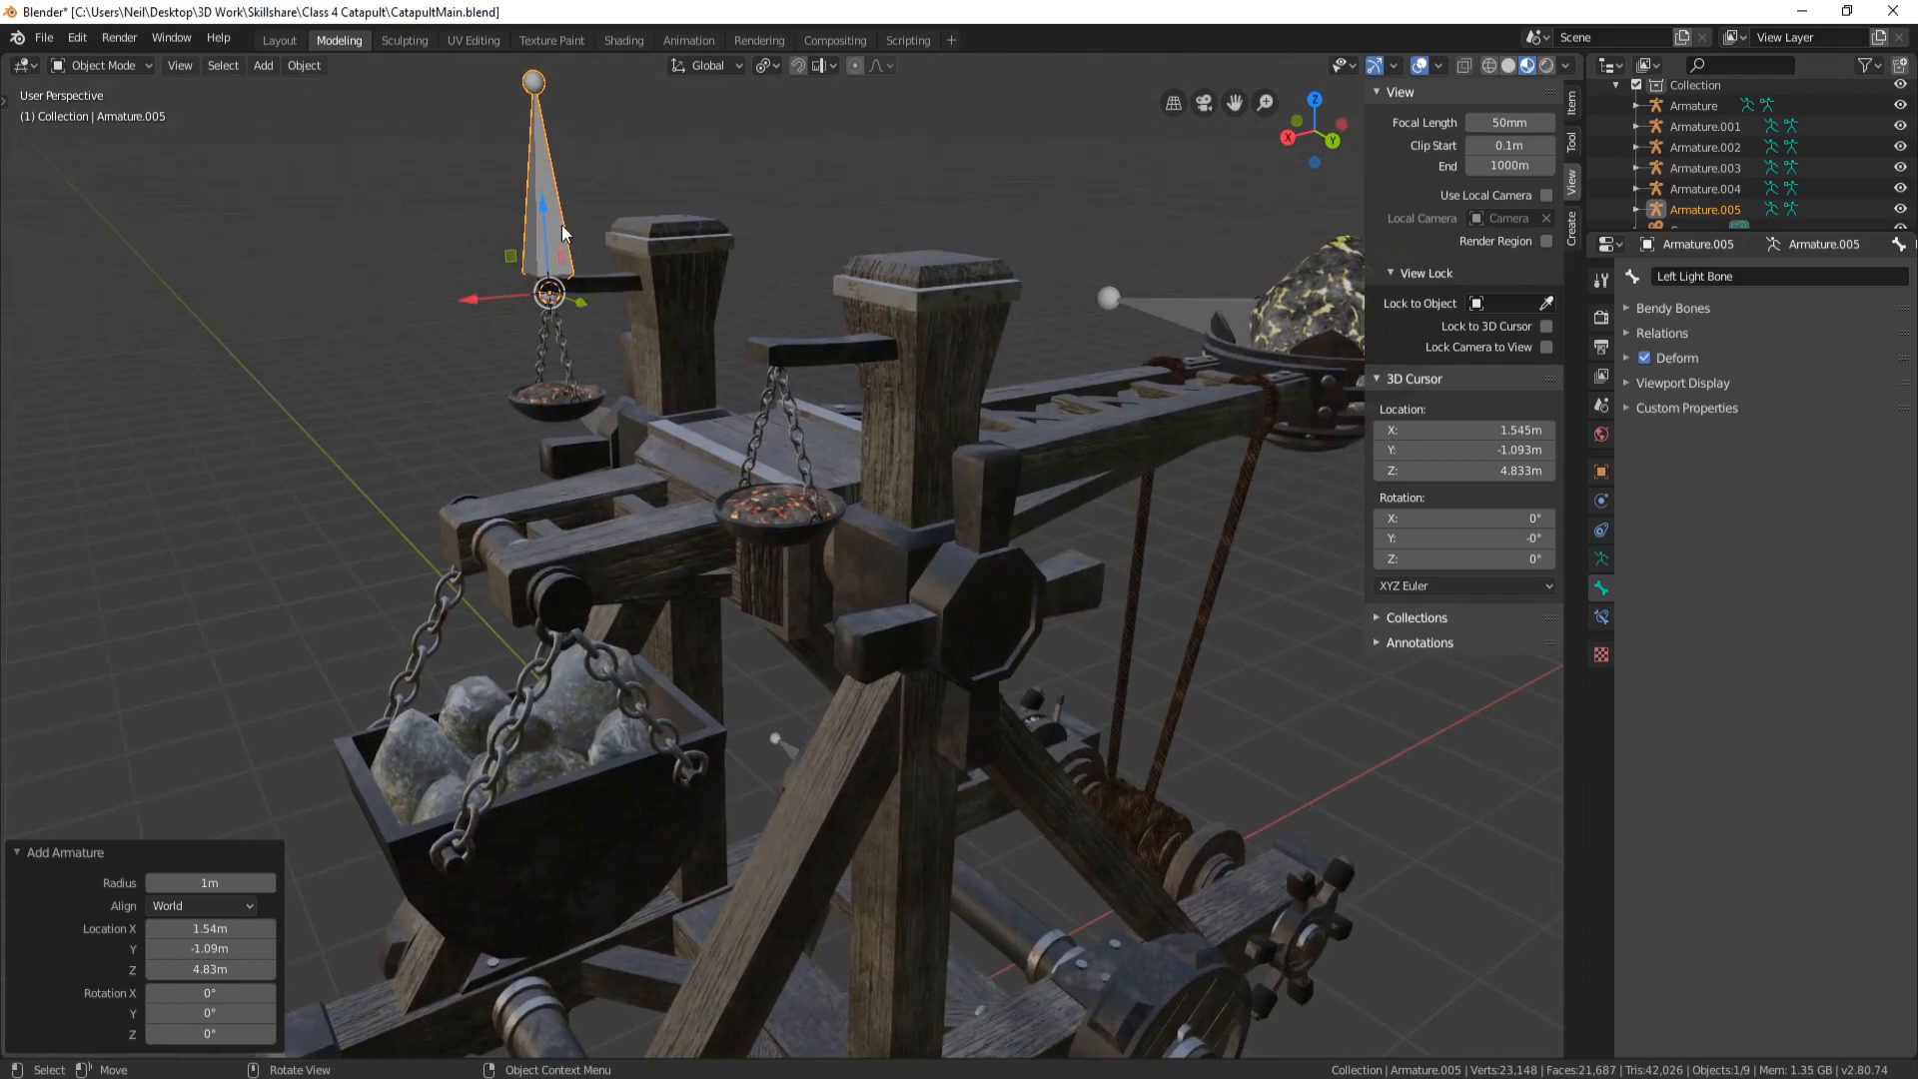
scroll(547, 290, "up", 1)
middle_click_drag(547, 285, 636, 273)
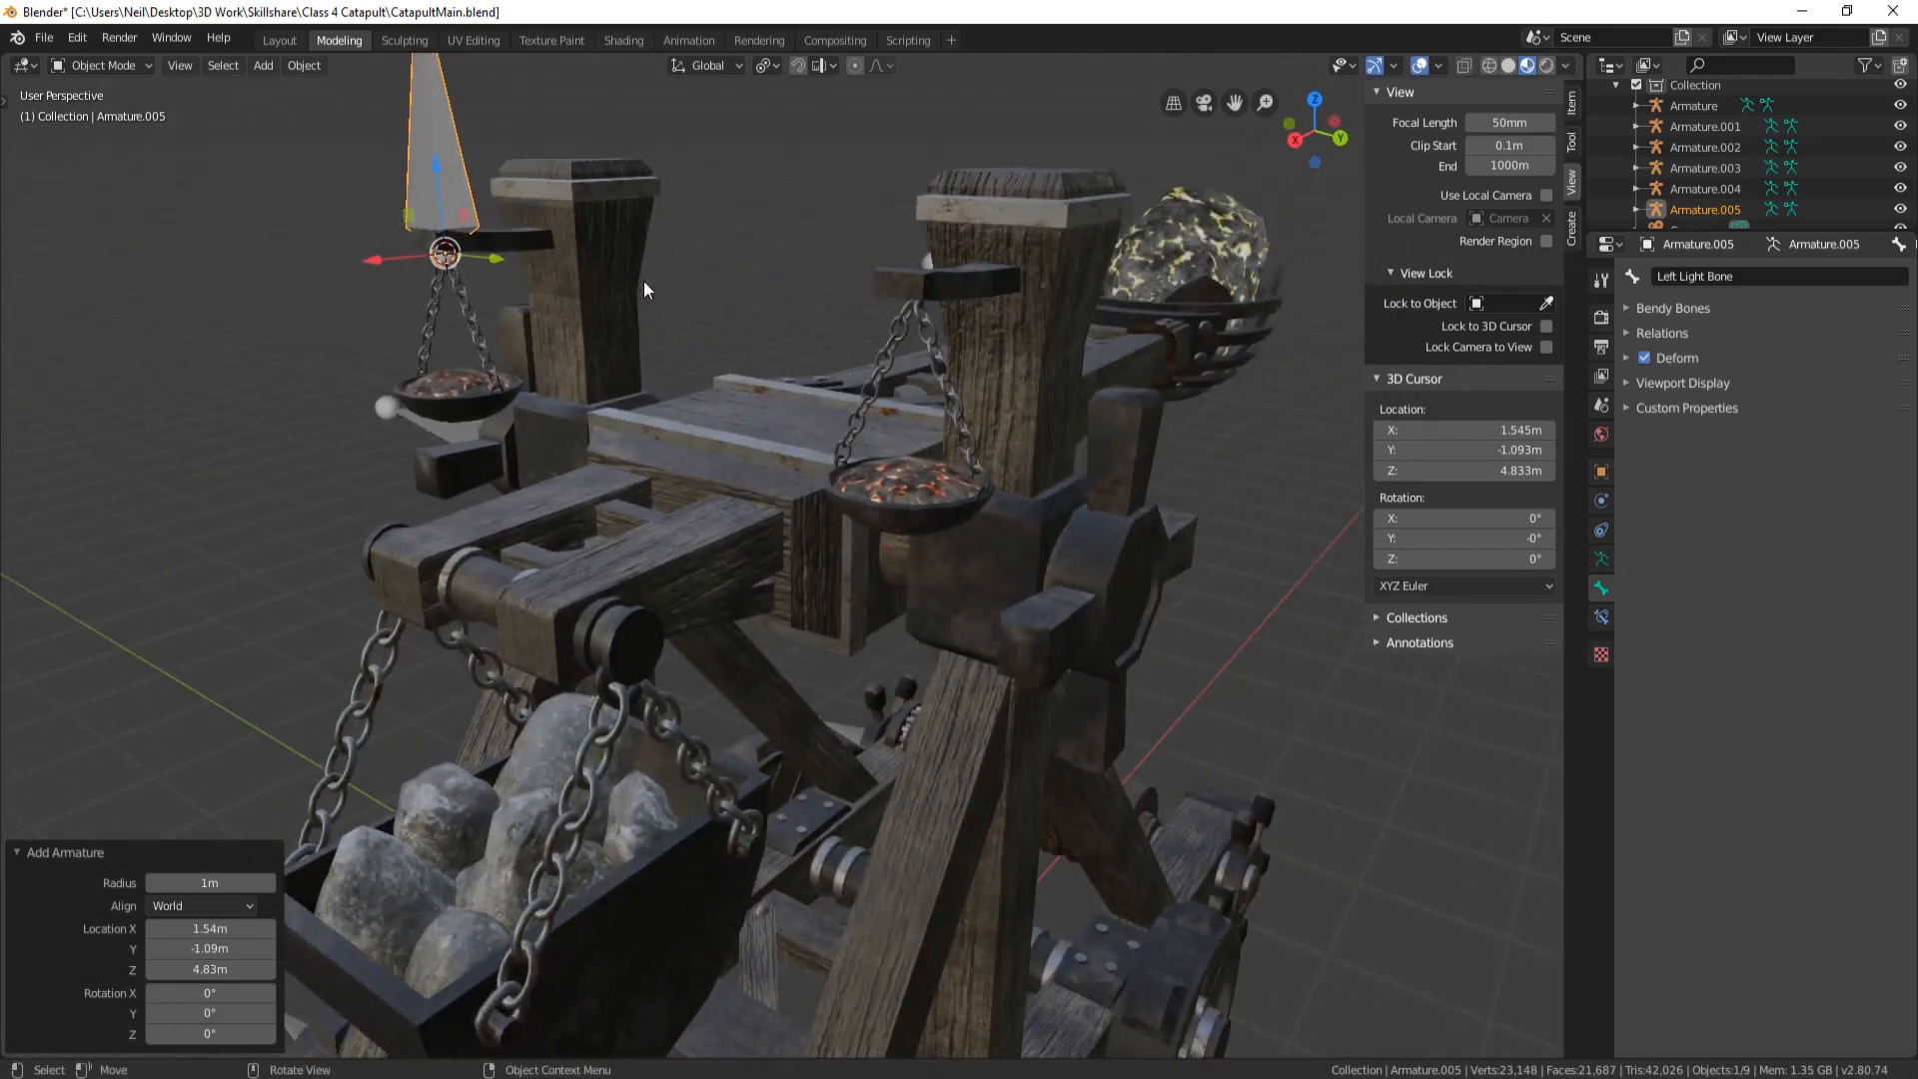
scroll(641, 278, "down", 2)
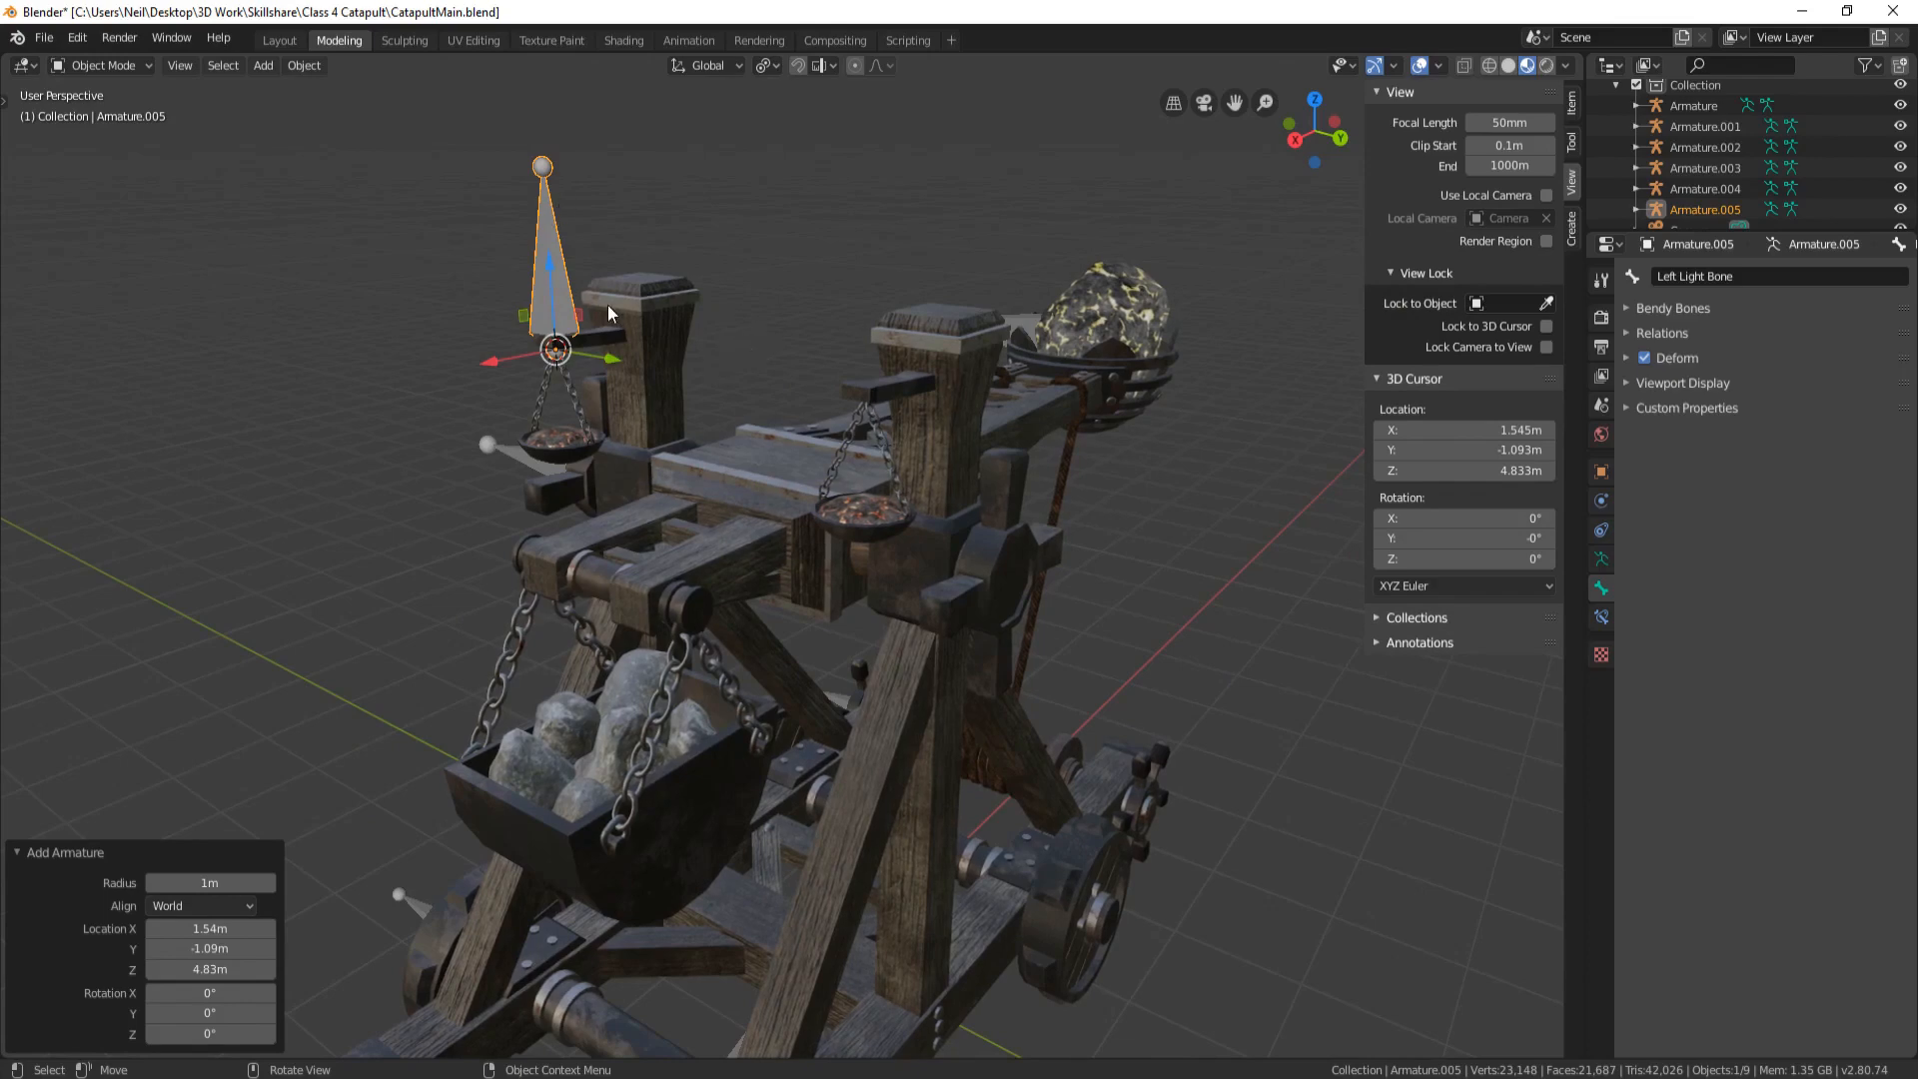
scroll(751, 332, "up", 5)
left_click(873, 219)
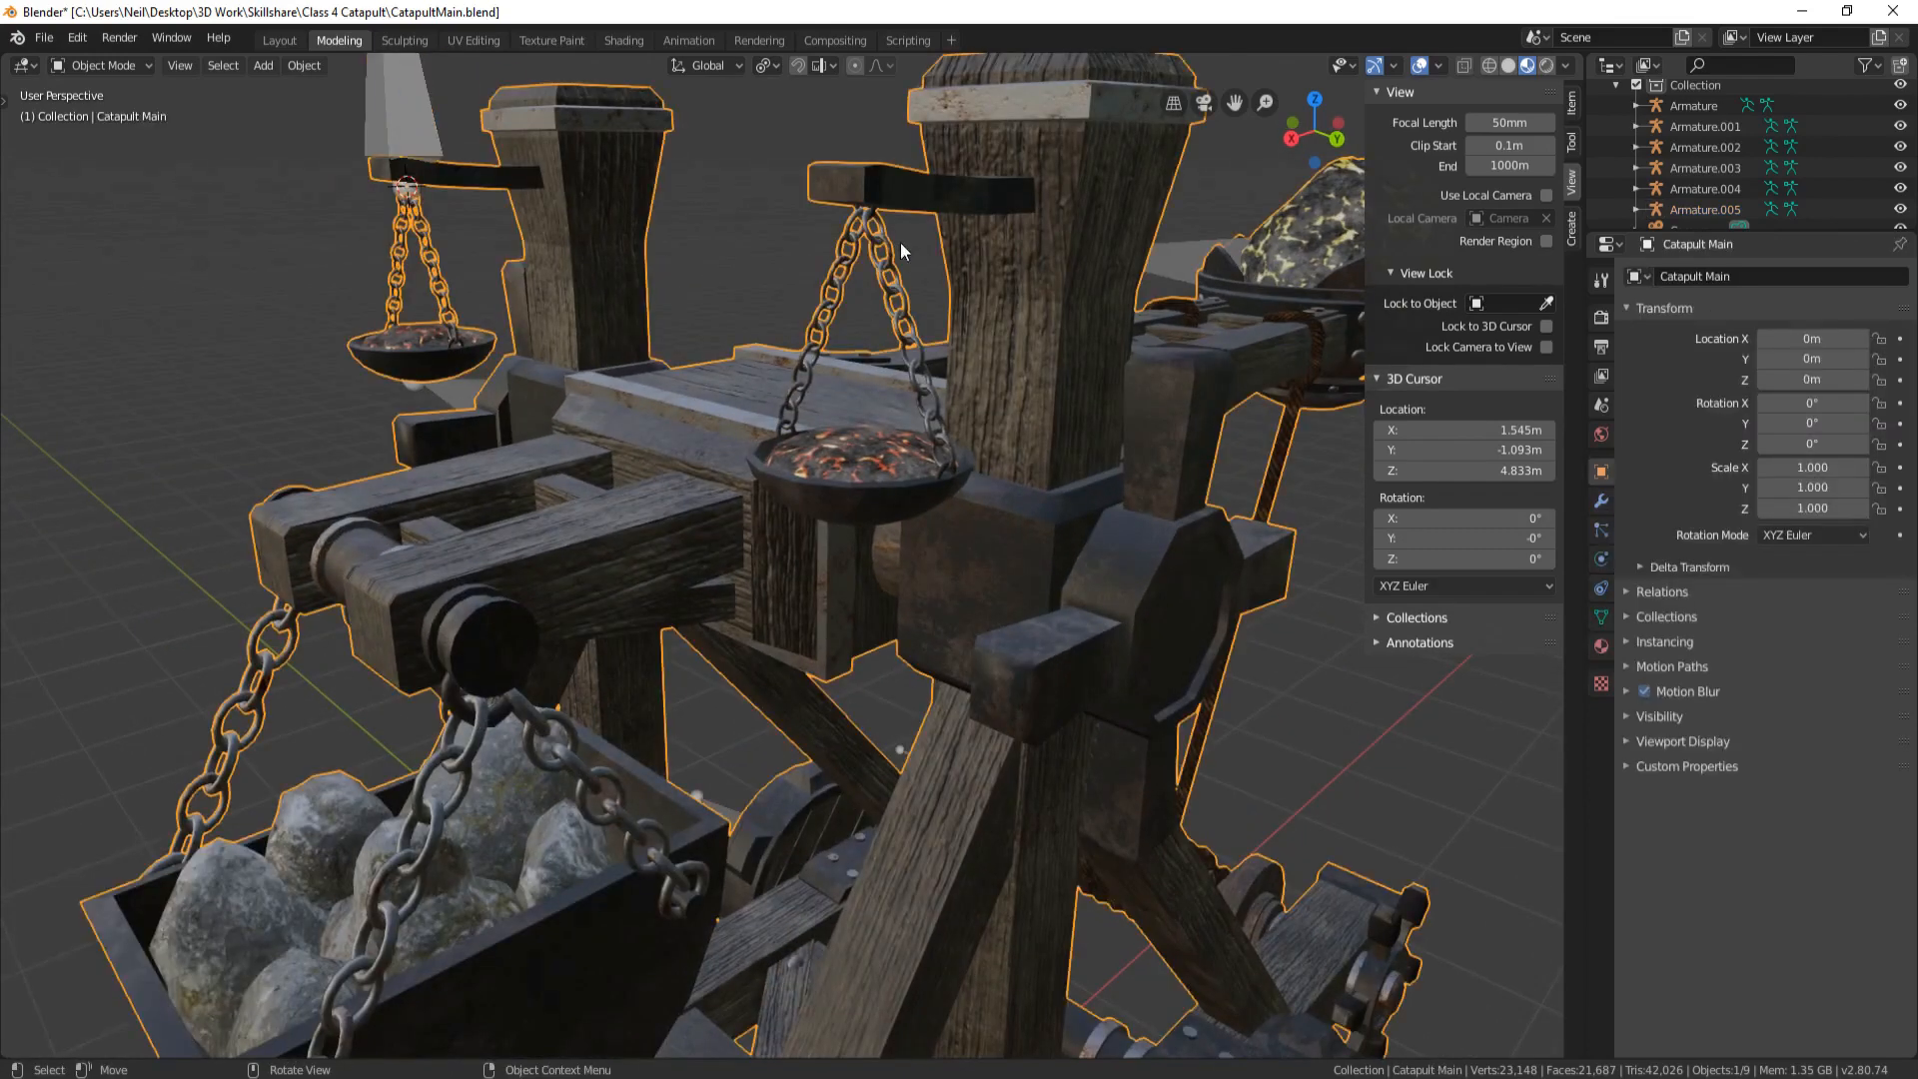
key("Tab")
middle_click_drag(901, 250, 957, 286)
scroll(819, 265, "up", 6)
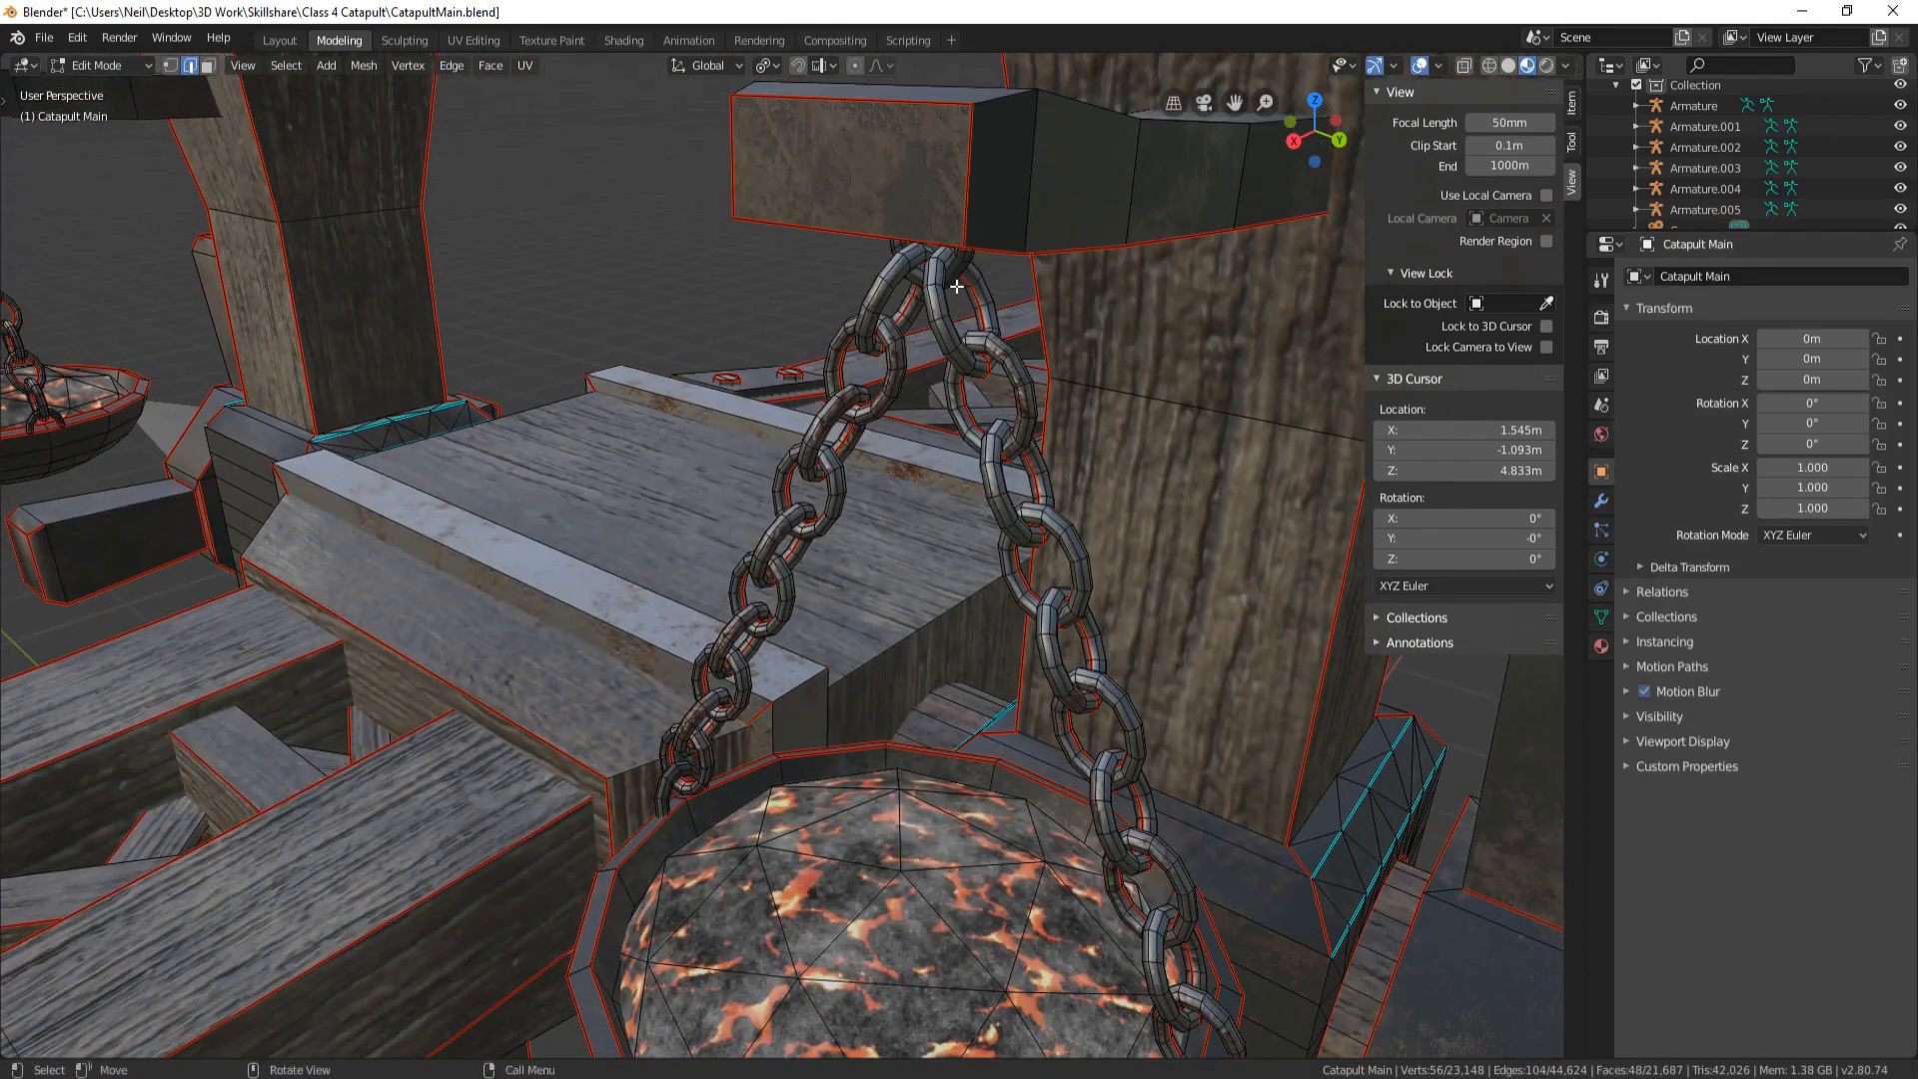
left_click(956, 275)
key("l")
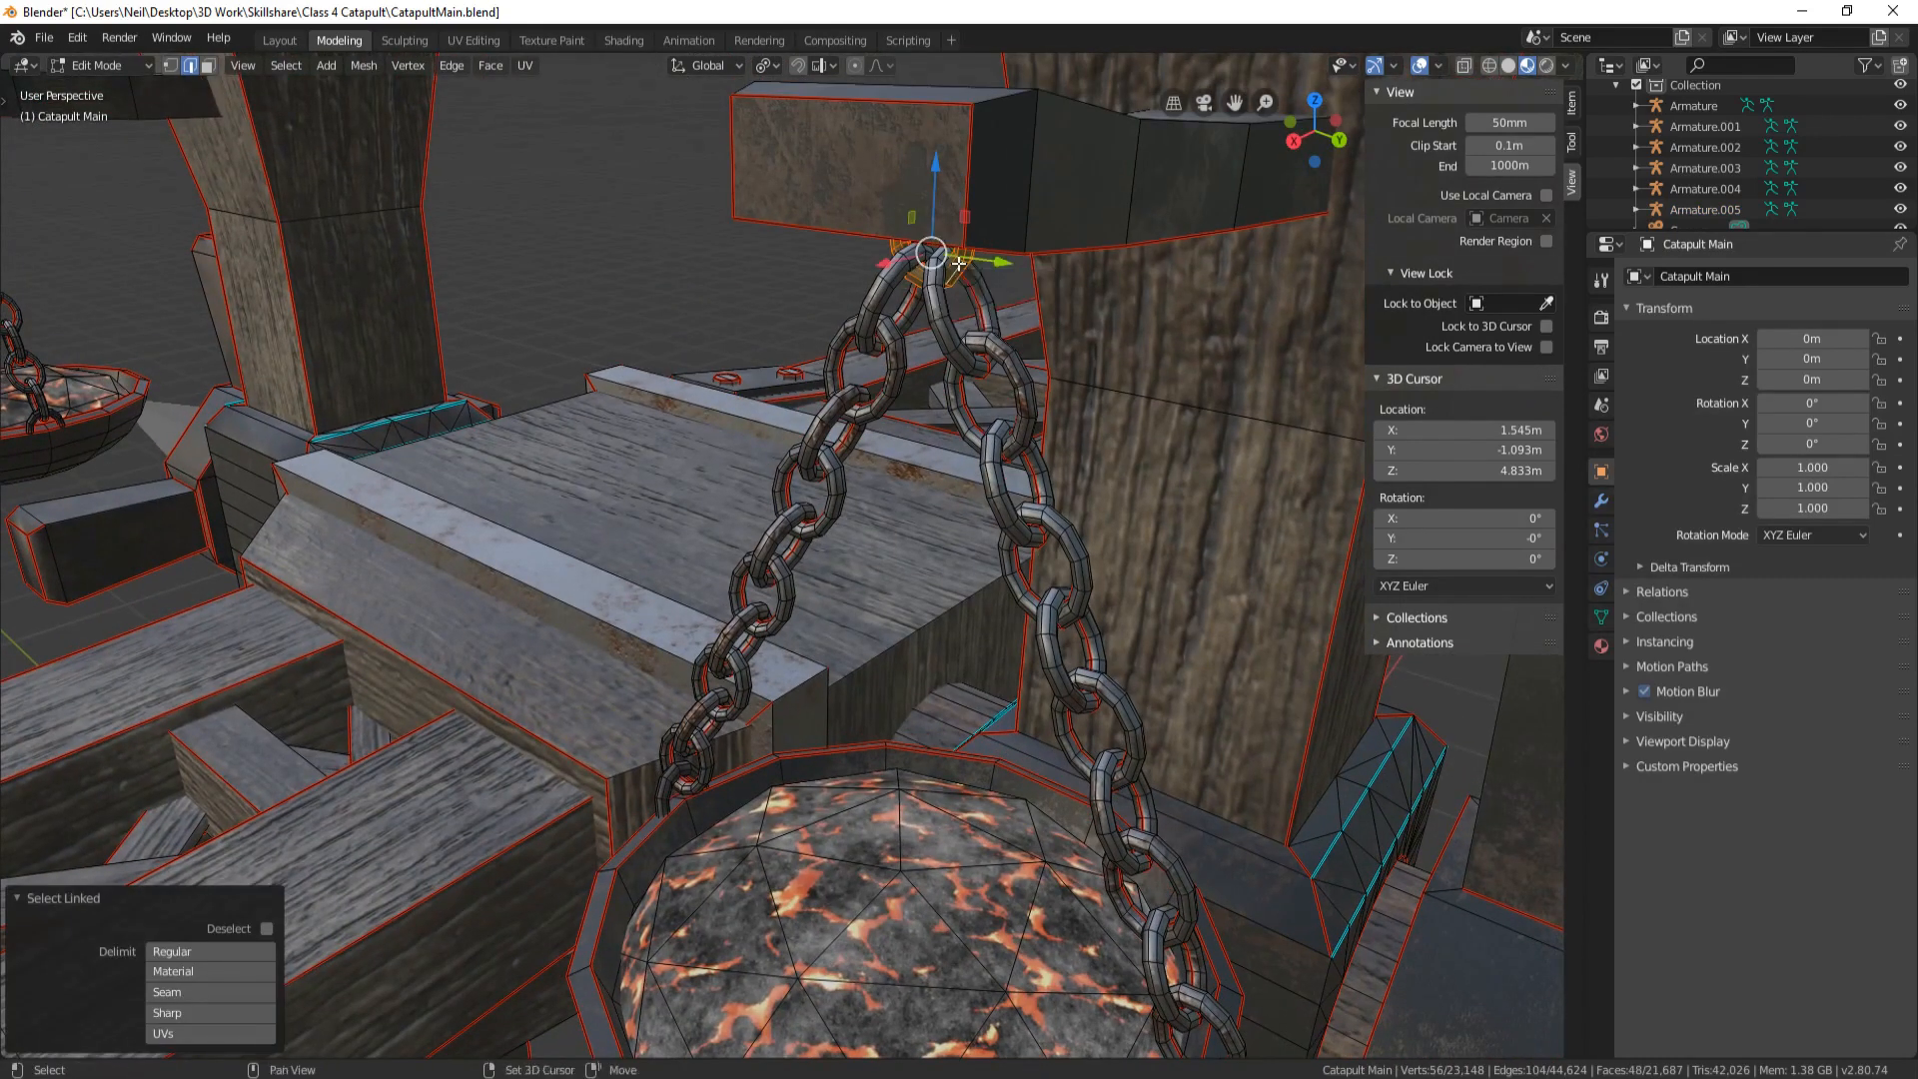
key("shift+s")
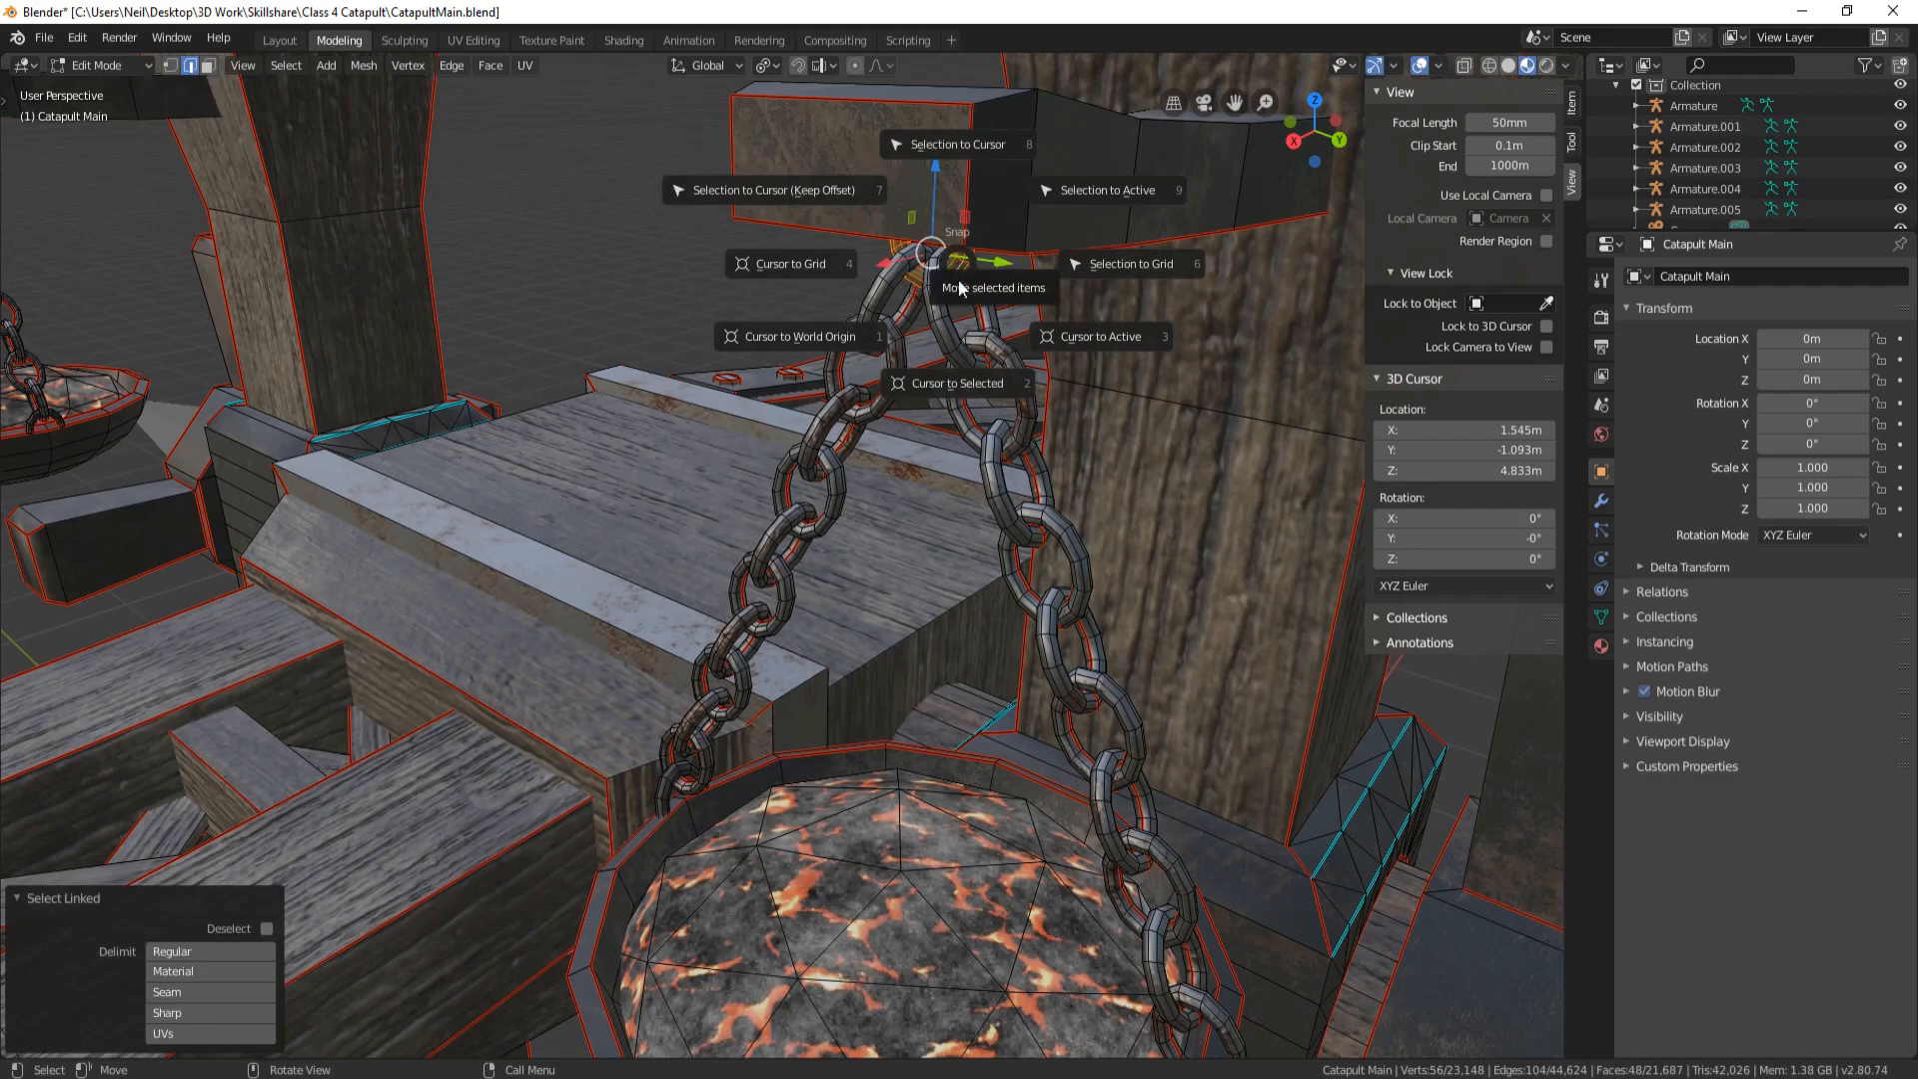
left_click(962, 385)
key("Tab")
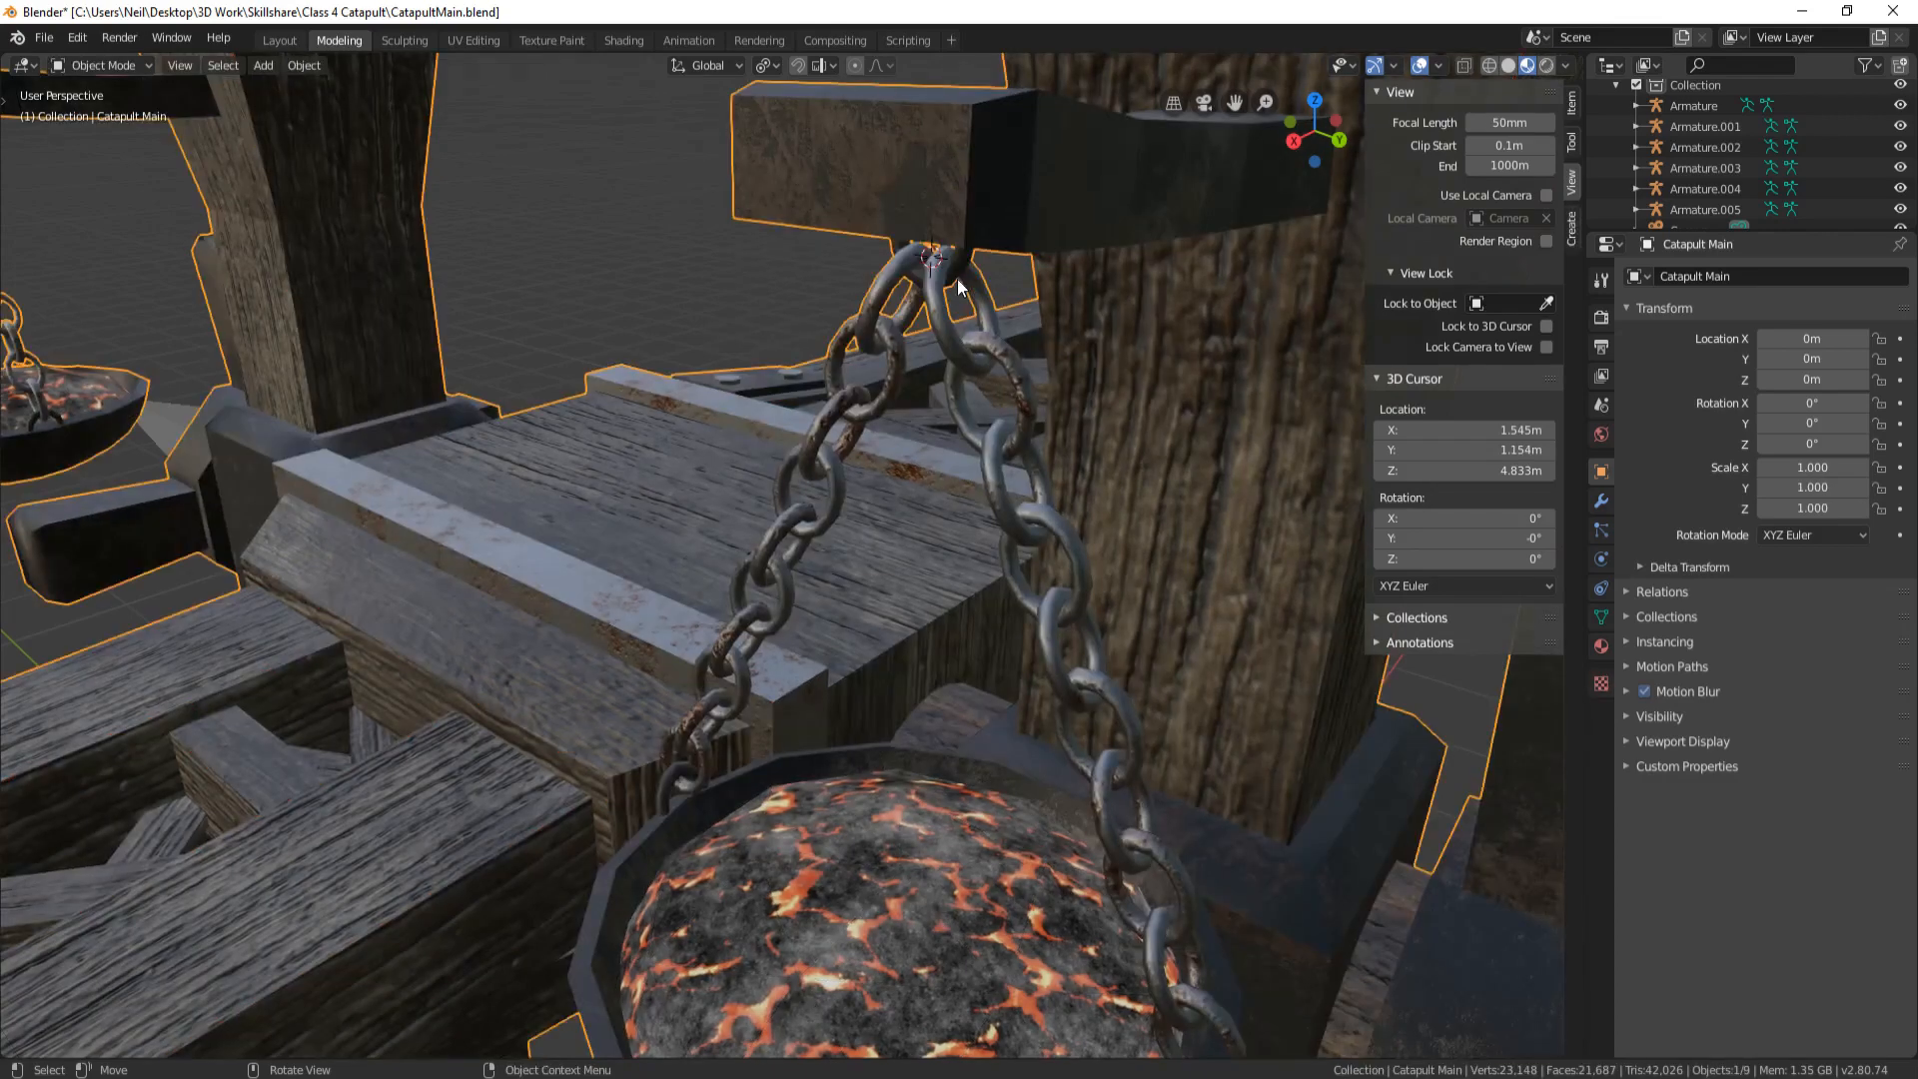
Add an armature at the second fire basket's hanging point and name its bone "Right Light Bone"
key("shift+a")
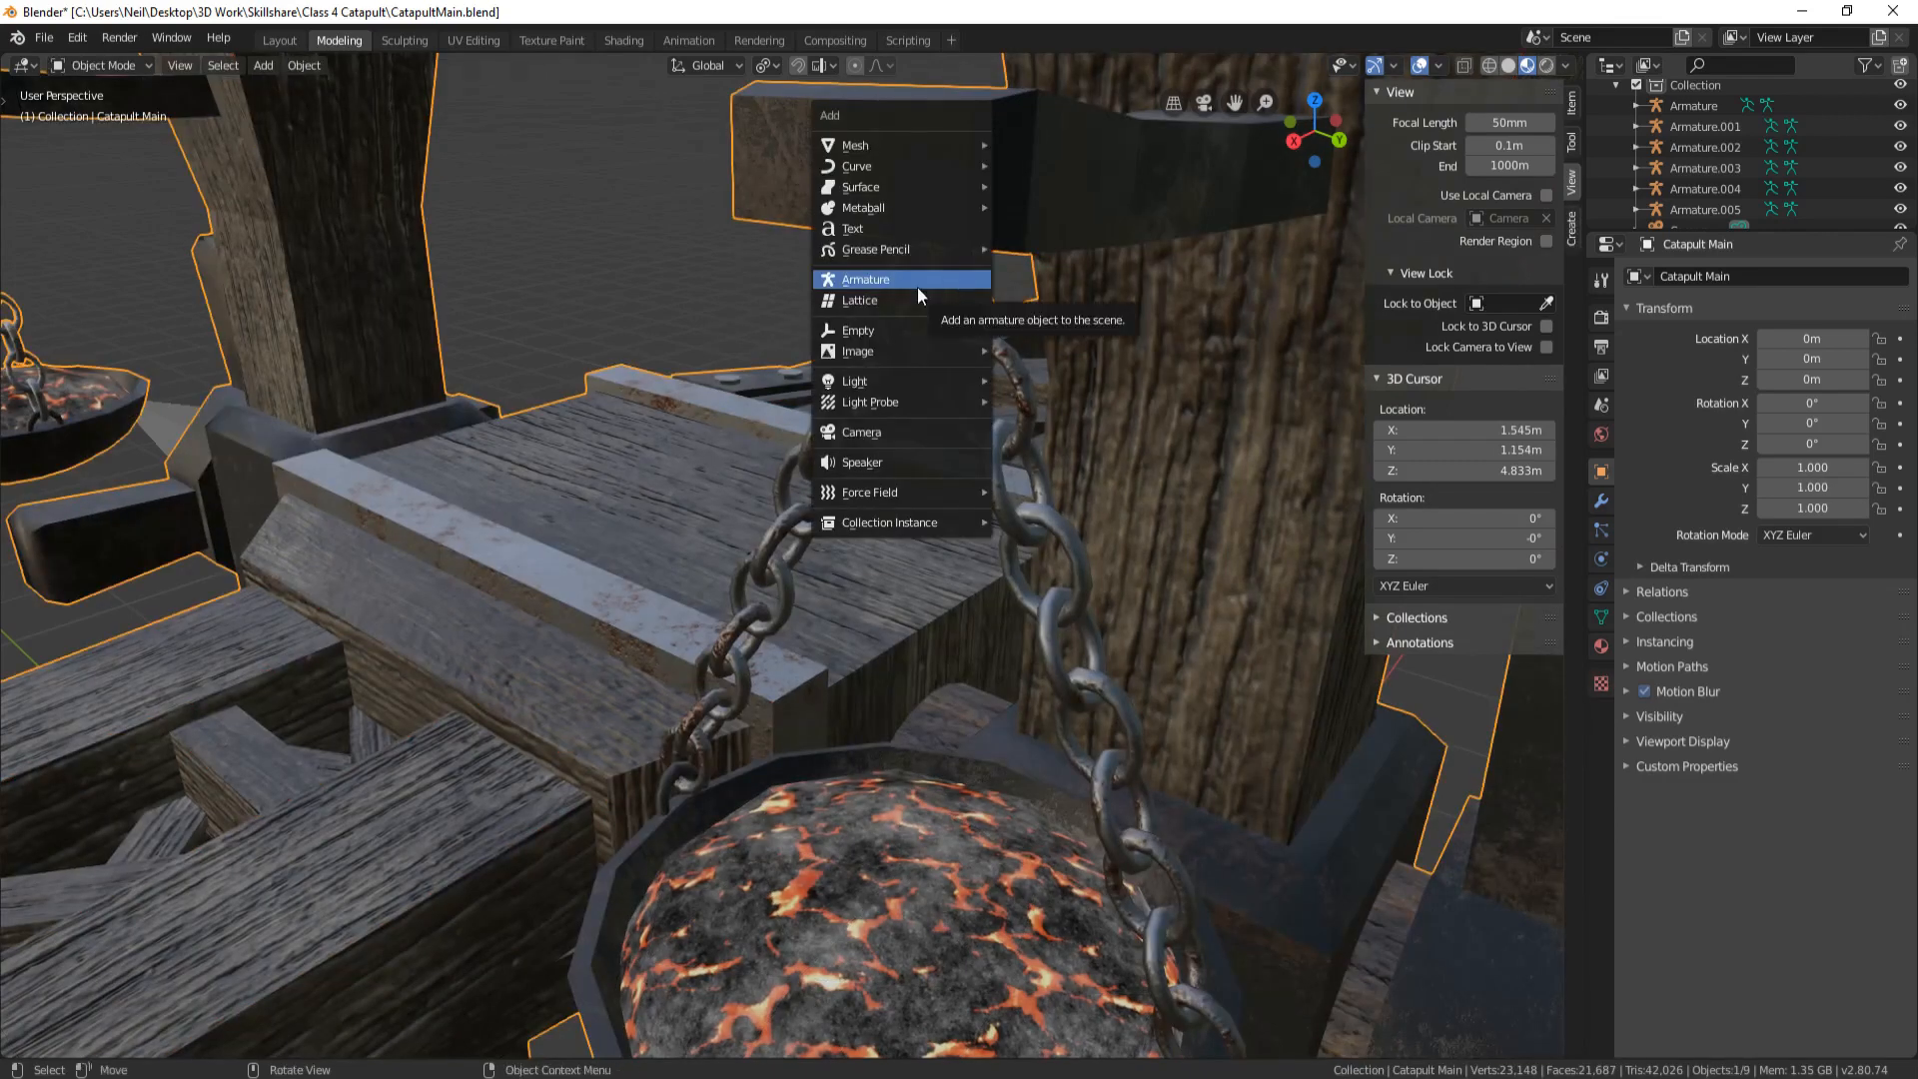
left_click(914, 285)
left_click(1689, 272)
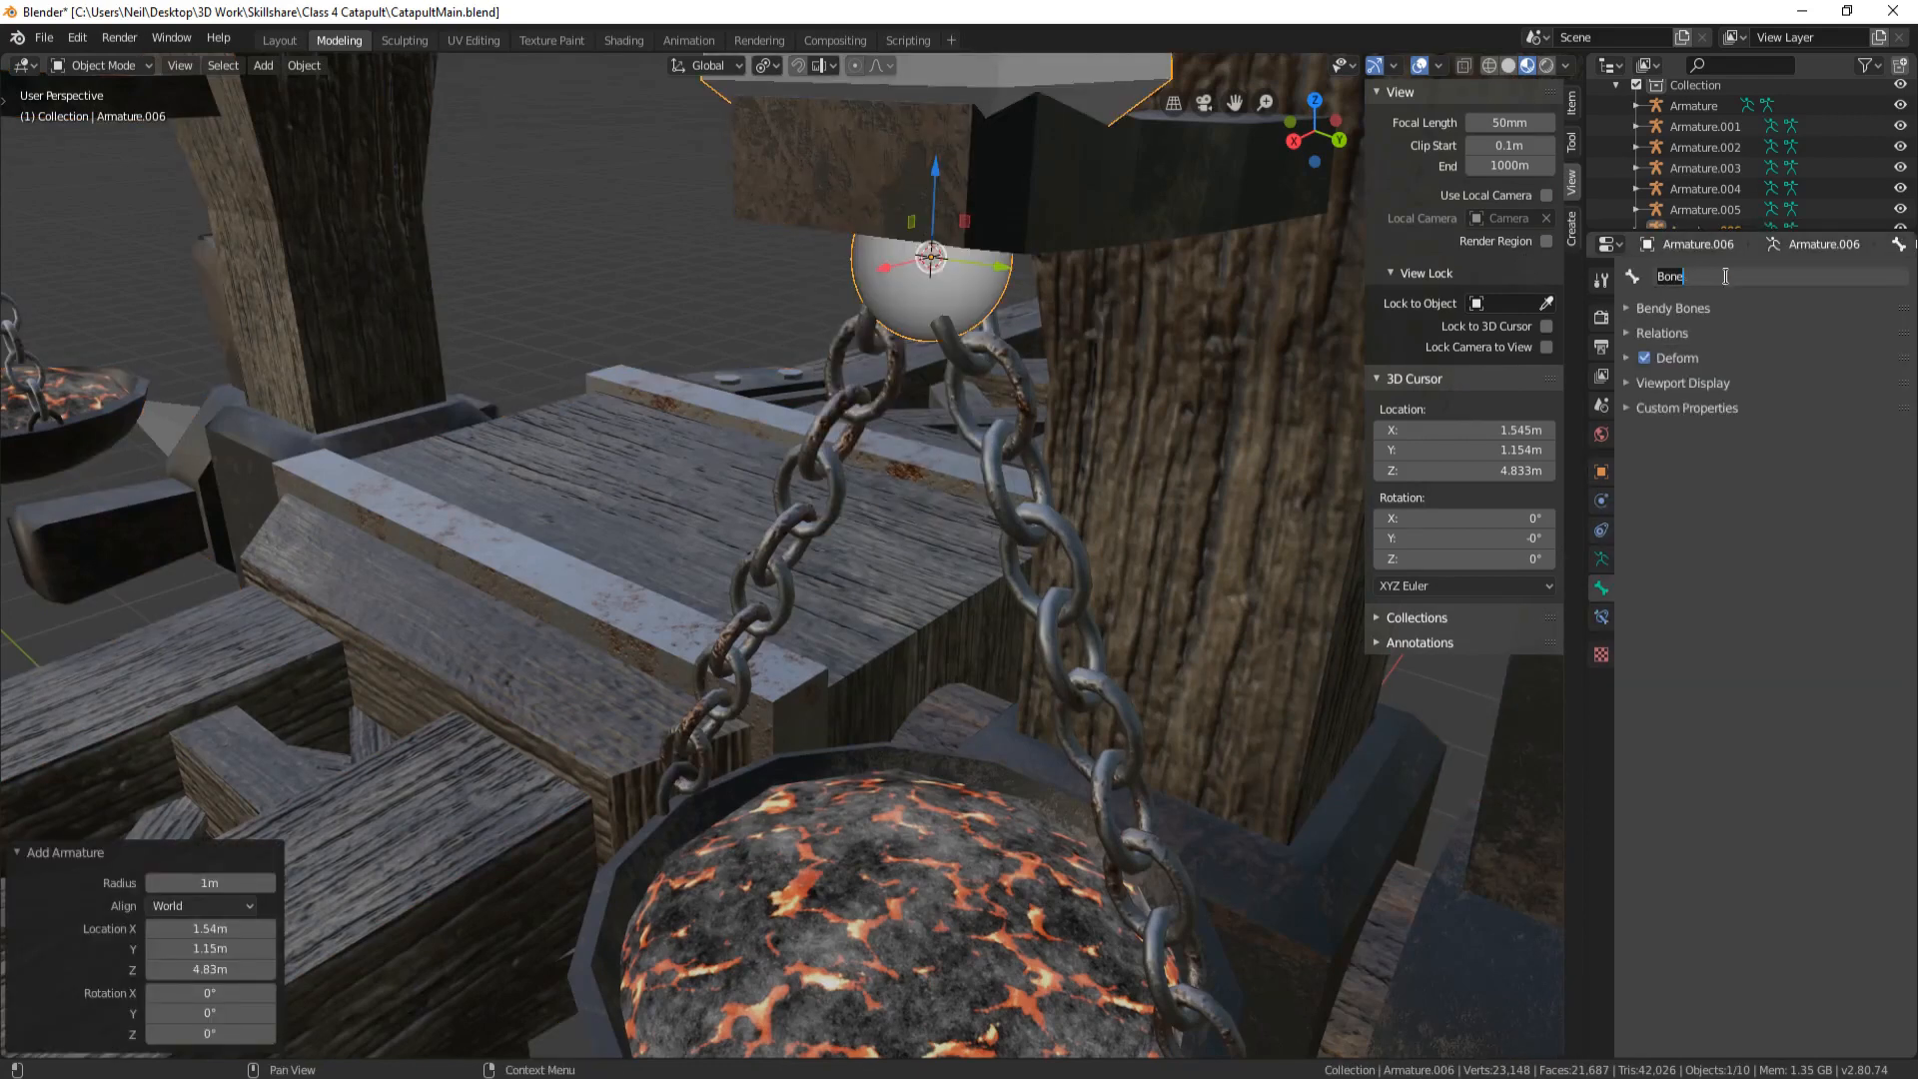
type("Right Light")
key("Return")
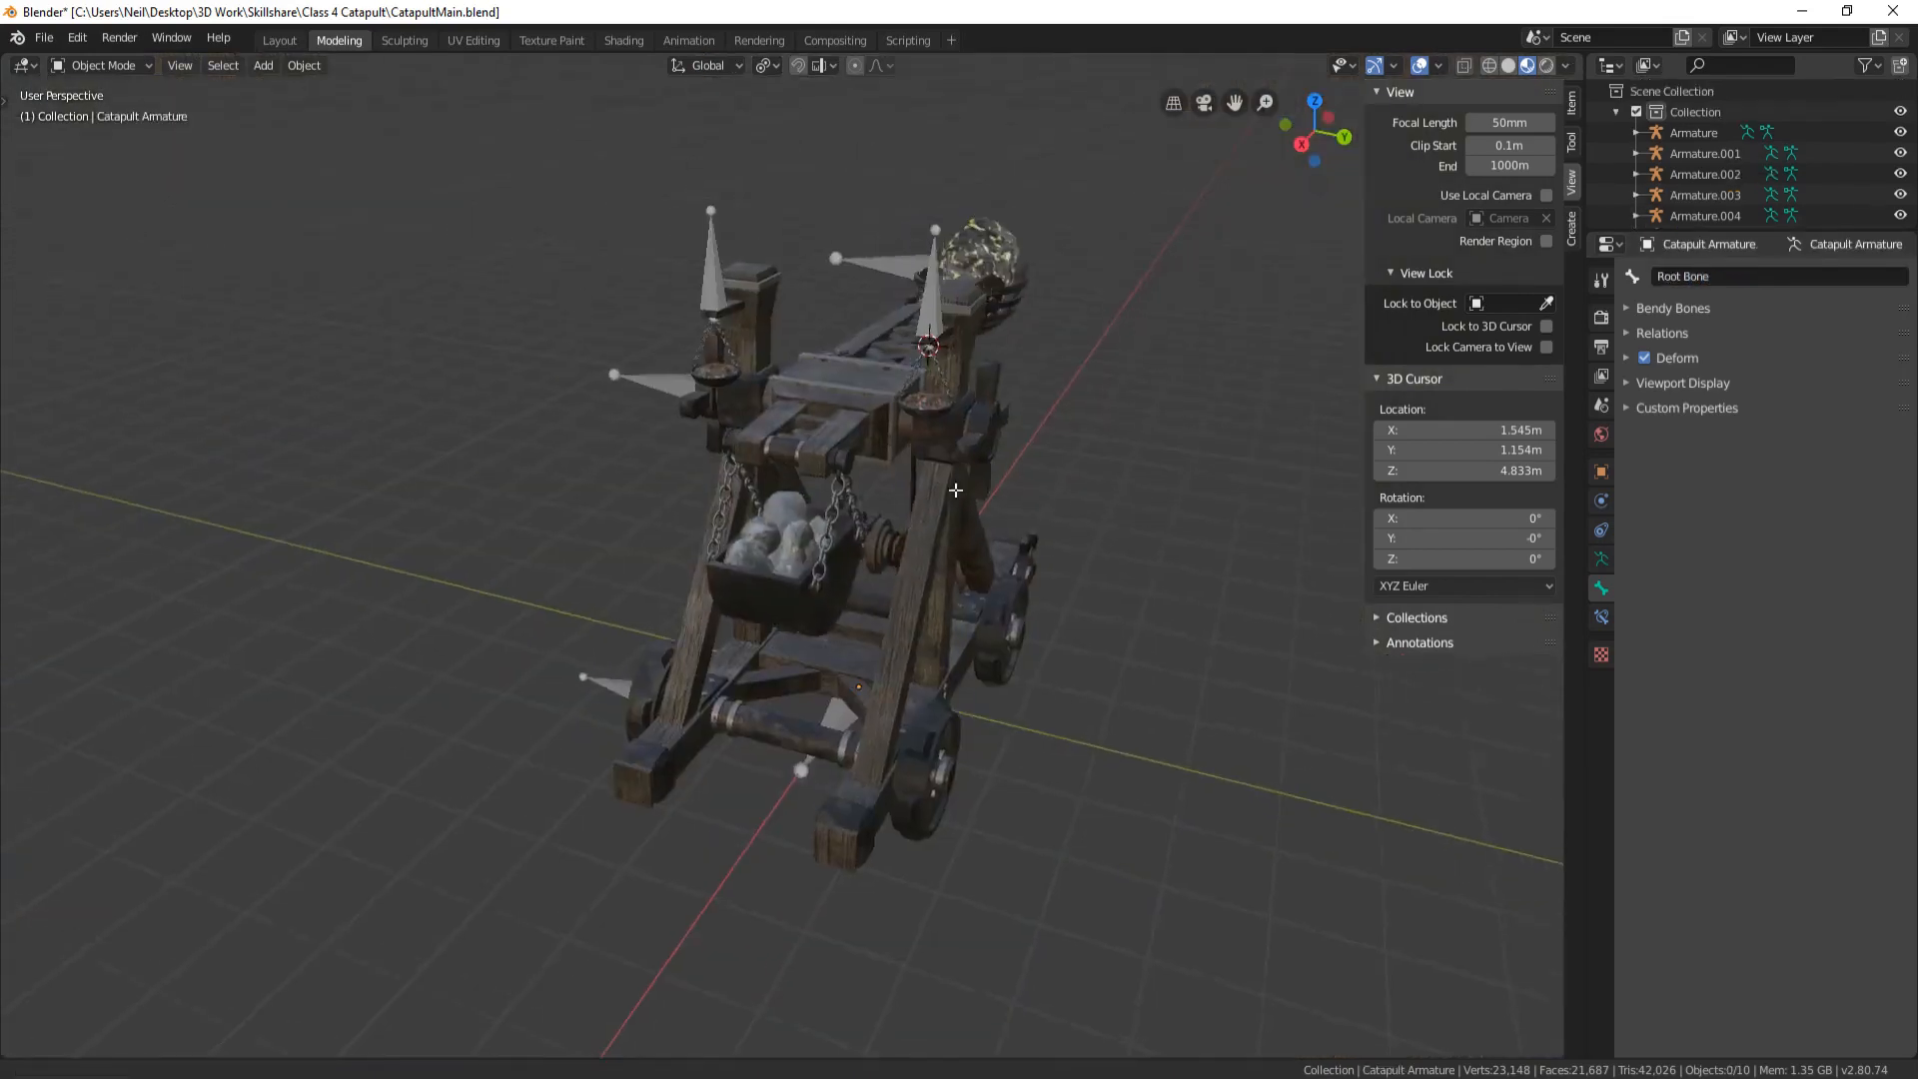
Check the bone names by selecting the two fire basket bones and the boulder's bone in turn
middle_click_drag(879, 419, 891, 357)
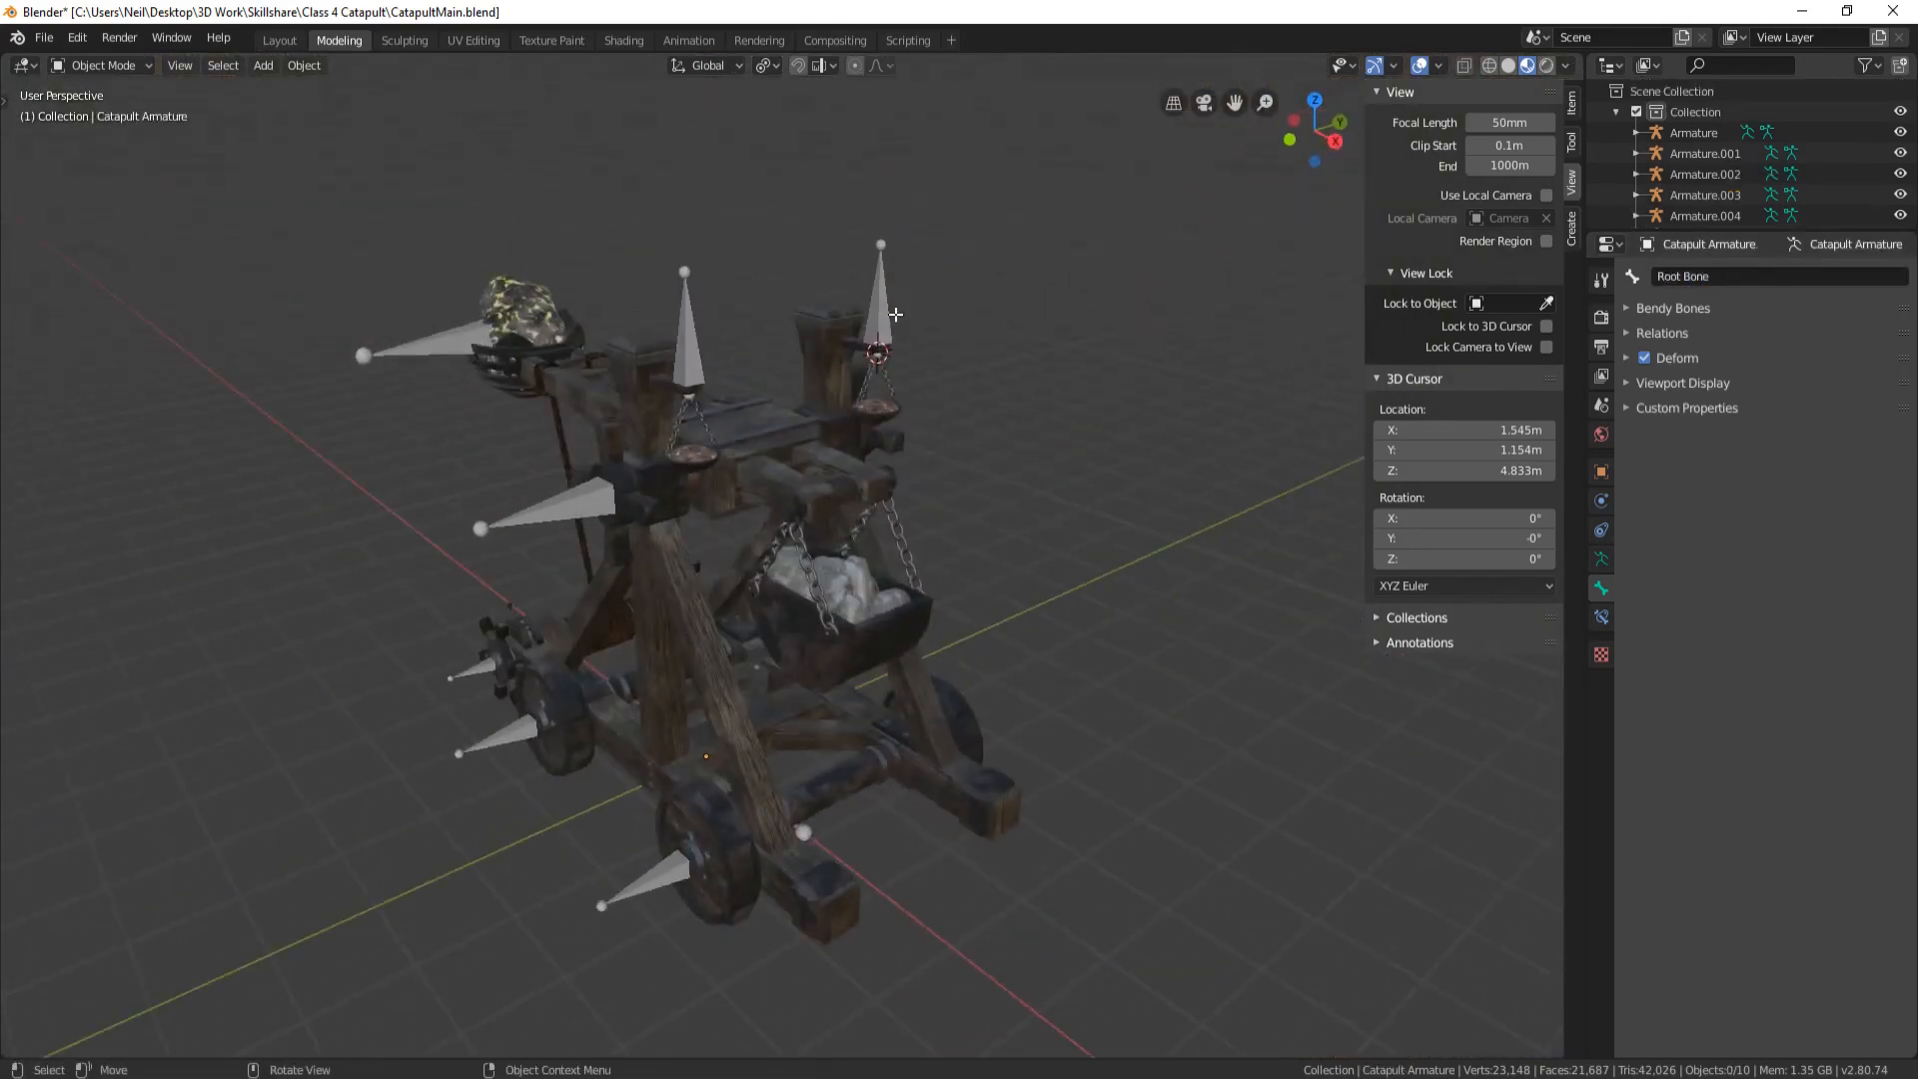
left_click(885, 307)
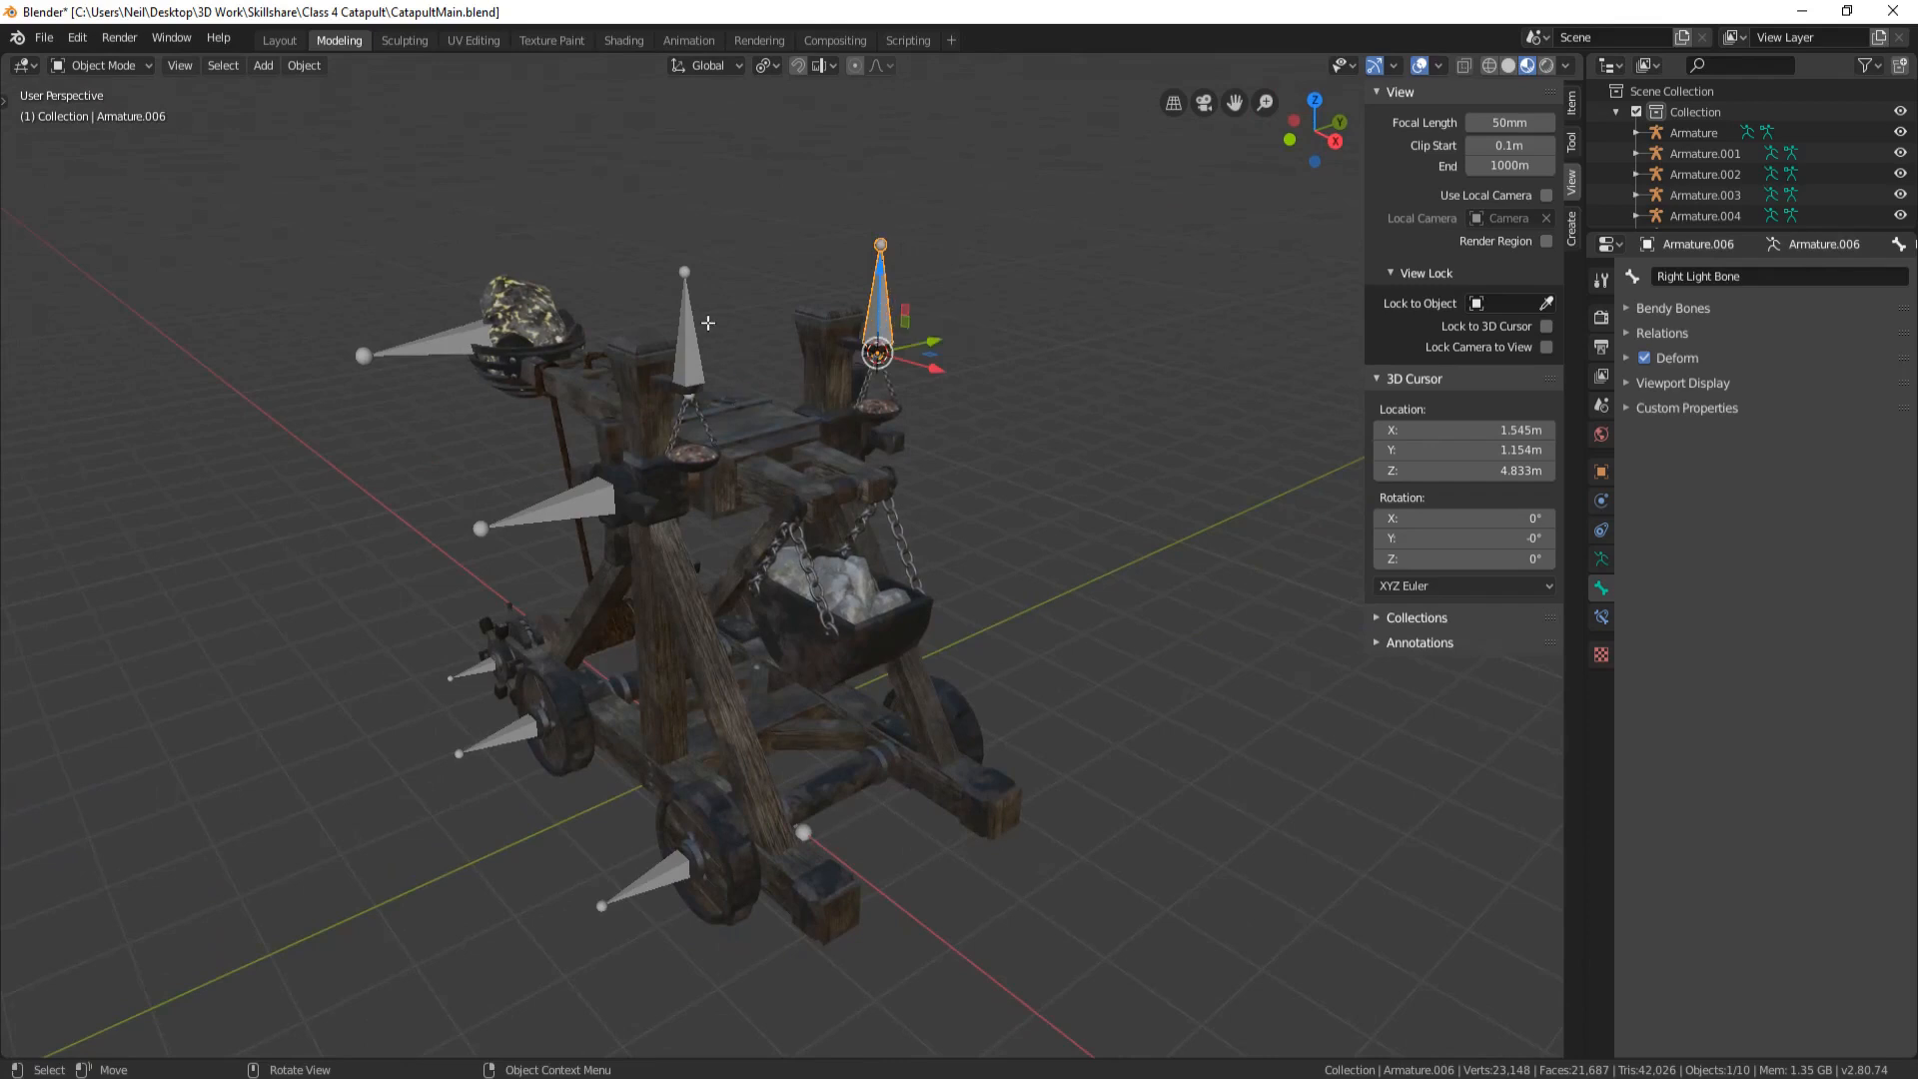
left_click(693, 349)
middle_click_drag(844, 424, 916, 428)
left_click(318, 392)
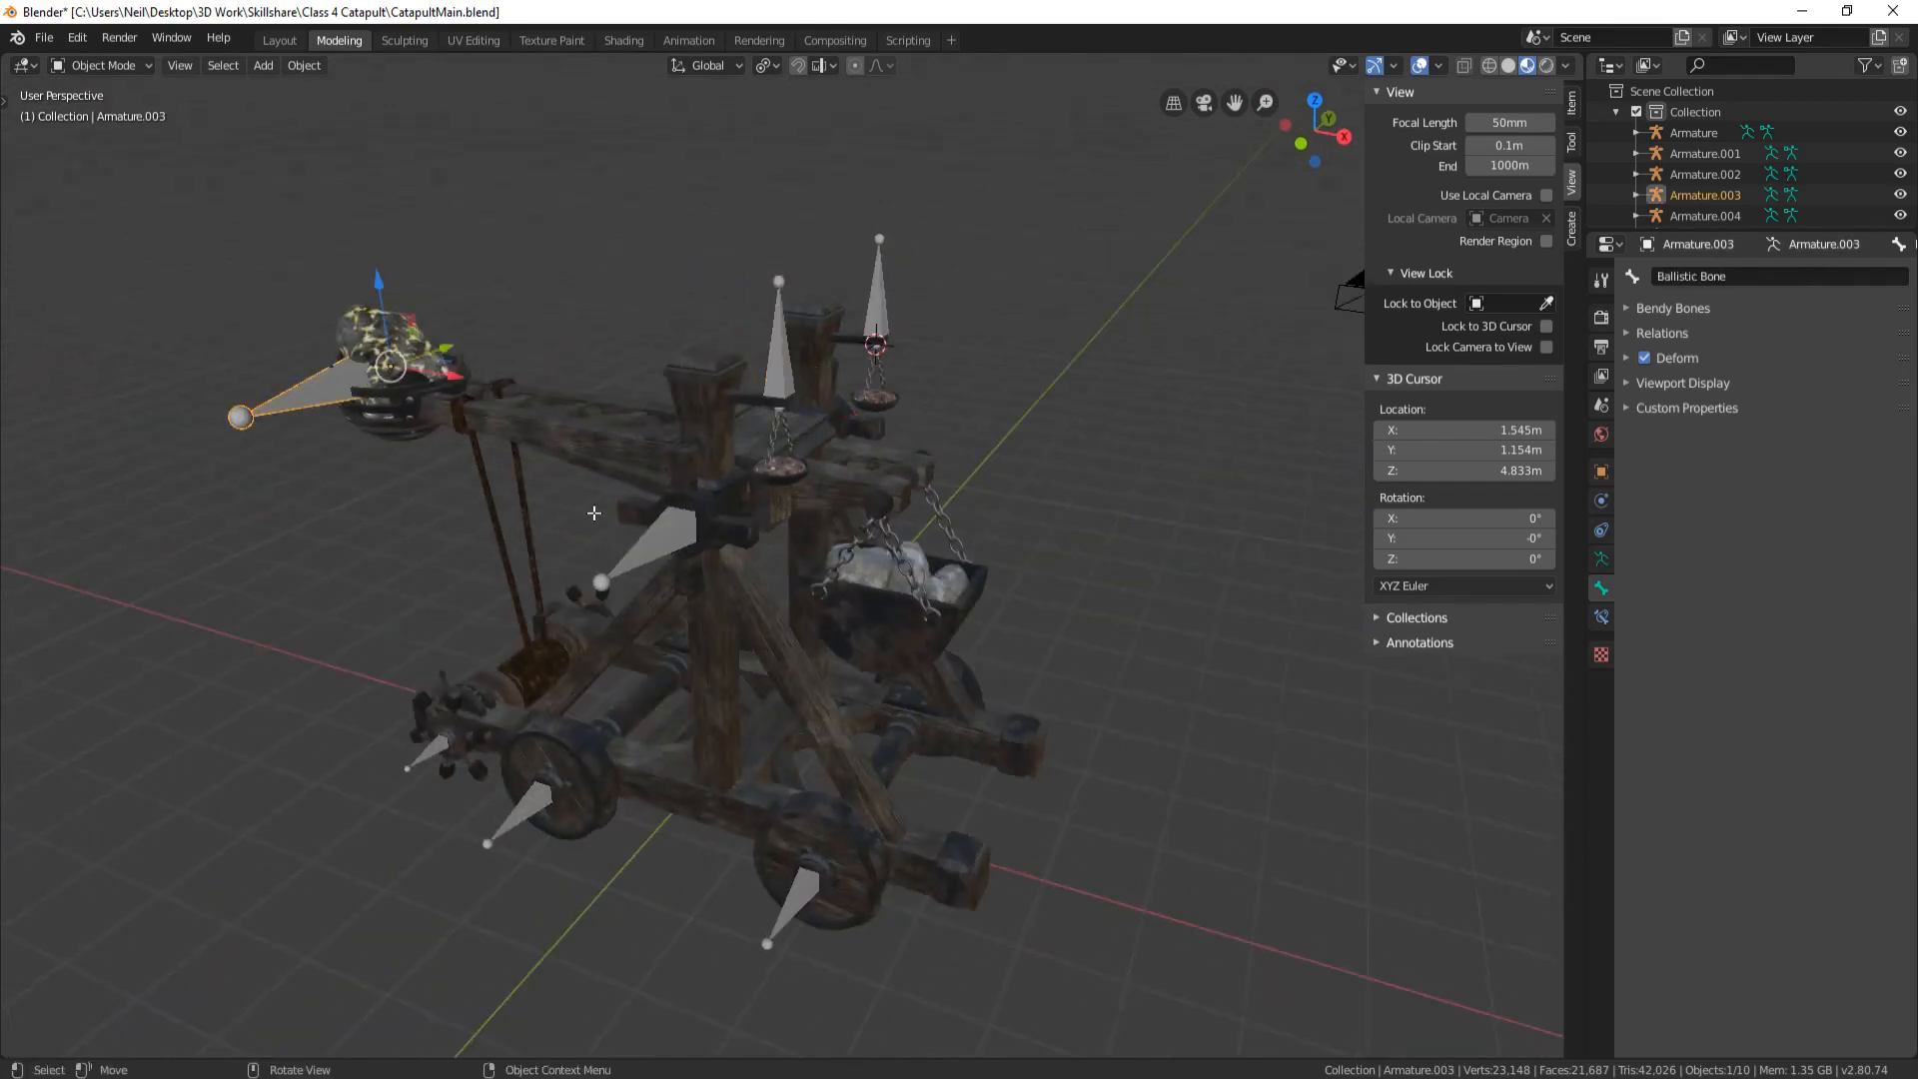
Check the name of the bone at the throwing arm's pivot by selecting it
left_click(649, 539)
middle_click_drag(649, 539, 859, 580)
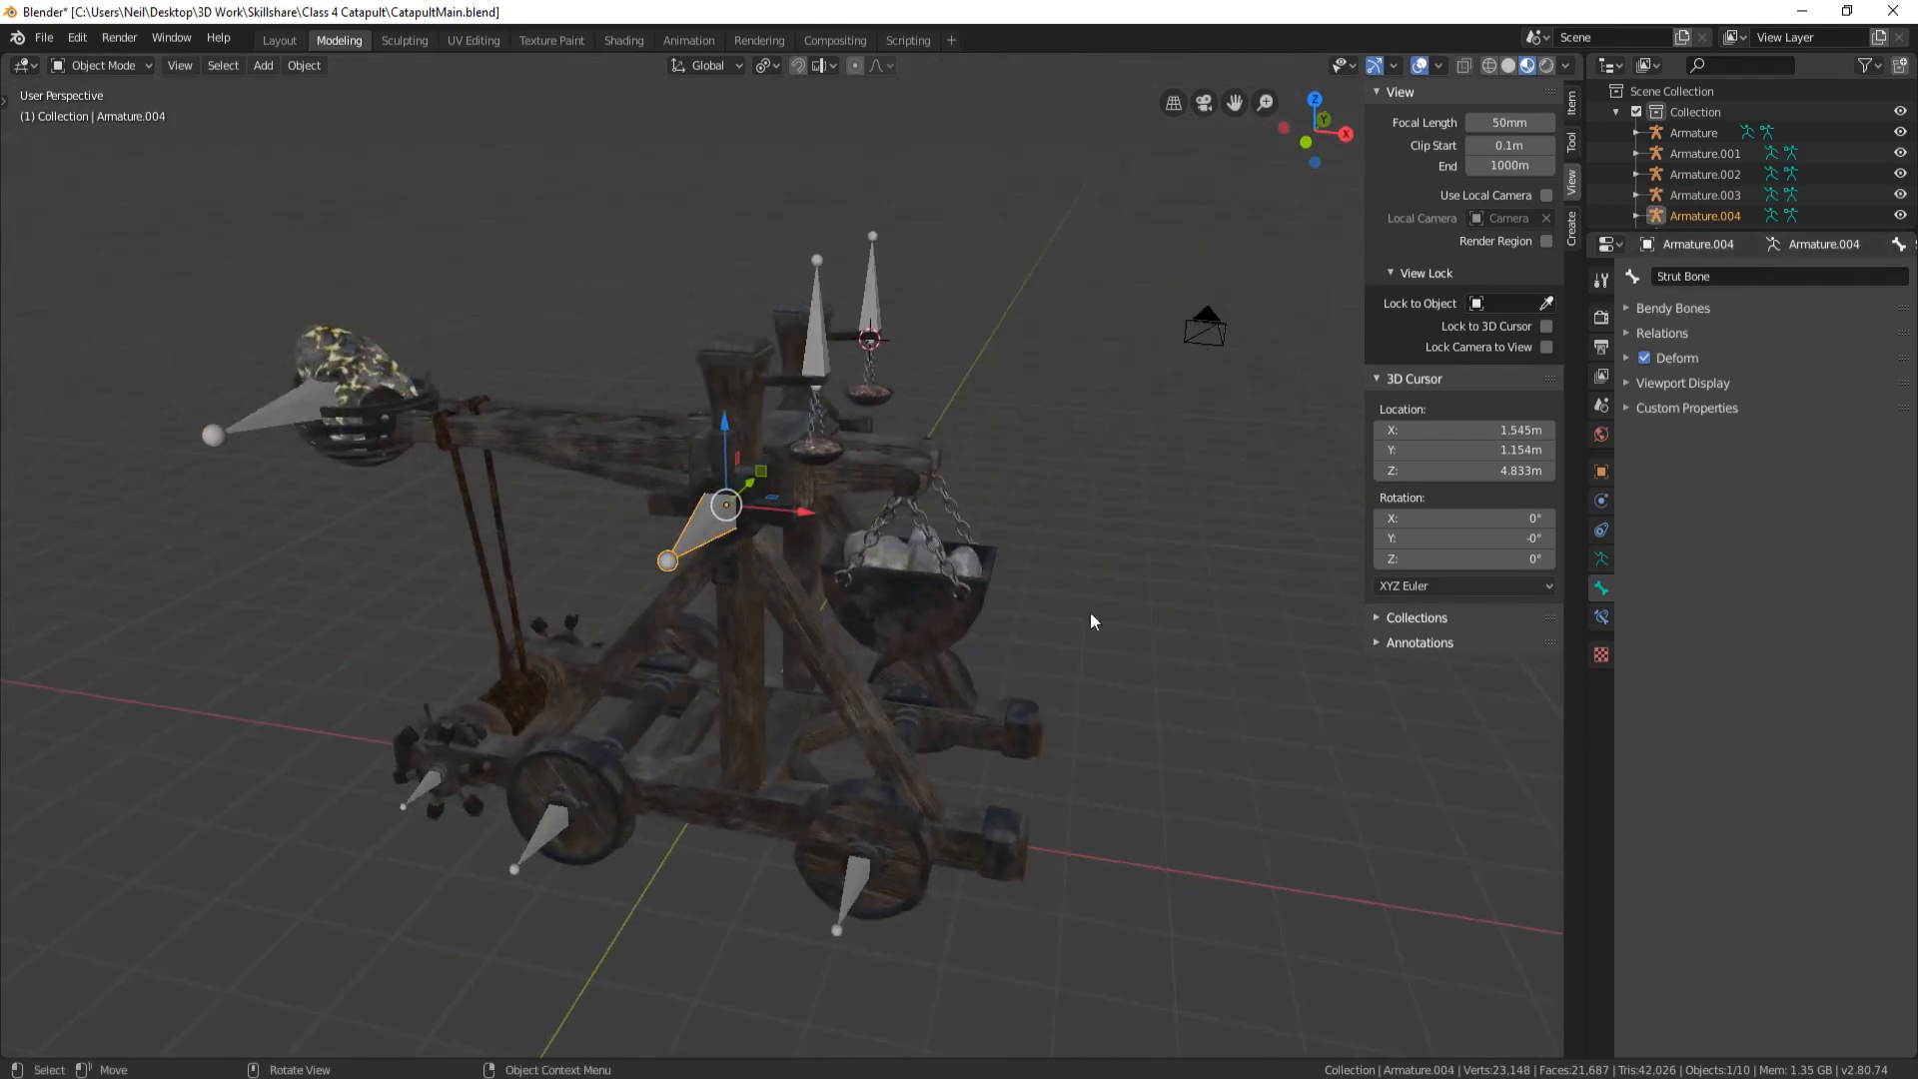
middle_click_drag(1093, 621, 977, 506)
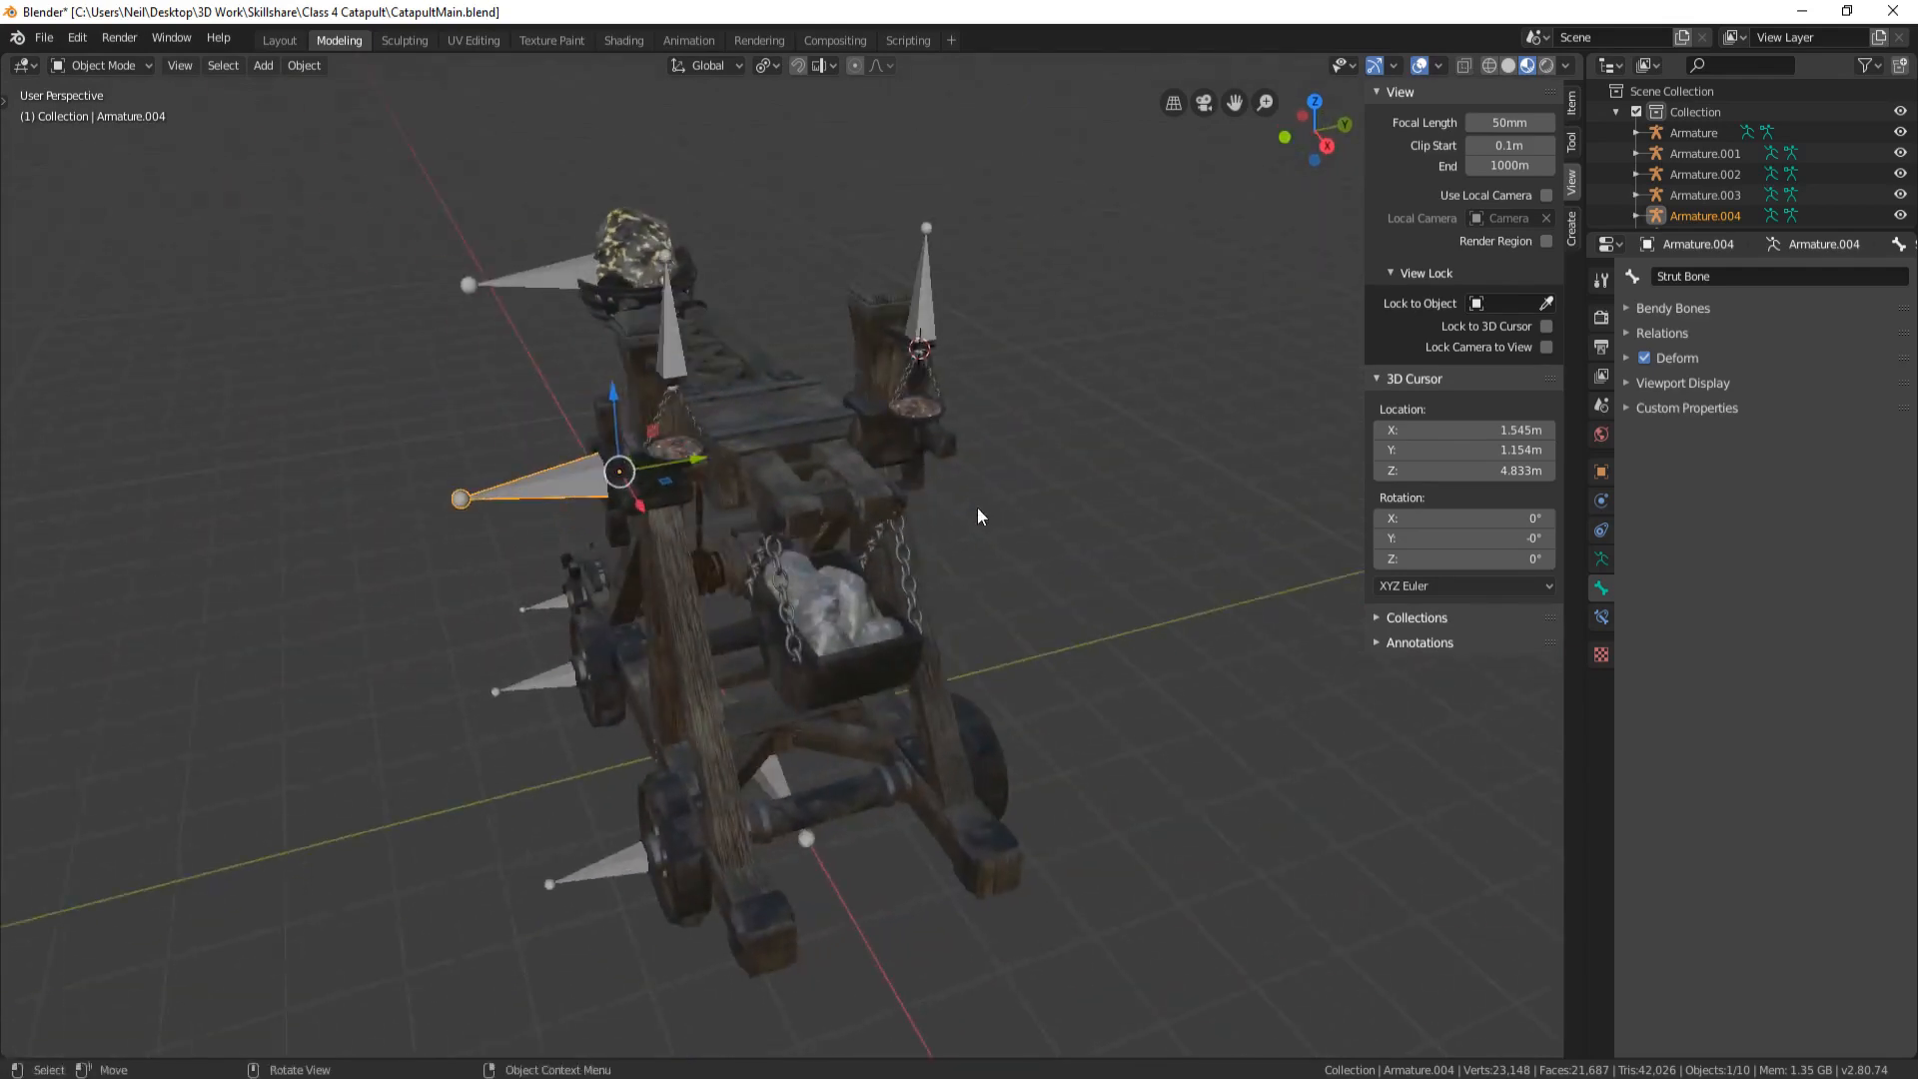
In Catapult Main's Edit Mode, select the counterweight's linked axle, snap the 3D cursor to it and return to Object Mode
scroll(977, 506, "up", 6)
left_click(959, 424)
key("Tab")
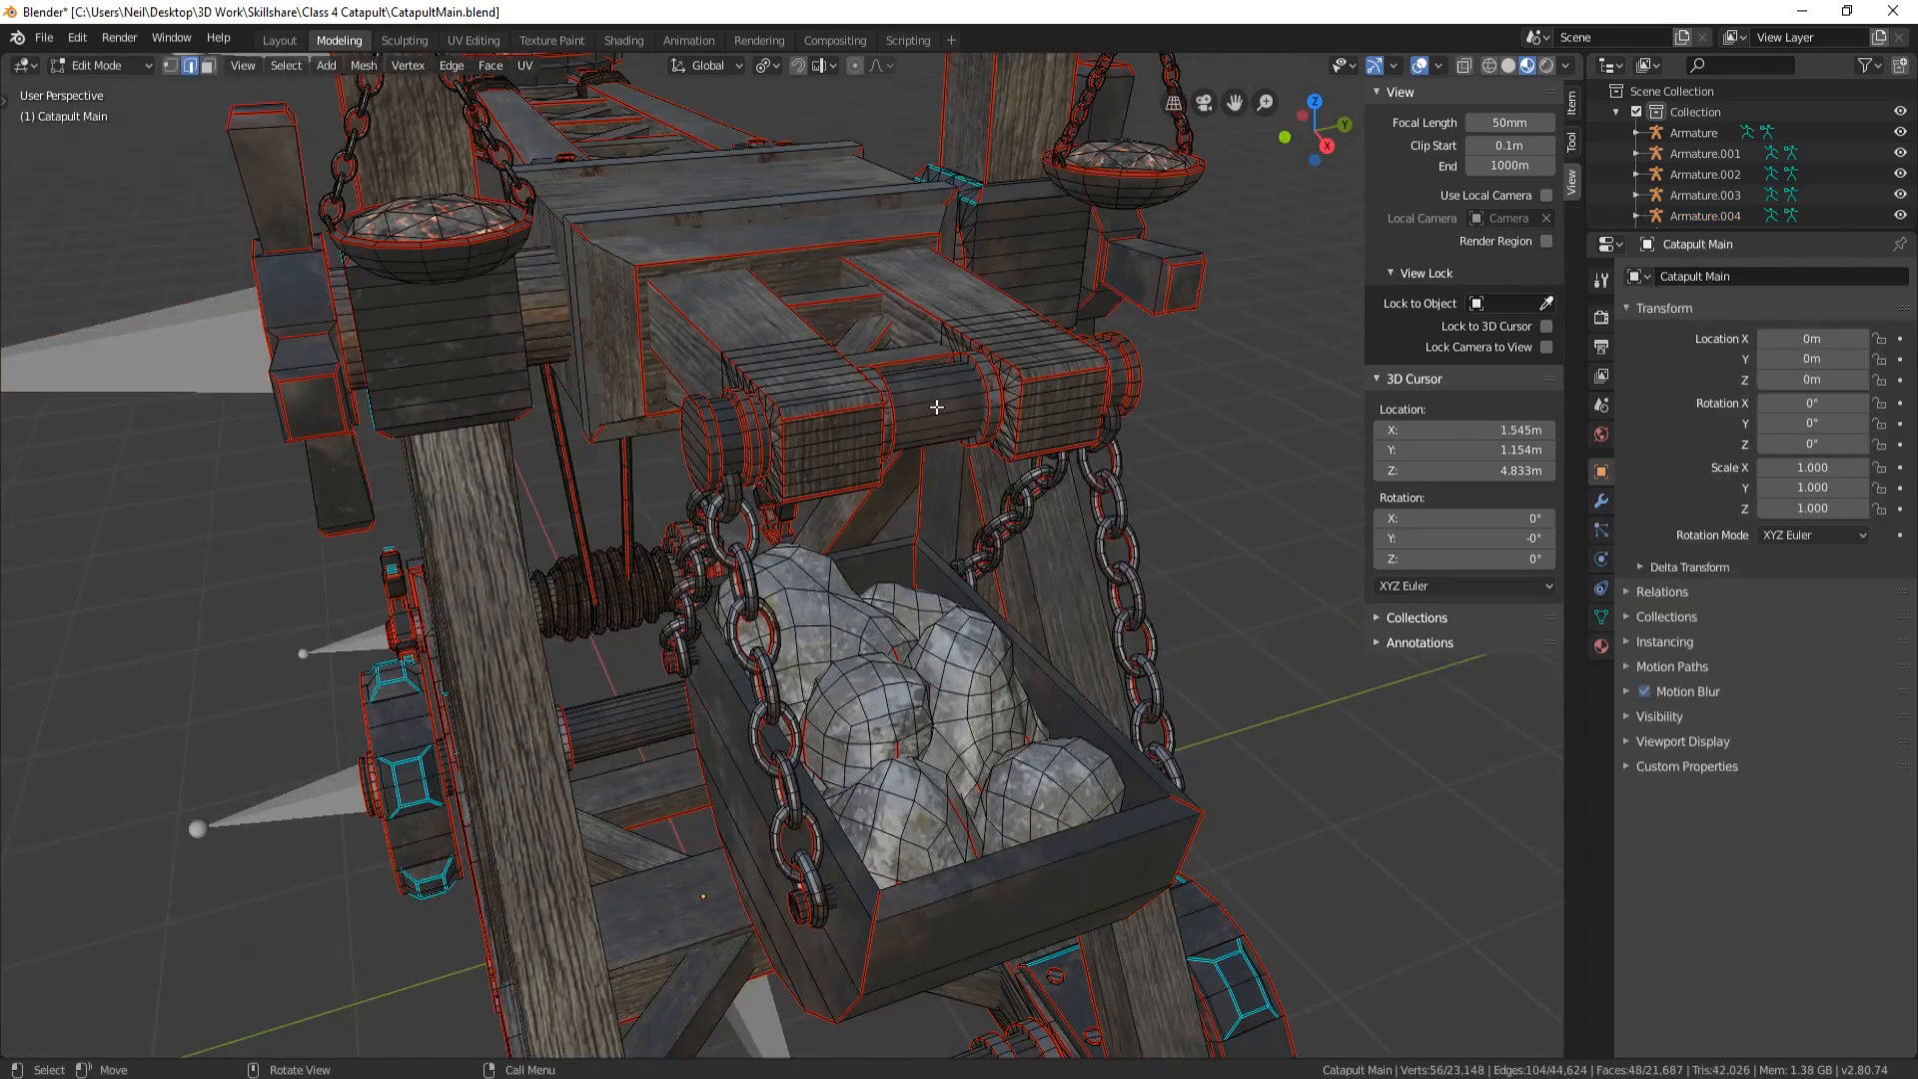
key("l")
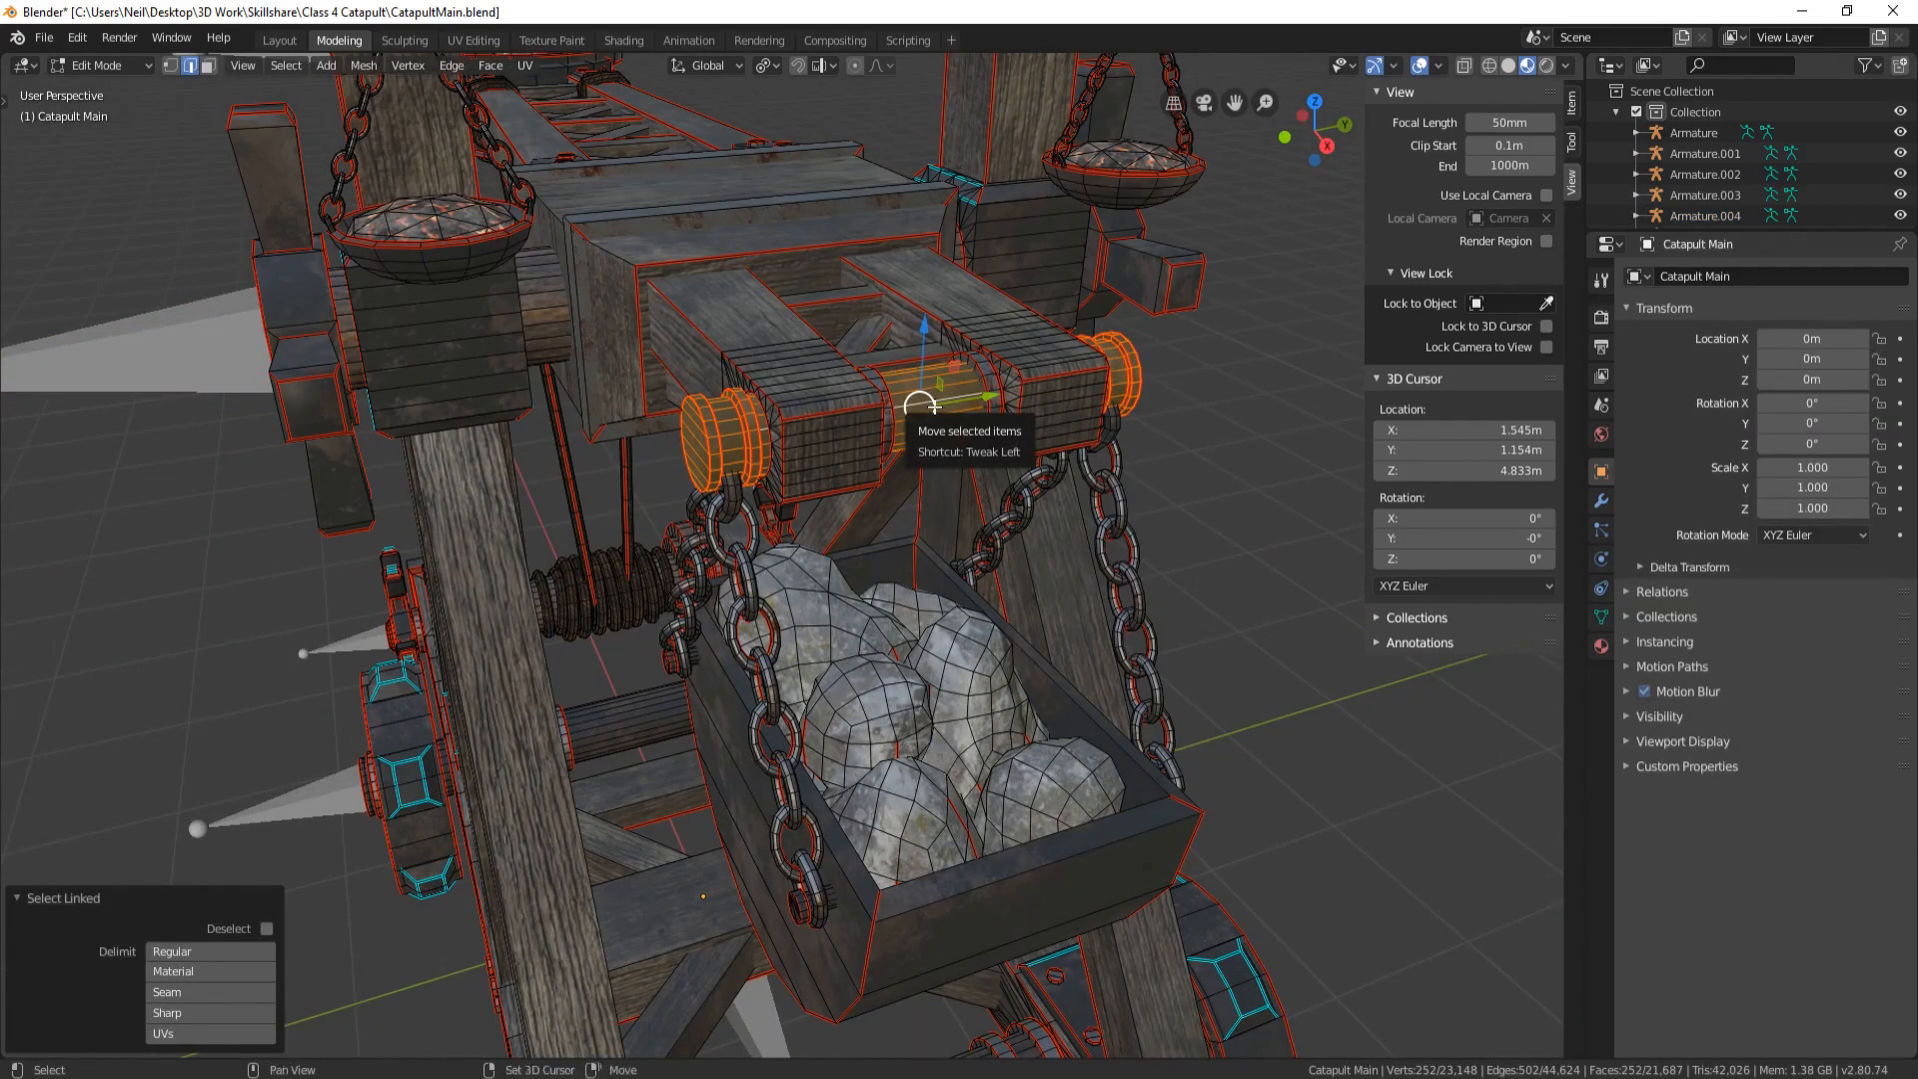
key("shift+s")
left_click(950, 518)
middle_click_drag(950, 519, 769, 430)
key("Tab")
Add an armature at the counterweight axle's center and name its bone "Weight Bone"
key("shift+a")
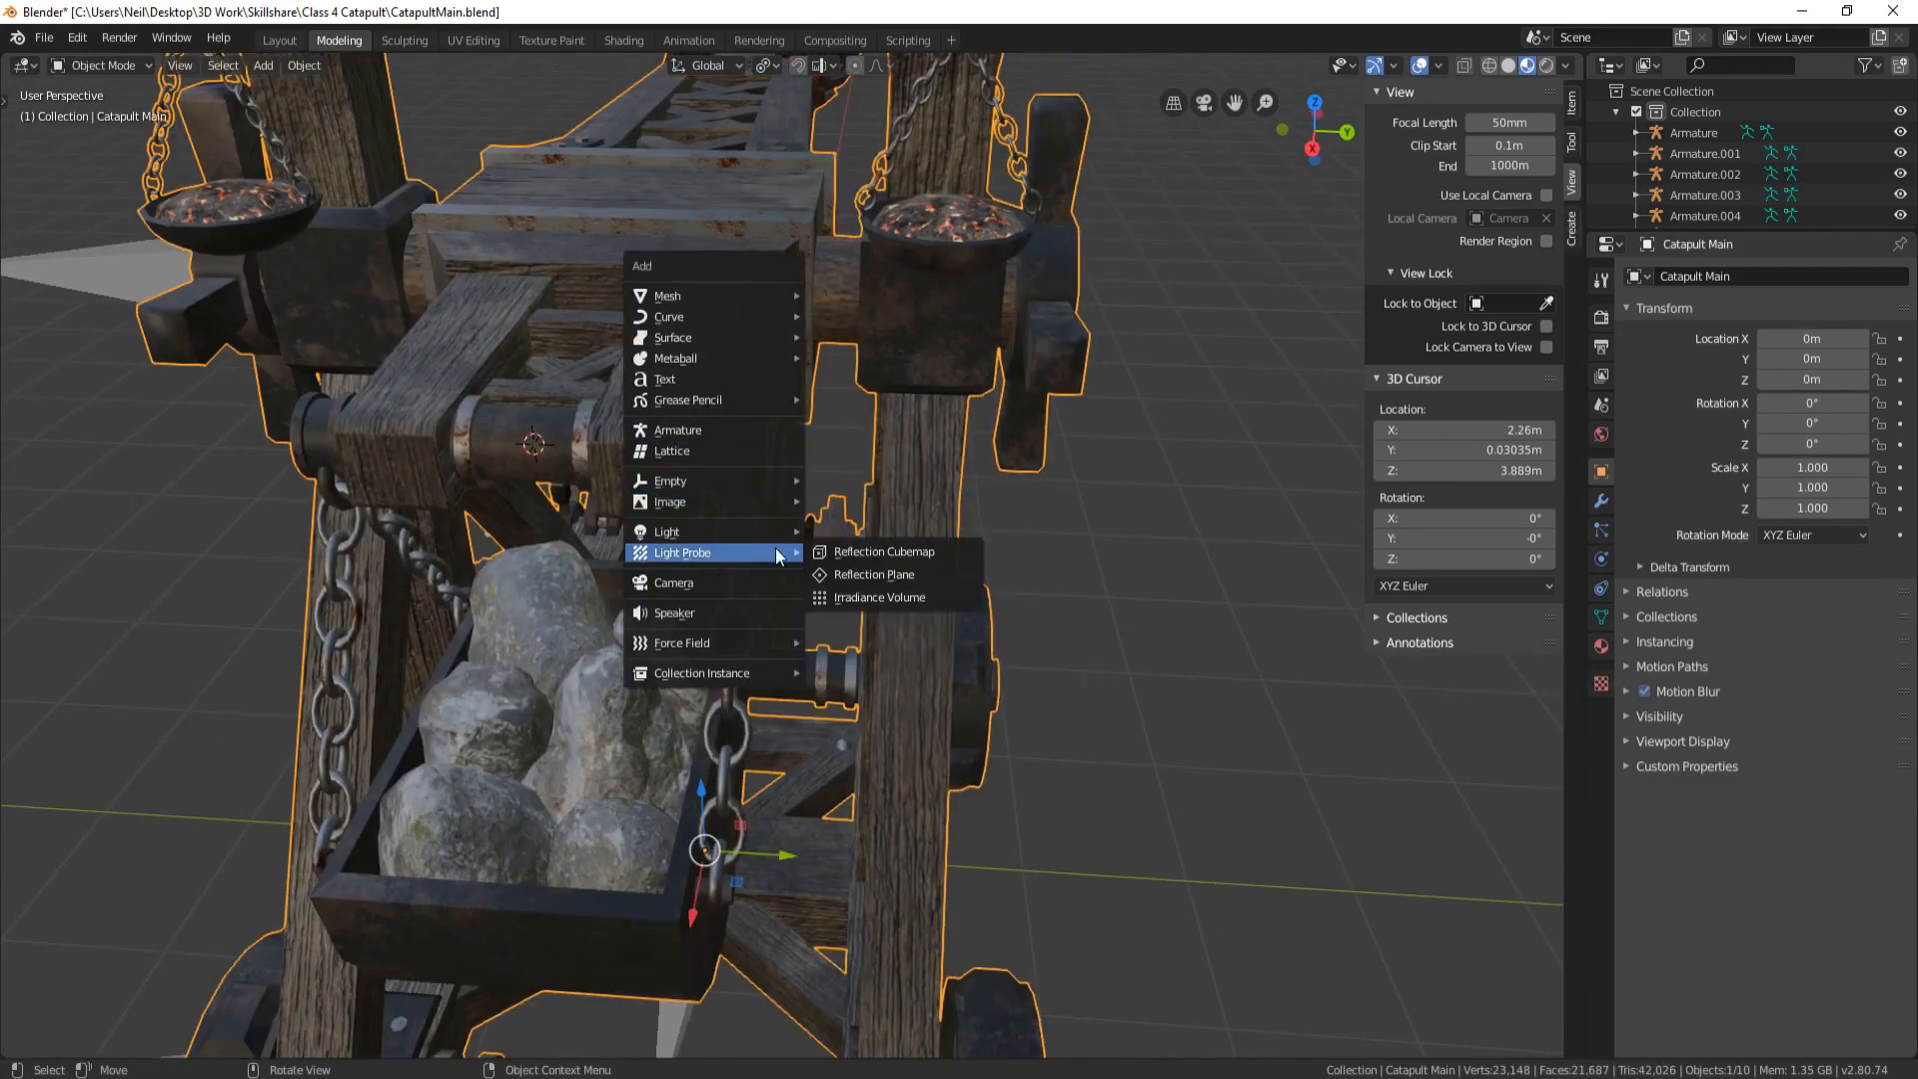
left_click(688, 432)
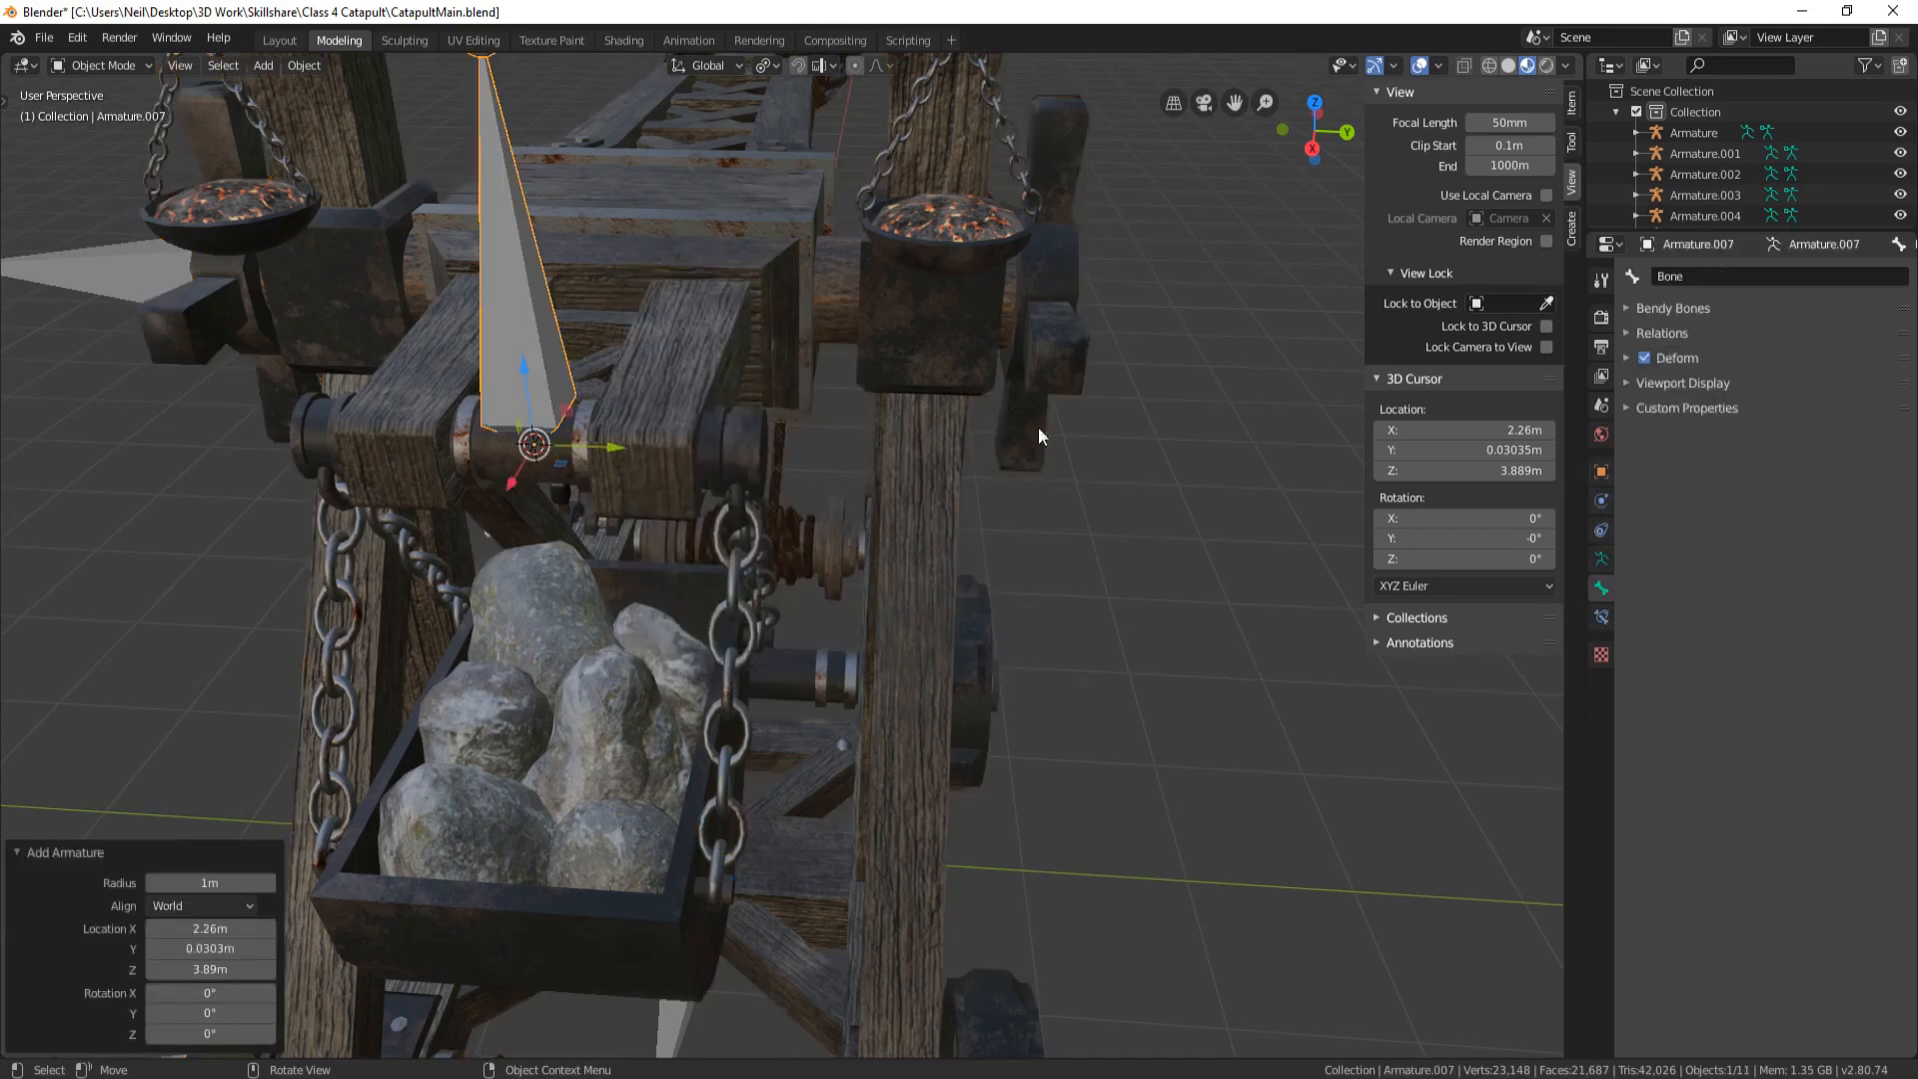
left_click(1704, 271)
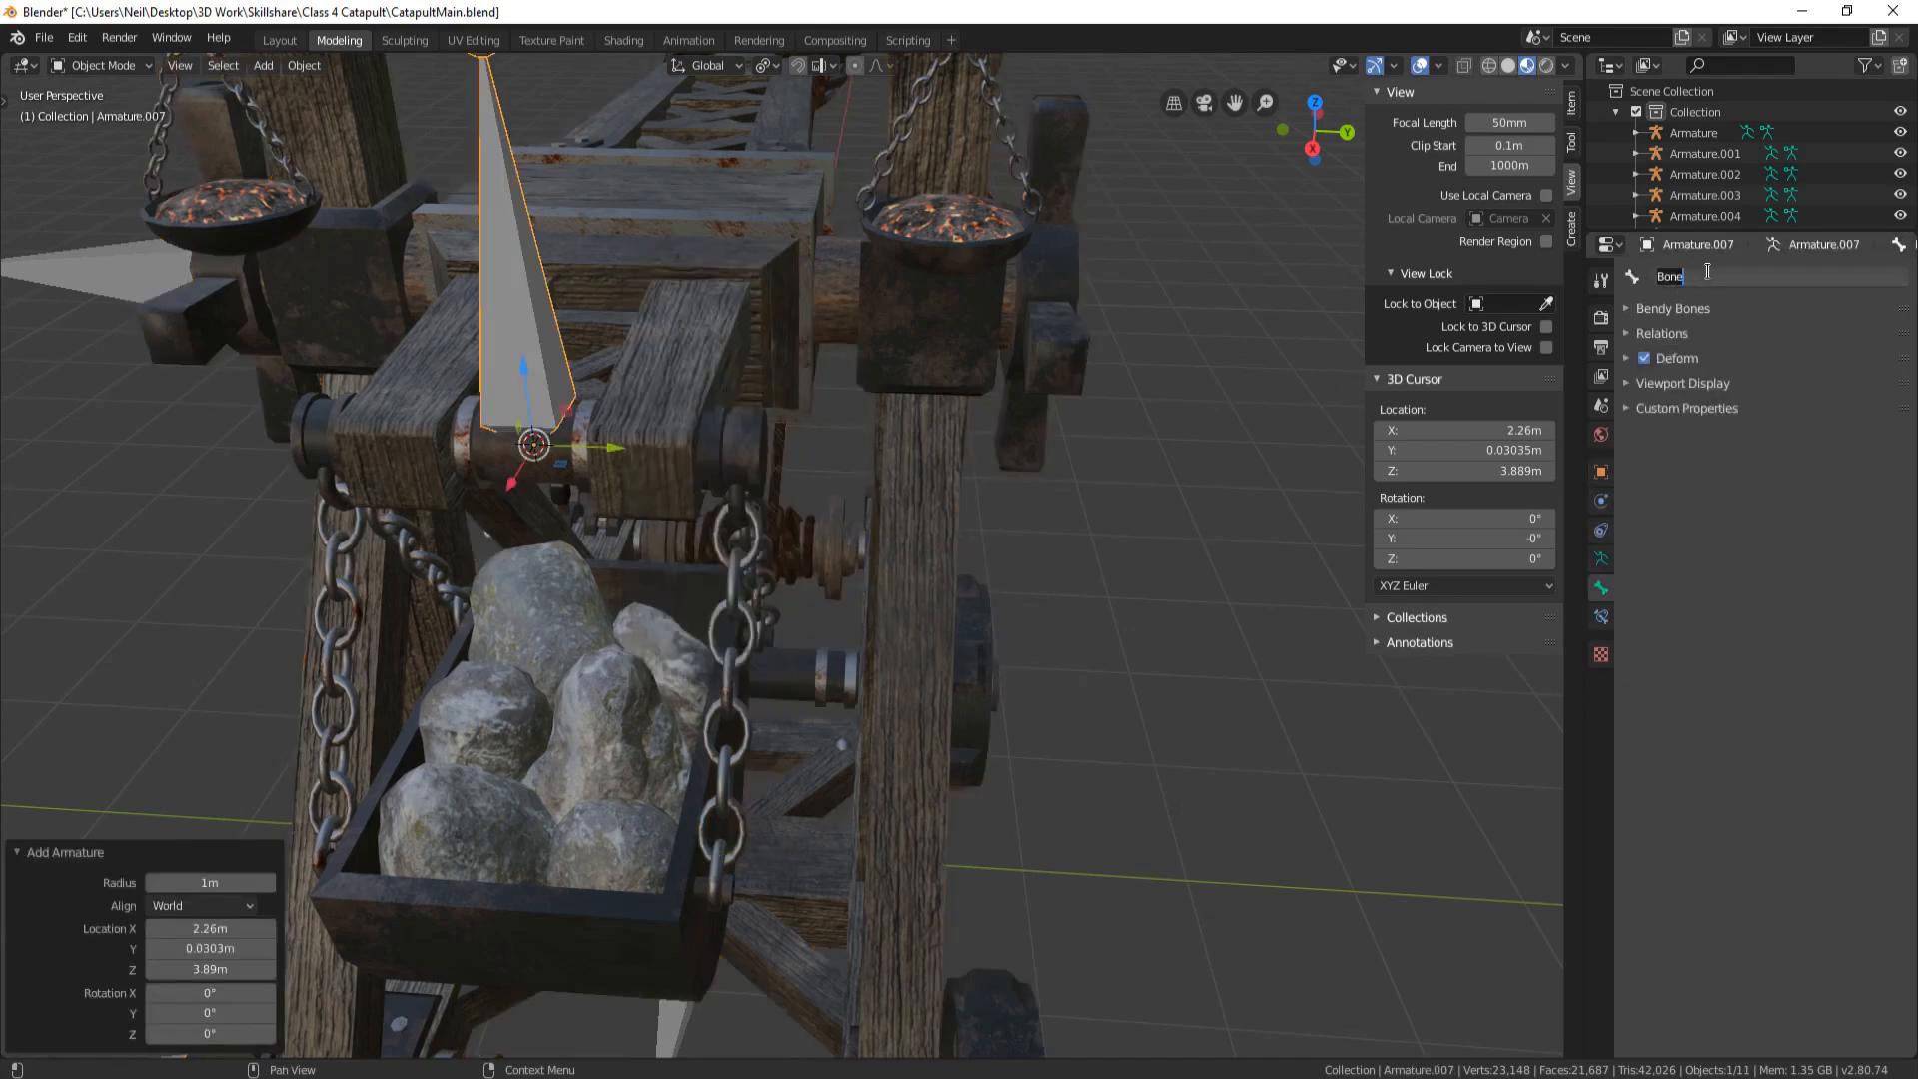
type("Weight")
key("Return")
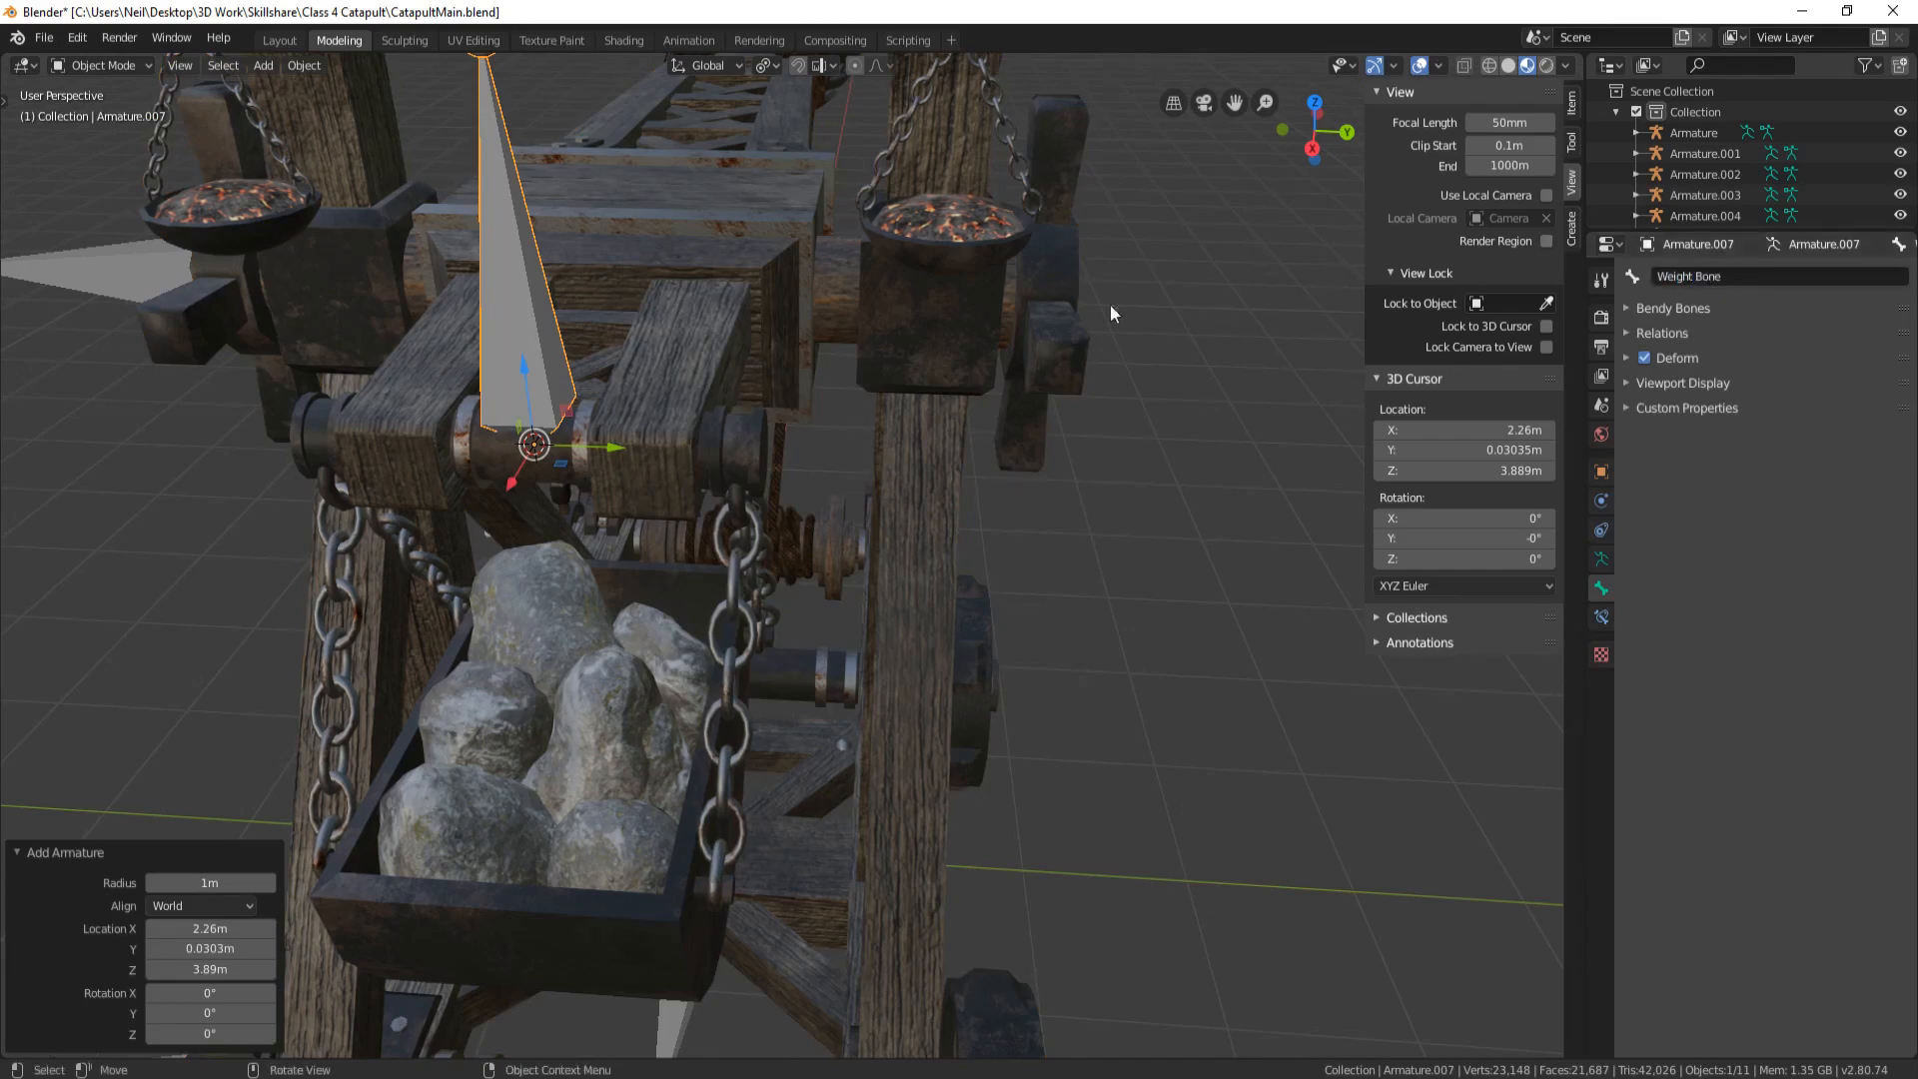
Rotate the Weight Bone armature 90° about the X axis
type("r")
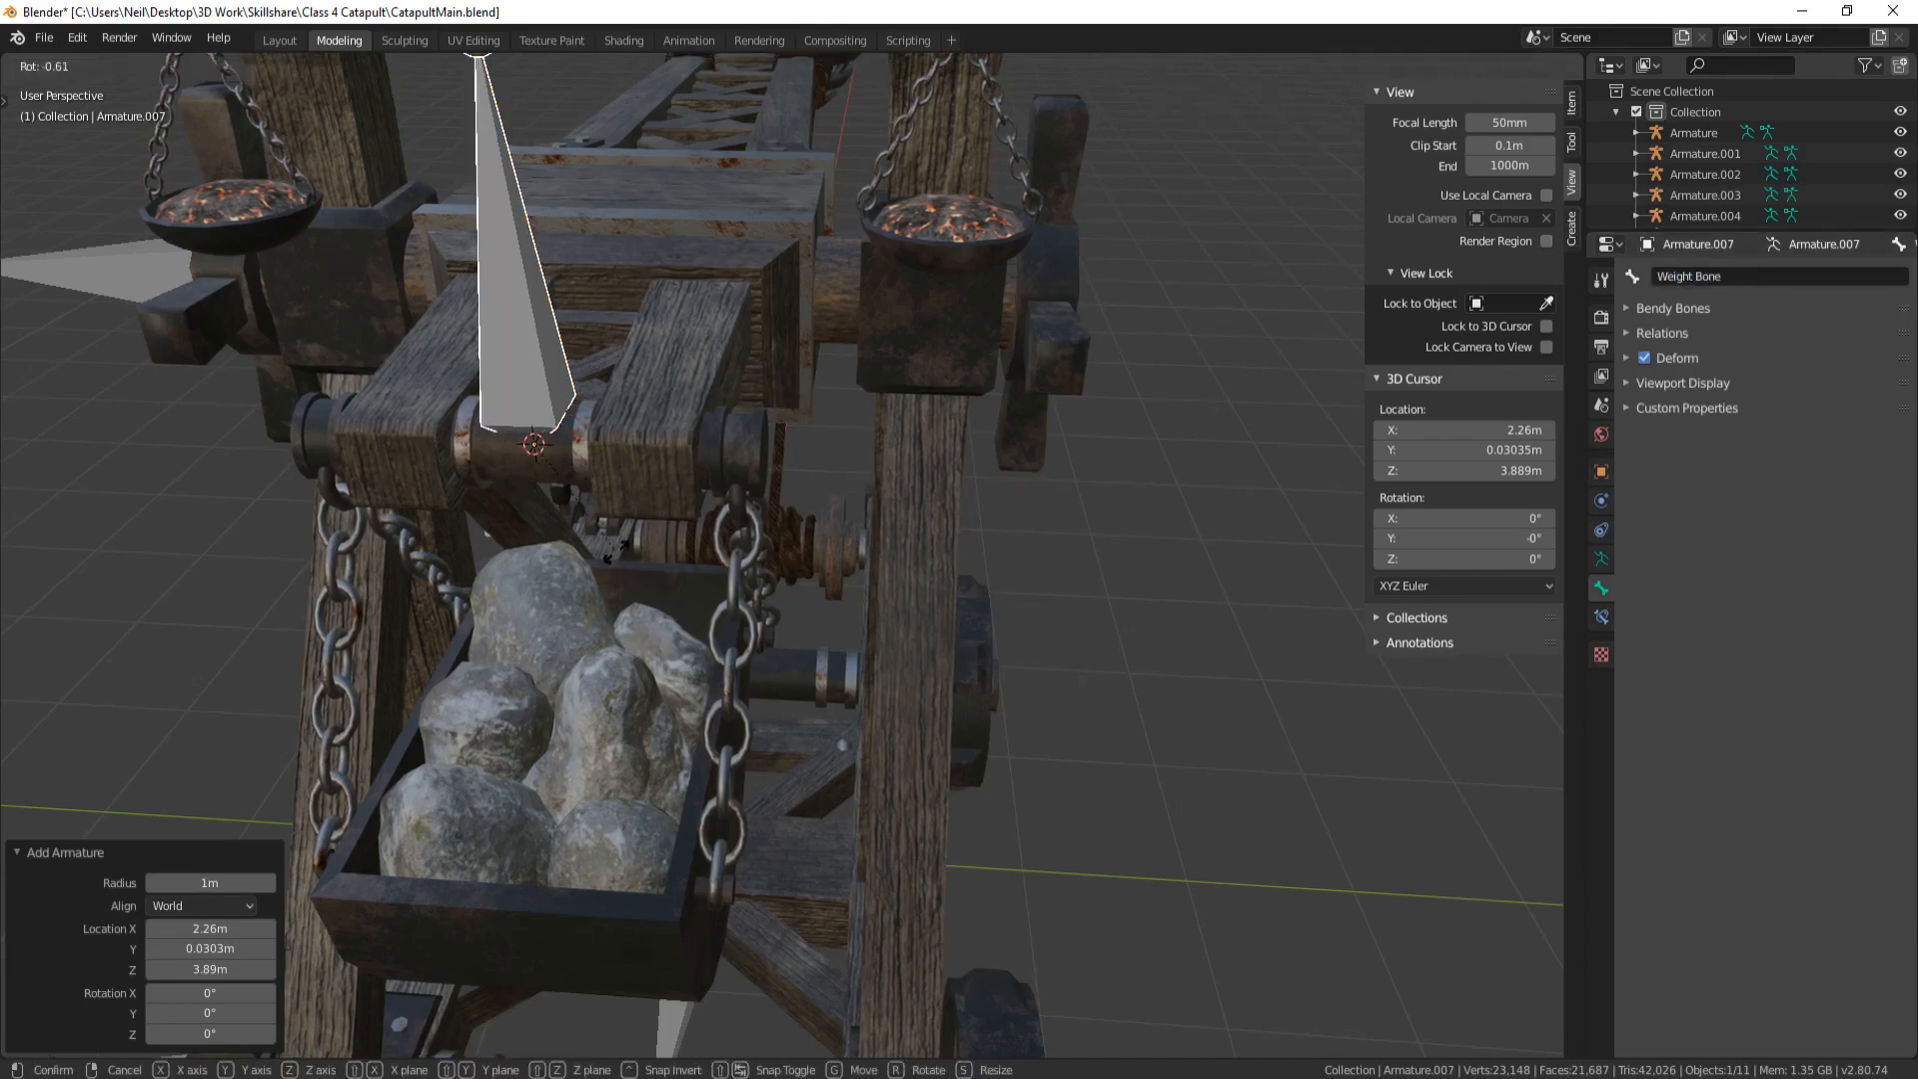
type("x90")
key("Return")
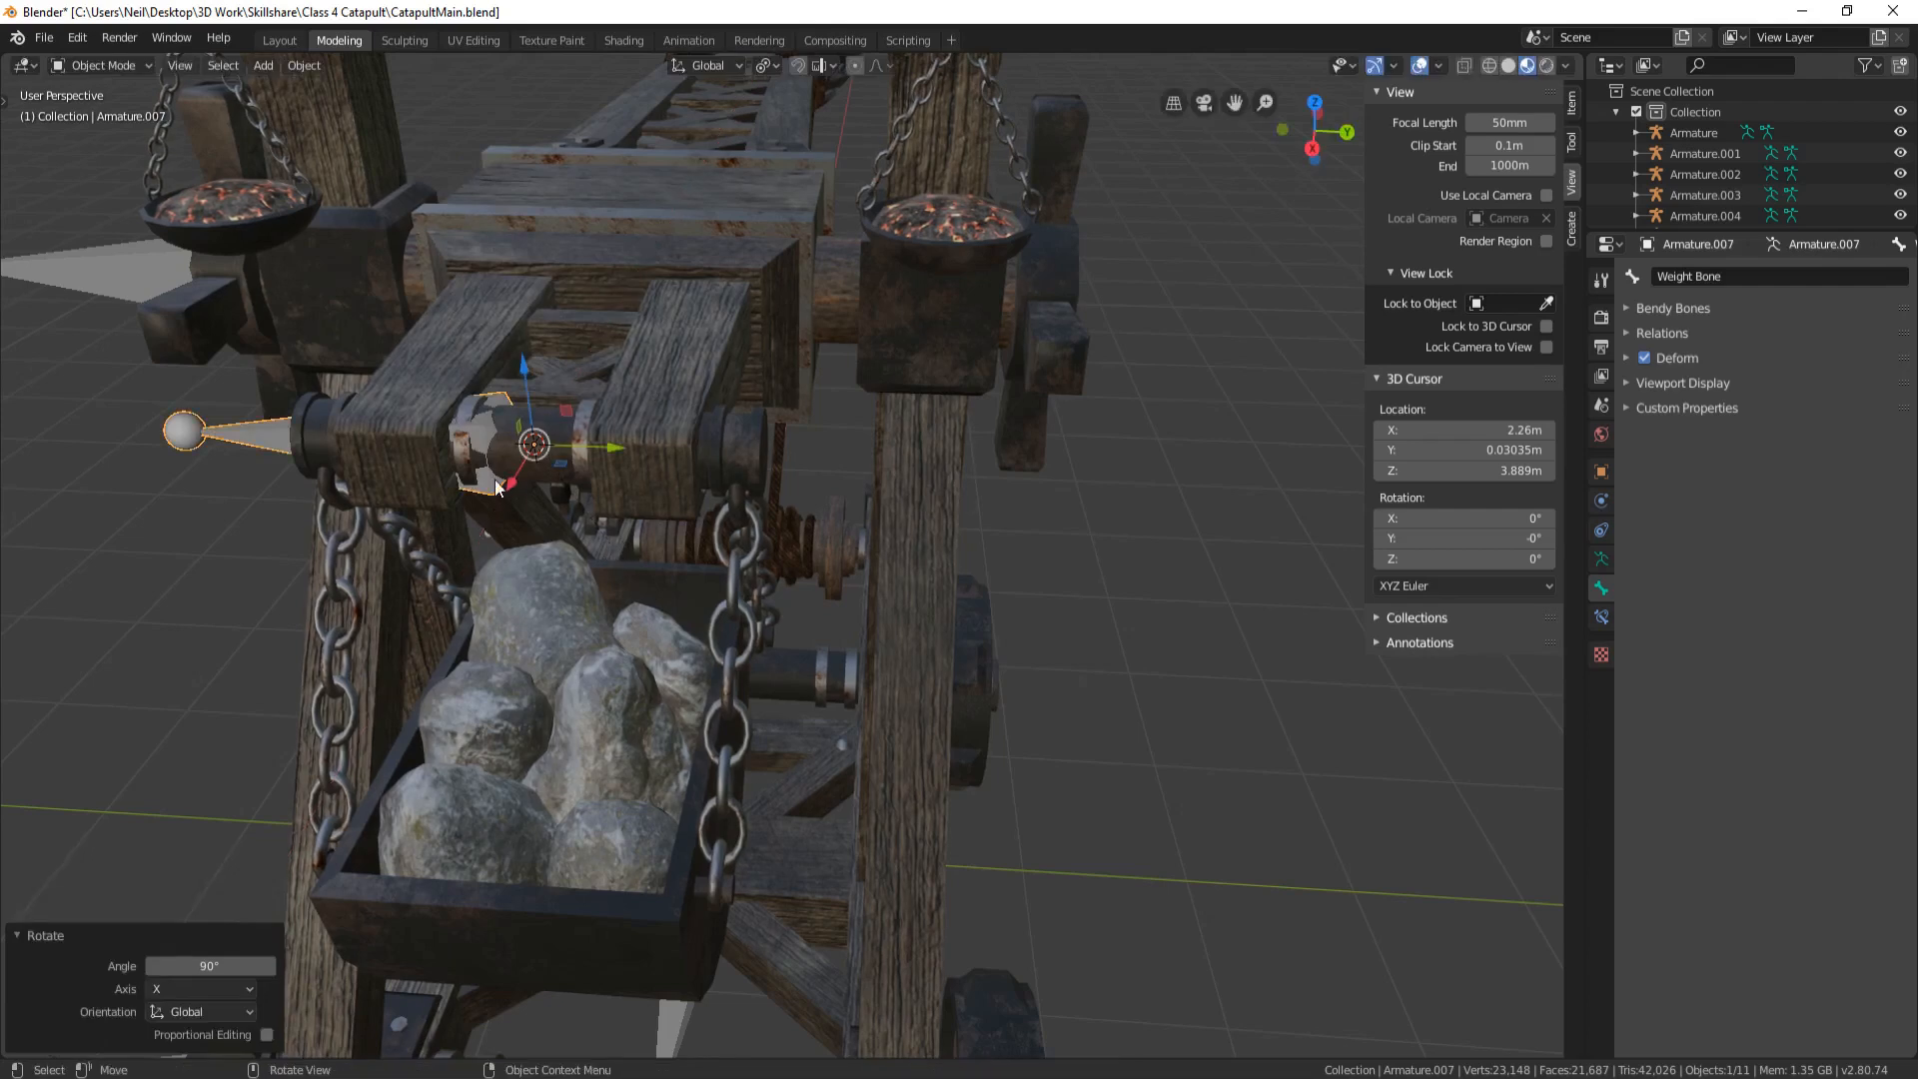
Move the Weight Bone armature about -0.446 m along Y and scale it to about 0.8
left_click_drag(620, 448, 470, 504)
key("s")
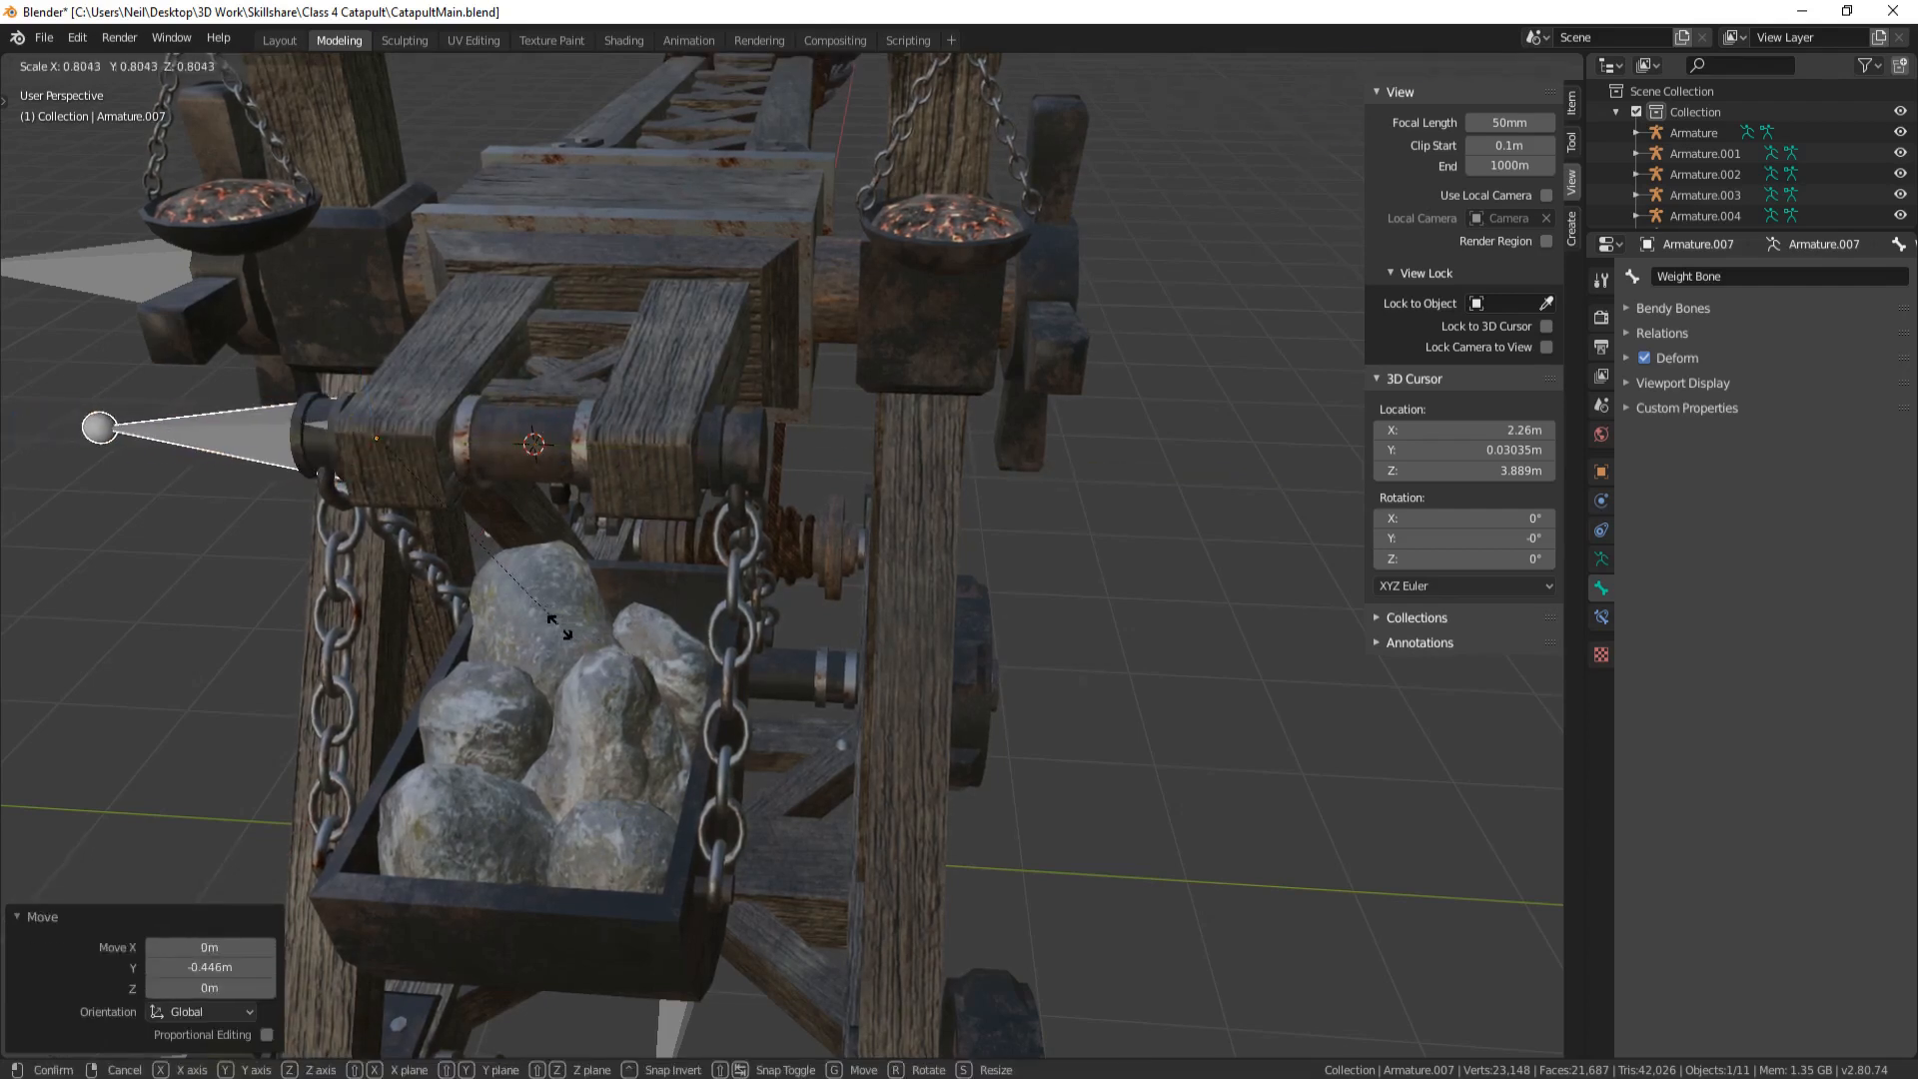
left_click(555, 617)
Select Catapult Main at the ratchet lever beside the rope winch and enter its Edit Mode
scroll(558, 612, "down", 5)
middle_click_drag(561, 602, 815, 578)
middle_click_drag(716, 506, 671, 632)
scroll(671, 632, "up", 6)
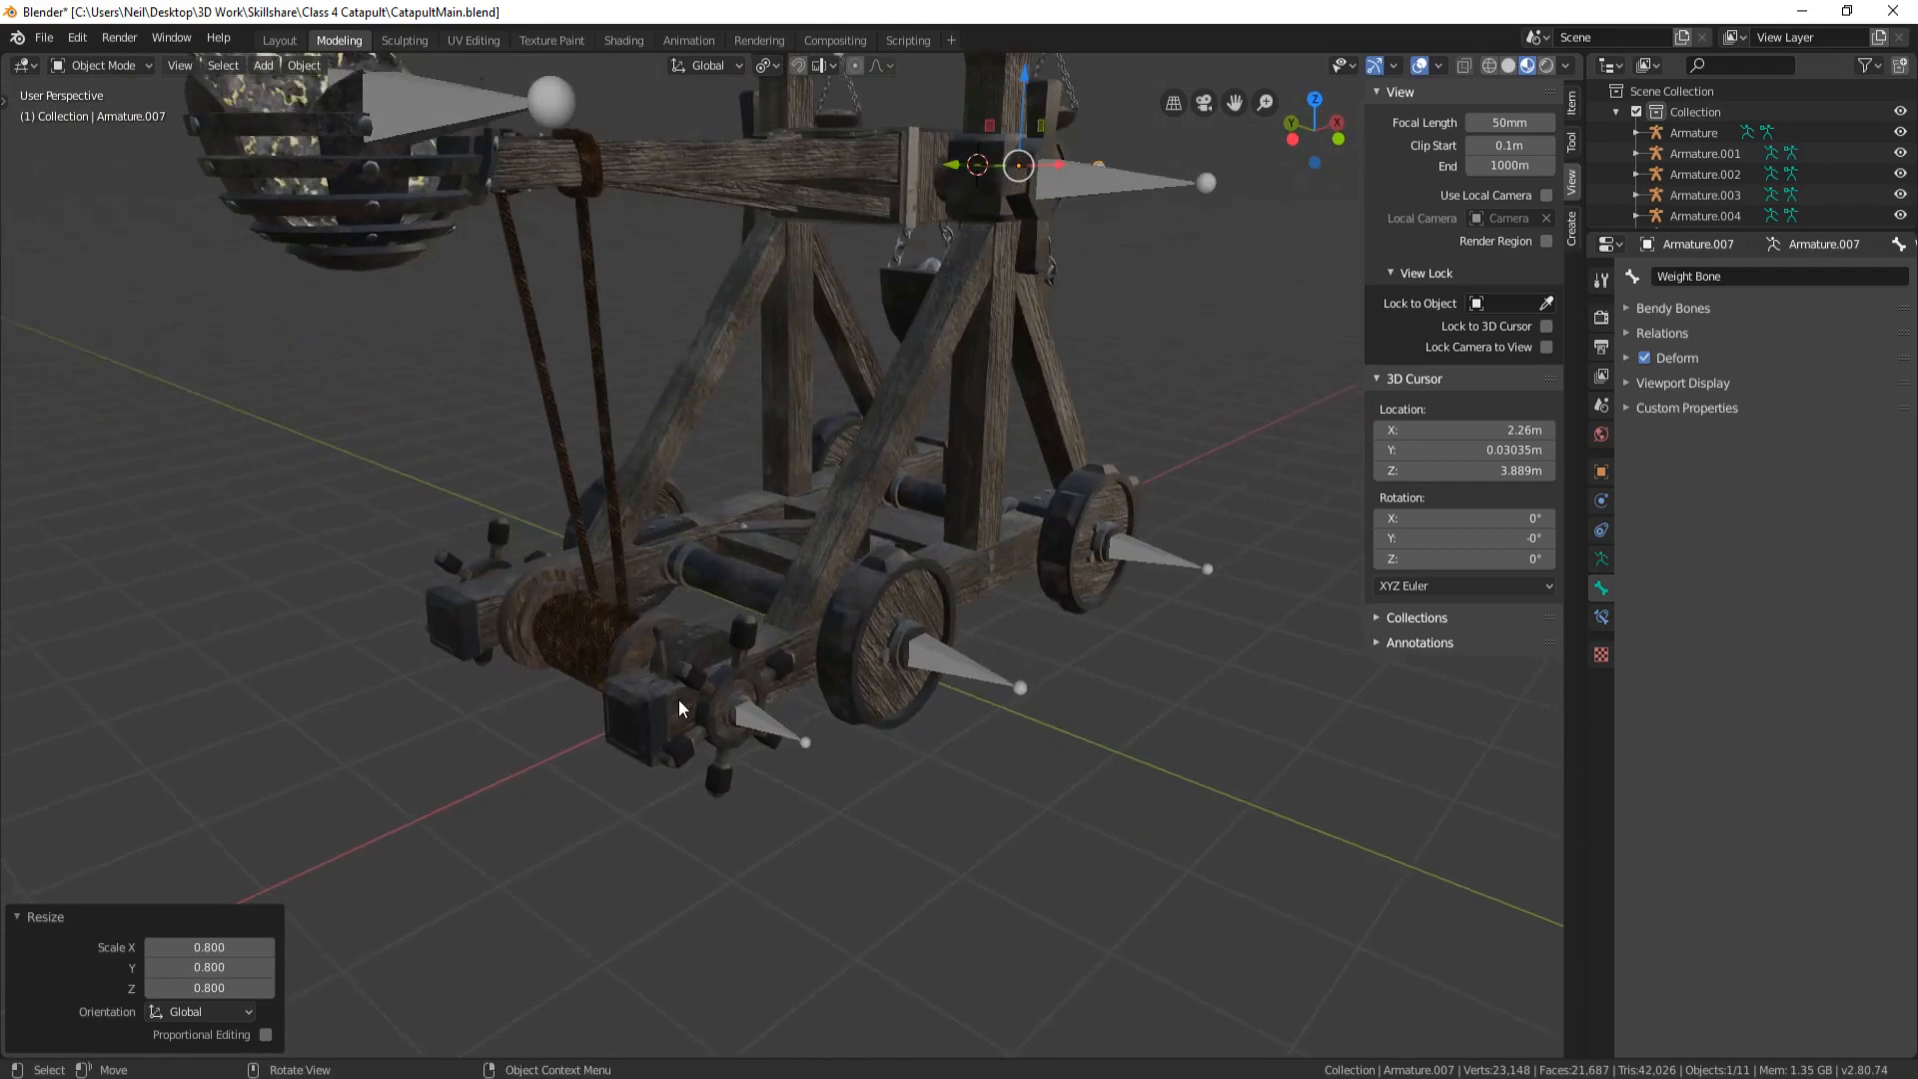
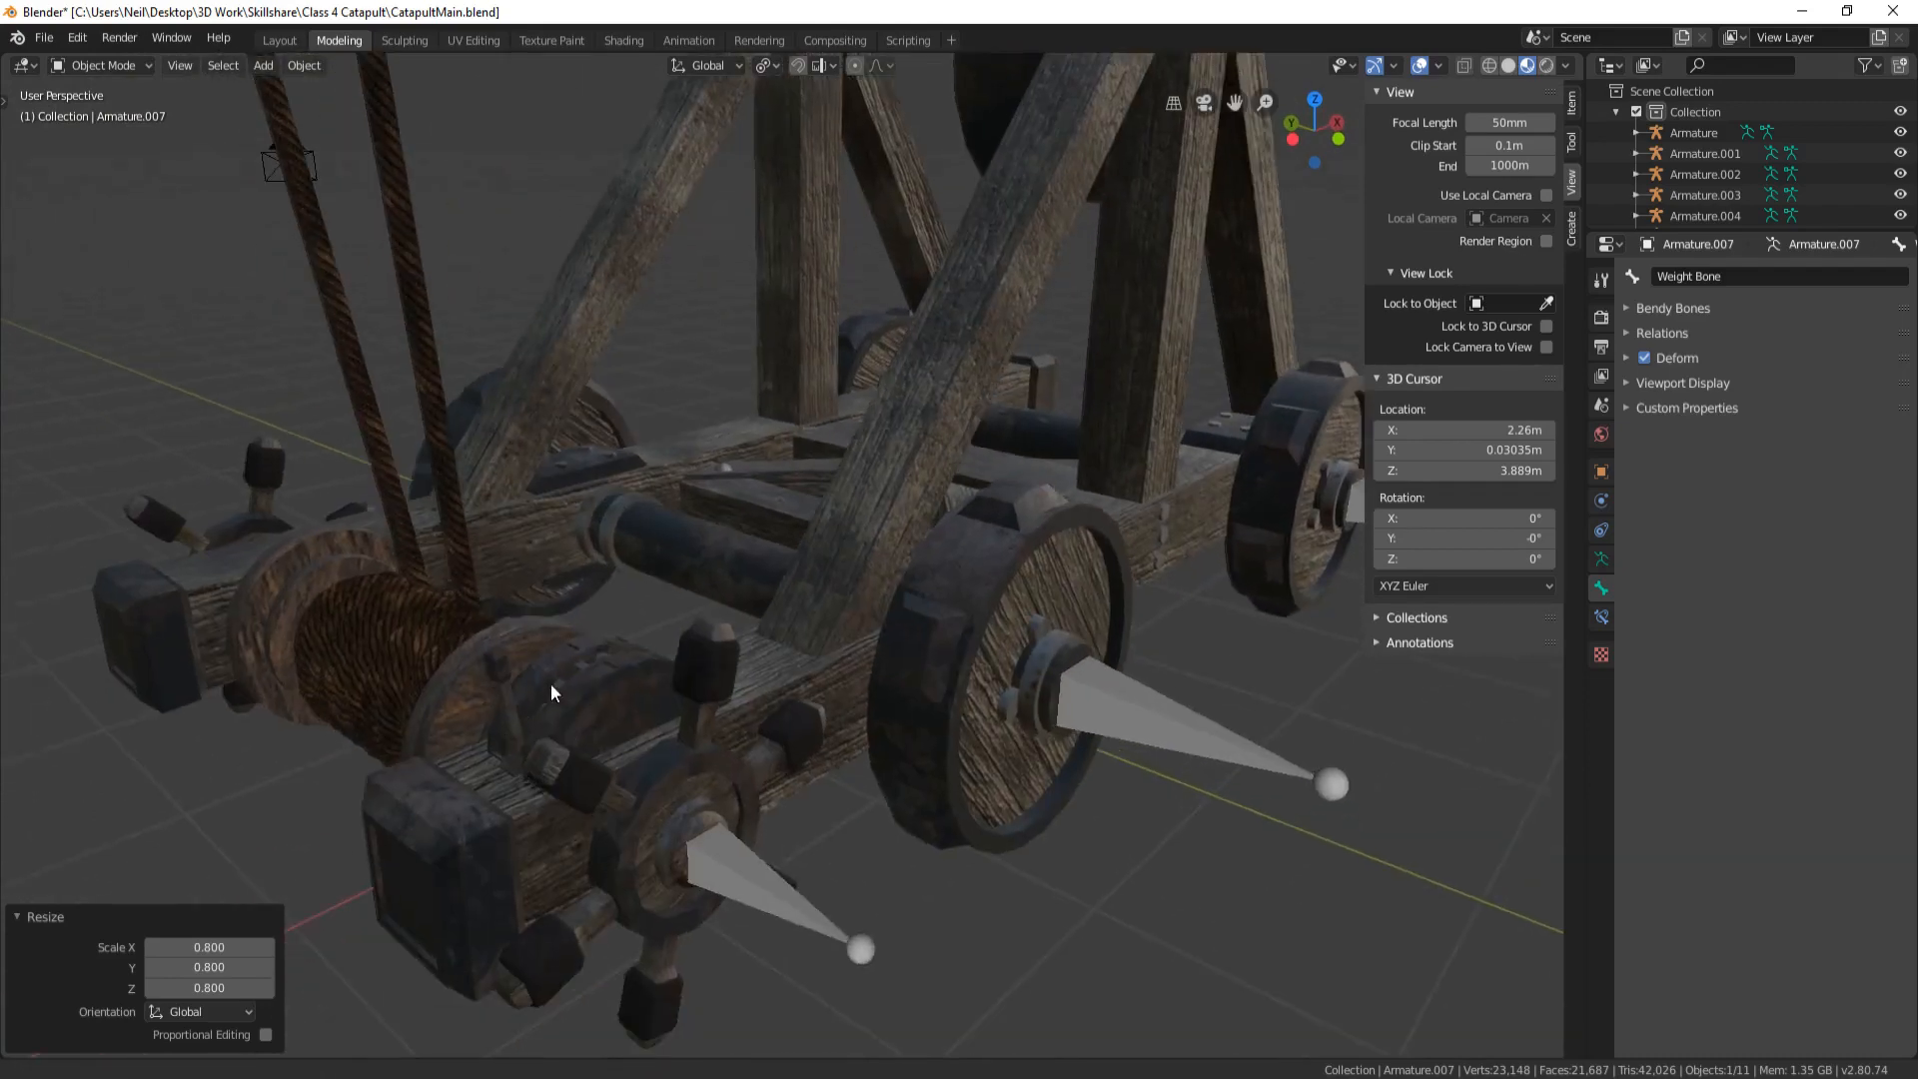
scroll(529, 735, "up", 8)
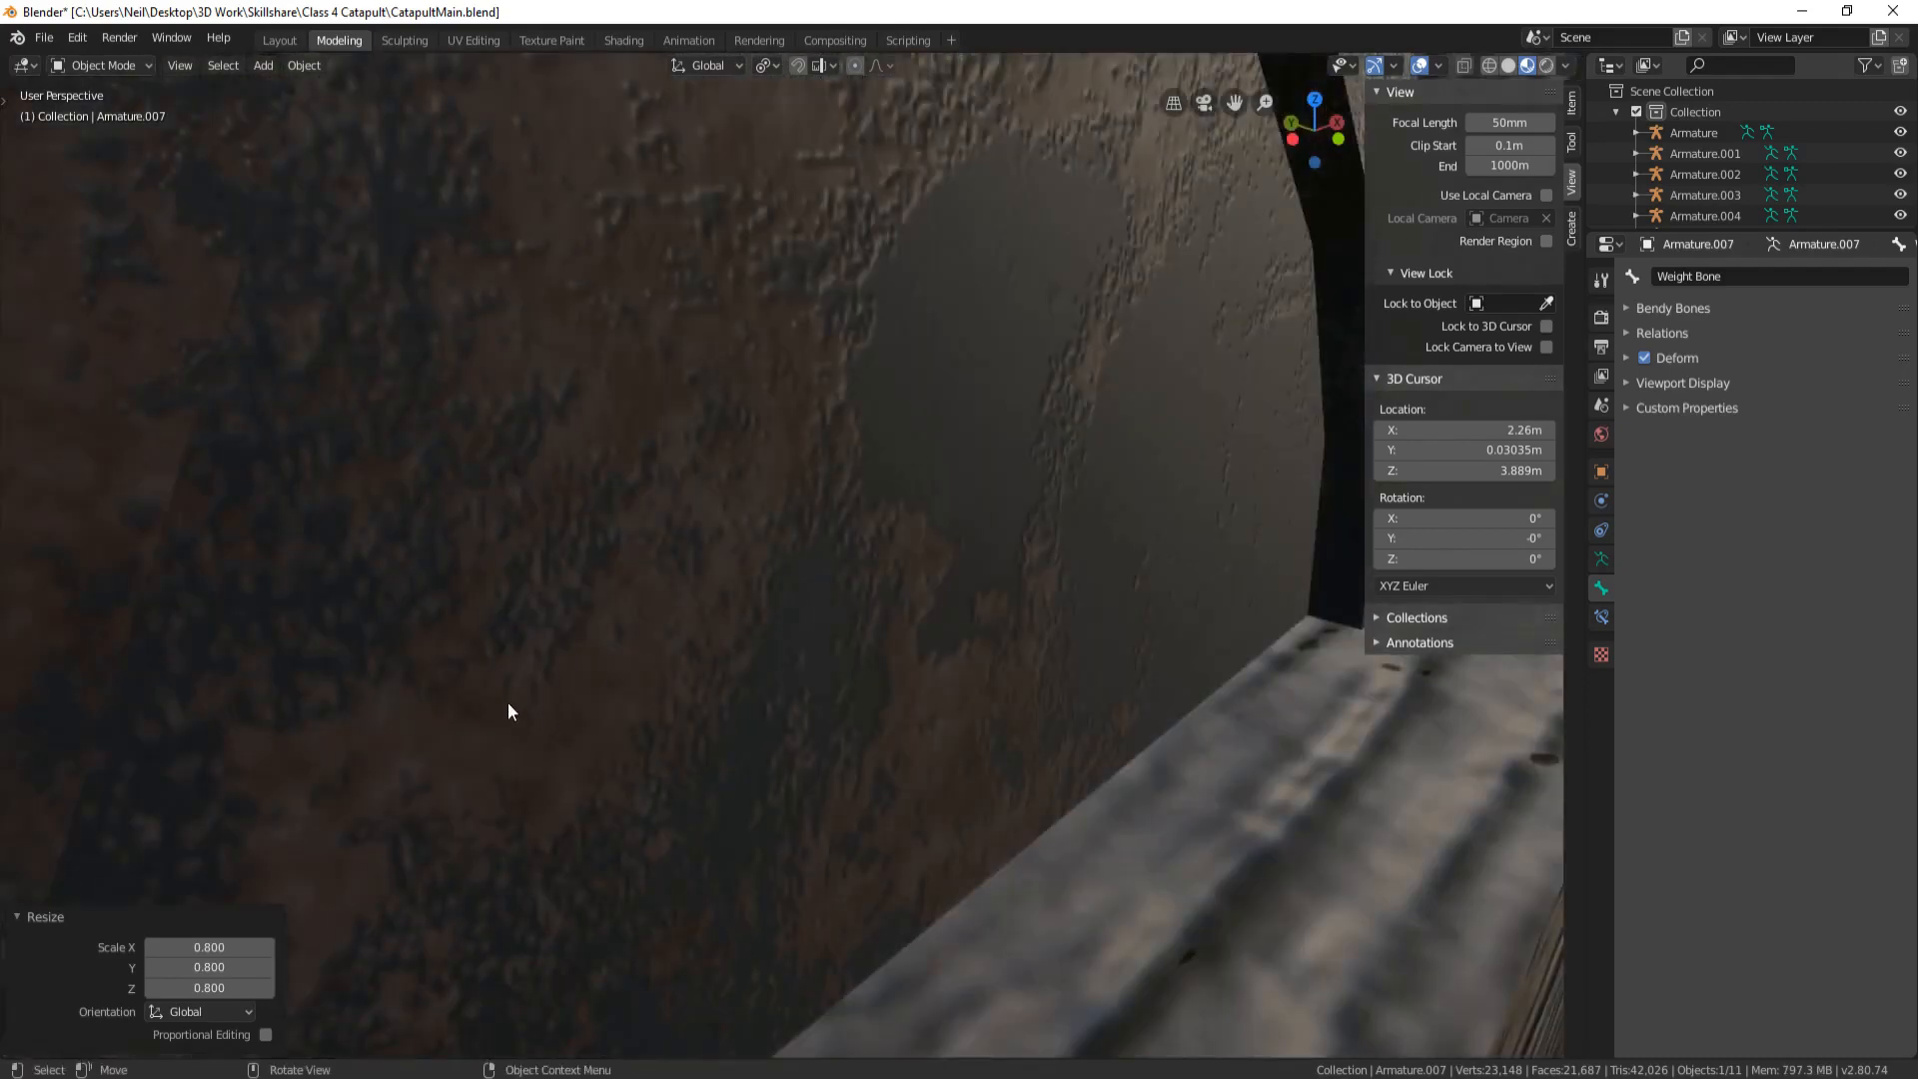
scroll(508, 702, "down", 6)
middle_click_drag(584, 673, 689, 629)
middle_click_drag(742, 500, 371, 614, "shift")
middle_click_drag(861, 610, 835, 675)
scroll(835, 675, "up", 3)
key("Tab")
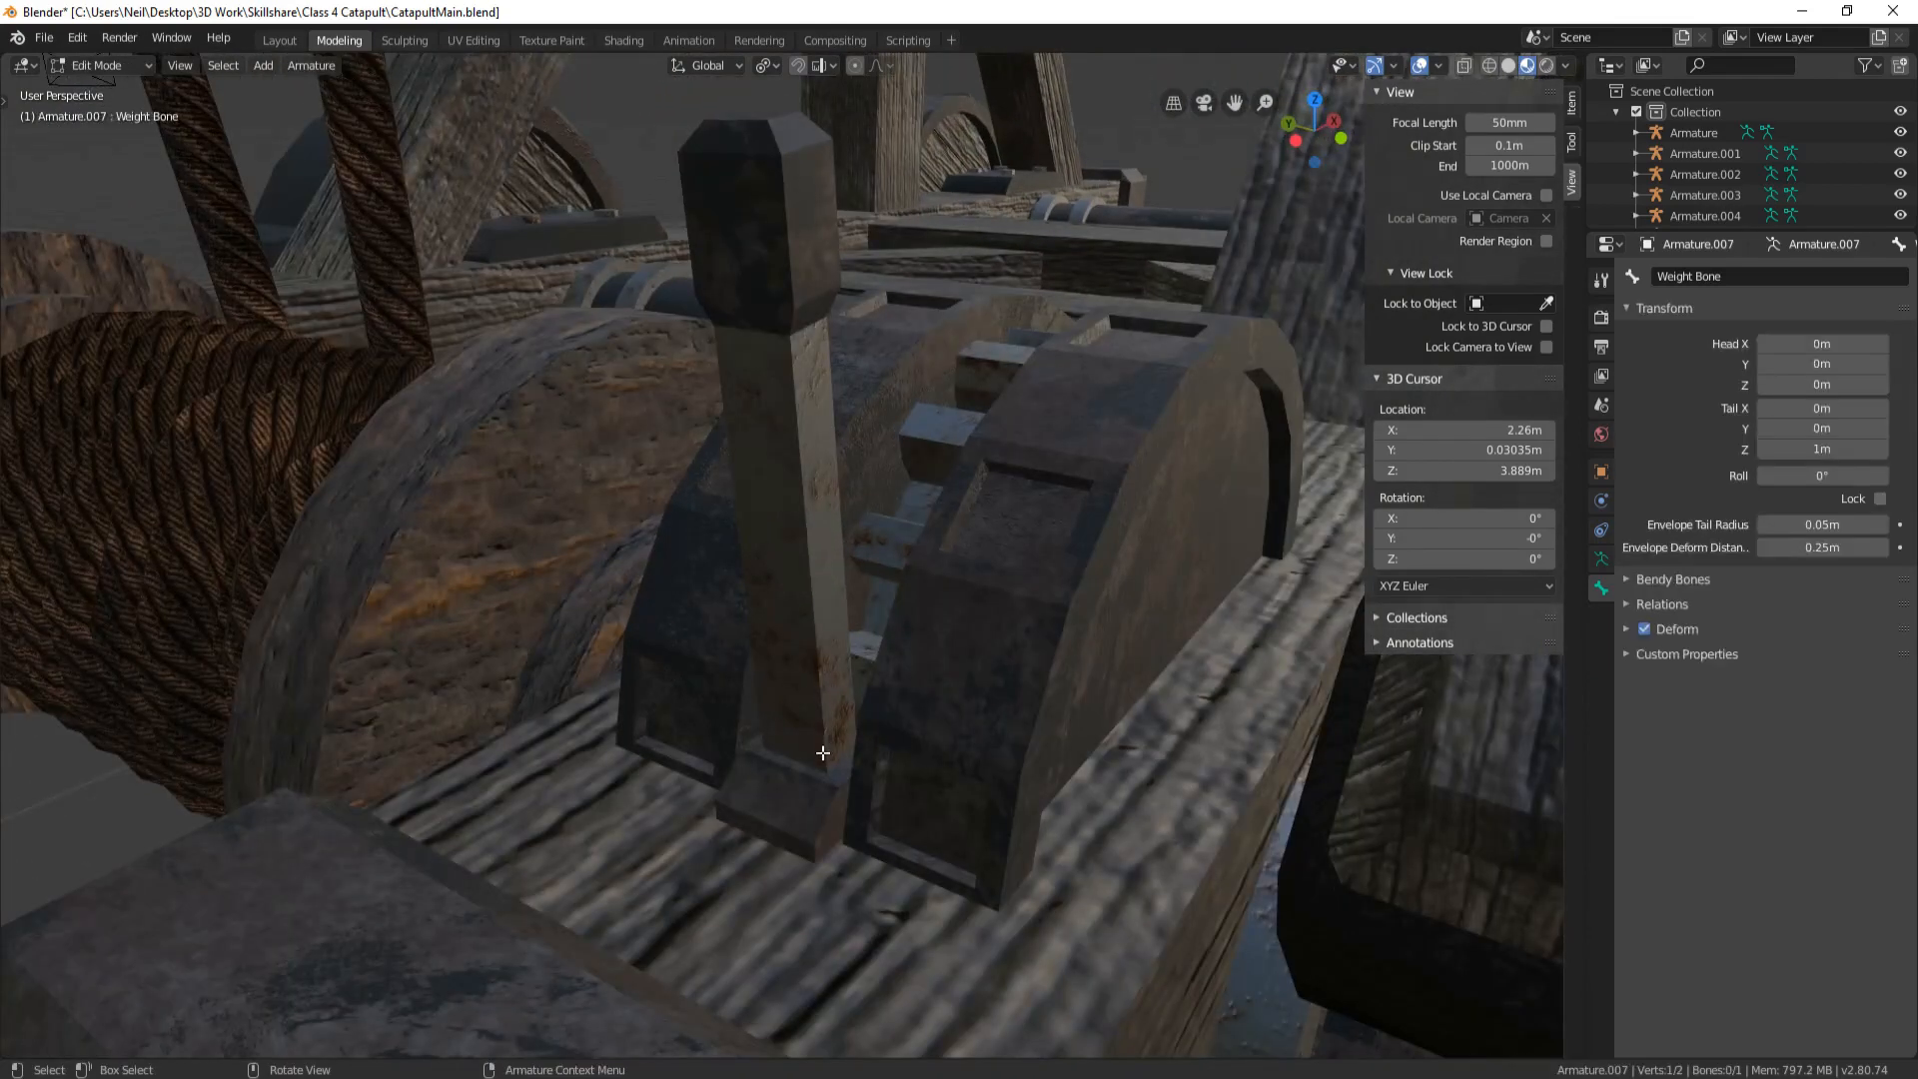
key("Tab")
left_click(799, 643)
key("Tab")
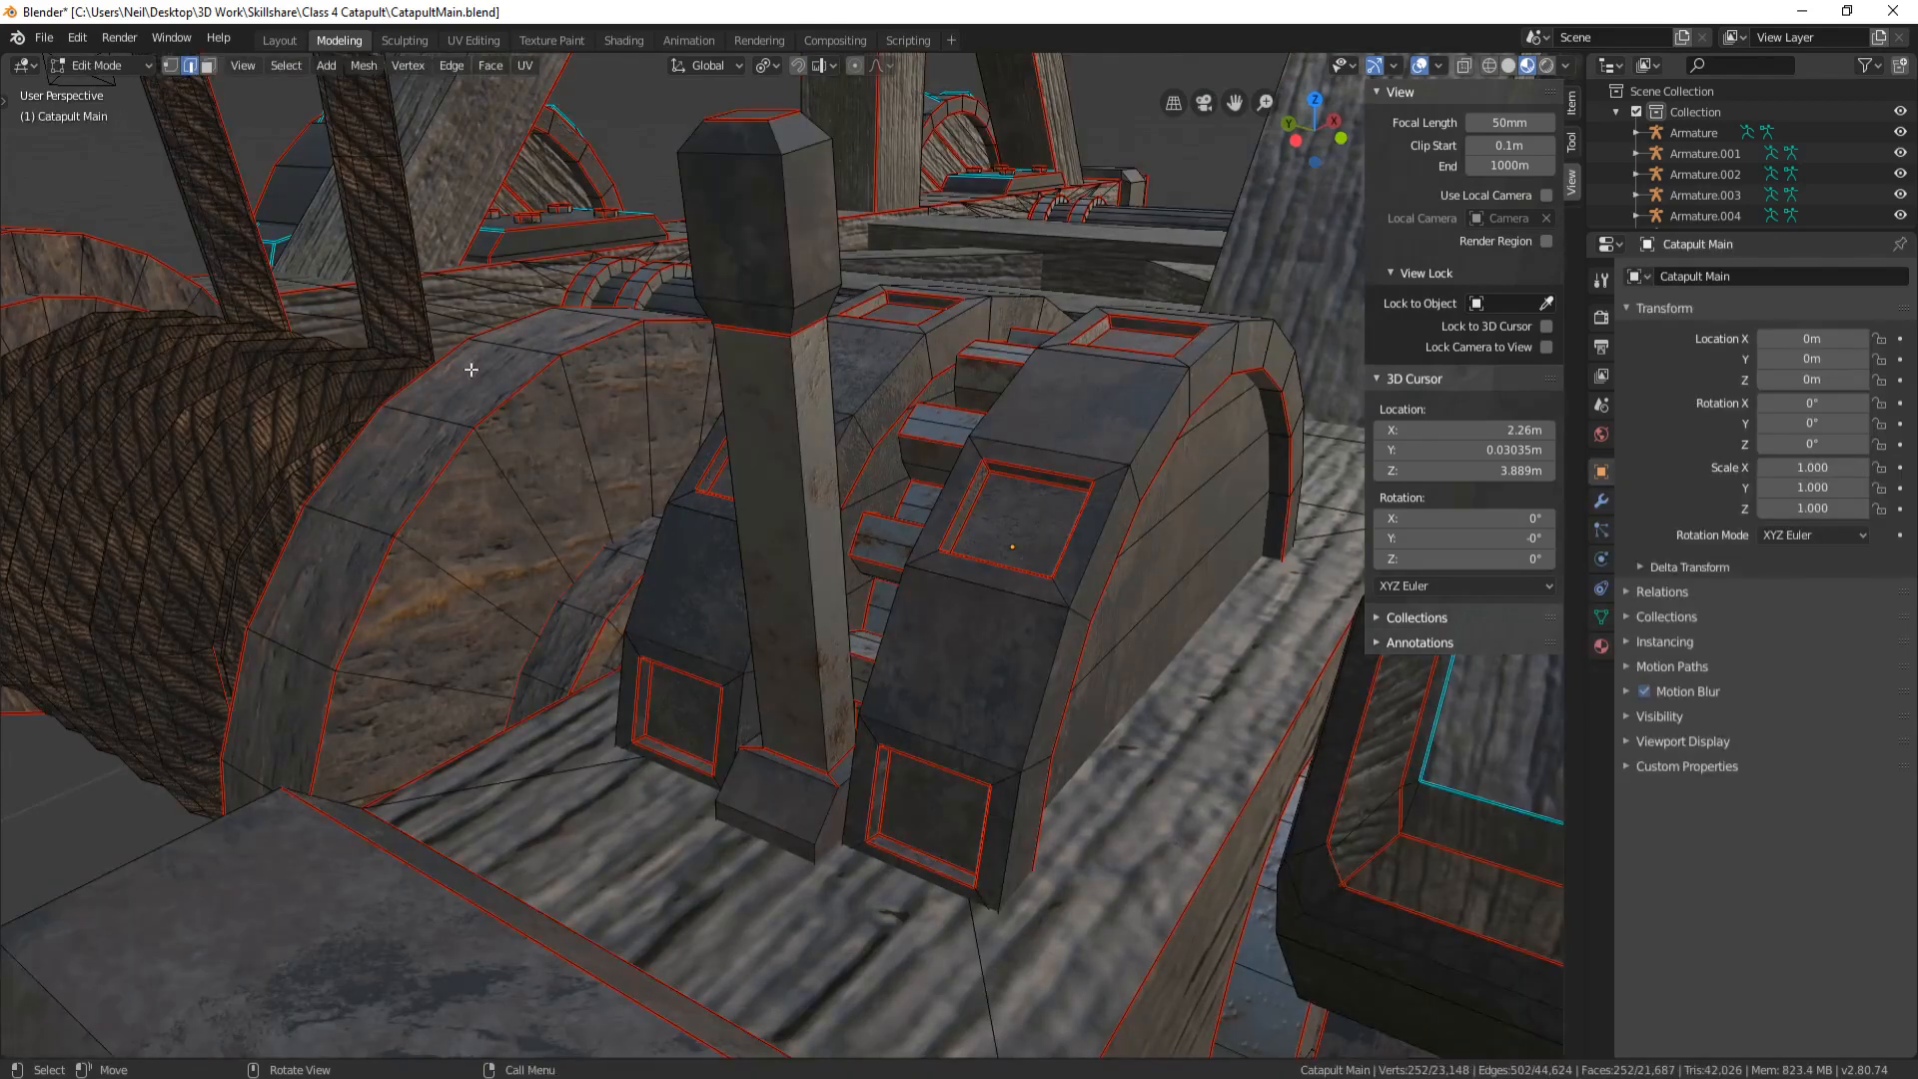
left_click(799, 758)
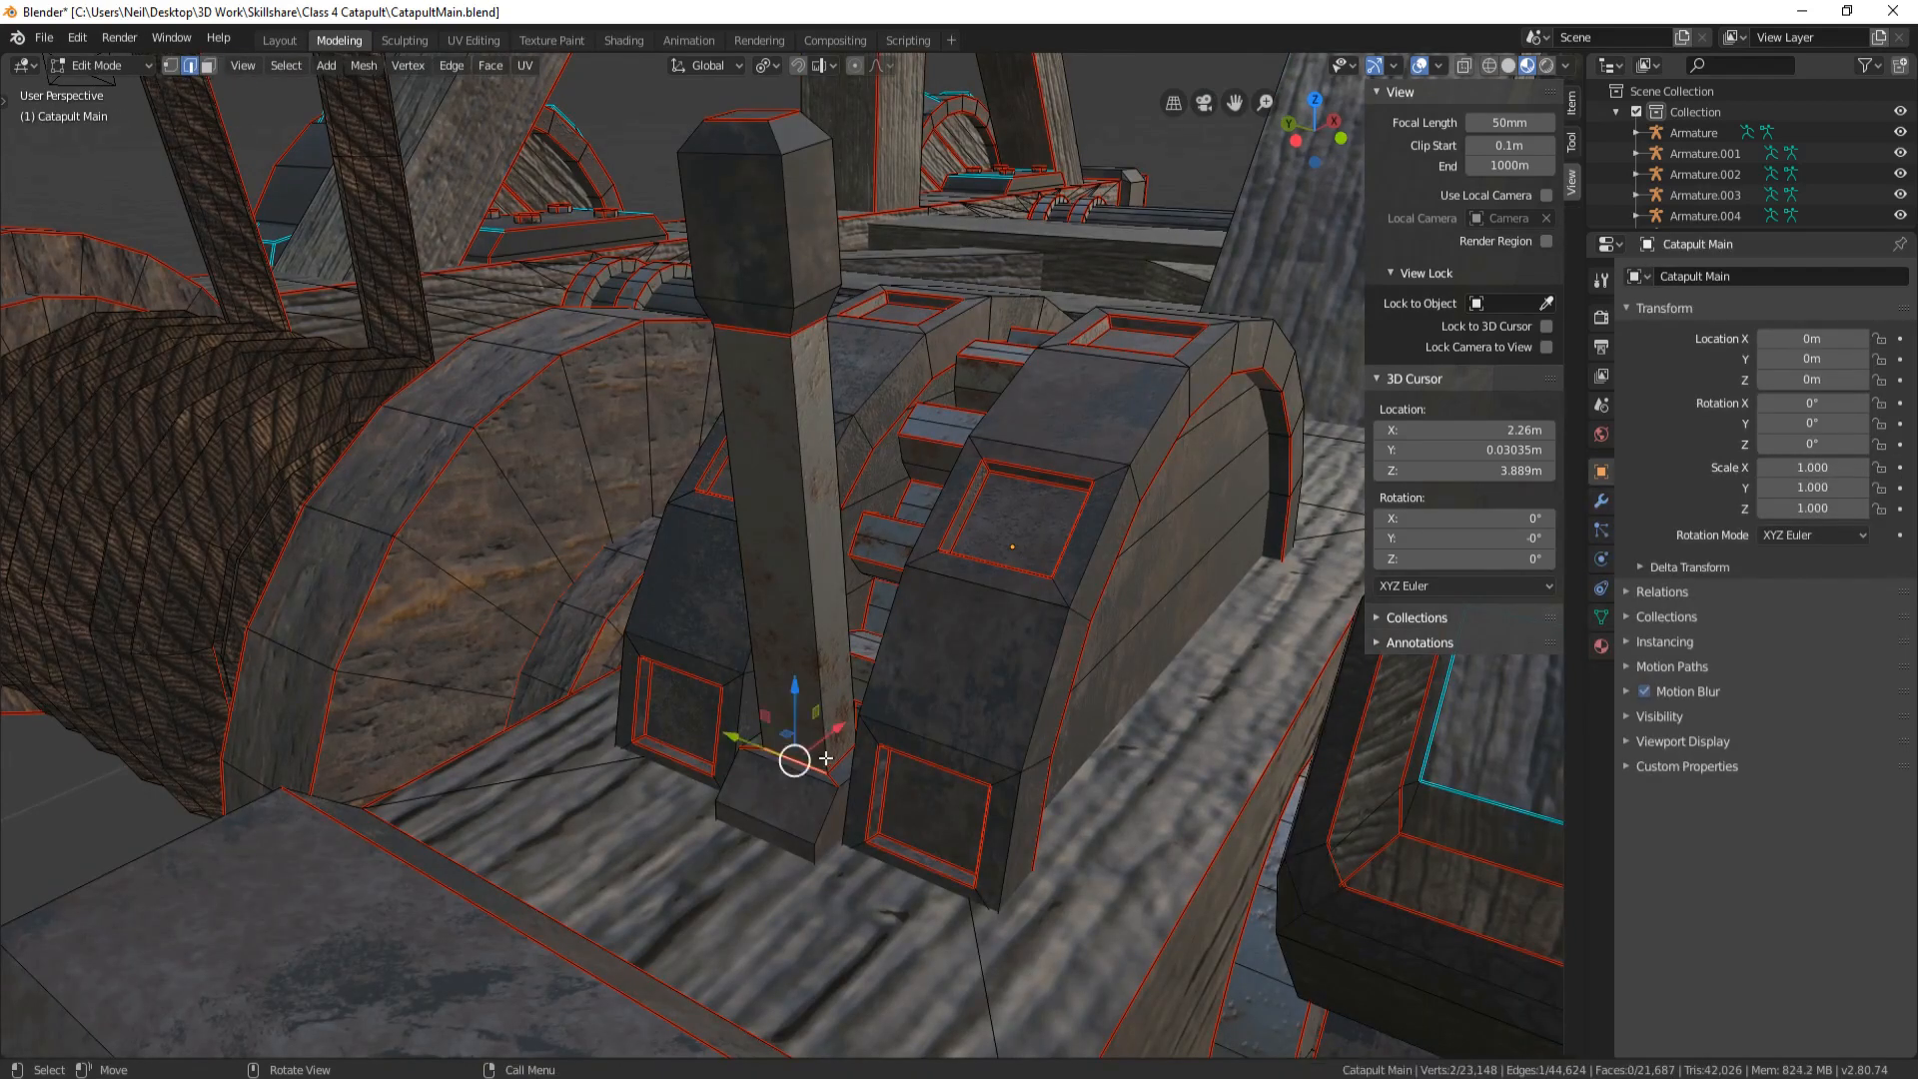
left_click(840, 760, "alt+shift")
middle_click_drag(843, 754, 753, 672)
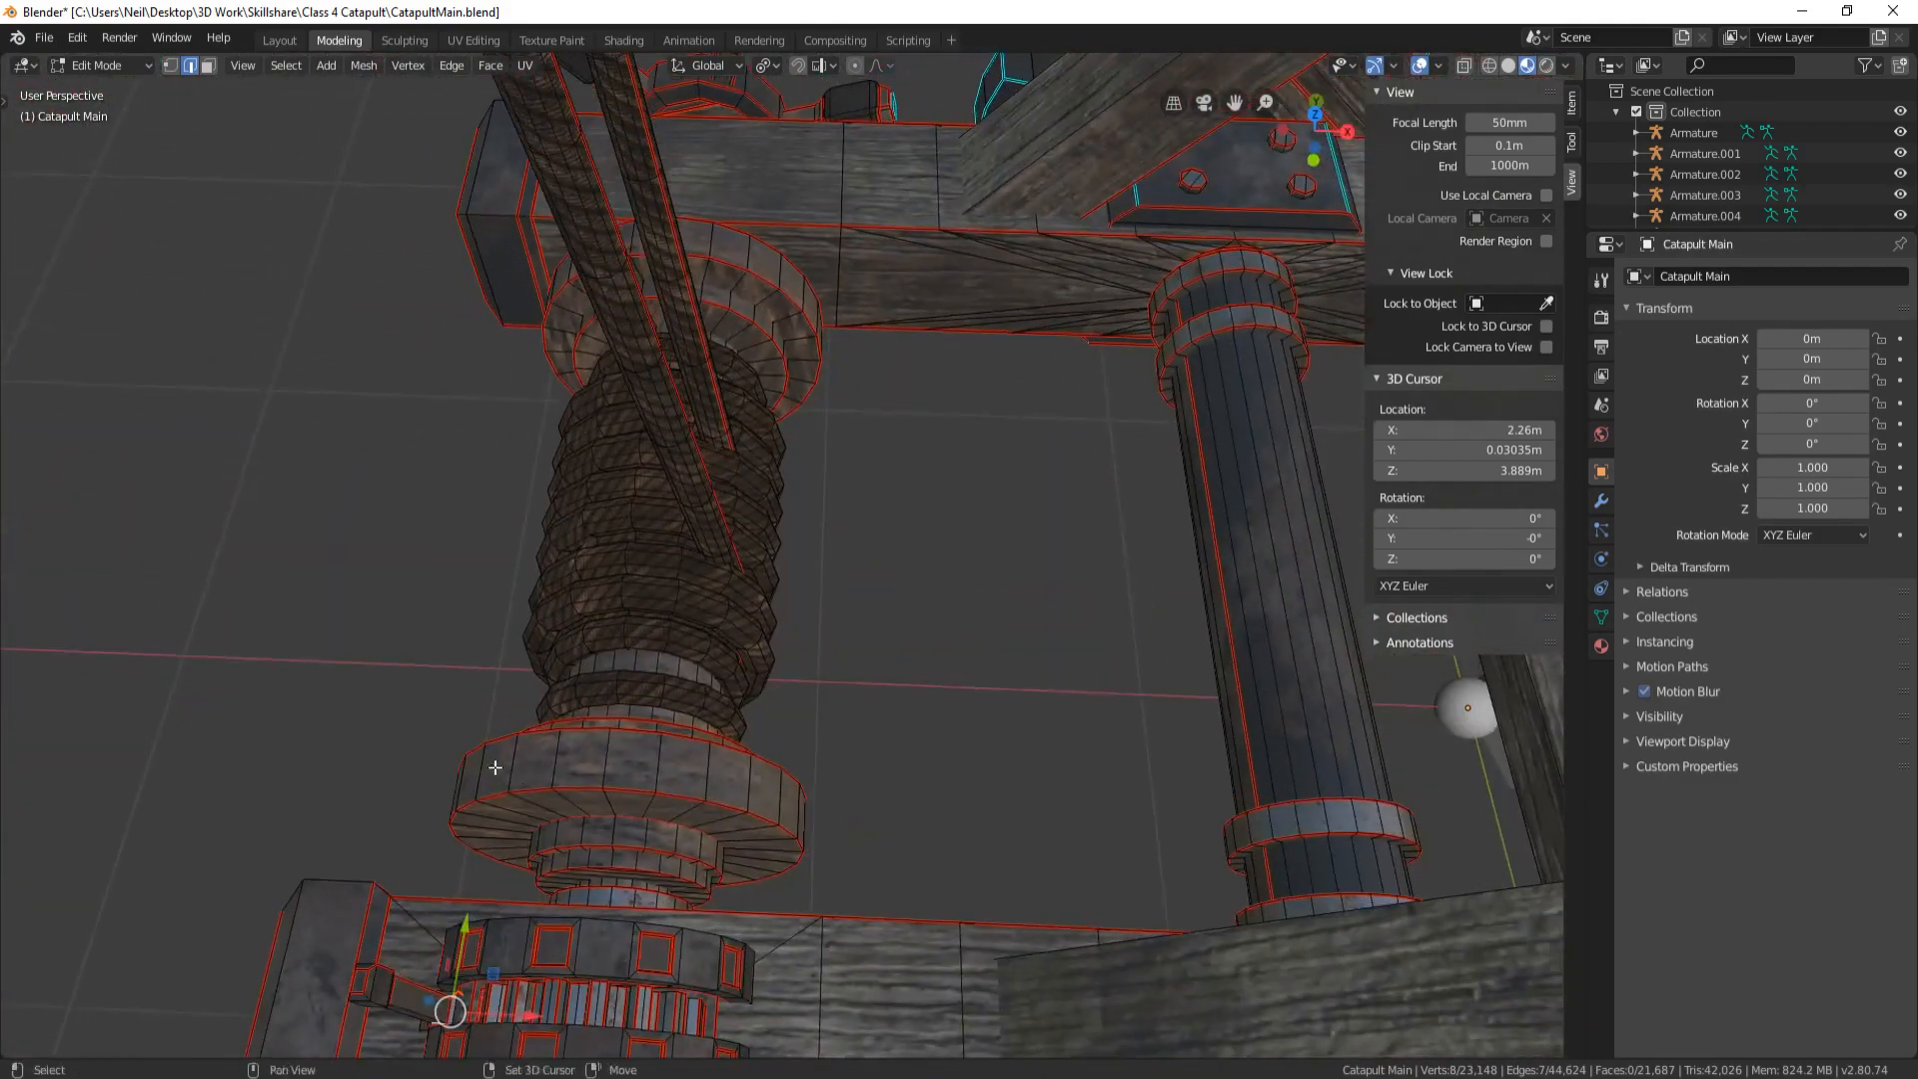
middle_click_drag(493, 766, 673, 659, "shift")
scroll(673, 659, "up", 8)
middle_click_drag(527, 745, 647, 600, "shift")
scroll(672, 644, "down", 7)
scroll(582, 625, "up", 6)
scroll(570, 630, "down", 8)
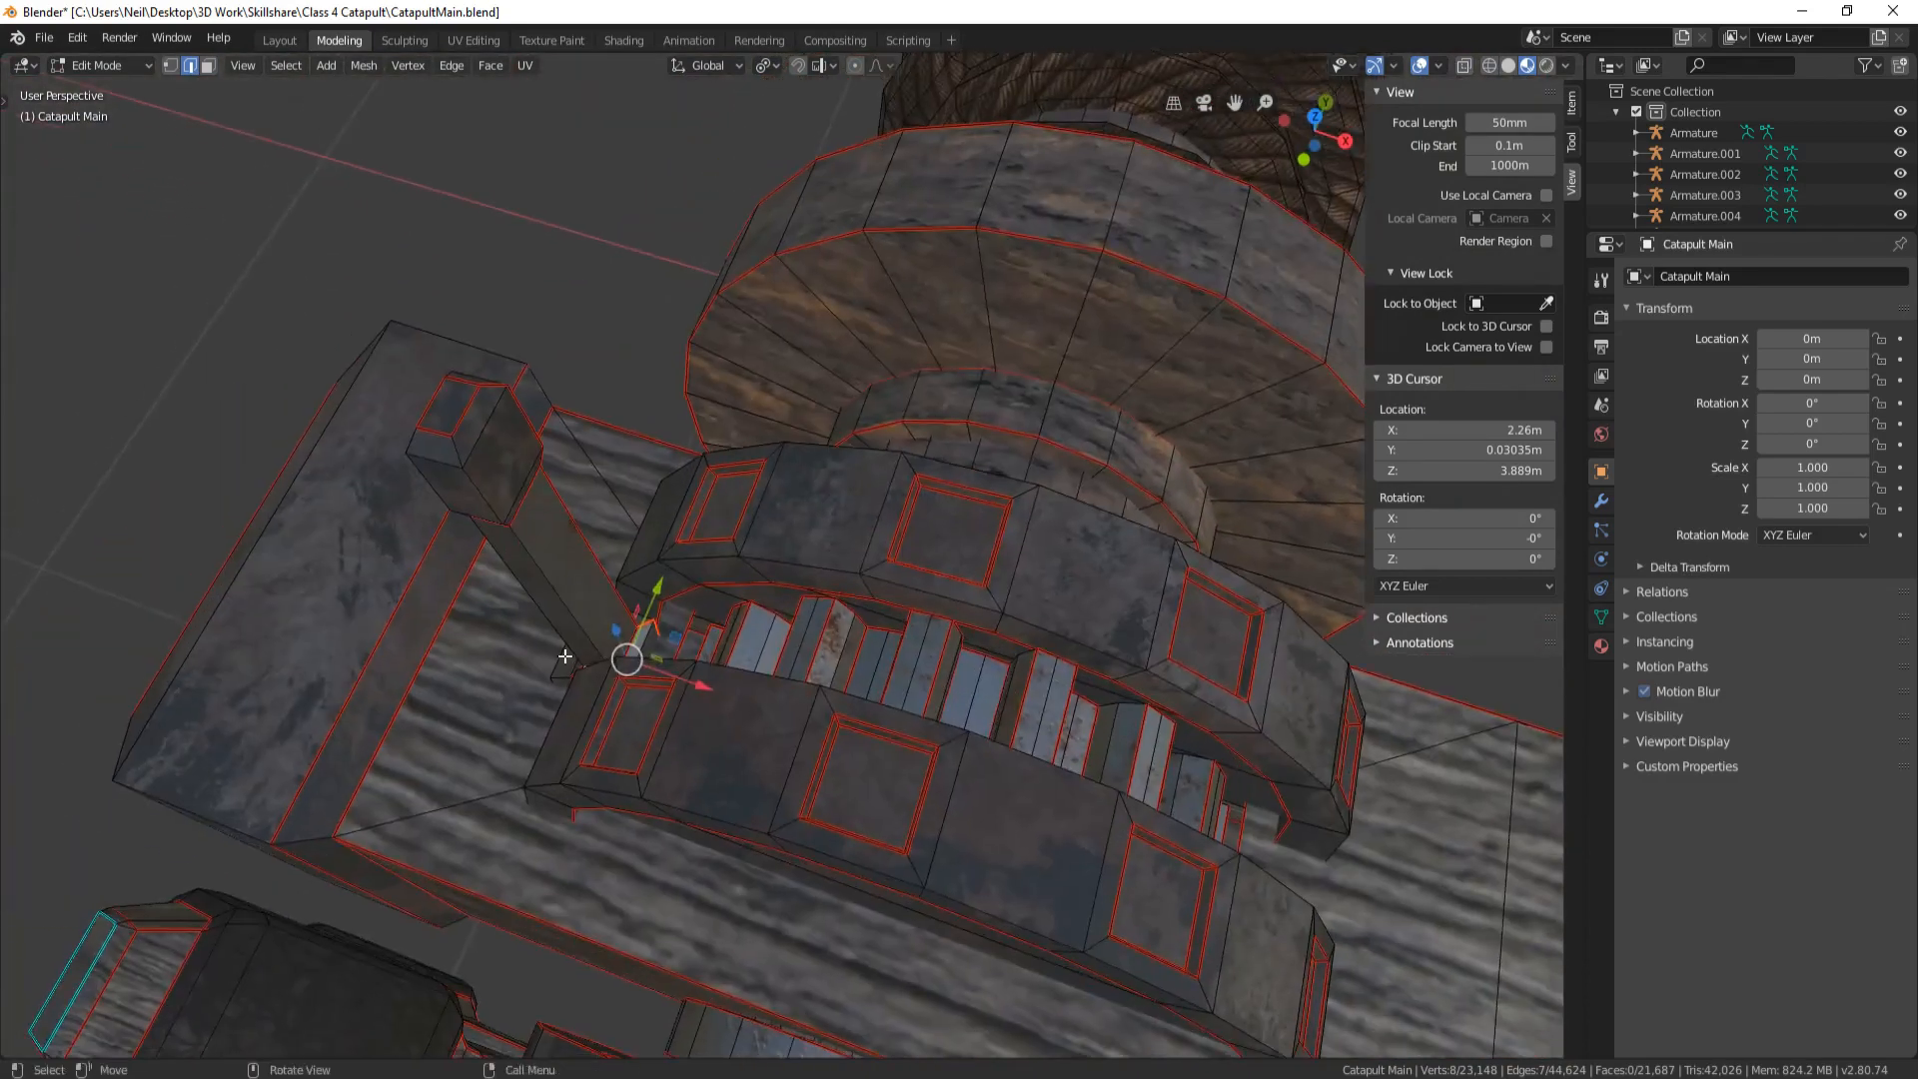
scroll(600, 632, "up", 4)
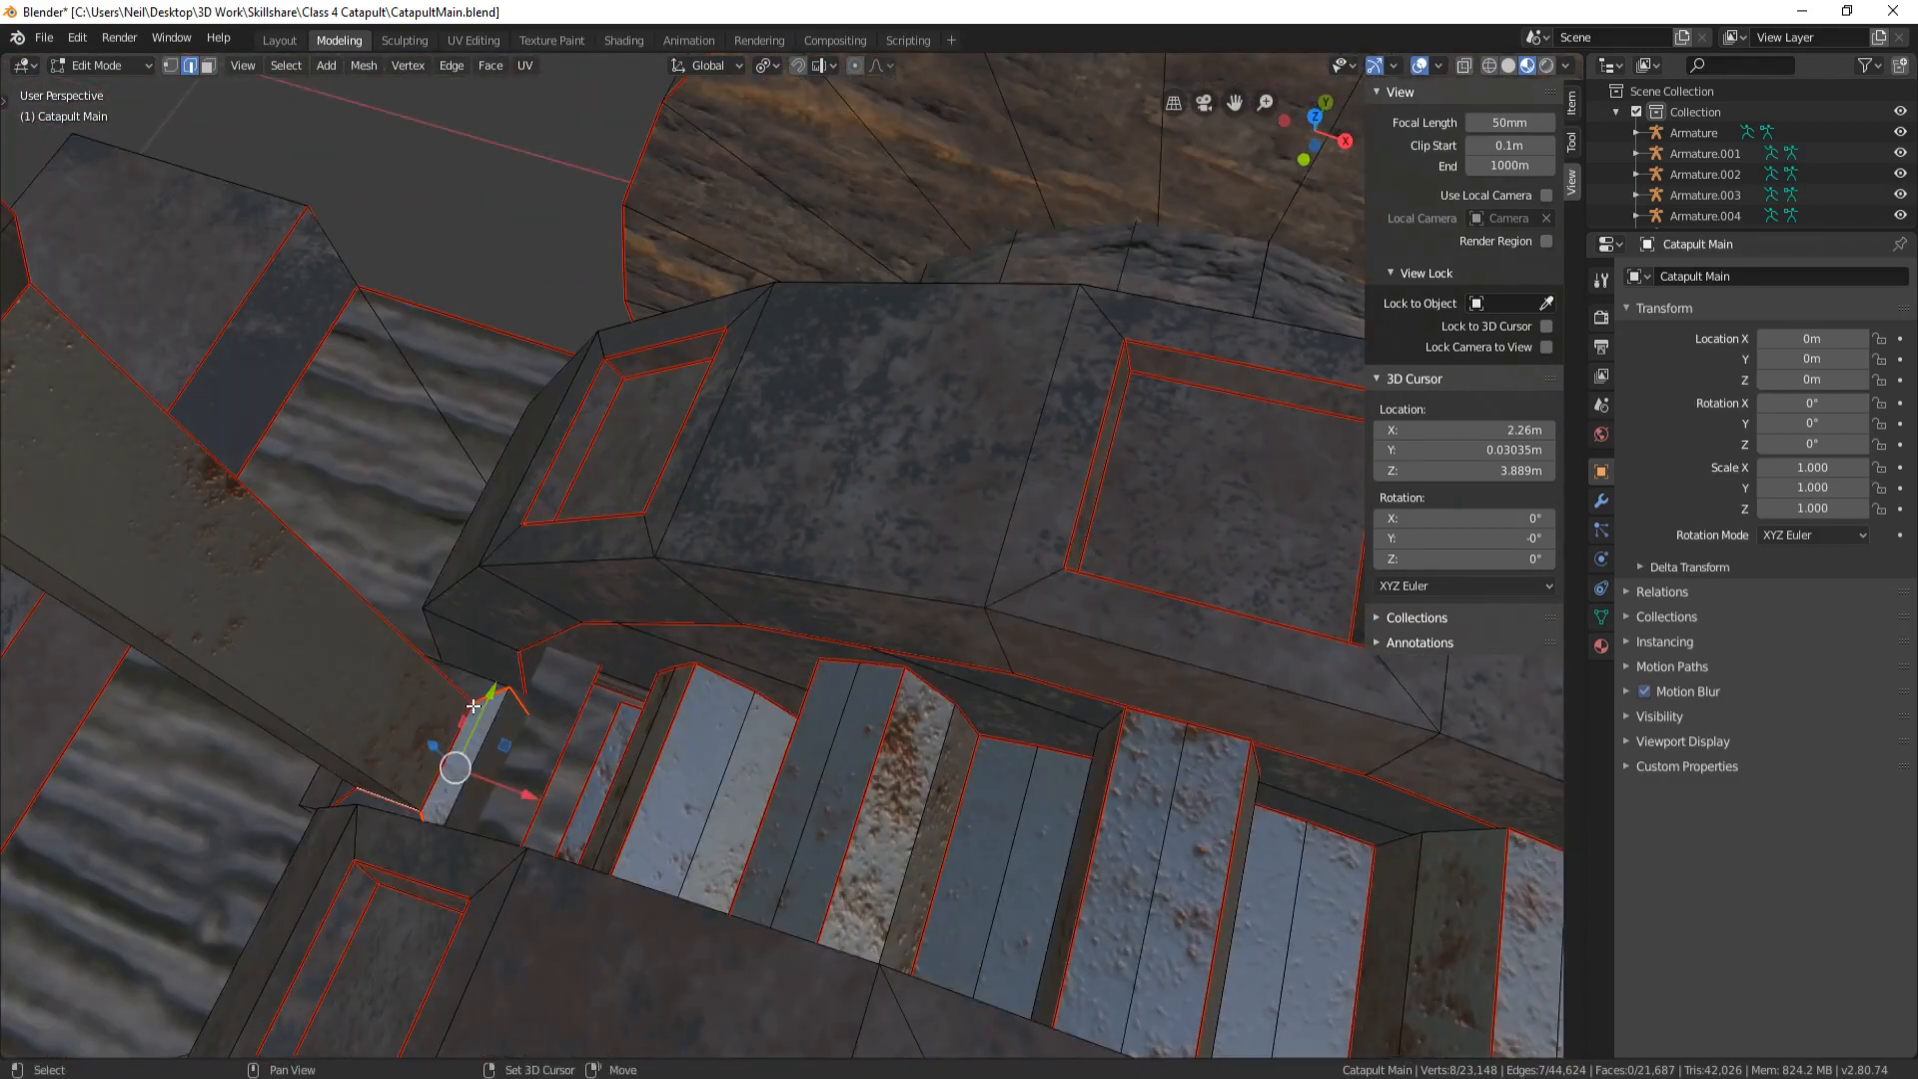
left_click(434, 794, "shift")
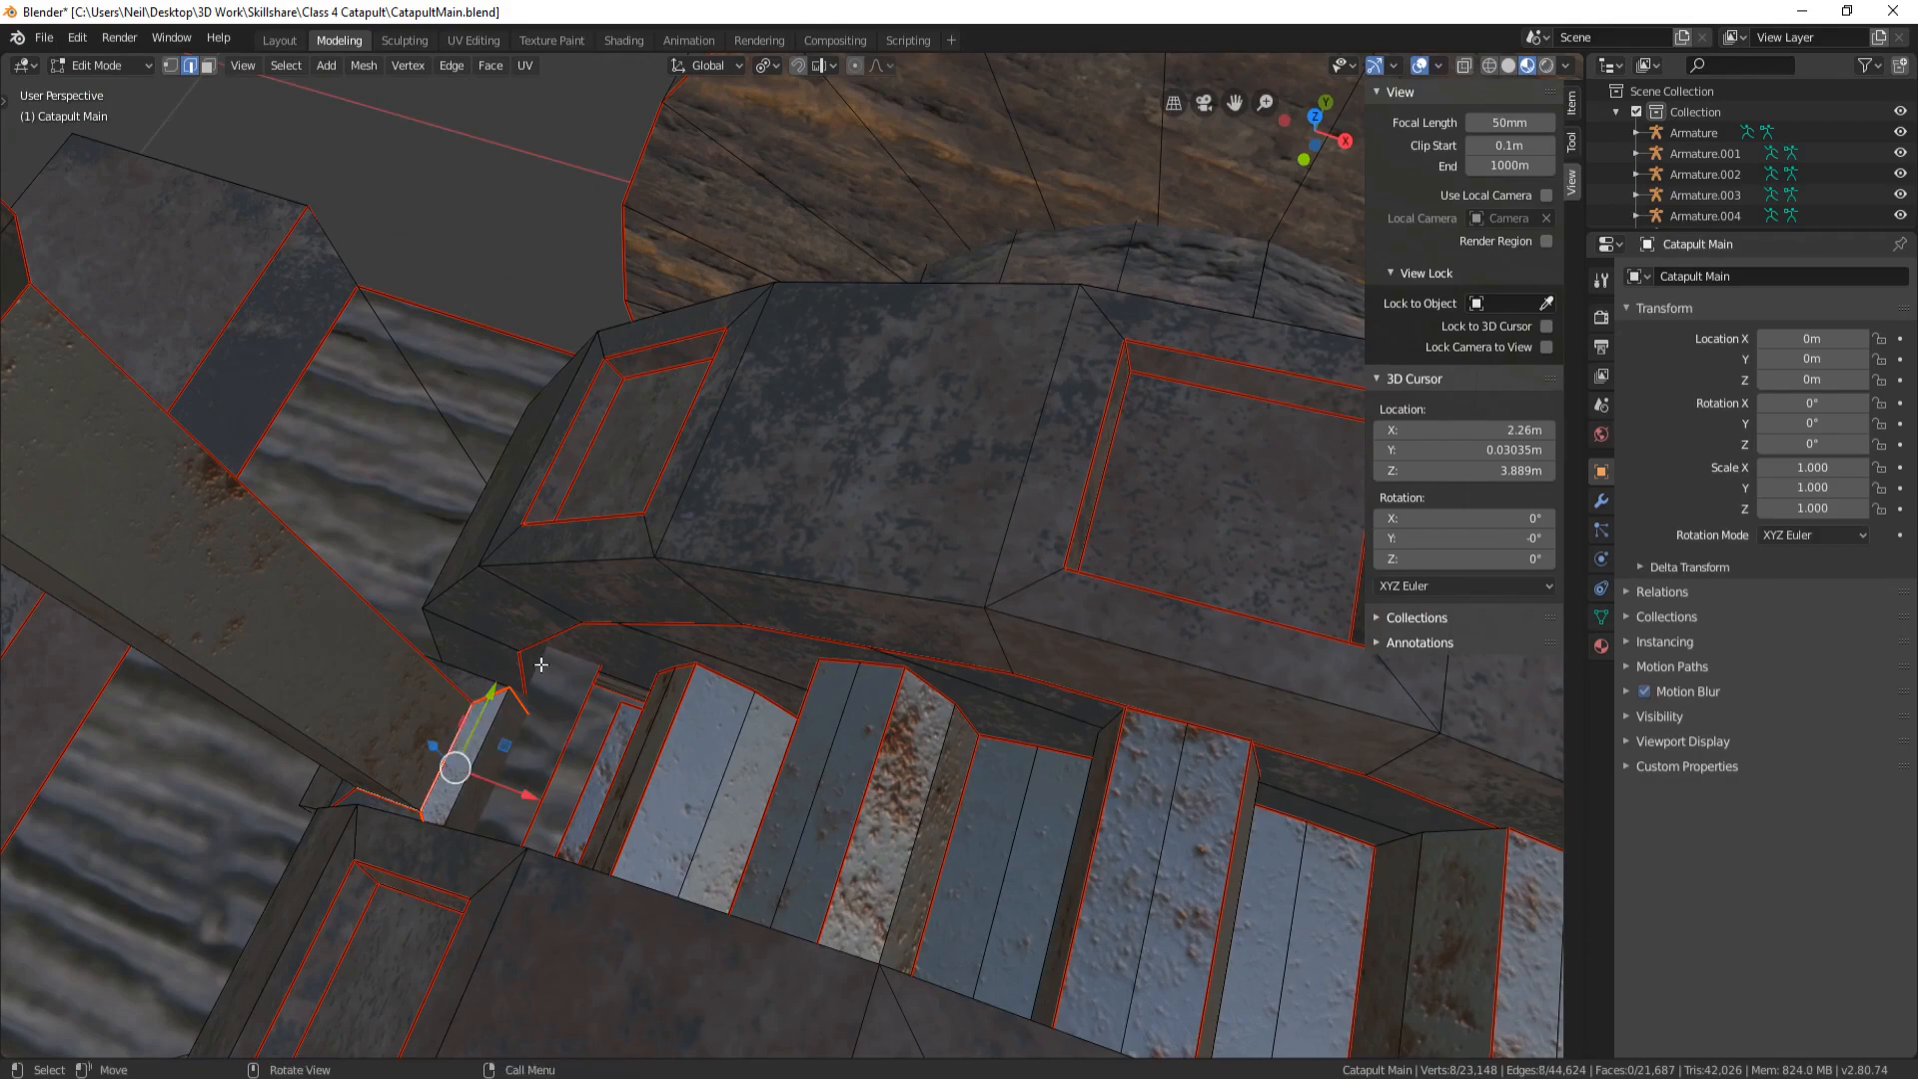
middle_click_drag(537, 656, 470, 764)
scroll(465, 760, "down", 2)
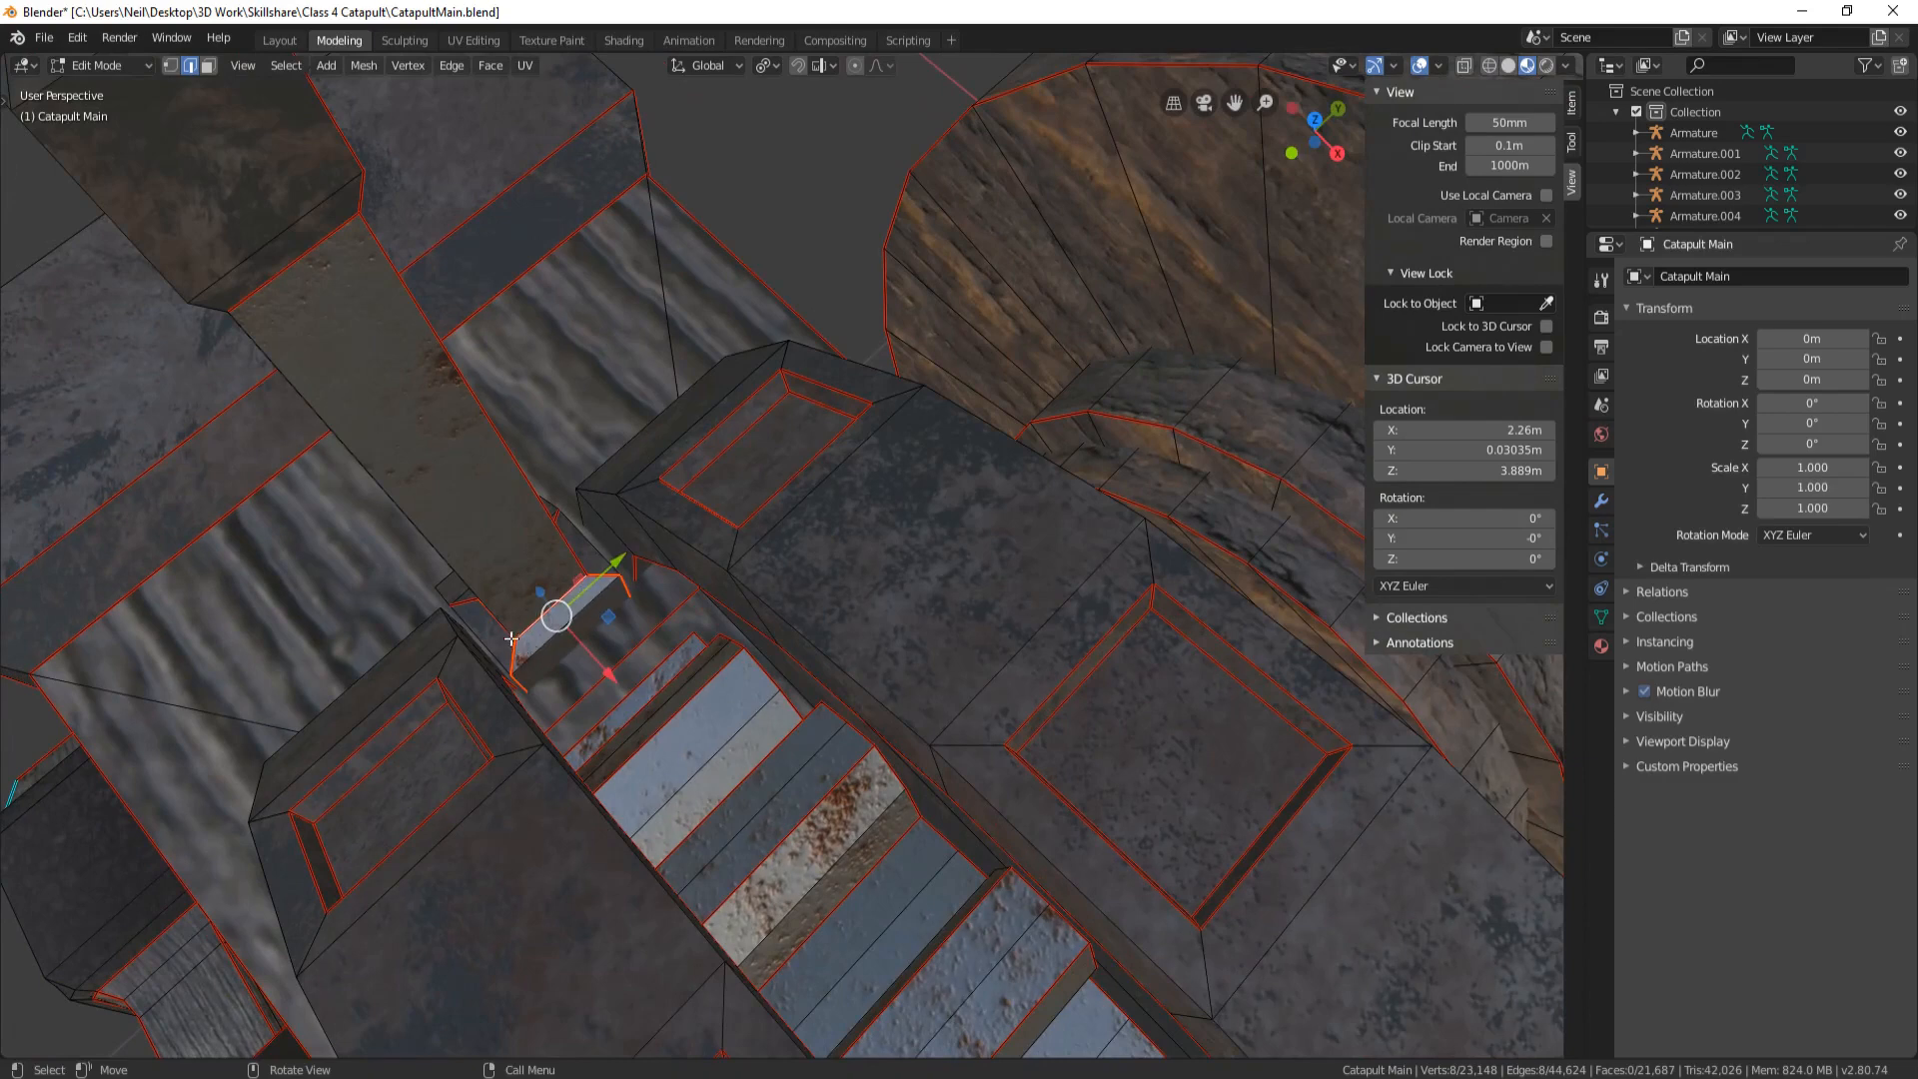
scroll(512, 647, "up", 4)
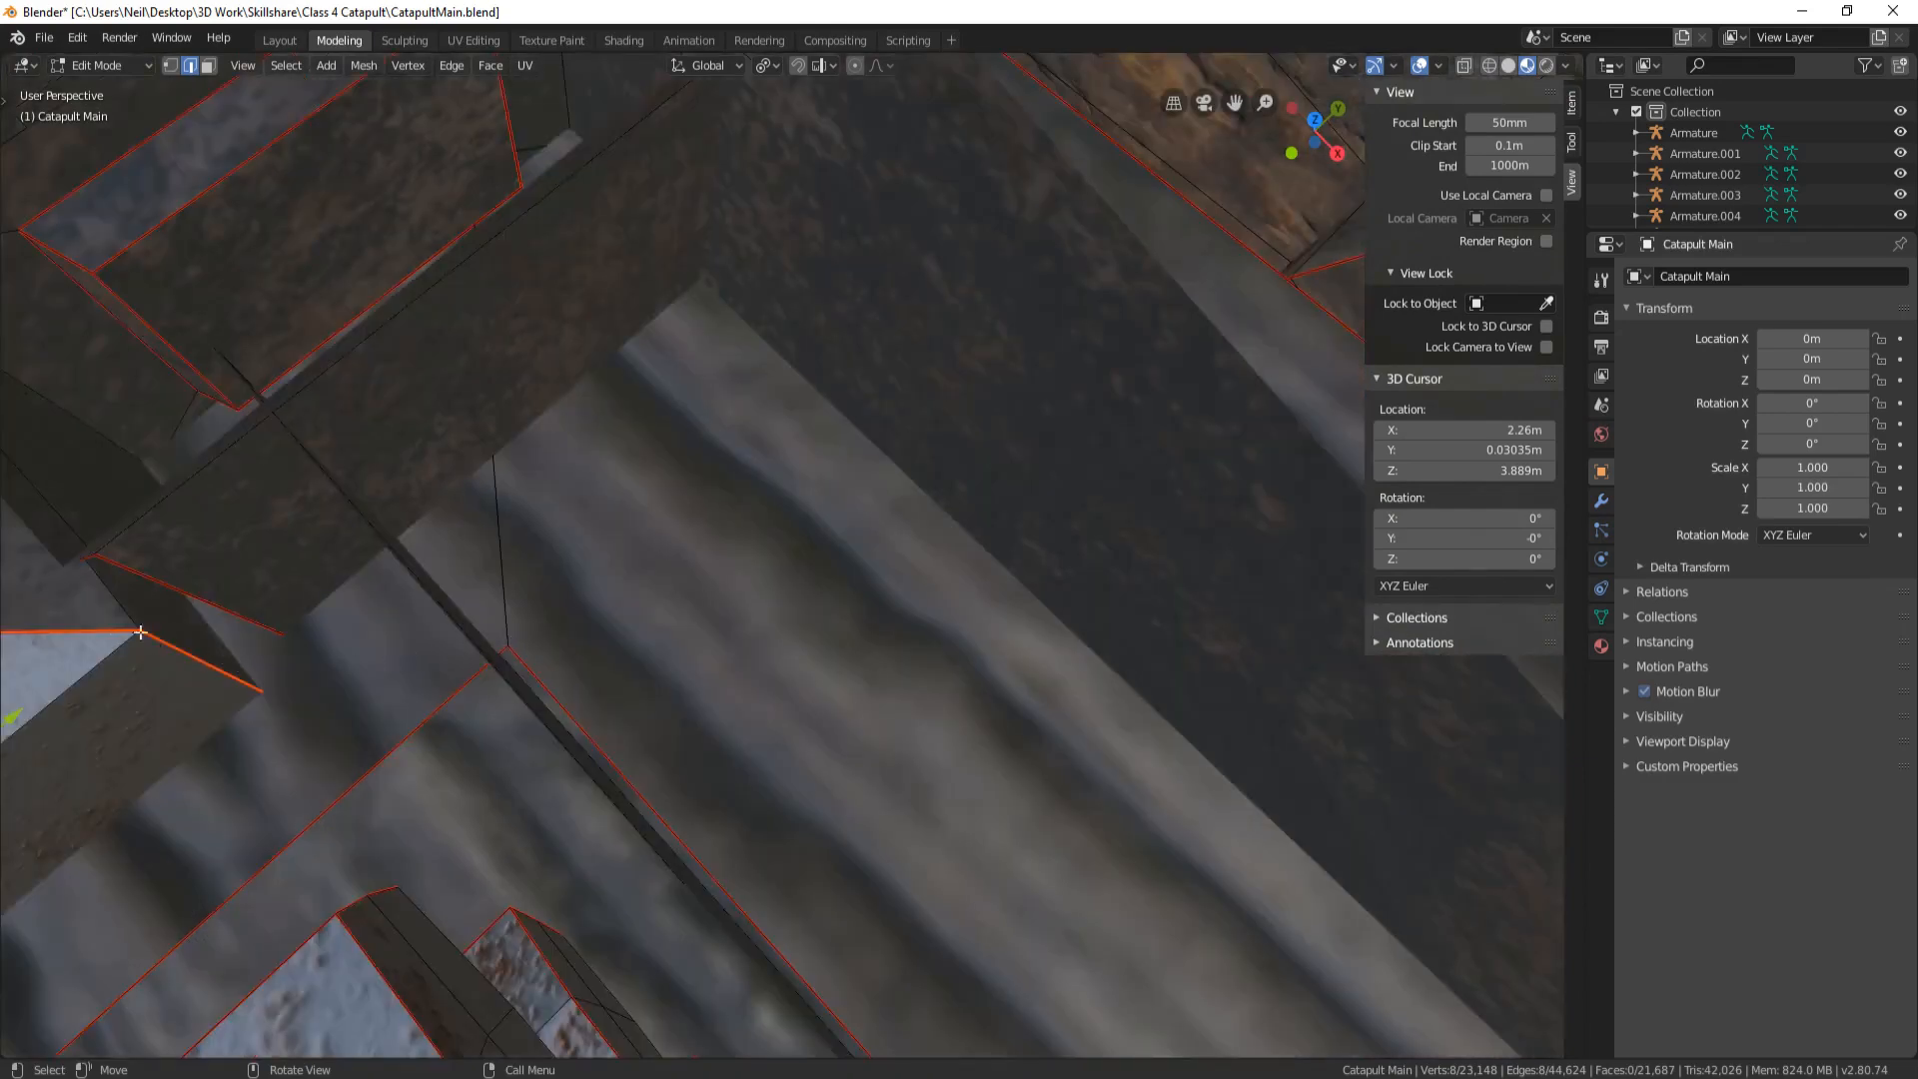
middle_click_drag(140, 632, 338, 669)
Select the edges around the ratchet lever's base, snap the 3D cursor to them and return to Object Mode
left_click(344, 755)
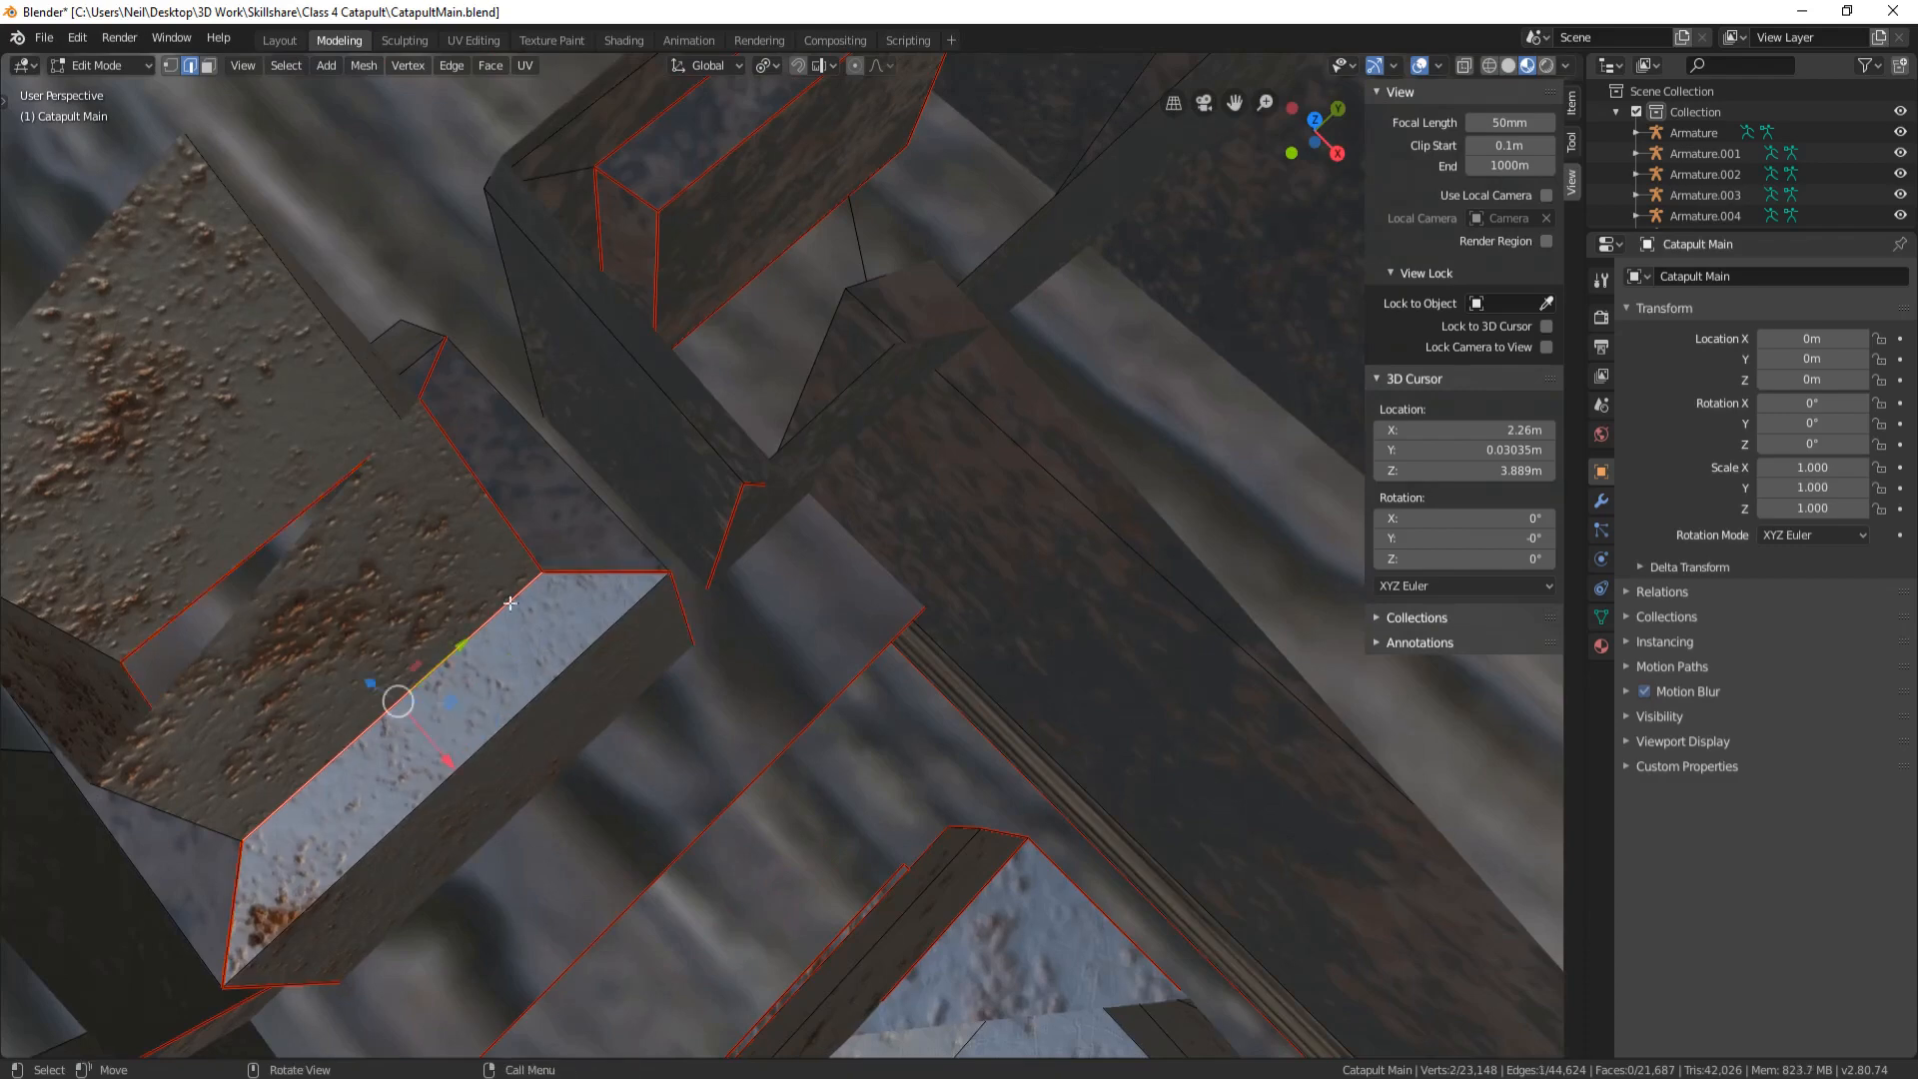
middle_click_drag(737, 667, 501, 549, "shift")
left_click(266, 396, "shift")
middle_click_drag(271, 535, 282, 527)
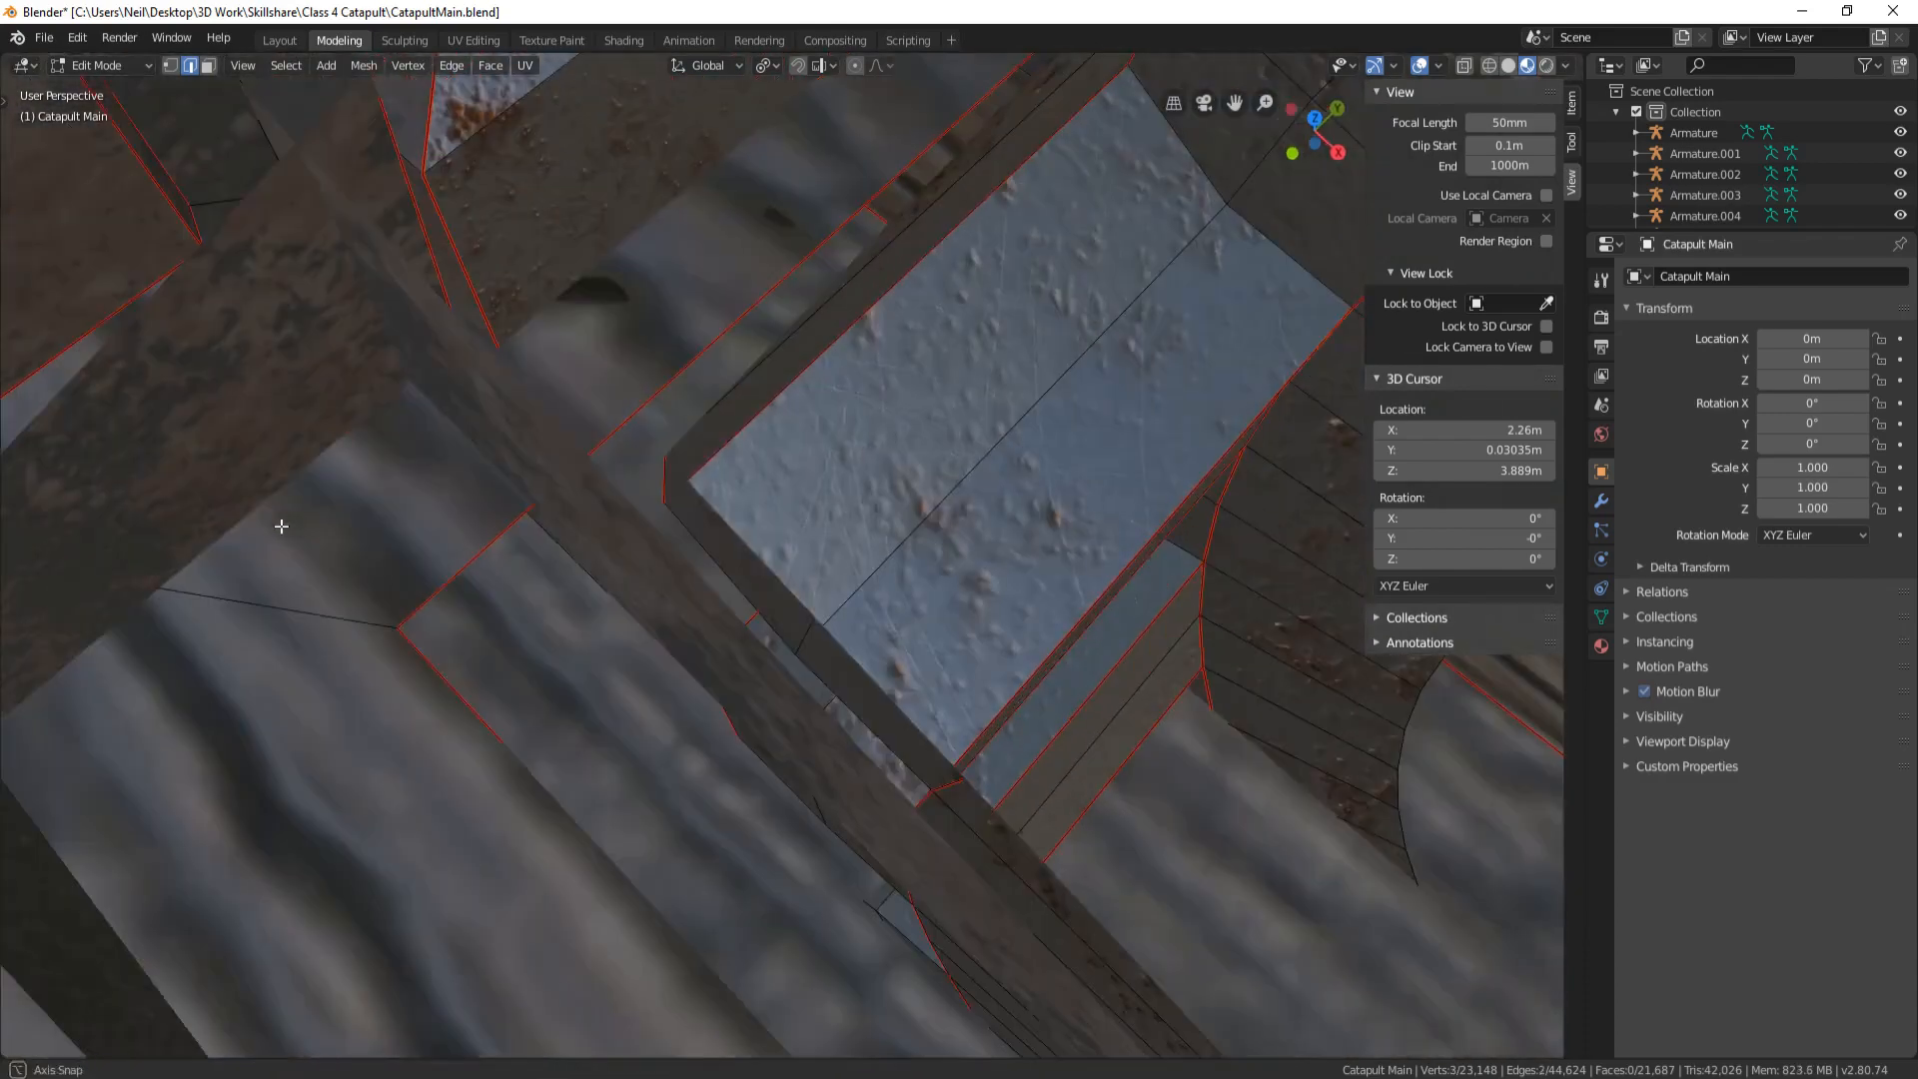
scroll(489, 360, "down", 4)
middle_click_drag(692, 399, 919, 531, "shift")
left_click(846, 567, "shift")
middle_click_drag(1079, 459, 969, 490, "shift")
left_click(984, 489, "shift")
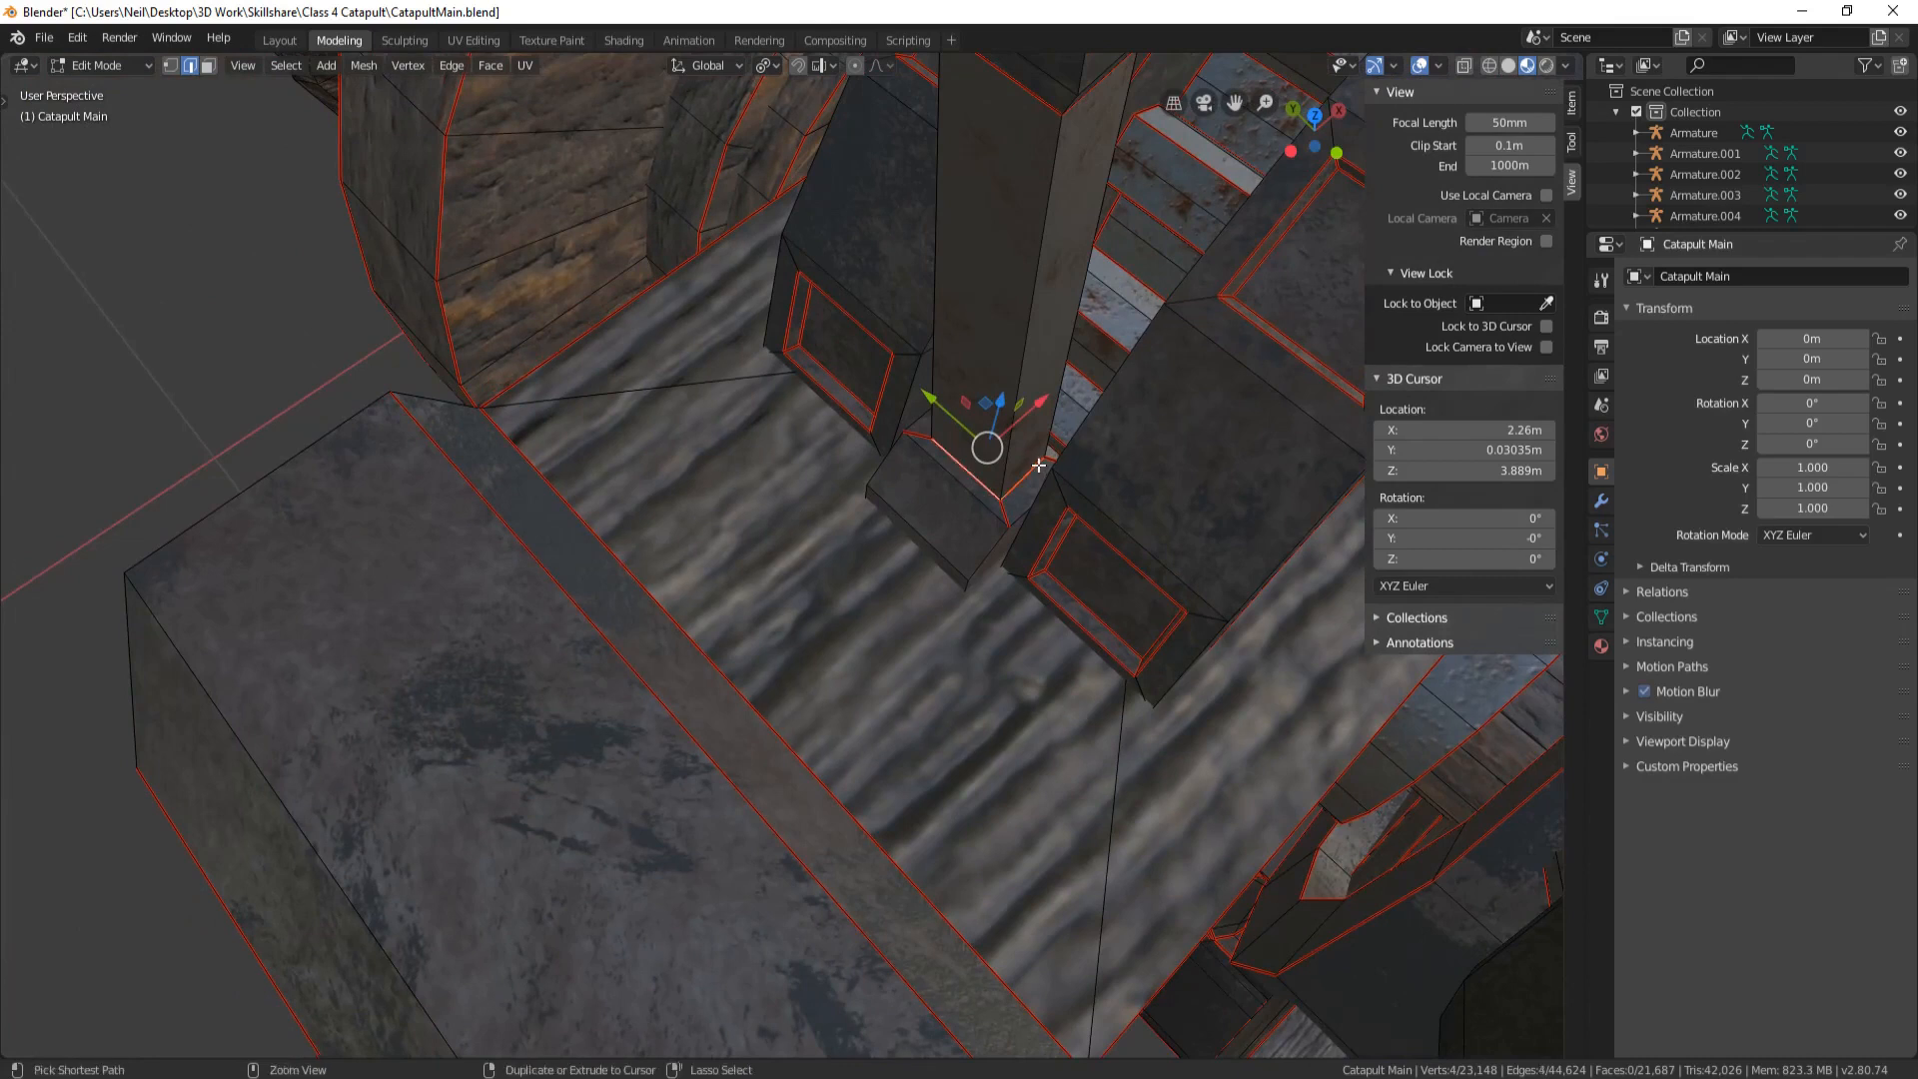
key("shift+s")
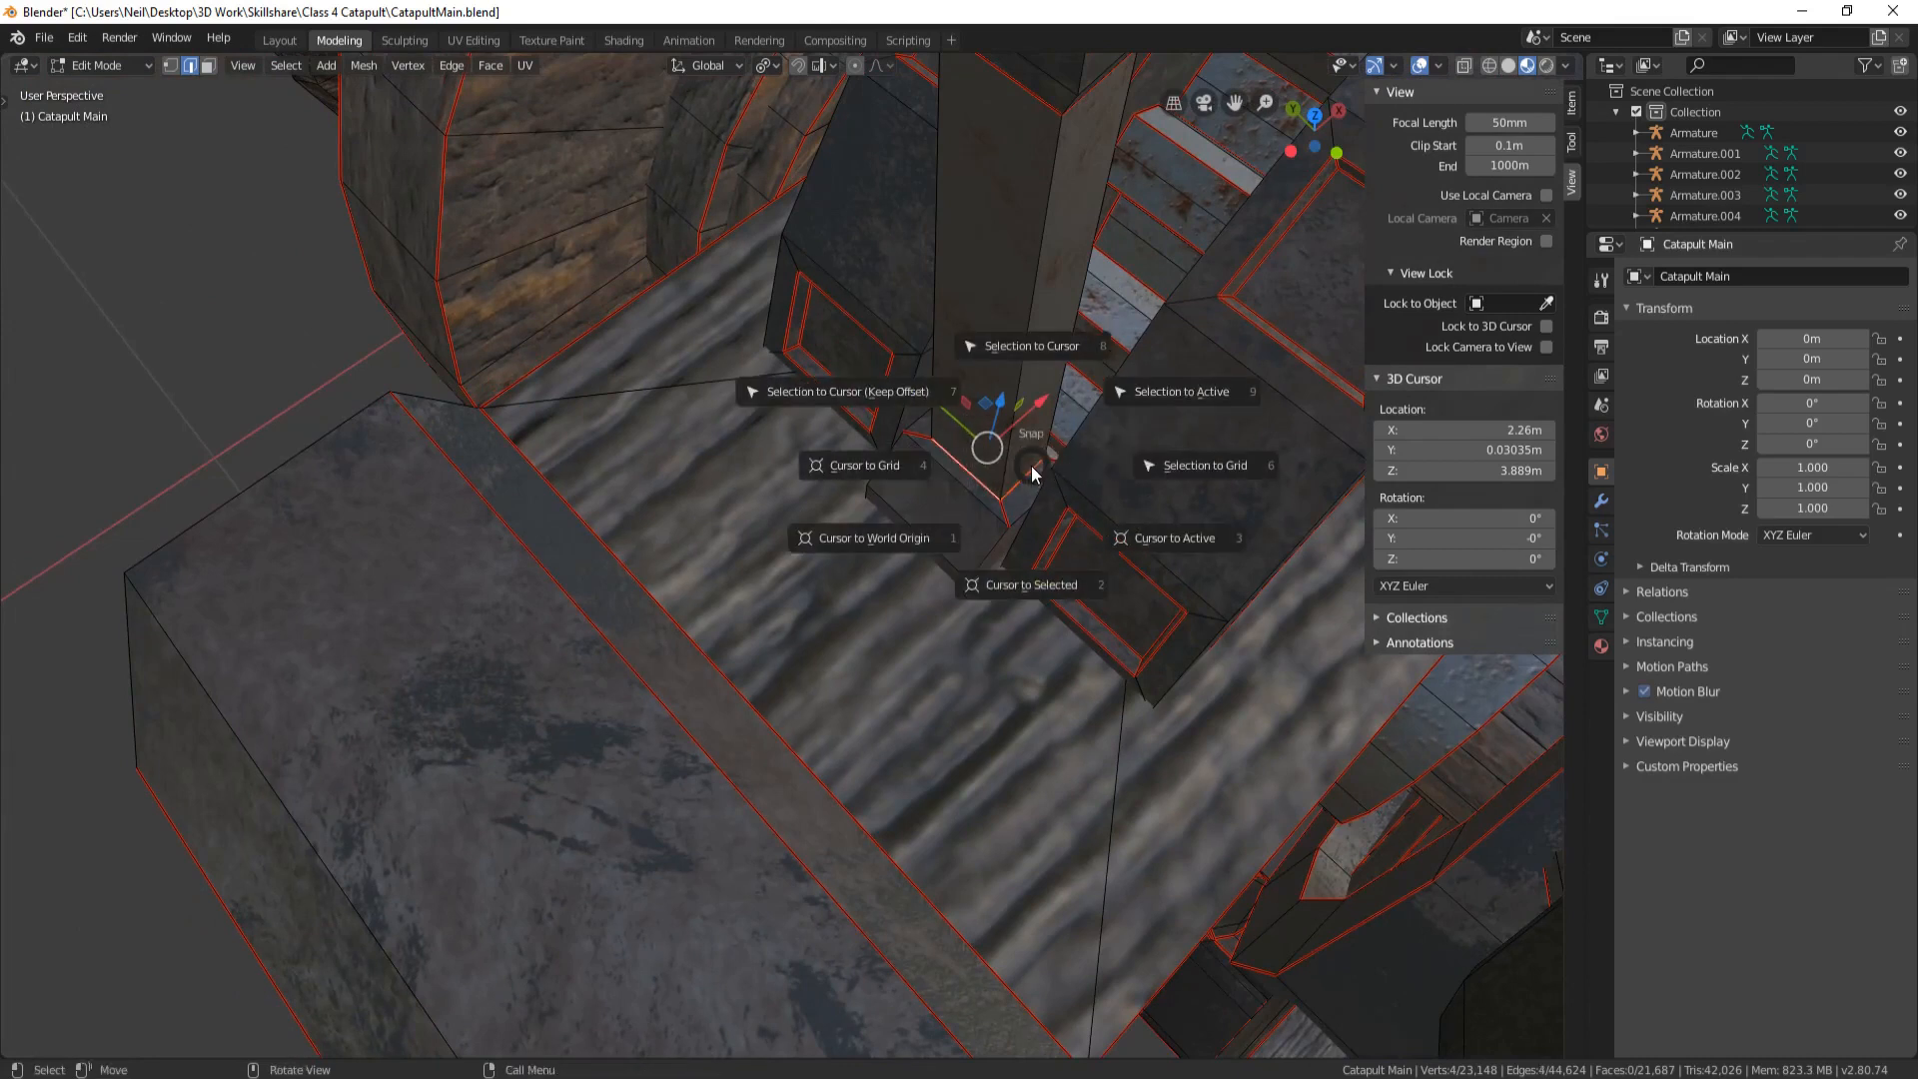
left_click(1021, 591)
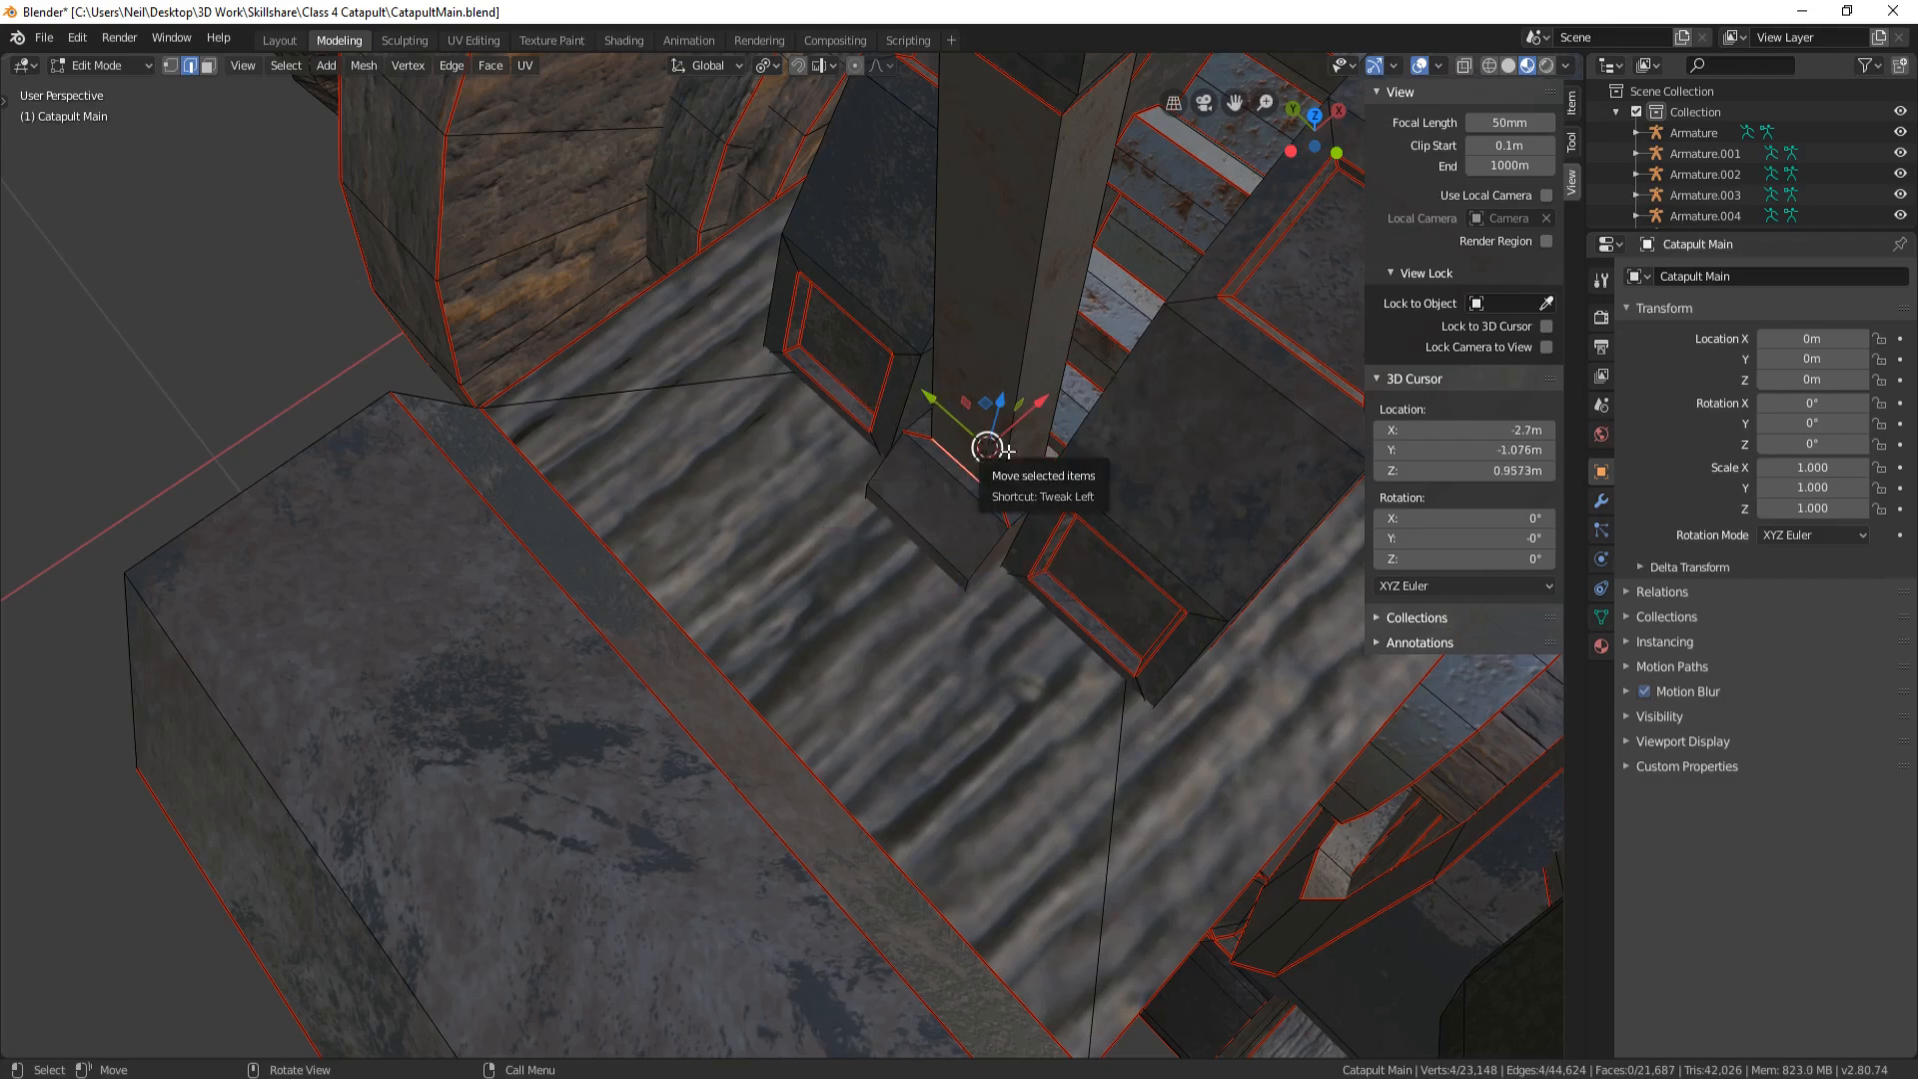
key("Tab")
Add an armature at the ratchet lever's base and scale it to about 0.323 so it fits the lever
key("shift+a")
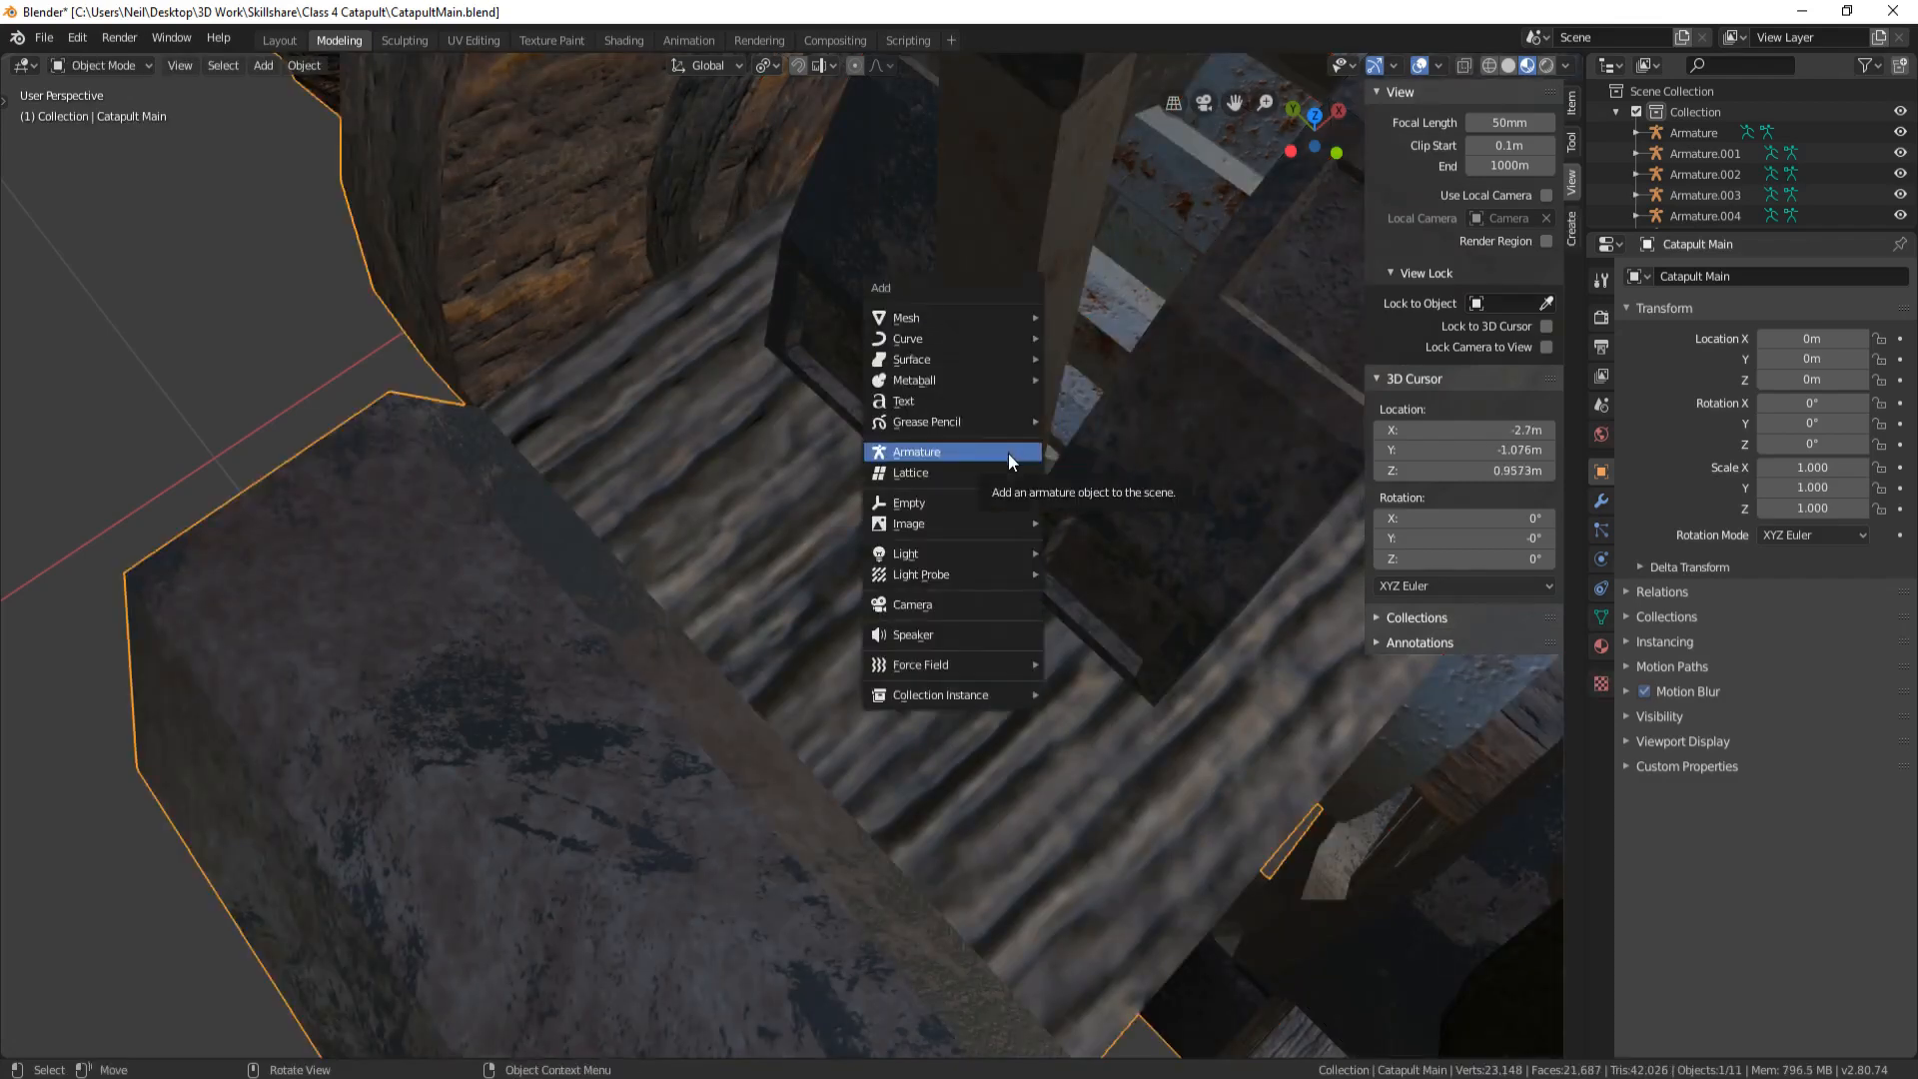
left_click(940, 455)
key("KP_Decimal")
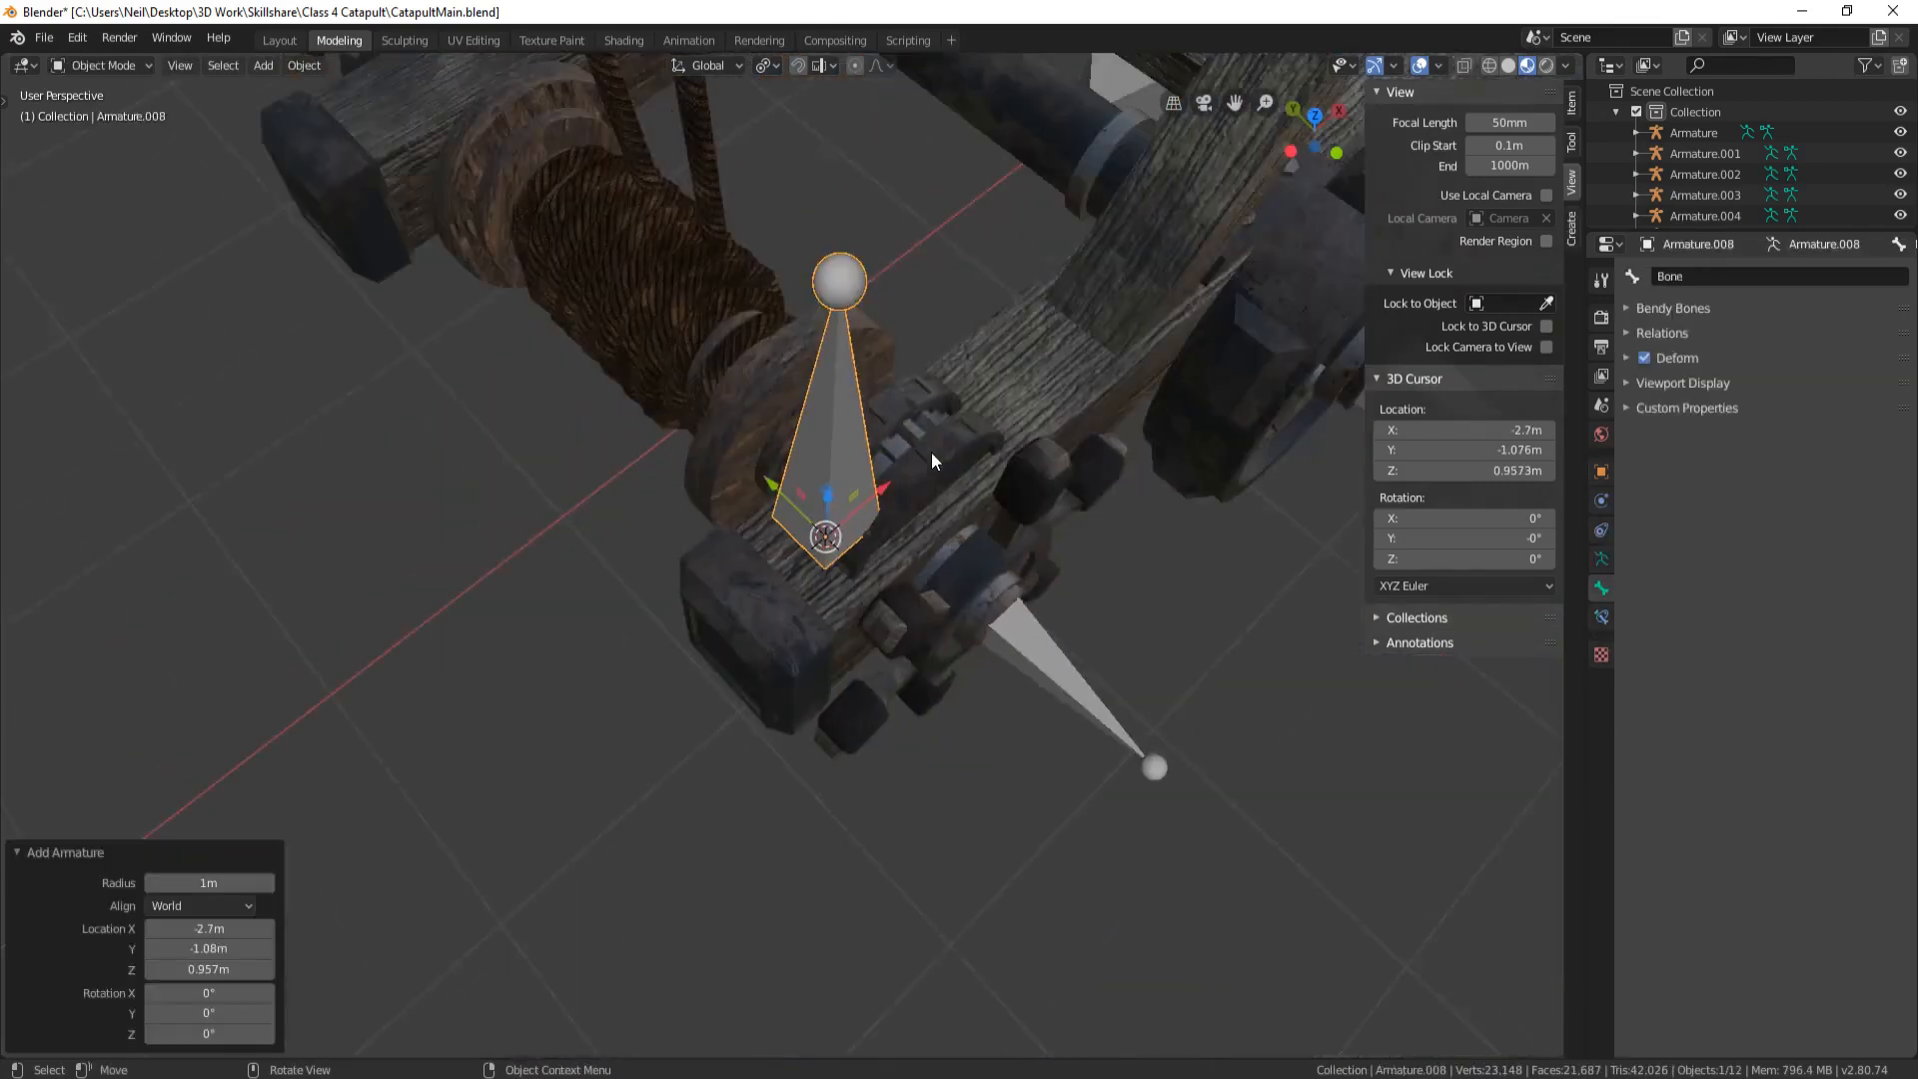
middle_click_drag(1100, 542, 897, 487)
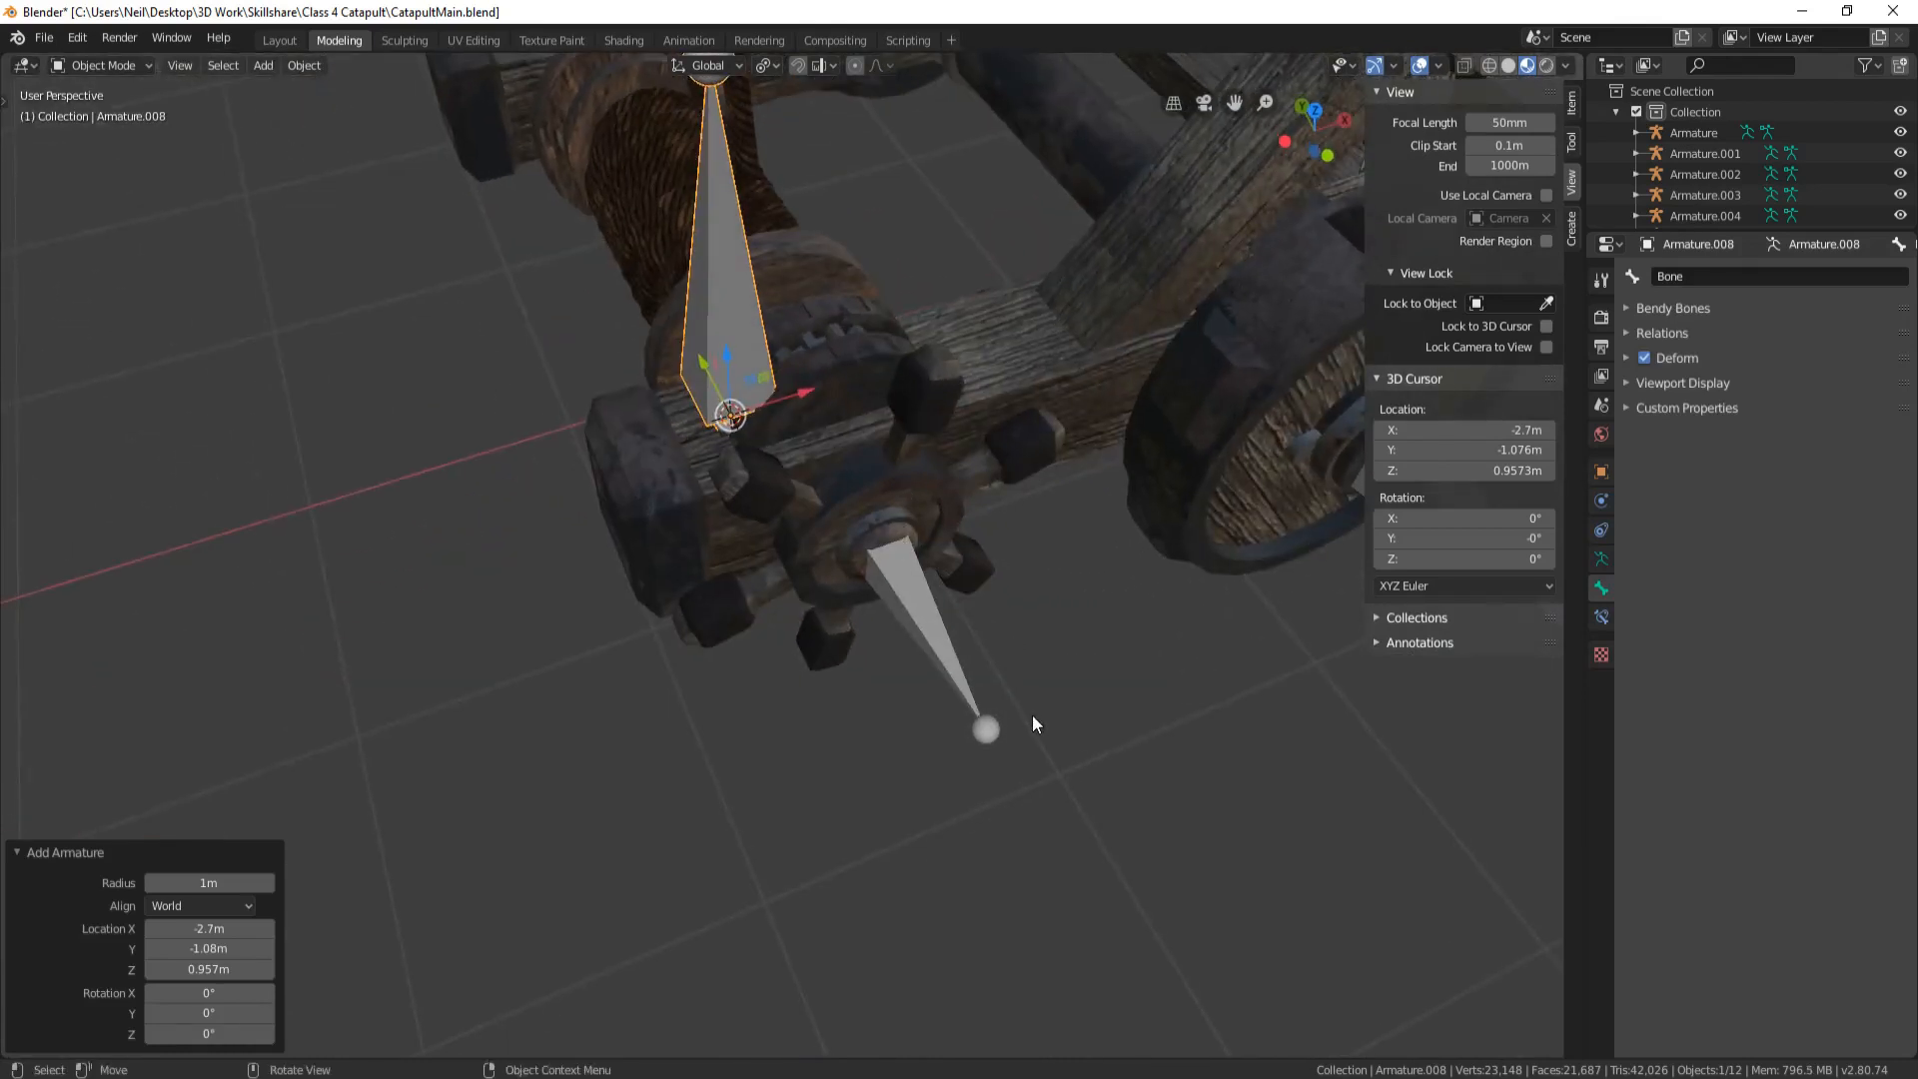
key("s")
left_click(836, 503)
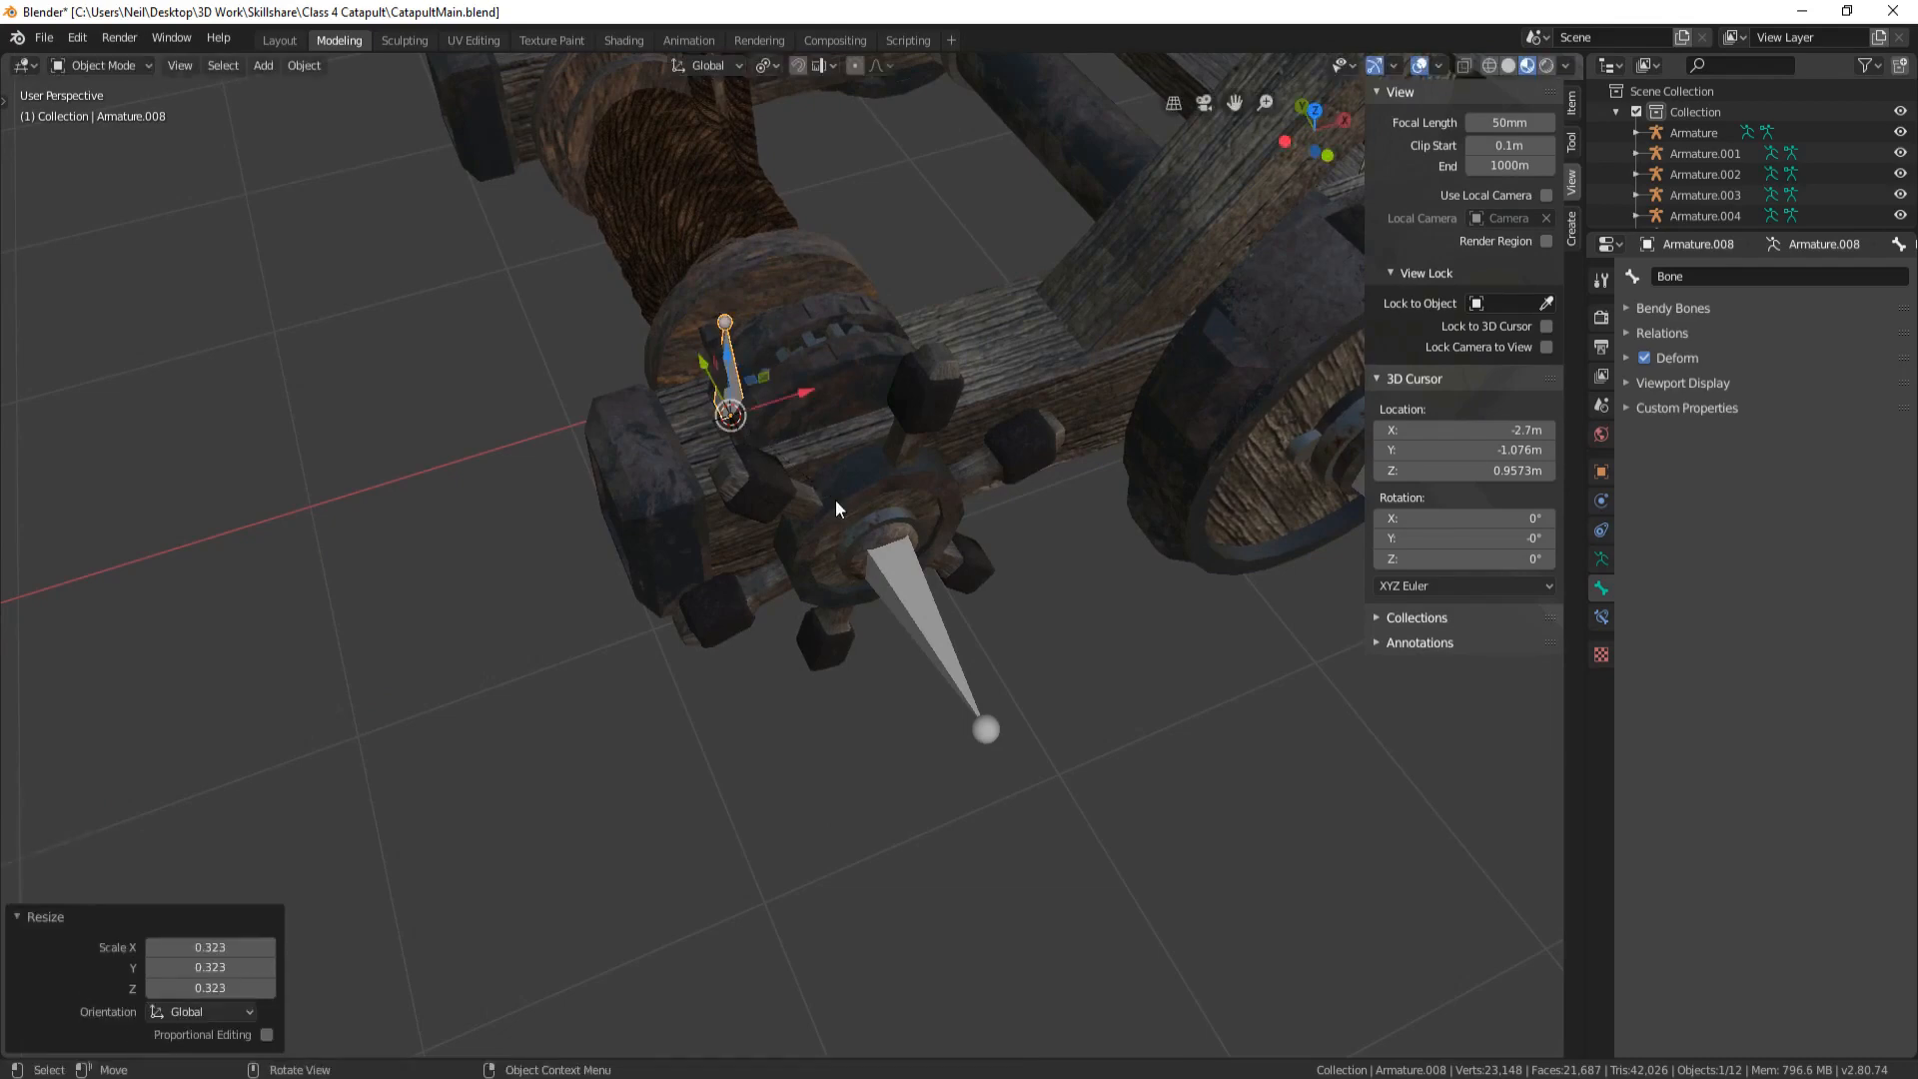
middle_click_drag(835, 502, 660, 440)
scroll(741, 479, "up", 2)
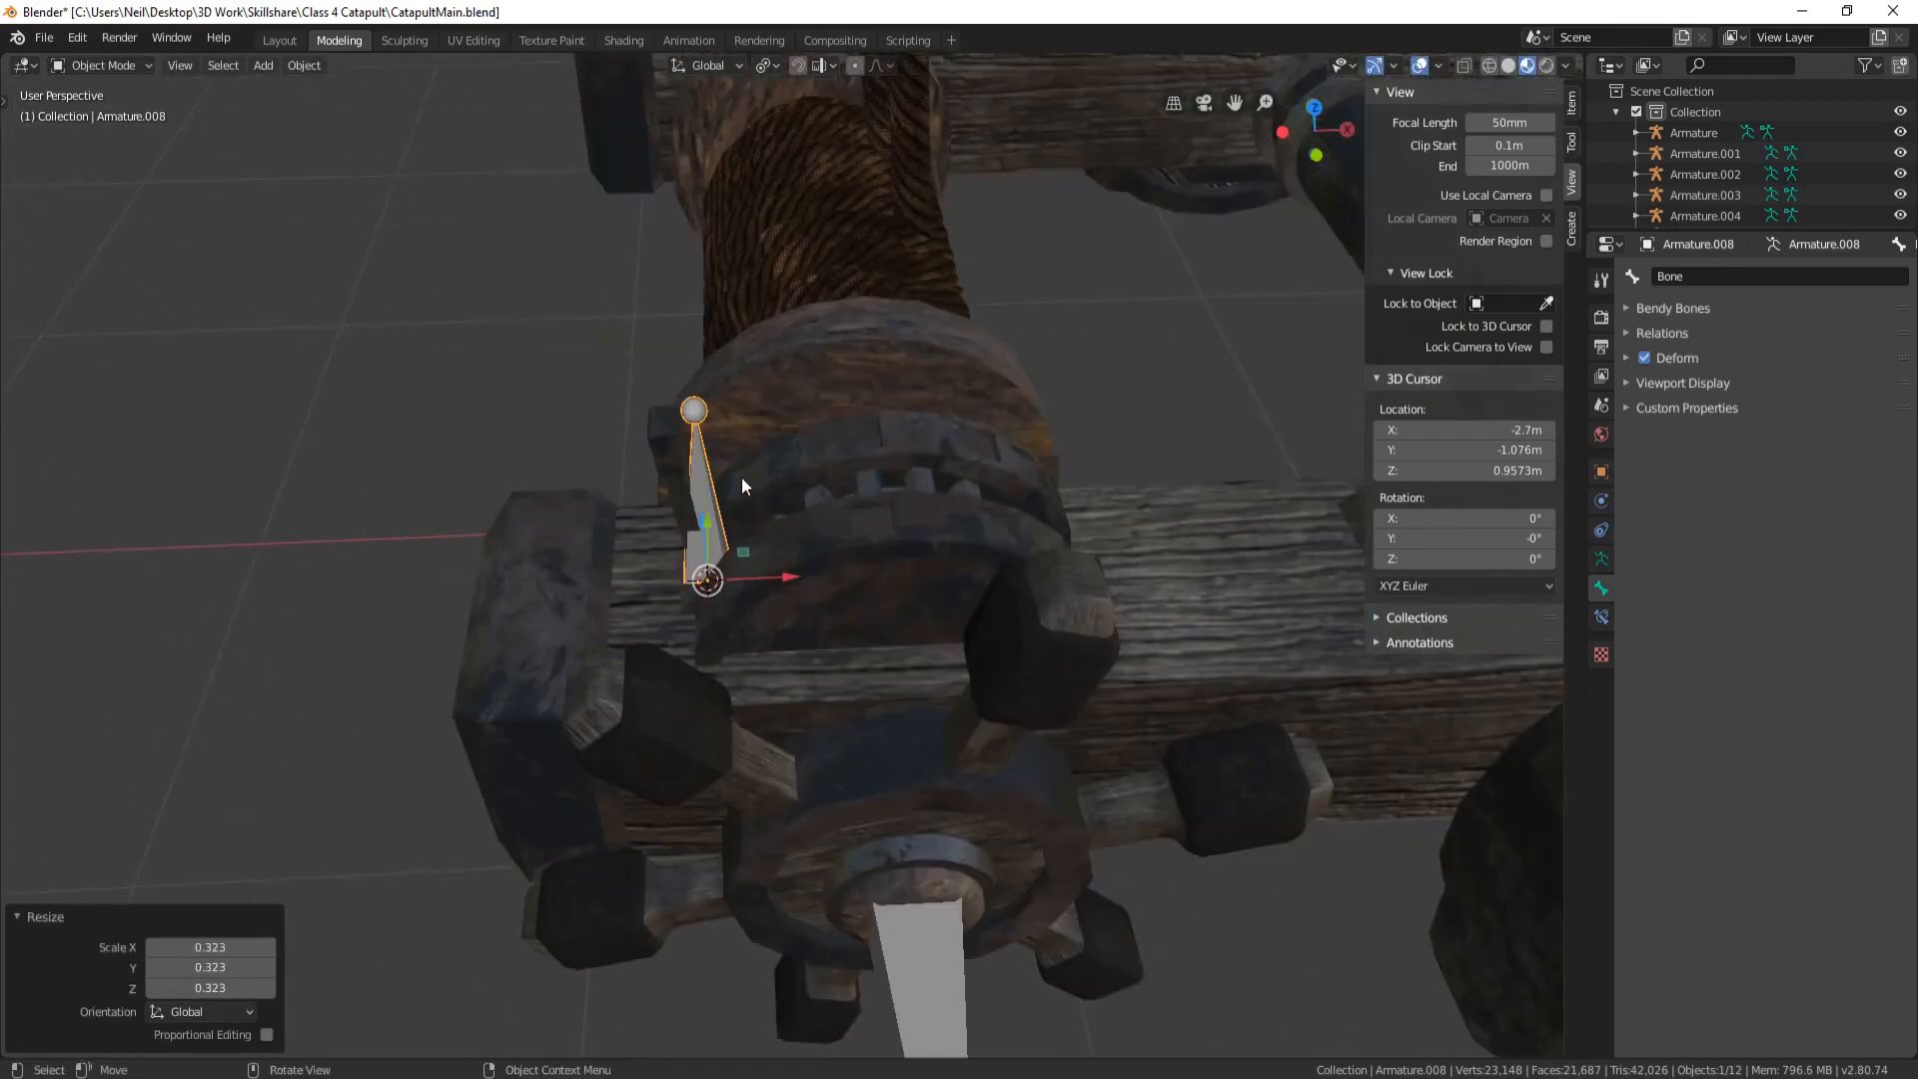
middle_click_drag(743, 486, 770, 471)
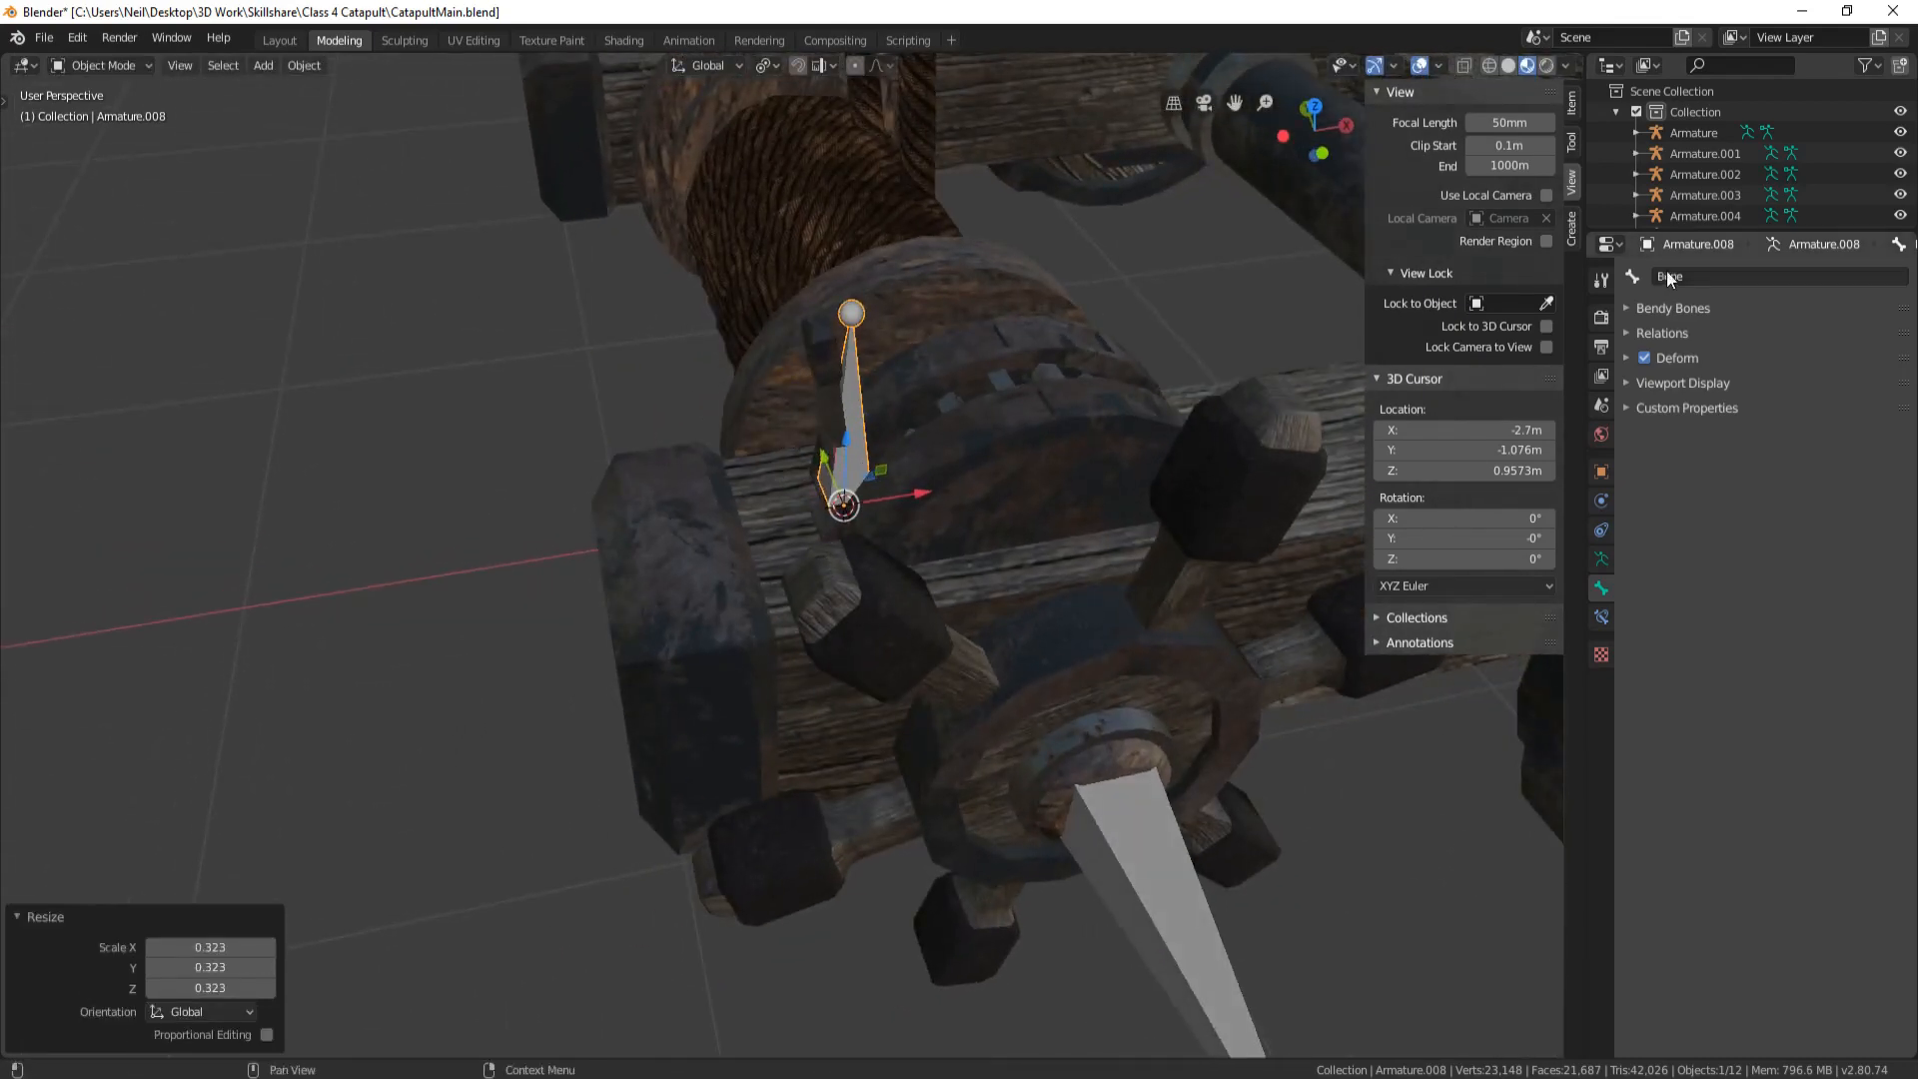
Rename the new armature's bone at the ratchet lever to "Lever Bone"
left_click(1695, 276)
type("L")
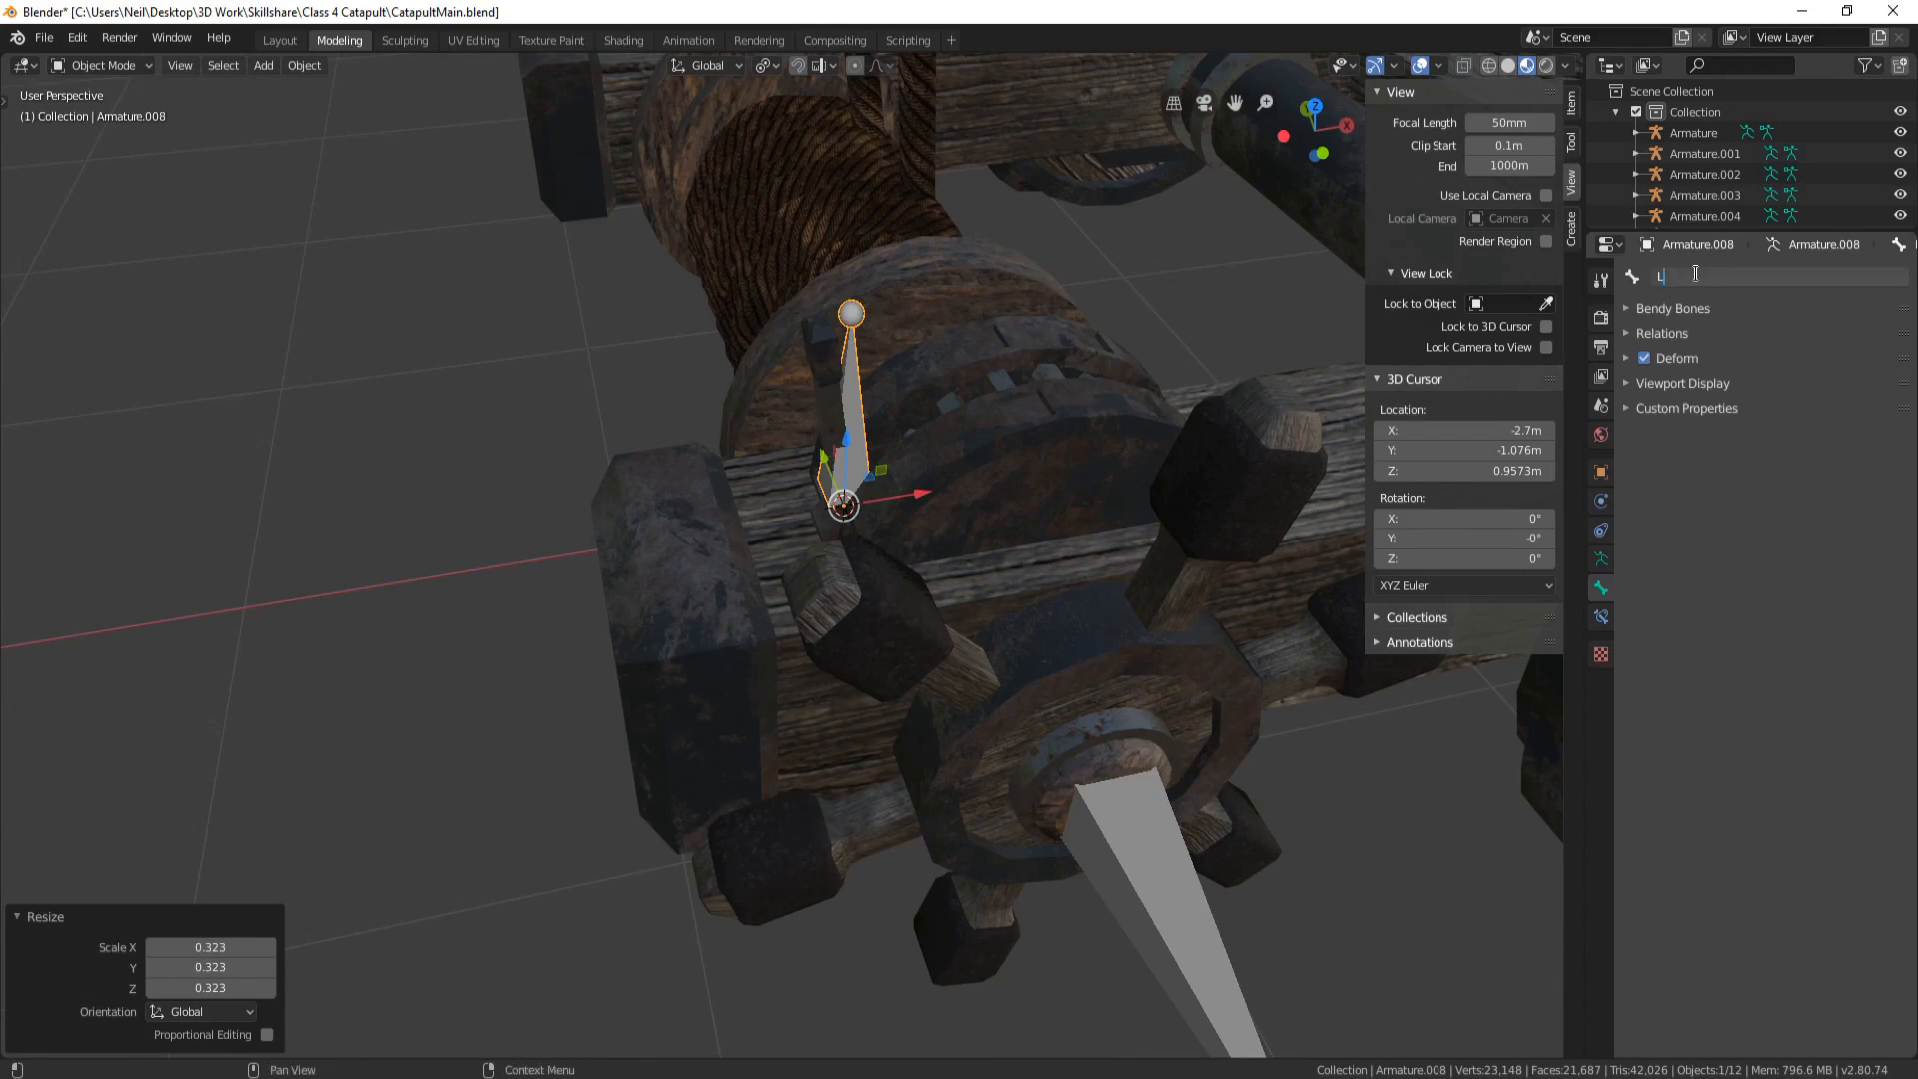
type("ever Bone")
key("Return")
Rotate the Lever Bone armature about -9.99° around the global Y axis so it follows the lever's tilt
middle_click_drag(1095, 441, 849, 354)
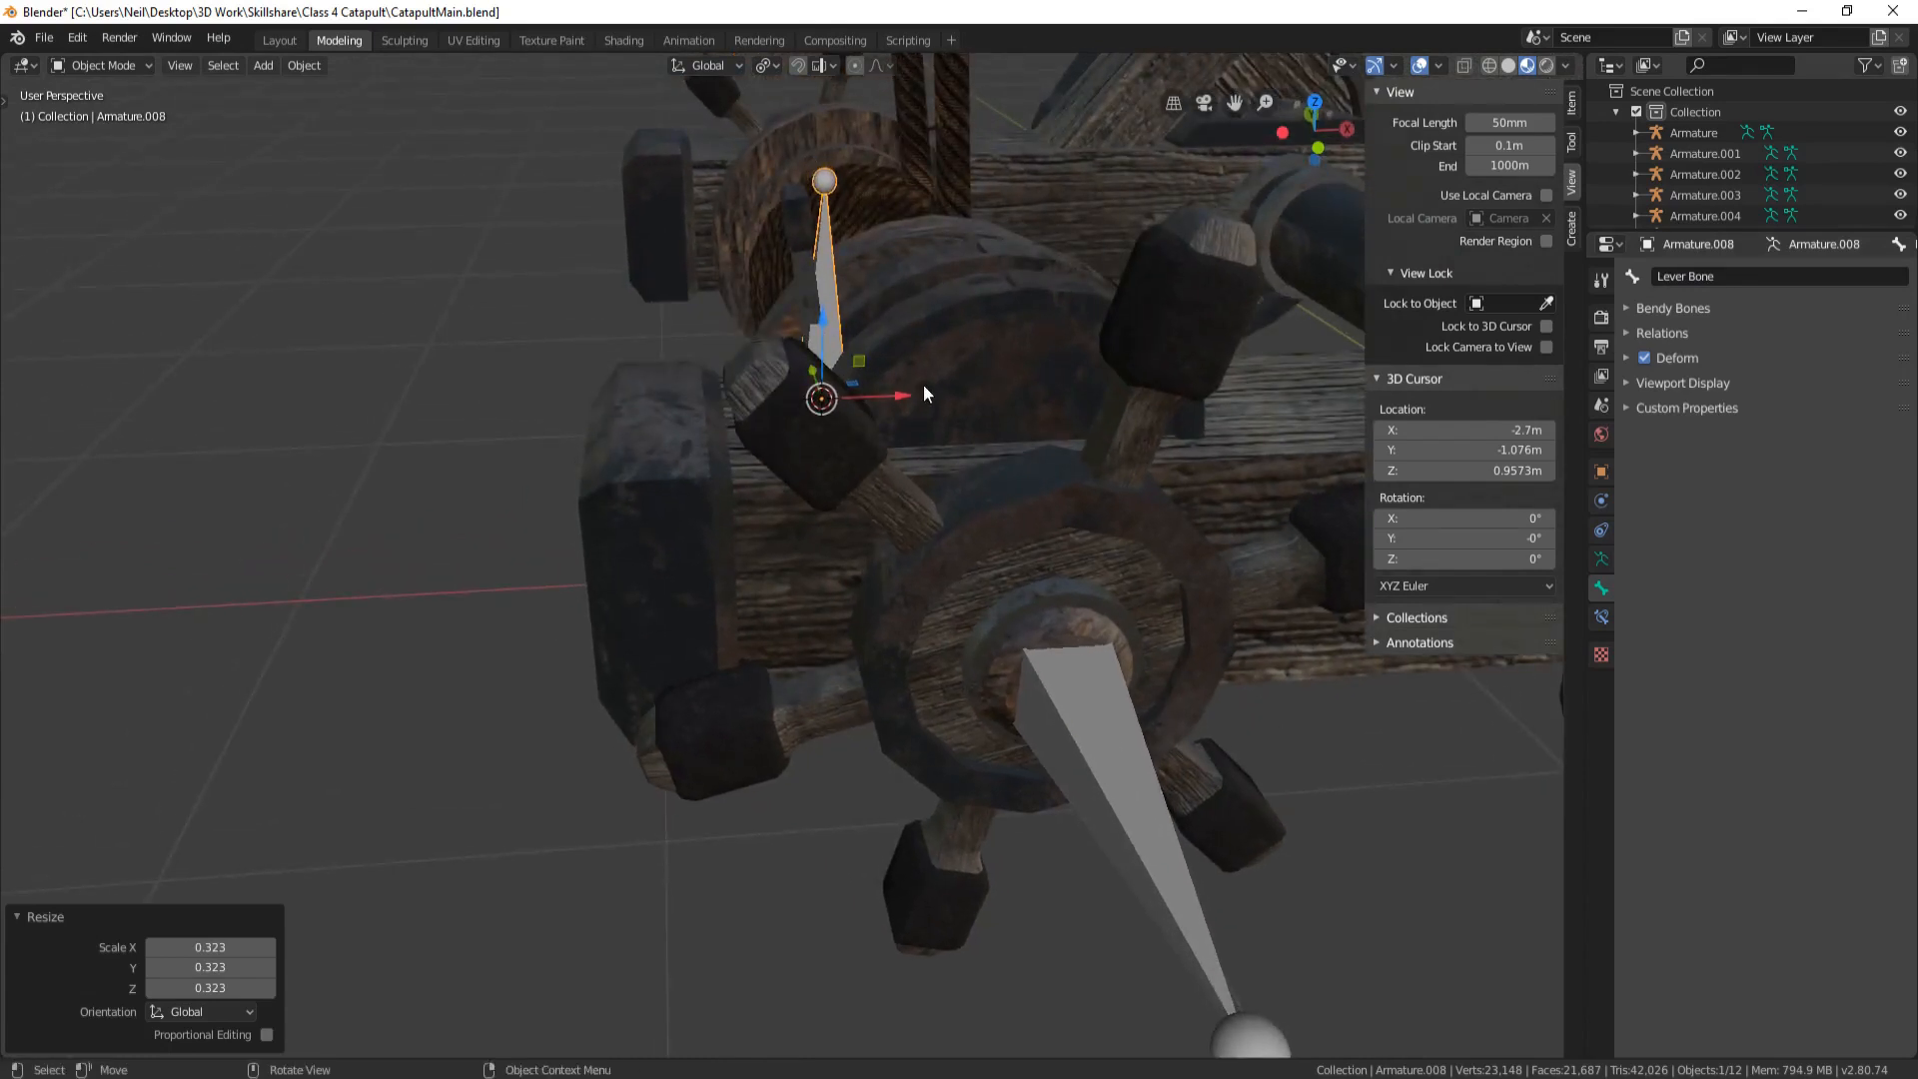
key("r")
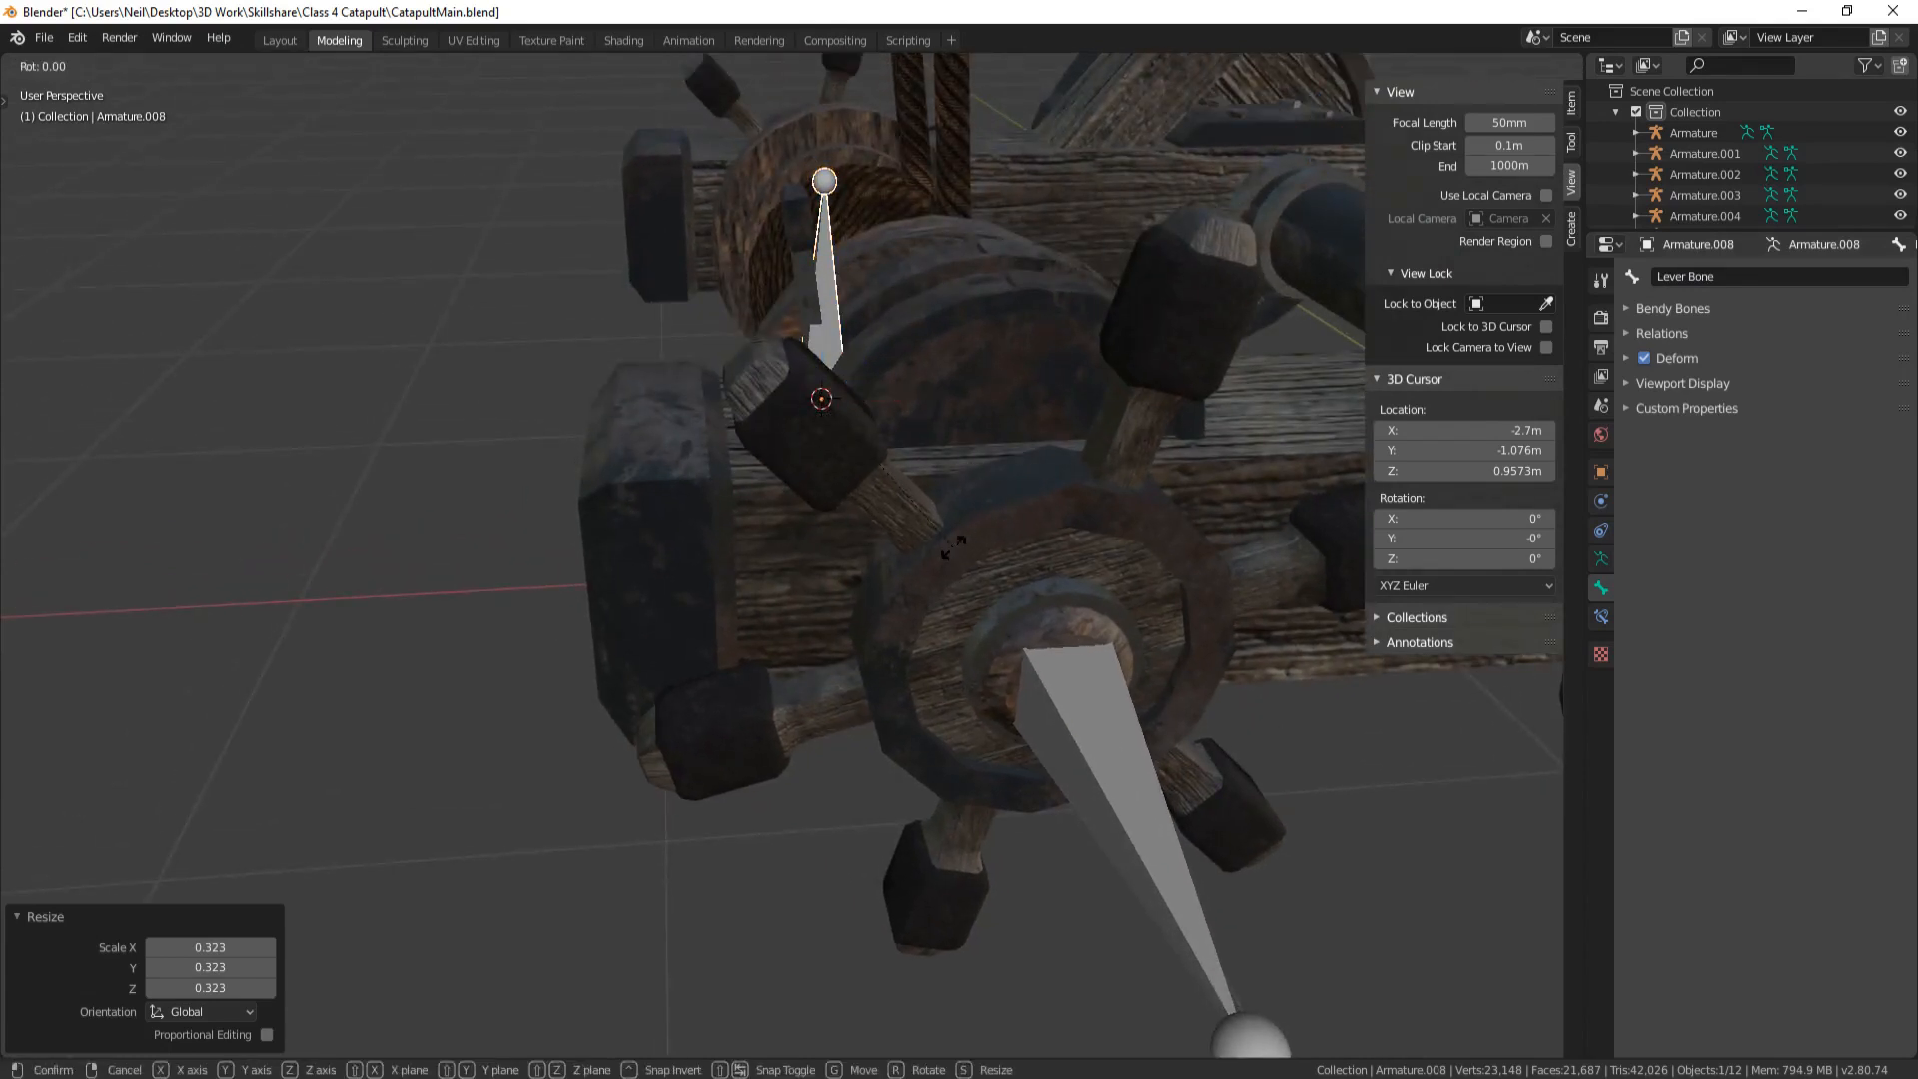
key("y")
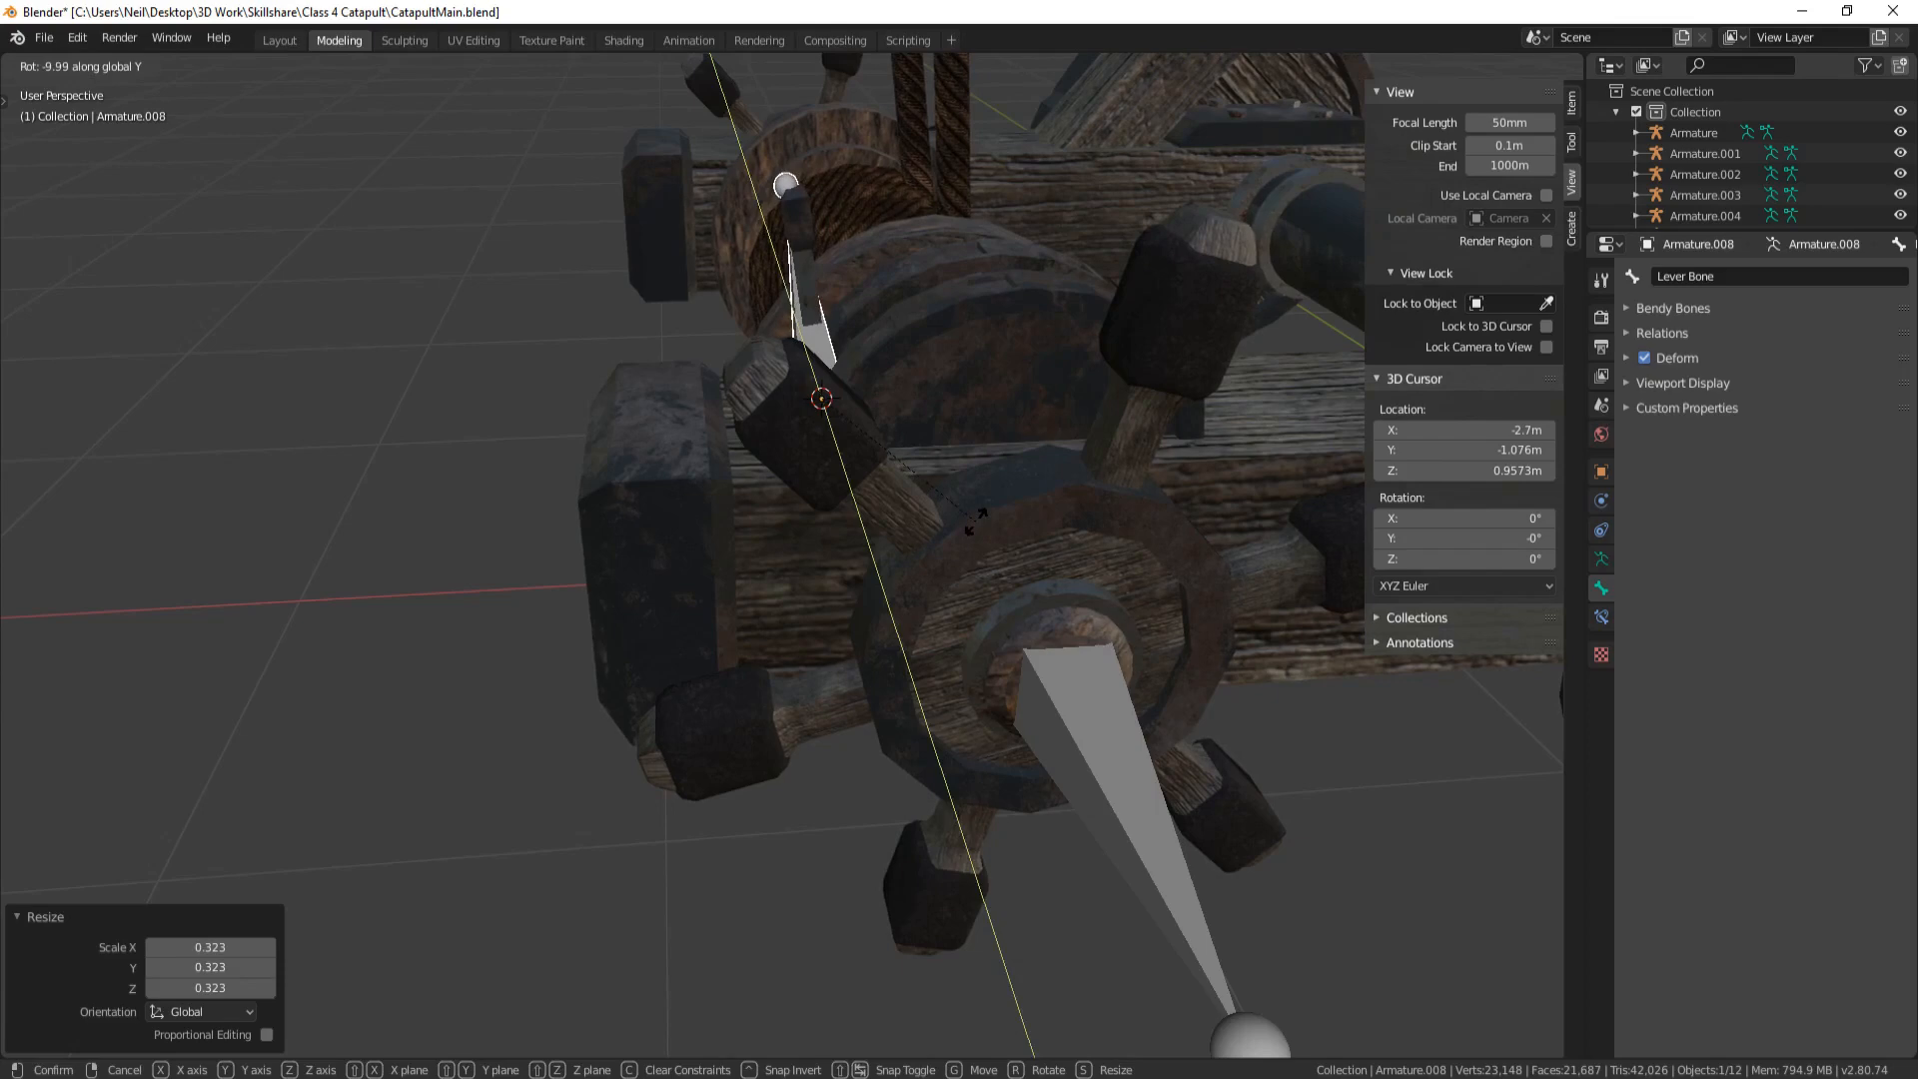
left_click(974, 521)
Select Catapult Main near the winch's toothed cog and enter its Edit Mode
middle_click_drag(974, 521, 953, 282)
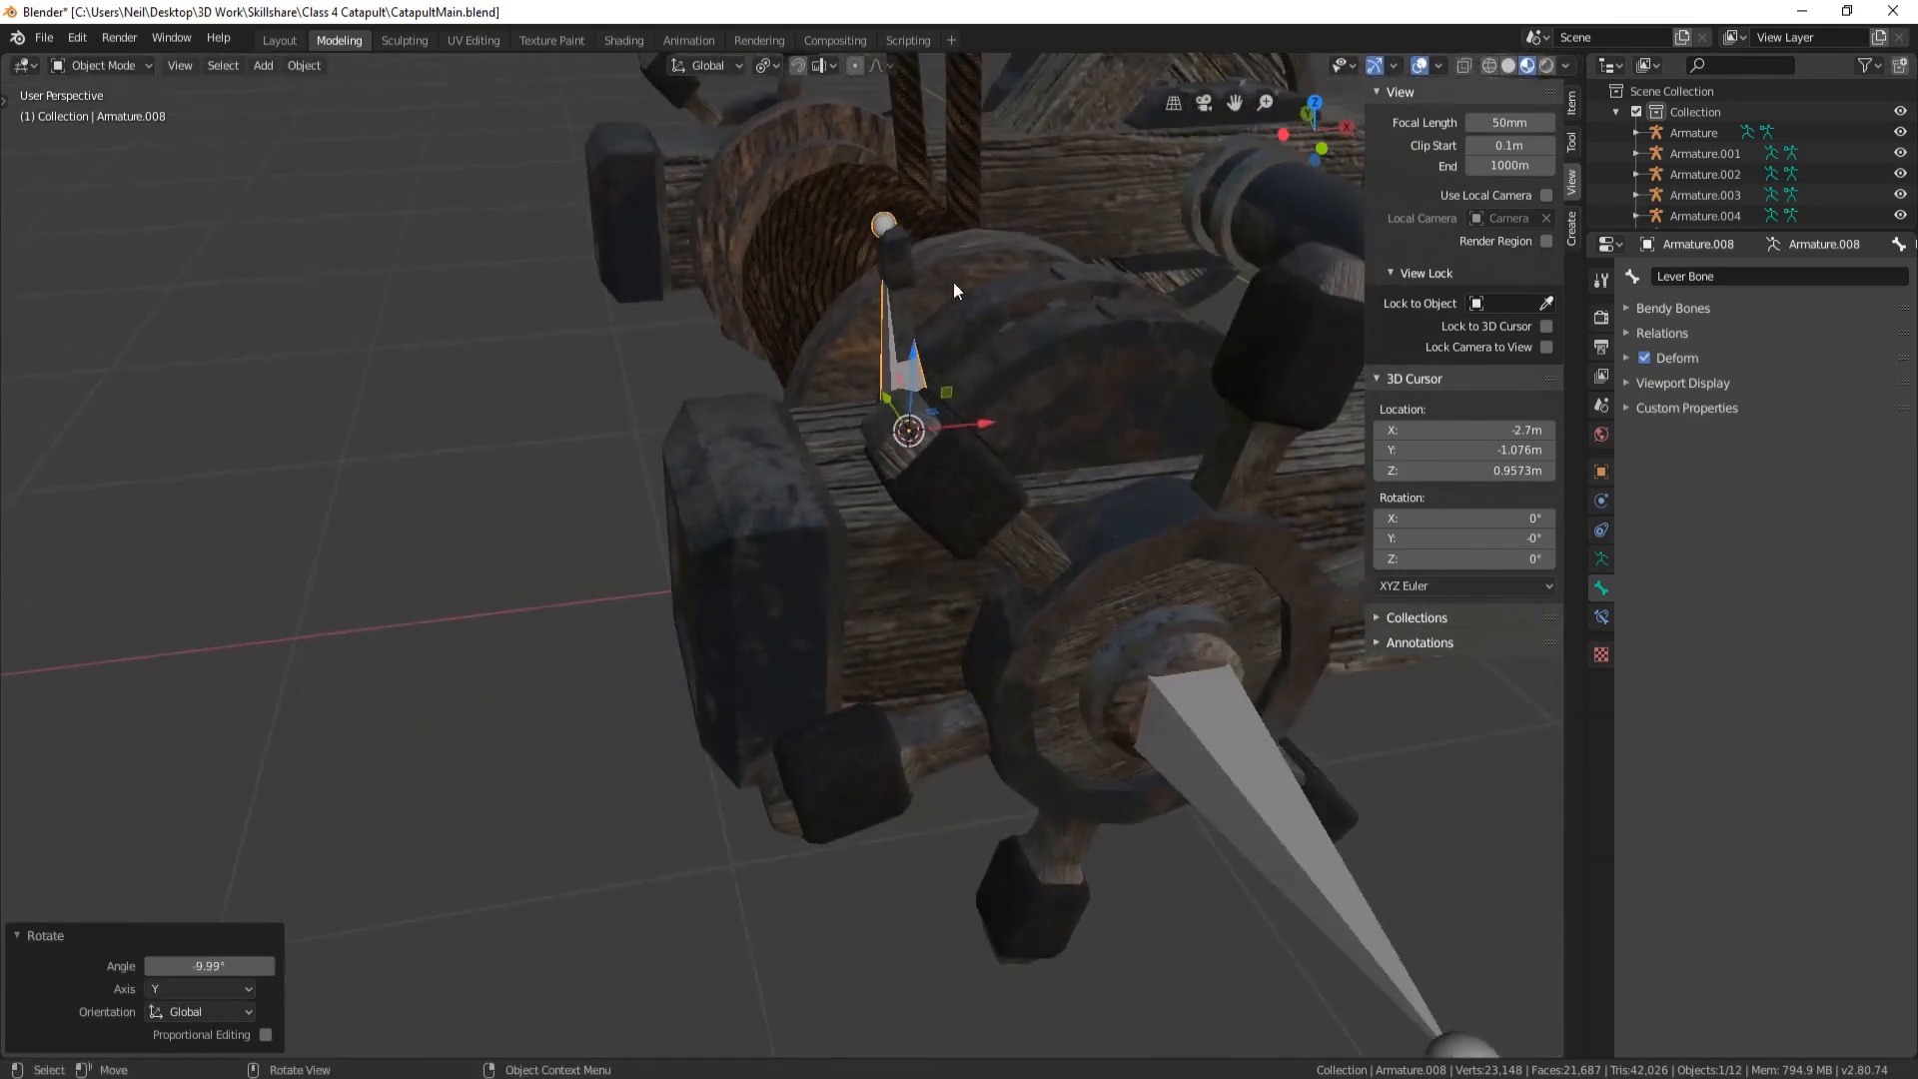
middle_click_drag(899, 358, 963, 356)
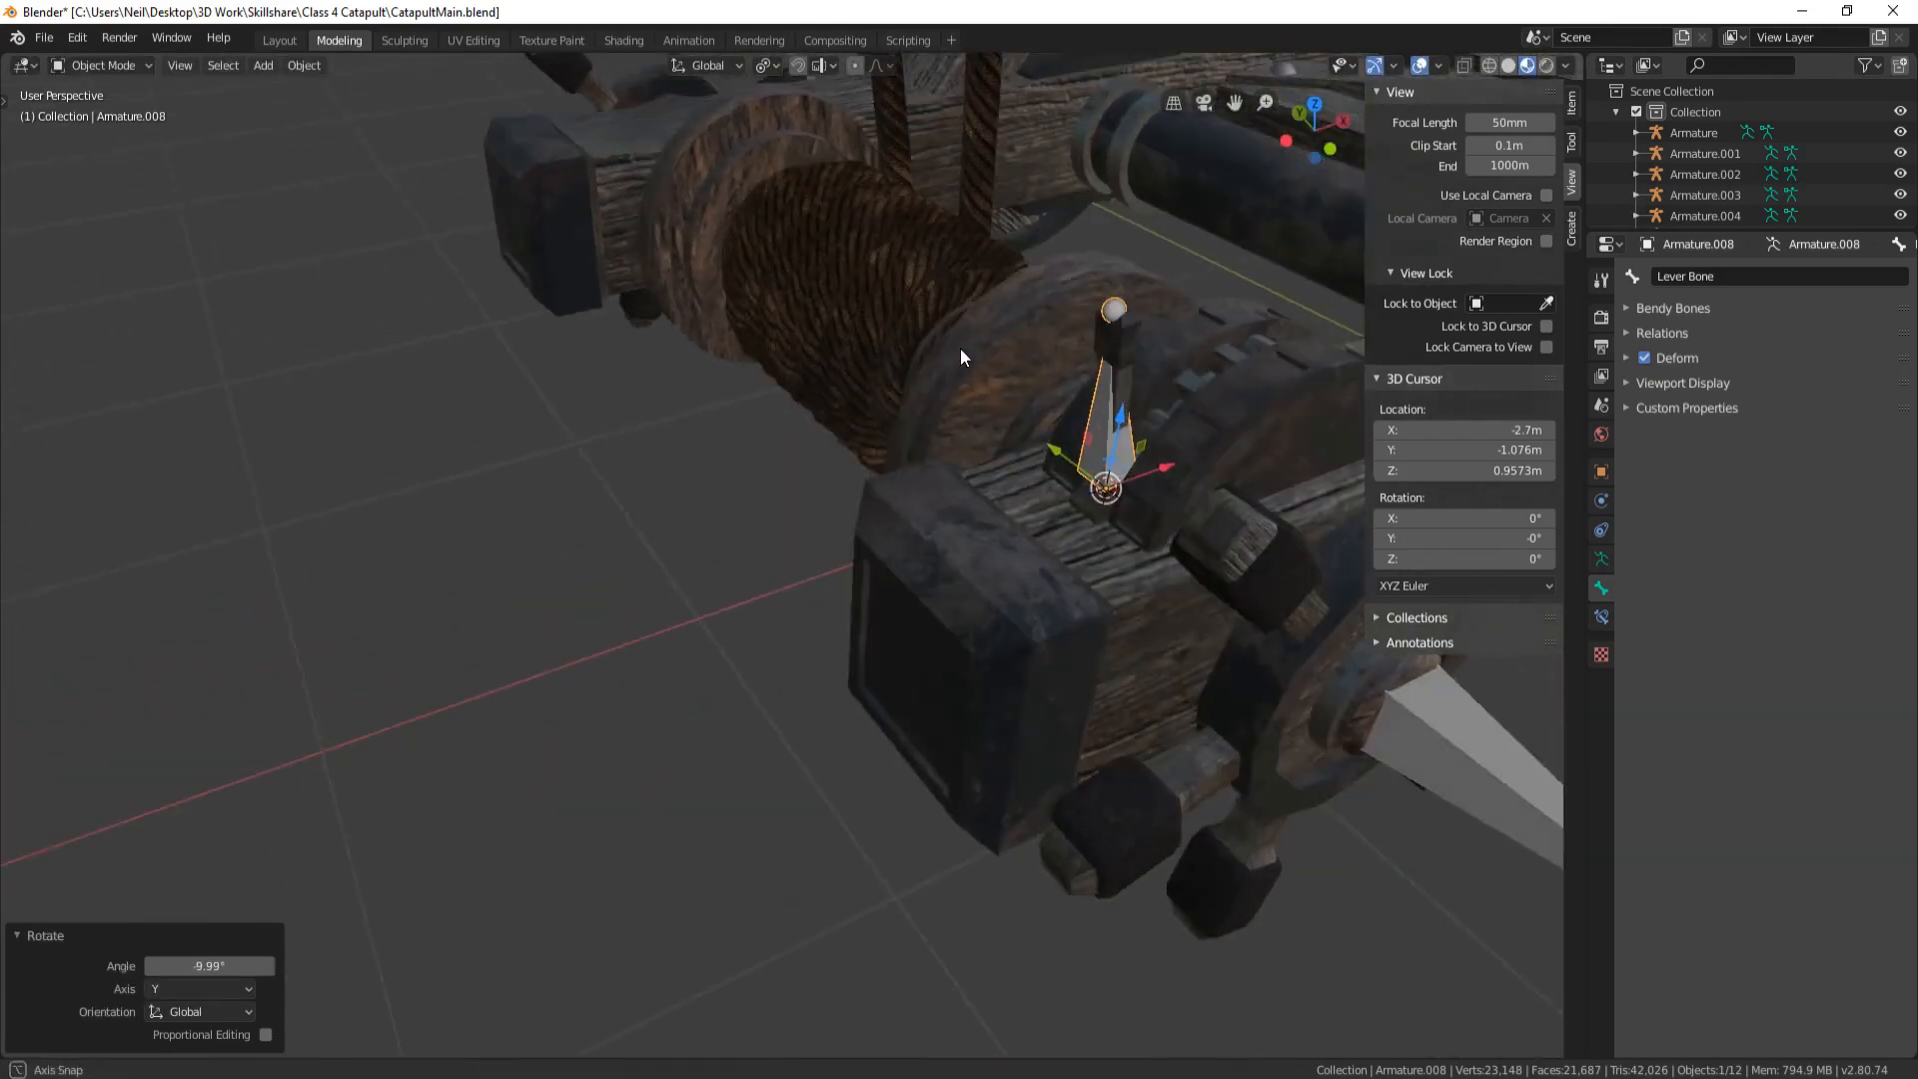
middle_click_drag(1148, 356, 953, 433)
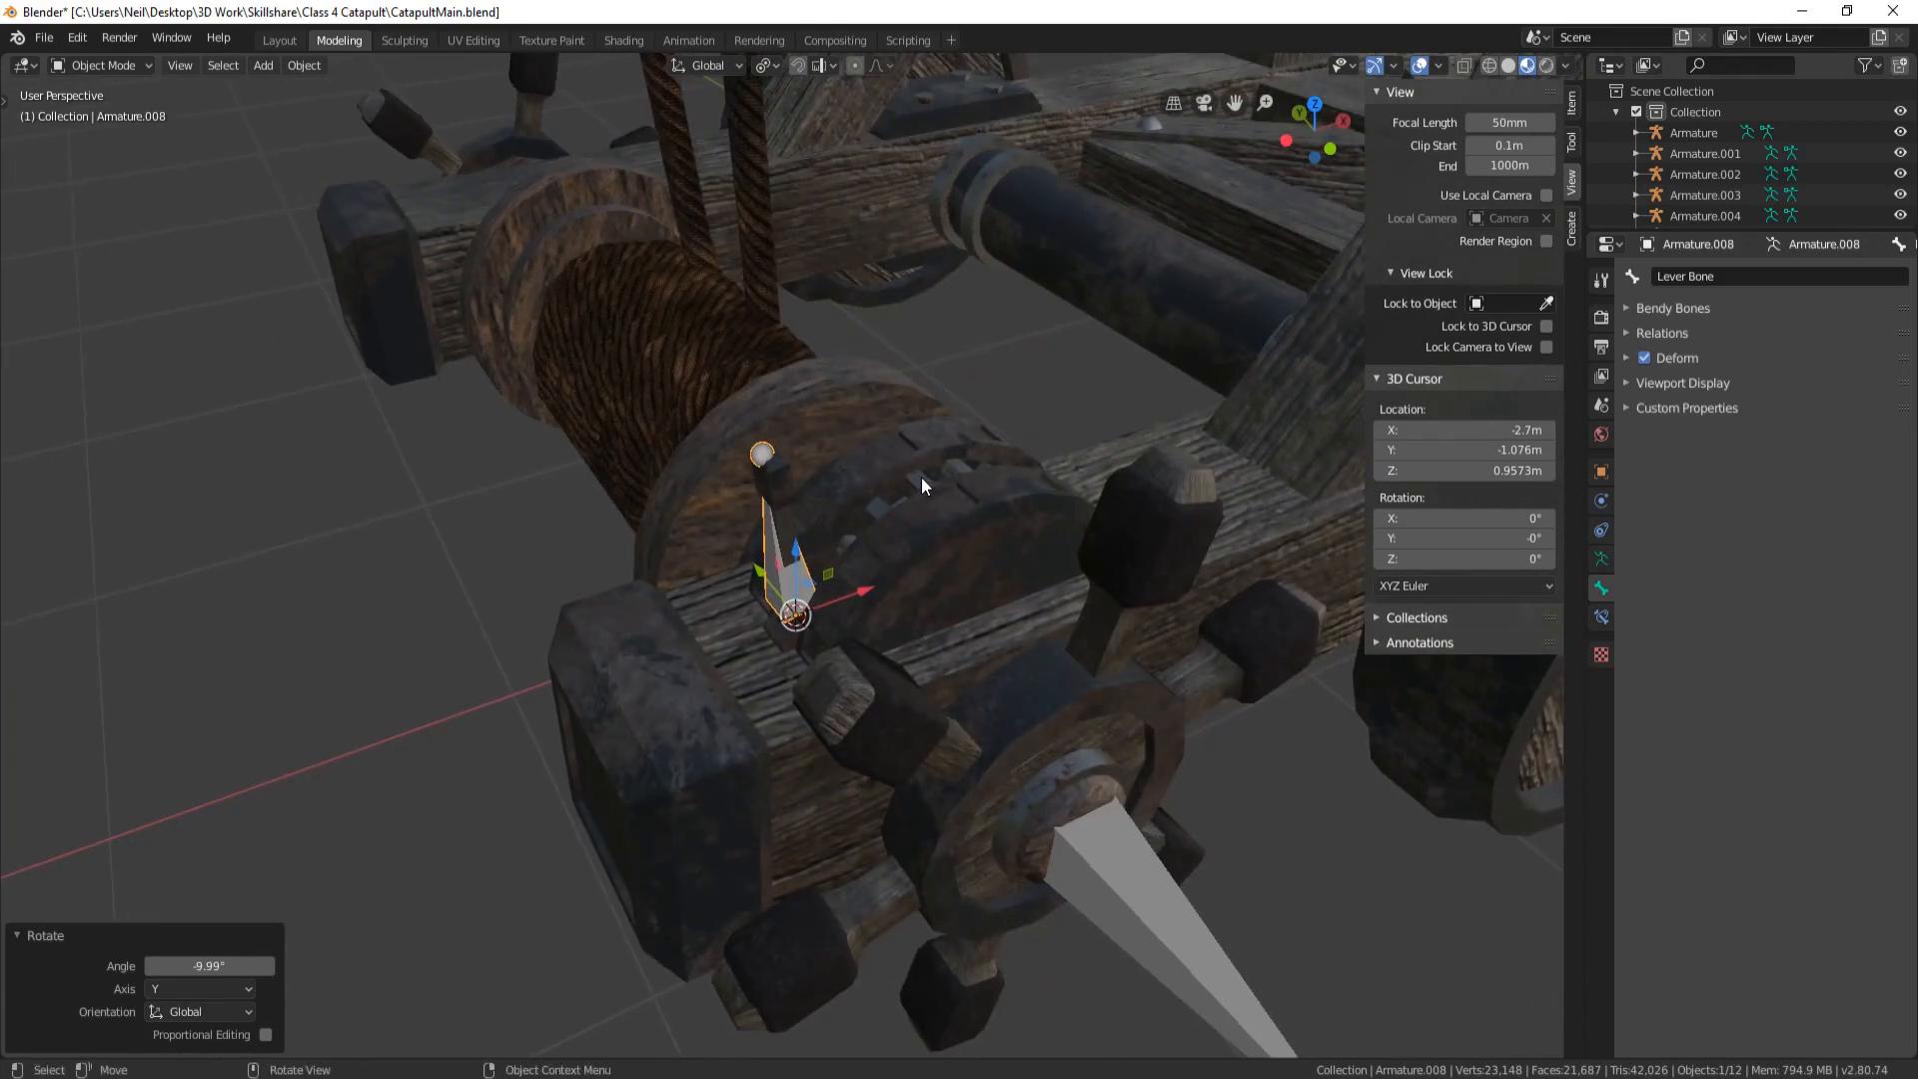
middle_click_drag(922, 477, 831, 537)
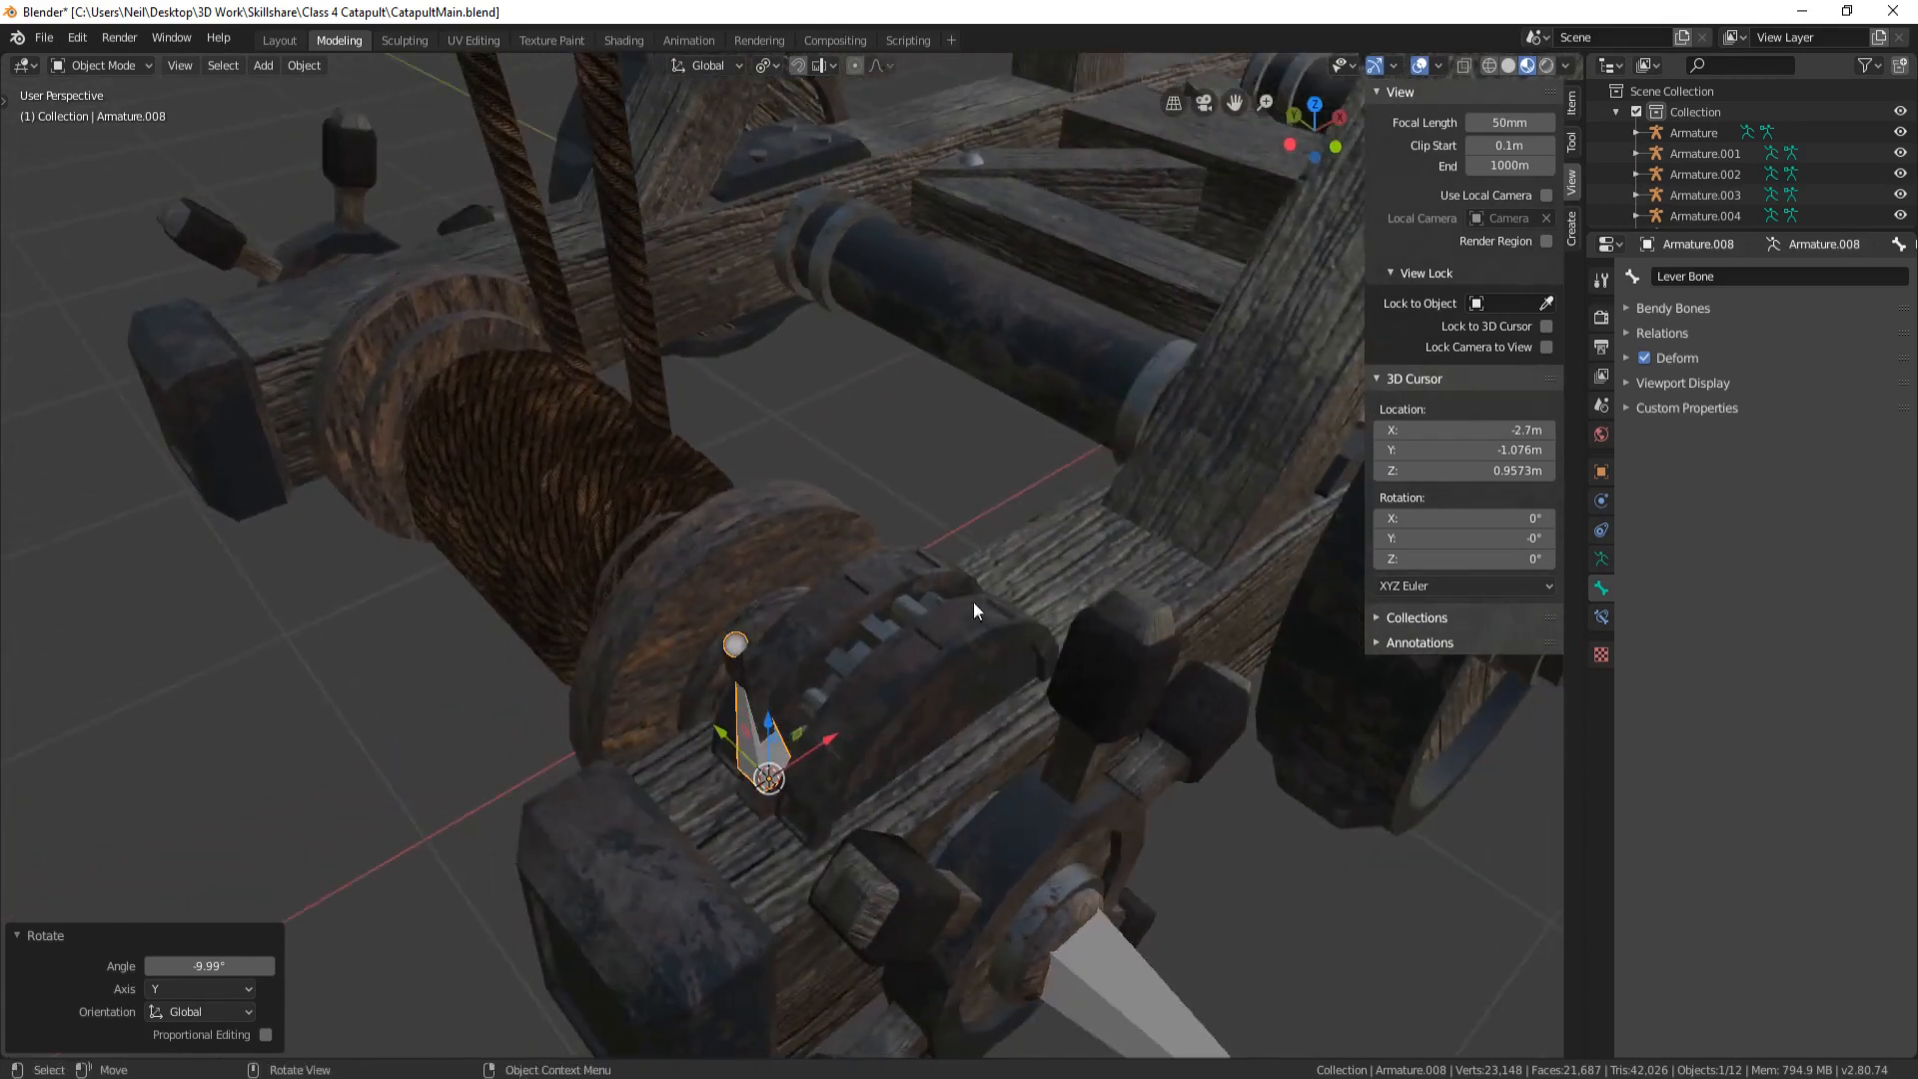
middle_click_drag(975, 607, 829, 538)
left_click(771, 541)
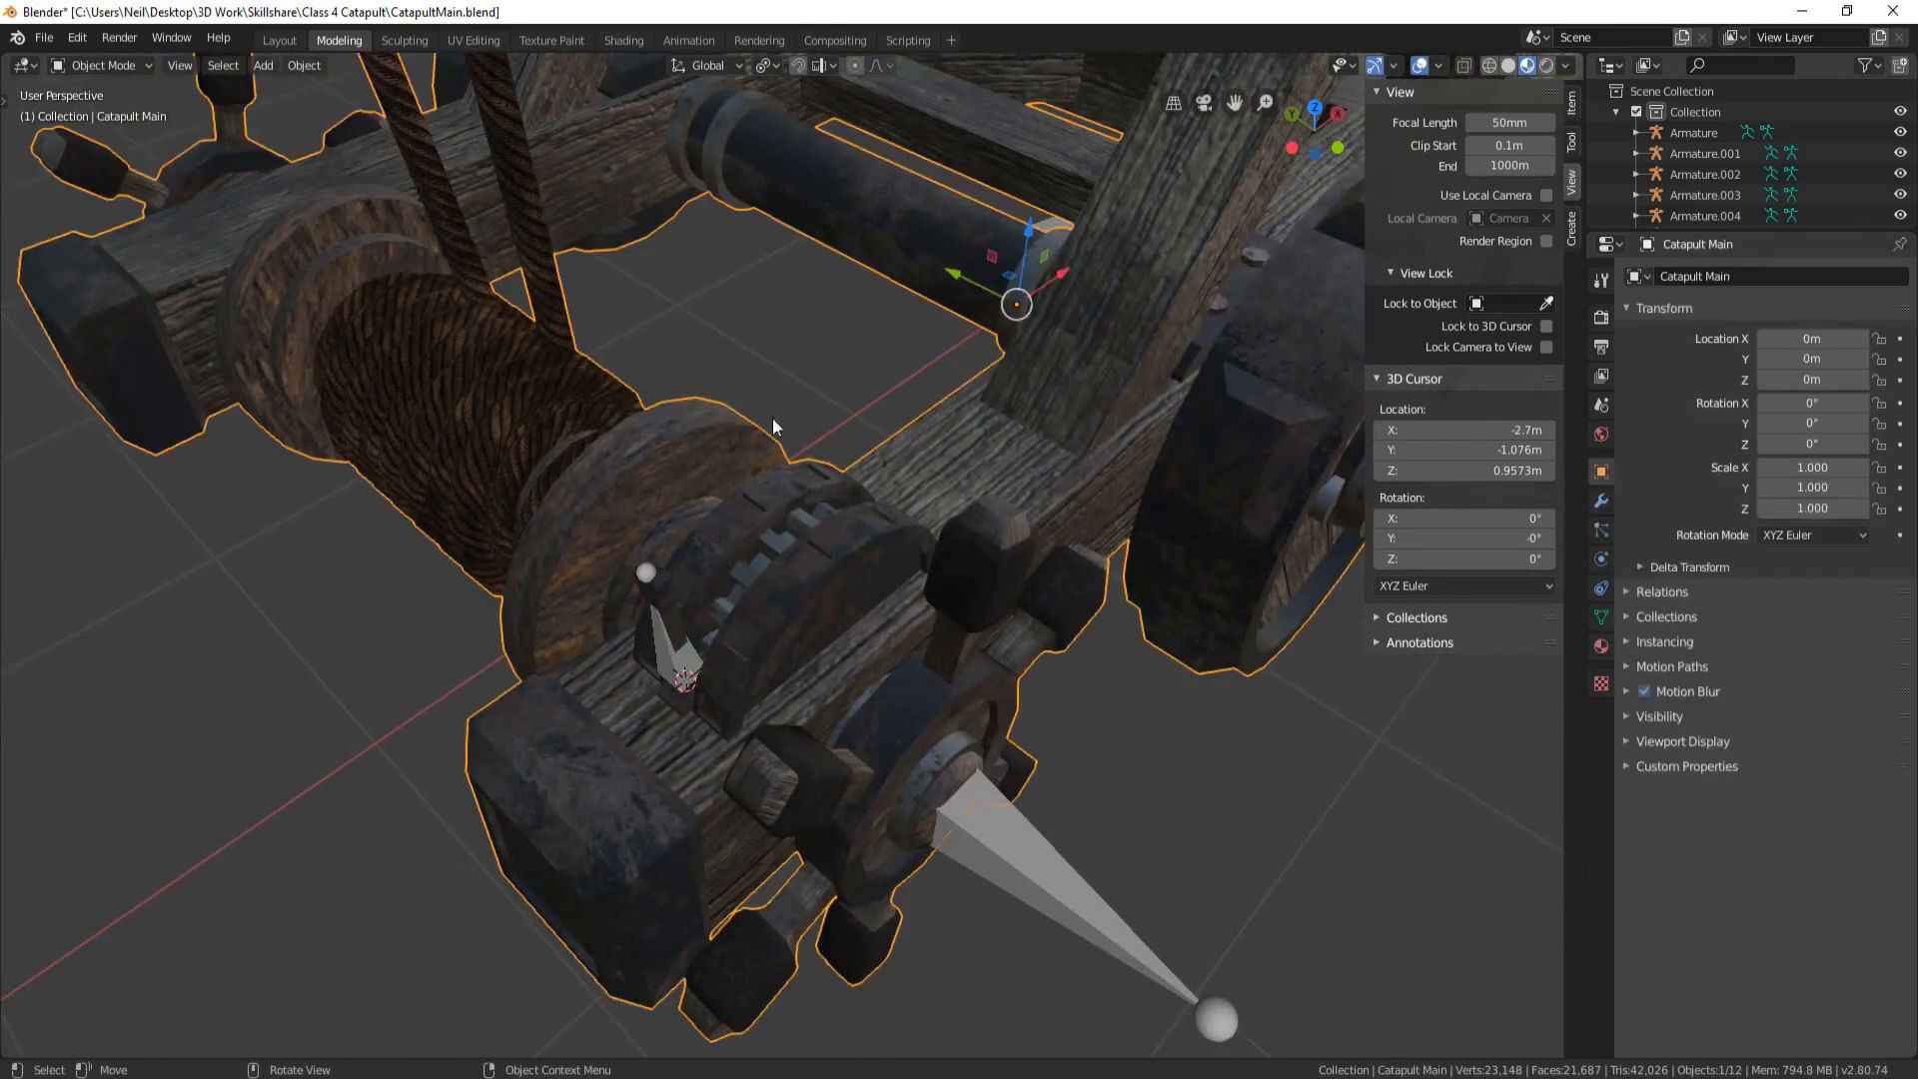
key("Tab")
Select the linked geometry of the toothed cog, snap the 3D cursor to it and return to Object Mode
key("l")
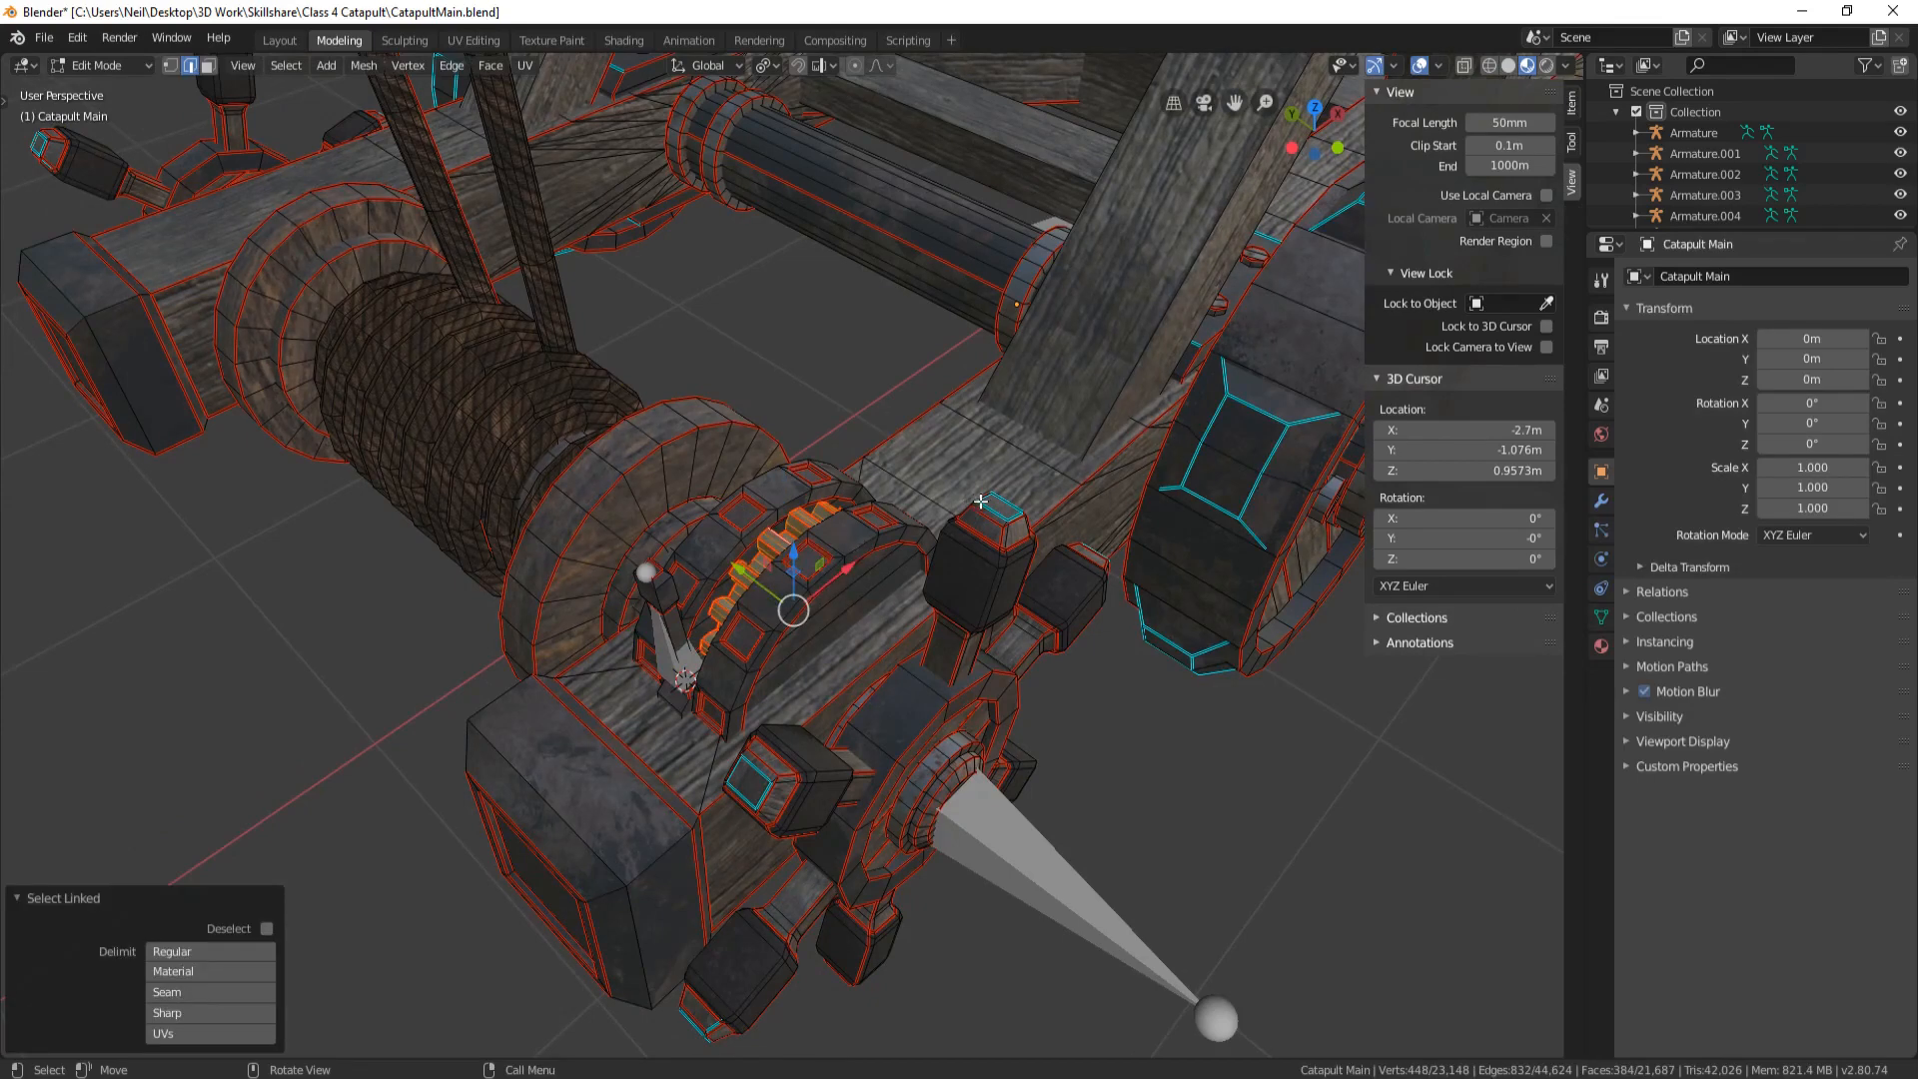
key("shift+s")
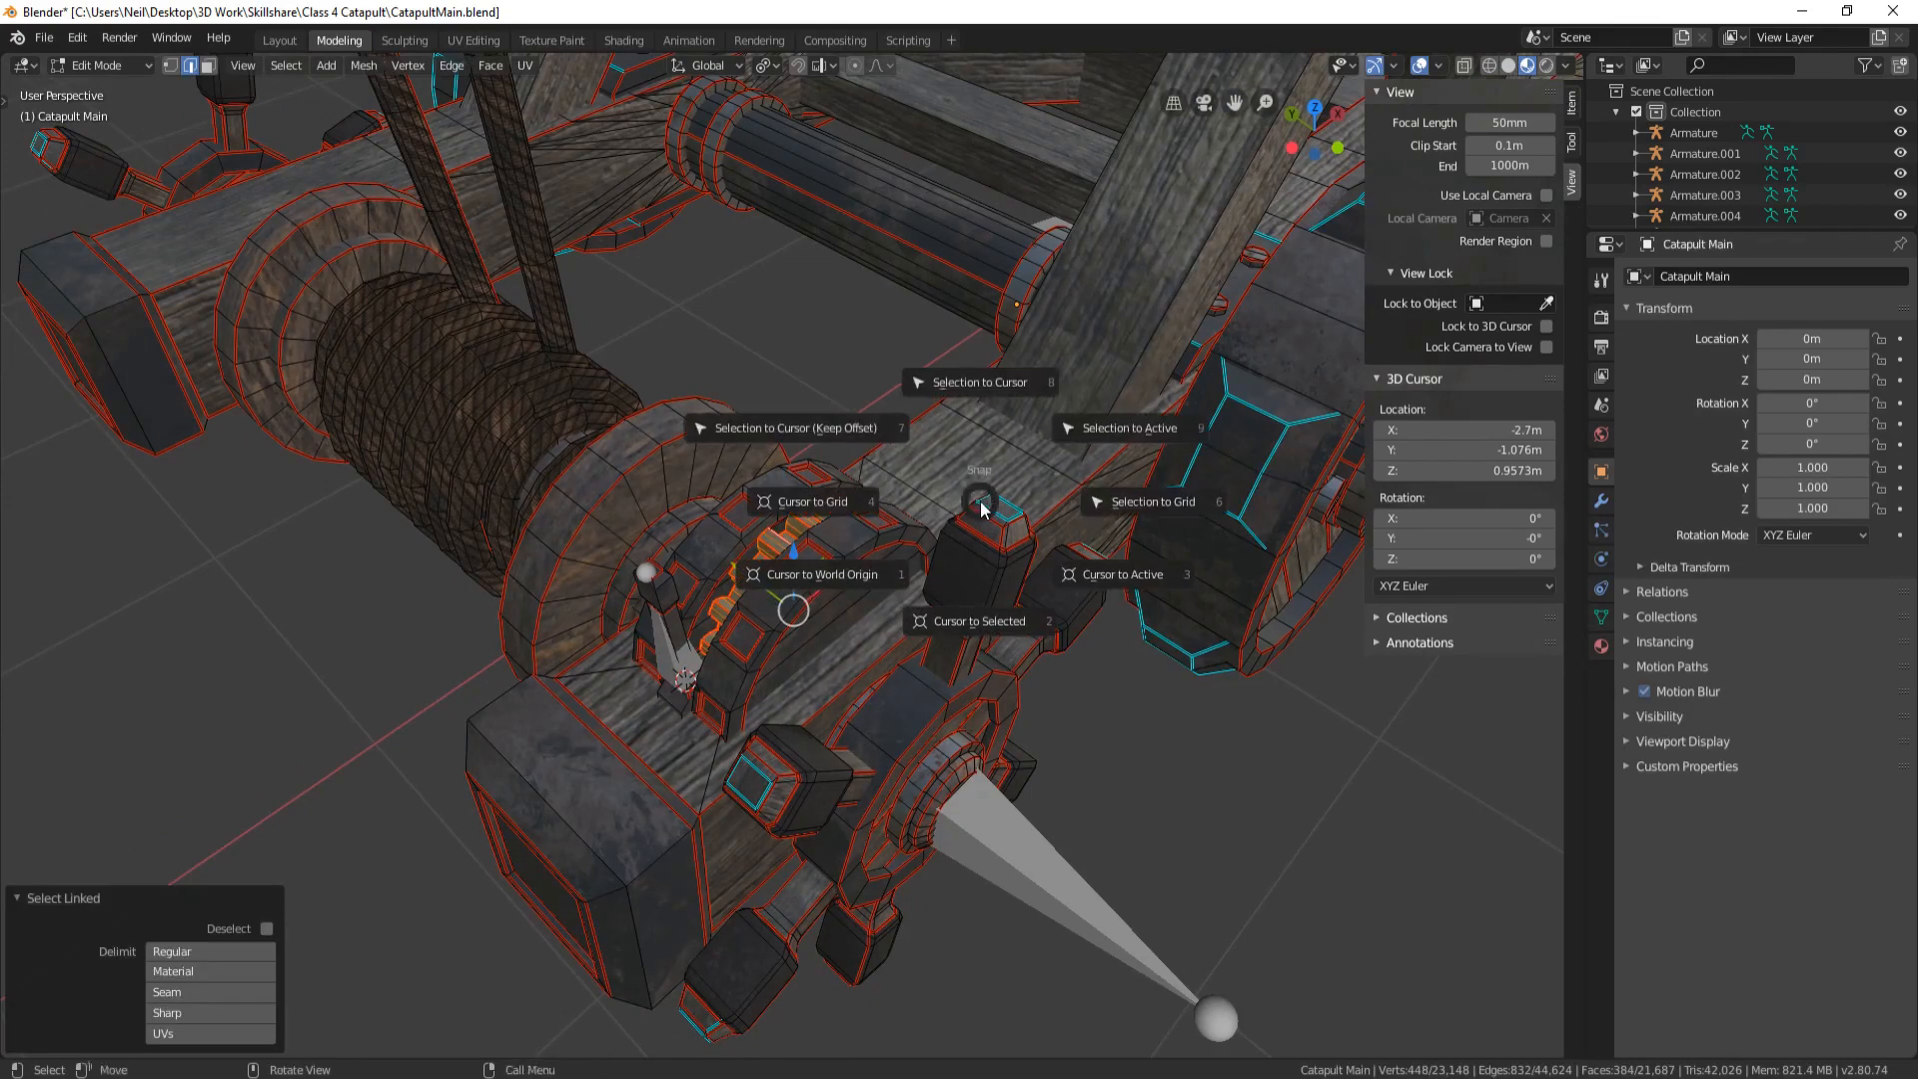
left_click(974, 626)
key("Tab")
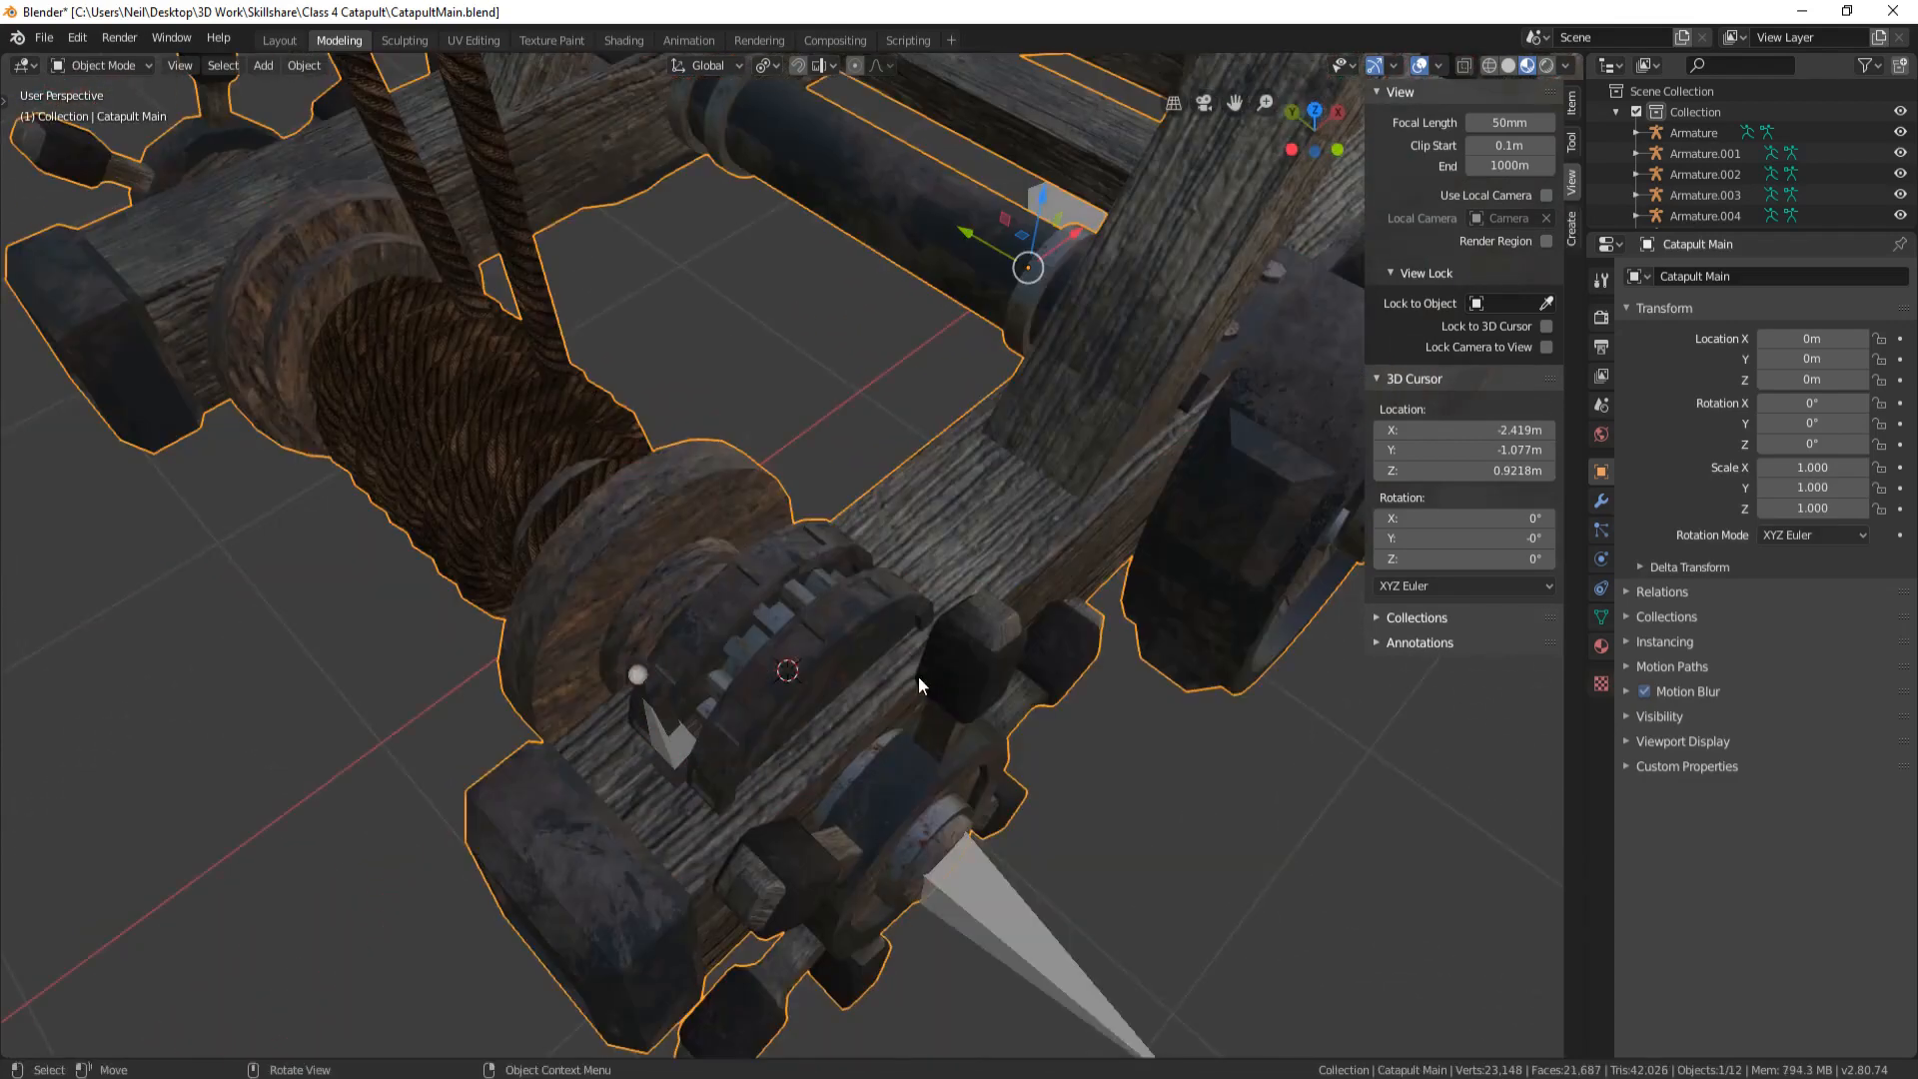
Add an armature at the cog's centre and name its bone "Cog Bone"
key("shift+a")
left_click(919, 675)
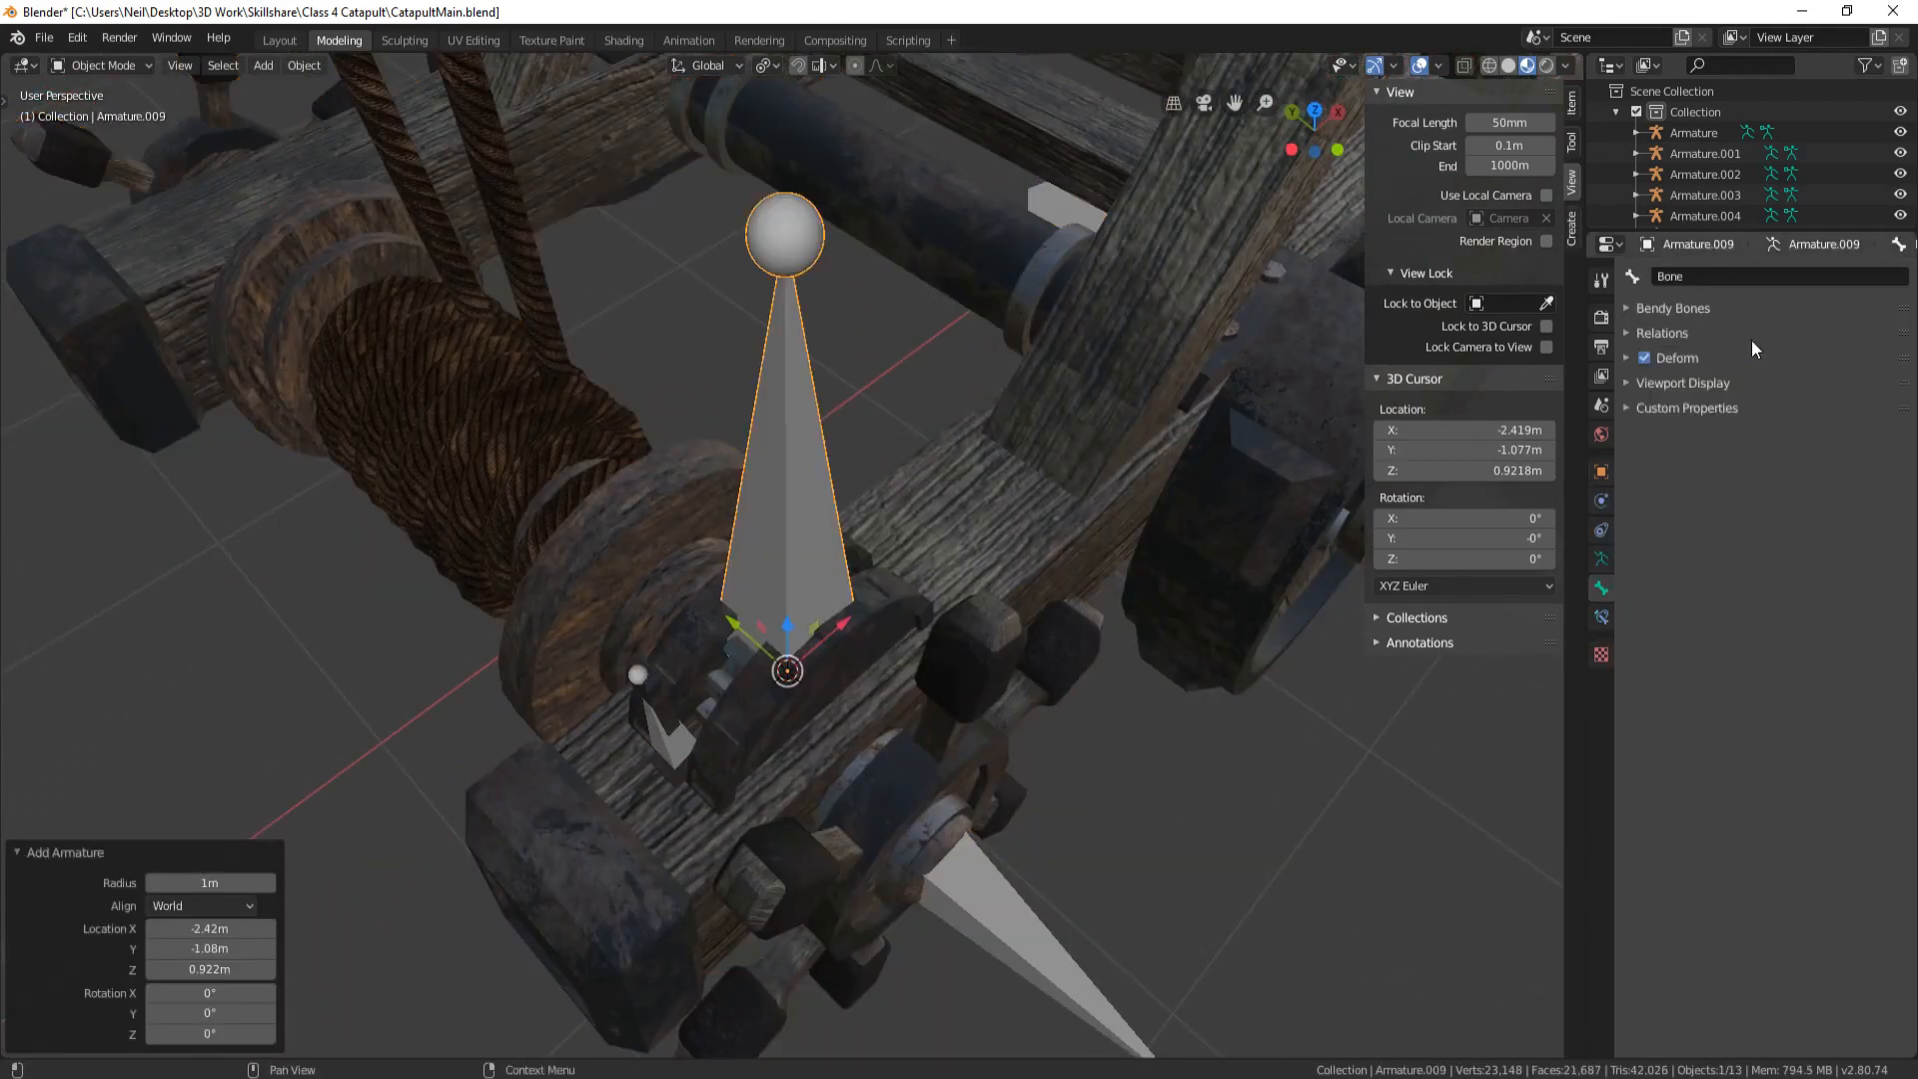
left_click(1693, 276)
type("C")
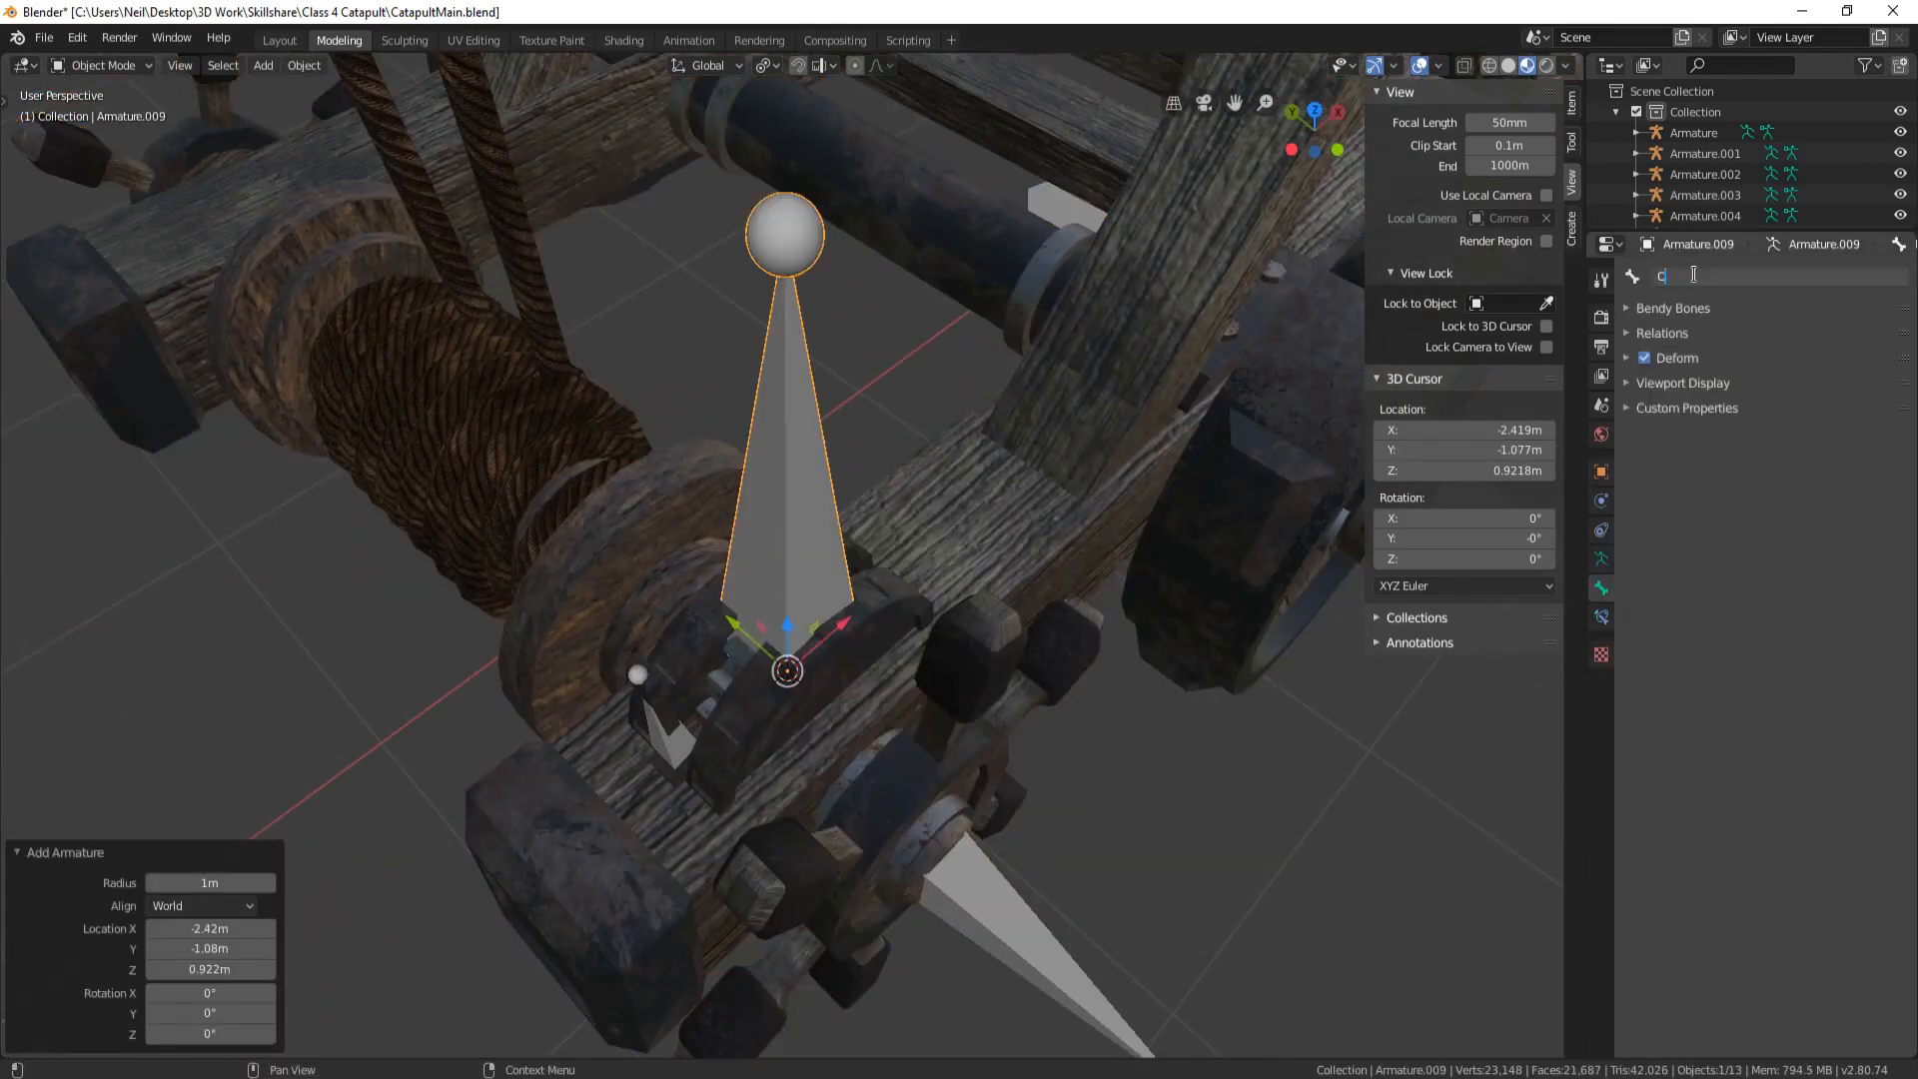
type("og Bone")
key("Return")
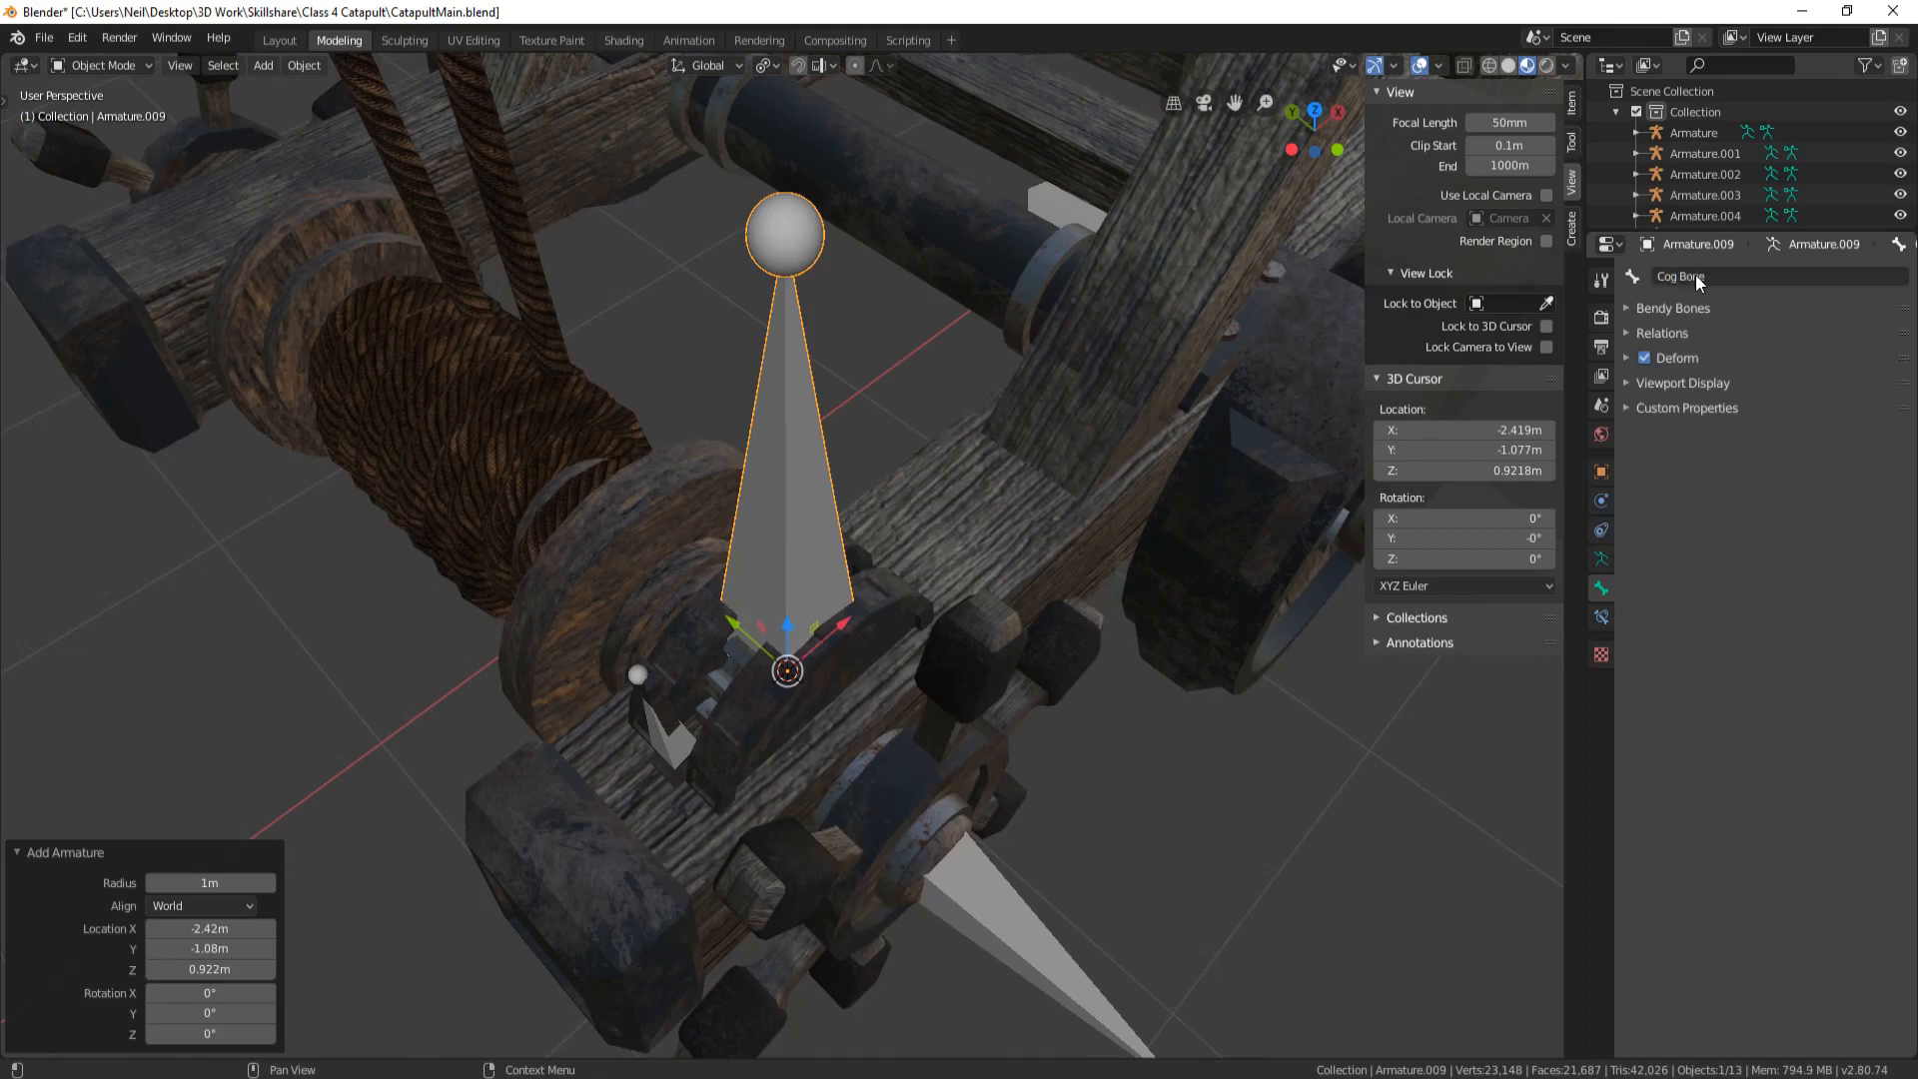
Rotate the Cog Bone armature 90° around the X axis and scale it to about 0.603
middle_click_drag(889, 661, 965, 609)
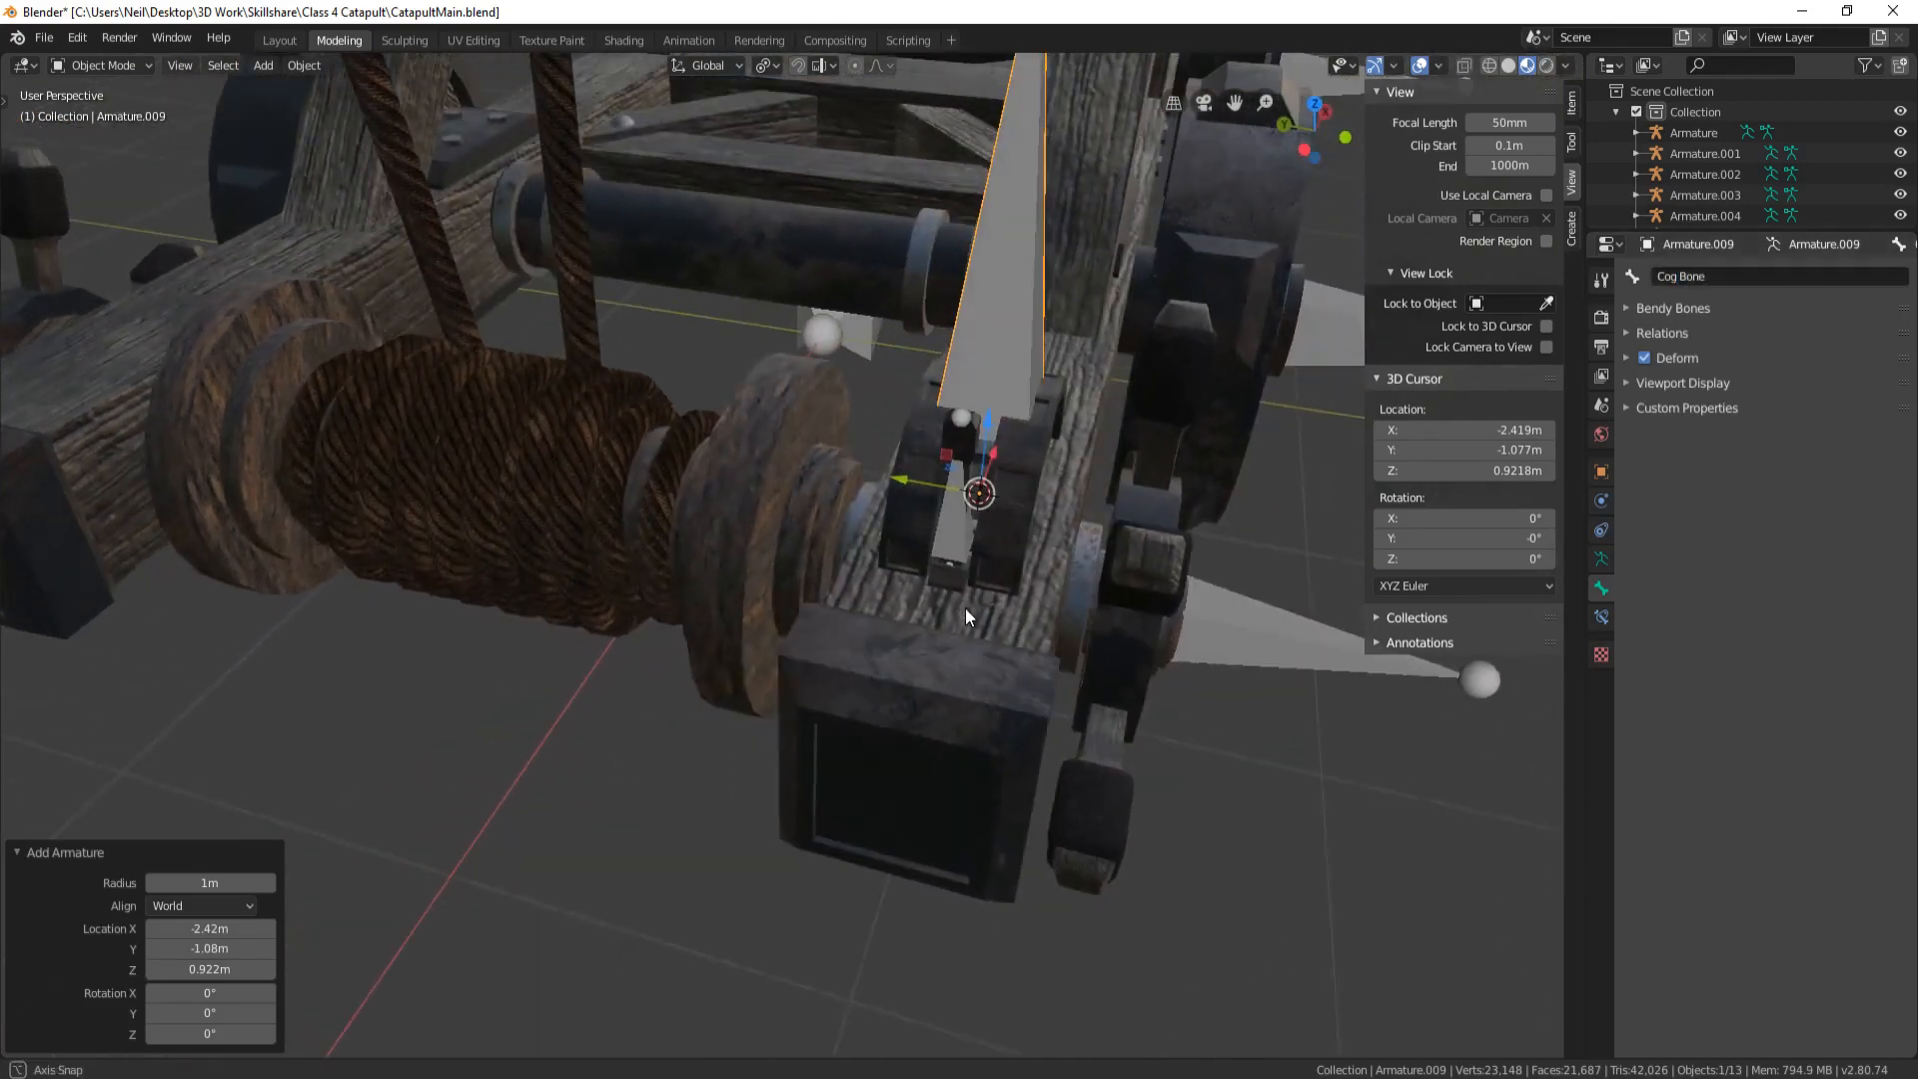
type("rx")
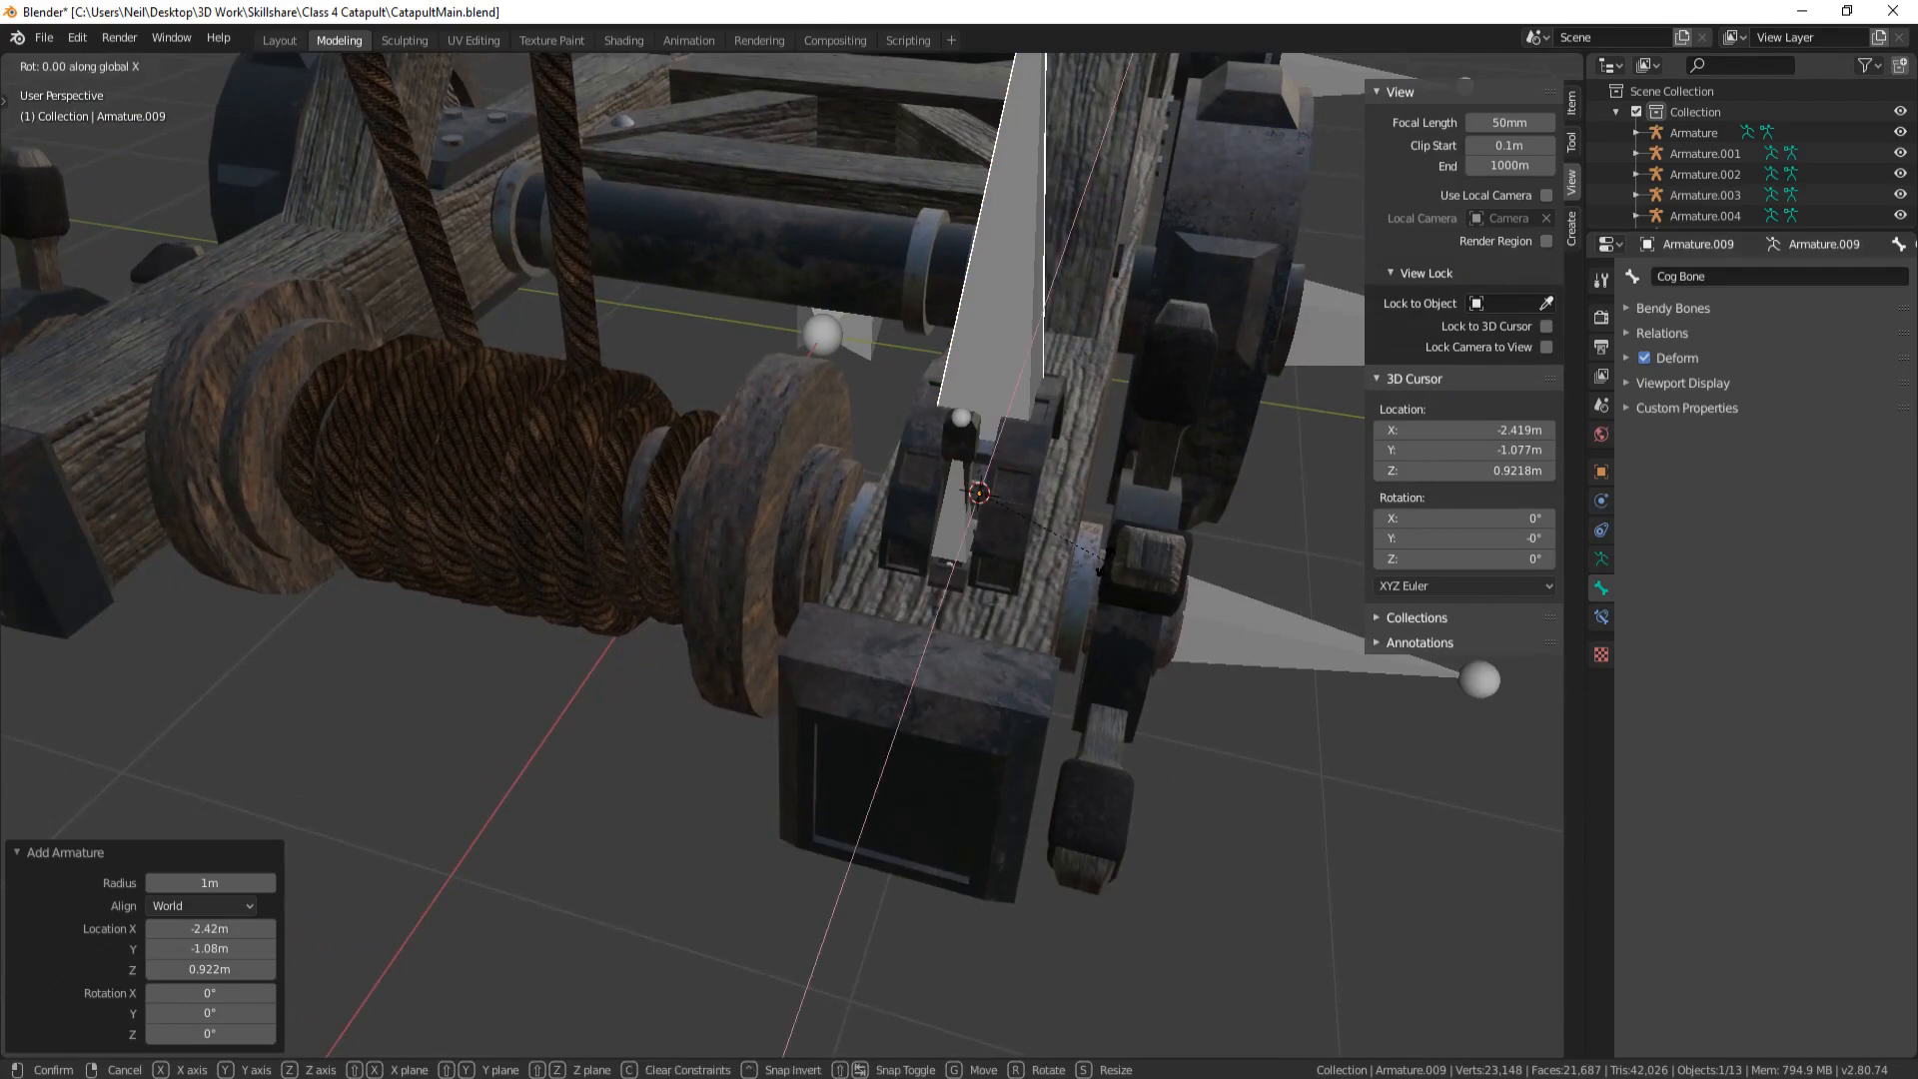
type("90")
key("Return")
middle_click_drag(1160, 410, 951, 540)
key("s")
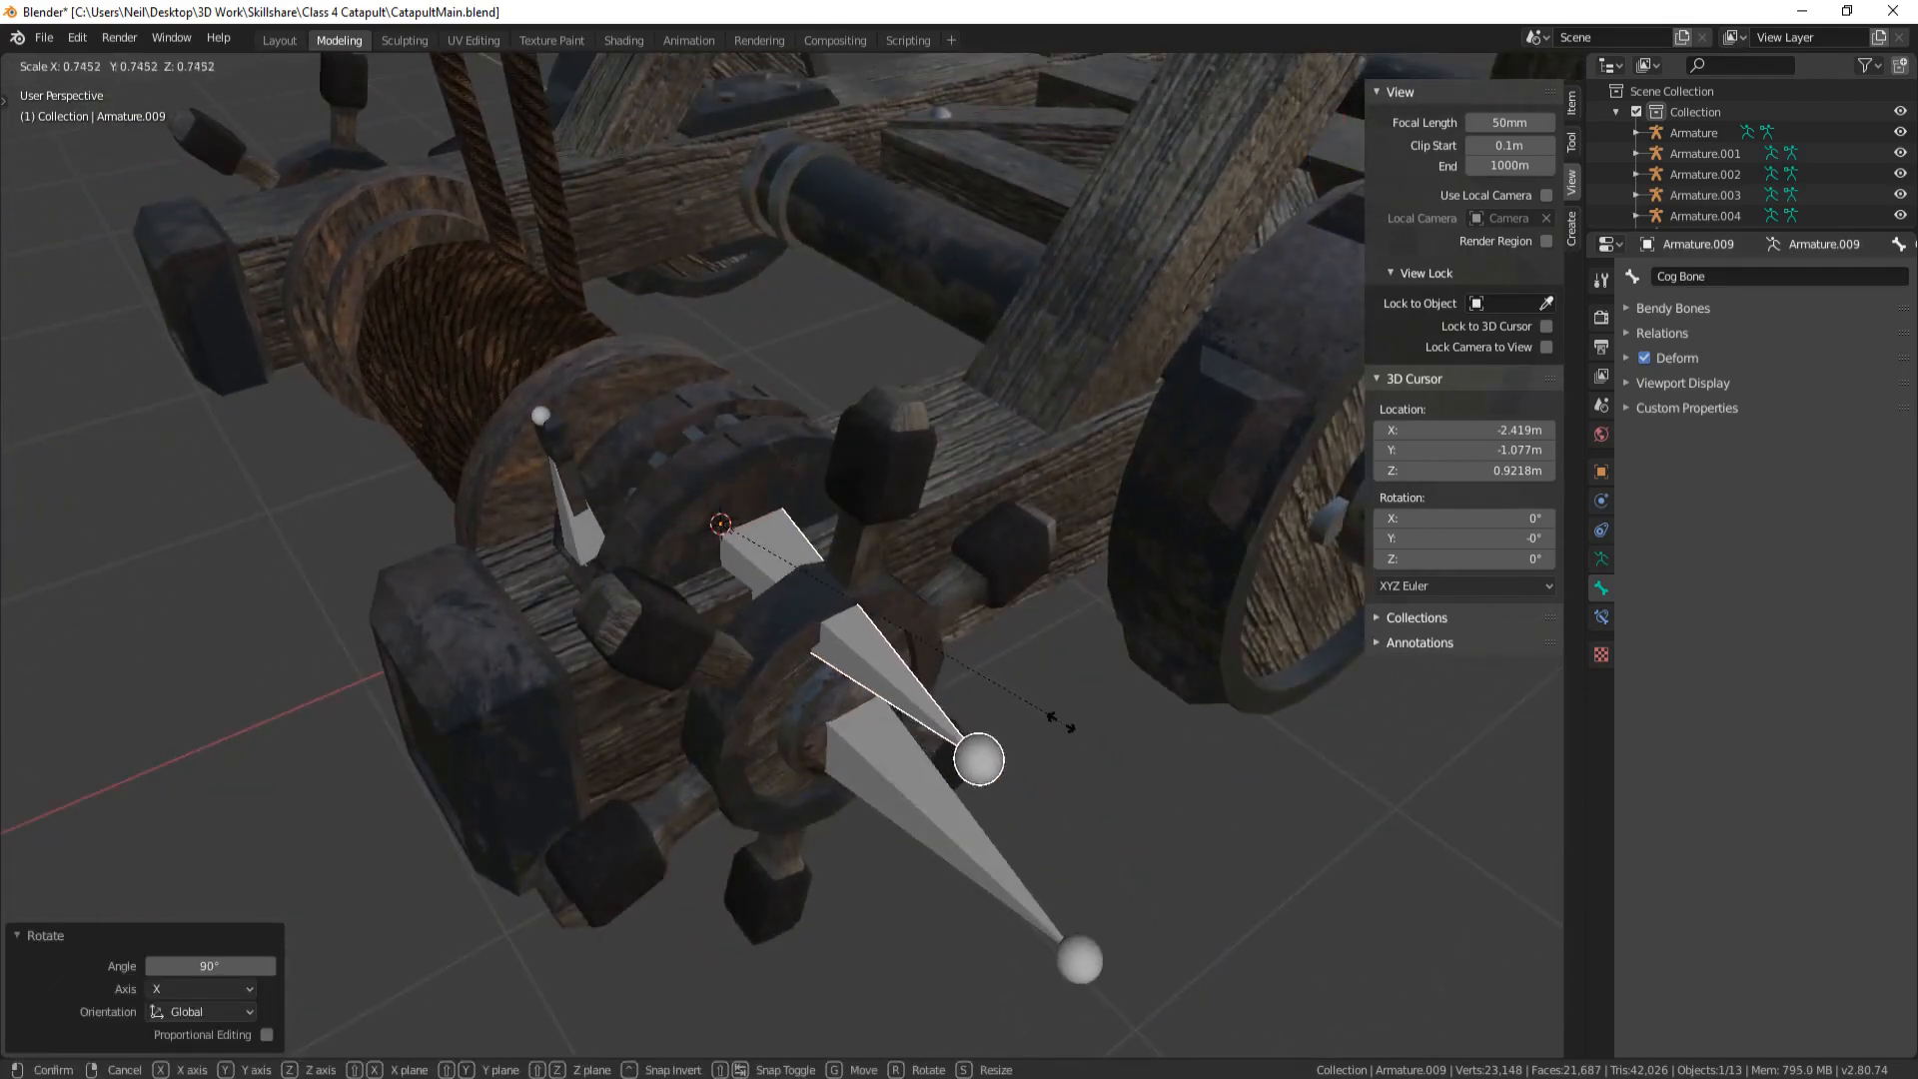
left_click(997, 679)
Select Catapult Main at the rope winch and enter its Edit Mode
middle_click_drag(1002, 672, 1029, 586)
middle_click_drag(895, 540, 935, 560)
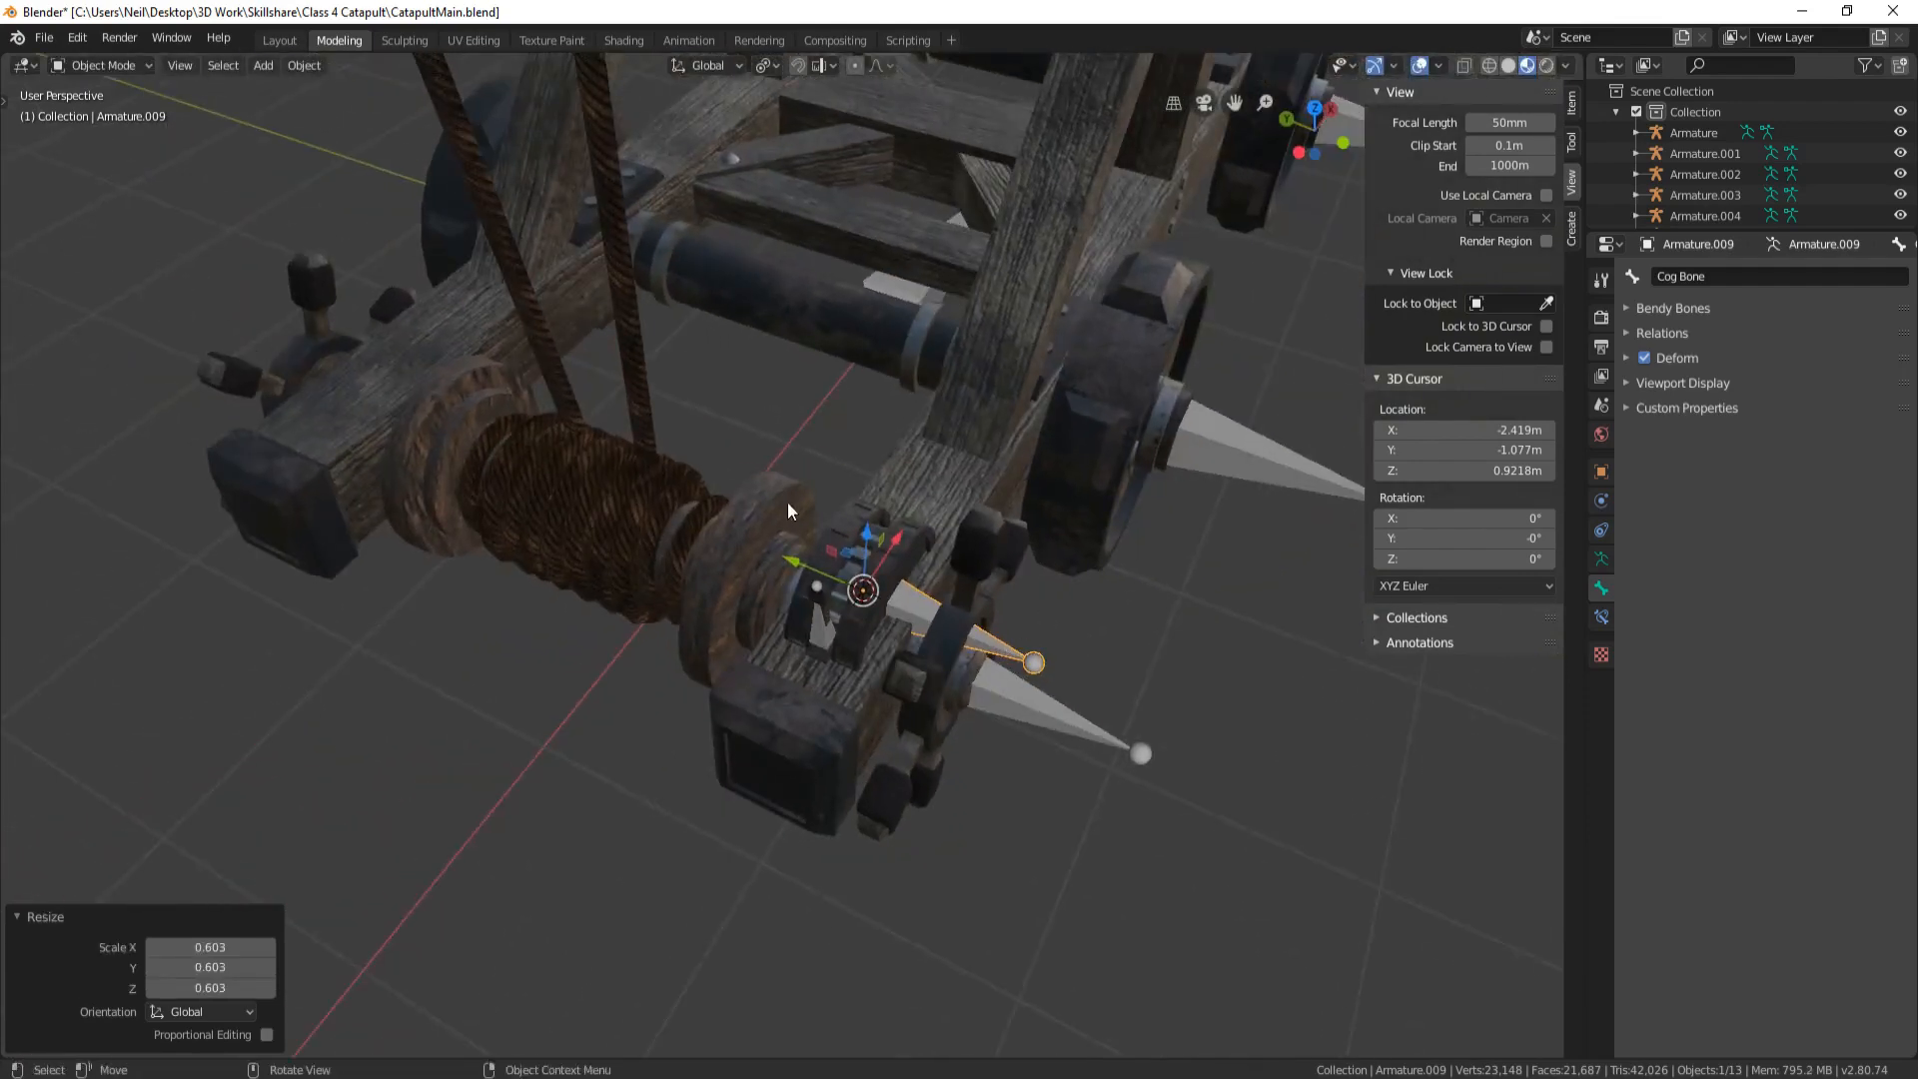
middle_click_drag(791, 512, 875, 517)
scroll(872, 512, "up", 3)
middle_click_drag(794, 655, 967, 566)
left_click(729, 495)
key("Tab")
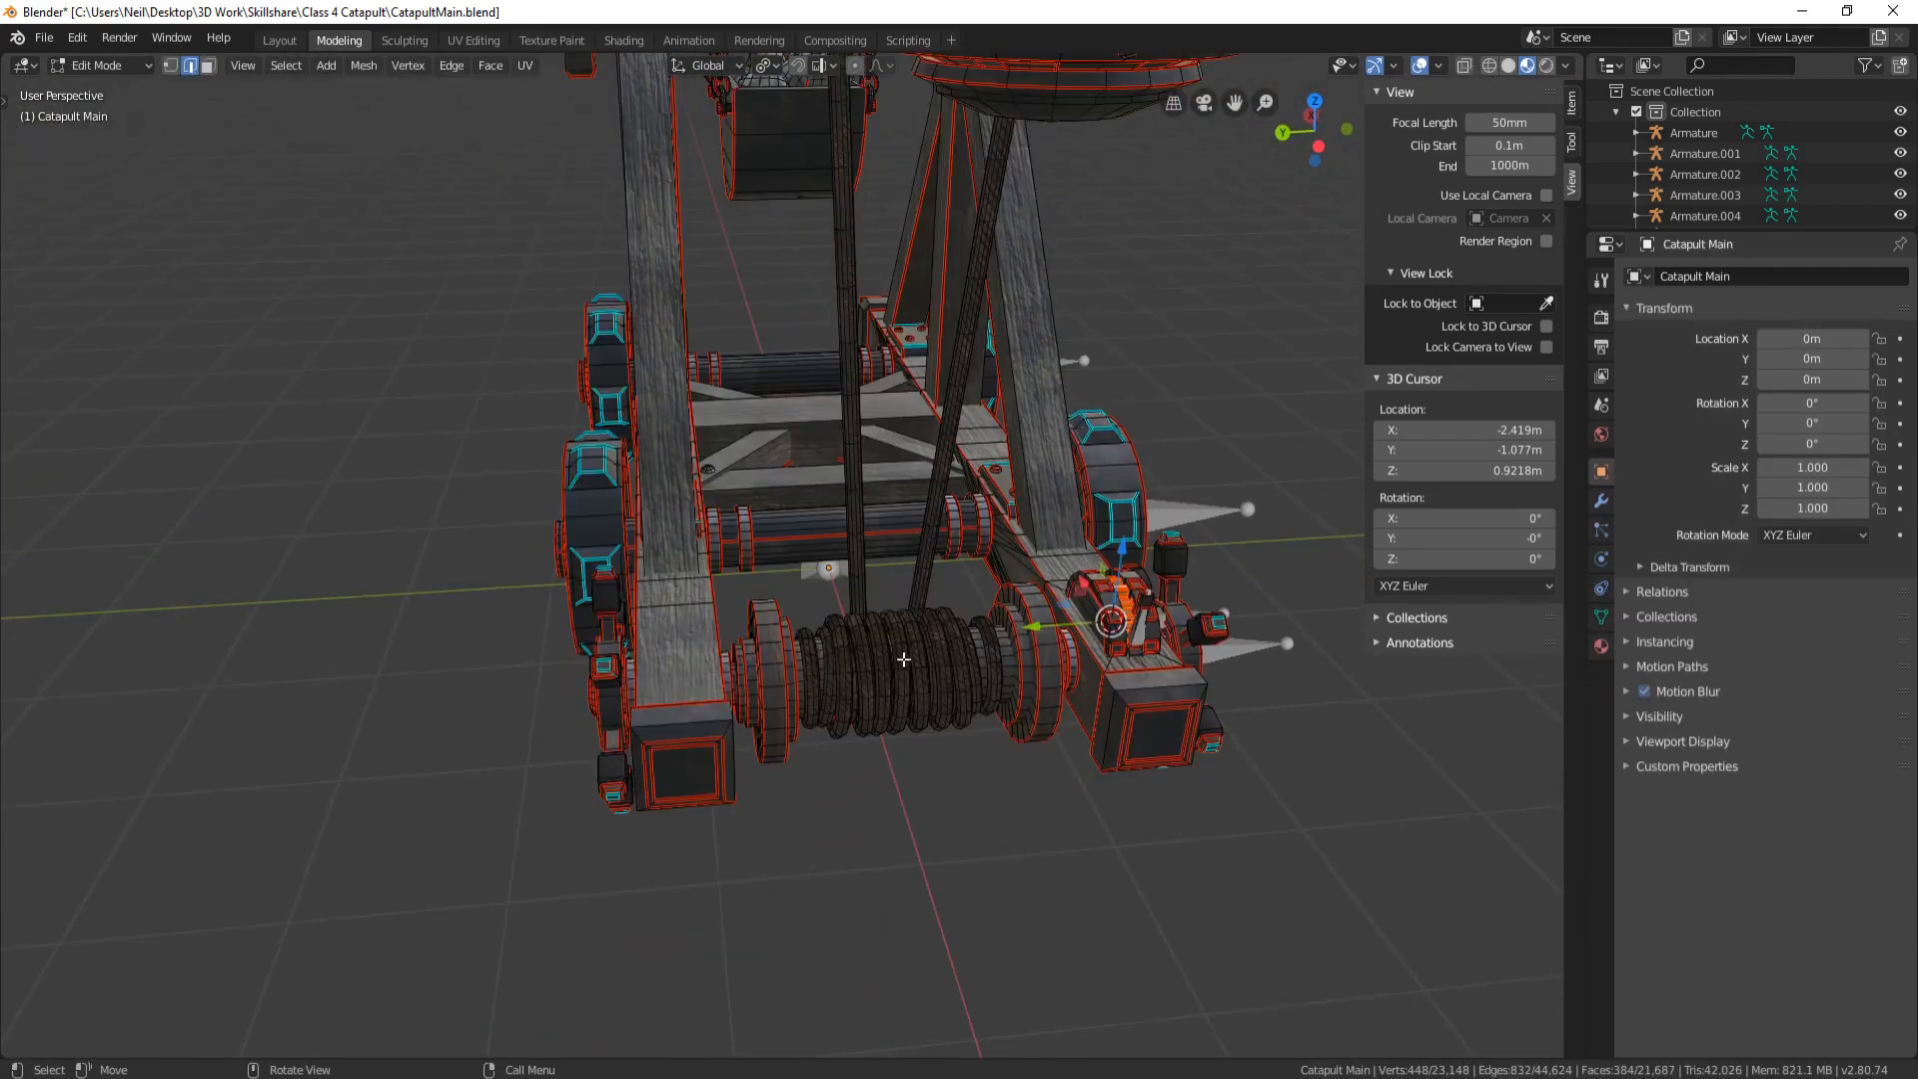
Examine how the two ropes run down to the winch and wrap around its drum
scroll(903, 660, "up", 3)
middle_click_drag(903, 660, 736, 638)
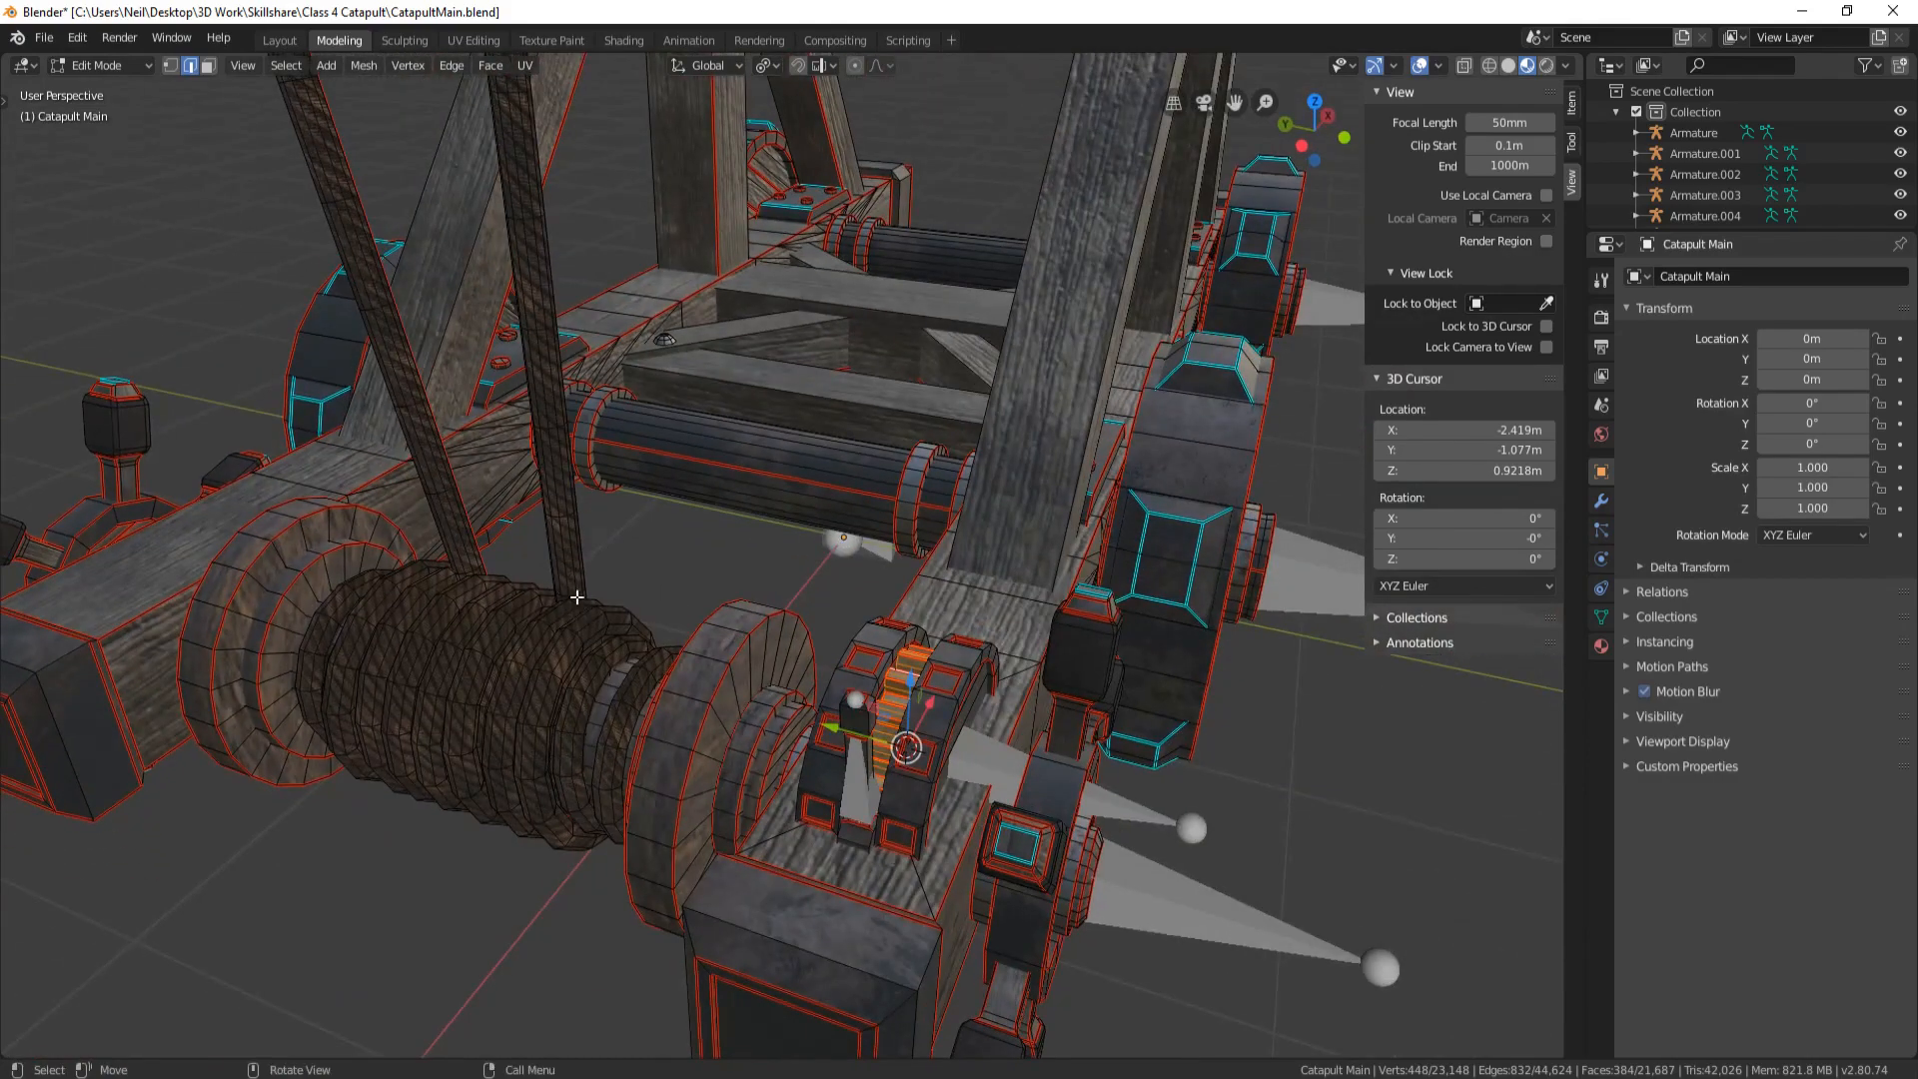
scroll(545, 413, "down", 2)
middle_click_drag(774, 463, 577, 269)
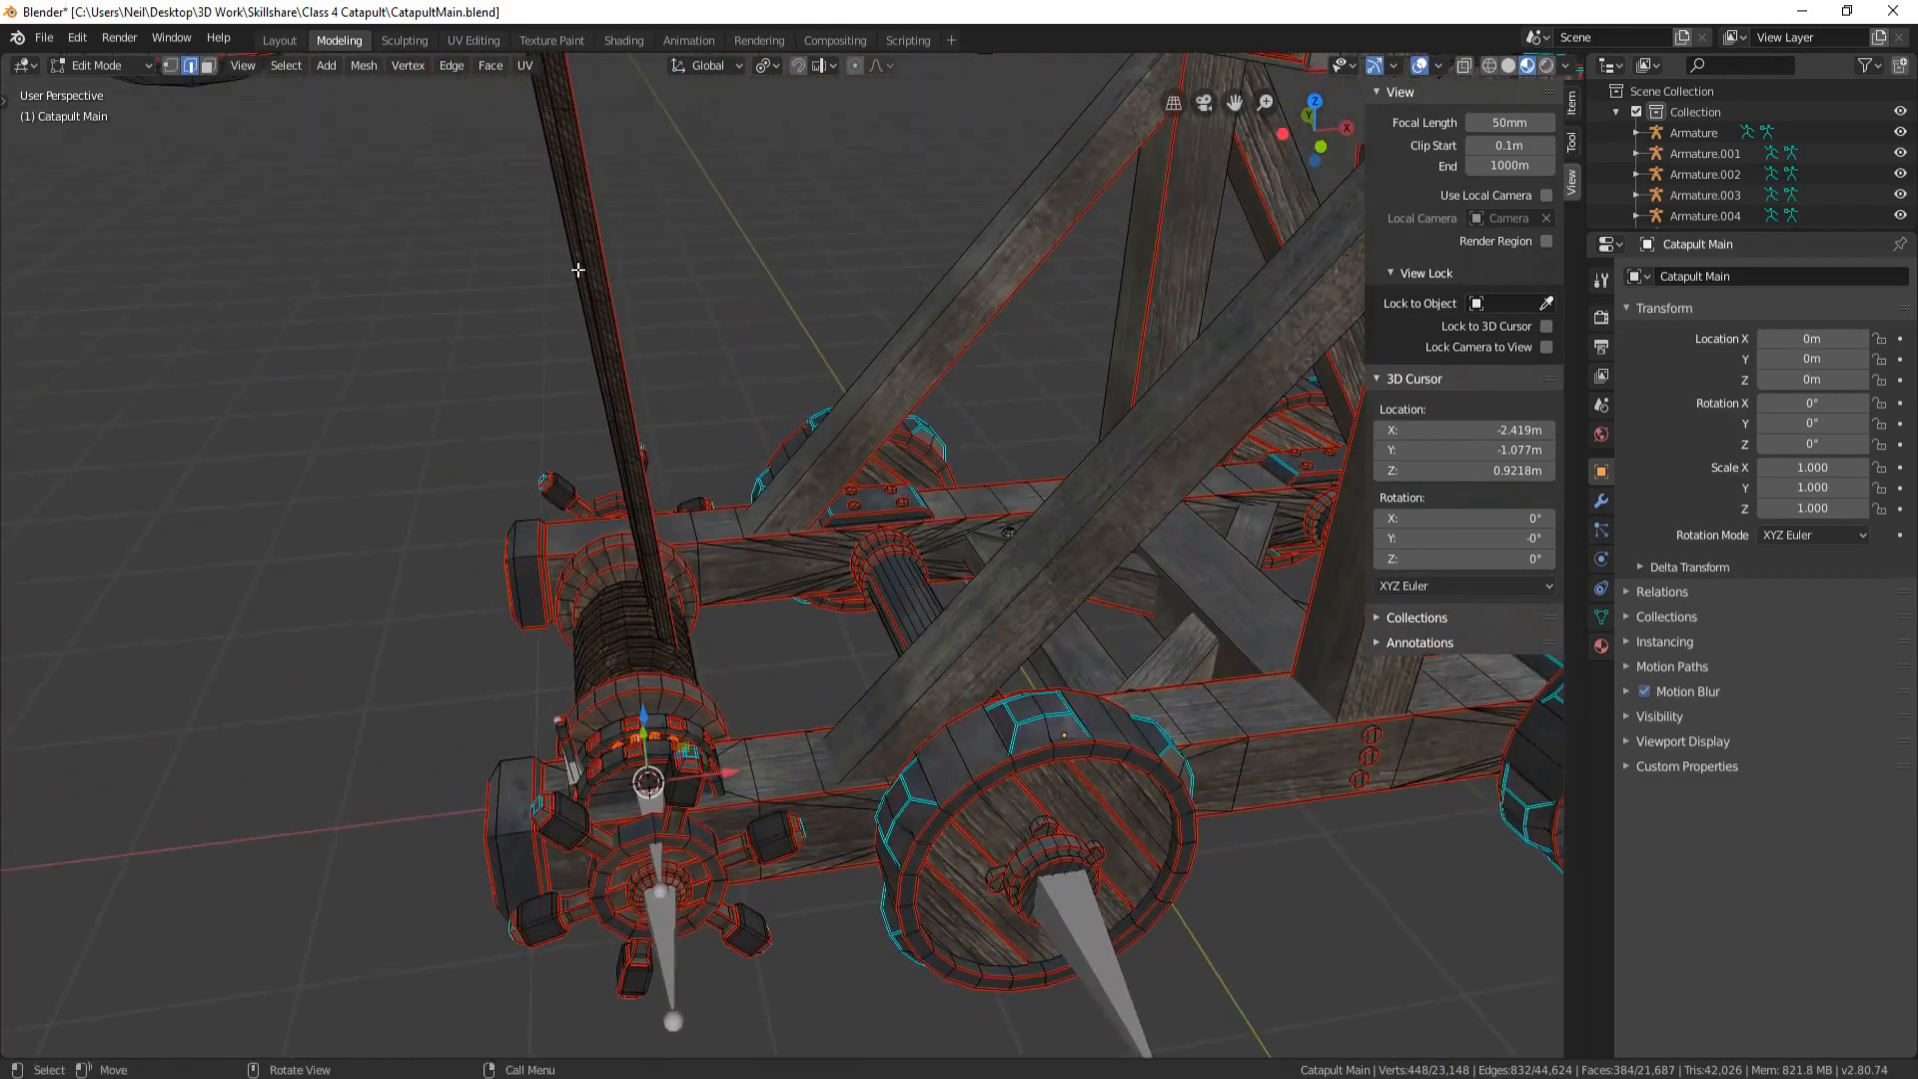
middle_click_drag(725, 507, 631, 552)
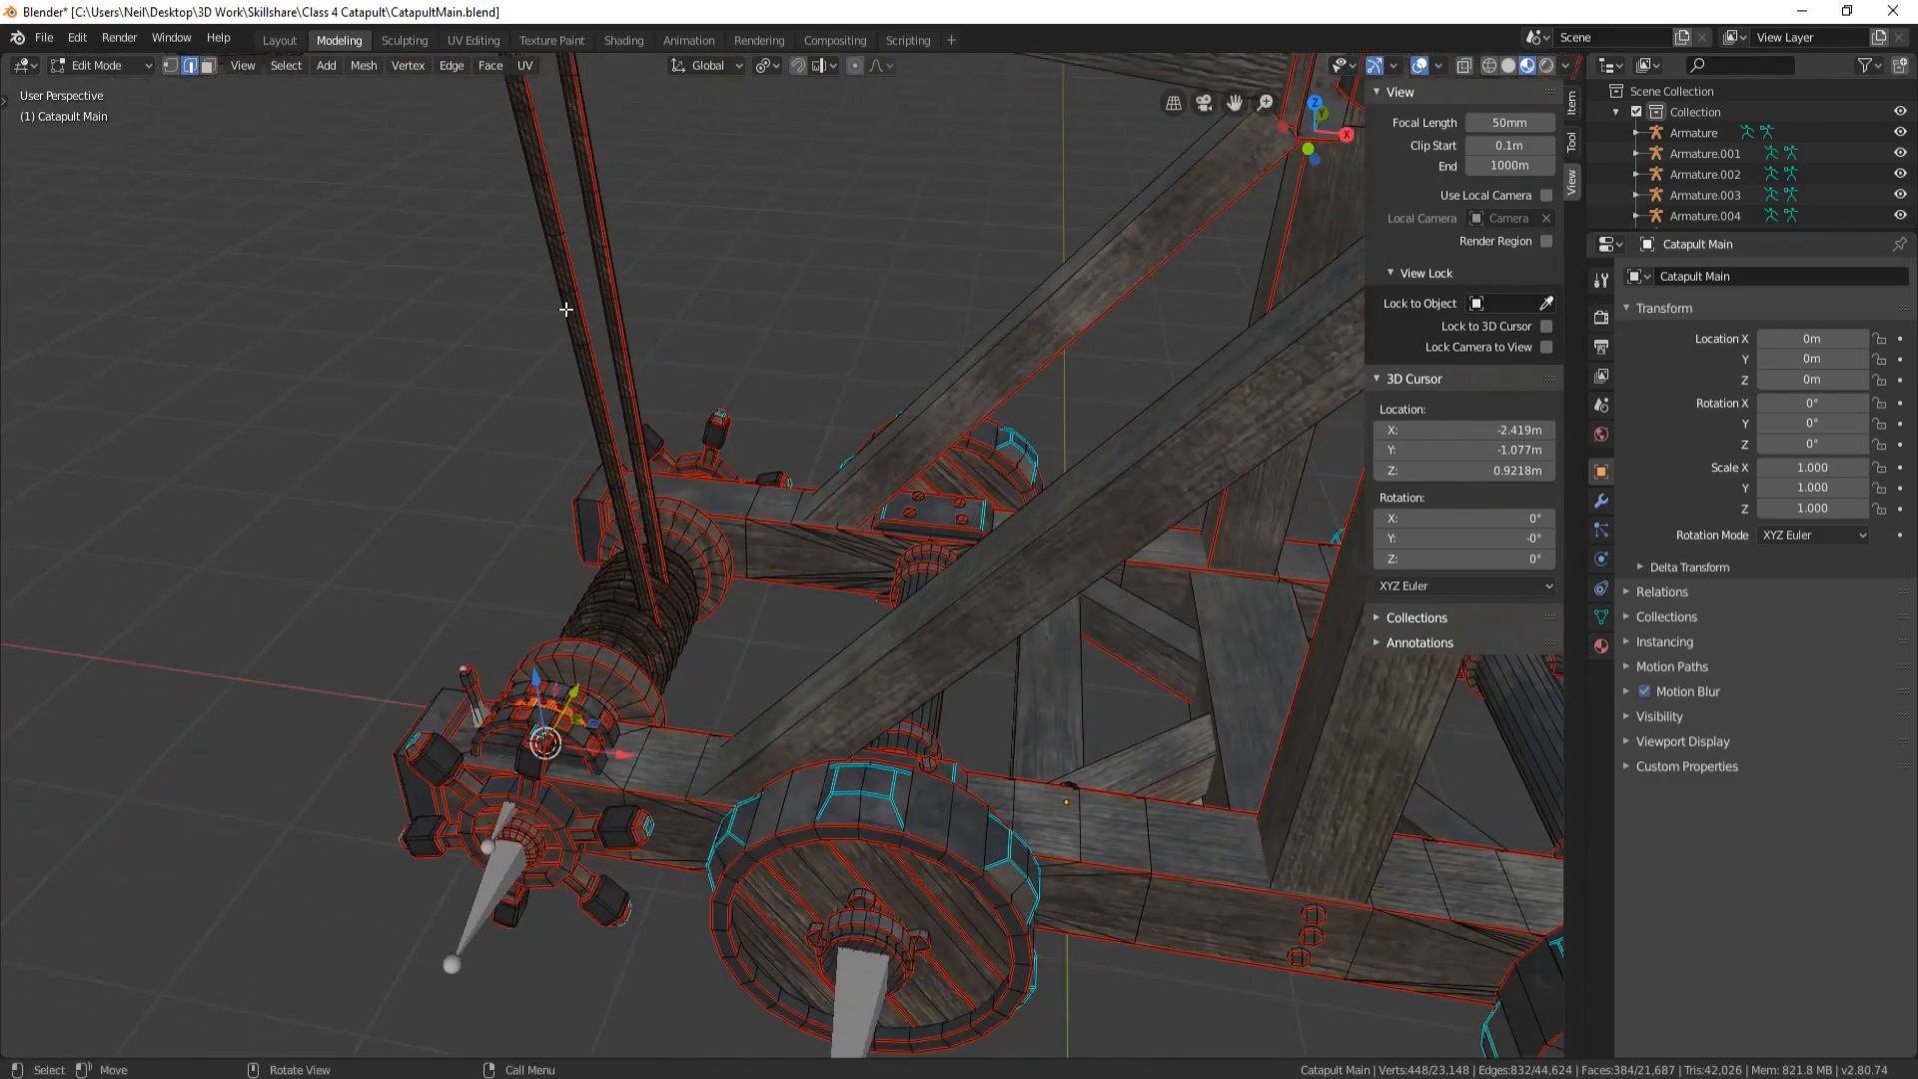
middle_click_drag(660, 617, 688, 660)
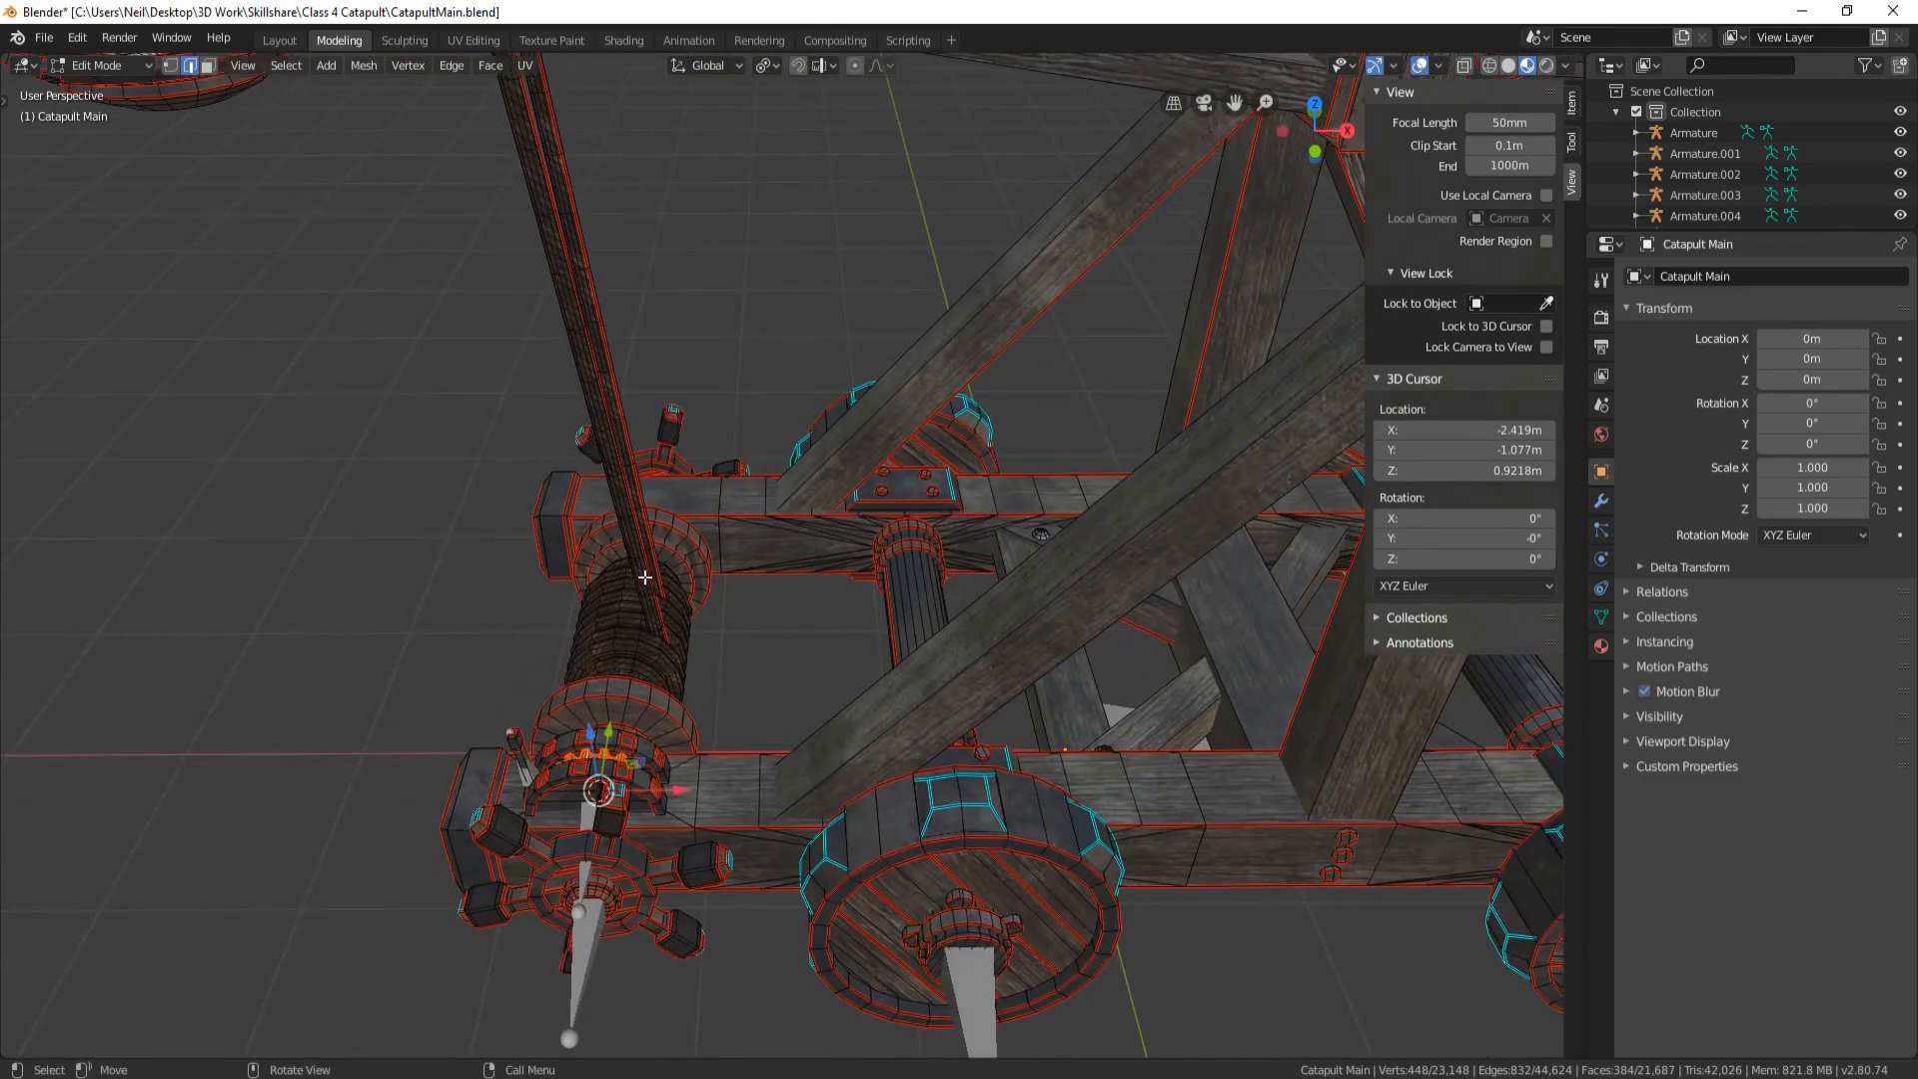
middle_click_drag(745, 548, 715, 544)
scroll(651, 591, "up", 3)
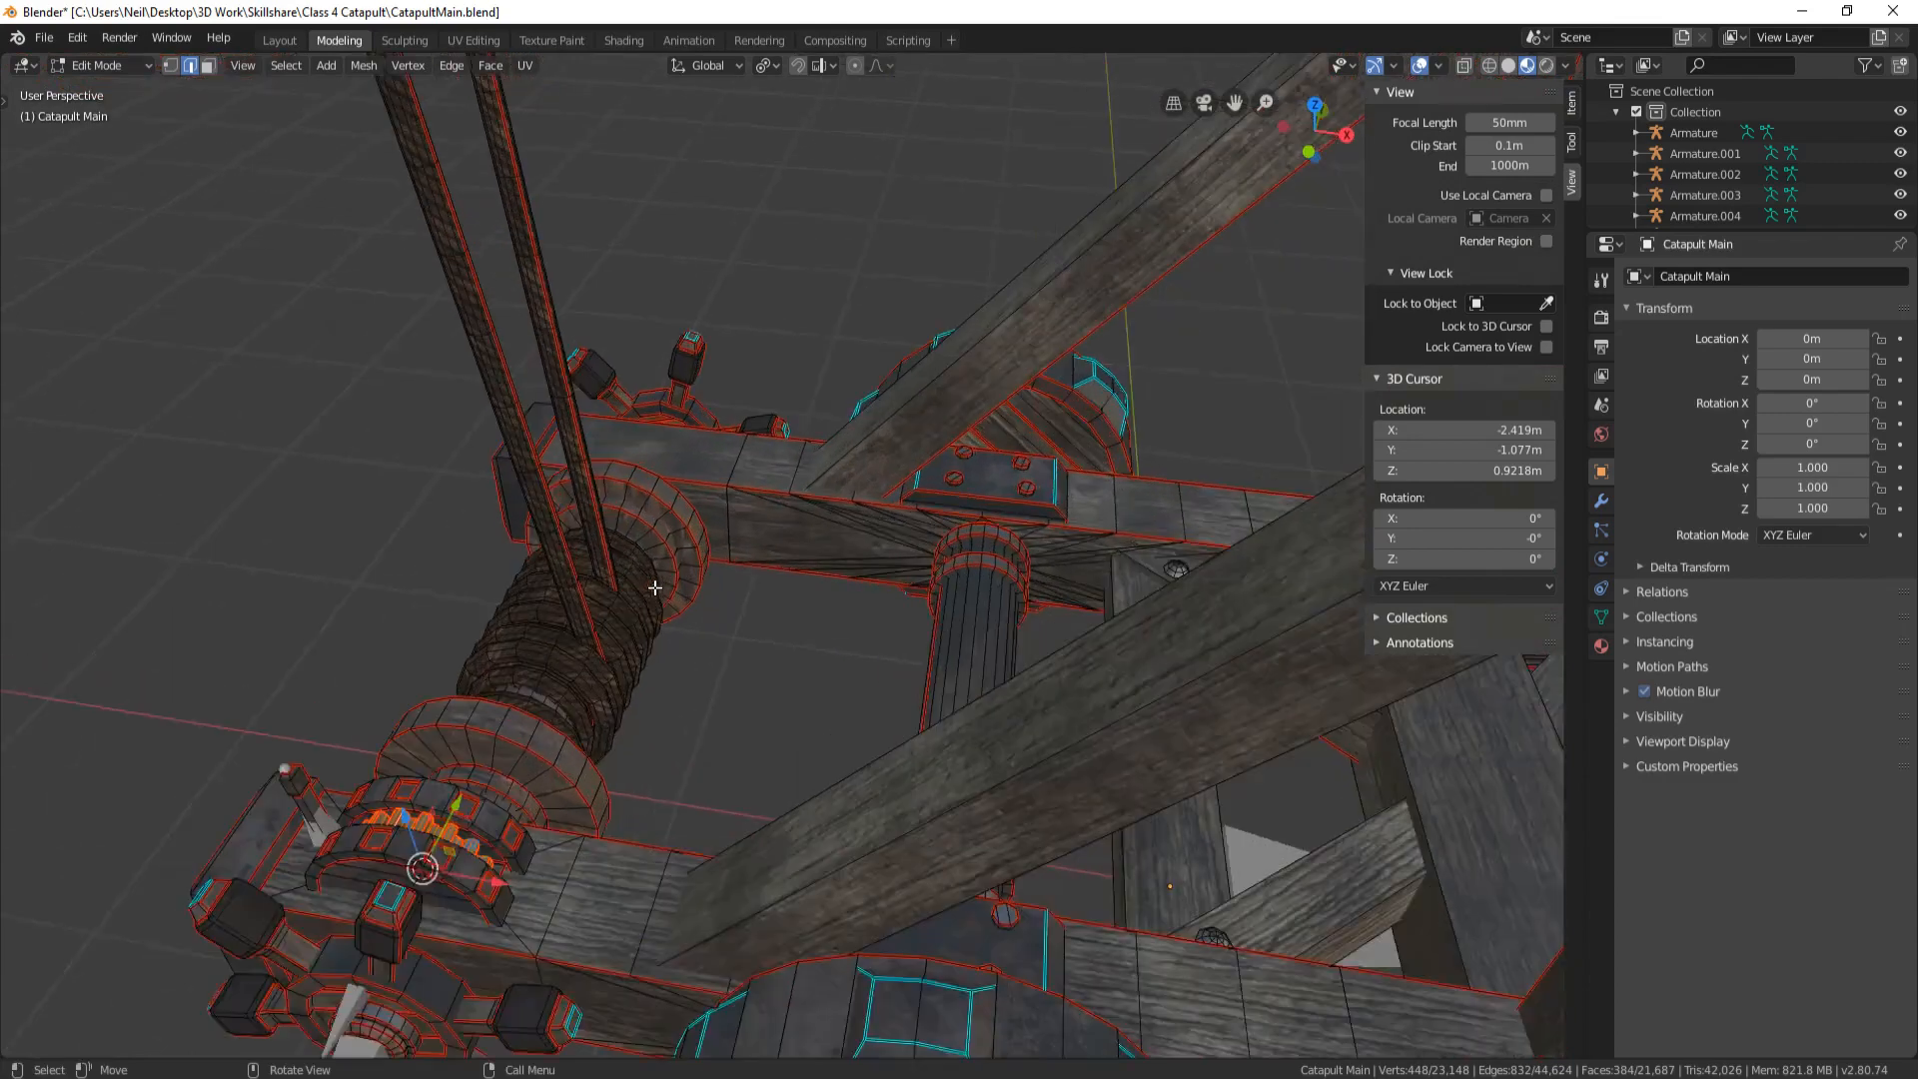
Select the rope coils around the middle of the winch drum as linked geometry and hide them
middle_click_drag(604, 644, 684, 621, "shift")
left_click(667, 651)
key("l")
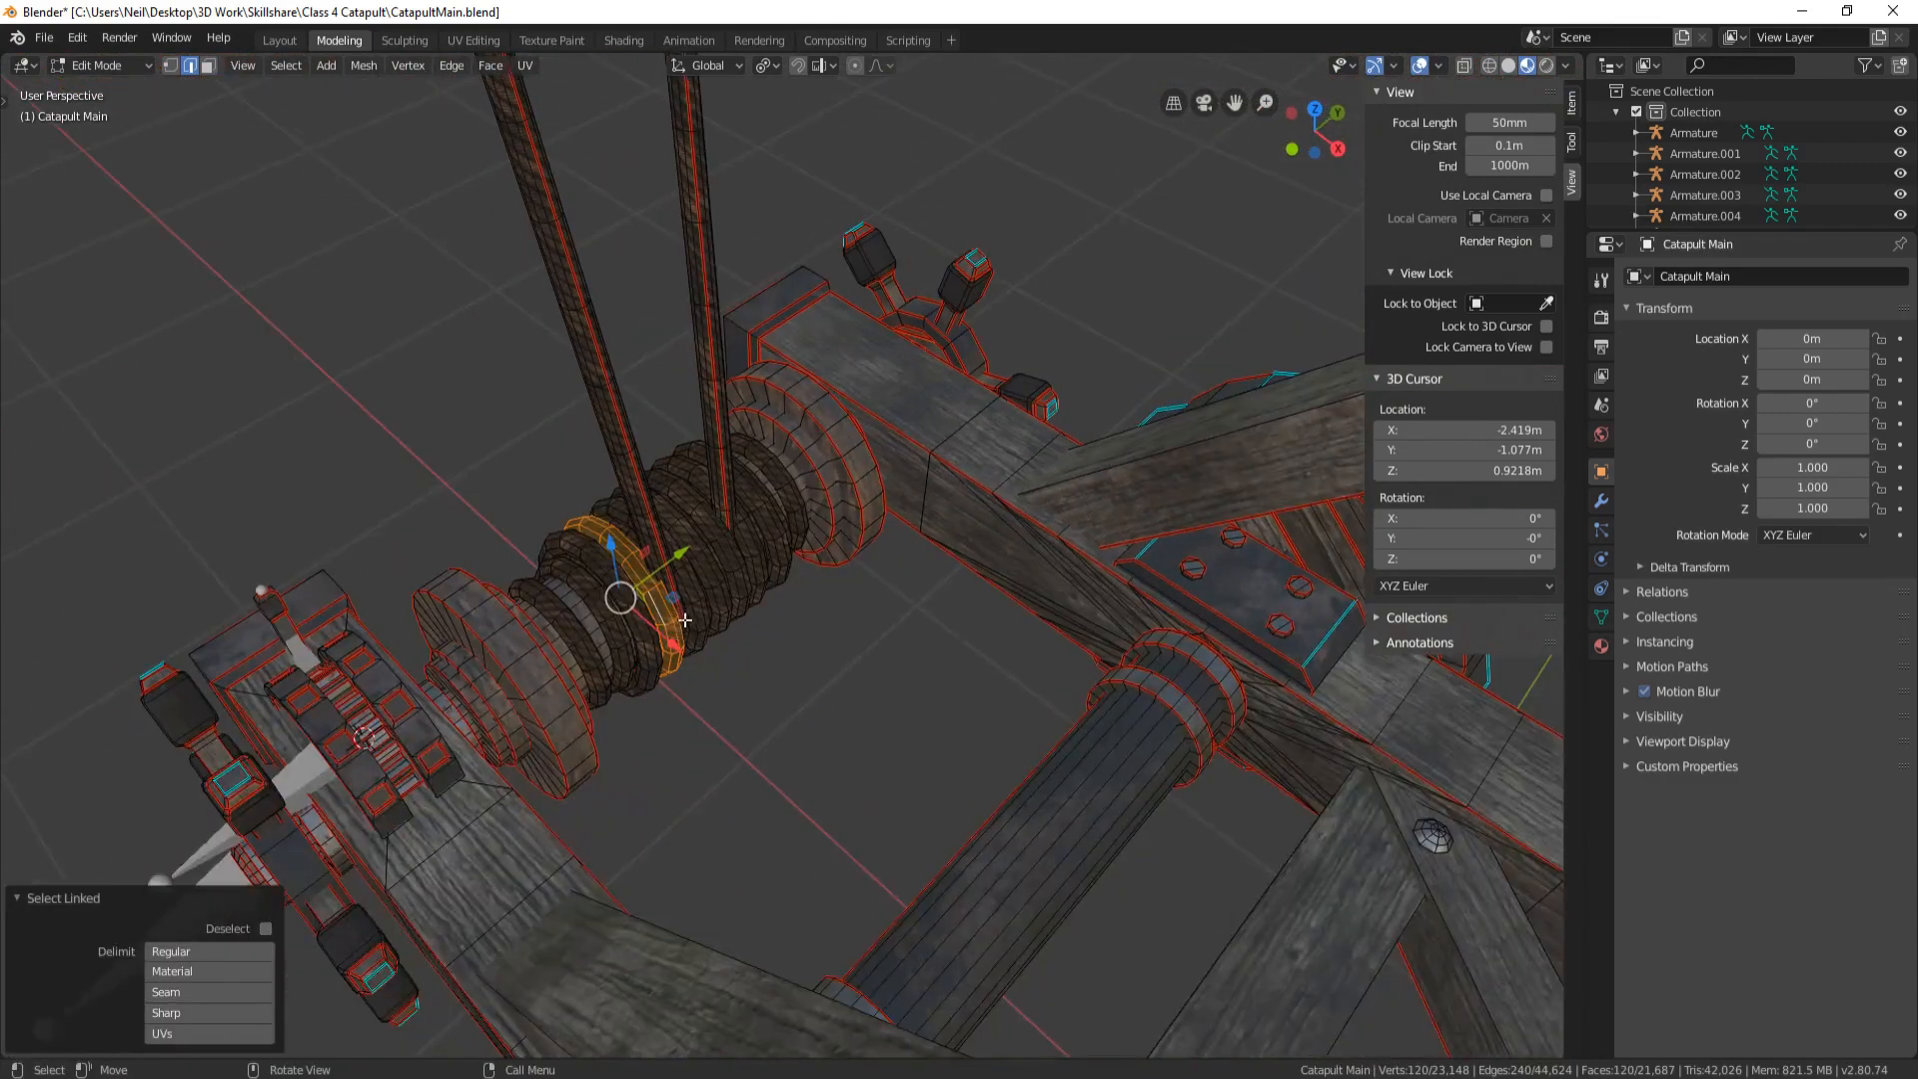
key("l")
key("l")
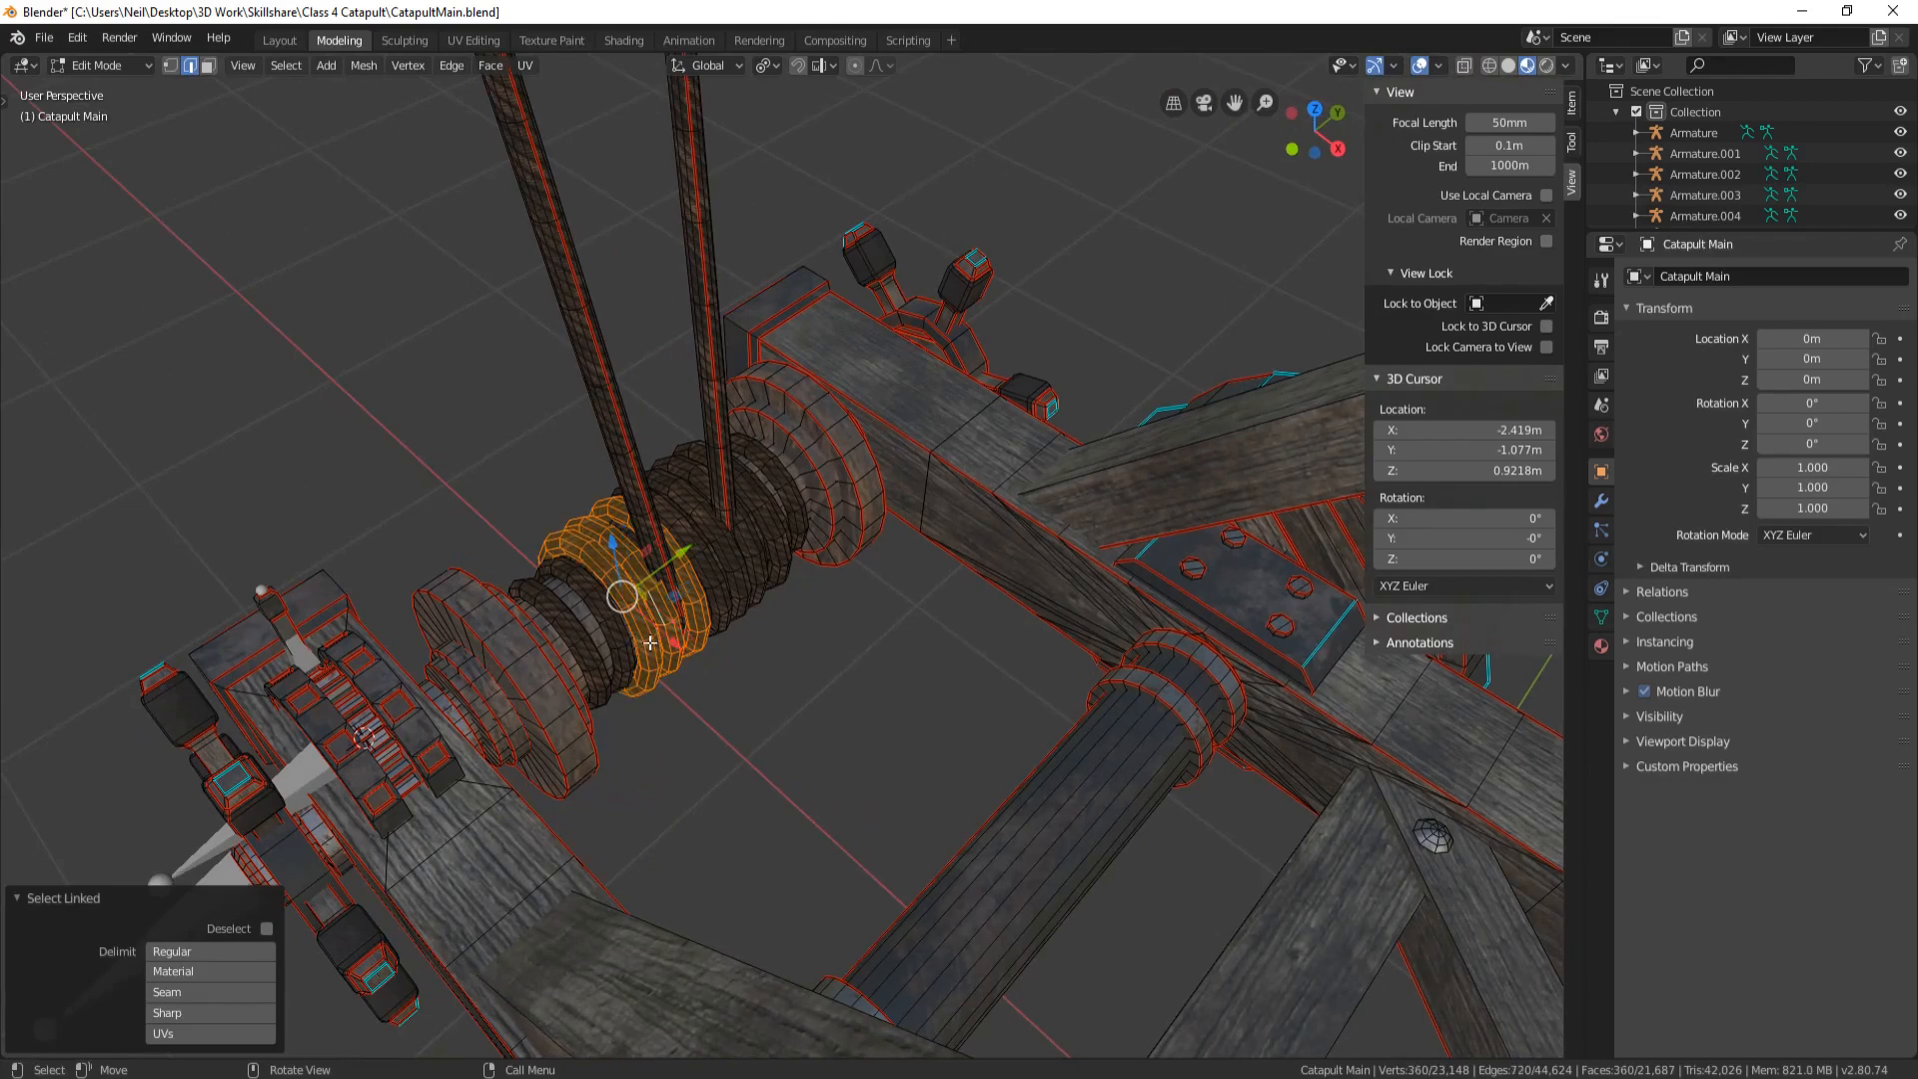
key("l")
key("l")
key("l")
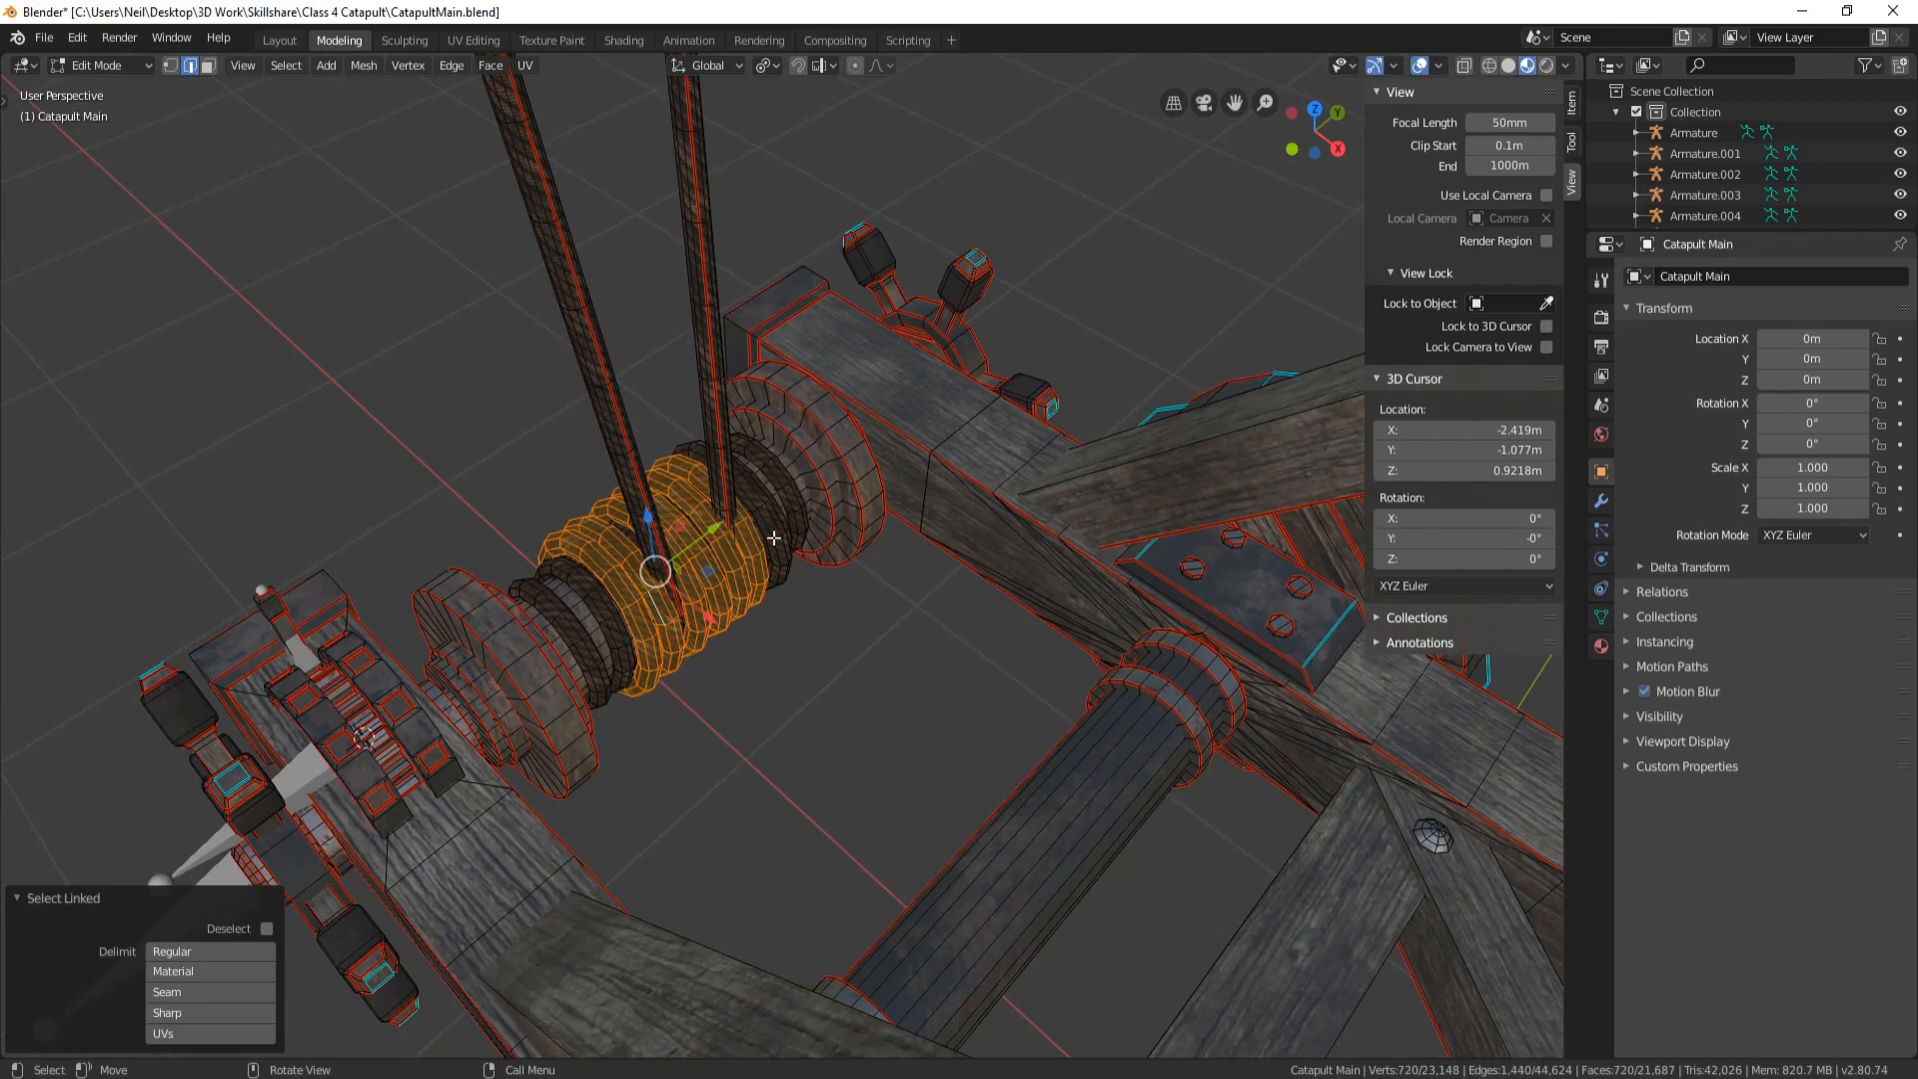
key("l")
key("h")
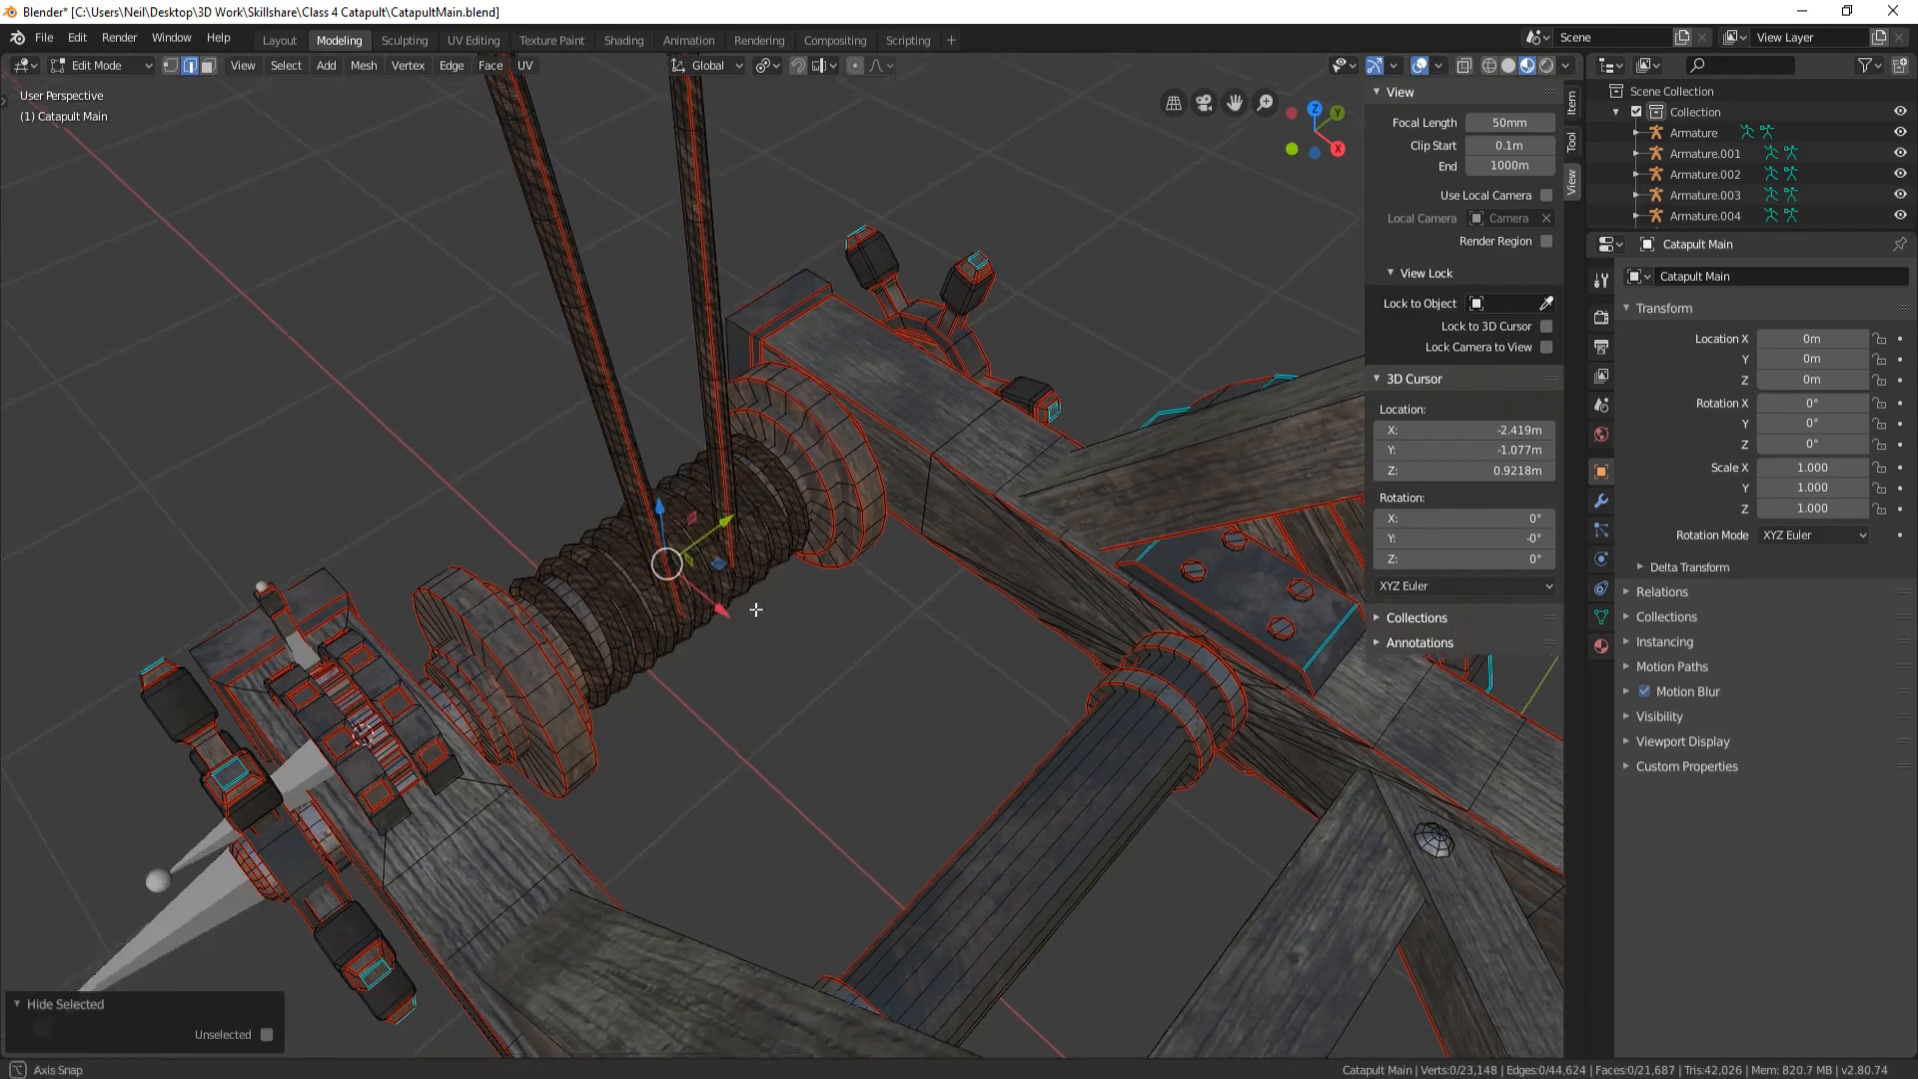
Select the remaining rope coils around the drum's middle, leaving out the two upright ropes, and hide them to expose the rope ends
scroll(653, 619, "up", 2)
key("l")
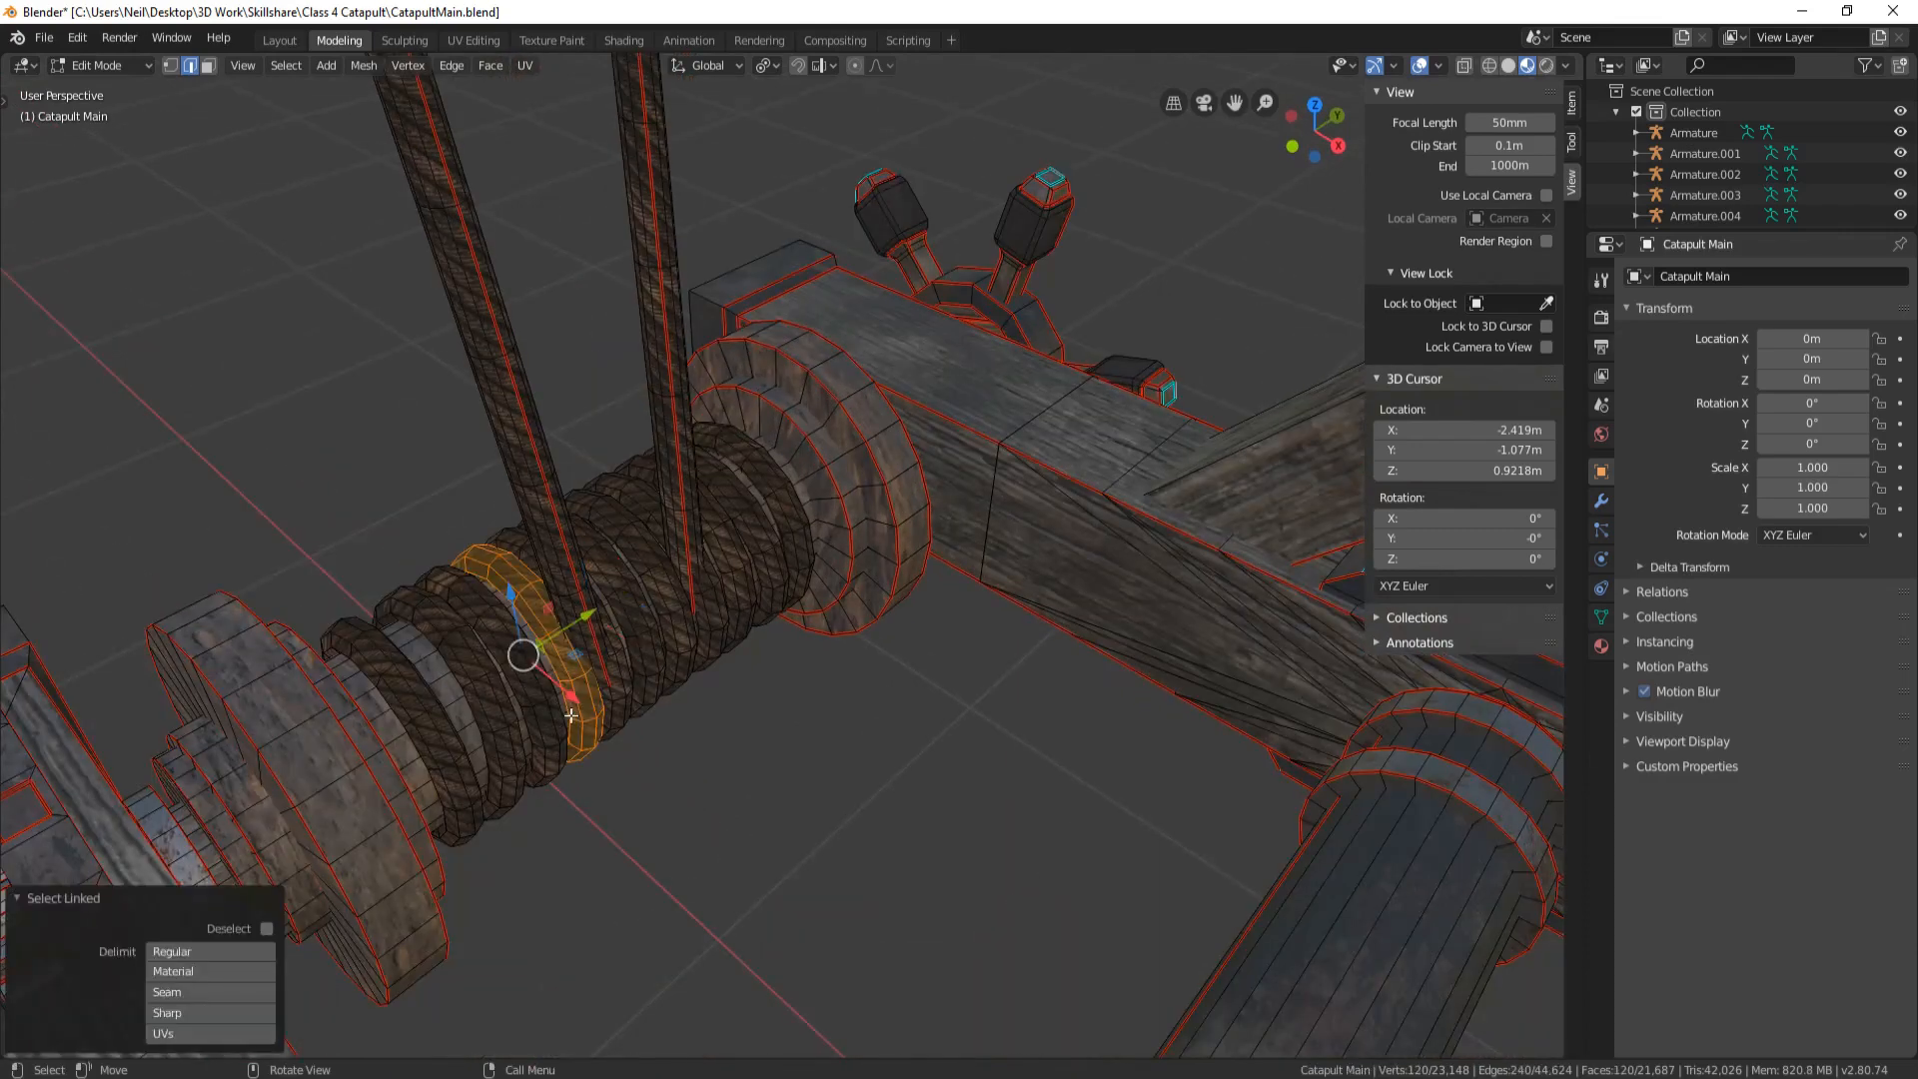
key("l")
key("l")
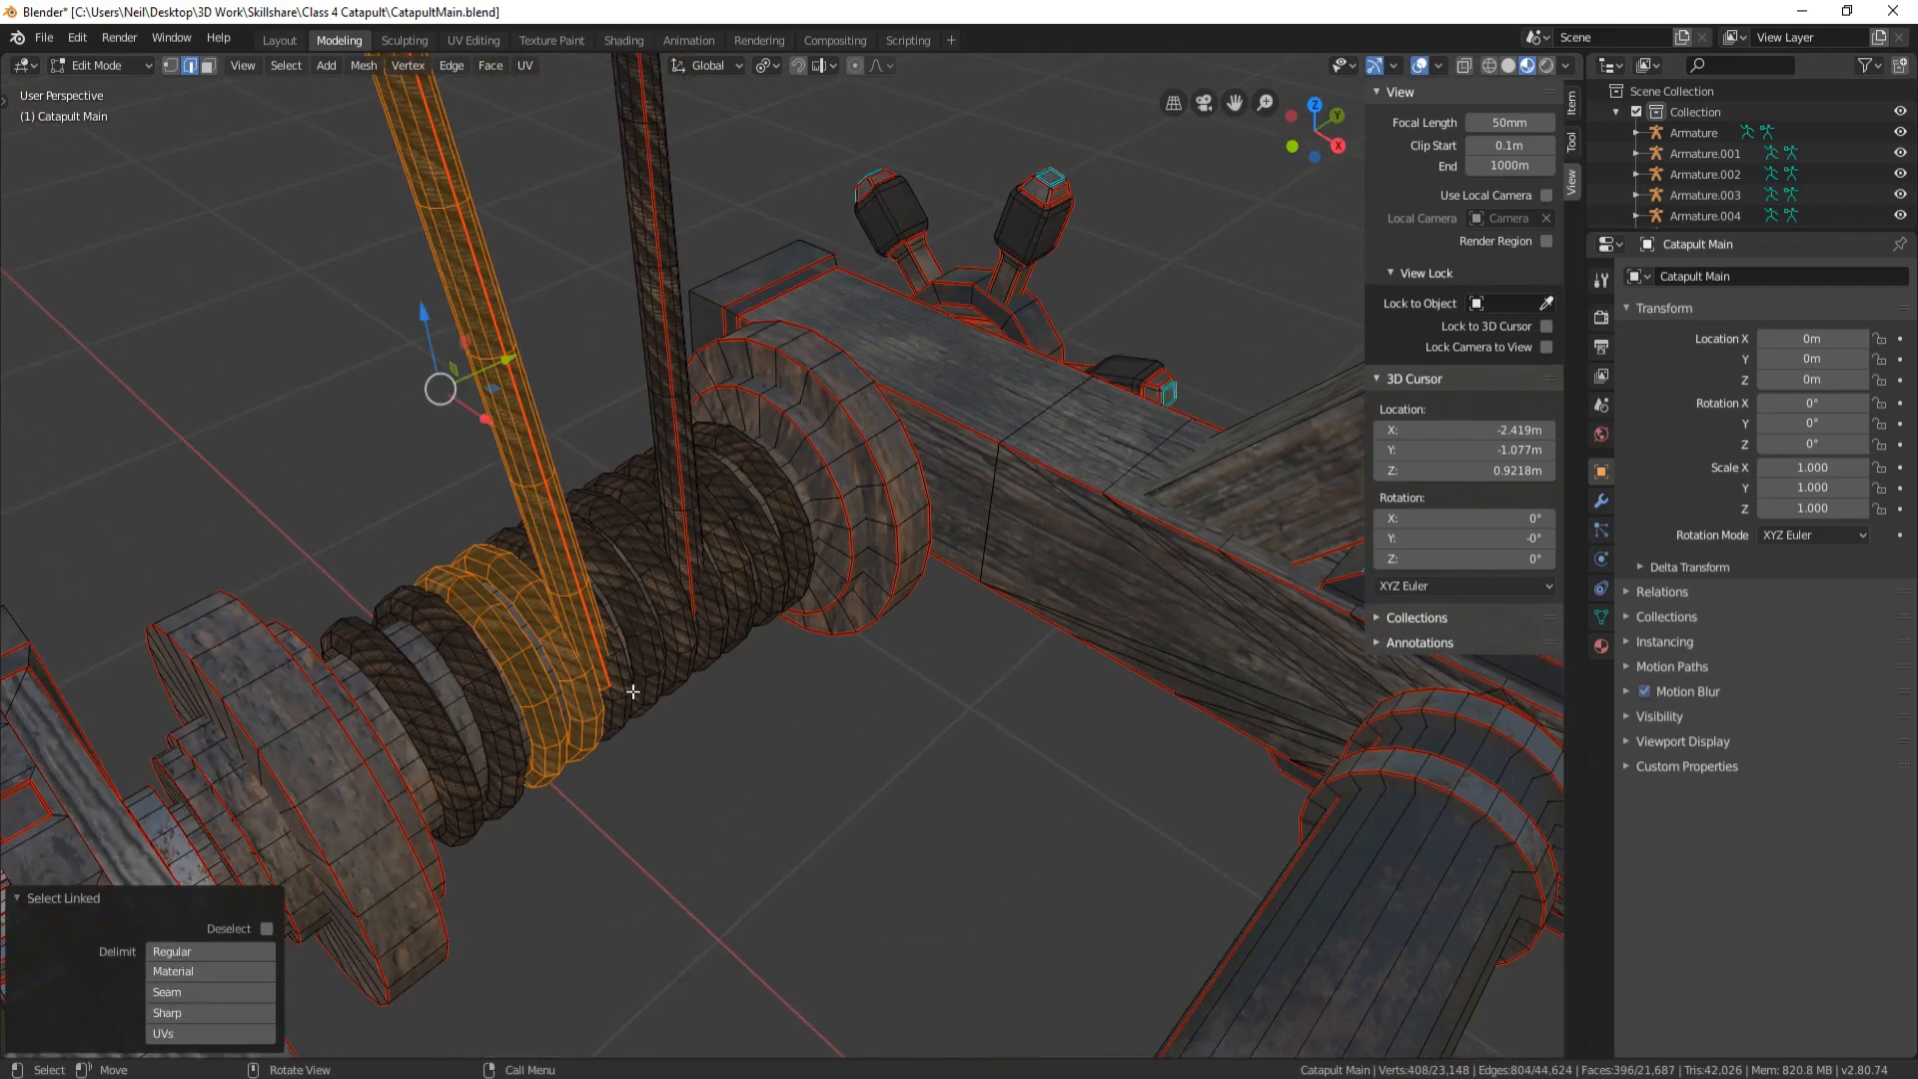
key("shift+l")
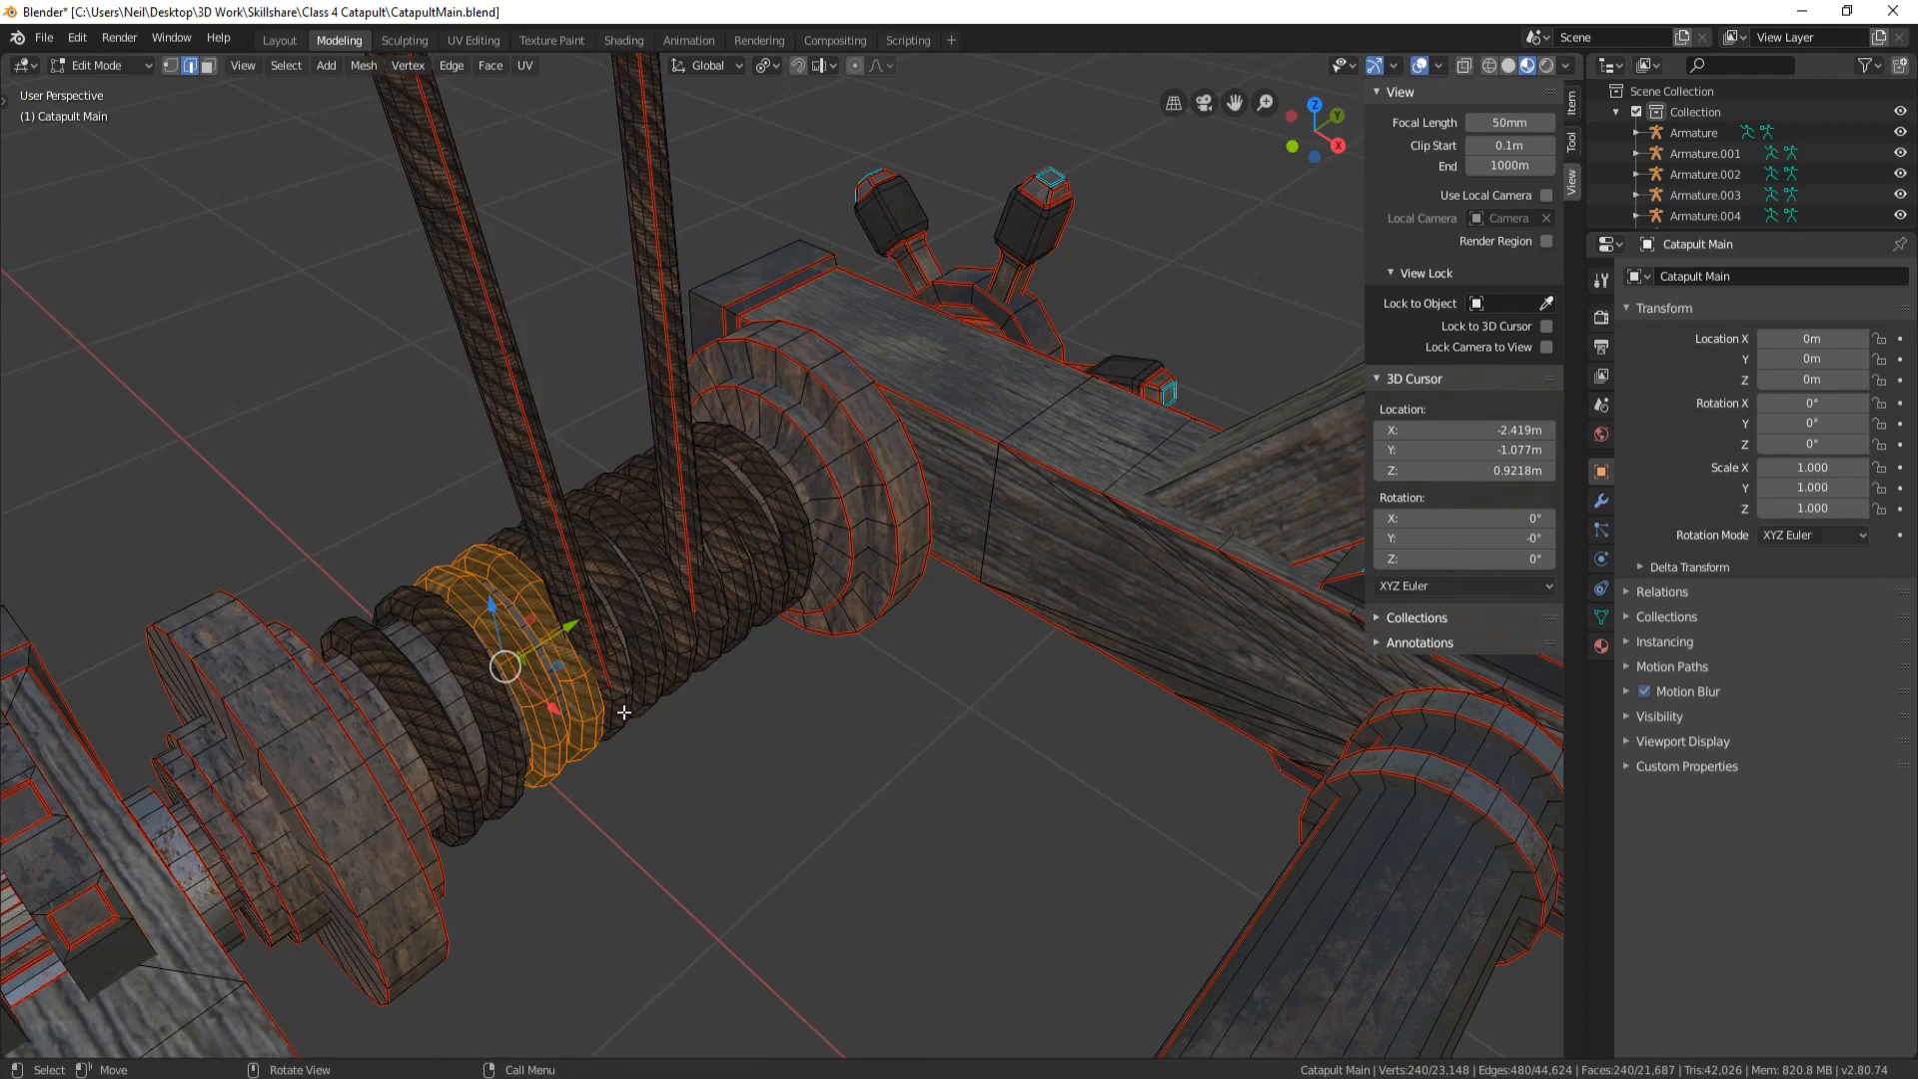
key("l")
key("l")
key("l")
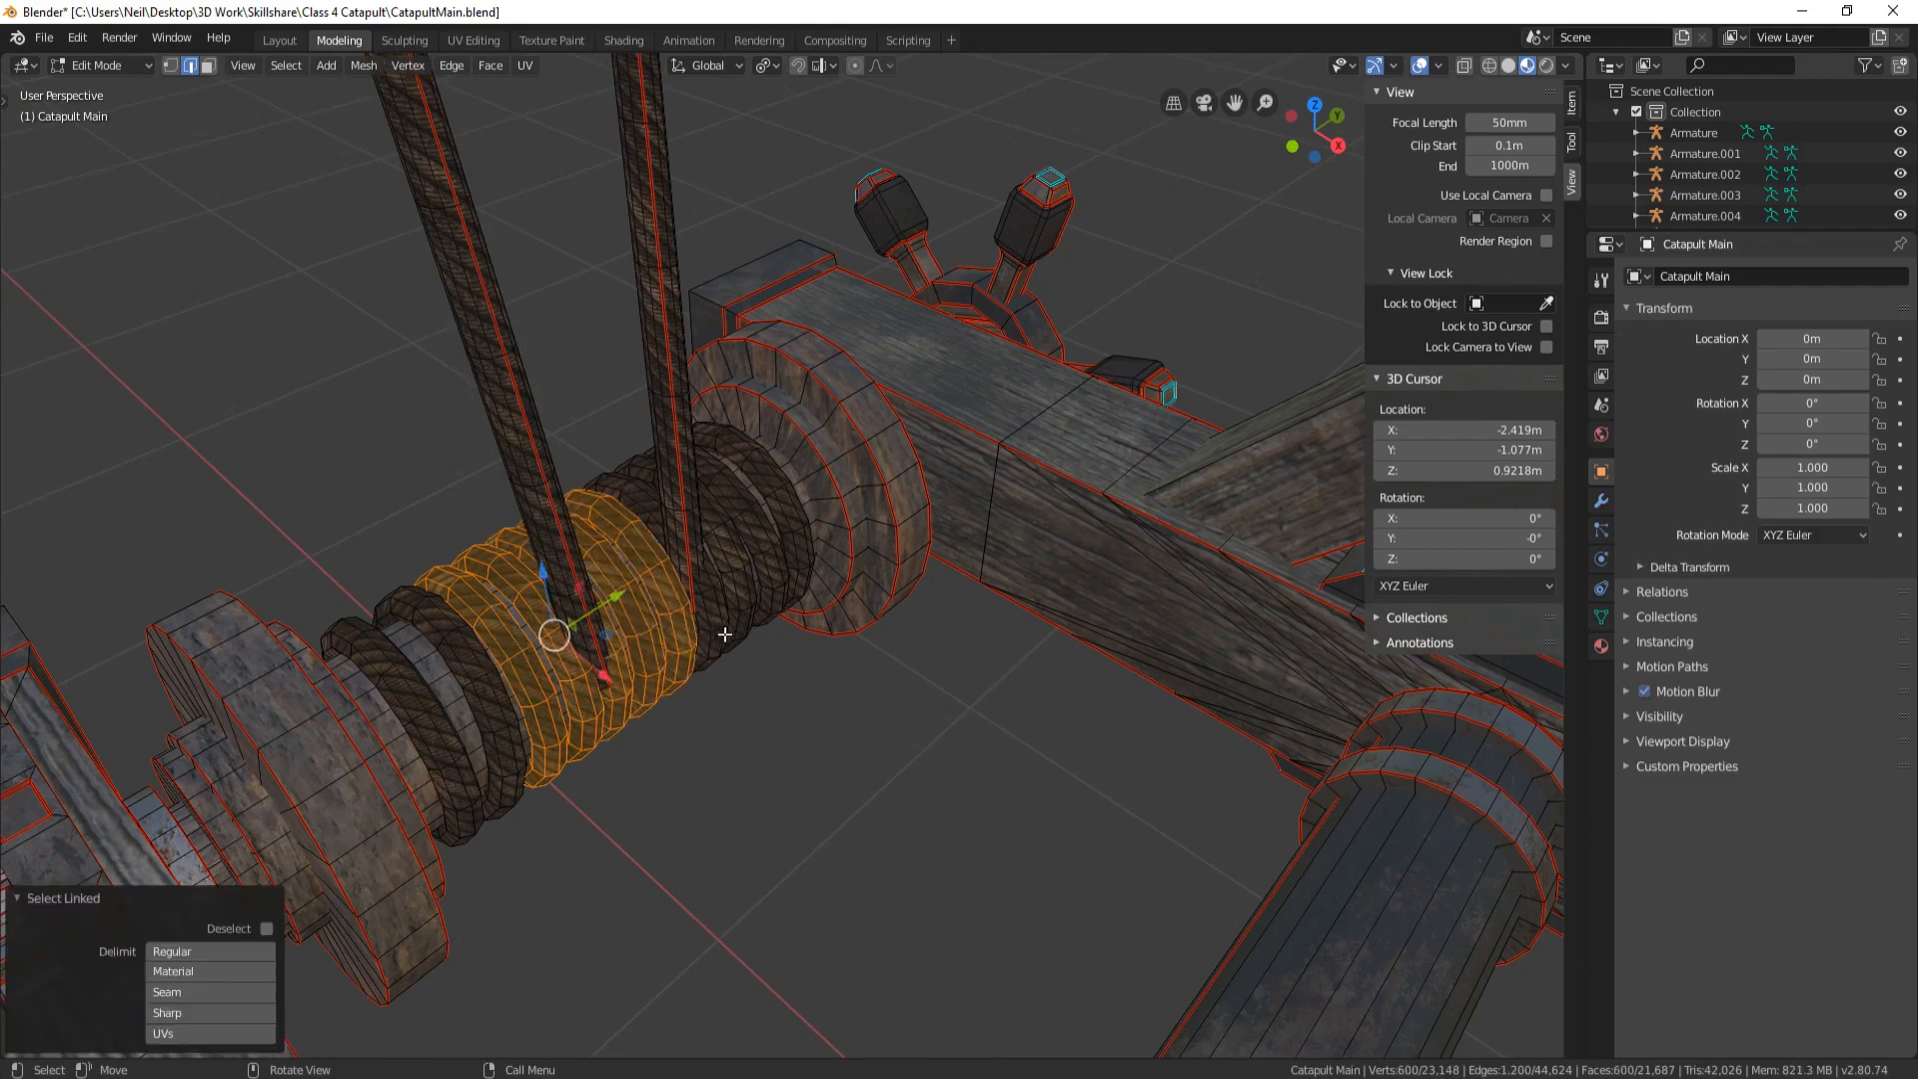
key("l")
key("l")
key("l")
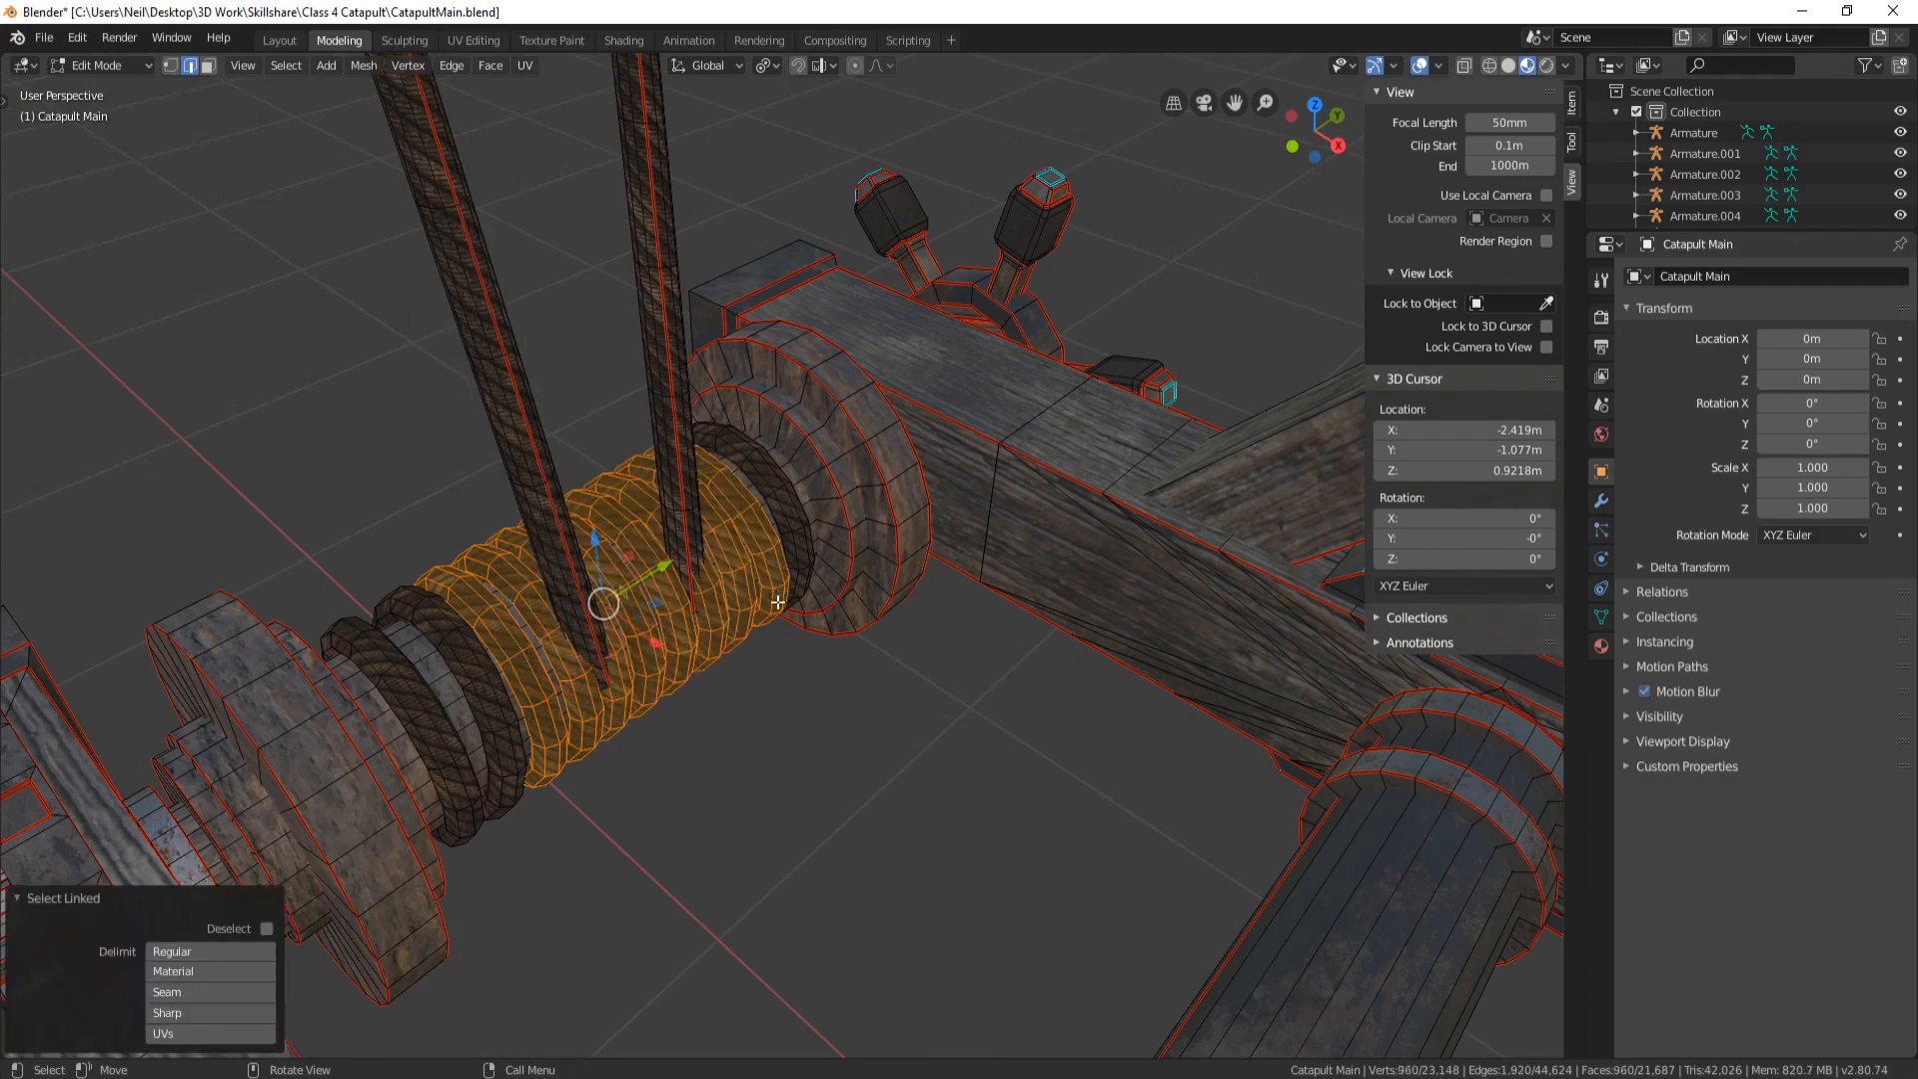
key("h")
middle_click_drag(760, 683, 688, 414)
scroll(689, 414, "up", 3)
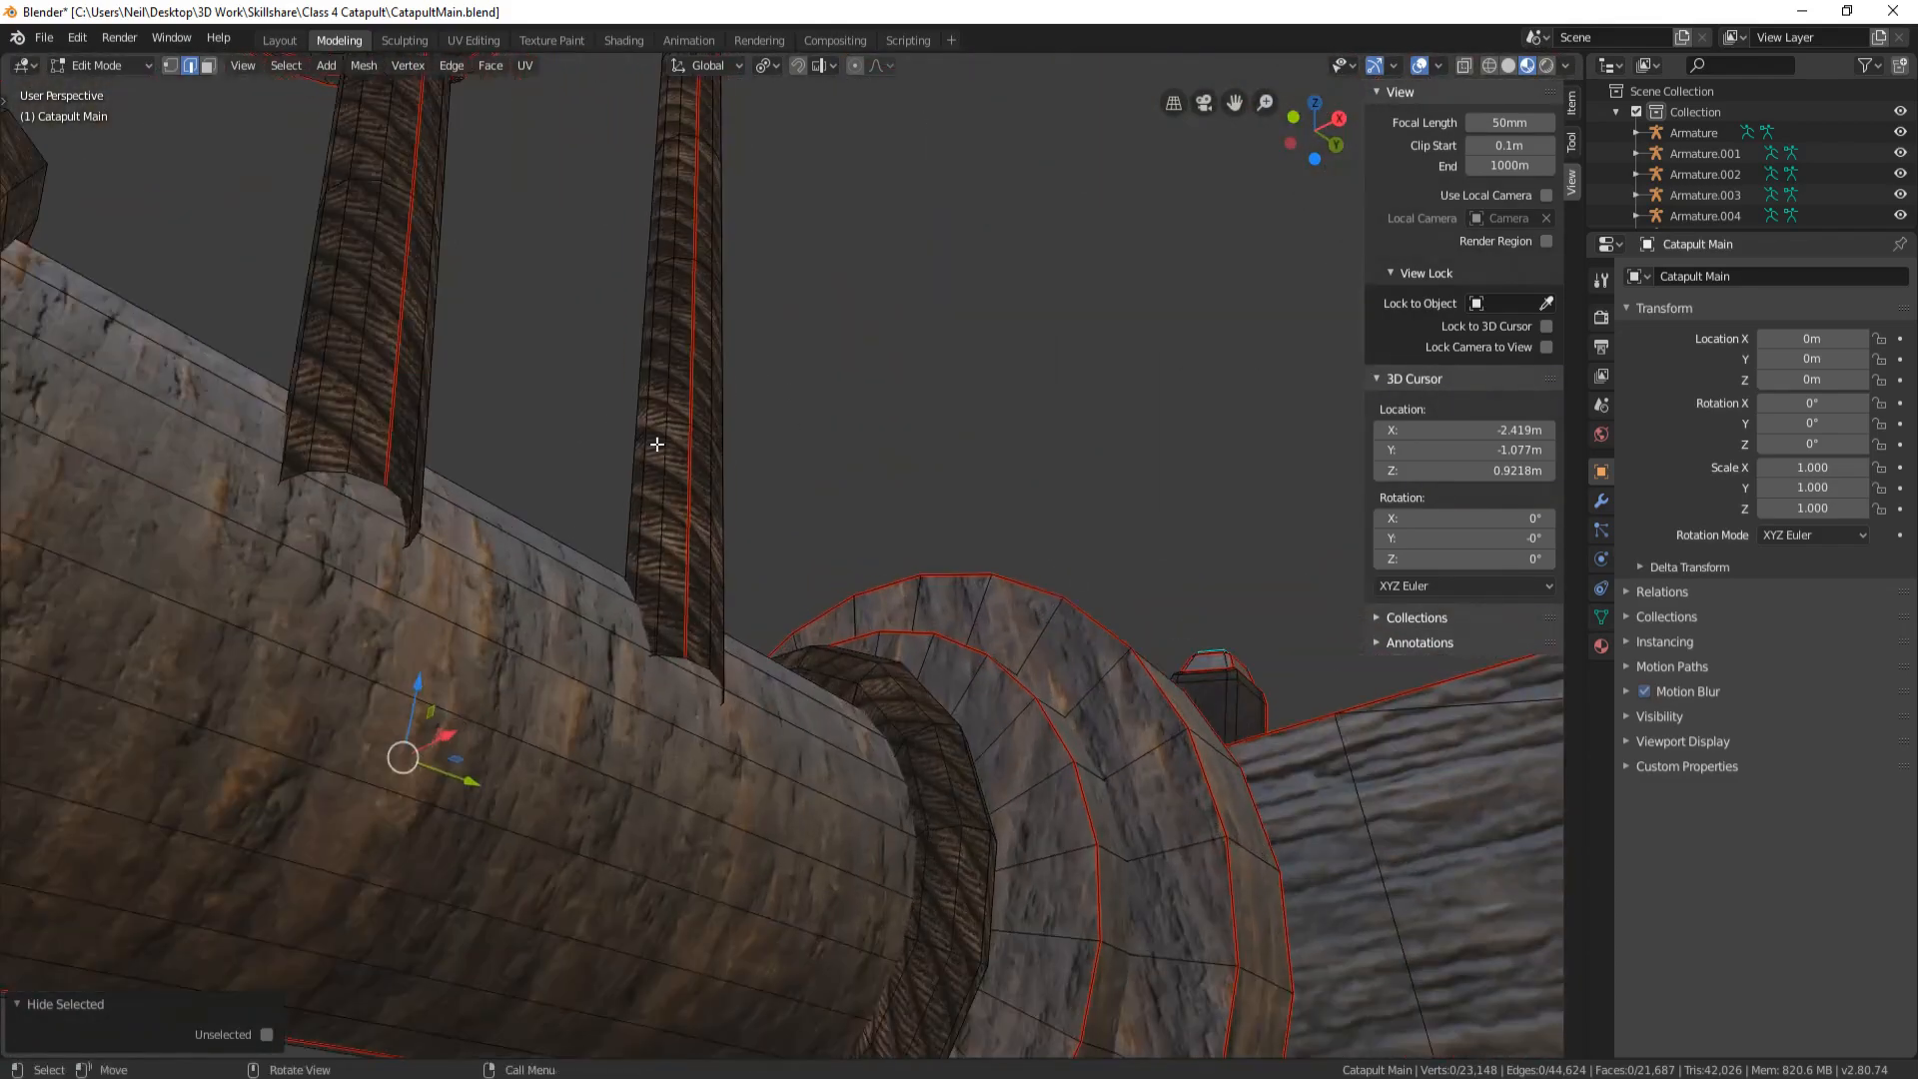
Select the edge loop at the lower end of the first upright rope and snap the 3D cursor to it
left_click(371, 475)
left_click(324, 462, "alt")
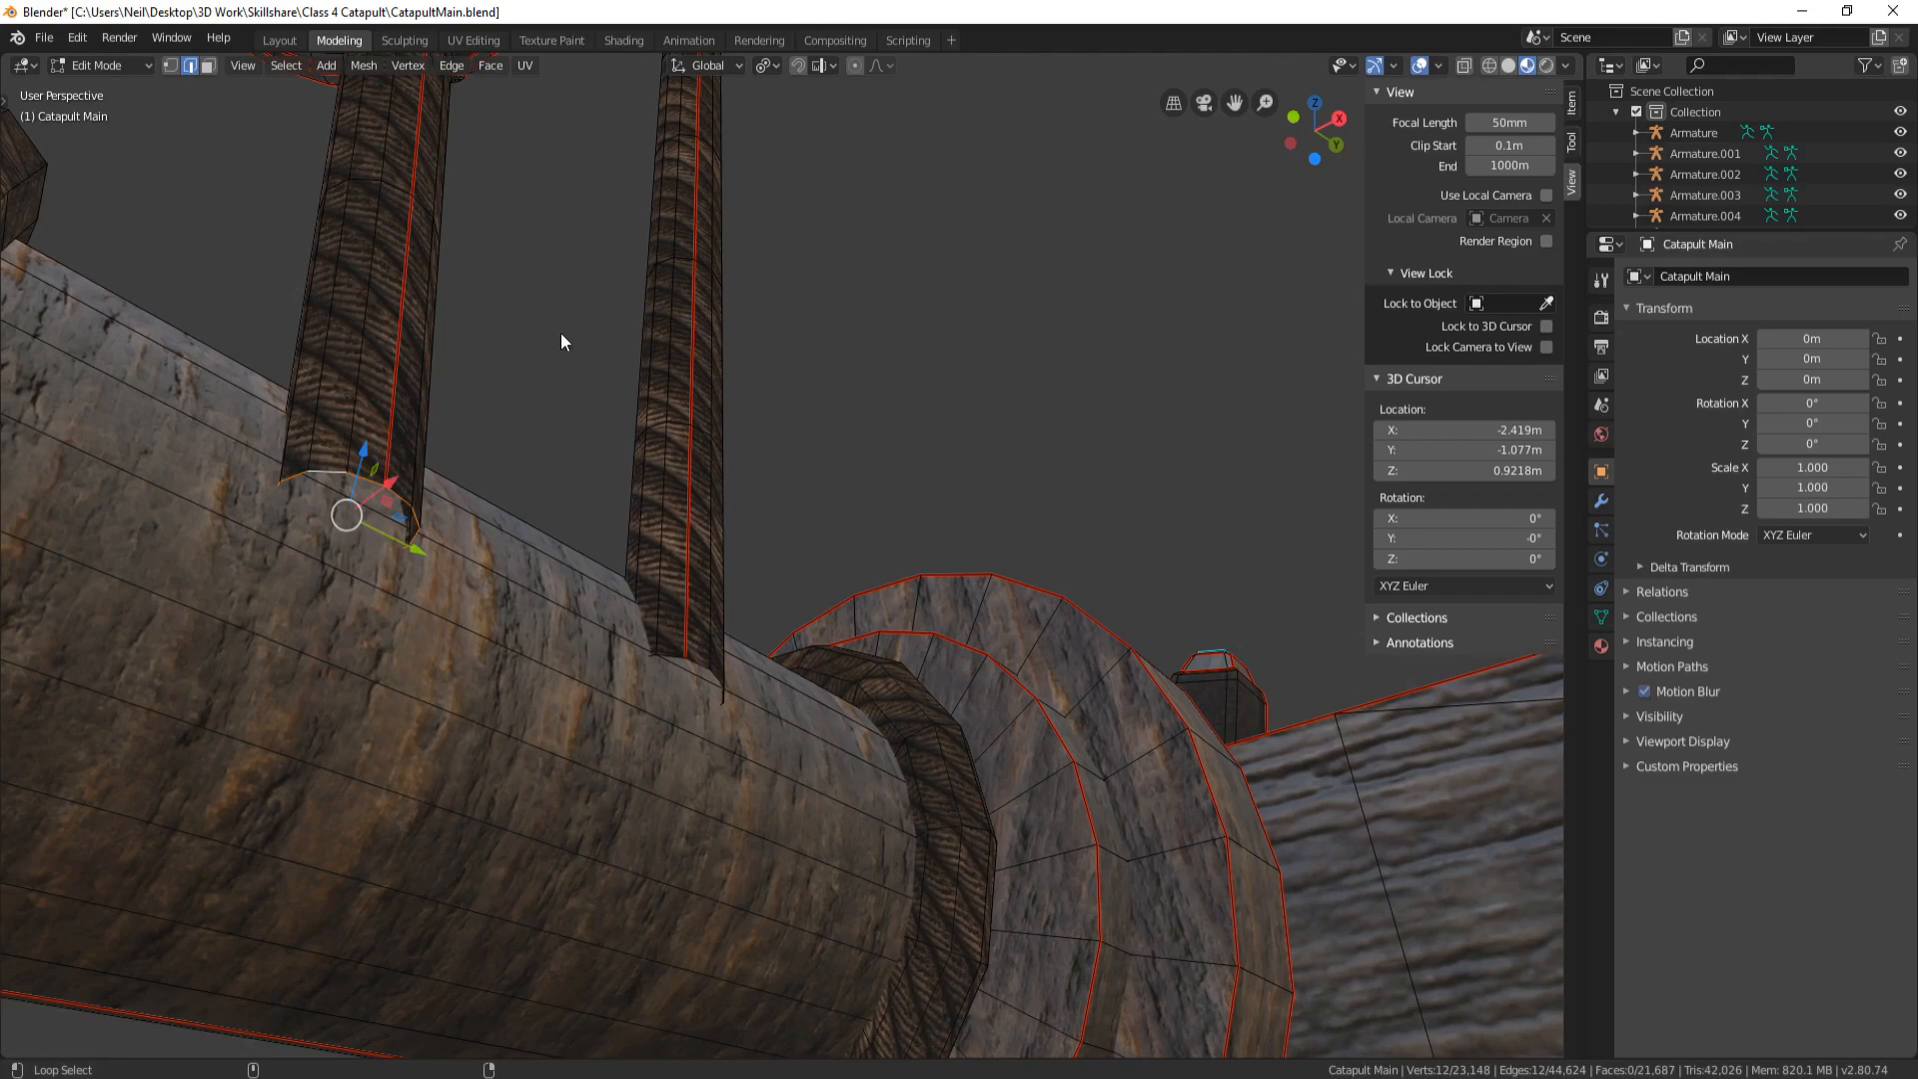
key("shift+s")
left_click(571, 460)
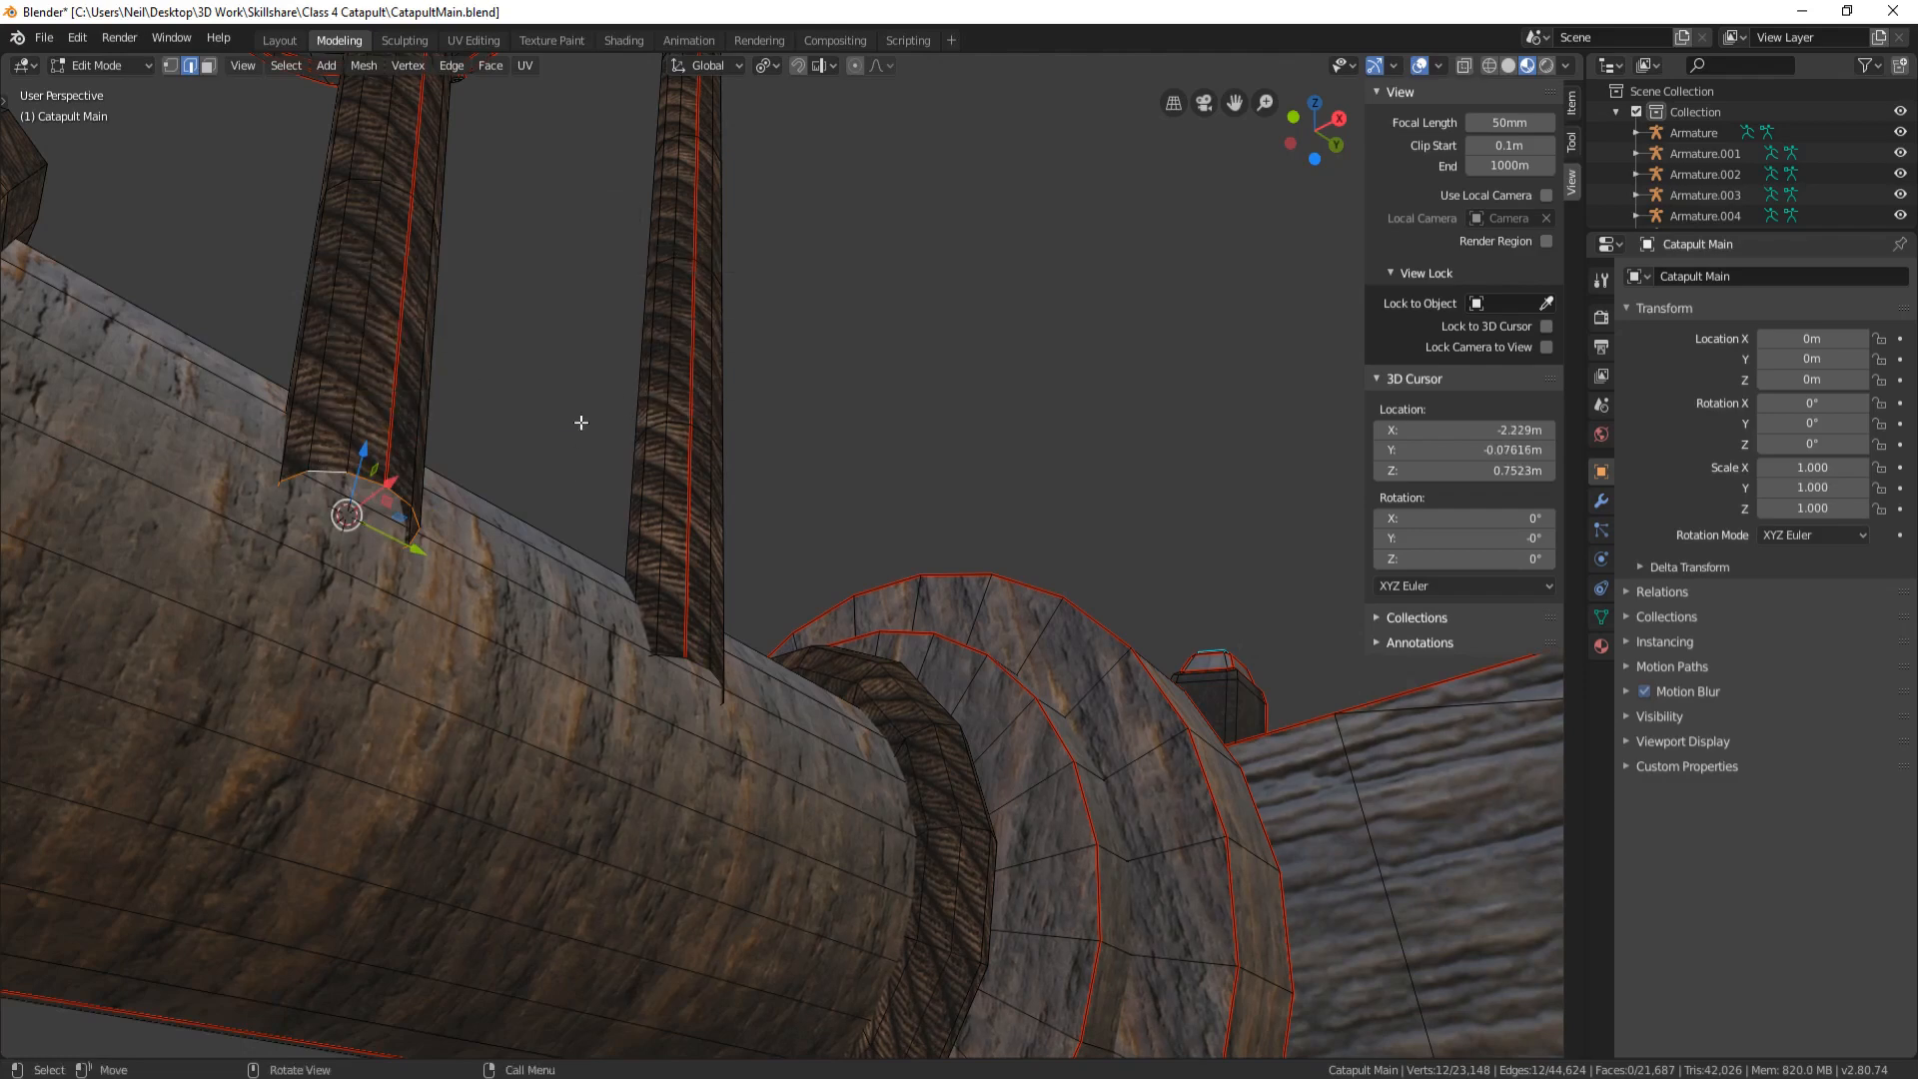
Return to Object Mode and add a single-bone armature at the first rope's lower end
key("Tab")
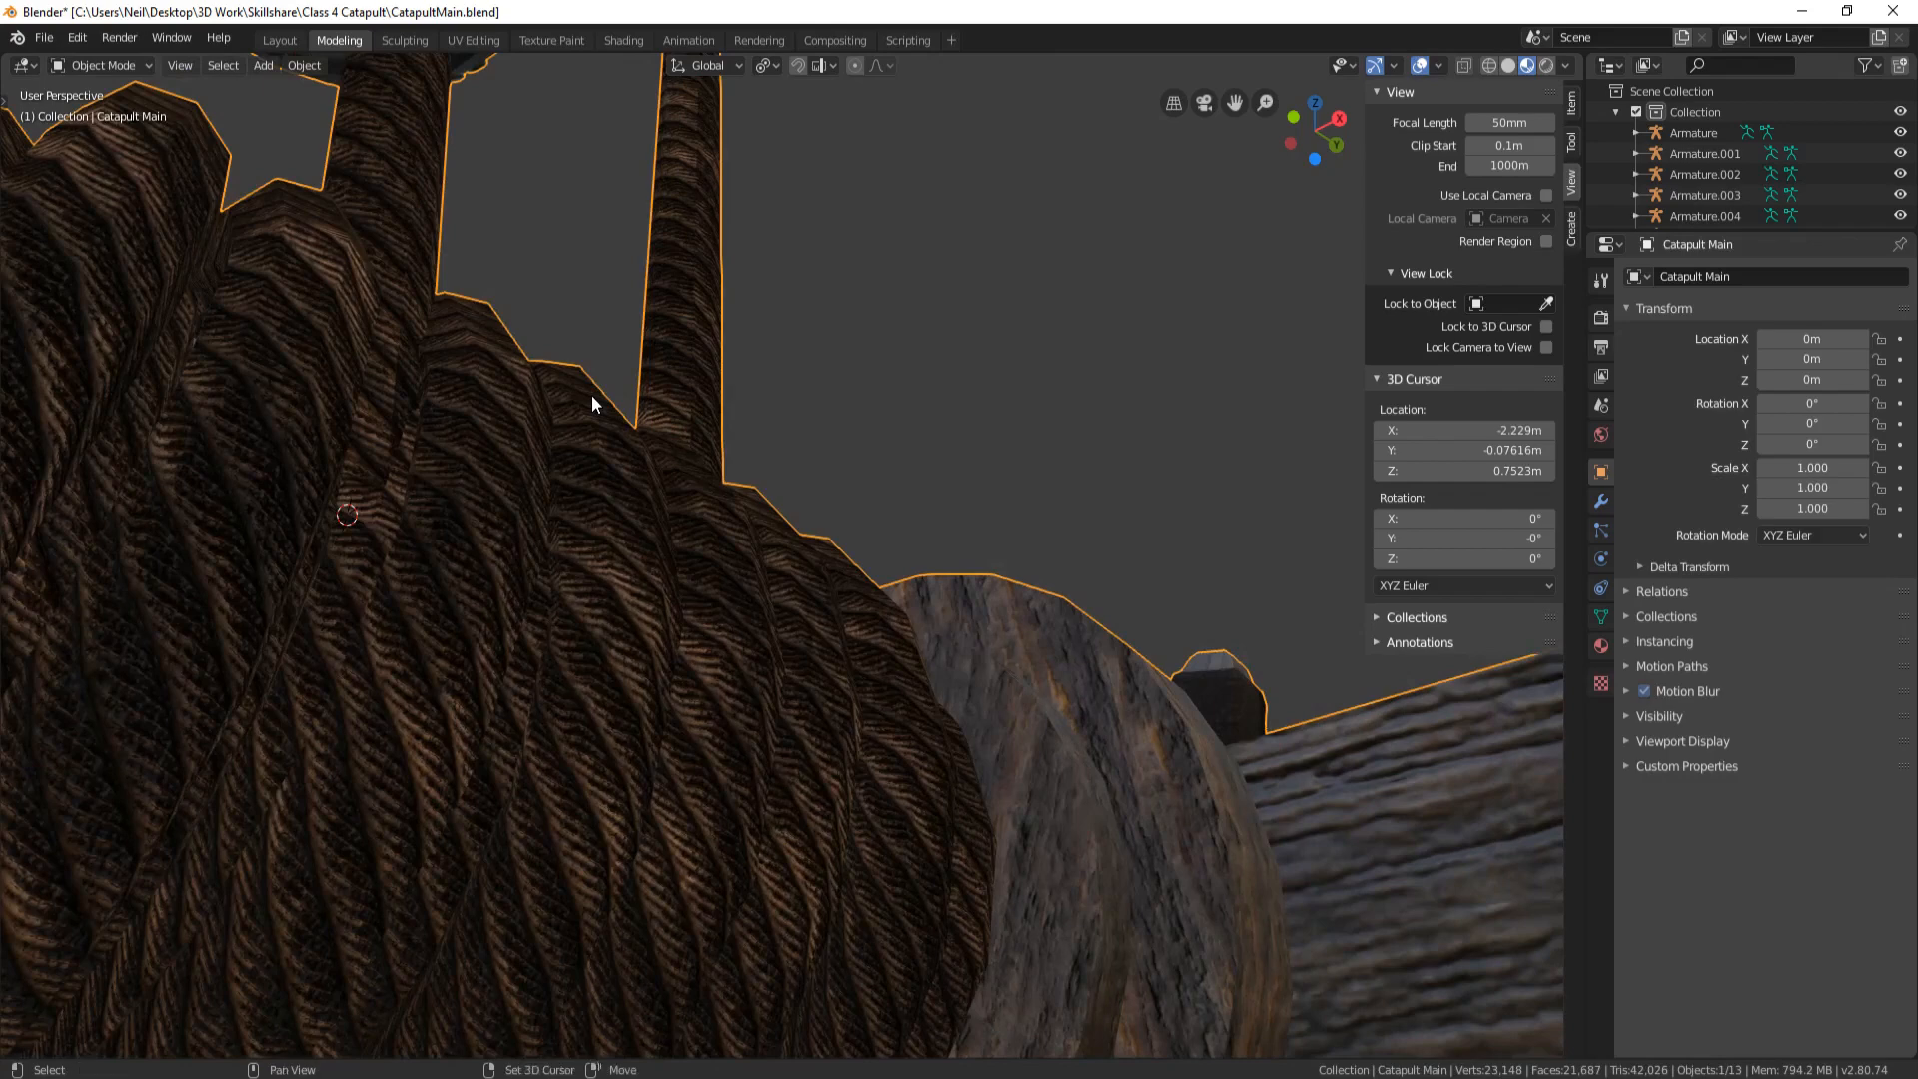
key("shift+a")
left_click(536, 400)
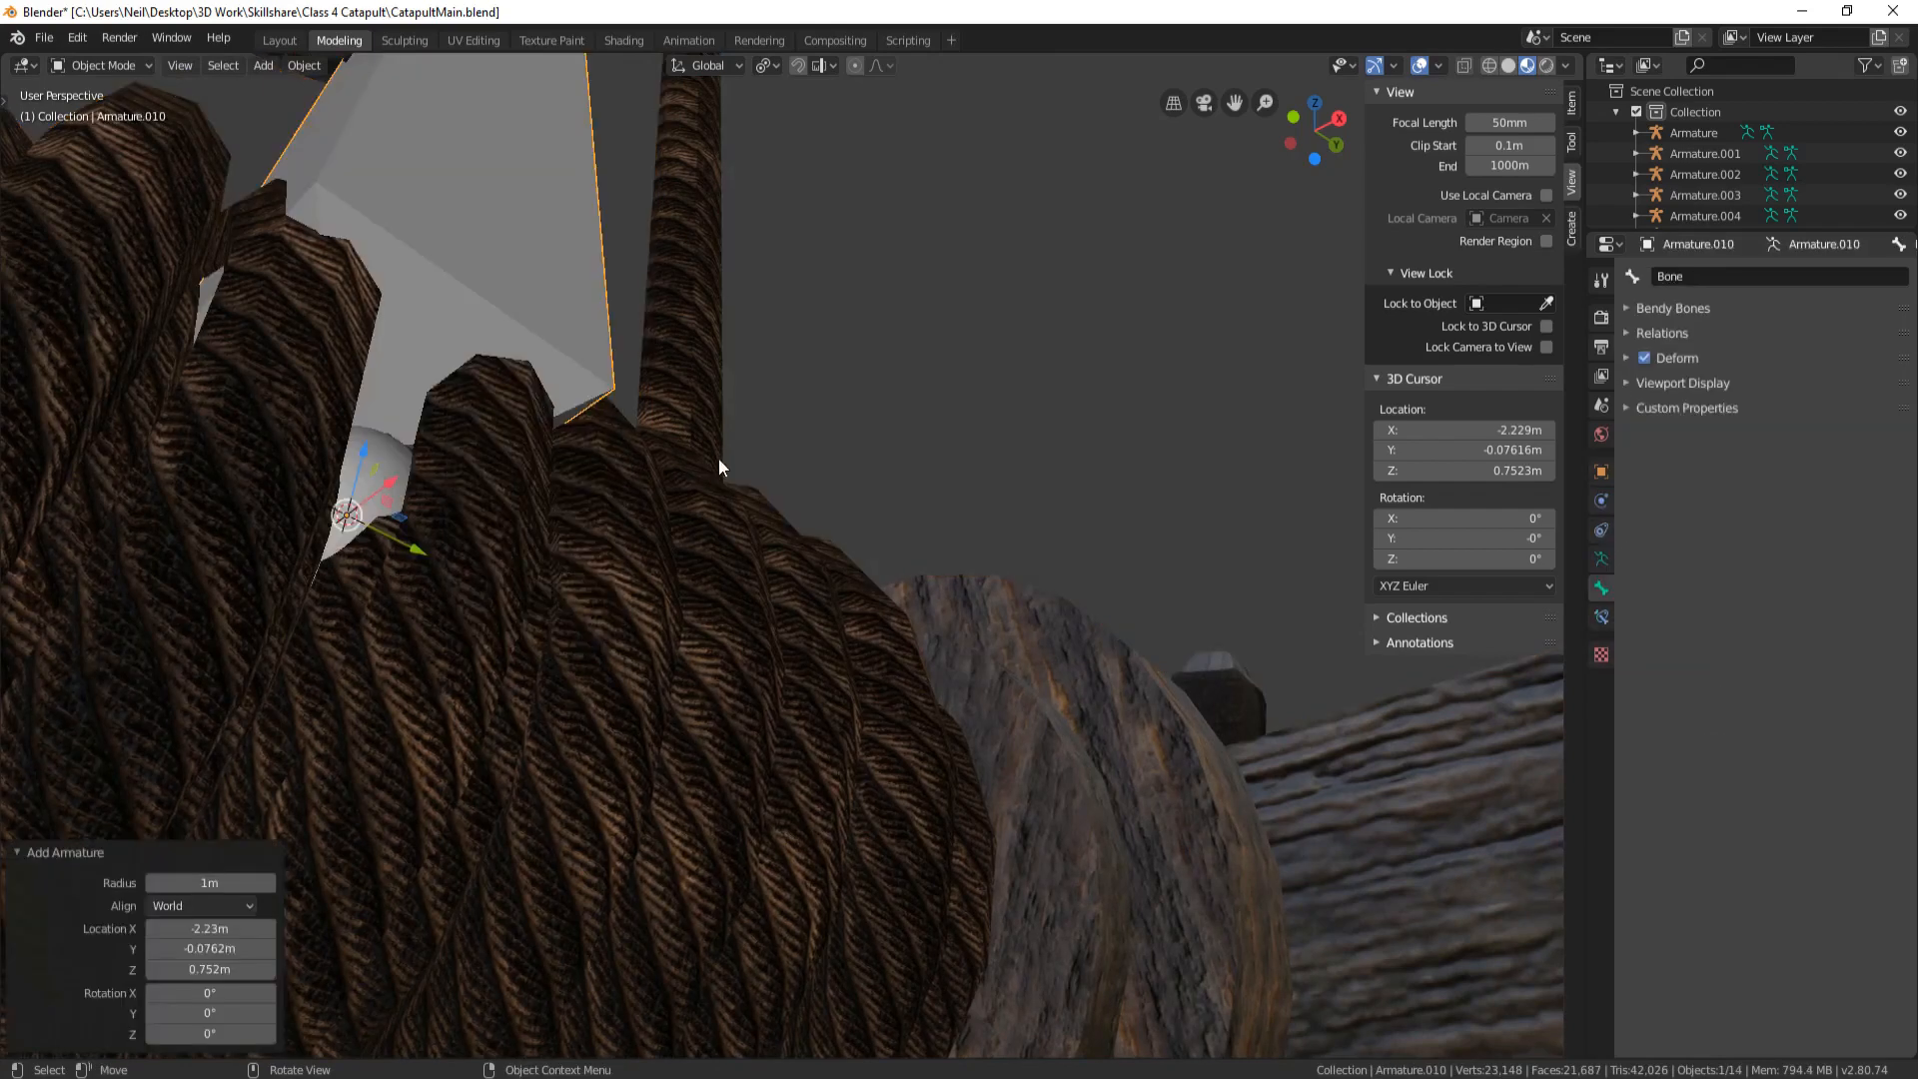
key("Tab")
key("Tab")
In Catapult Main's Edit Mode, select the edge loop at the second rope's lower end and snap the 3D cursor to it
left_click(706, 402)
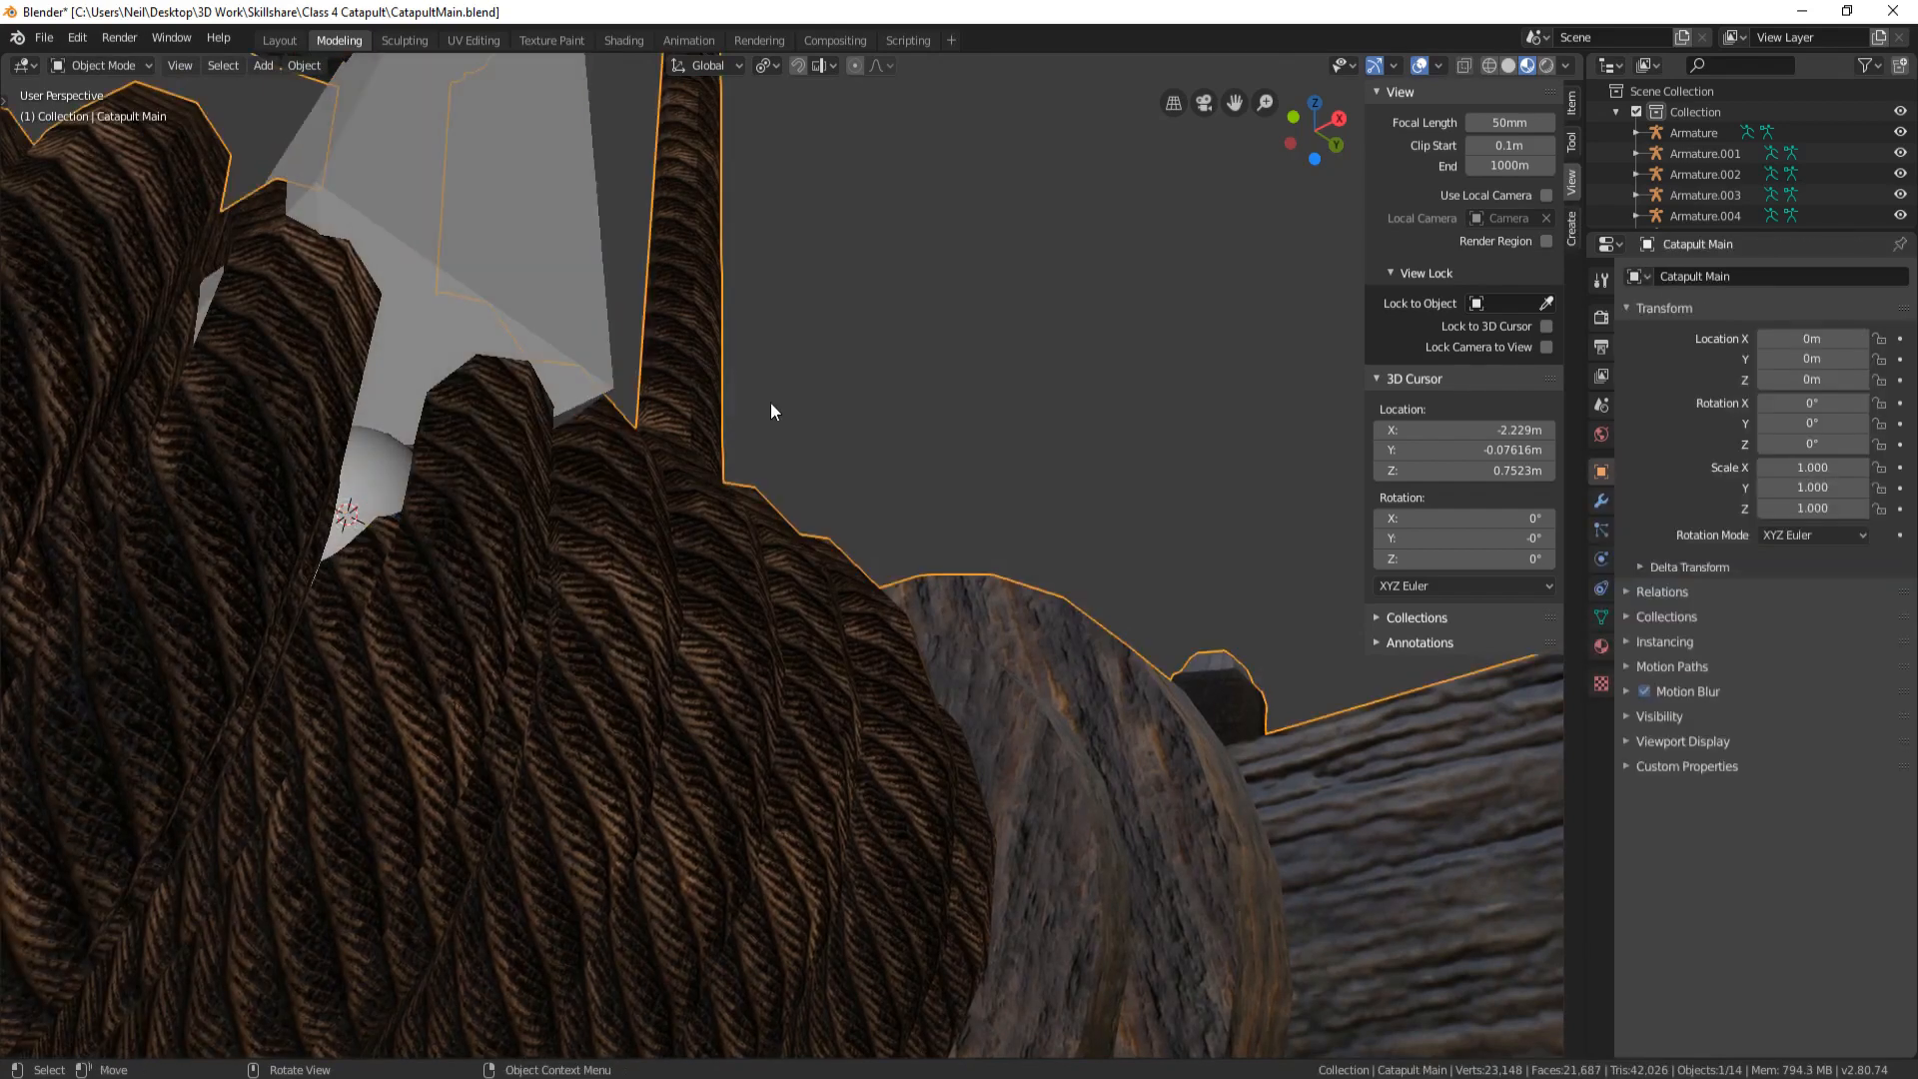
key("Tab")
left_click(697, 658)
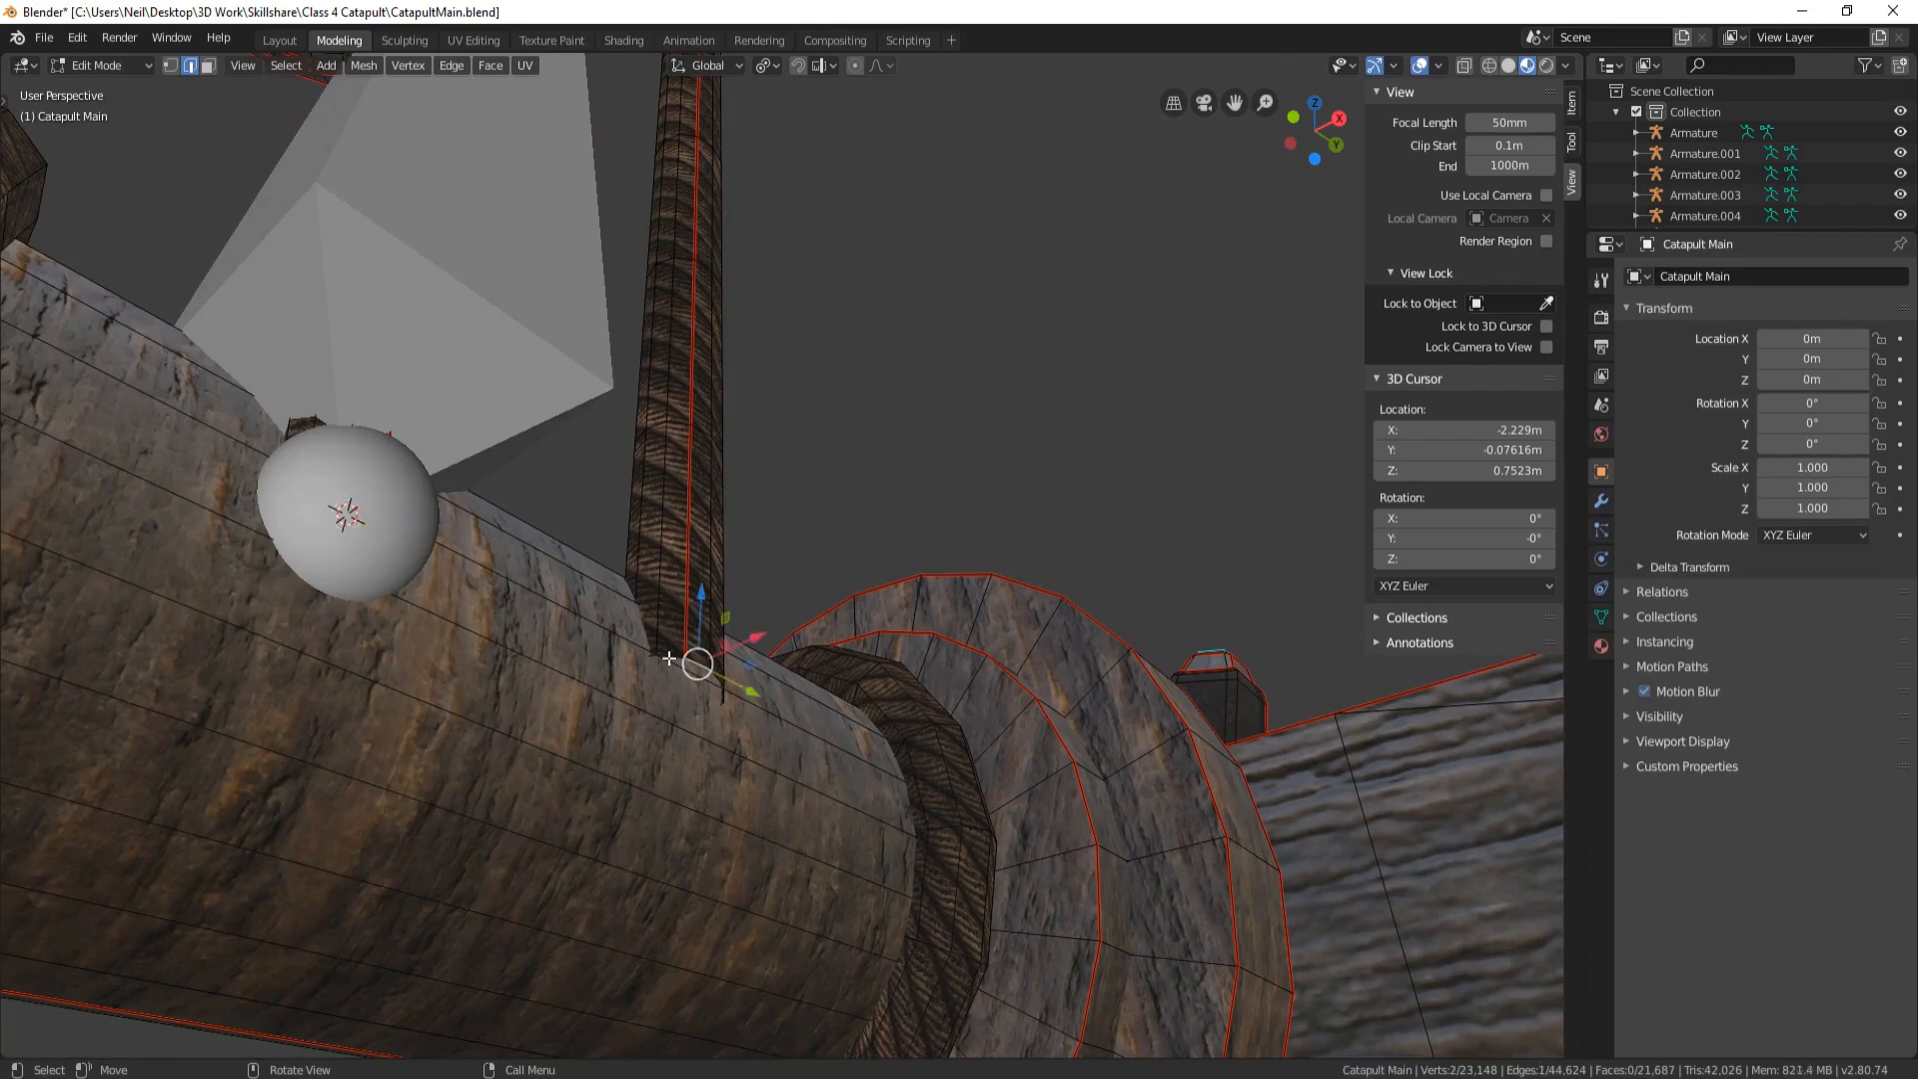
left_click(695, 660, "alt")
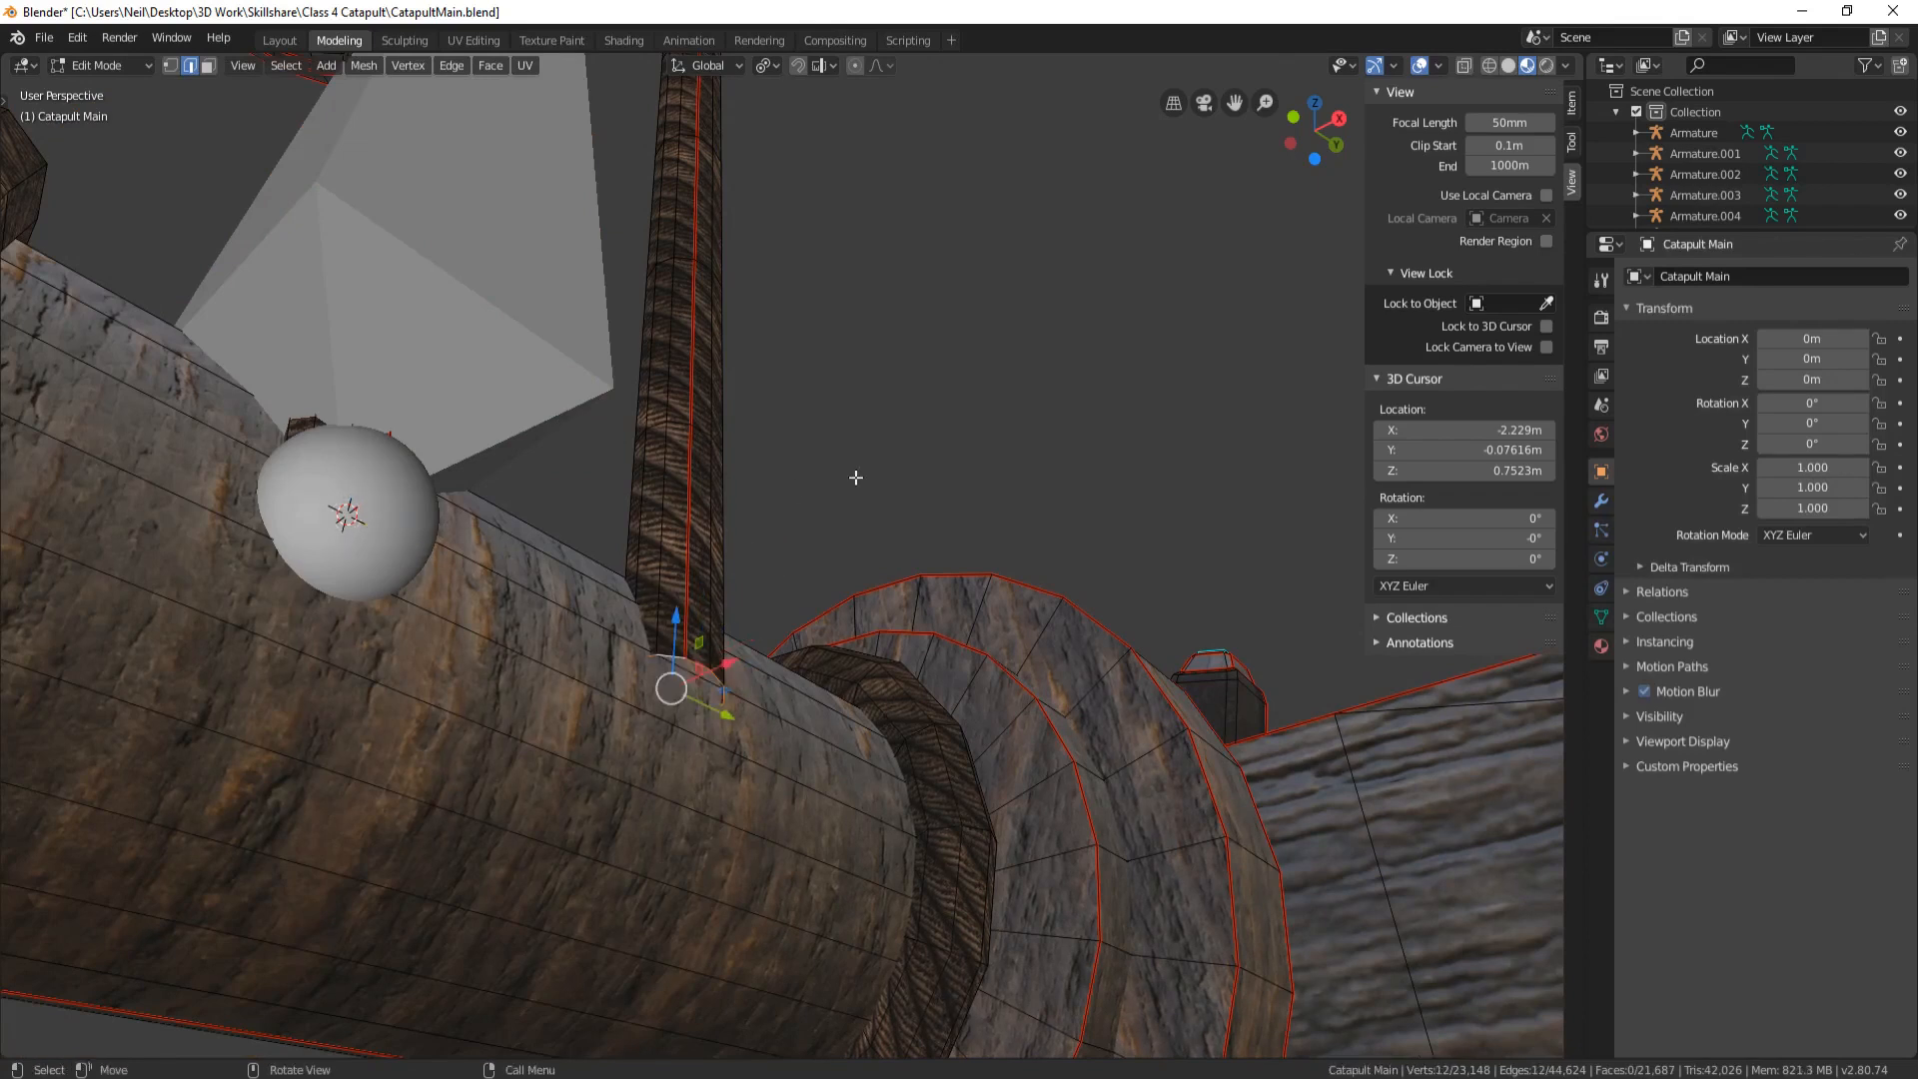
key("shift+s")
left_click(867, 598)
Leave Edit Mode and add another single-bone armature at the second rope's lower end
key("Tab")
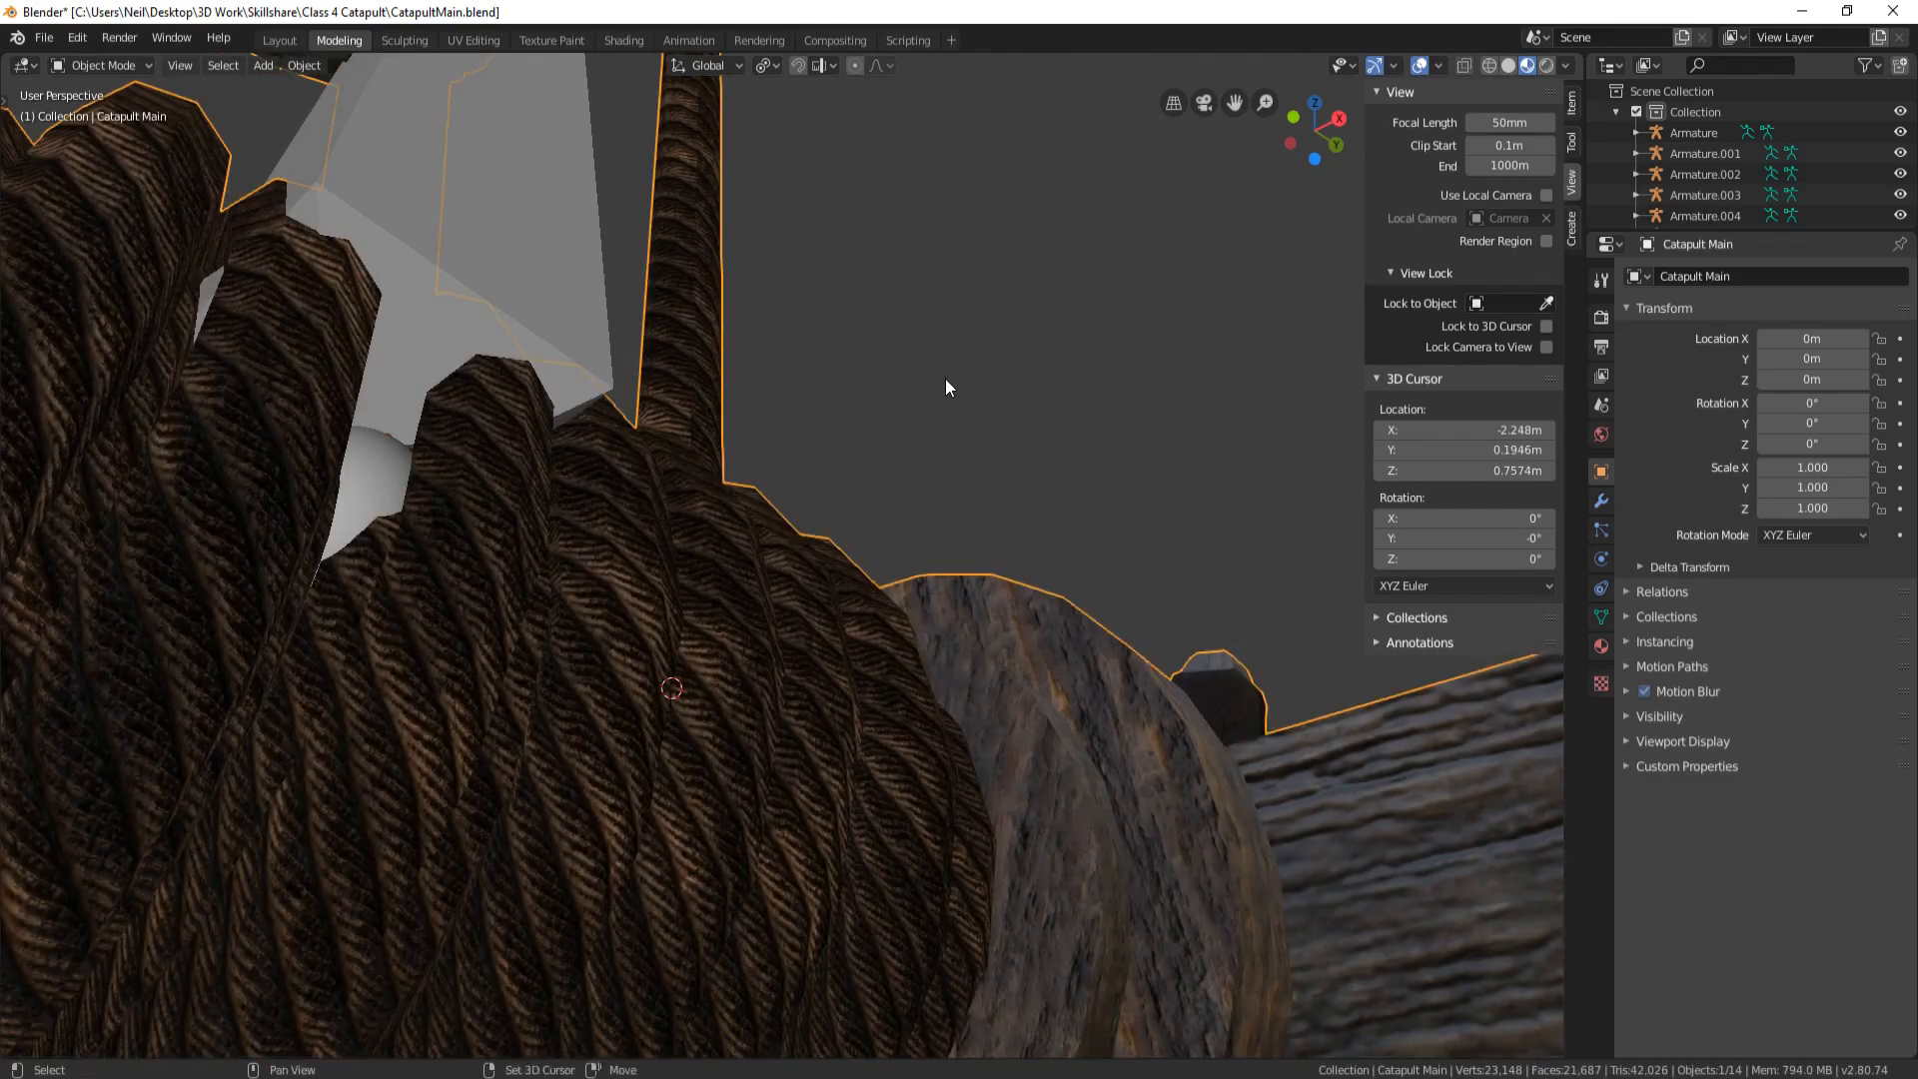
key("shift+a")
left_click(945, 380)
middle_click_drag(945, 378, 980, 625)
key("ctrl+z")
Rotate the first rope's bone about -7.5° around the global Y axis to follow the rope's slant
key("r")
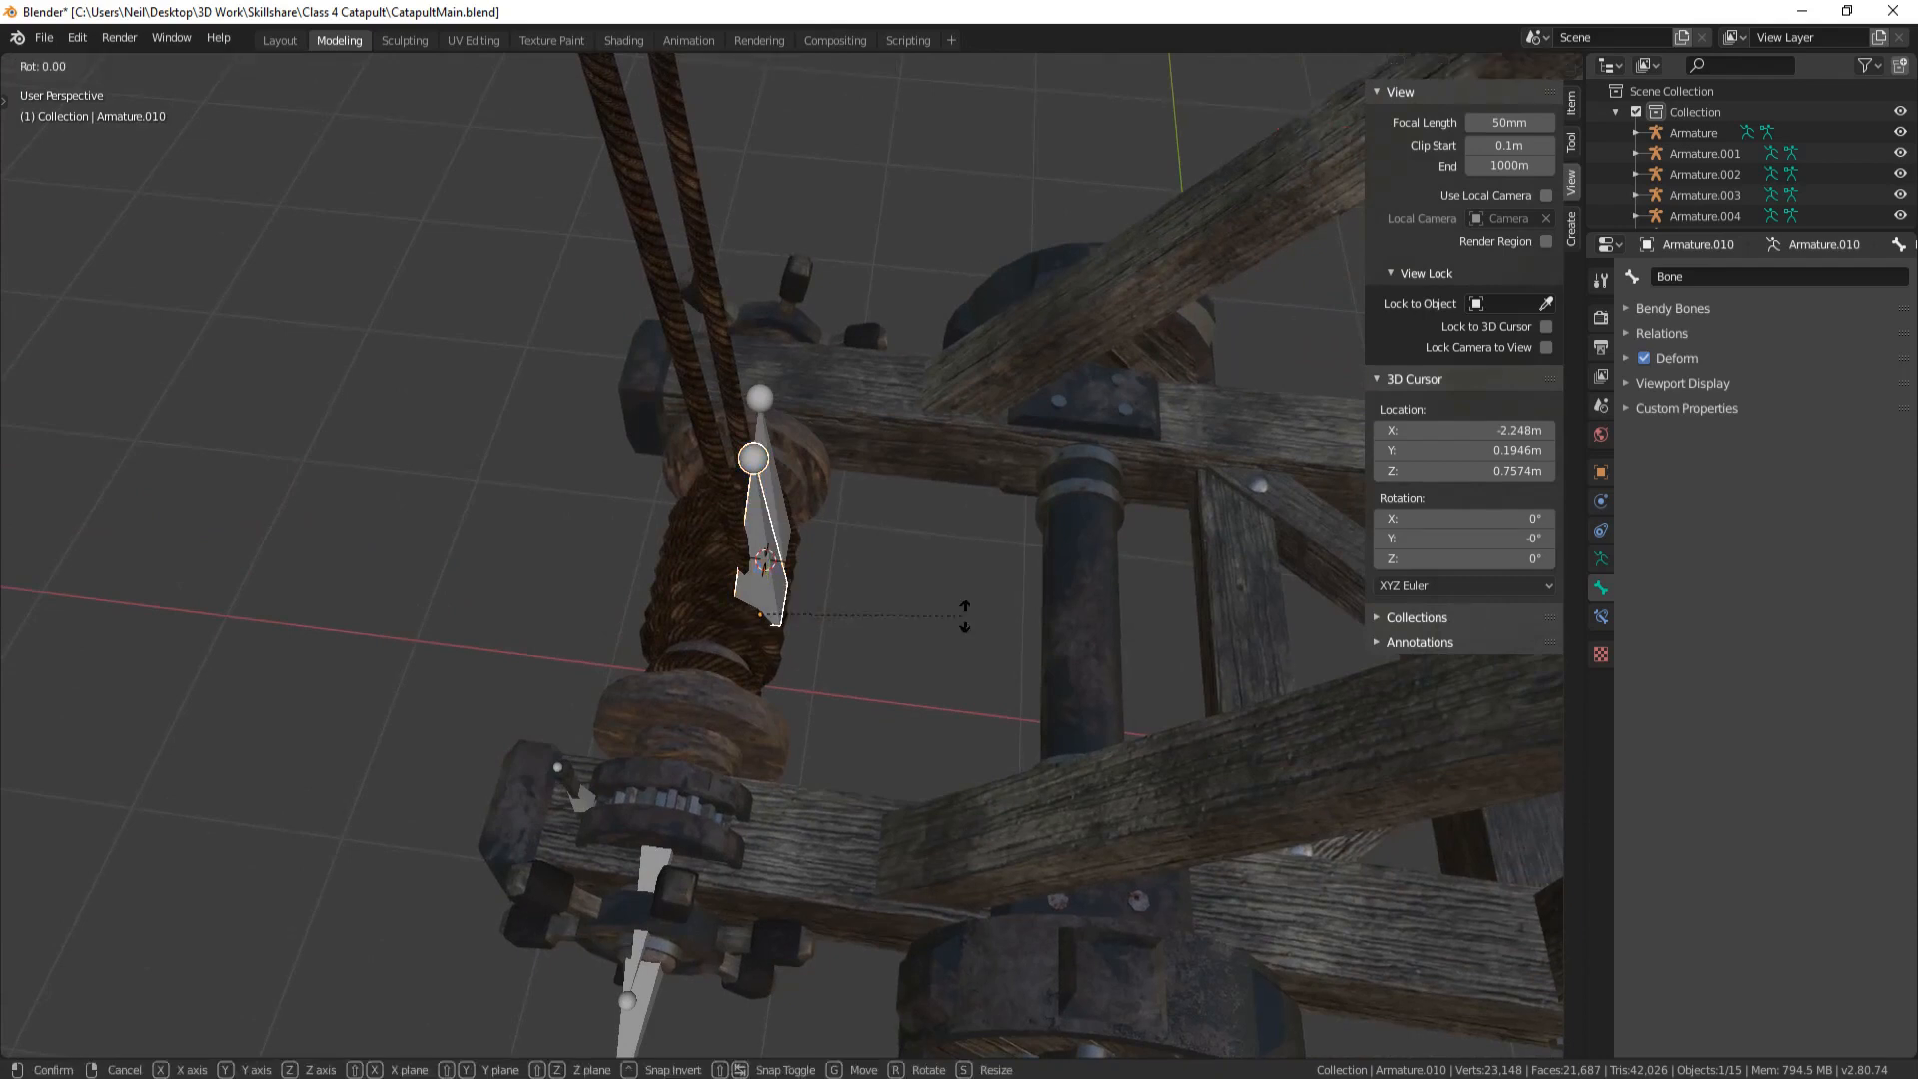
key("y")
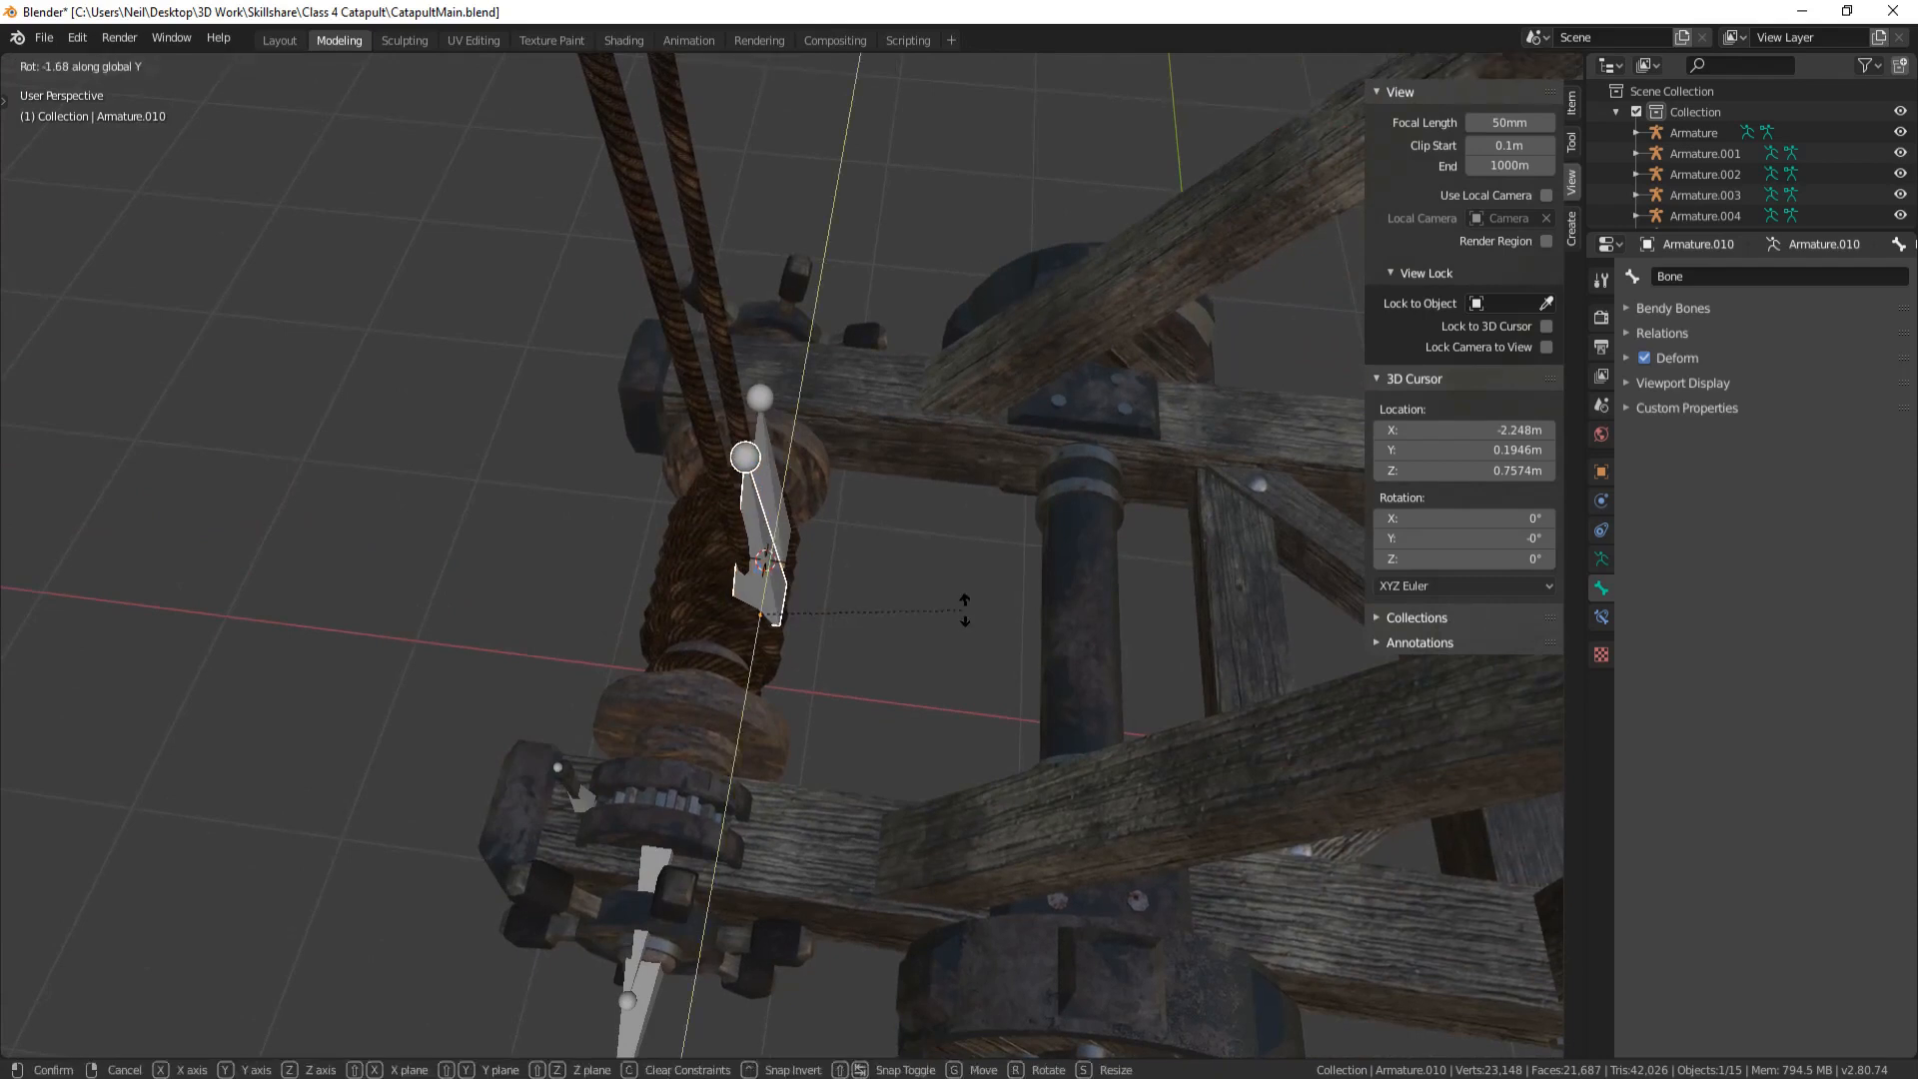
left_click(975, 596)
key("KP_1")
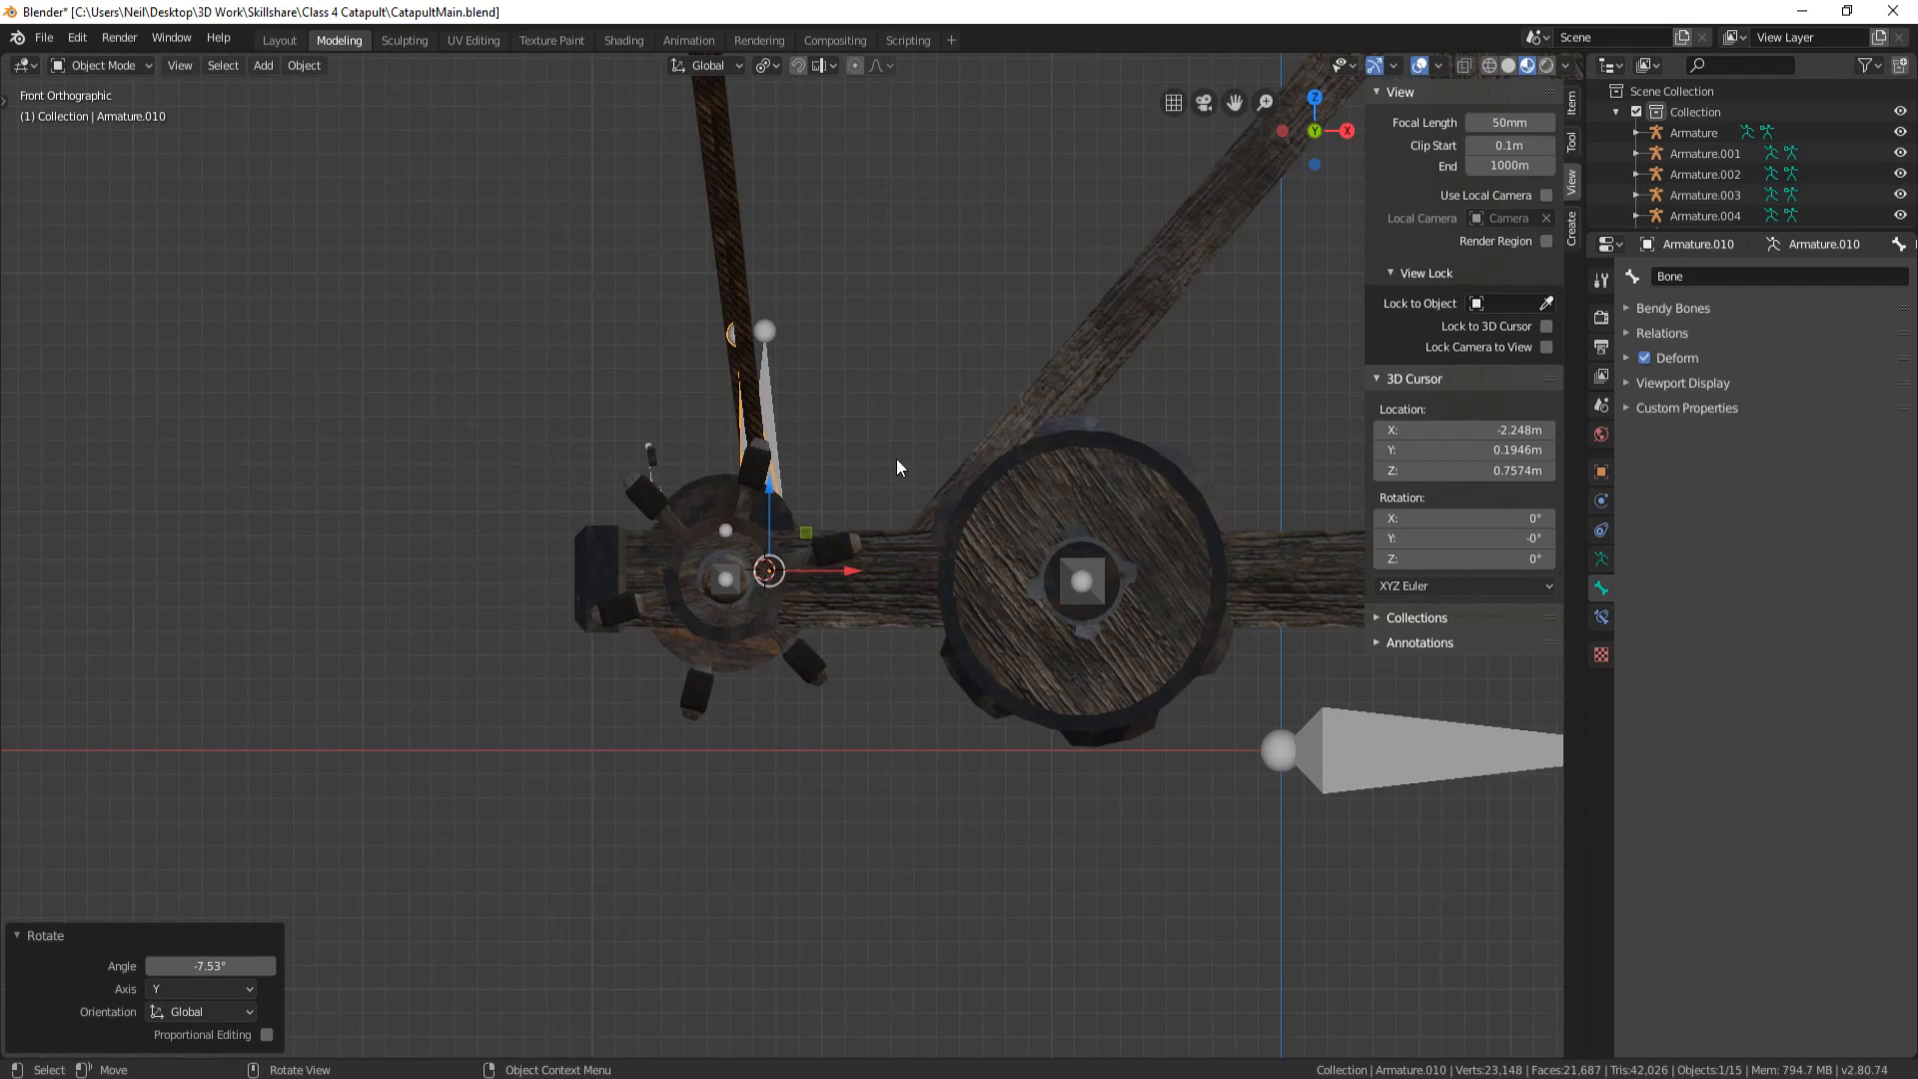
middle_click_drag(860, 531, 1003, 495)
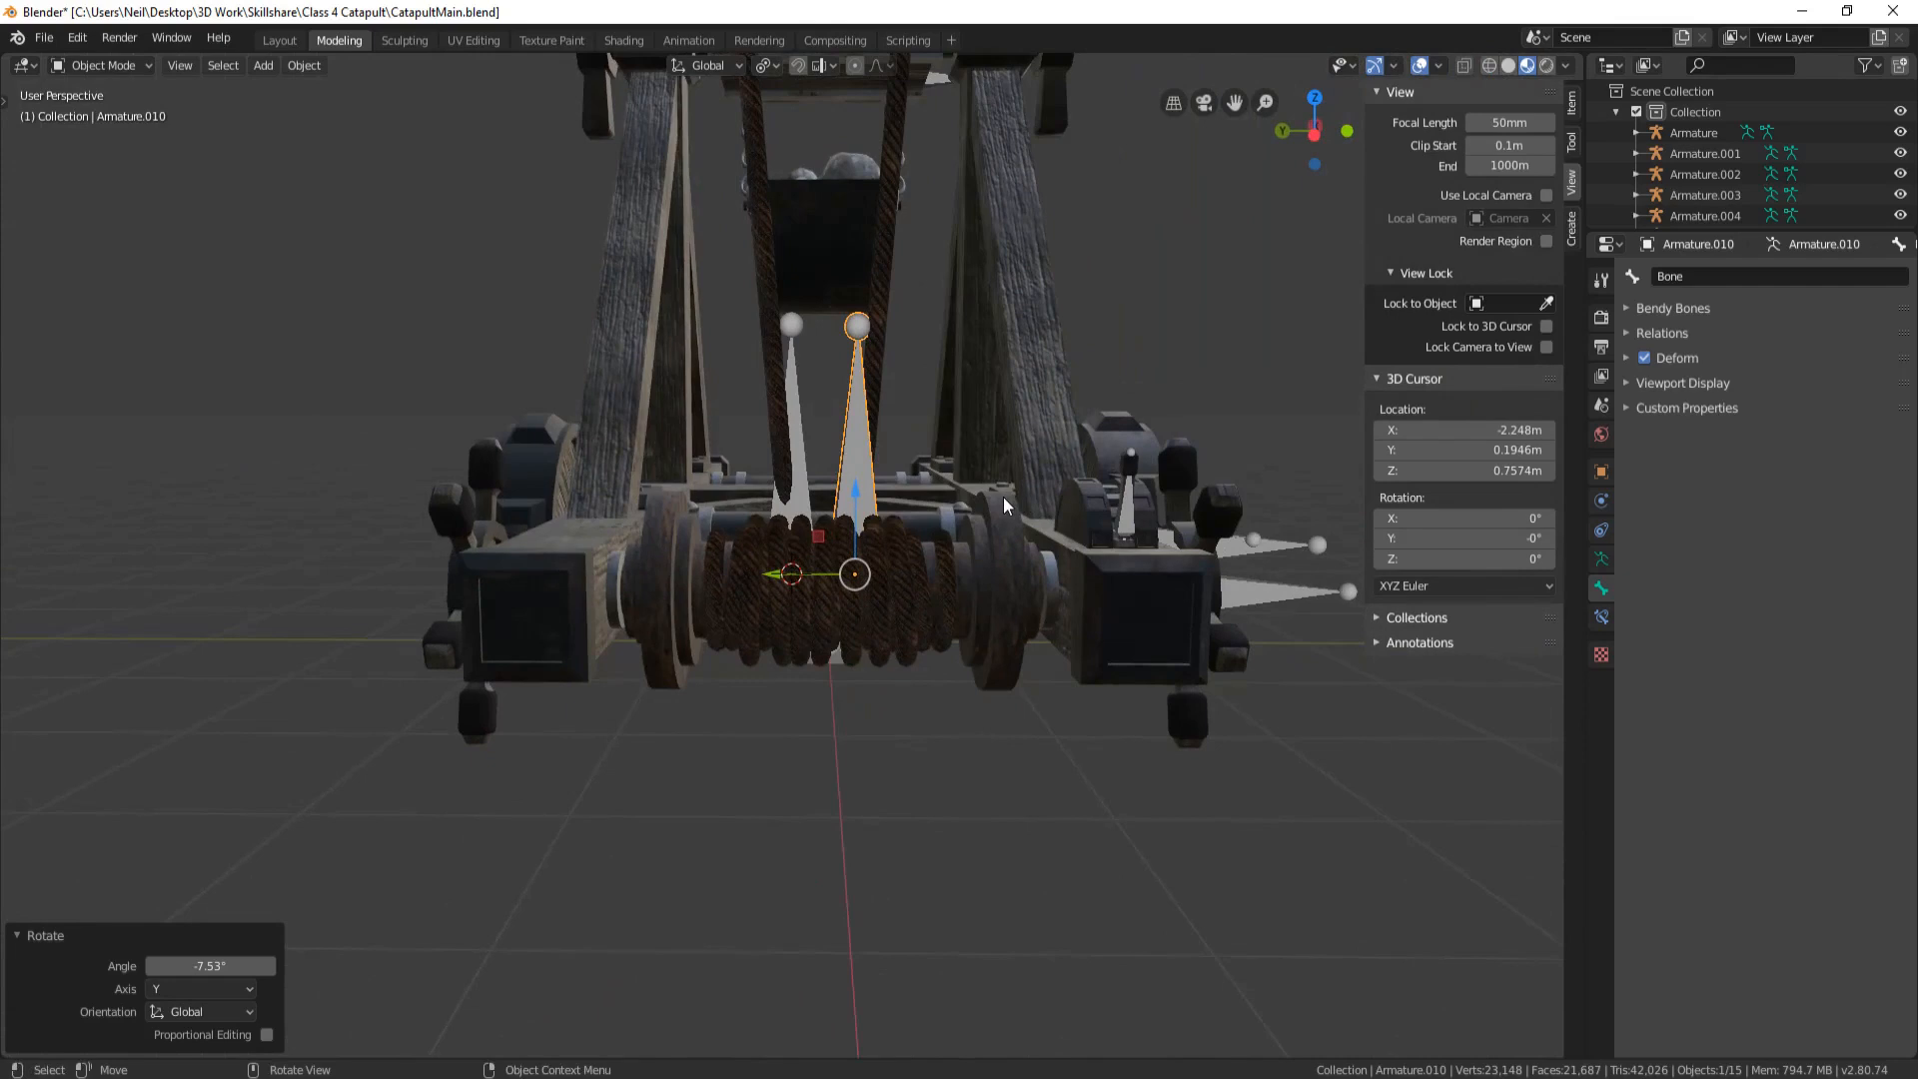
Rotate the first rope's bone about 4.4° around the global X axis so it lines up with its rope
key("KP_1")
key("KP_3")
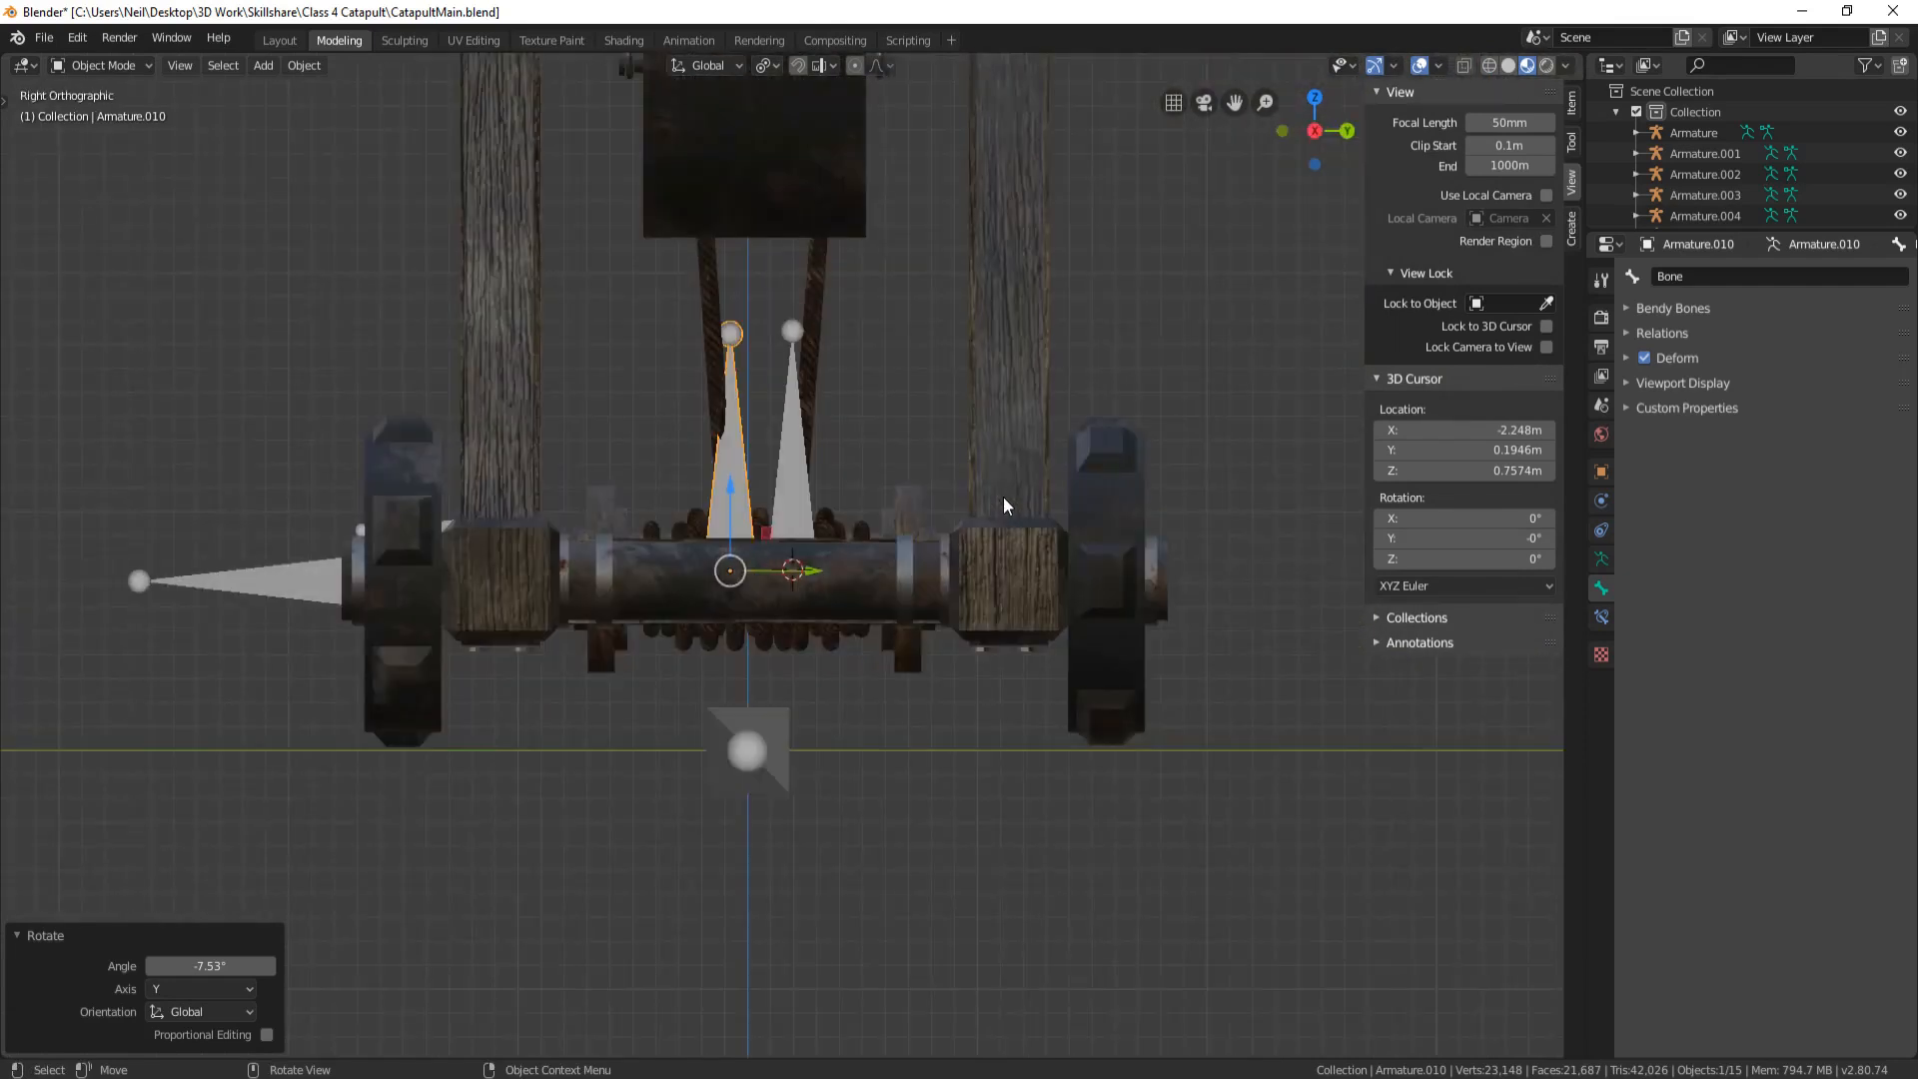
key("r")
key("y")
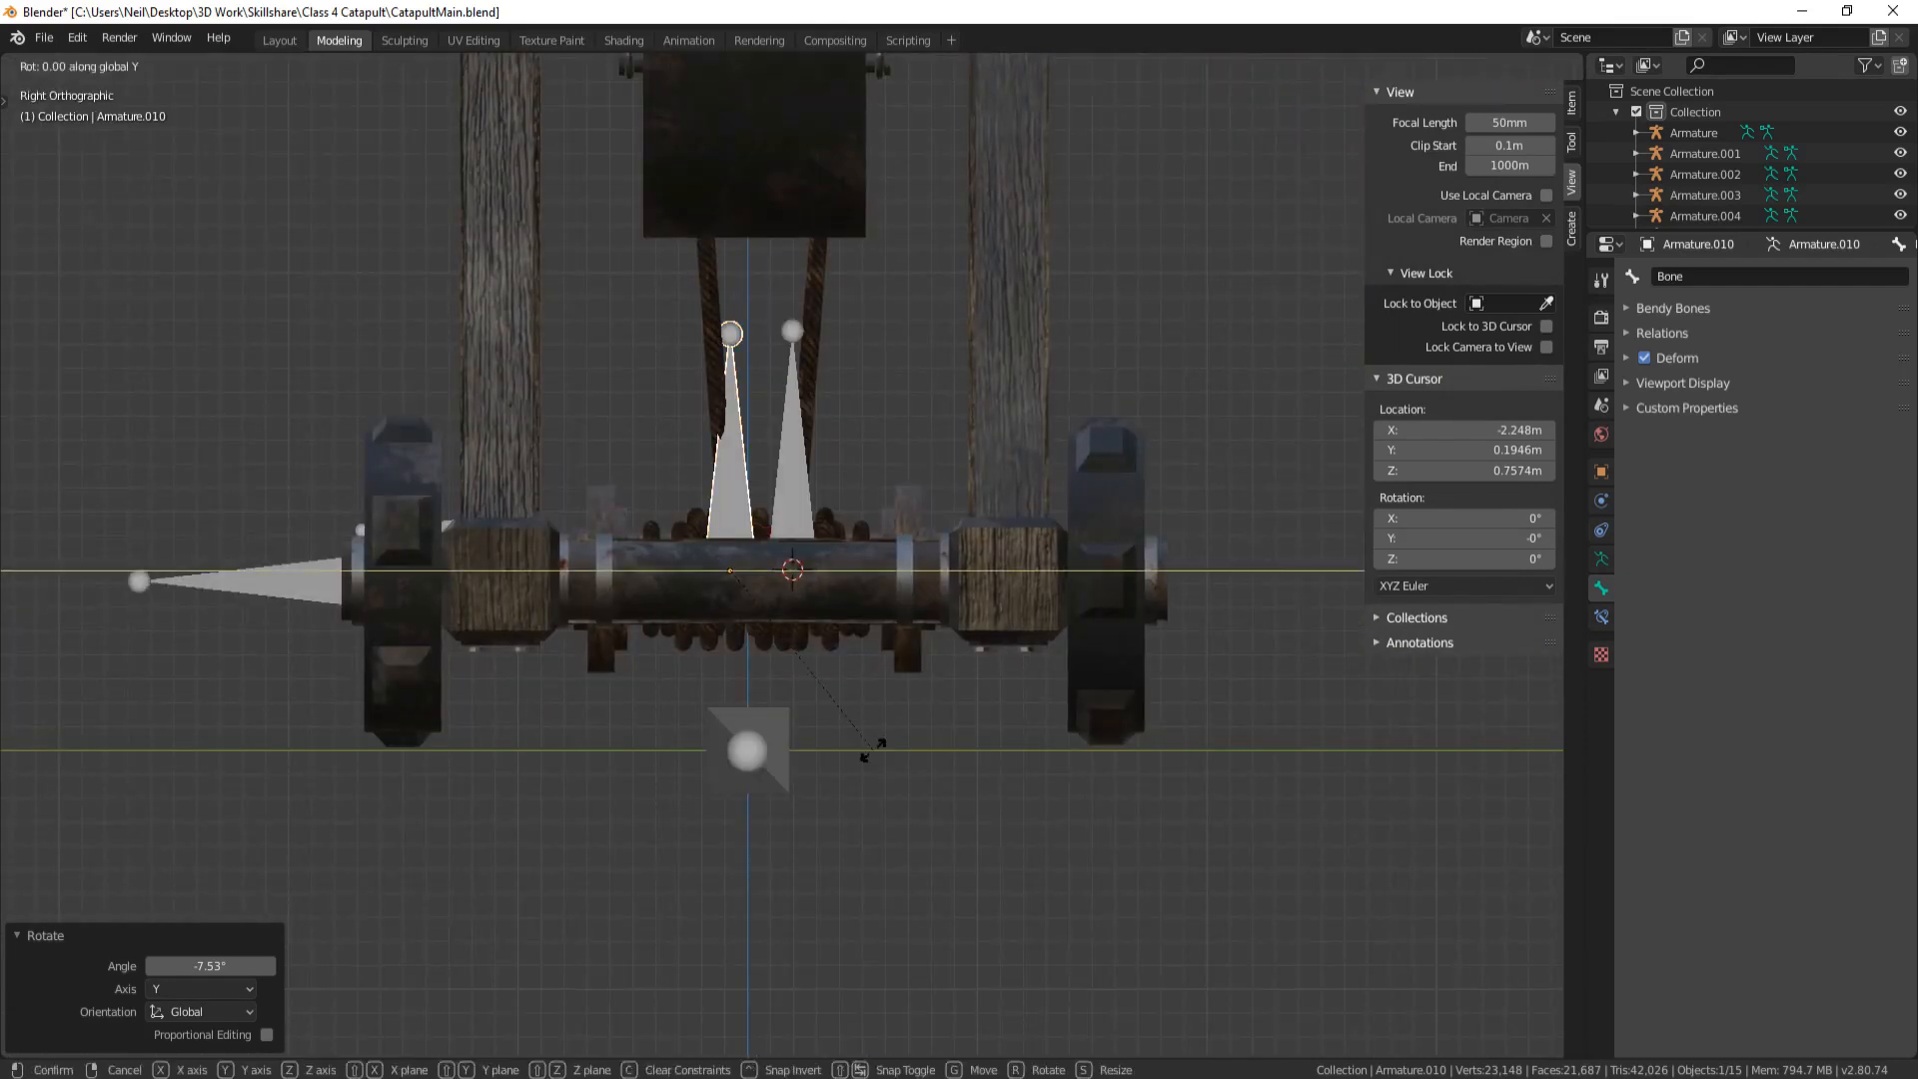
key("x")
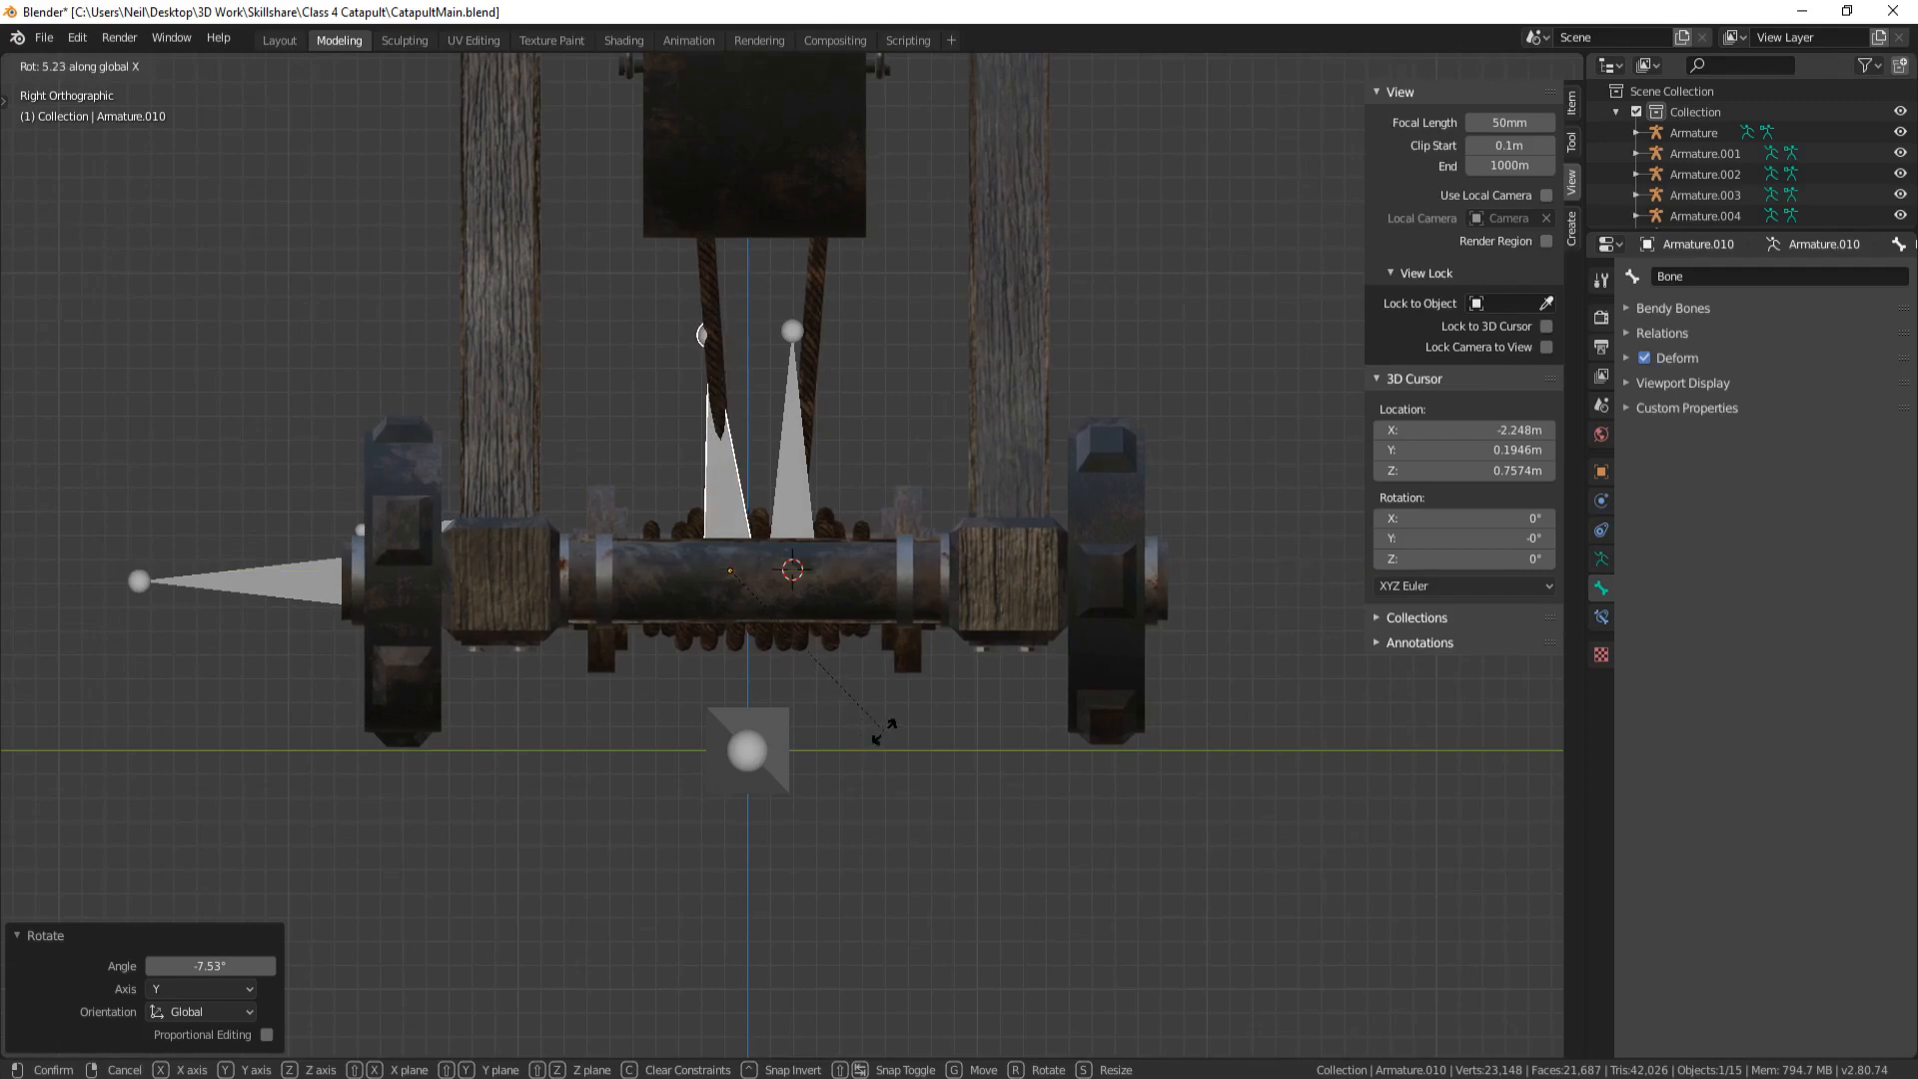
left_click(884, 741)
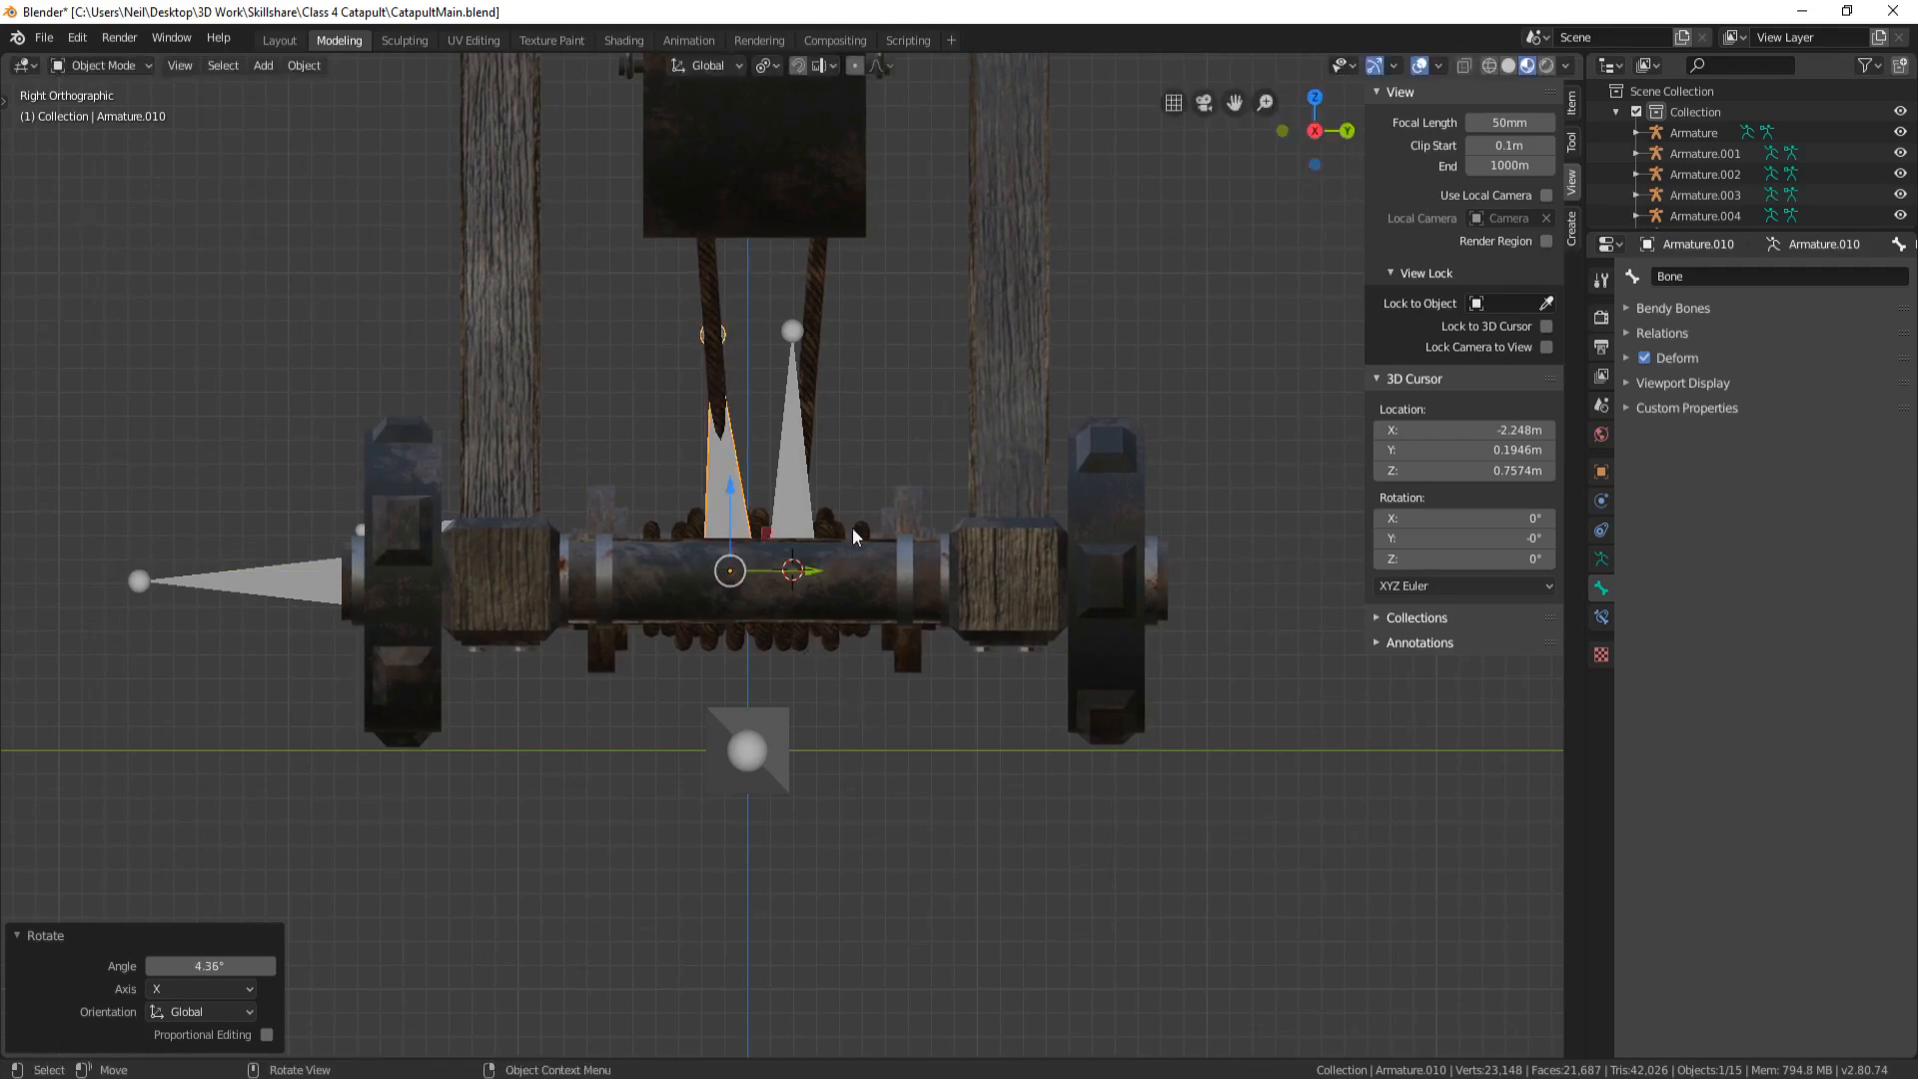
Select the second rope's bone and rotate it about -5° around the global X axis to line up with its rope
middle_click_drag(687, 300, 802, 457)
left_click(800, 459)
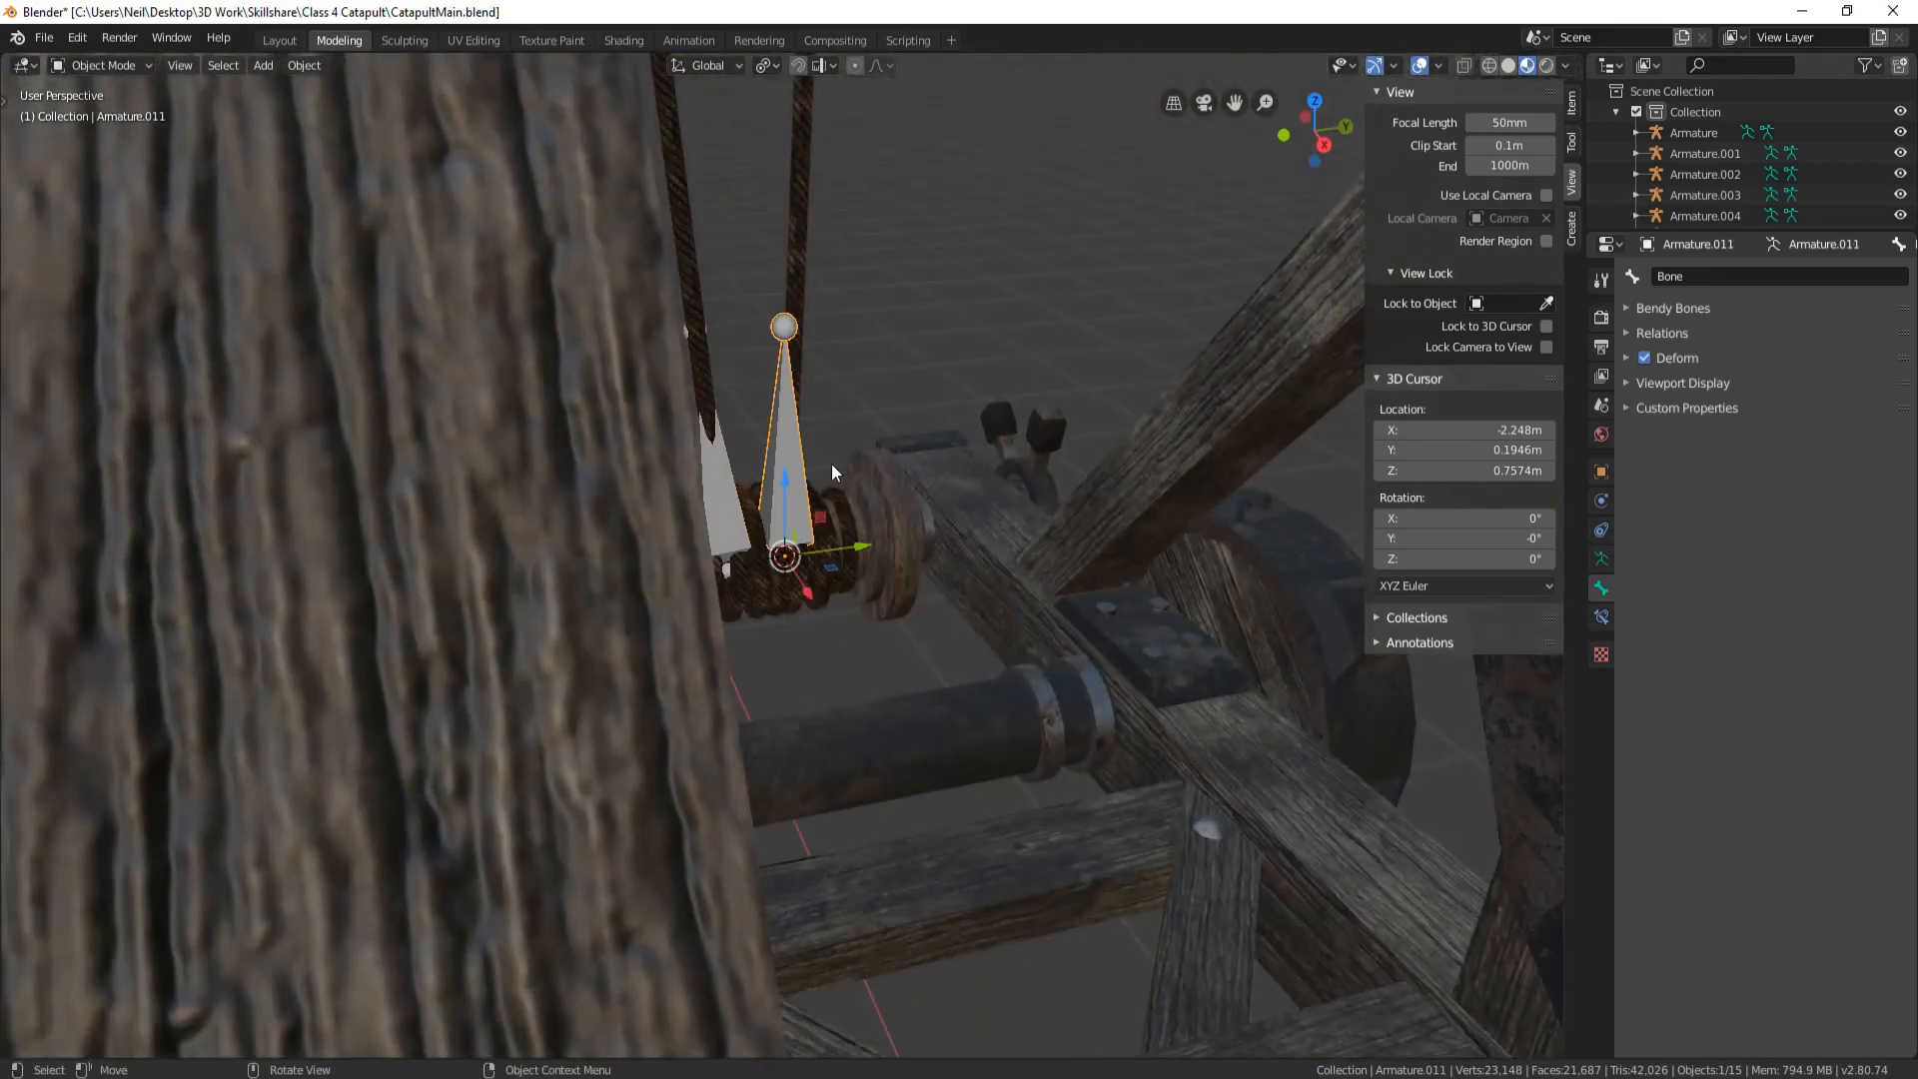
key("KP_3")
key("r")
key("x")
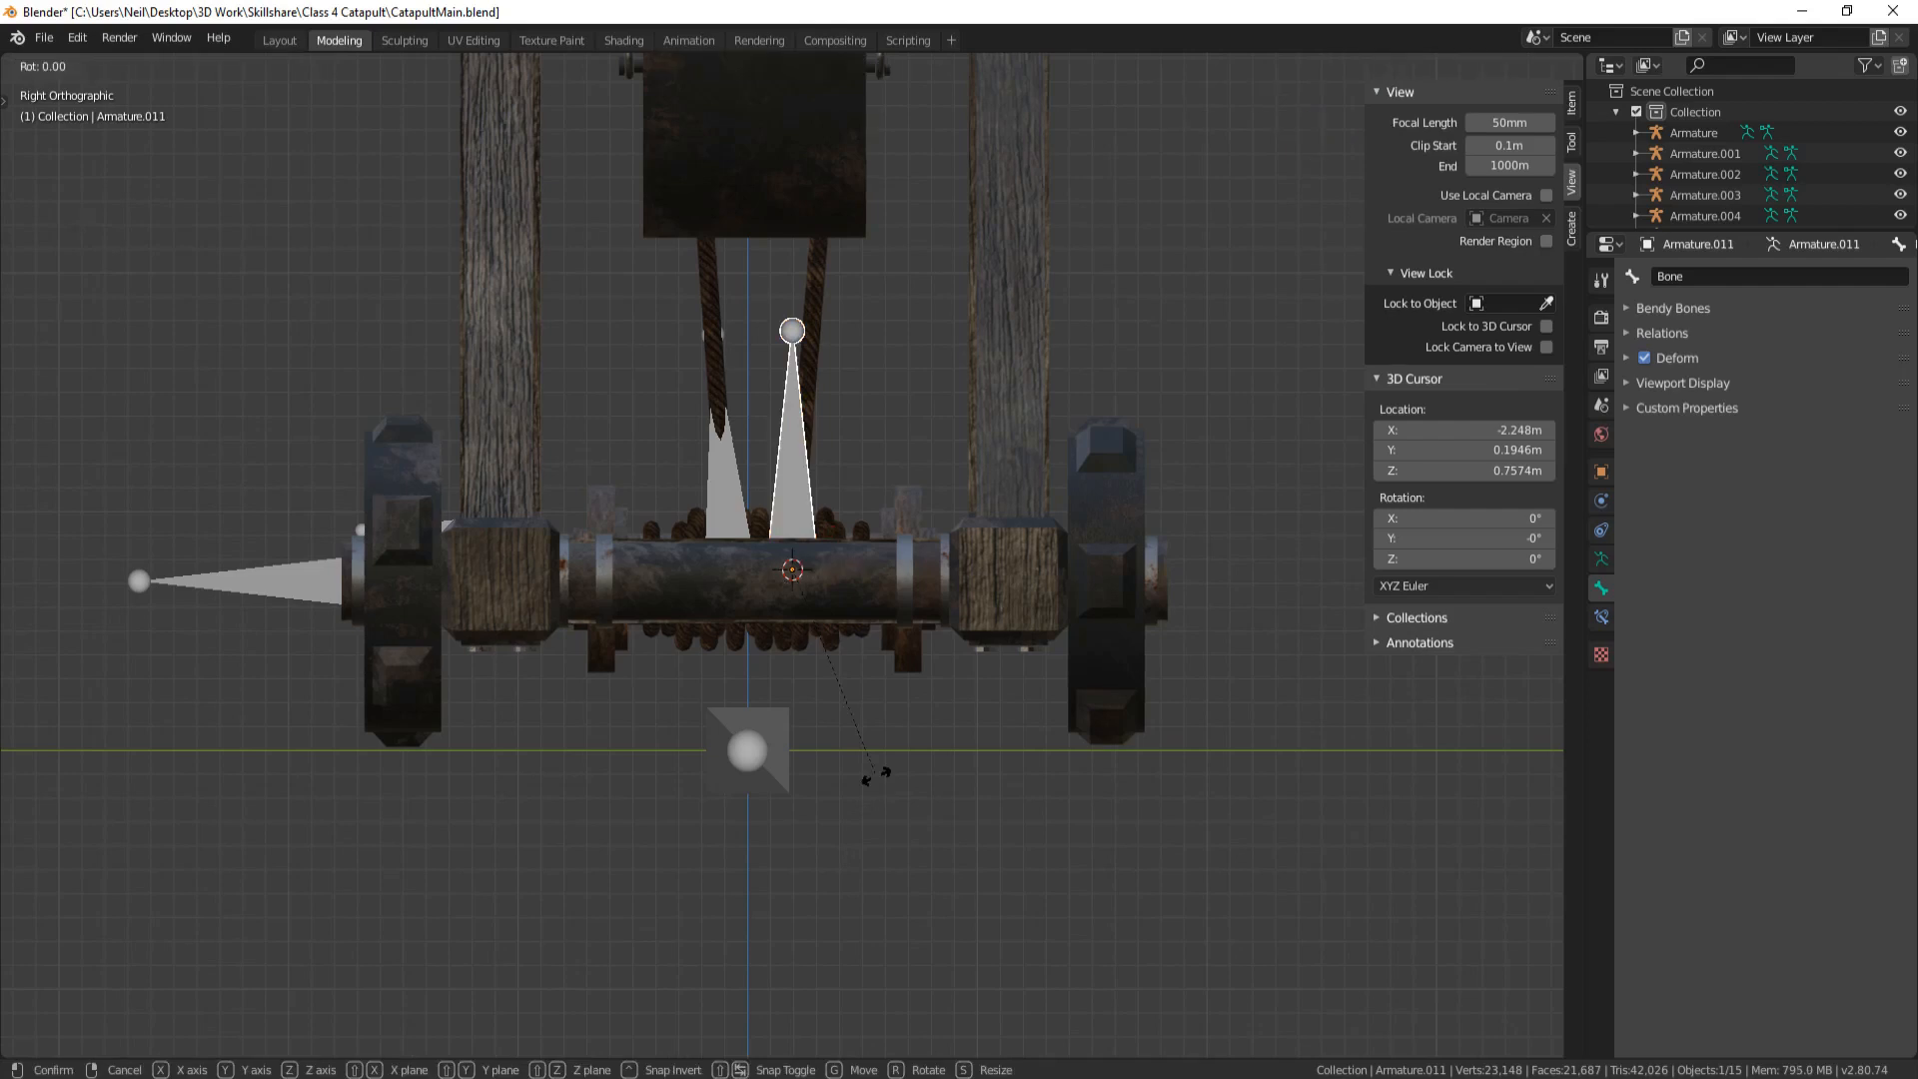
key("y")
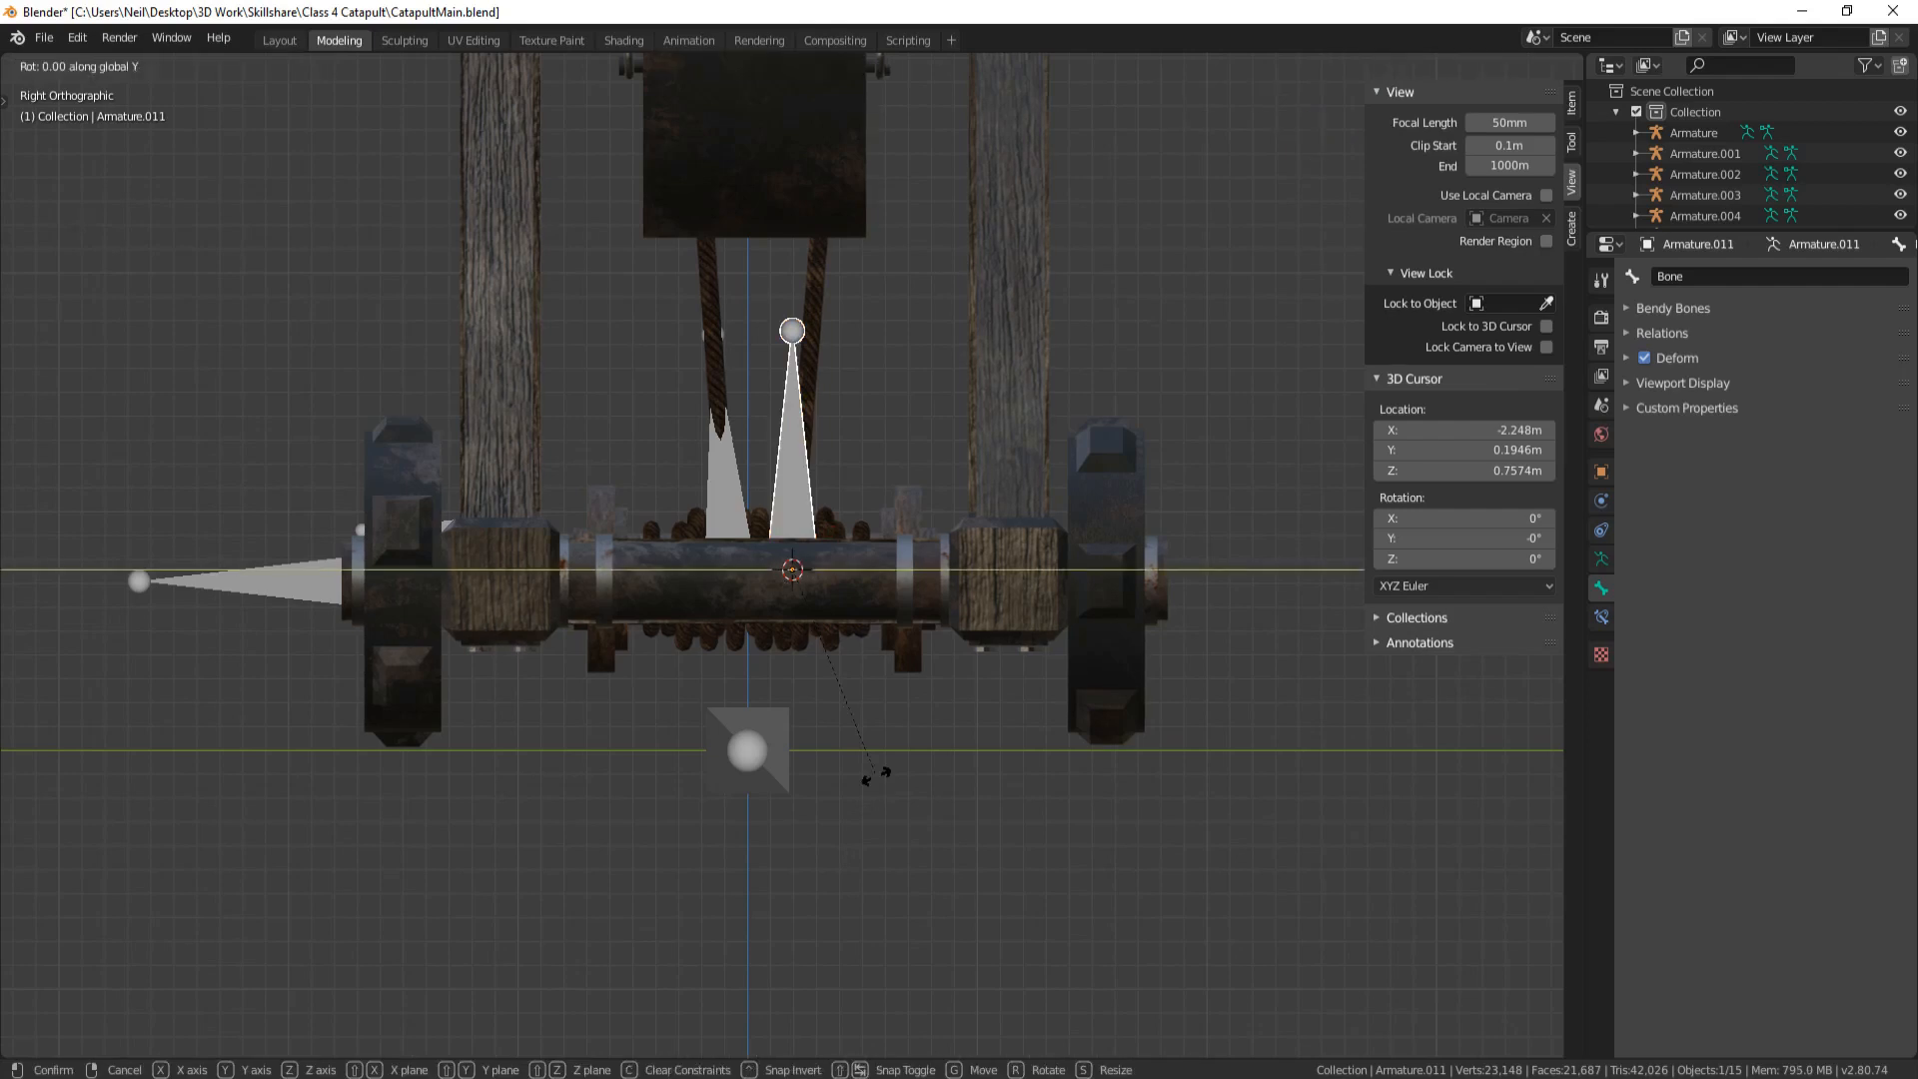
key("x")
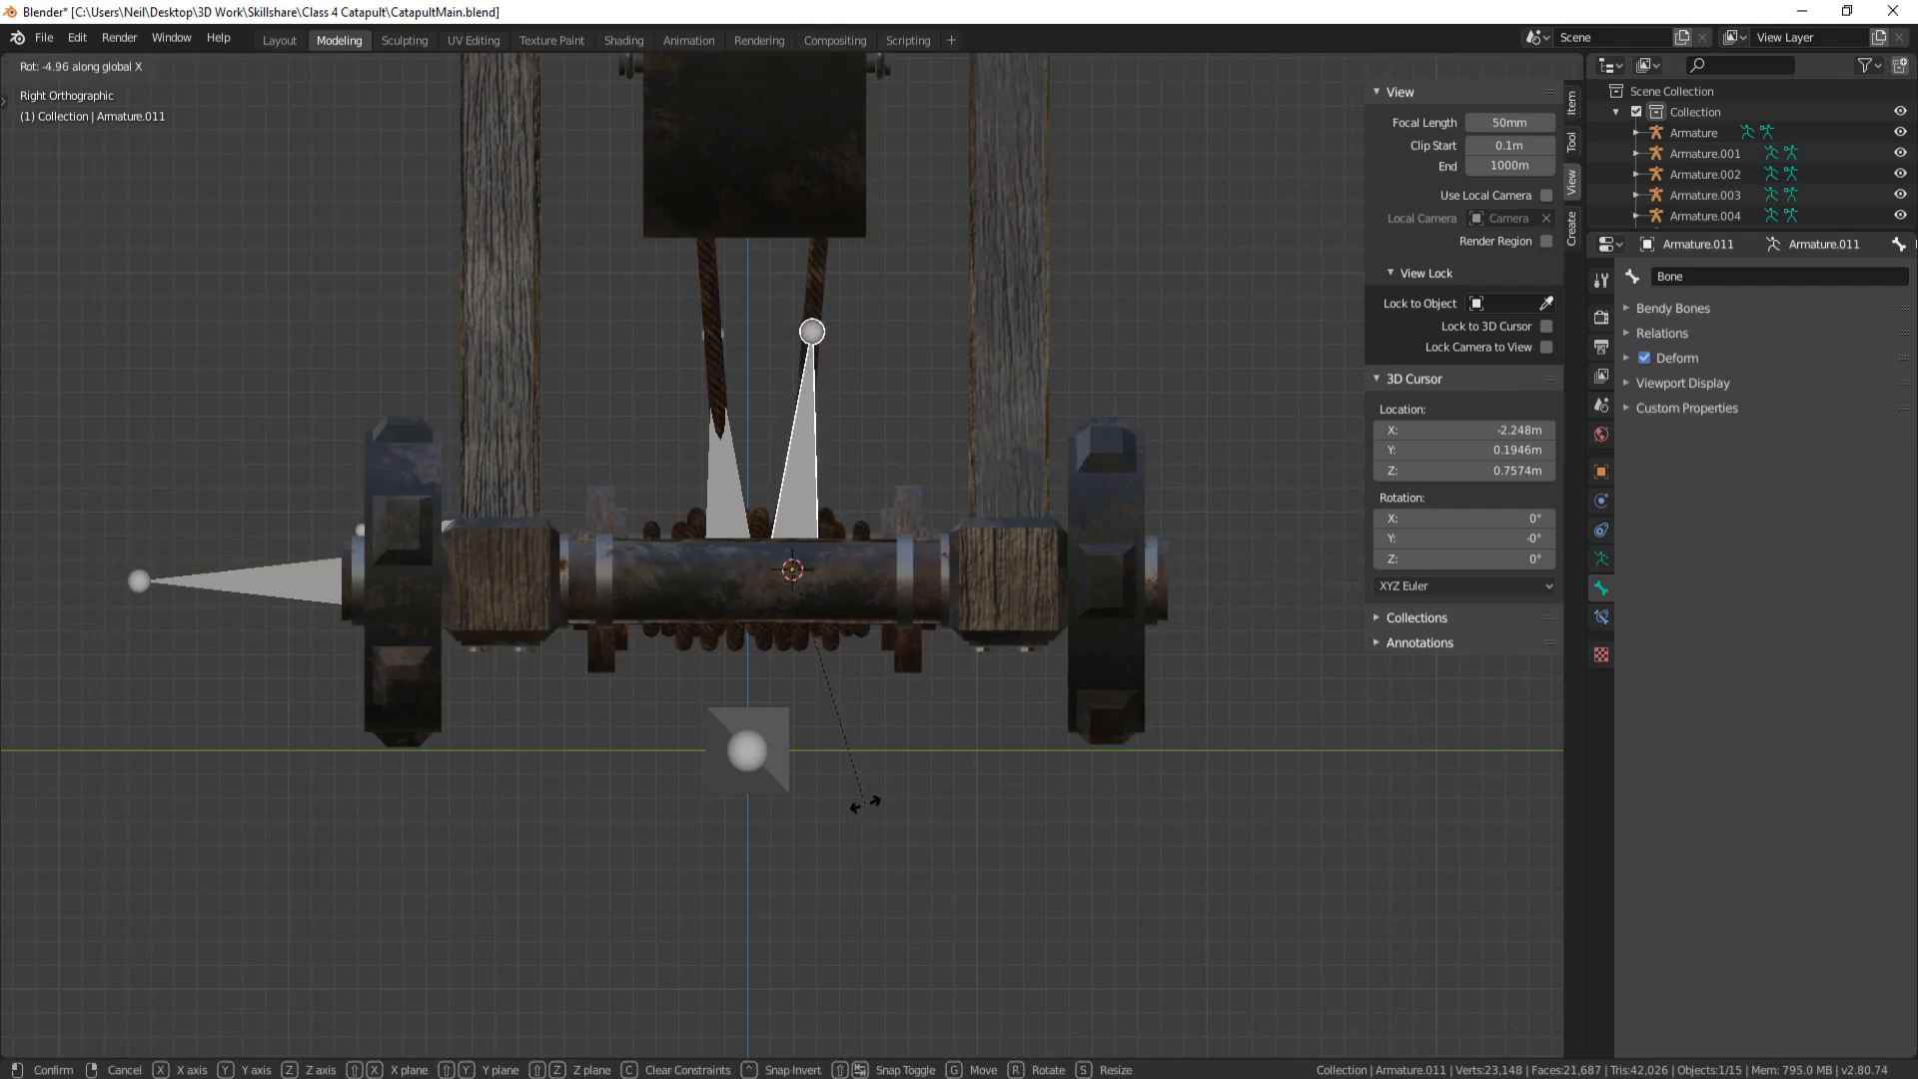
left_click(867, 802)
Rotate the second rope's bone about -7.7° around the global Y axis to match the rope's slant from the side
middle_click_drag(974, 747, 923, 678)
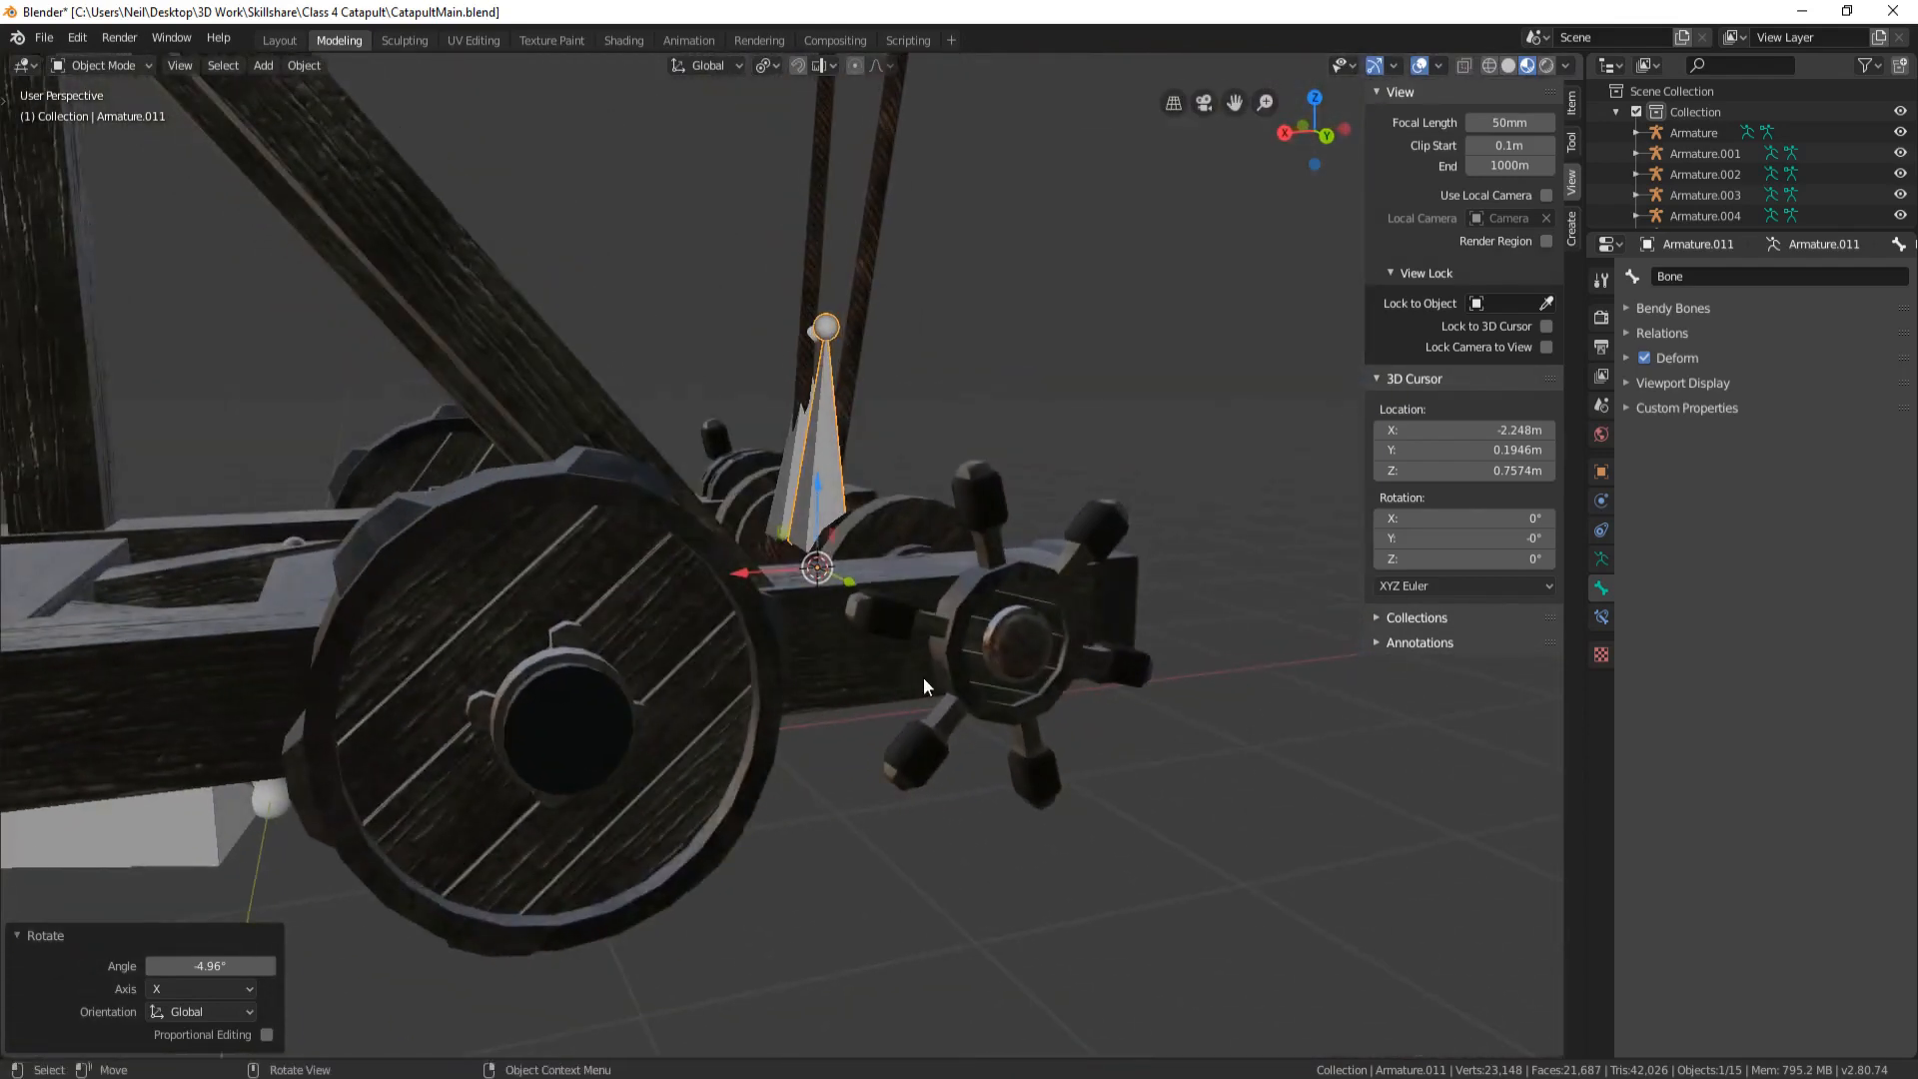
key("KP_3")
key("KP_1")
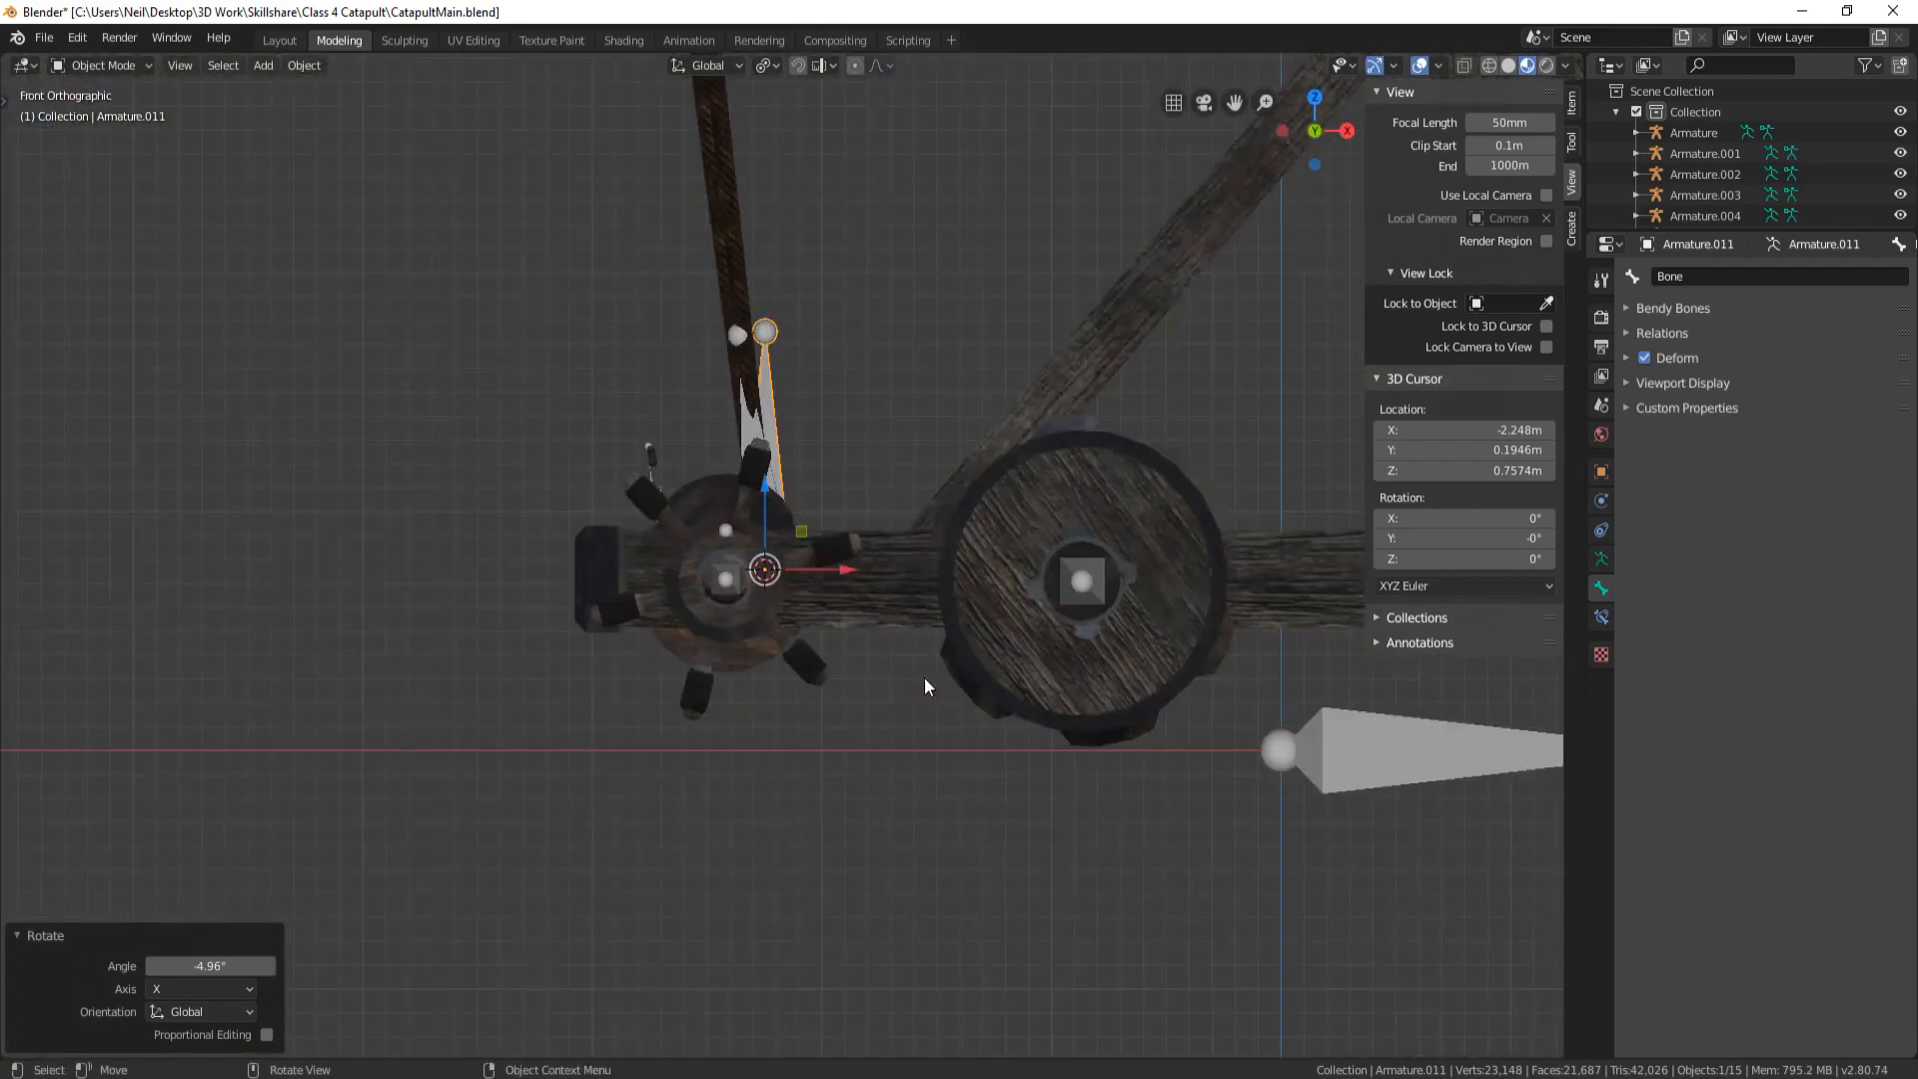
key("ctrl+KP_1")
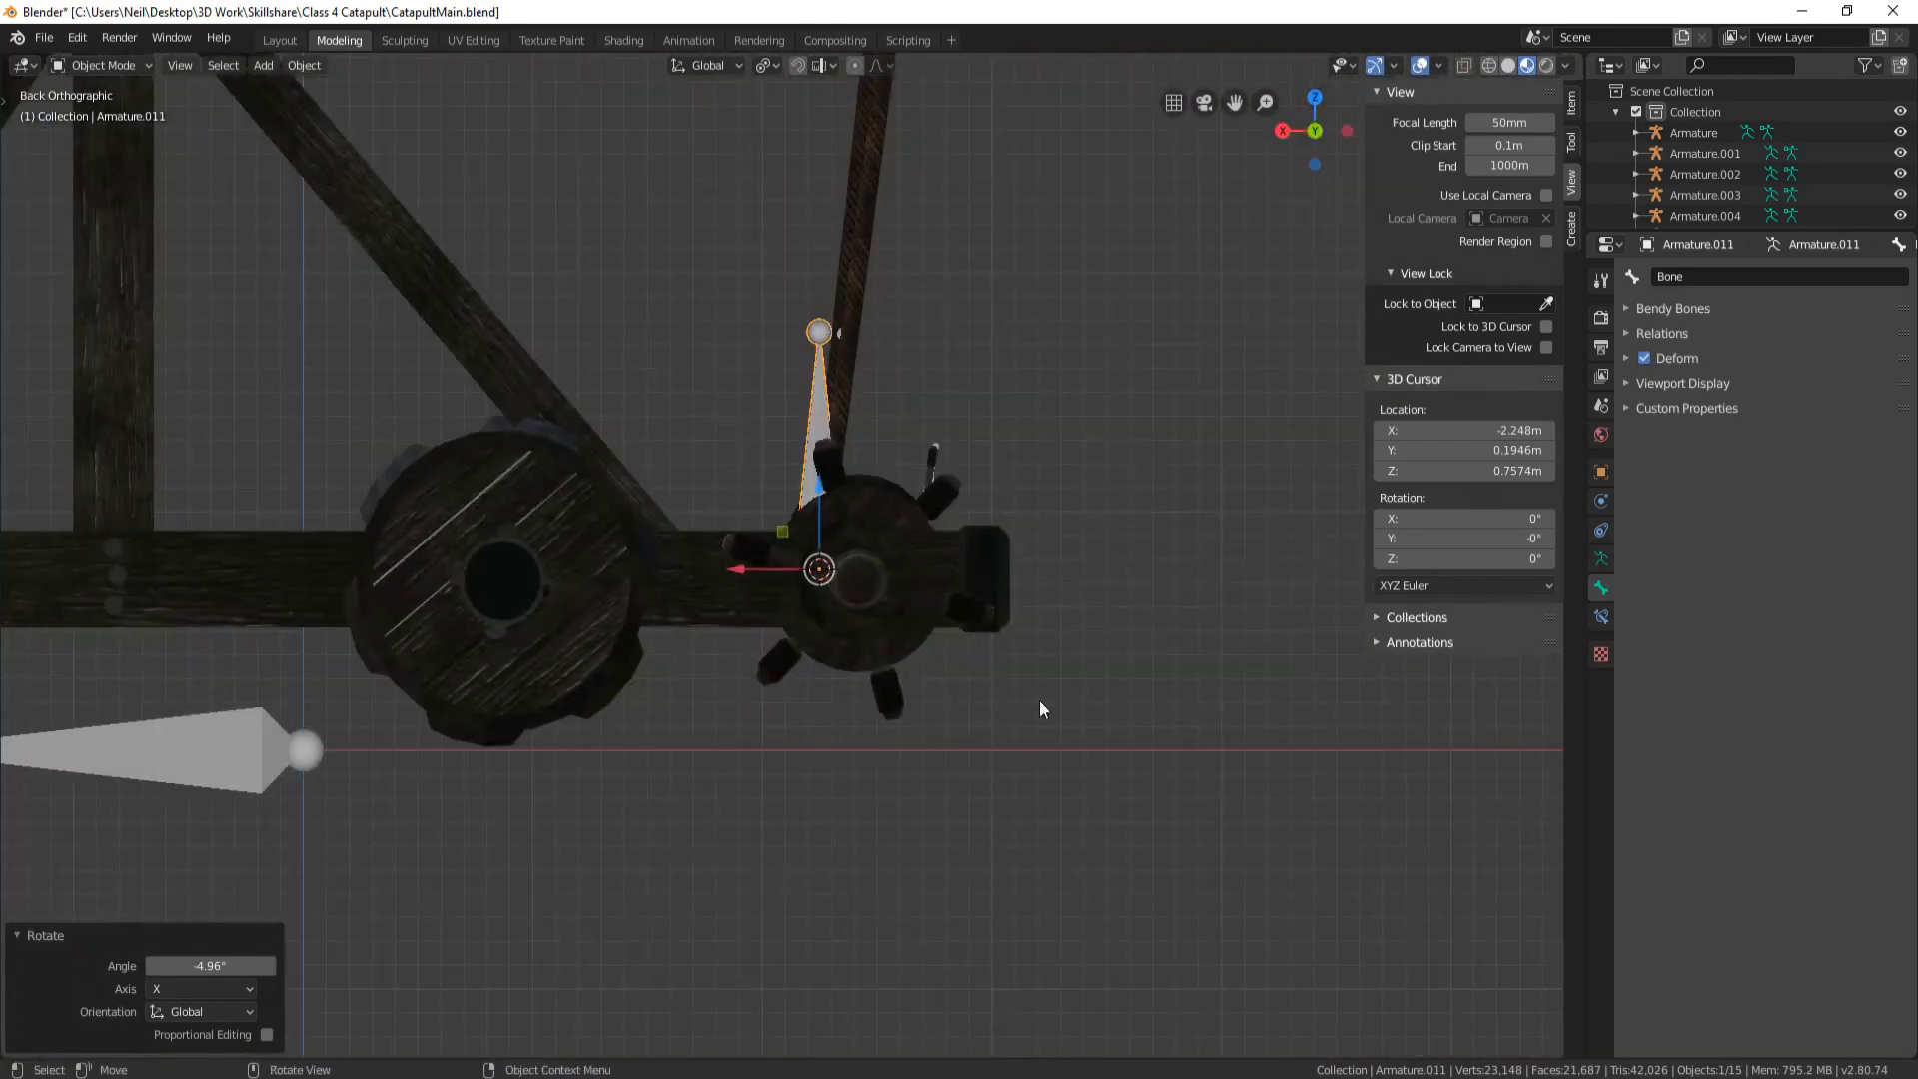
key("r")
key("x")
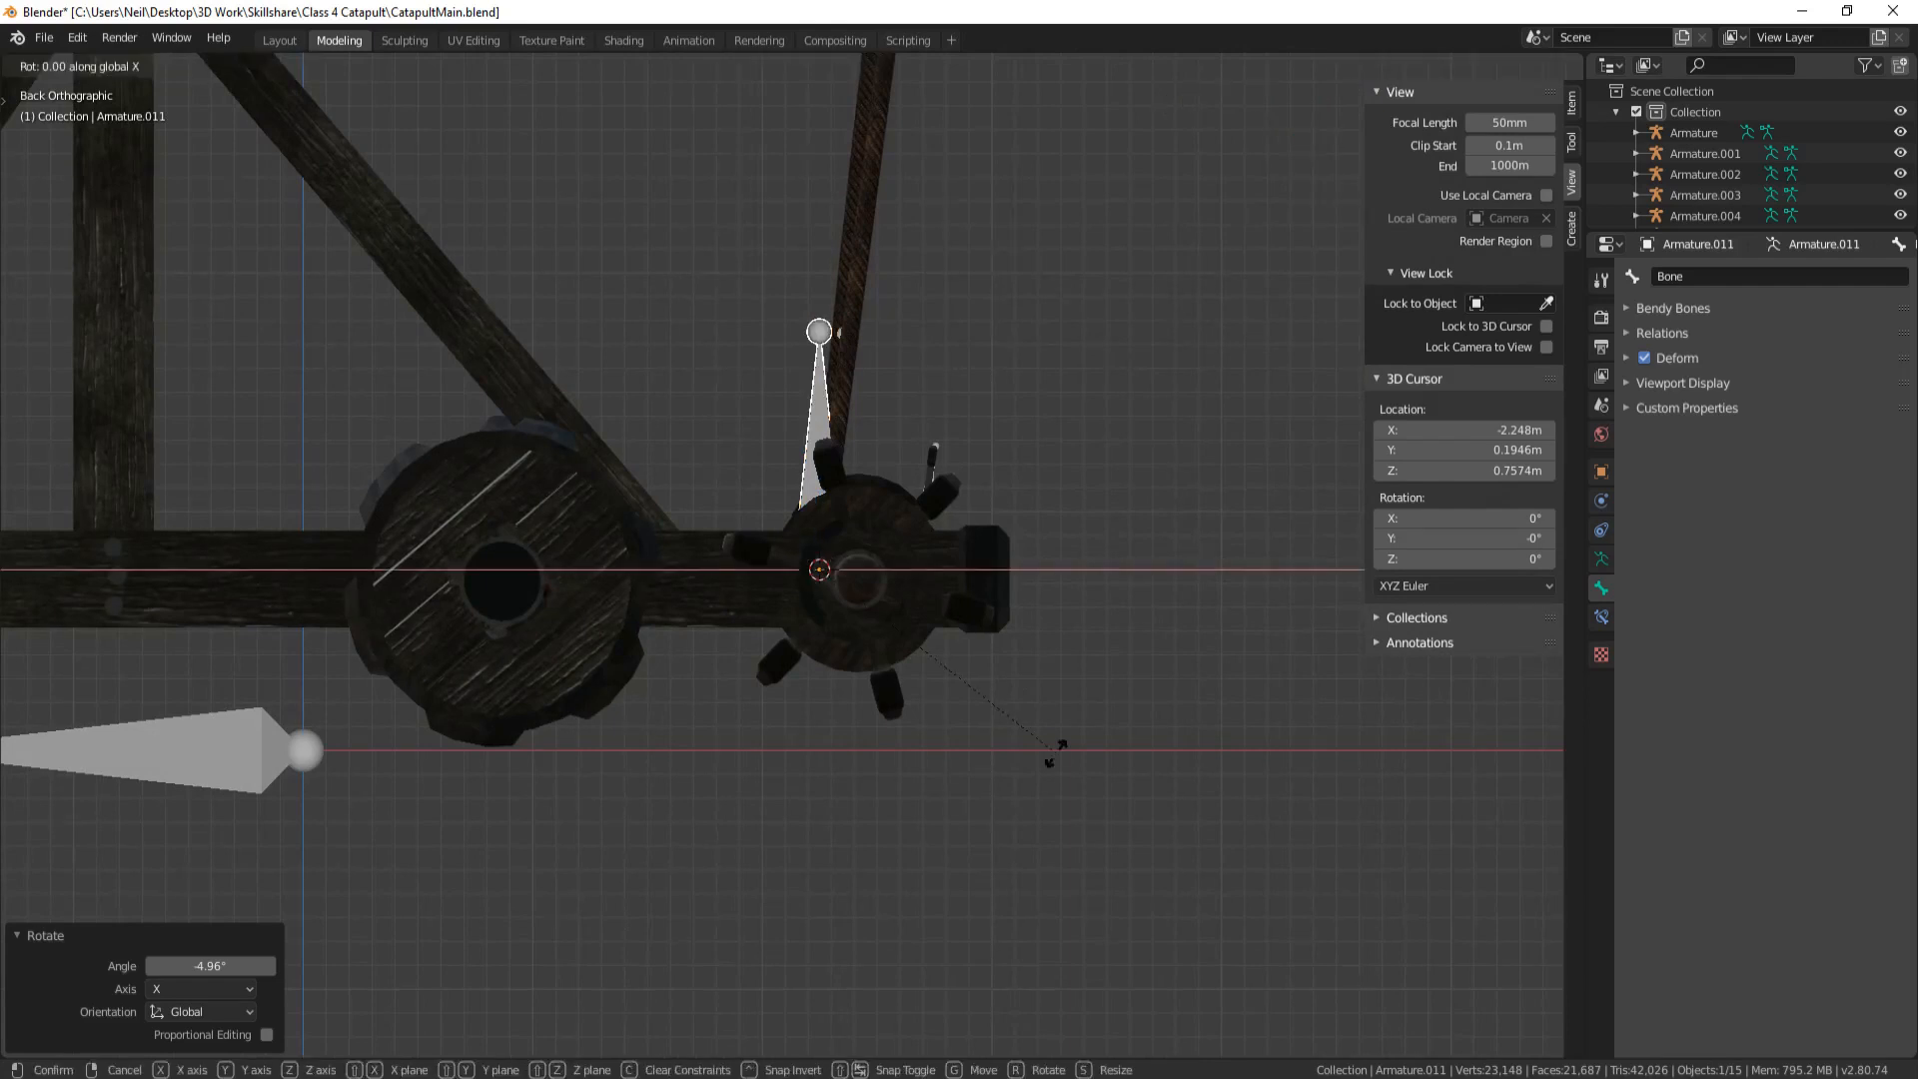
key("y")
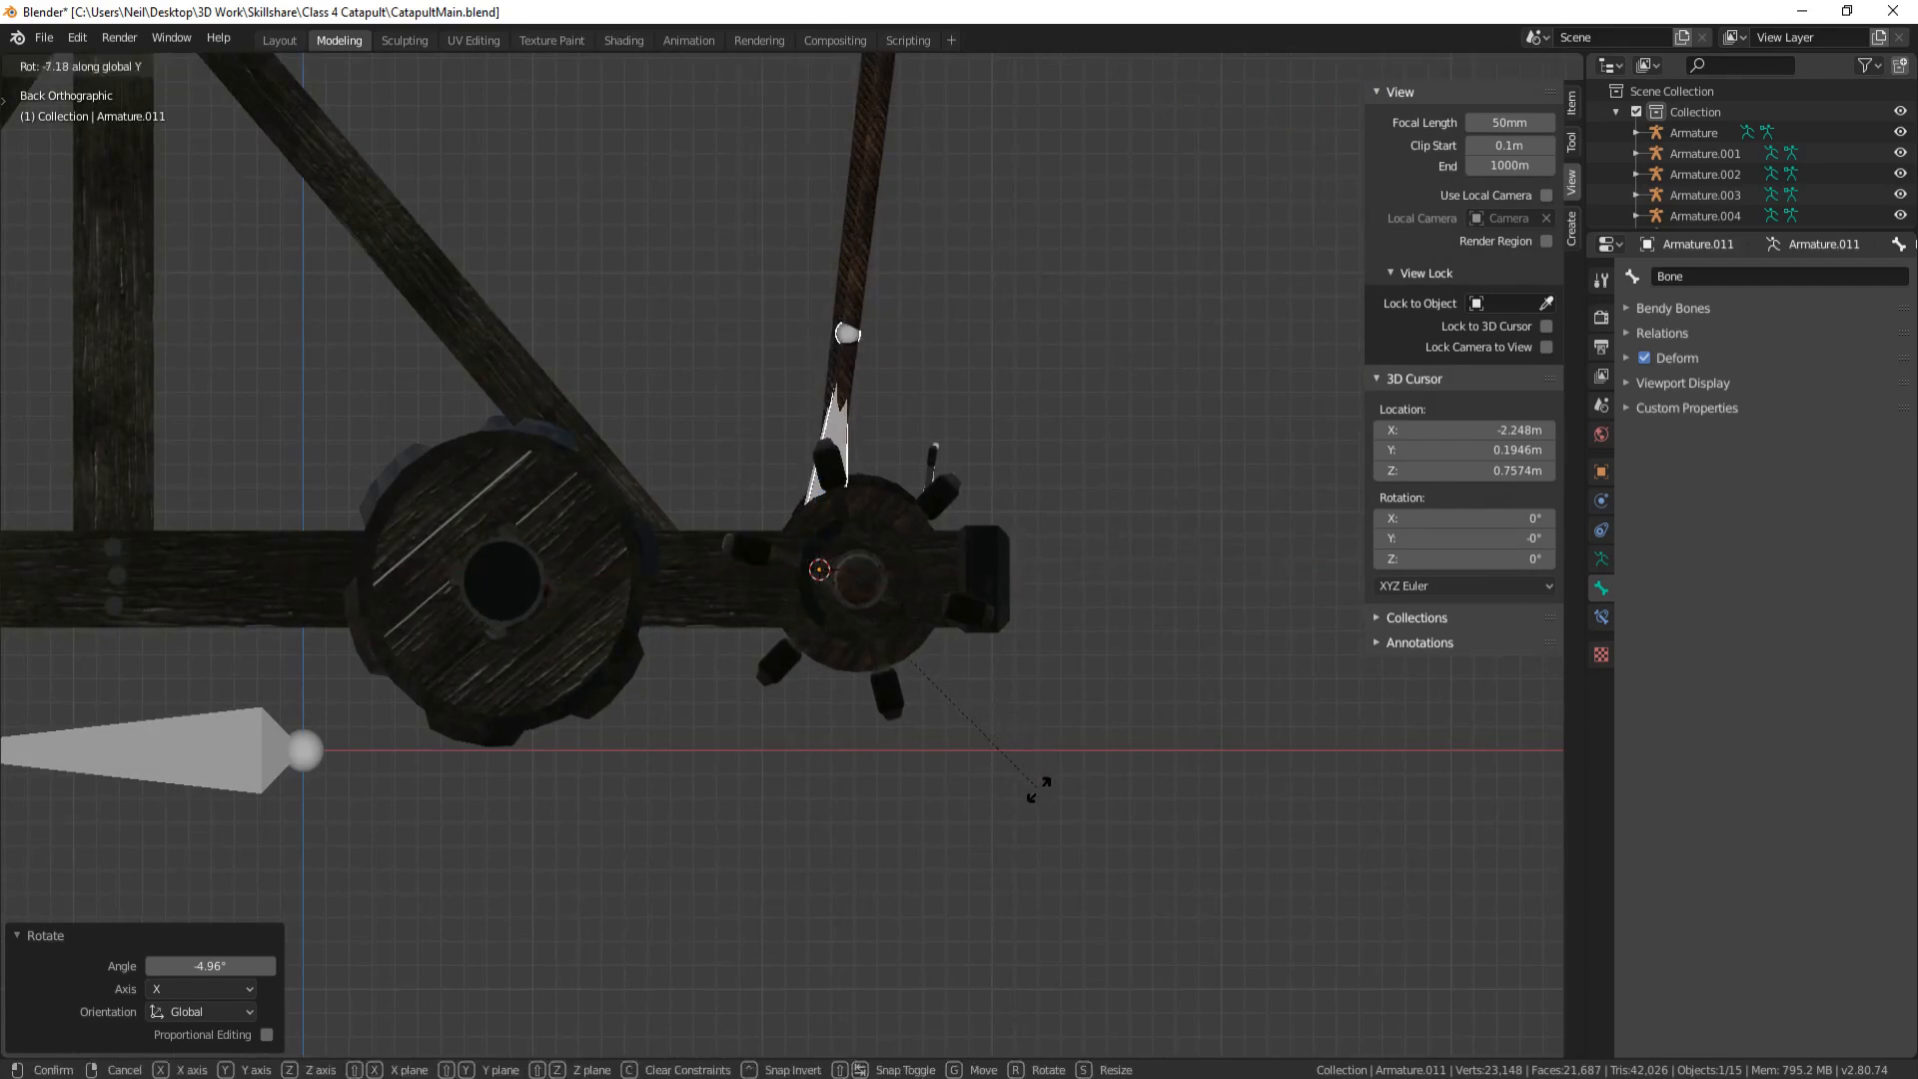
left_click(1037, 790)
Rename the first rope's bone as Left Rope Bone
middle_click_drag(1107, 543, 597, 459)
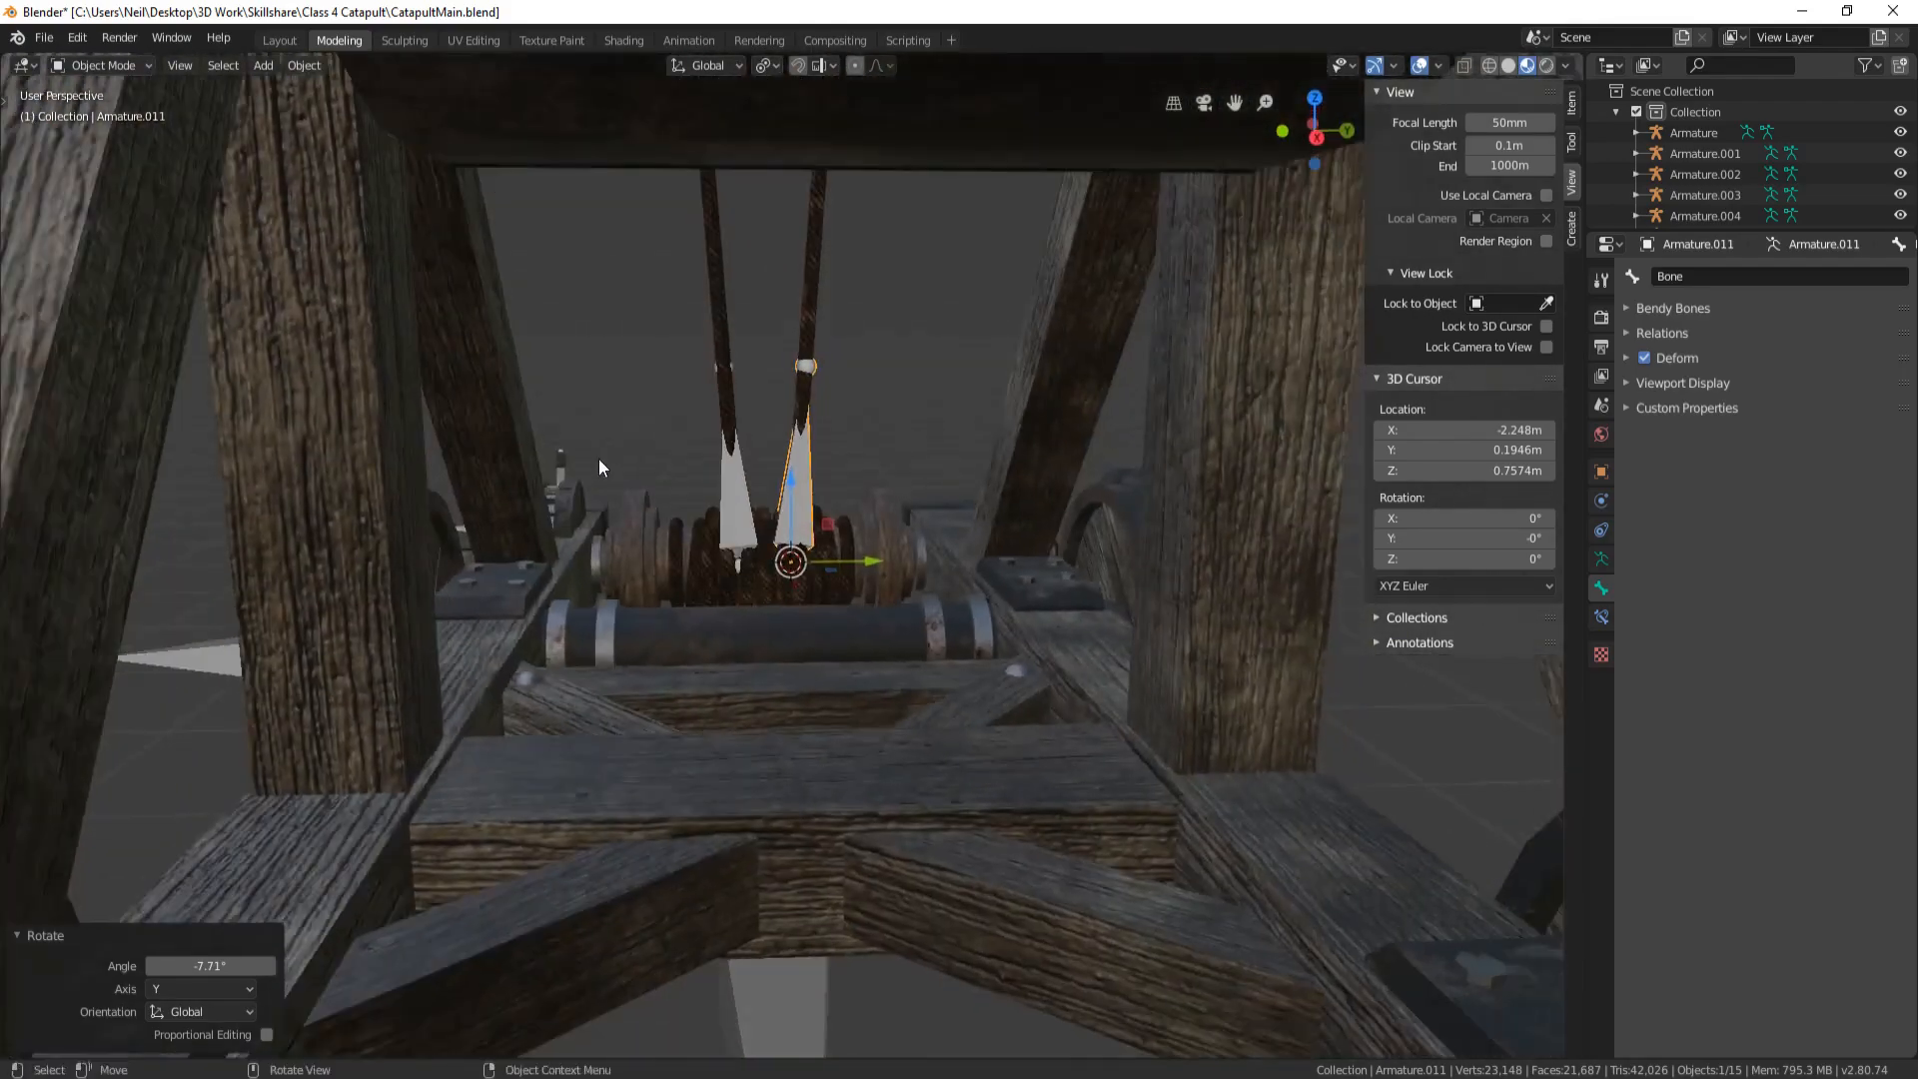
scroll(597, 459, "up", 2)
left_click(751, 515)
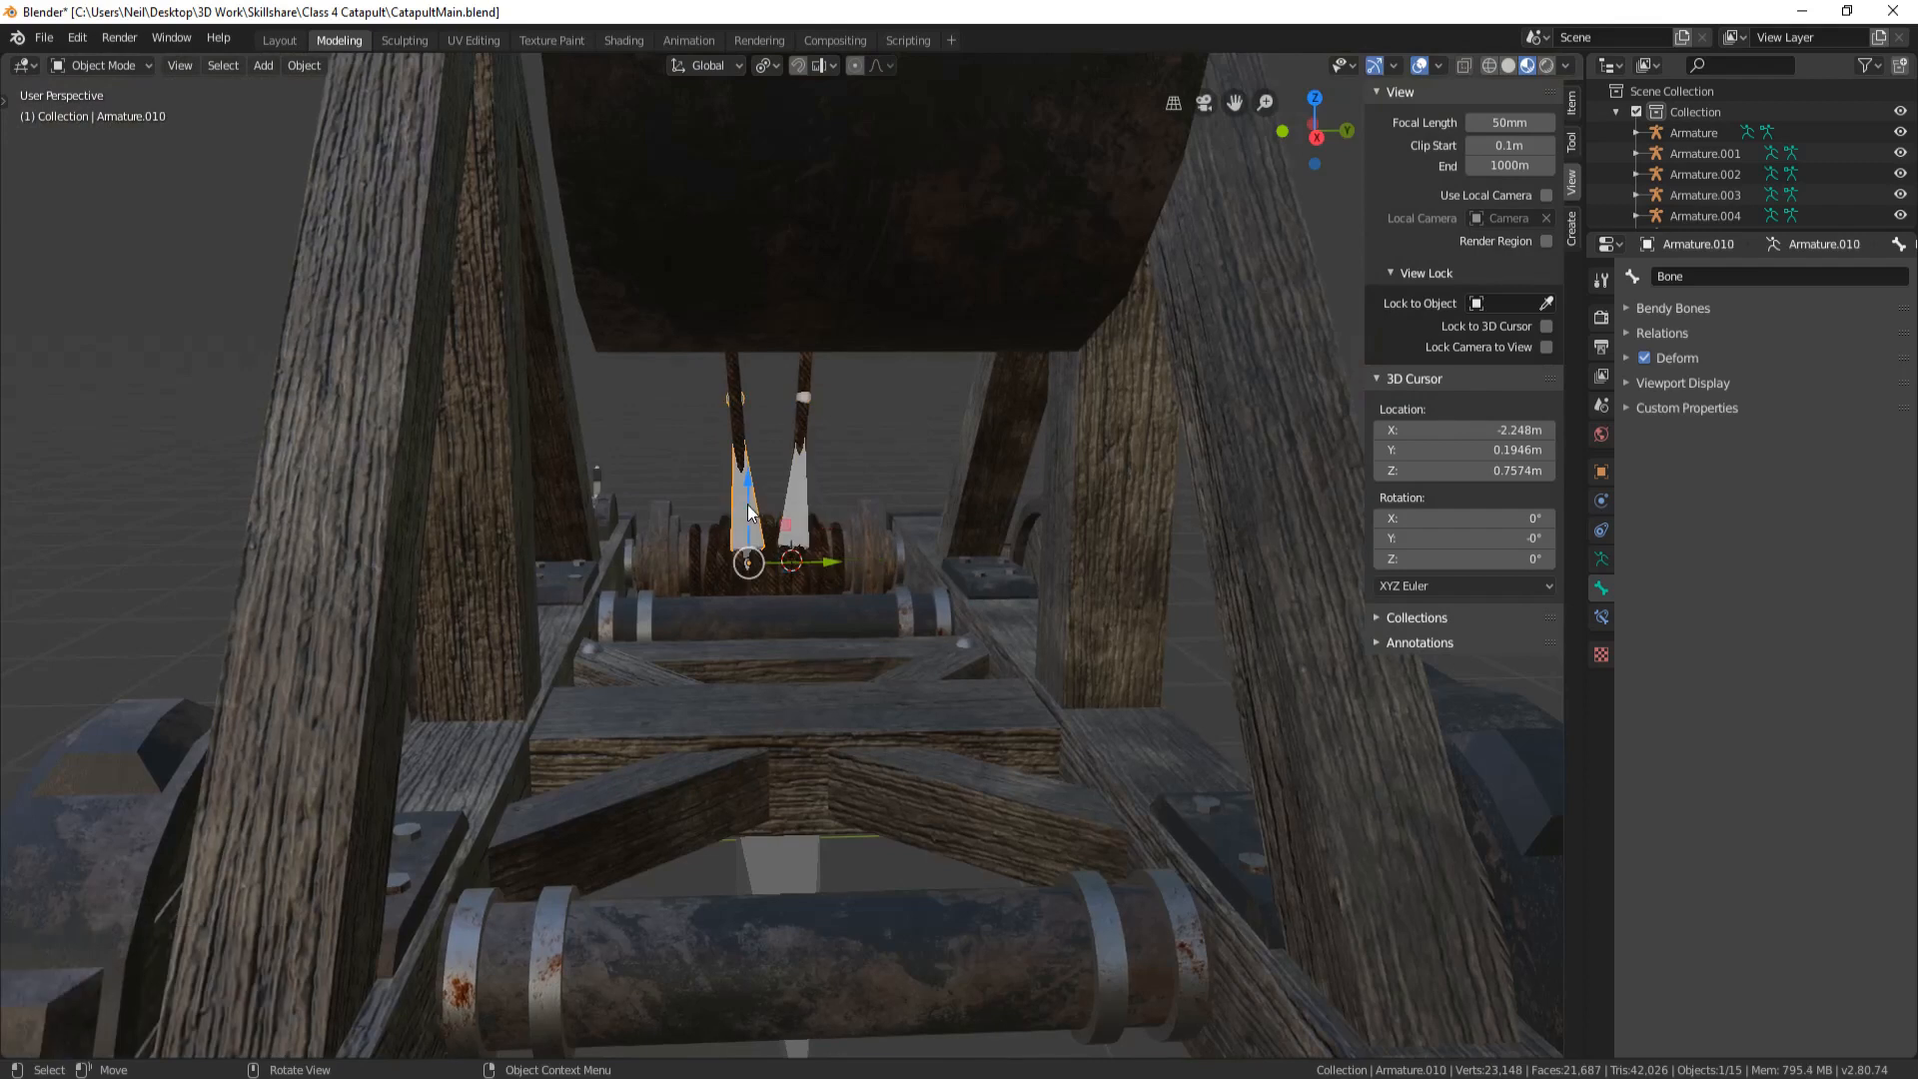
left_click(1717, 276)
type("Left")
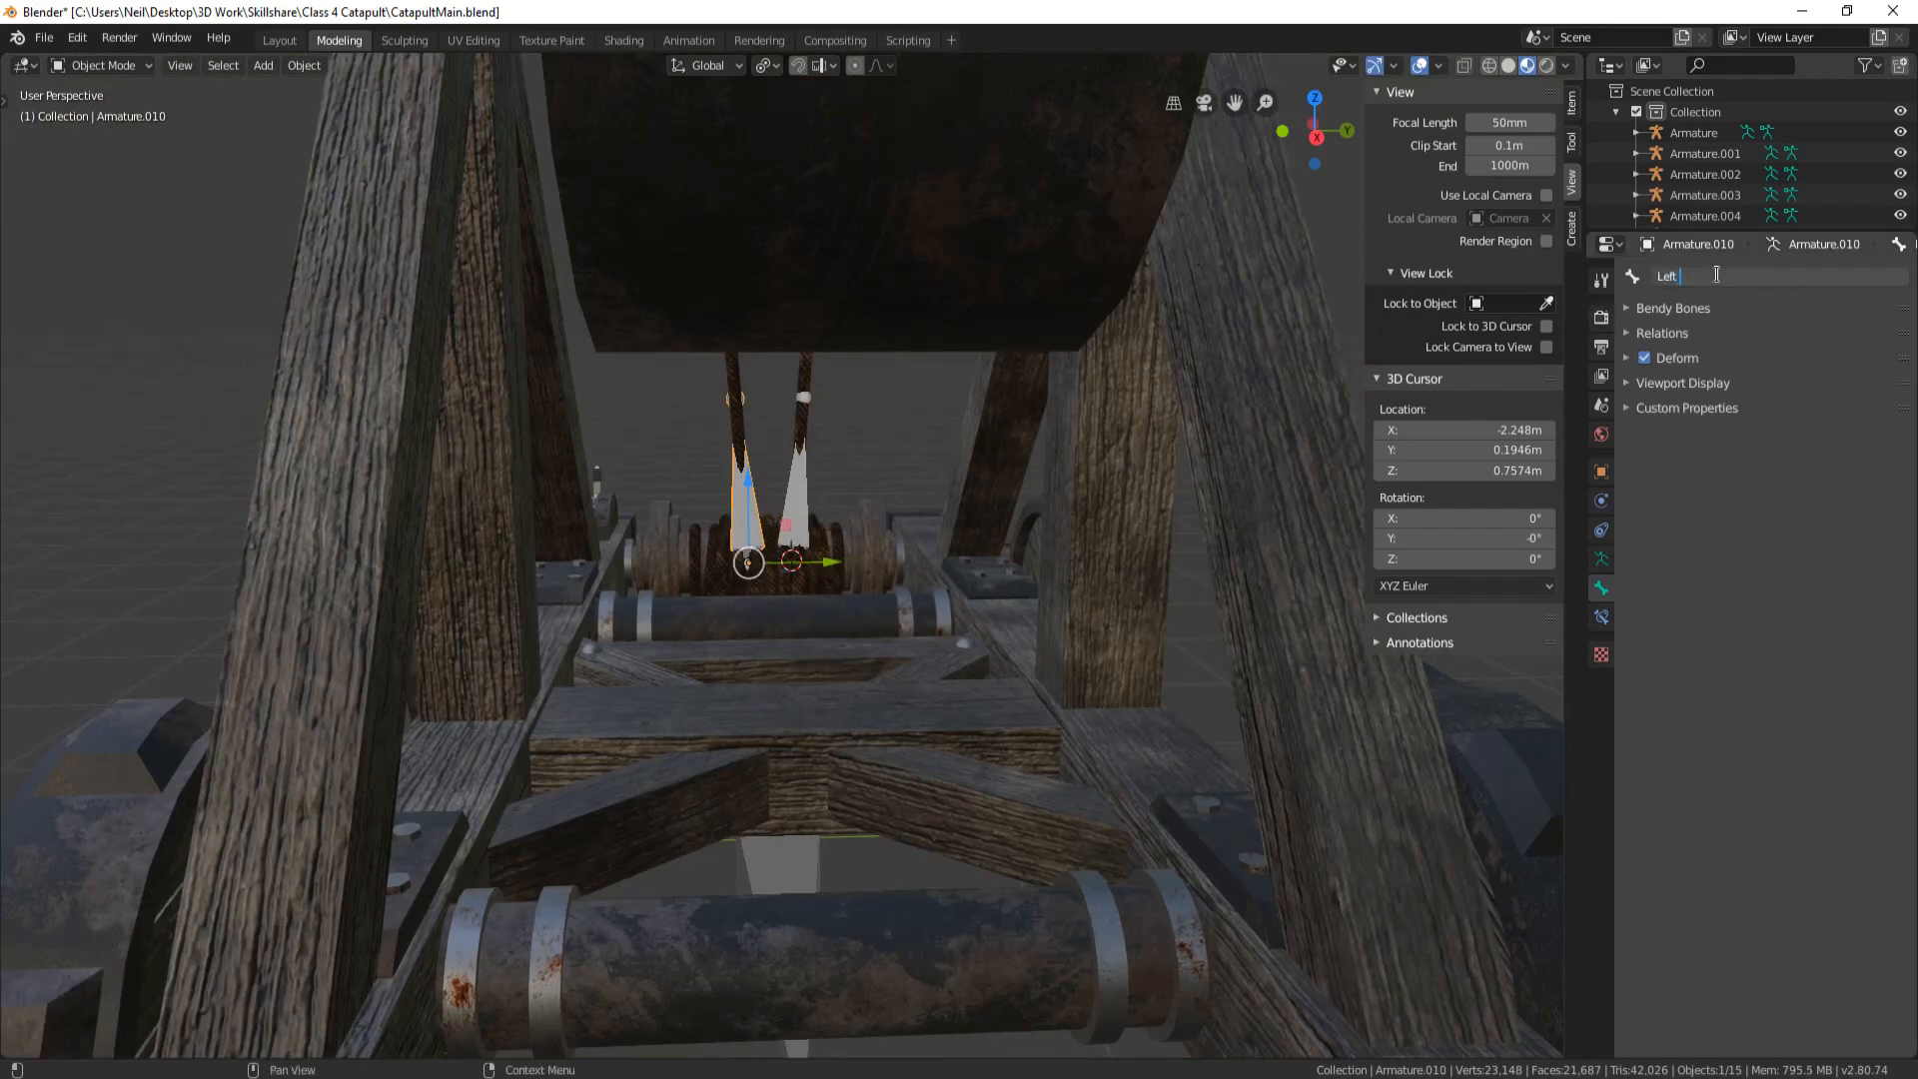
type(" Rope Bone")
key("Return")
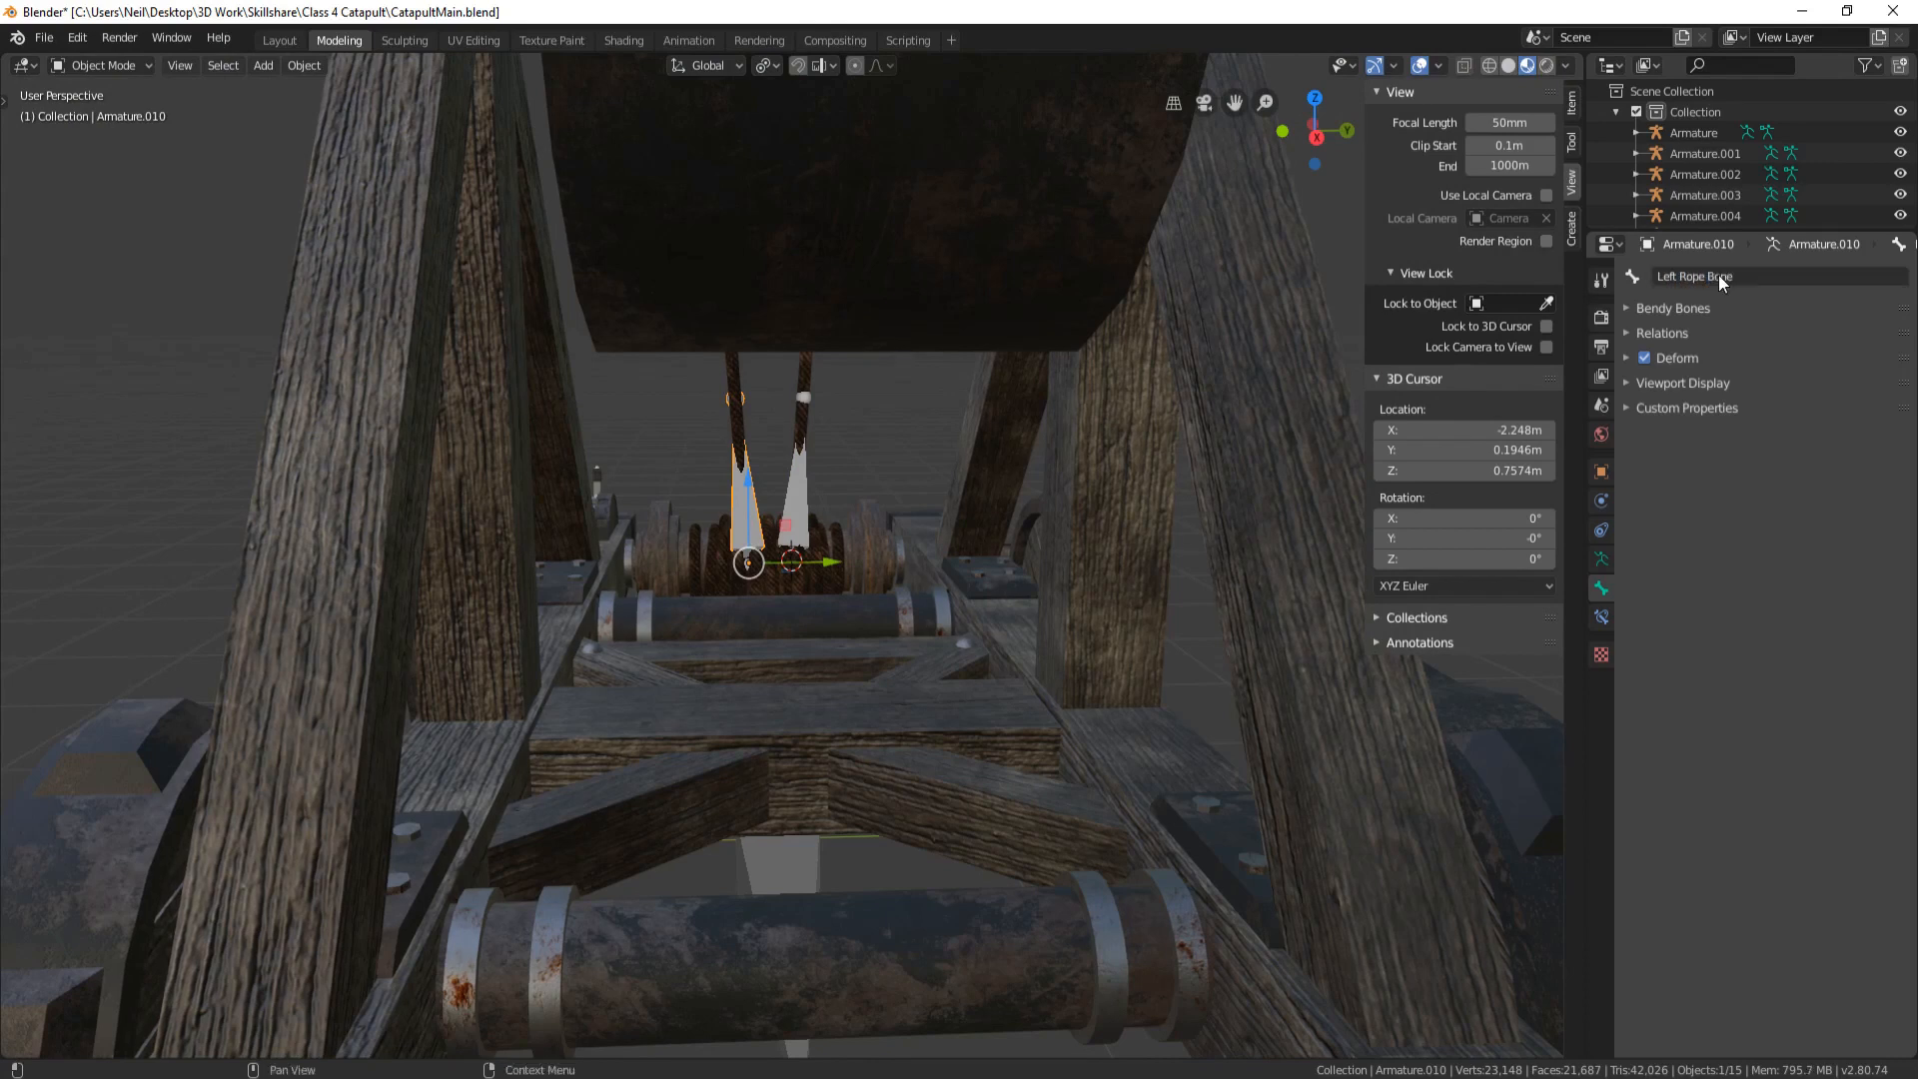
Select the second rope's bone and rename it as Right Rope Bone
left_click(805, 517)
double_click(1712, 279)
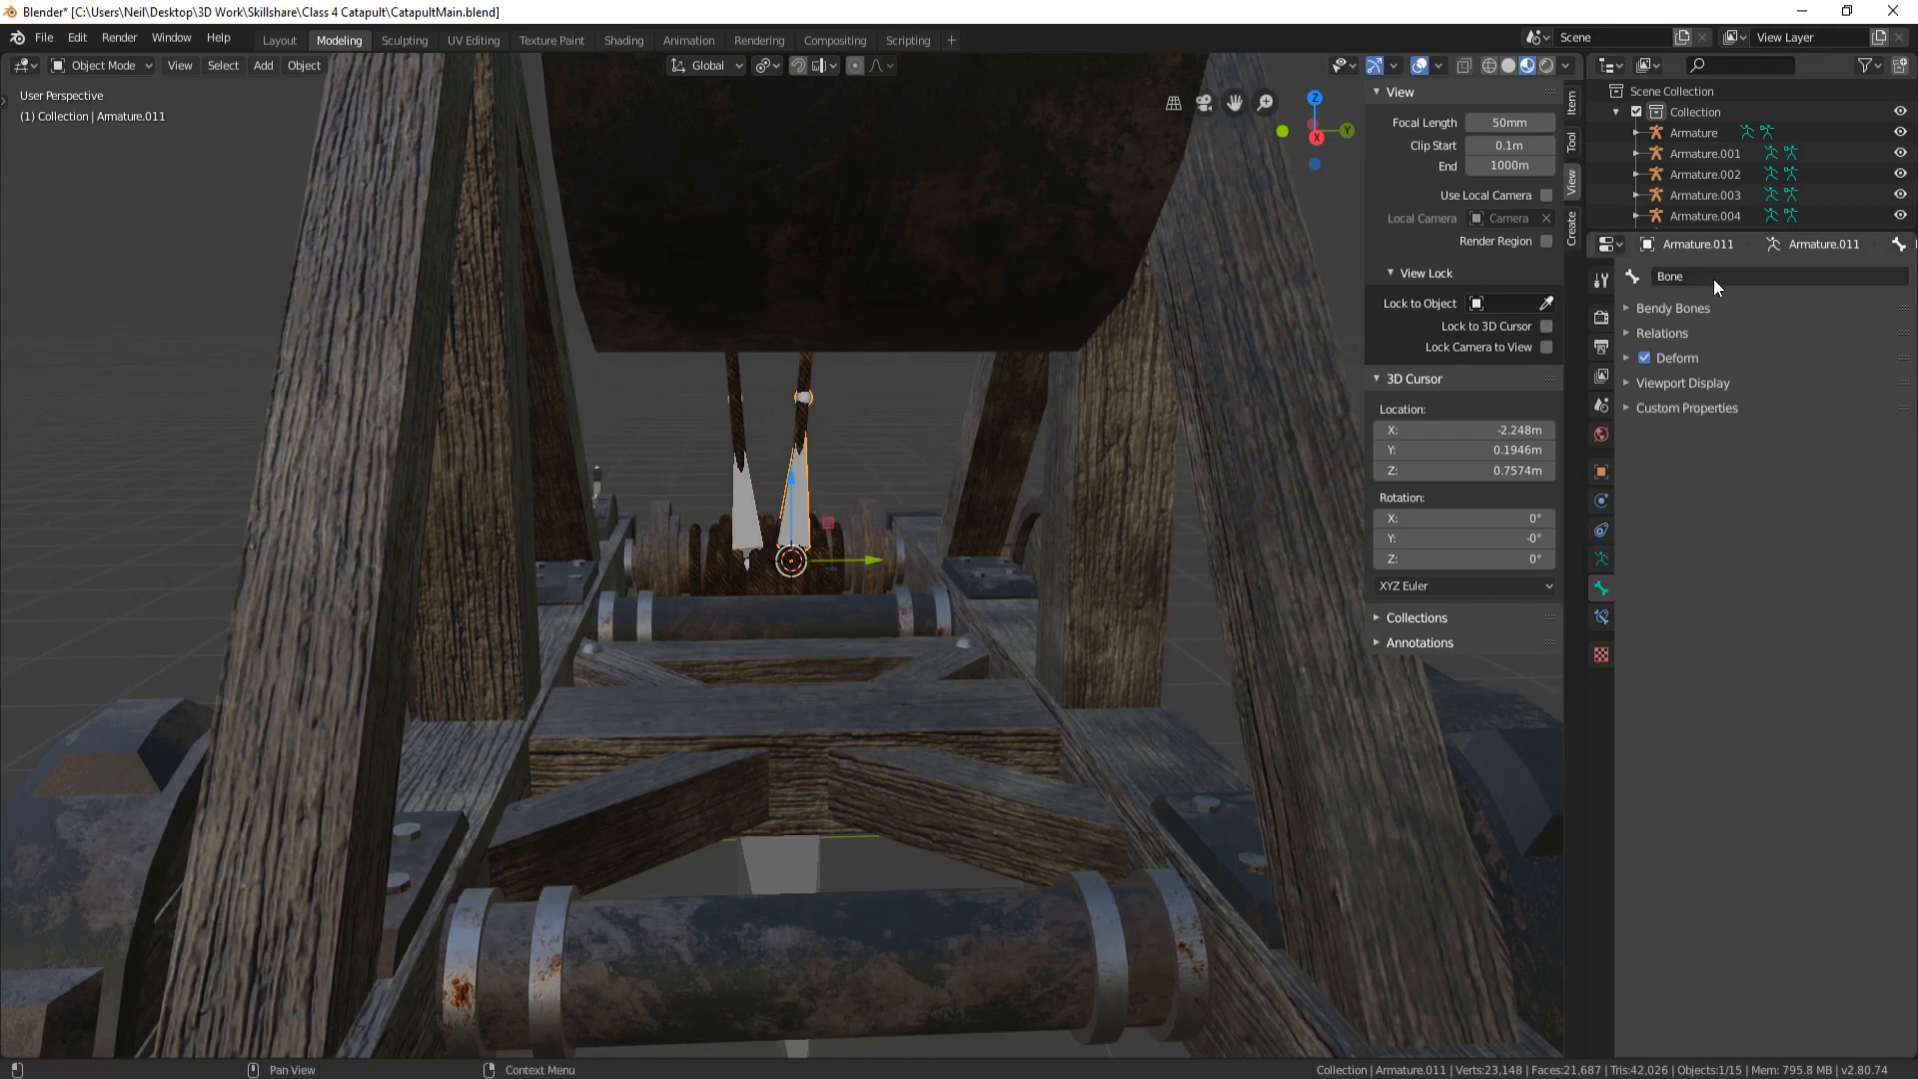
type("Right")
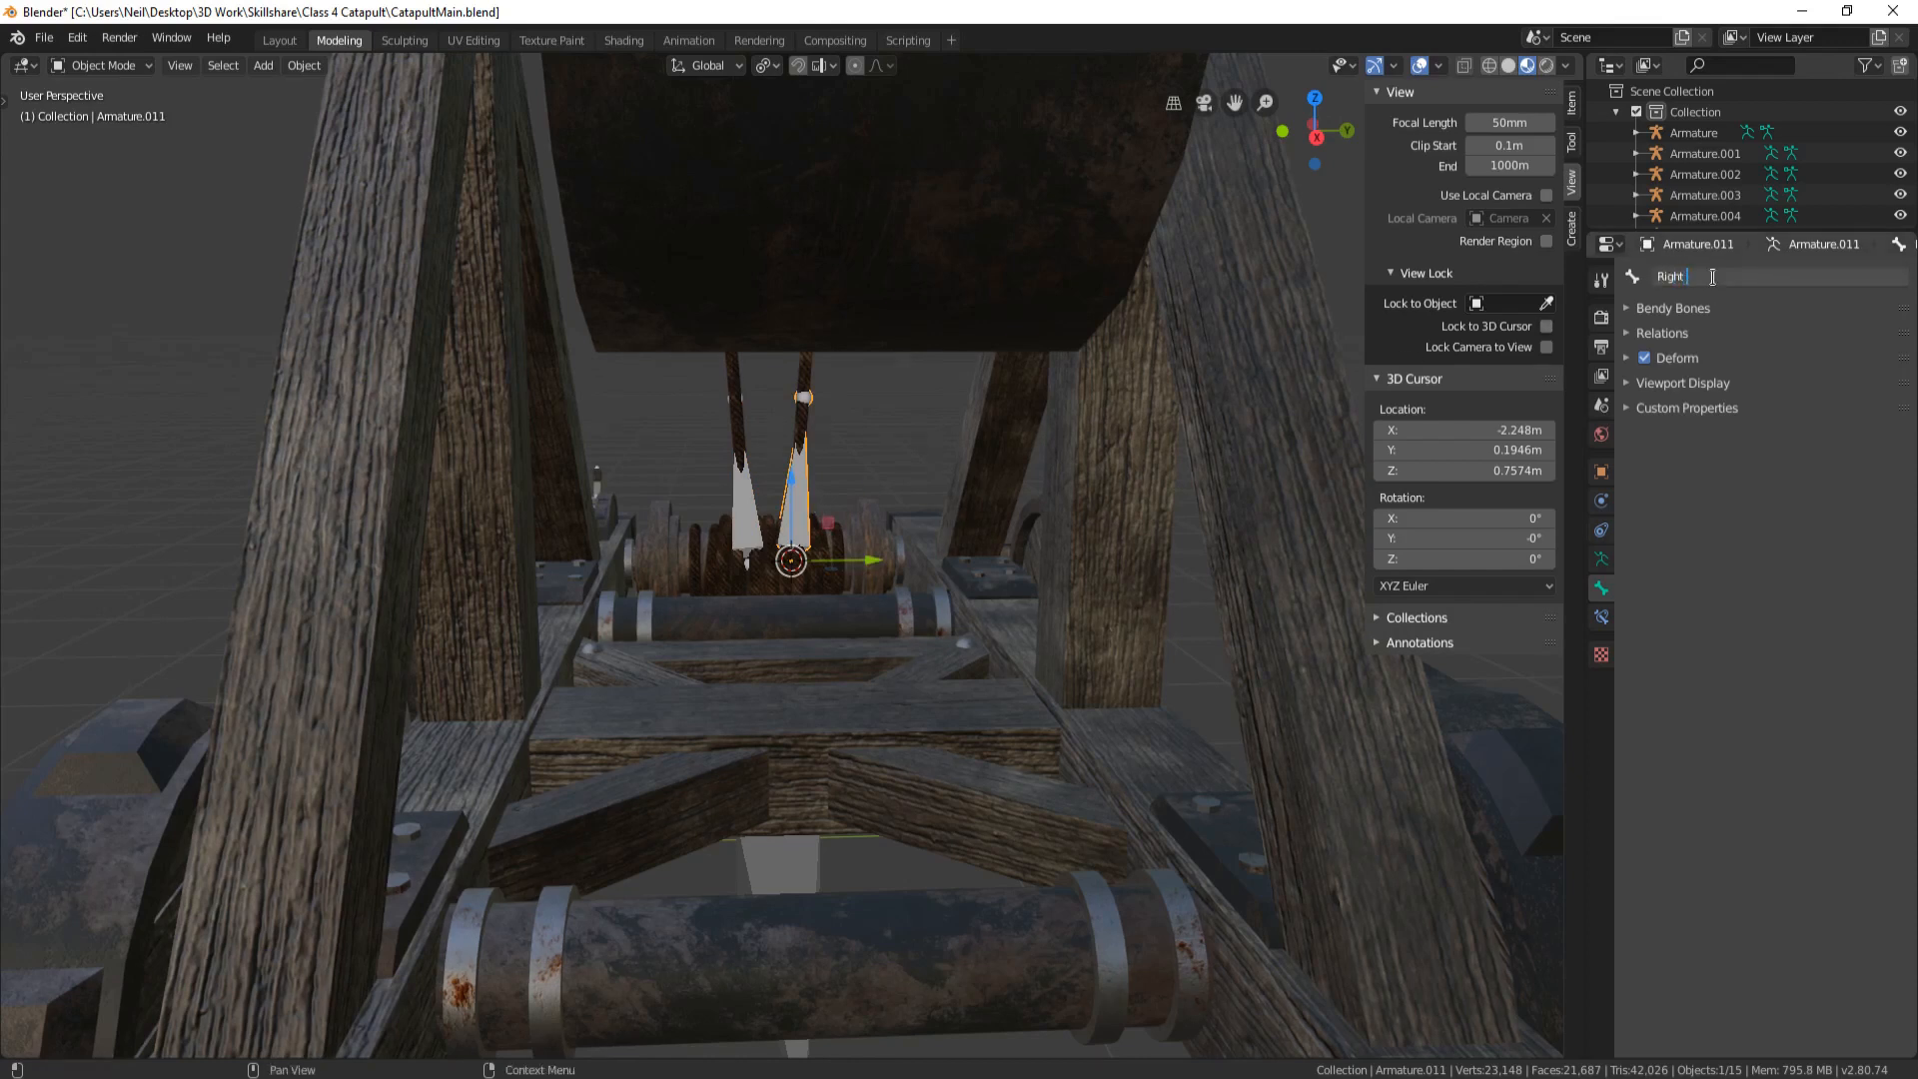
type(" RopeB")
key("Return")
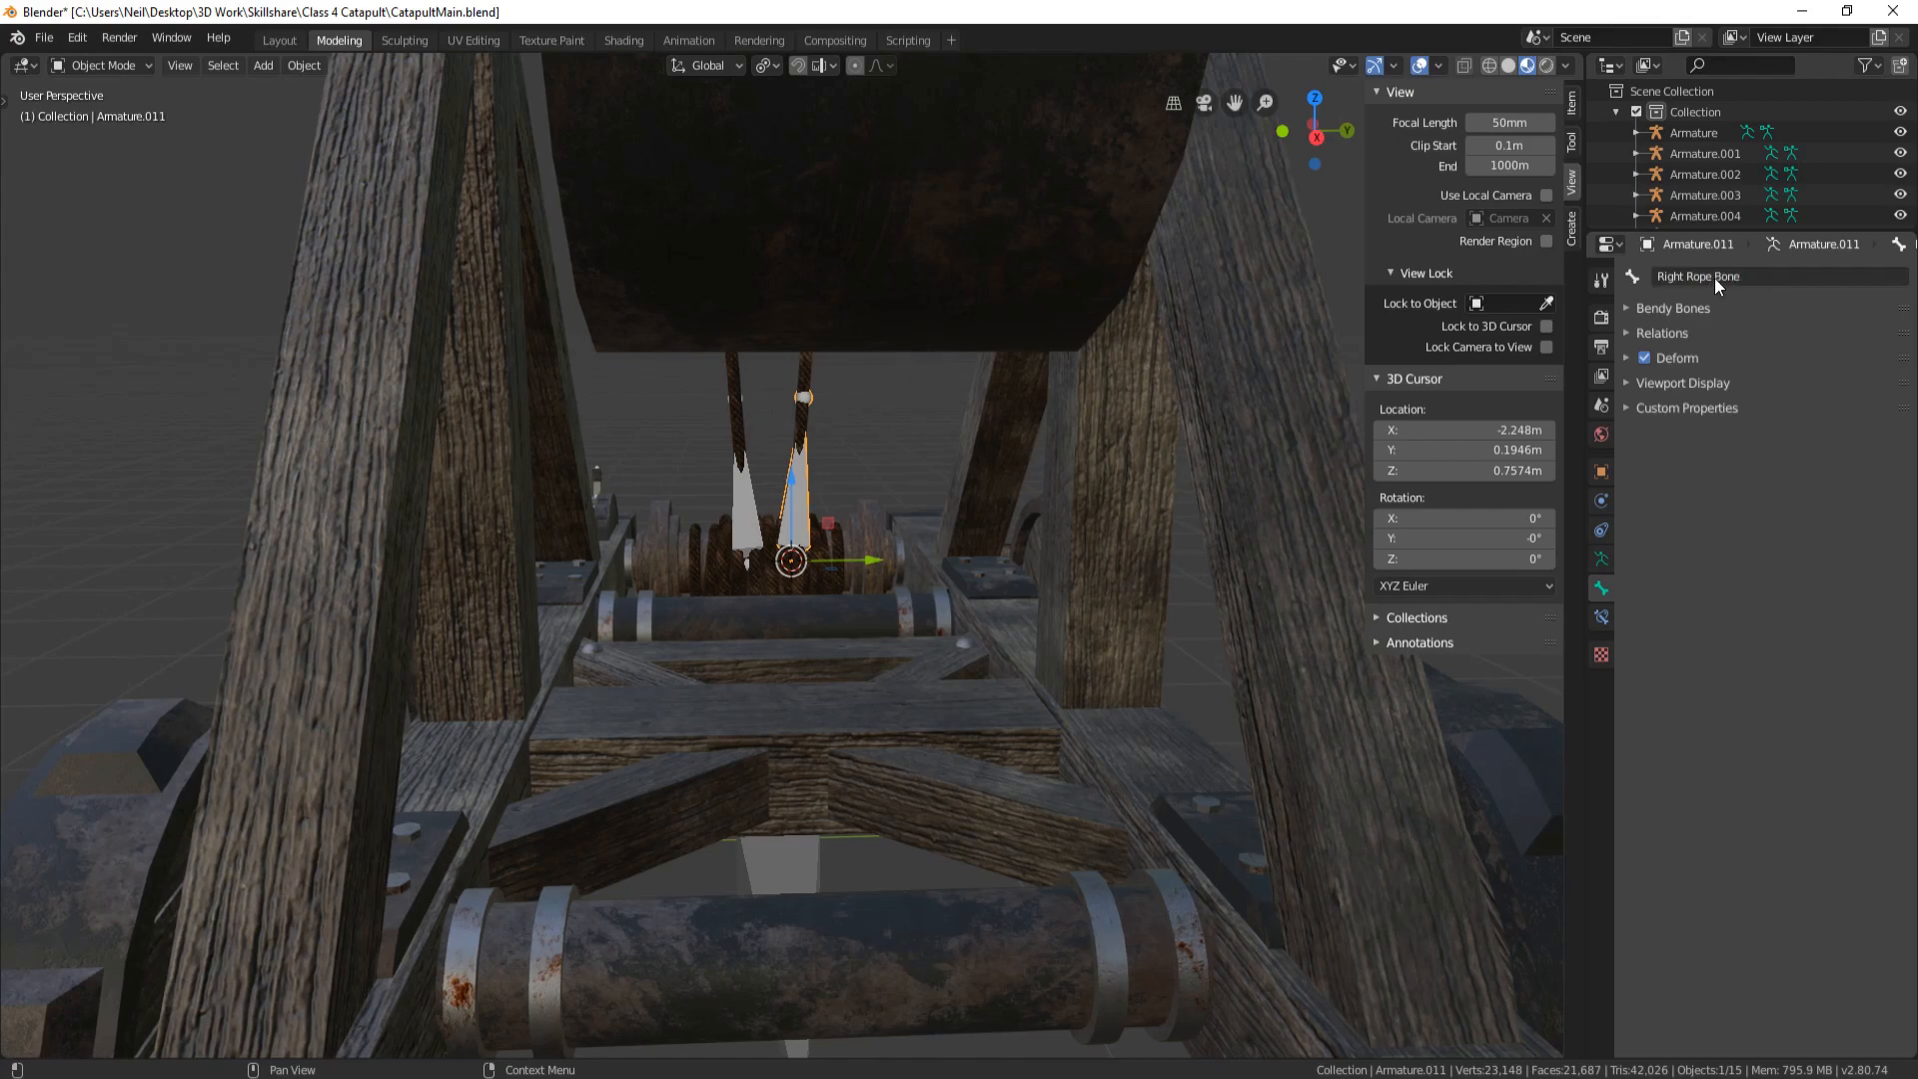
Add the armatures of the other rope, boulder, arm pivot, both lights and counterweight to the selection
scroll(814, 460, "down", 10)
middle_click_drag(791, 456, 749, 404)
scroll(866, 437, "up", 5)
middle_click_drag(869, 440, 783, 441)
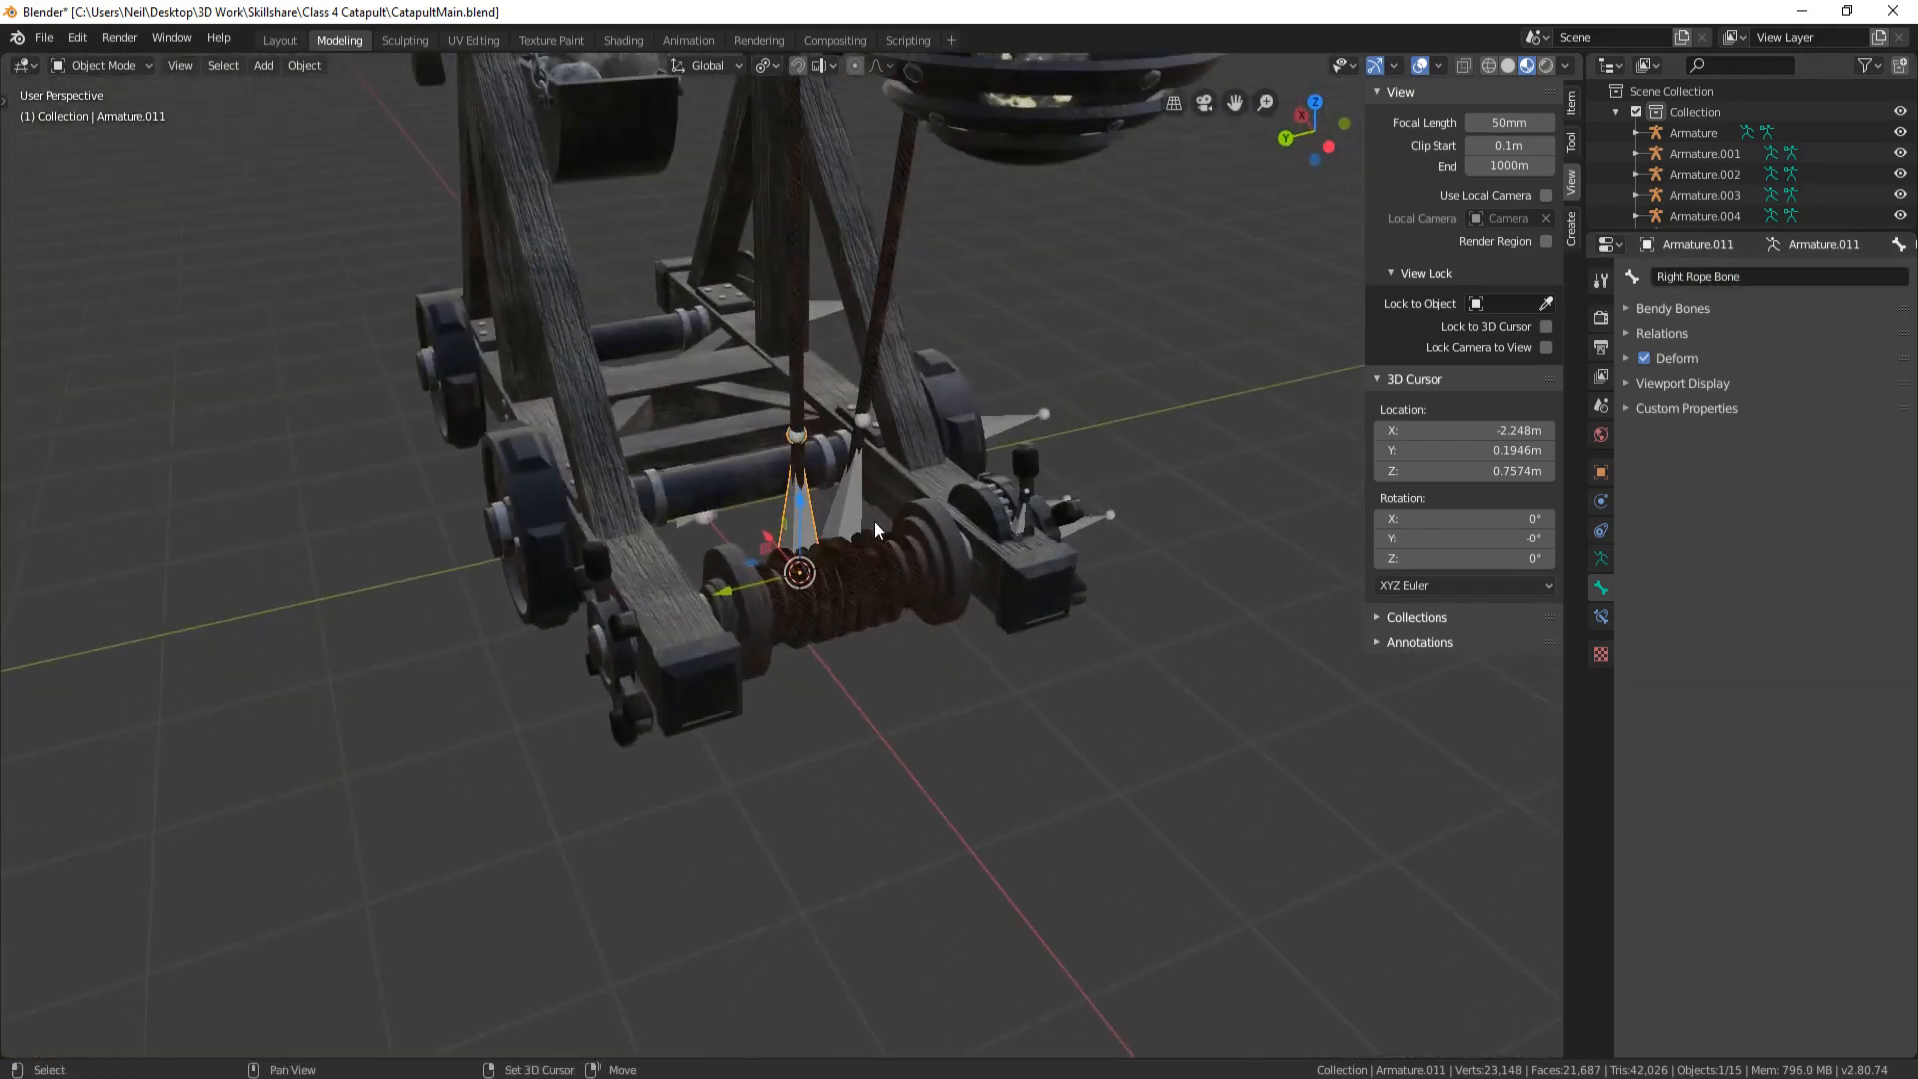
left_click(854, 504, "shift")
scroll(871, 362, "down", 4)
middle_click_drag(885, 289, 842, 189)
left_click(1089, 364, "shift")
left_click(1064, 232, "shift")
left_click(1247, 246, "shift")
middle_click_drag(1251, 248, 975, 302, "shift")
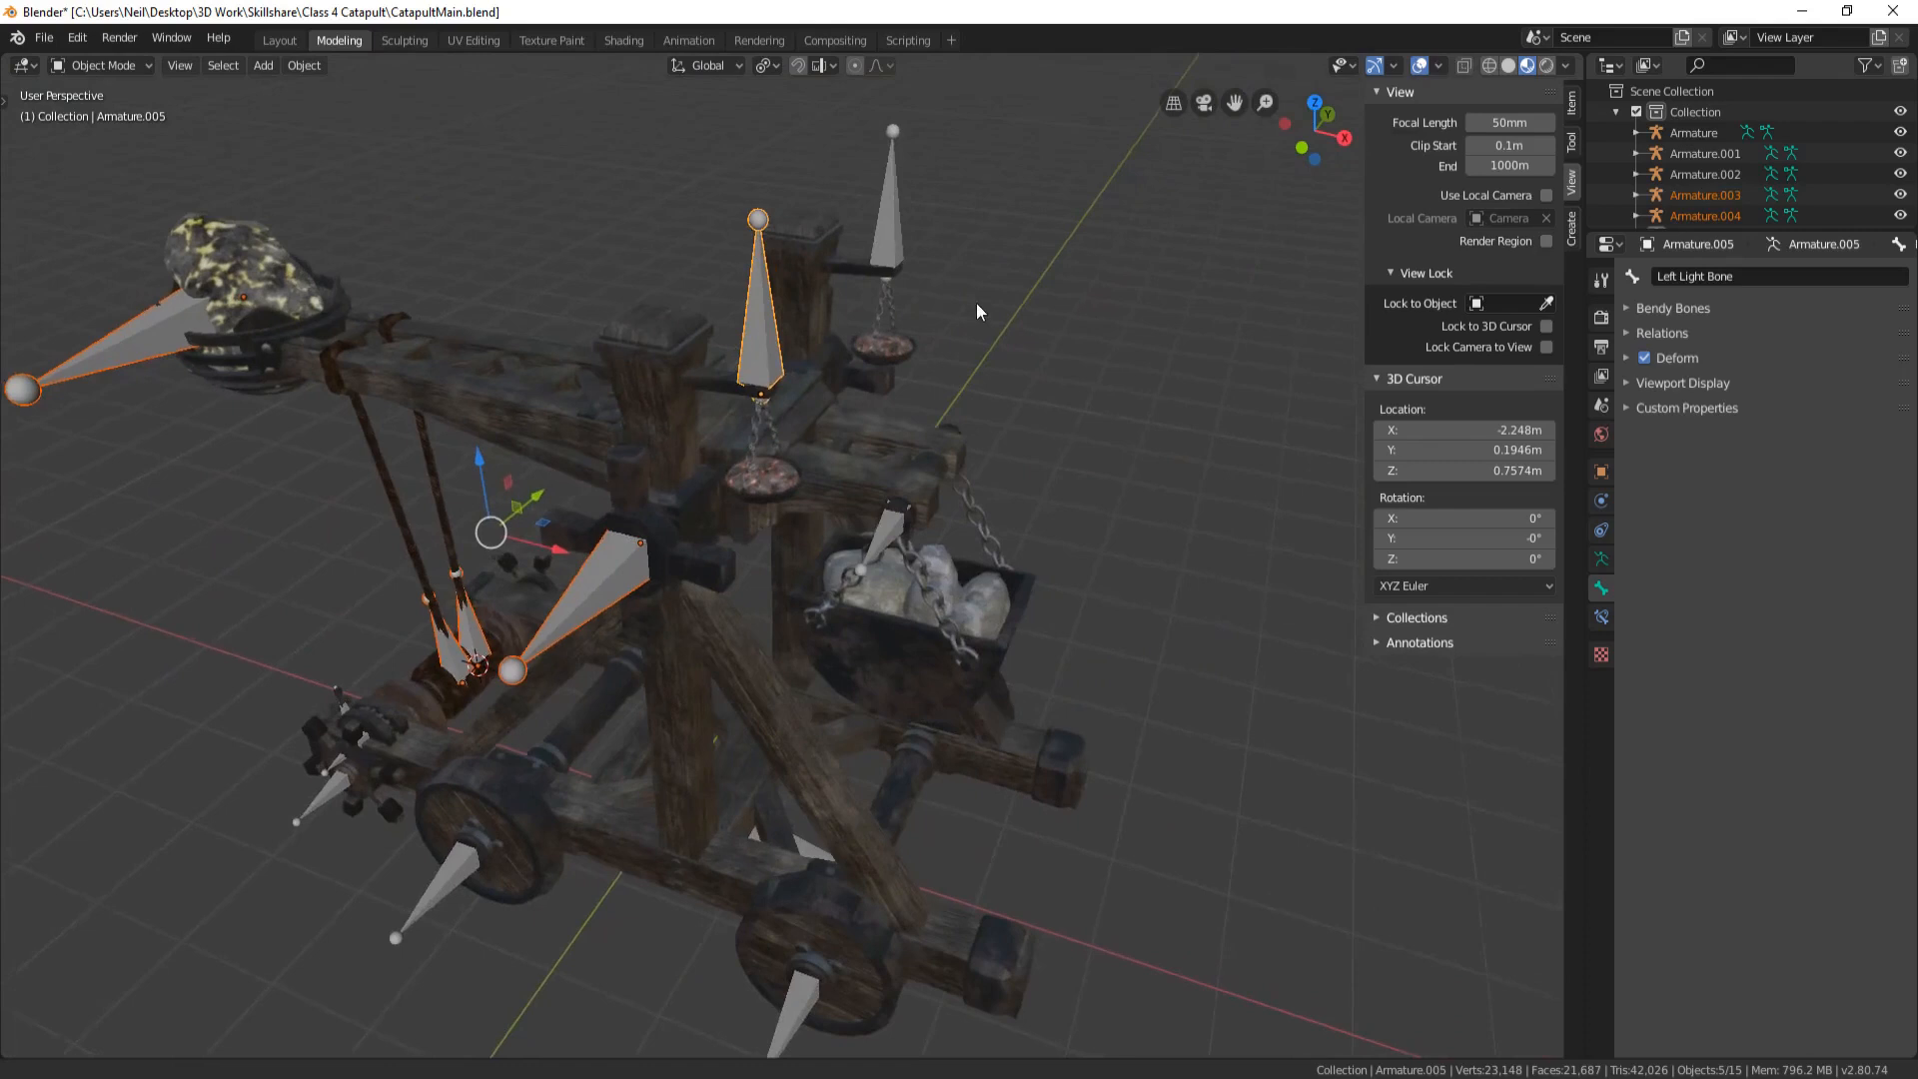
left_click(875, 204, "shift")
left_click(867, 565, "shift")
middle_click_drag(869, 564, 915, 415, "shift")
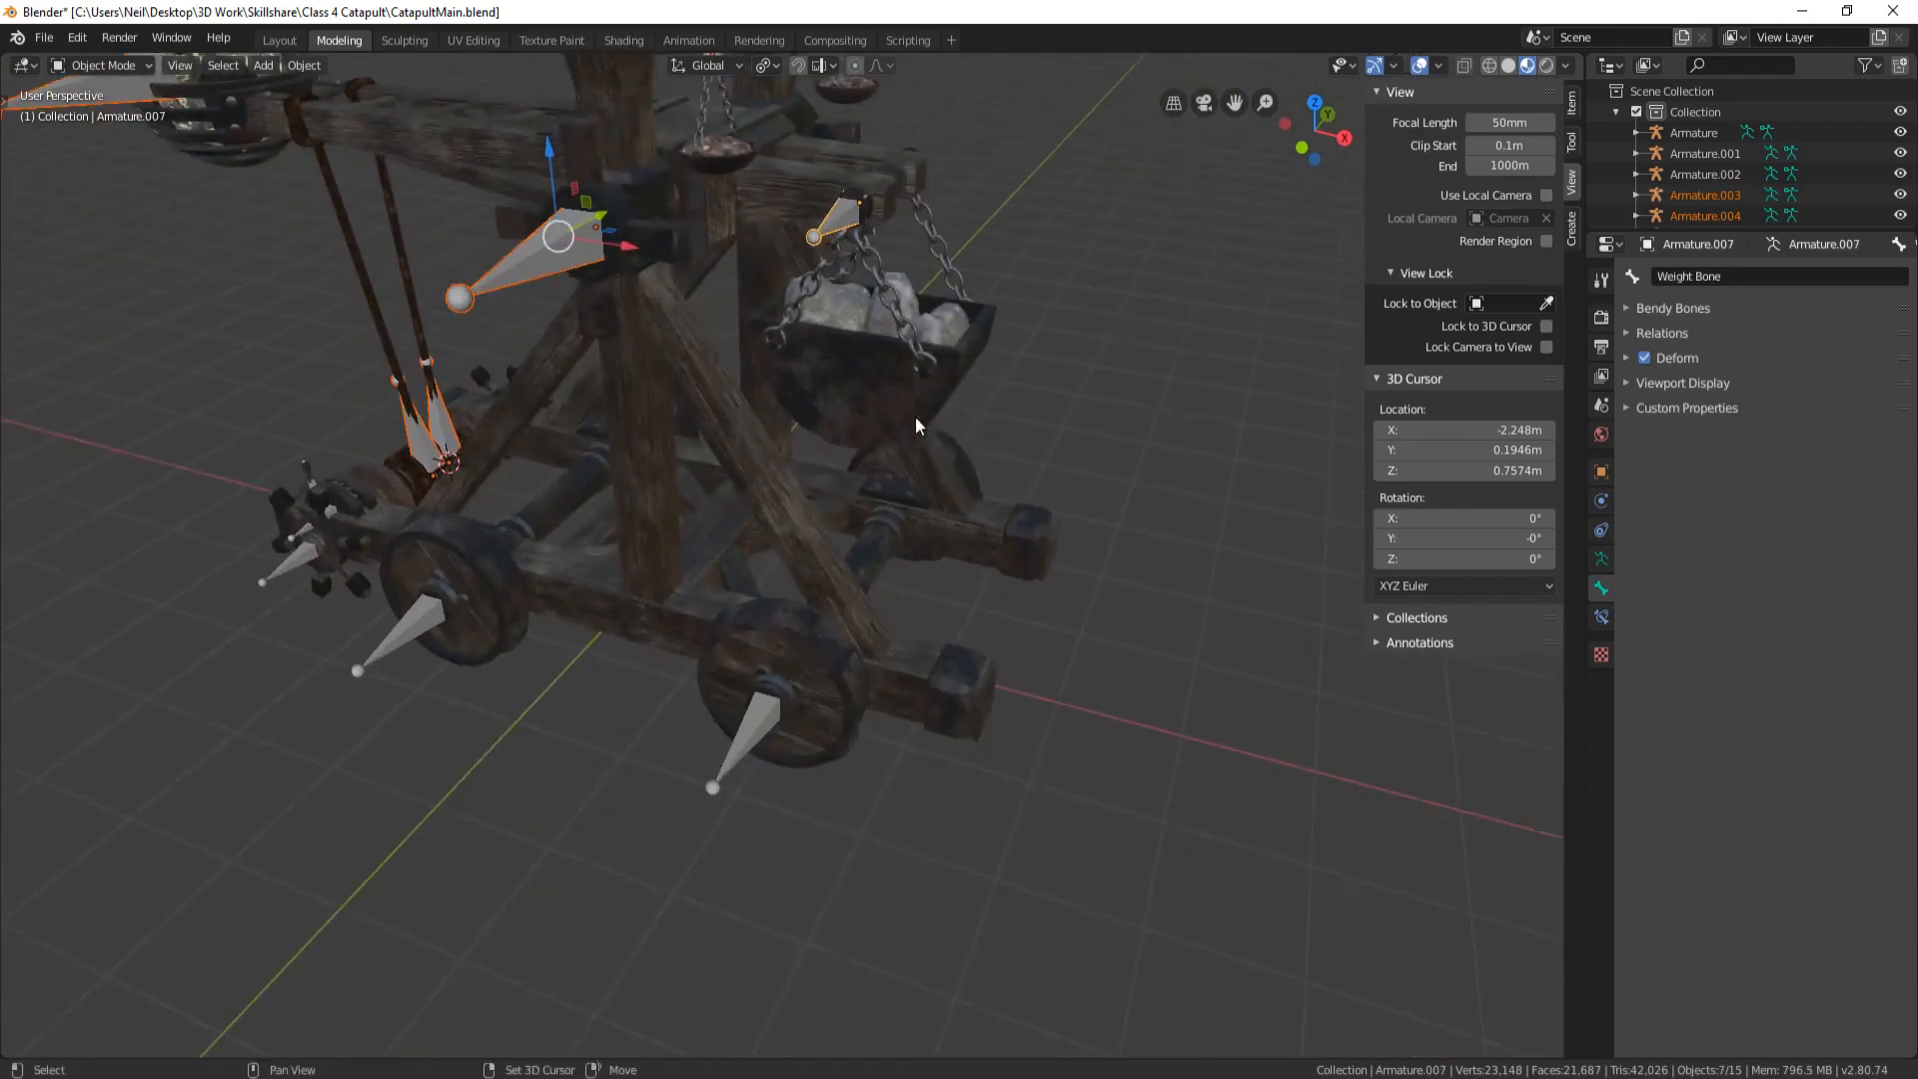
Extend the selection with both wheel, rope turner, cog and lever armatures, picking the root Catapult Armature last as the active object
left_click(789, 711, "shift")
left_click(388, 651, "shift")
left_click(292, 552, "shift")
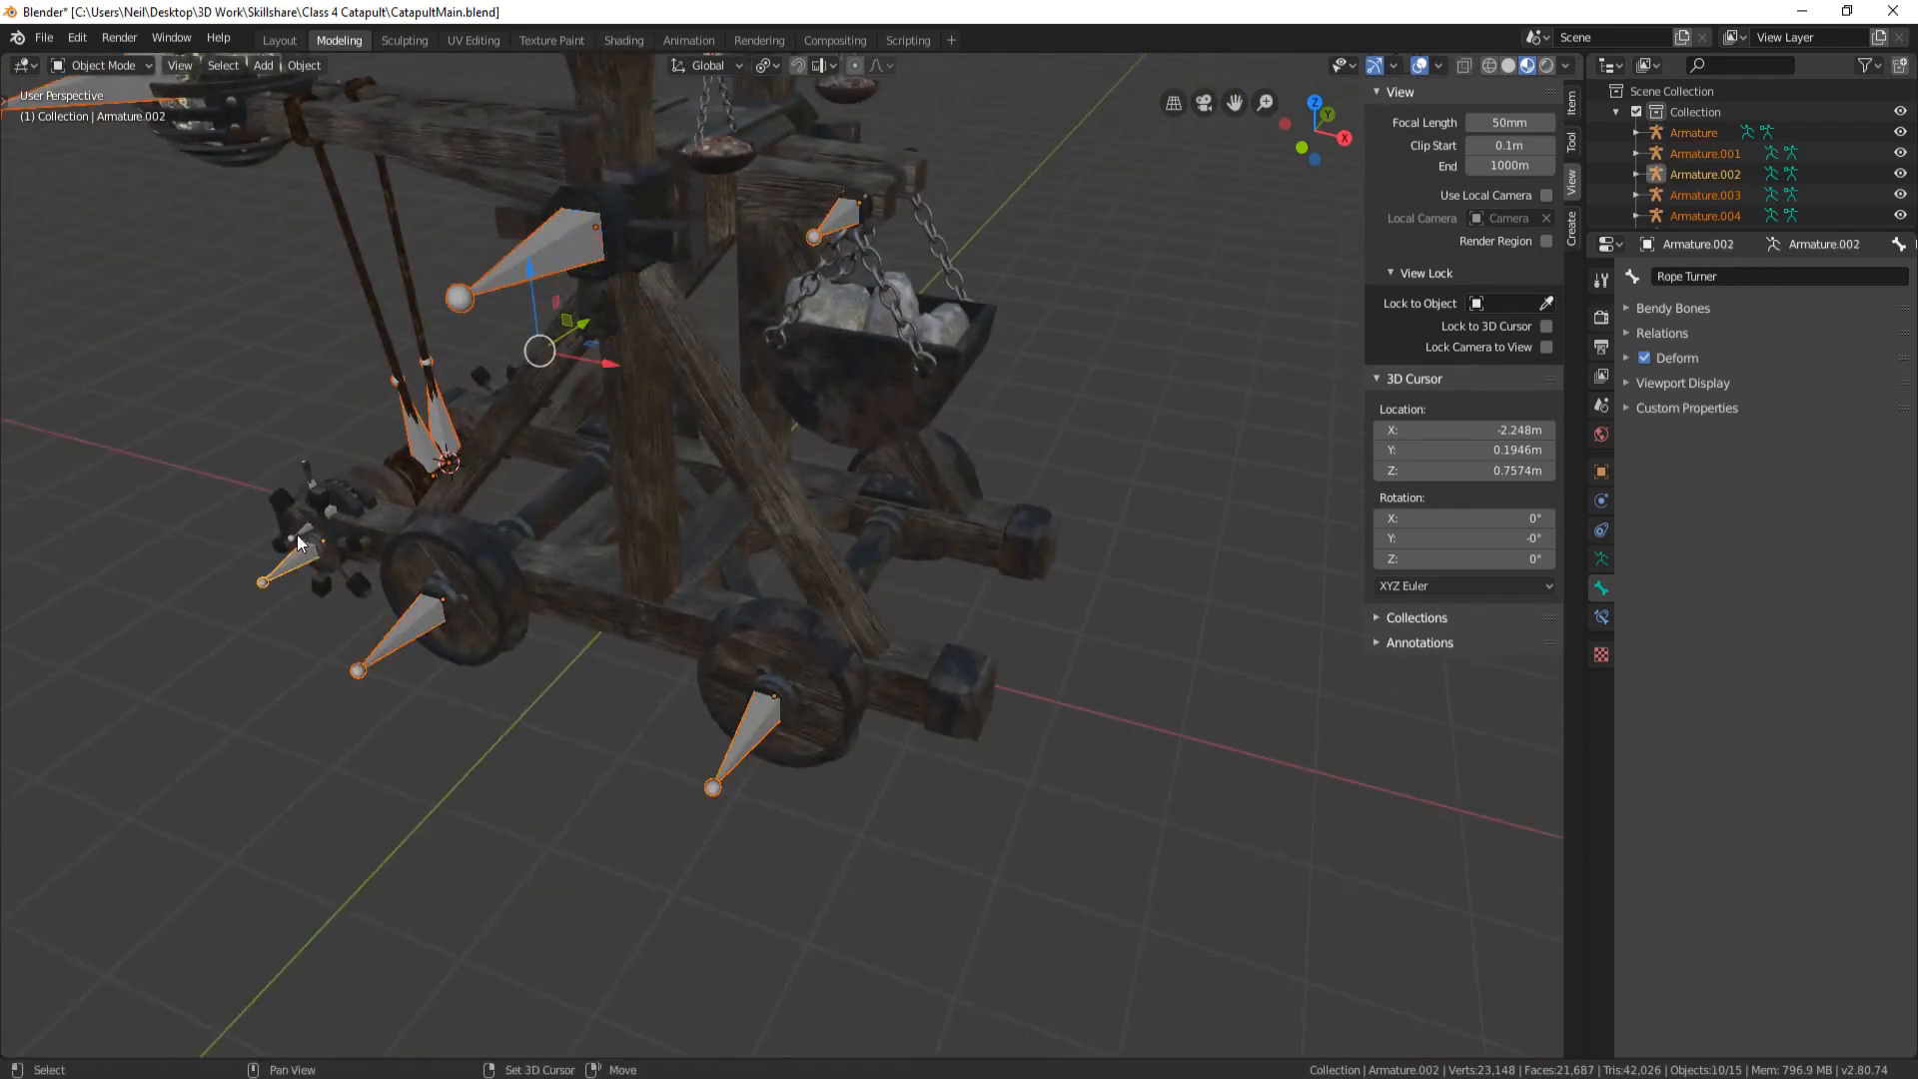
left_click(296, 535, "shift")
middle_click_drag(297, 536, 638, 507)
scroll(619, 517, "up", 3)
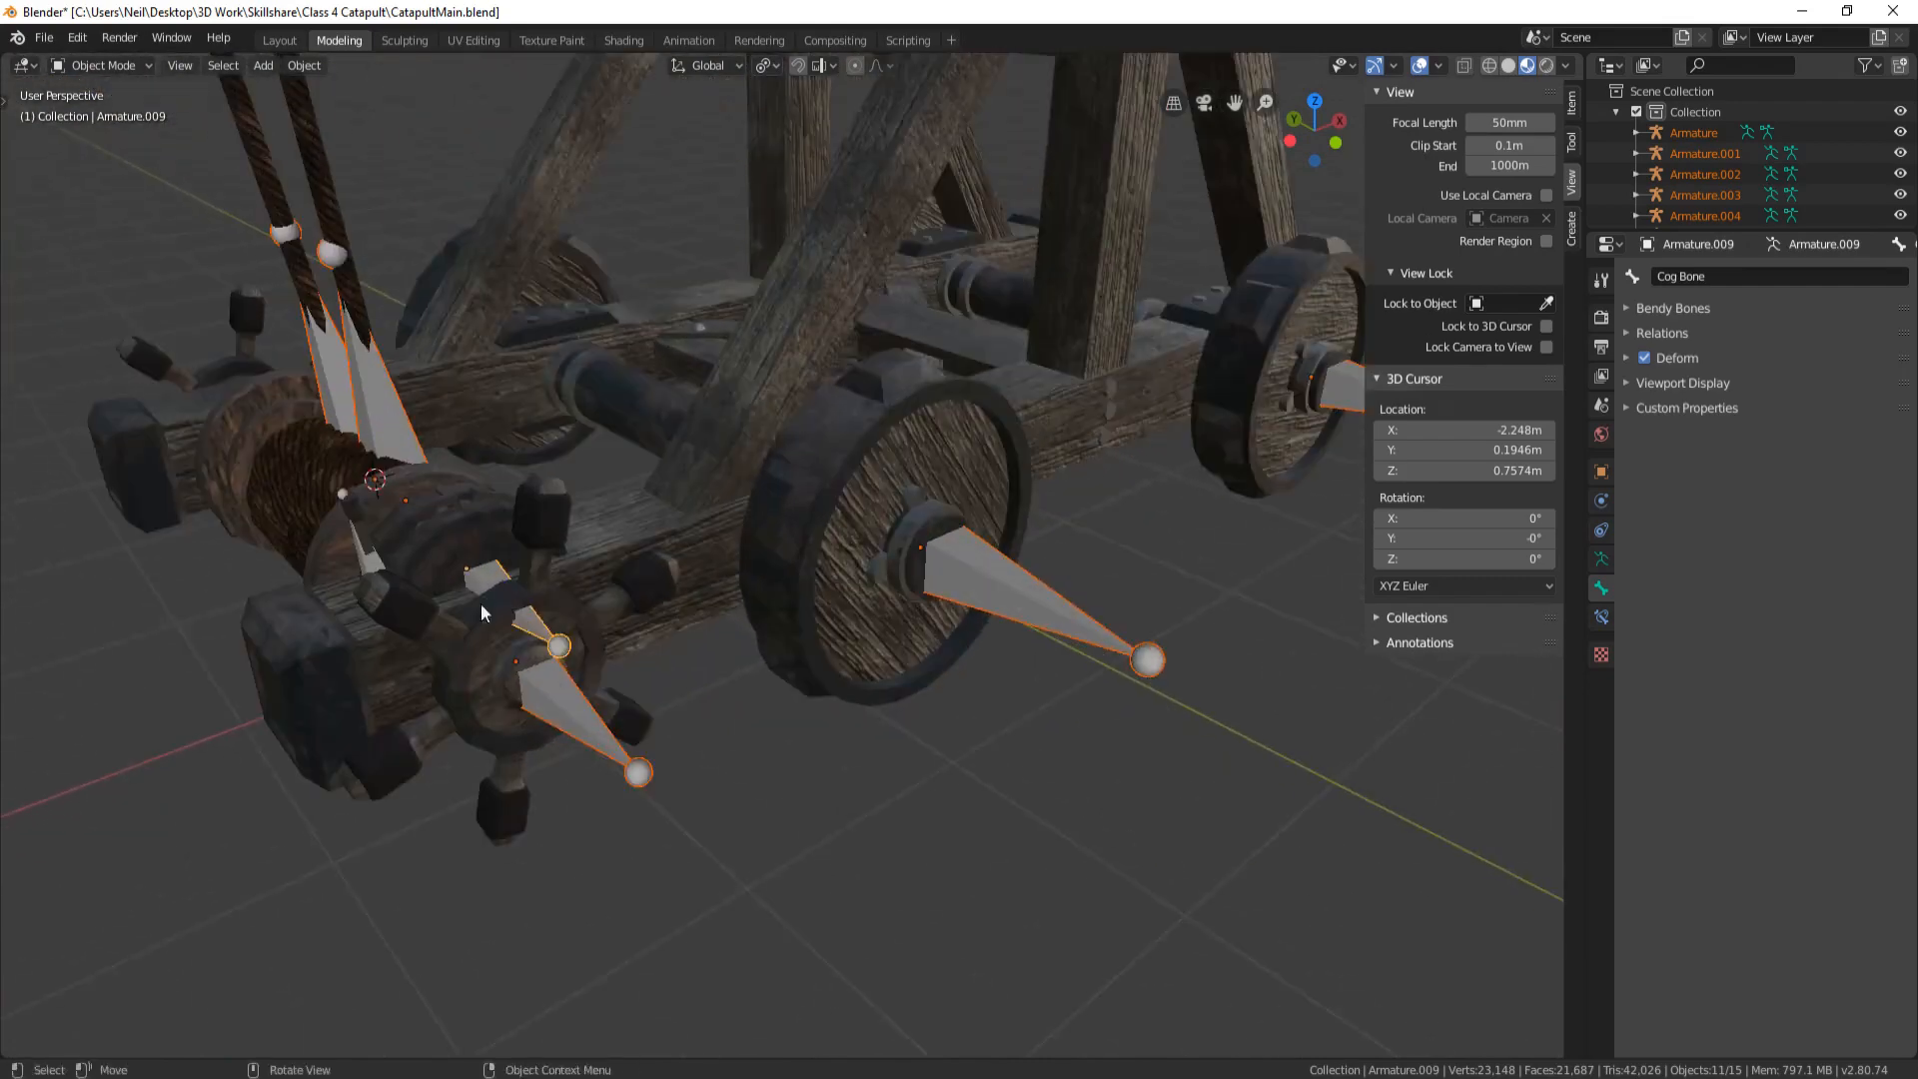
left_click(366, 569, "shift")
scroll(821, 573, "down", 4)
middle_click_drag(1149, 576, 1019, 525)
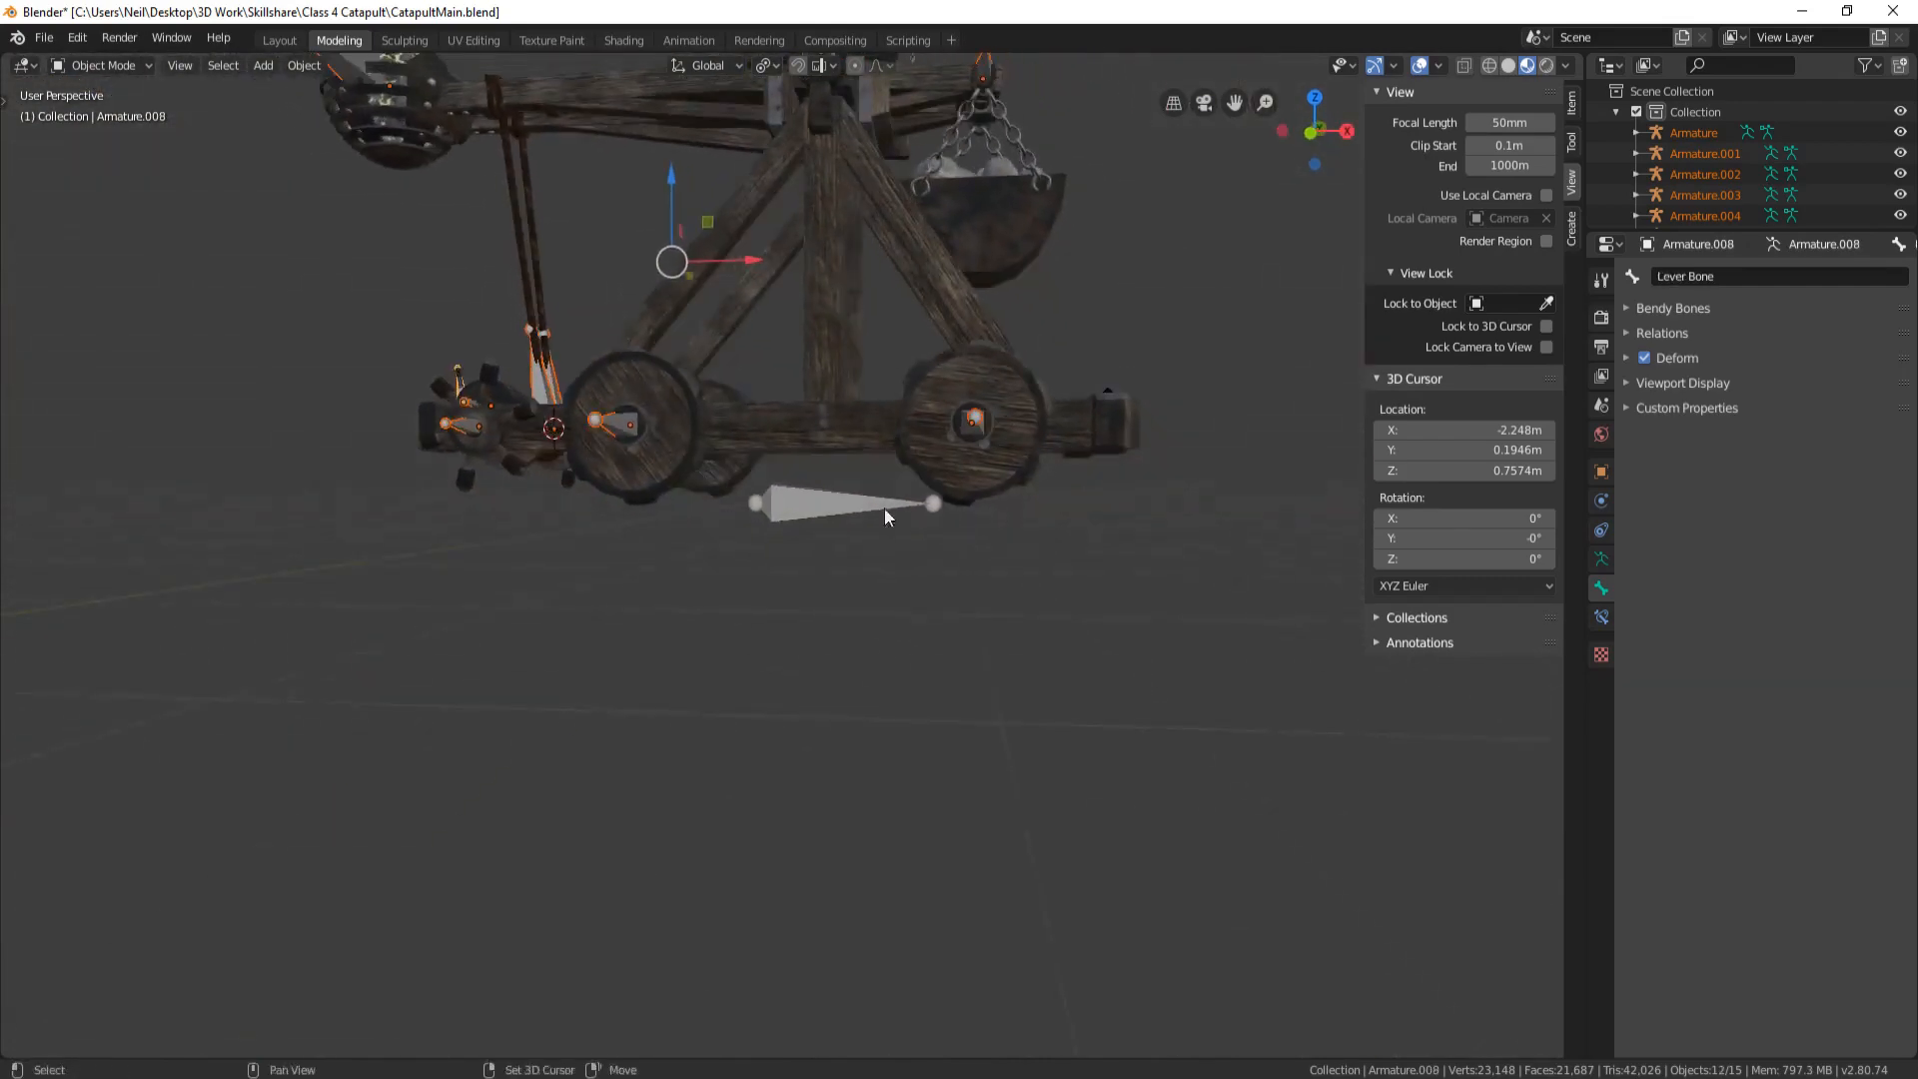
left_click(884, 512, "shift")
Apply location, rotation and scale to the selected armatures and join them into the Catapult Armature
middle_click_drag(933, 283, 1012, 455)
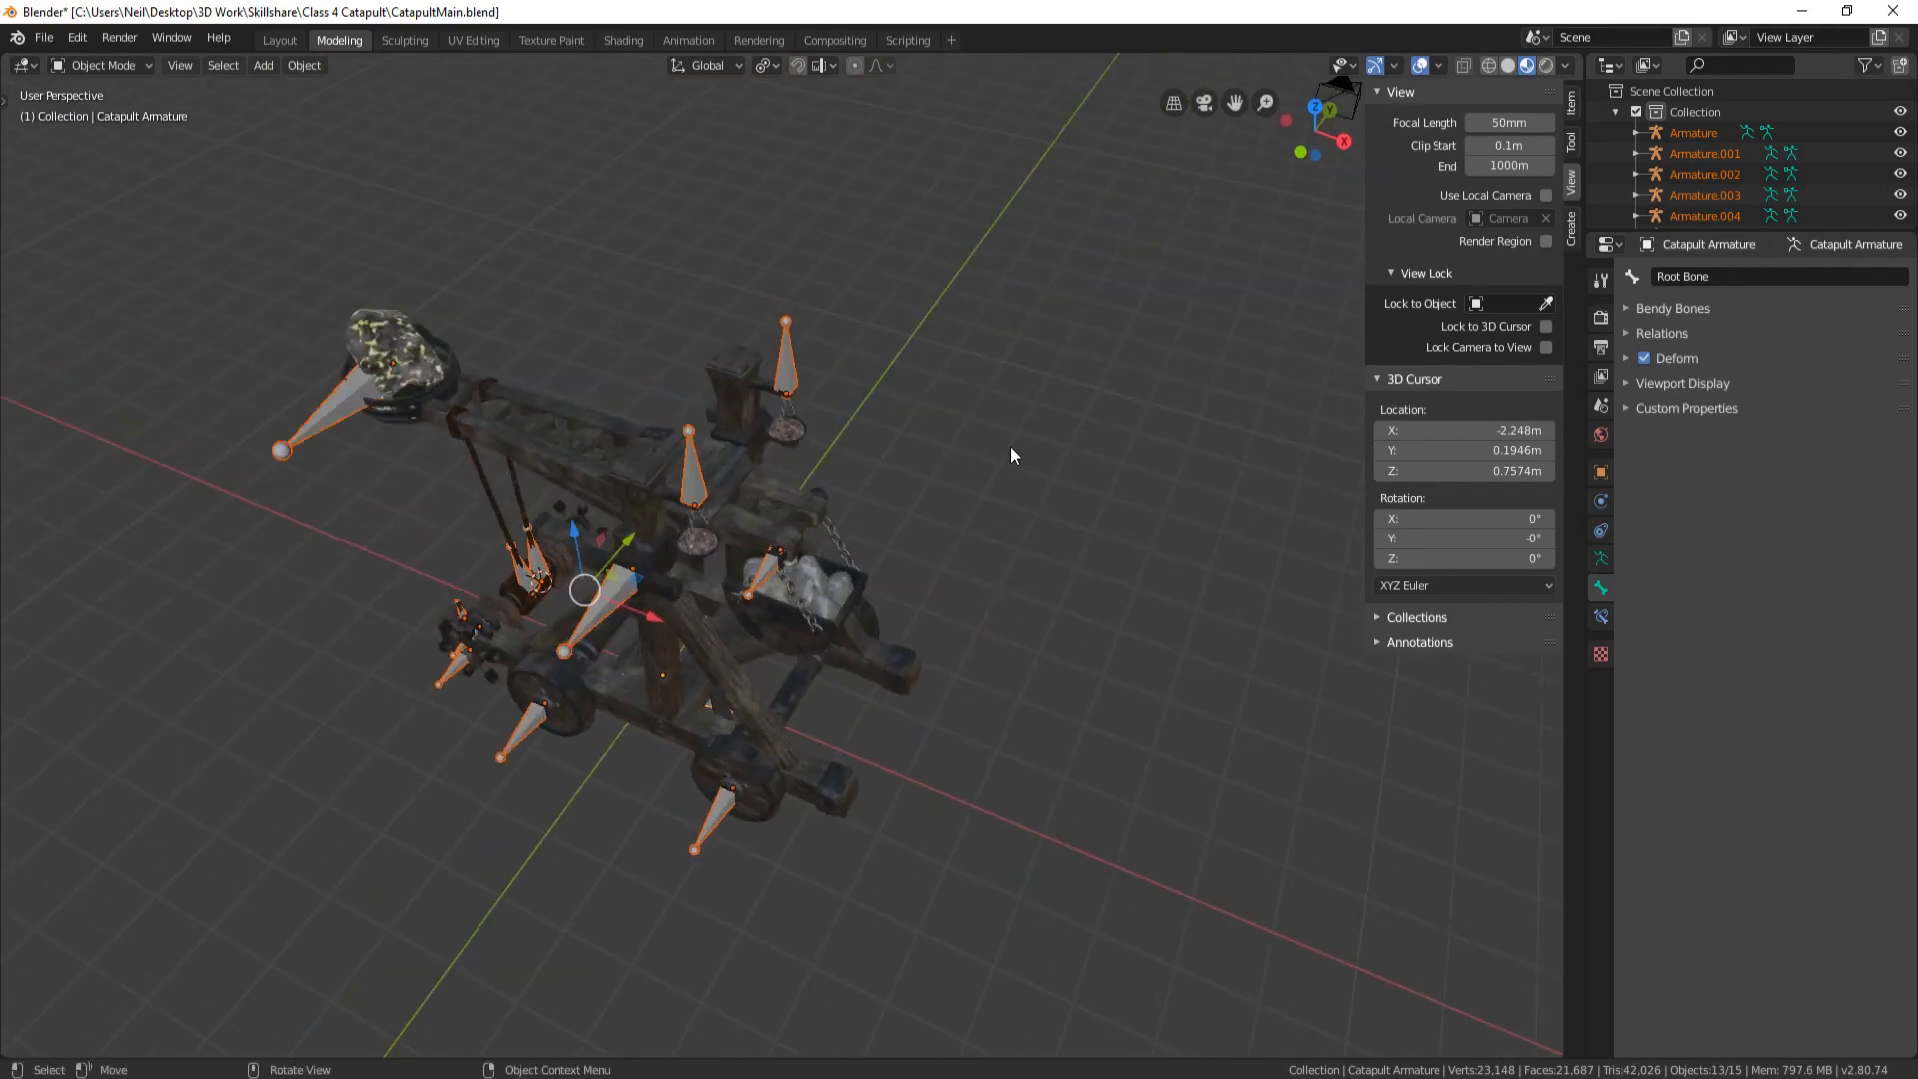
key("ctrl+a")
left_click(1010, 446)
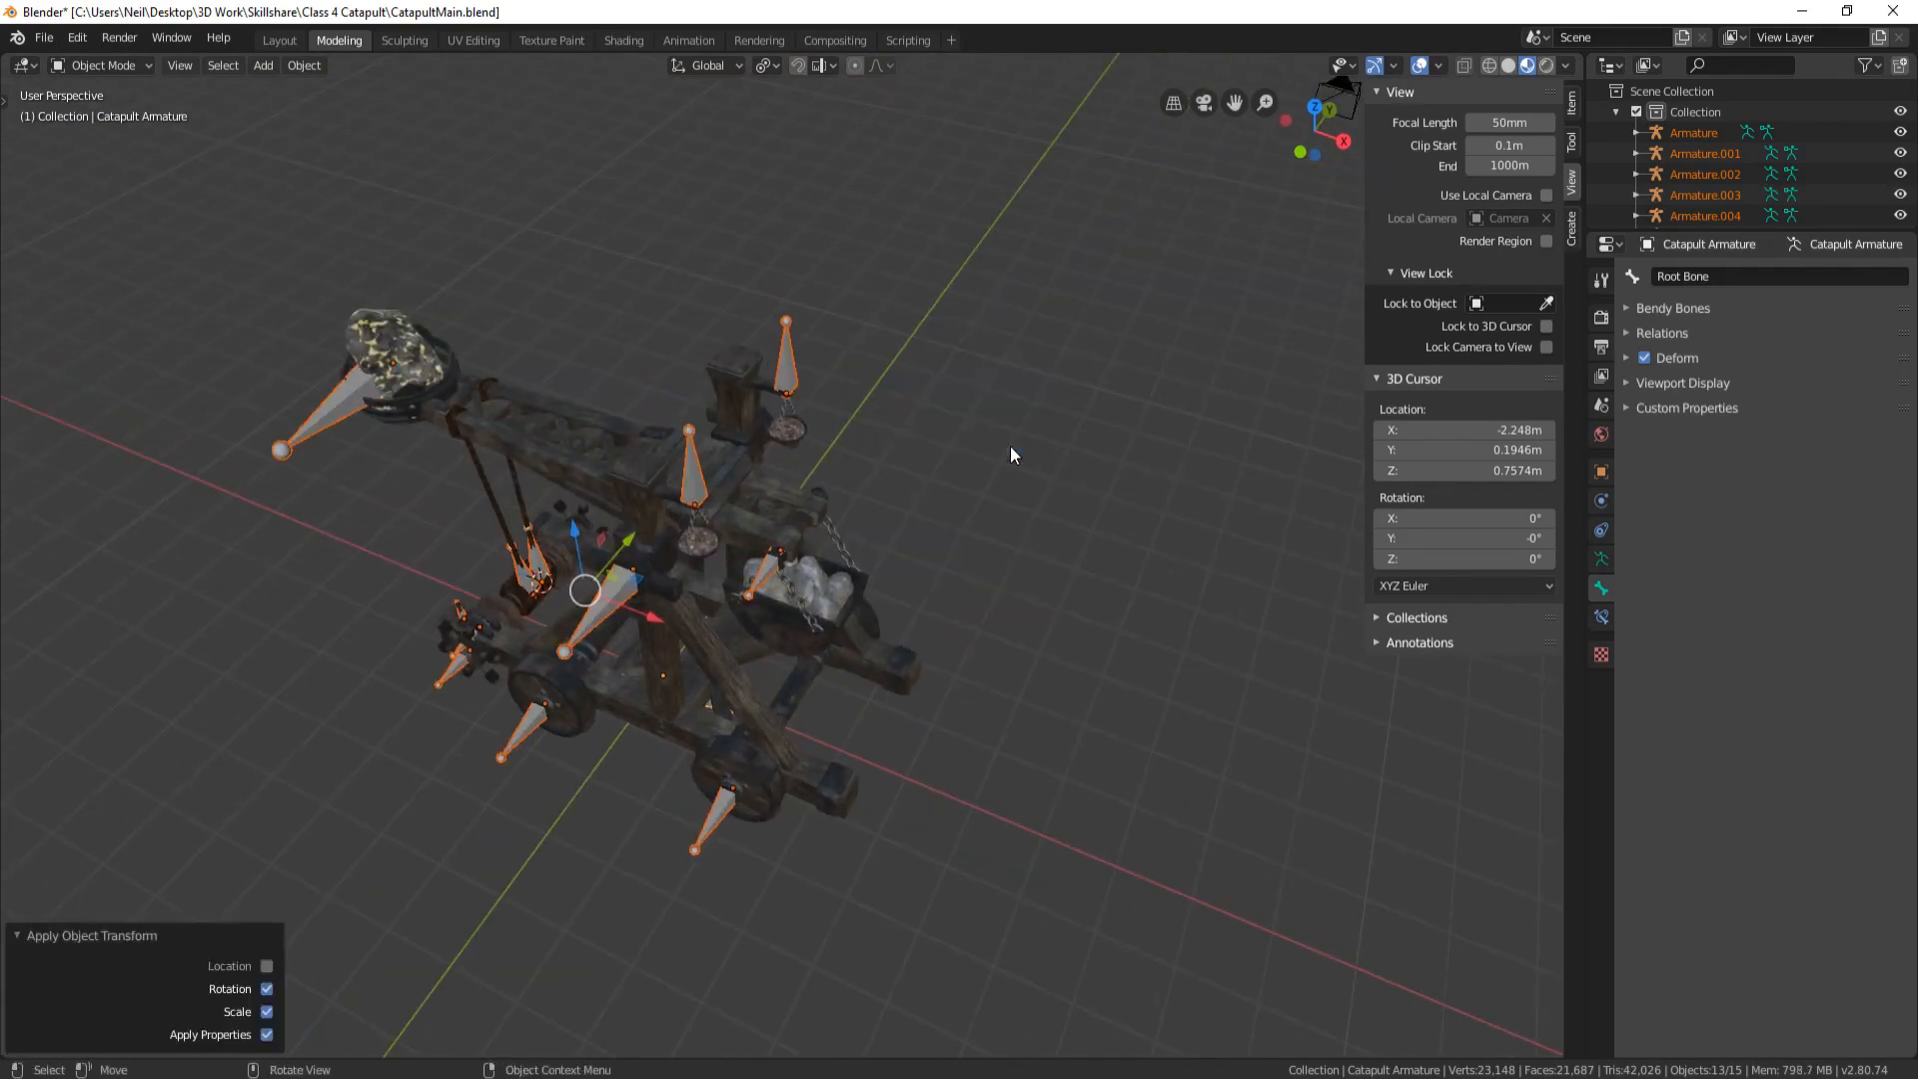
left_click(267, 965)
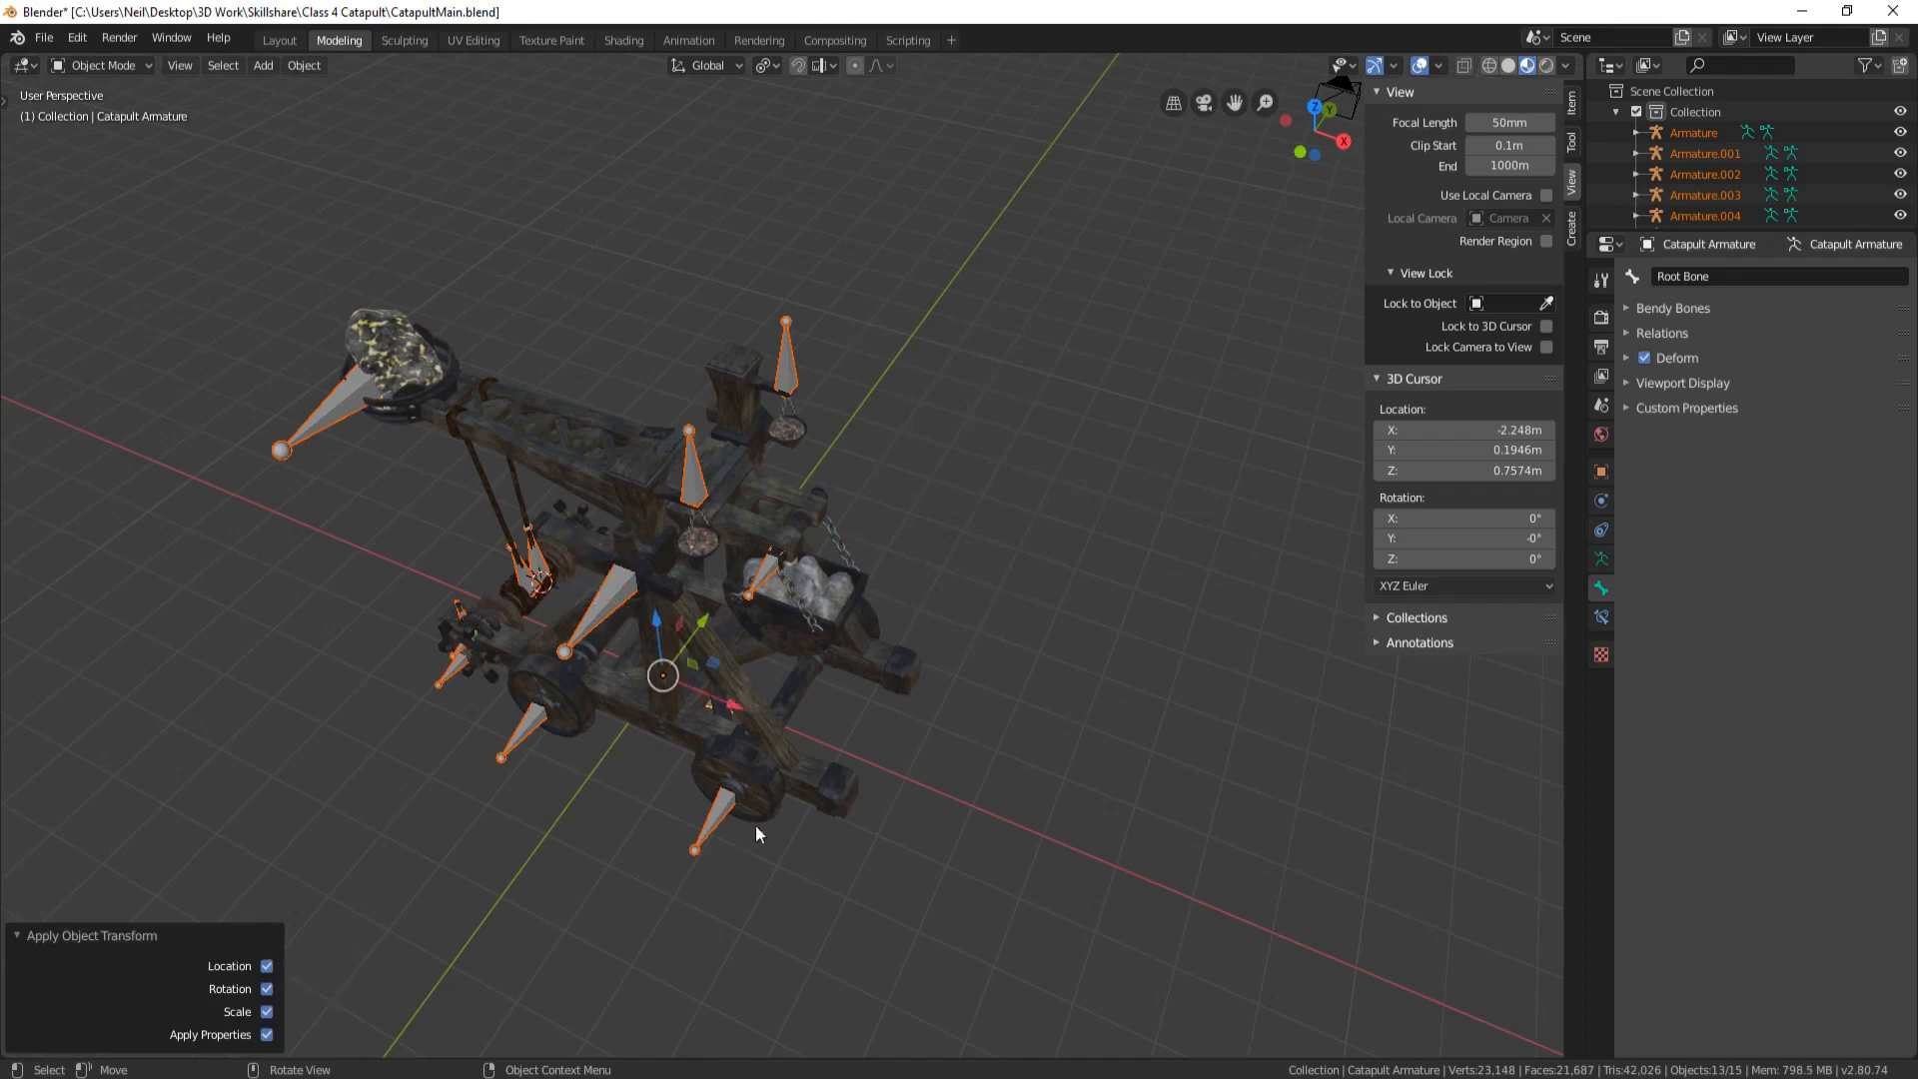
middle_click_drag(756, 825, 927, 580)
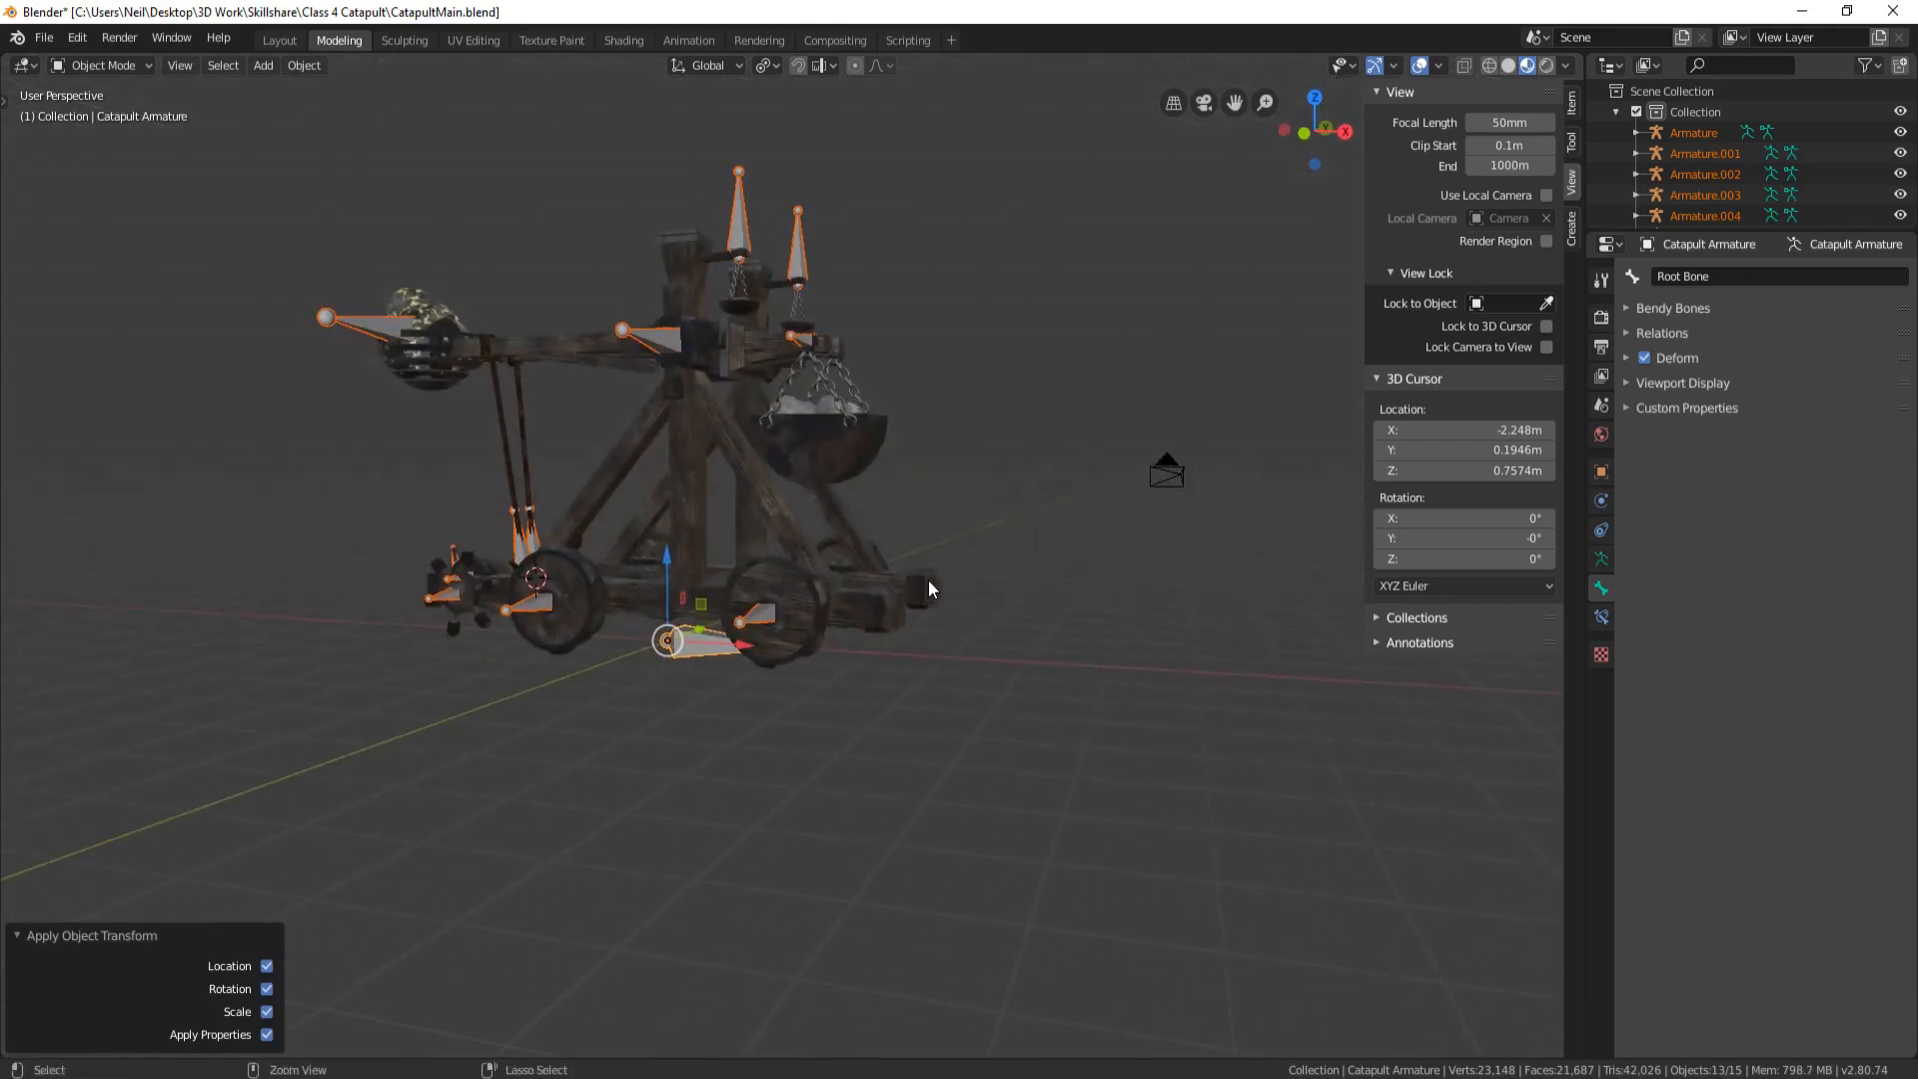
key("ctrl+j")
Examine the joined armature's bones around the catapult from several angles, including the root bone beneath it
middle_click_drag(1013, 411, 870, 473)
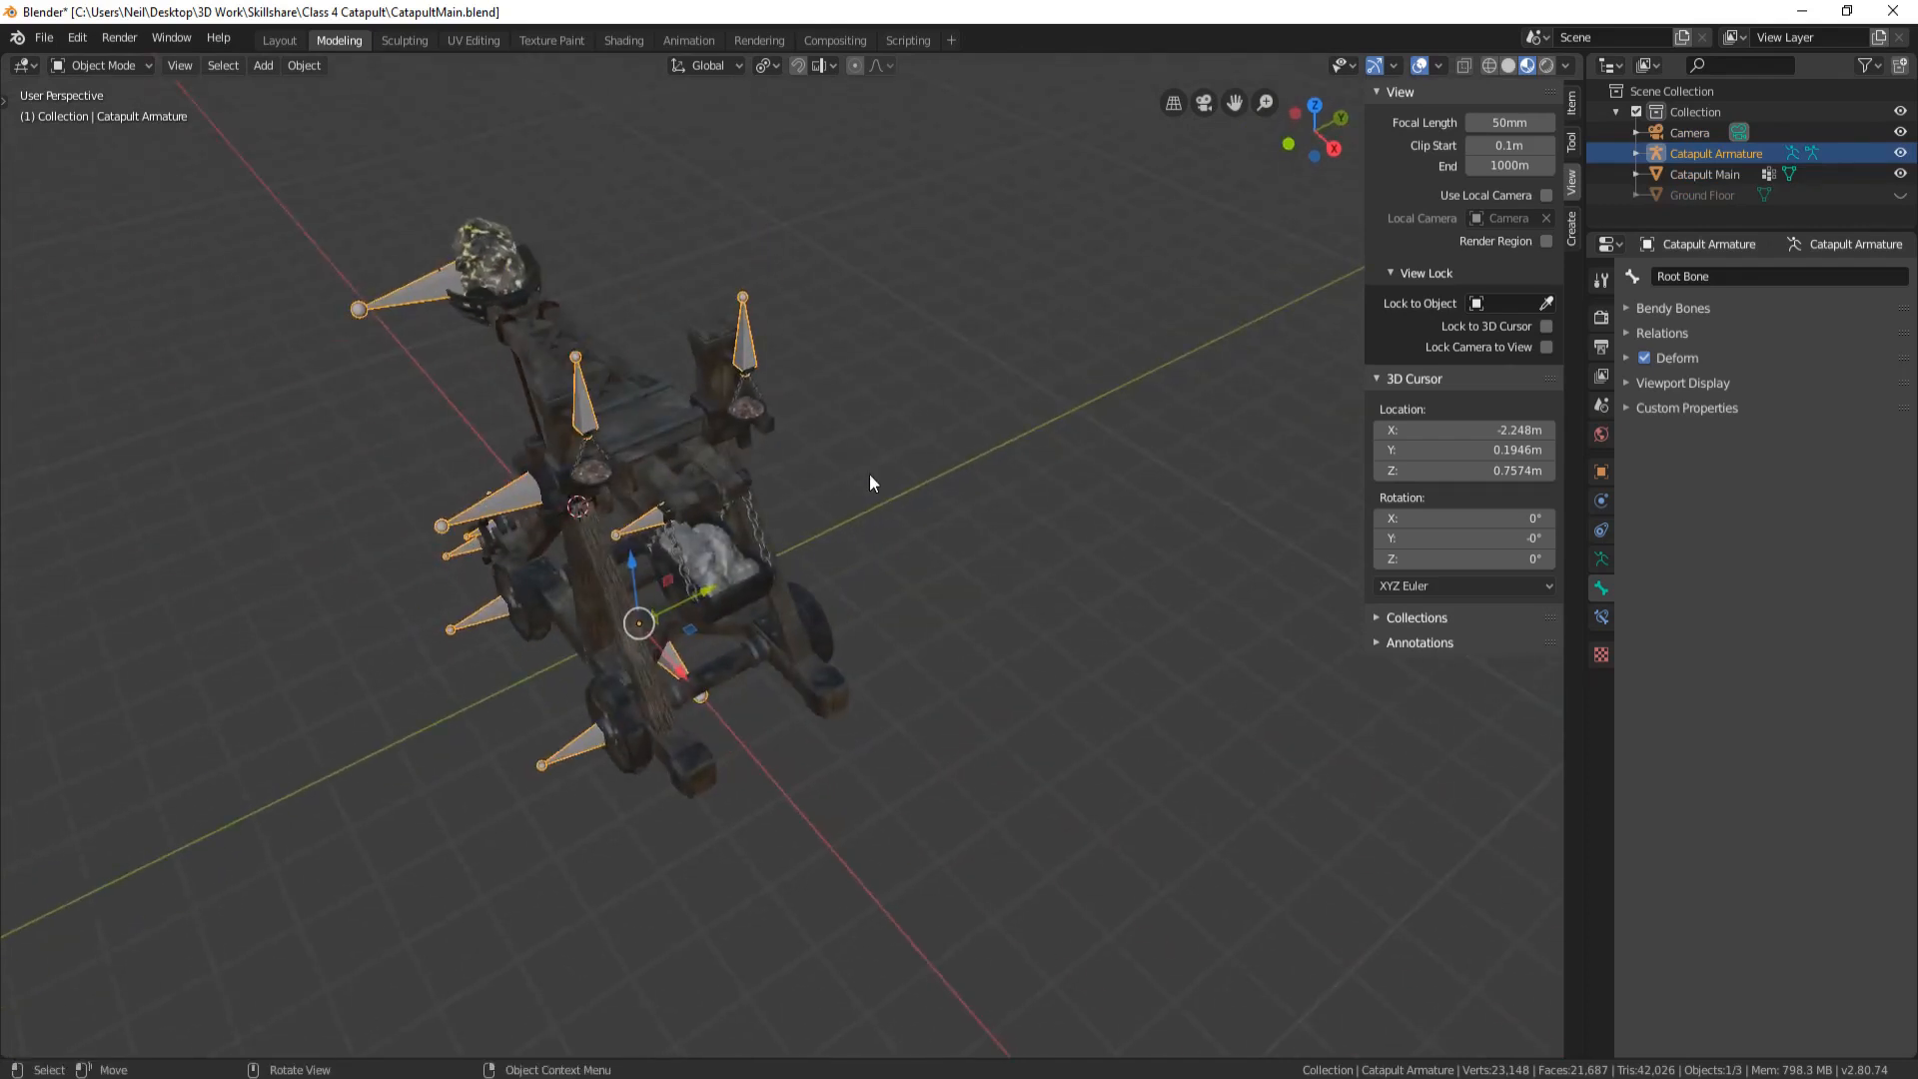
scroll(867, 474, "up", 2)
middle_click_drag(601, 456, 594, 523)
scroll(594, 523, "up", 2)
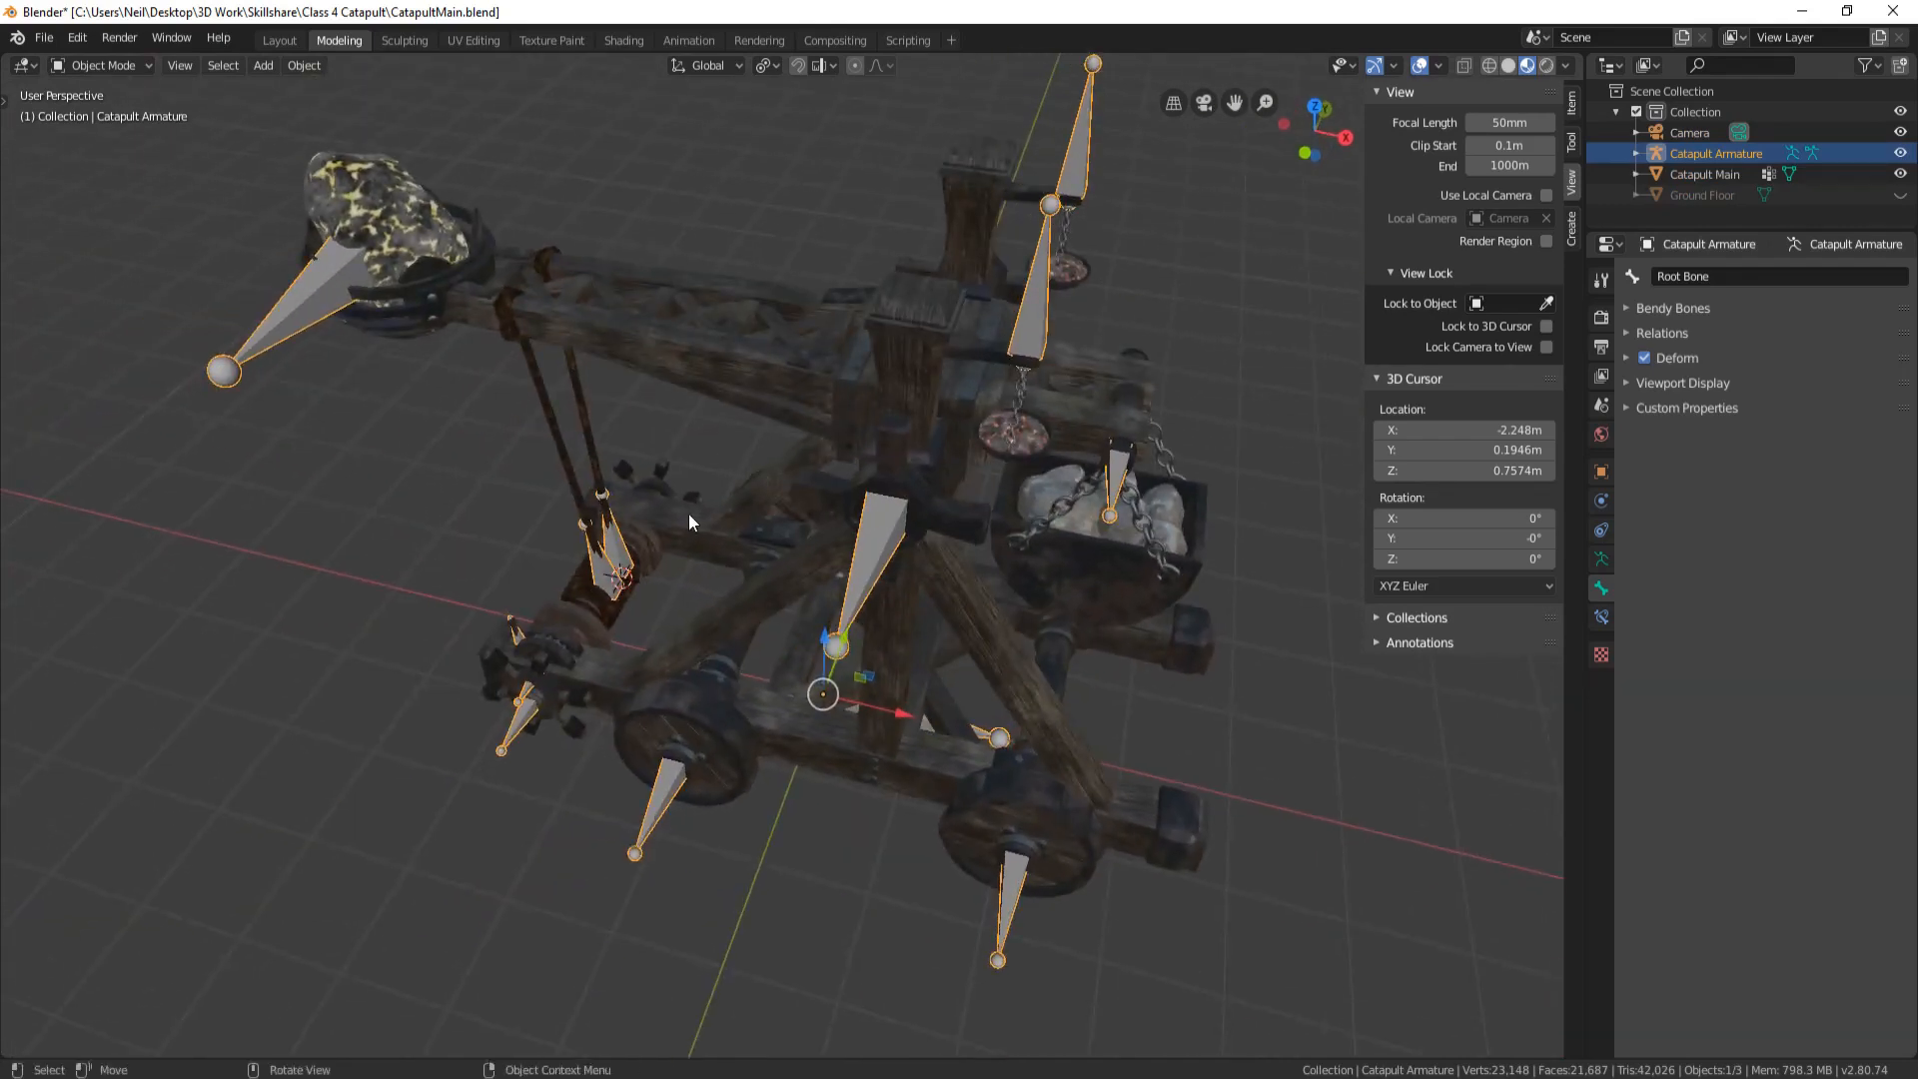
middle_click_drag(979, 441, 682, 483)
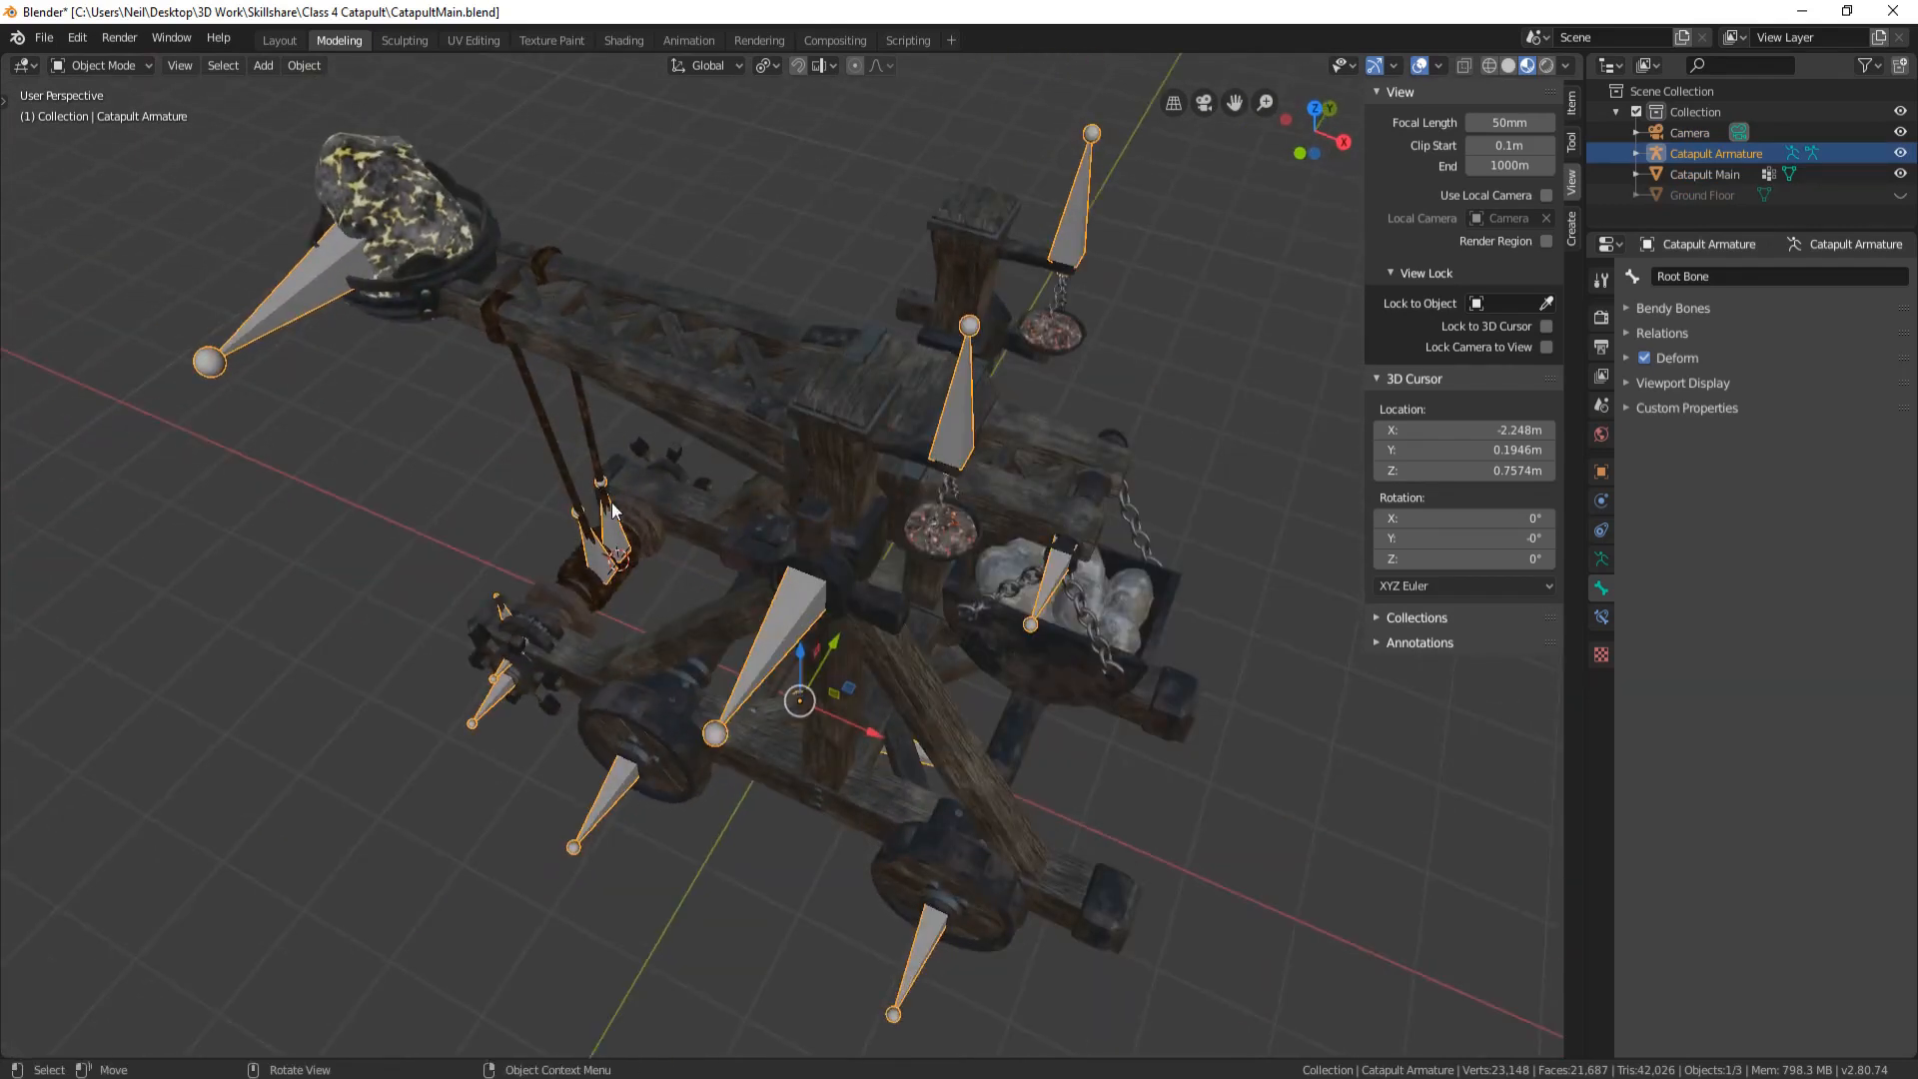
middle_click_drag(1046, 351, 943, 356)
scroll(849, 349, "down", 3)
middle_click_drag(674, 420, 834, 376)
middle_click_drag(863, 690, 1002, 614)
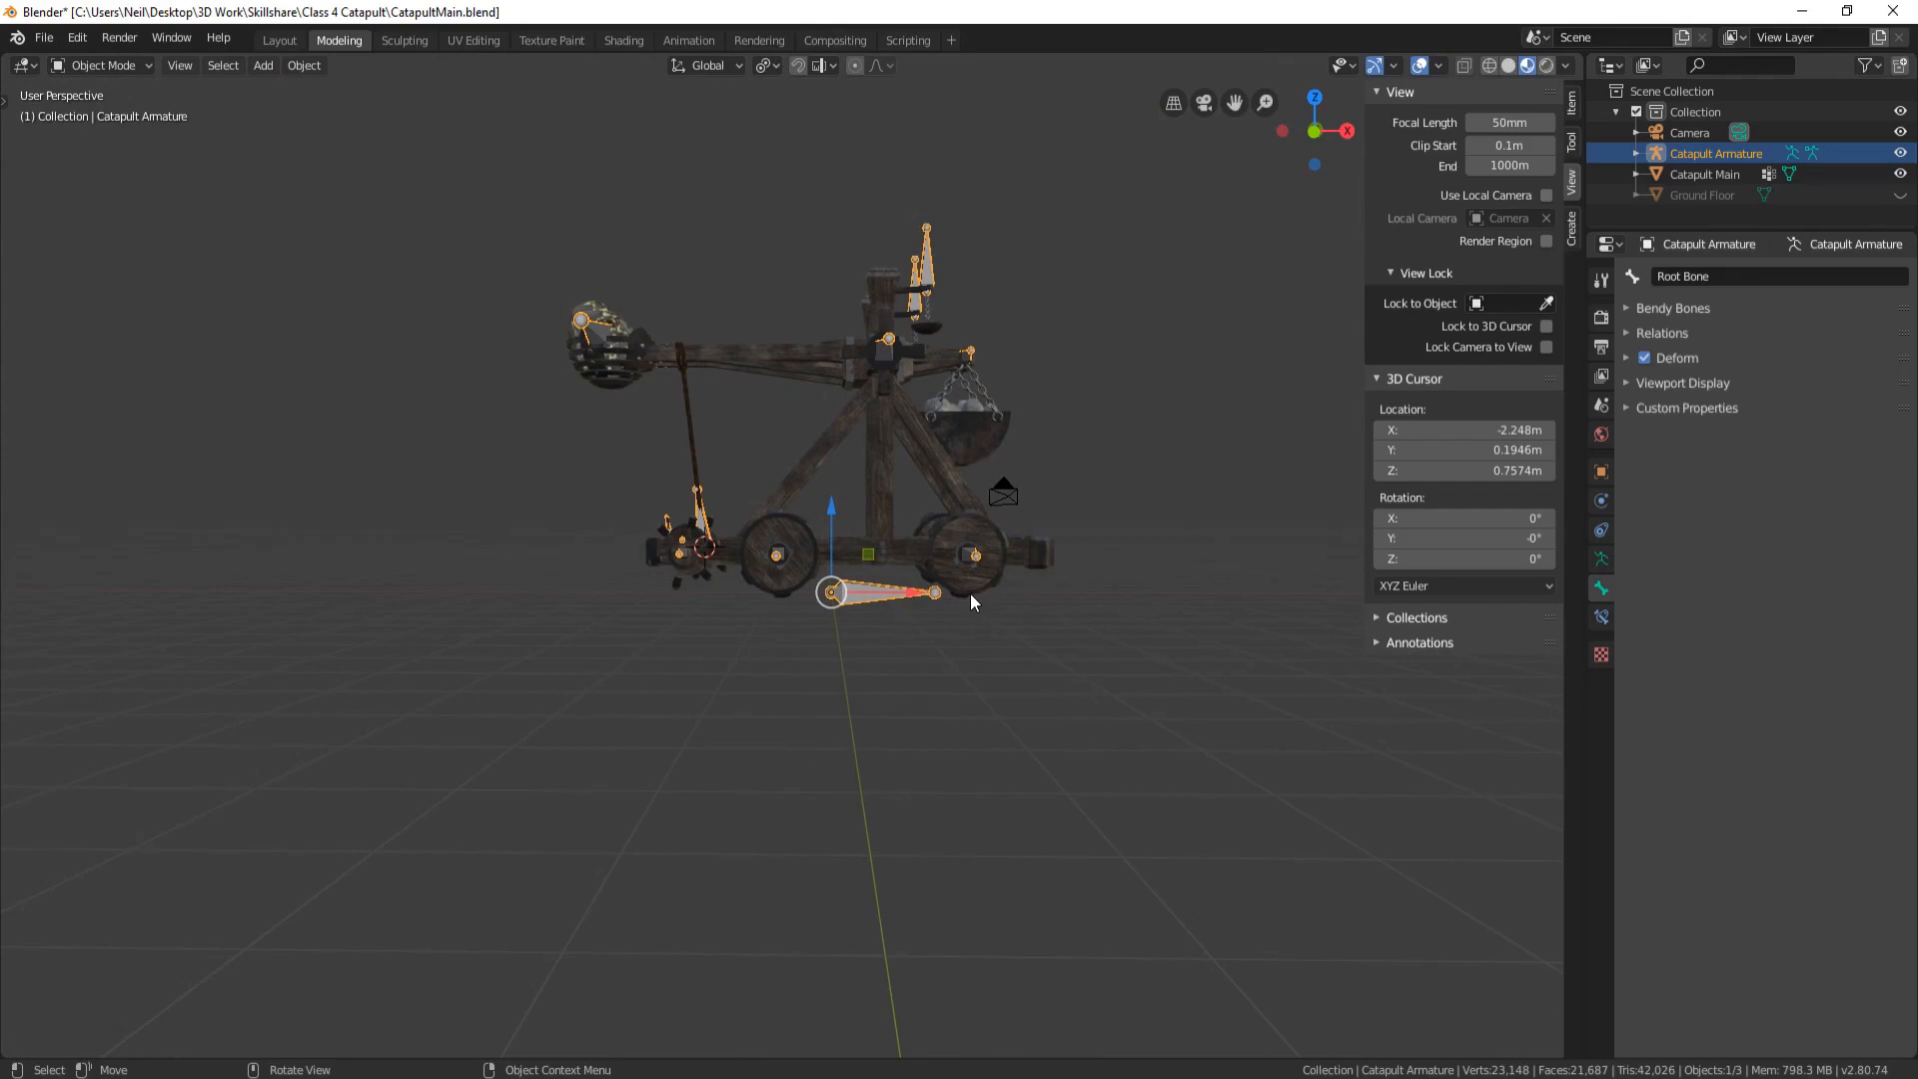
middle_click_drag(1017, 572, 798, 519)
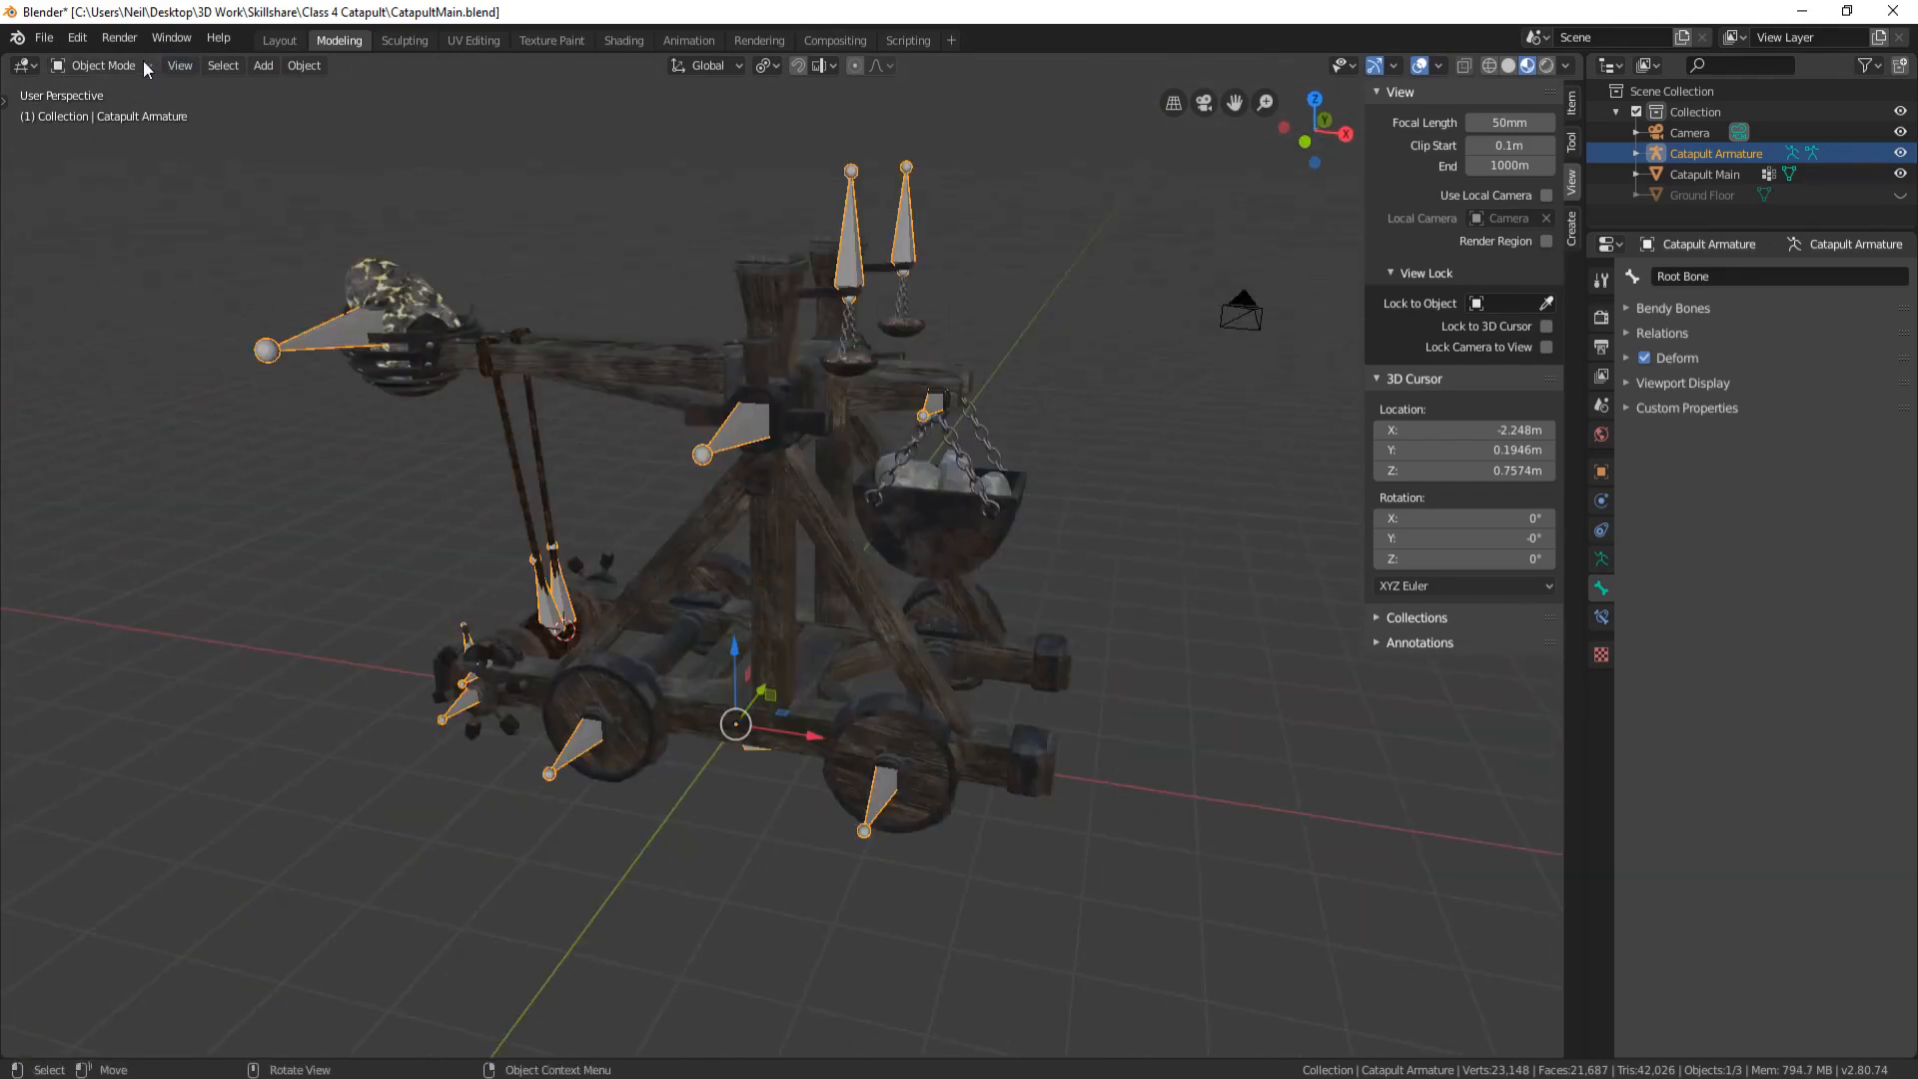
In Edit Mode, select the two light bones together with the arm pivot, counterweight and boulder bones
left_click(138, 66)
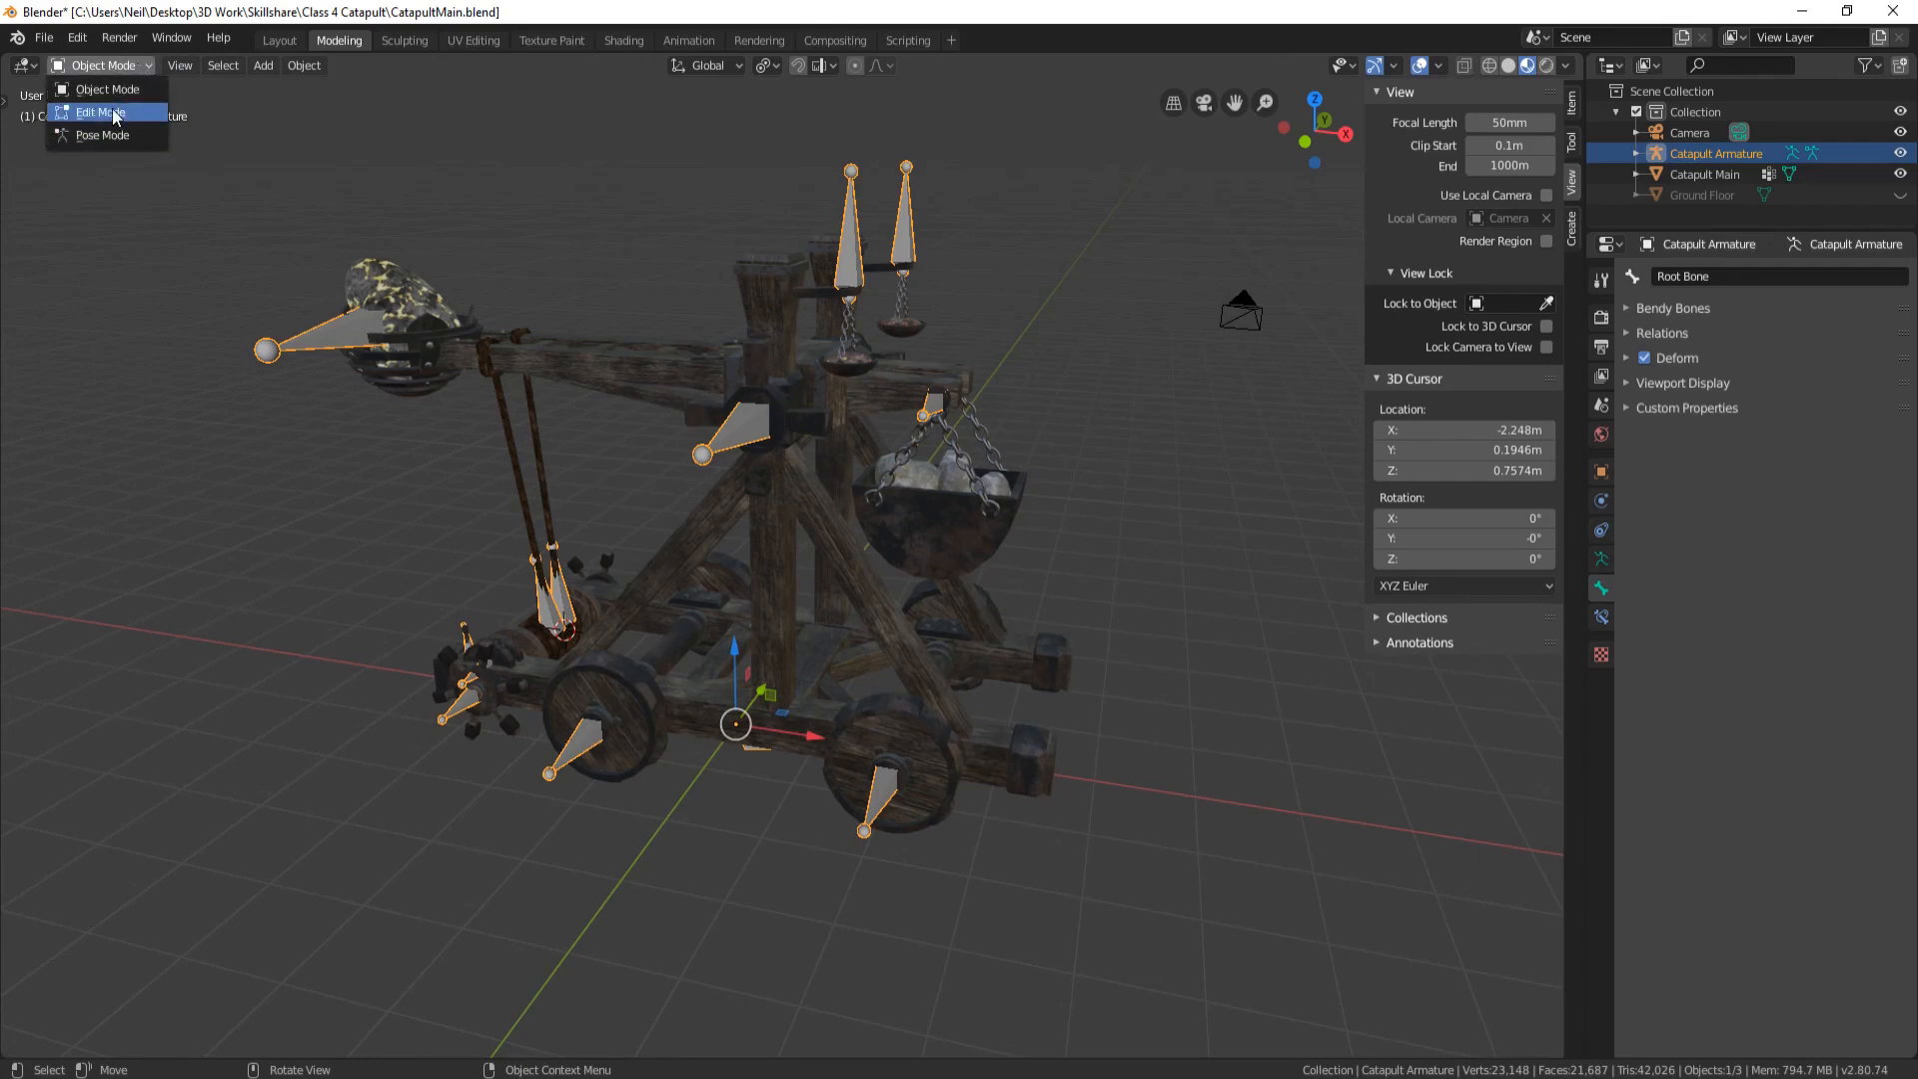
left_click(110, 120)
left_click(844, 249)
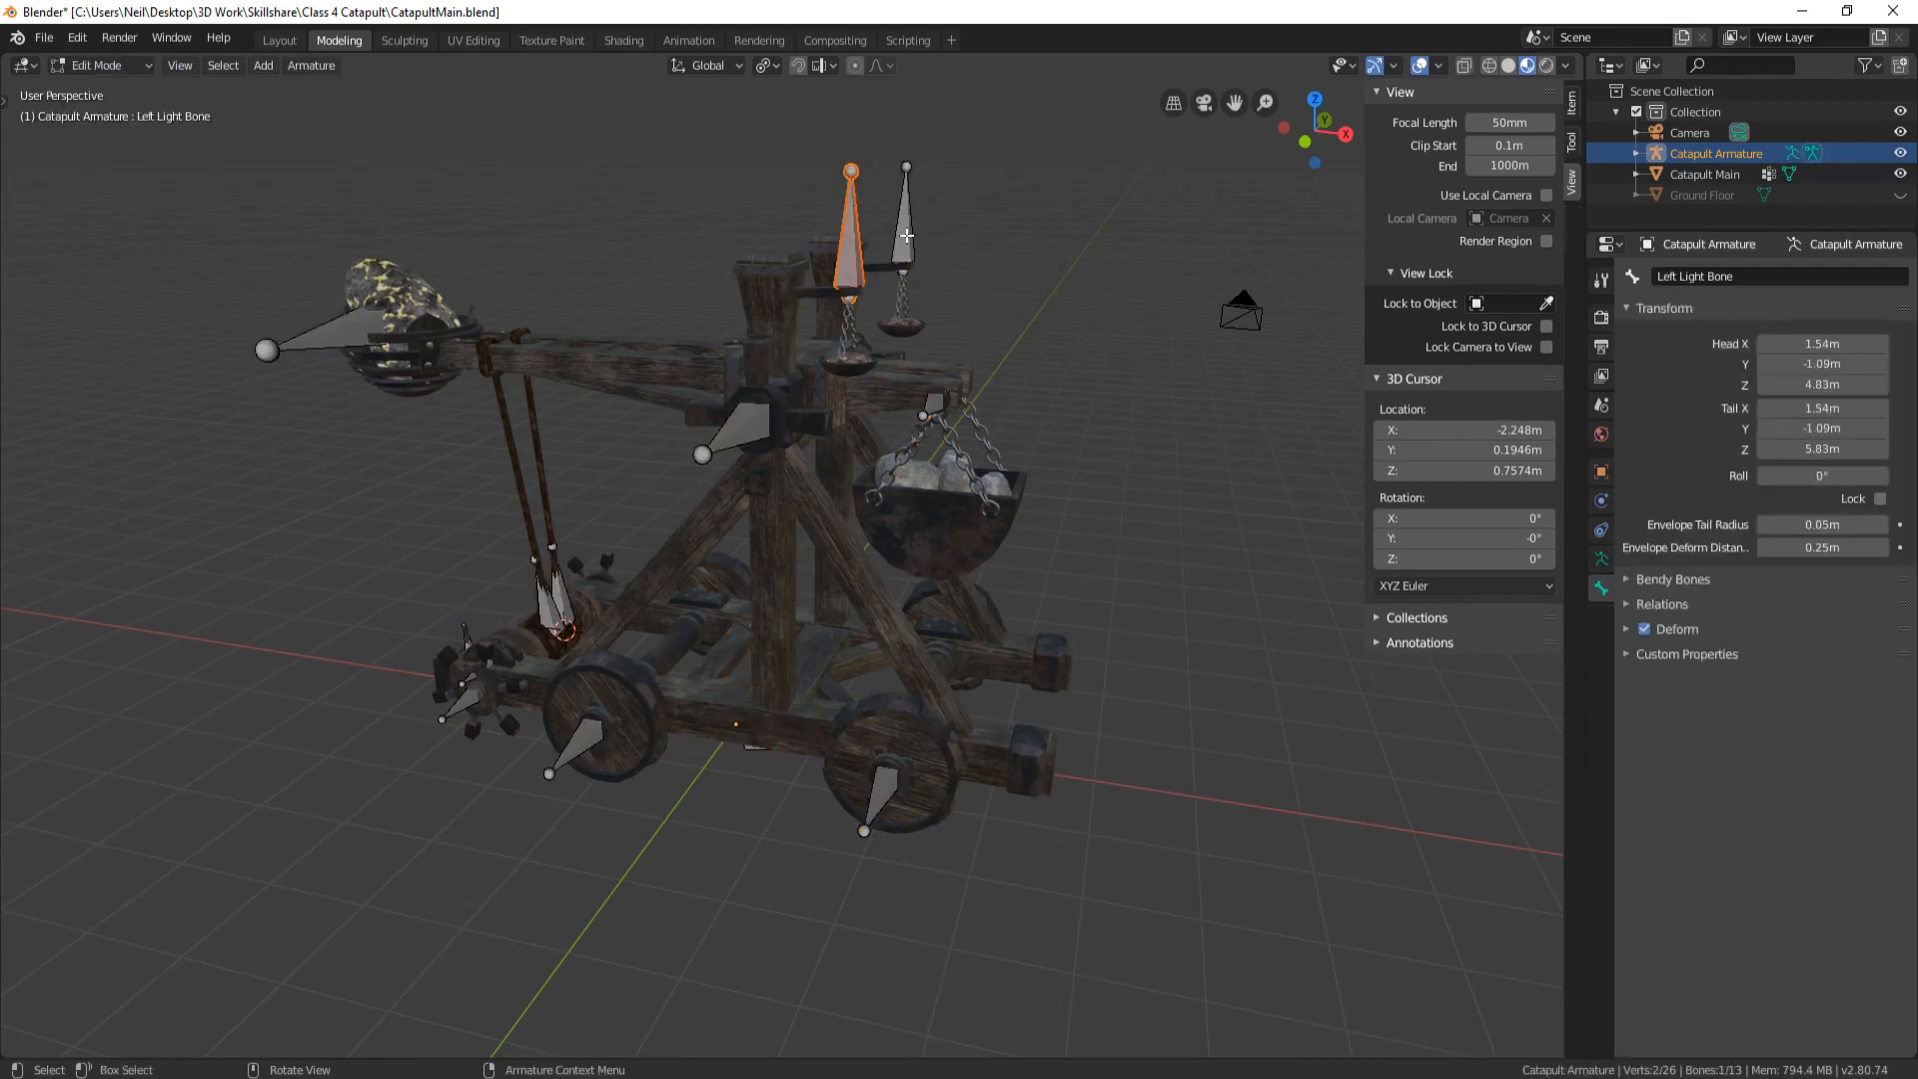
left_click(905, 236, "shift")
left_click(750, 425, "shift")
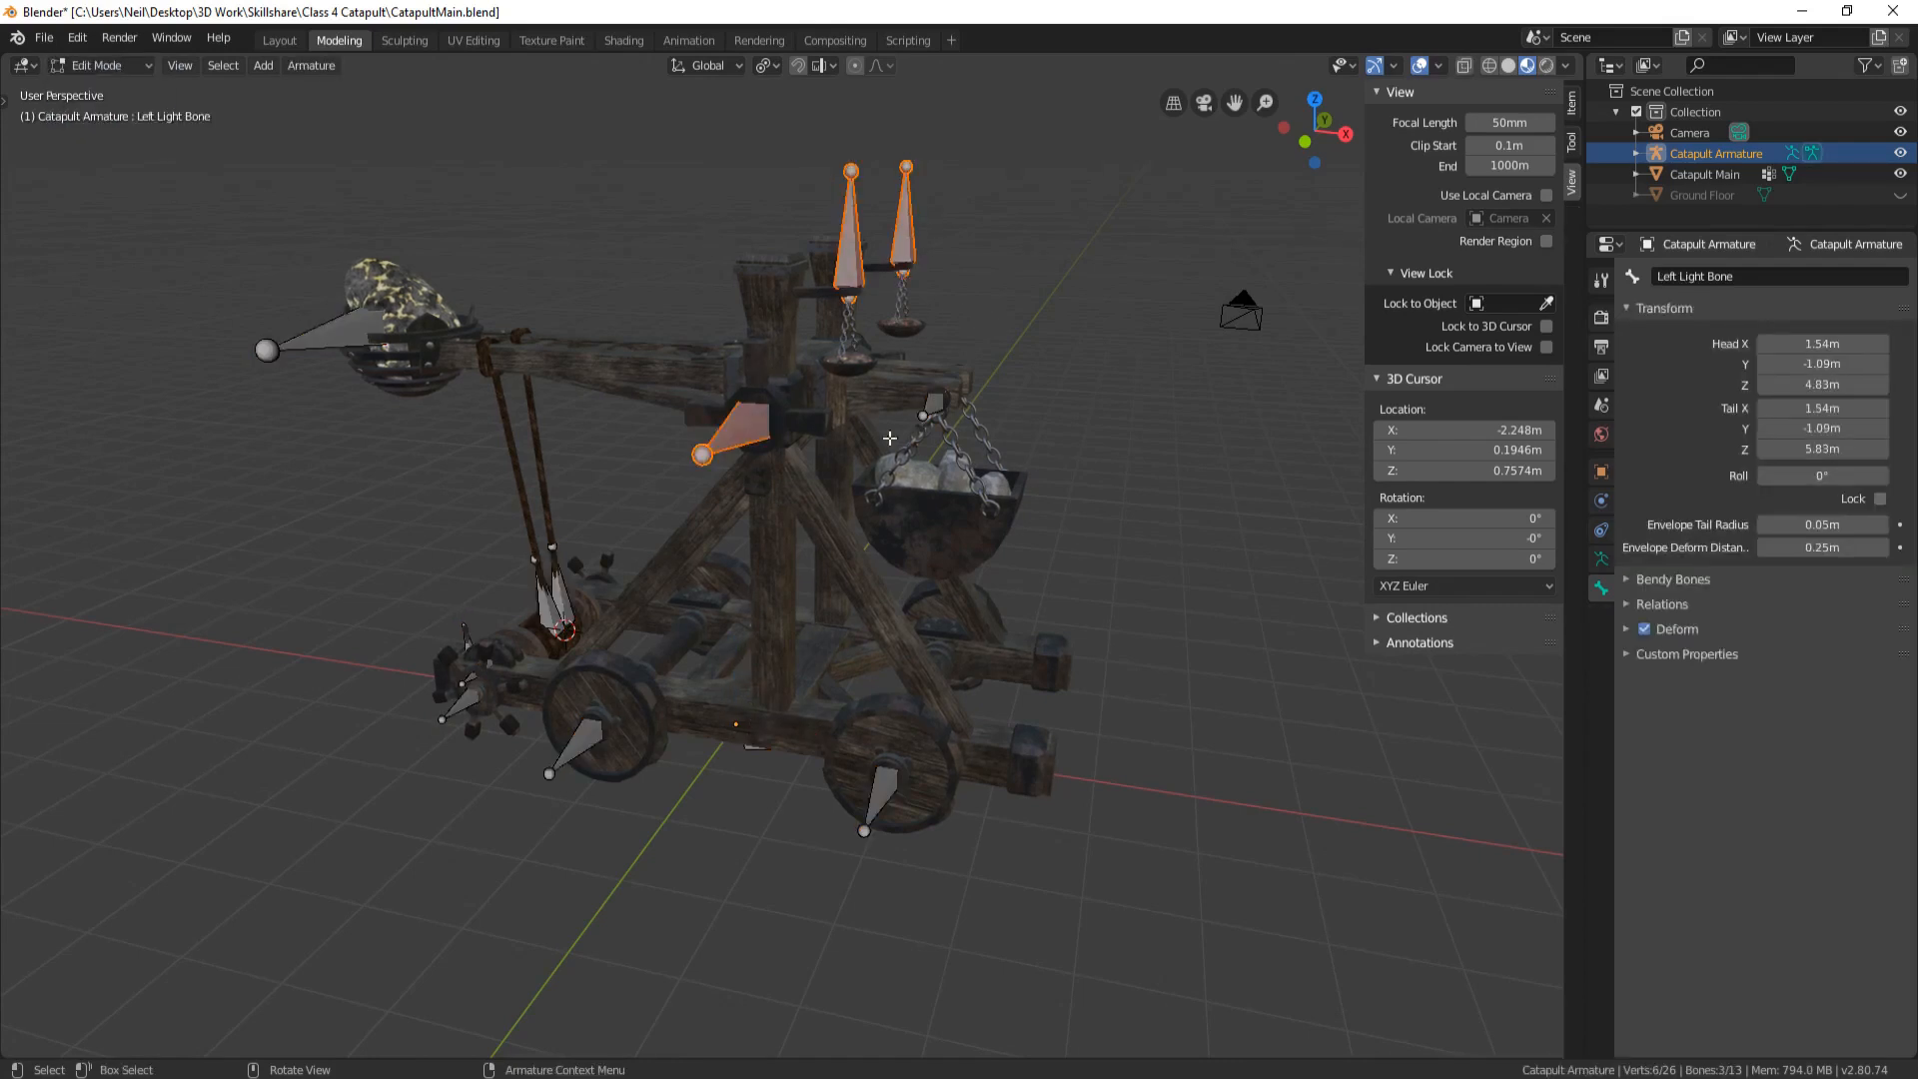
left_click(931, 405, "shift")
left_click(350, 332, "shift")
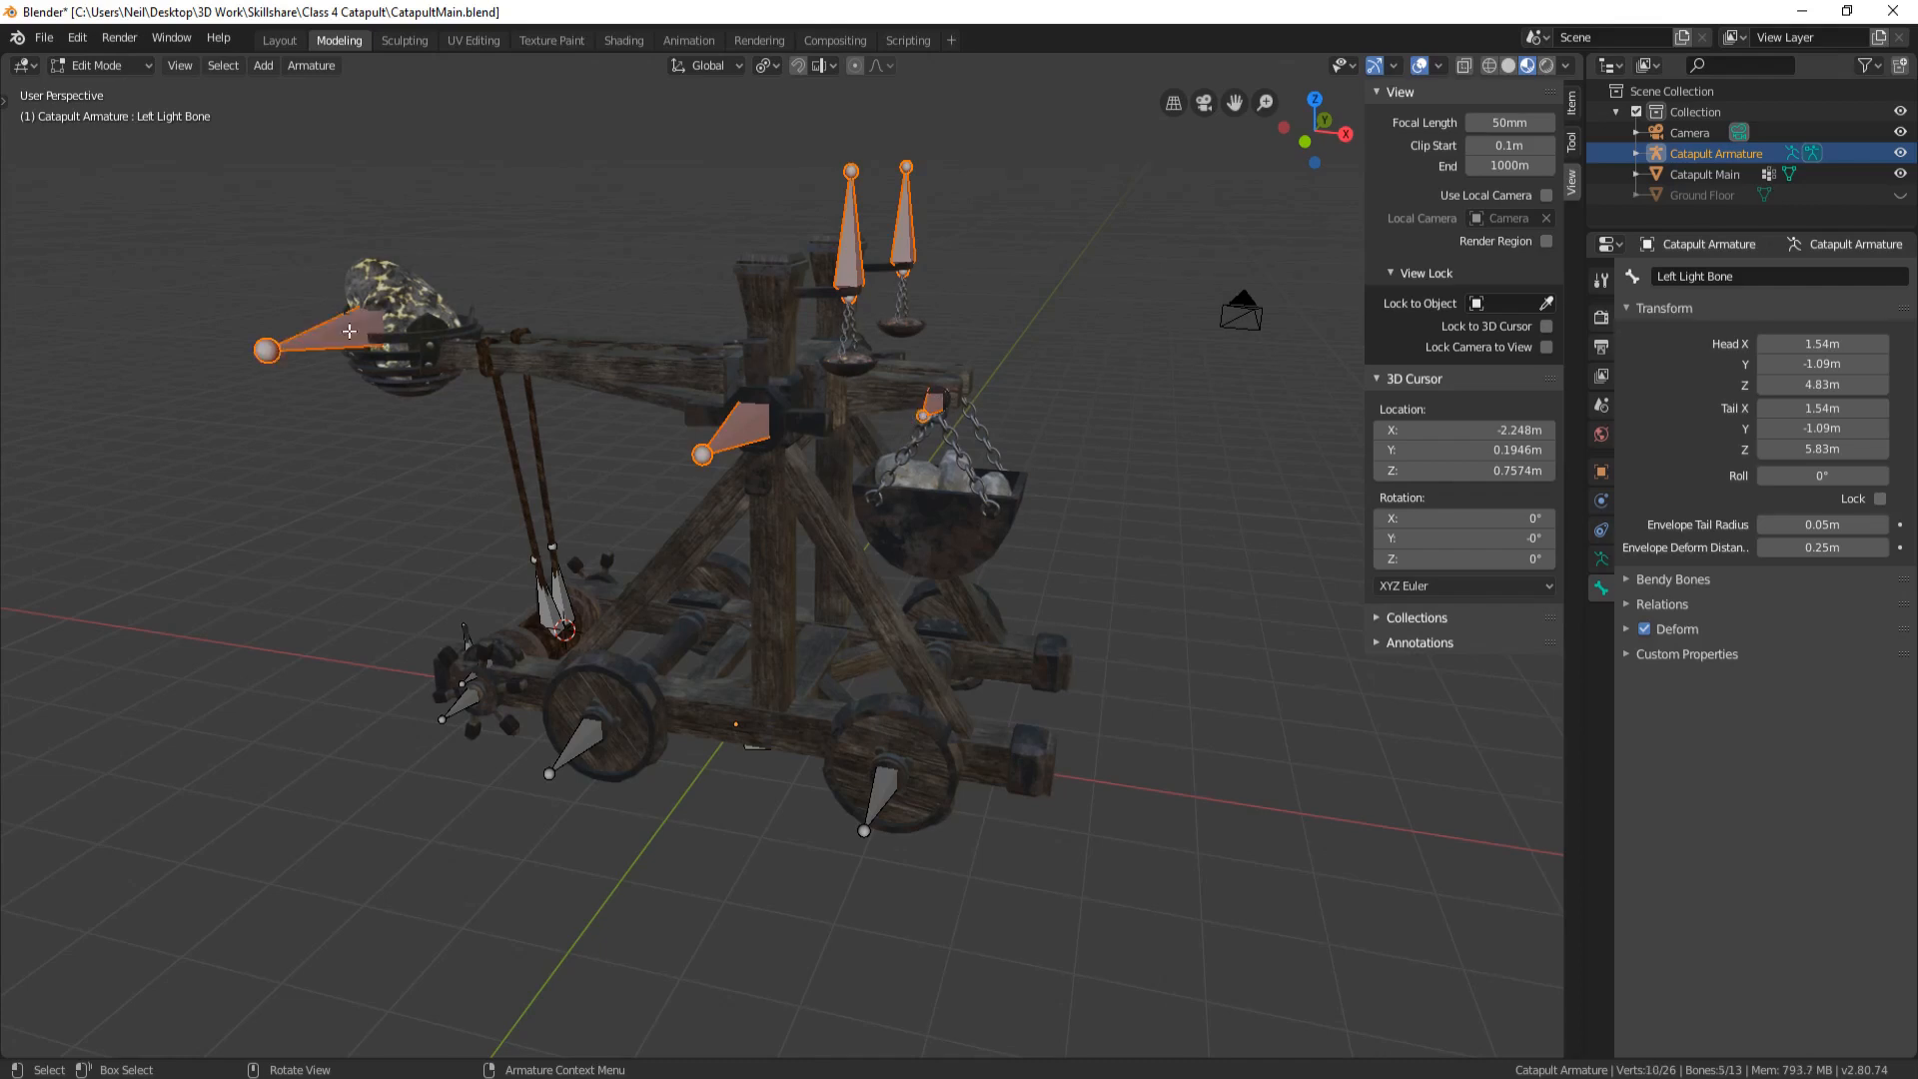
Add both rope bones, the rope turner, the cog and both wheel bones to the bone selection
left_click(562, 596, "shift")
left_click(565, 596, "shift")
left_click(460, 702, "shift")
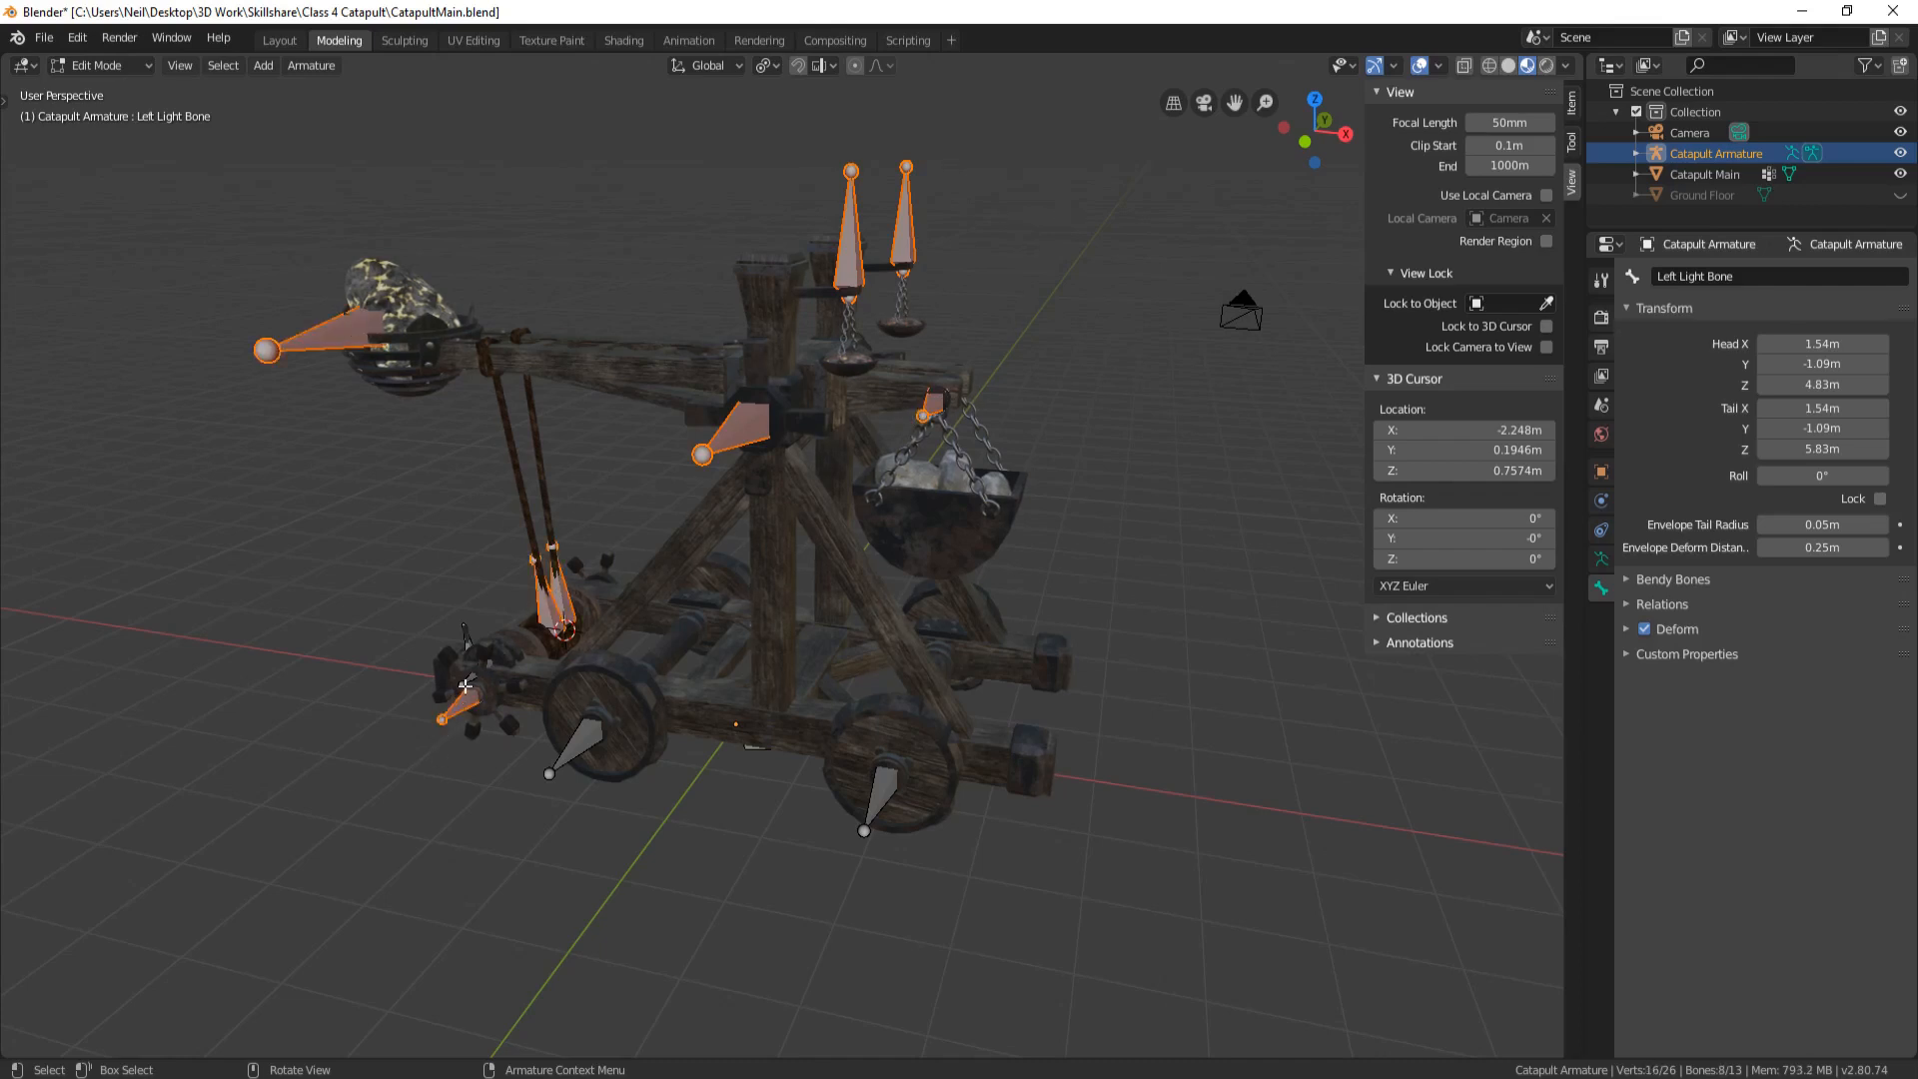
left_click(467, 678, "shift")
left_click(566, 749, "shift")
left_click(875, 791, "shift")
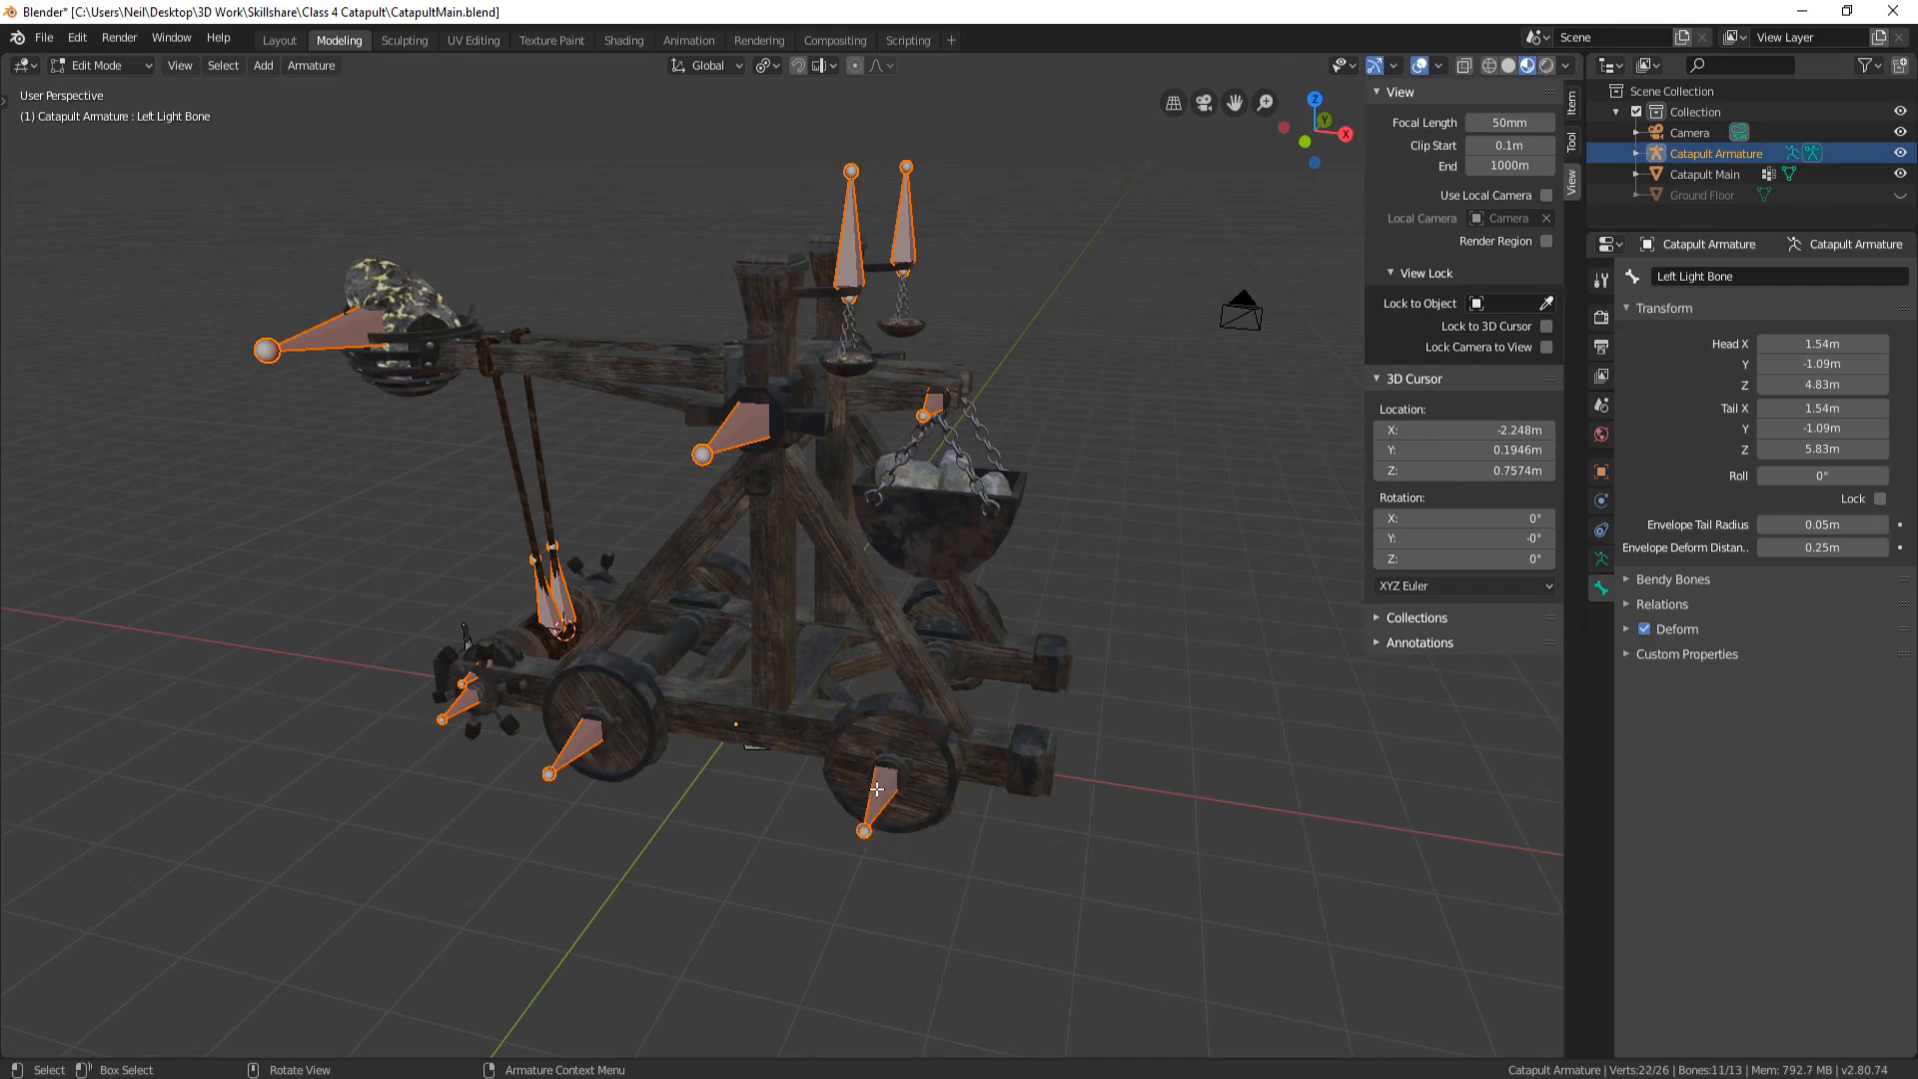
Add the Root Bone last and make it the parent of the selected bones using Keep Offset
middle_click_drag(1085, 663, 960, 627)
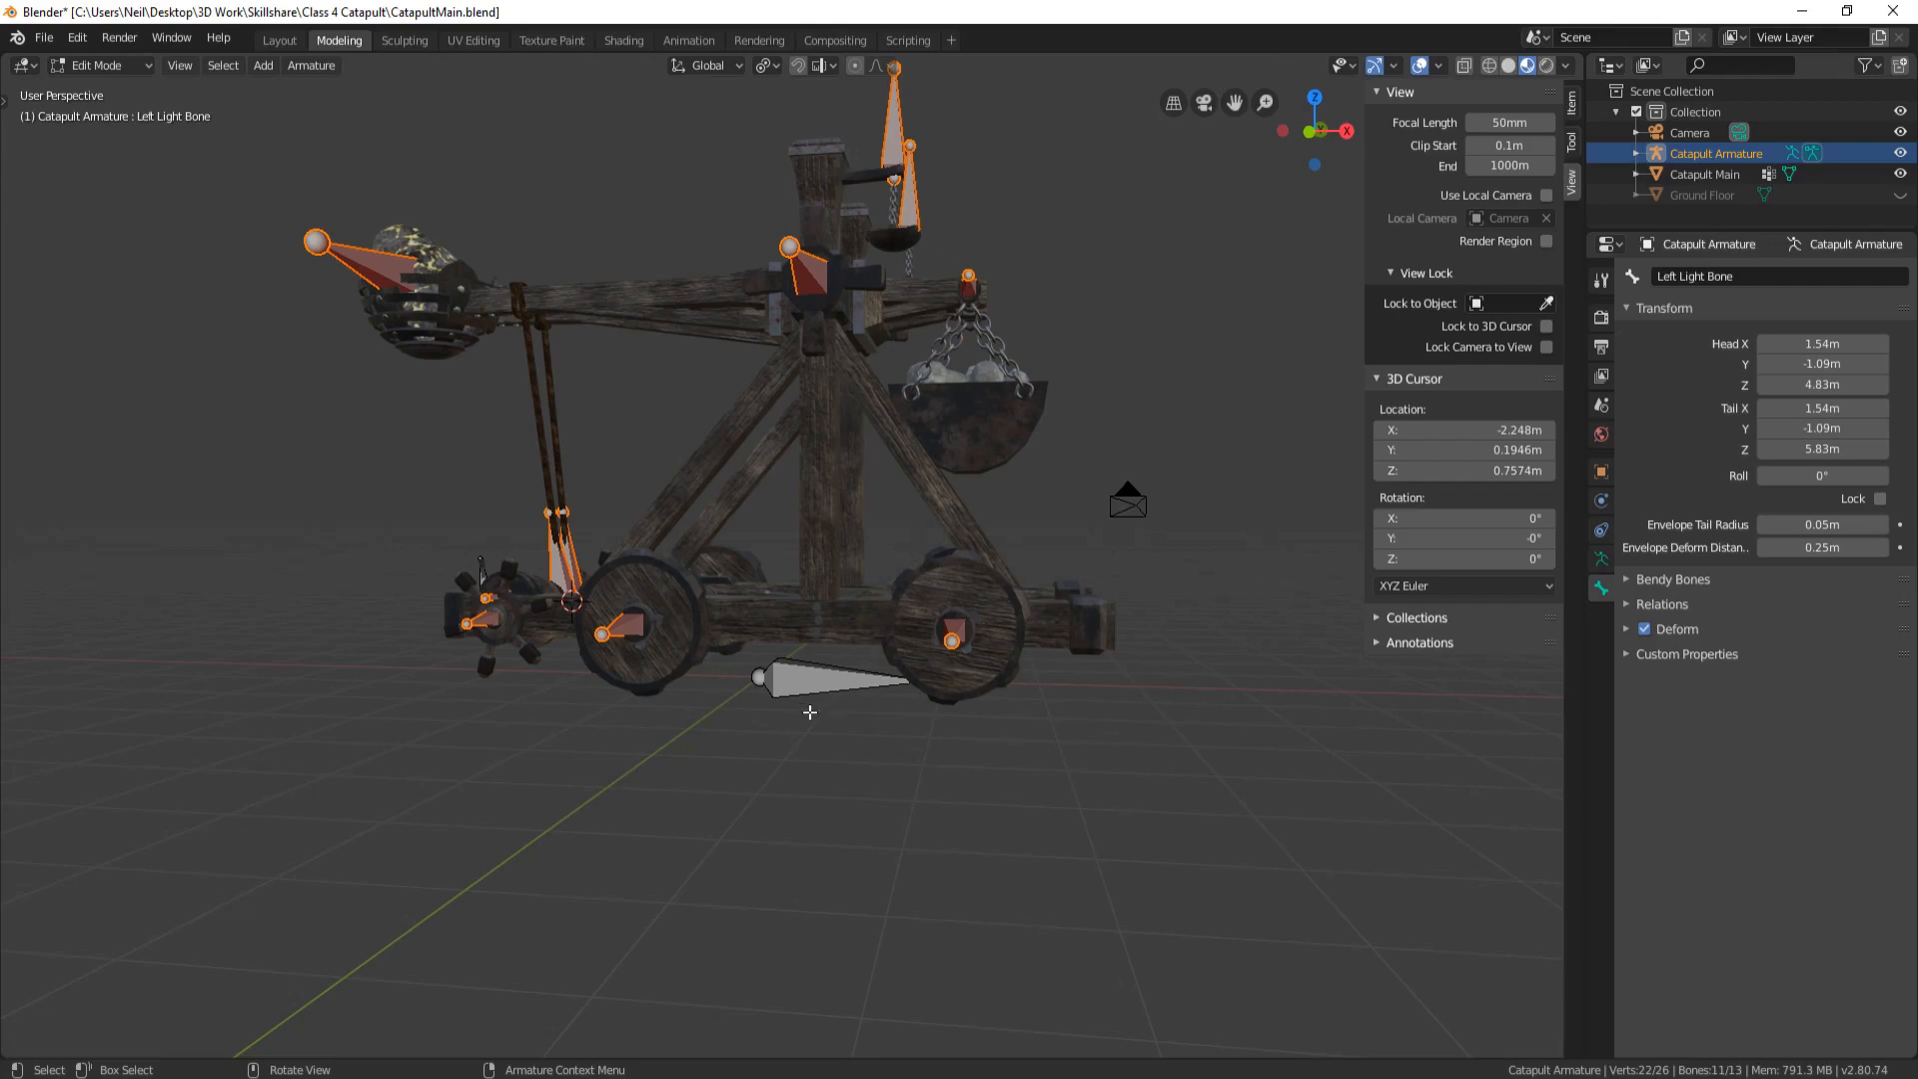
left_click(801, 684)
left_click(802, 683, "shift")
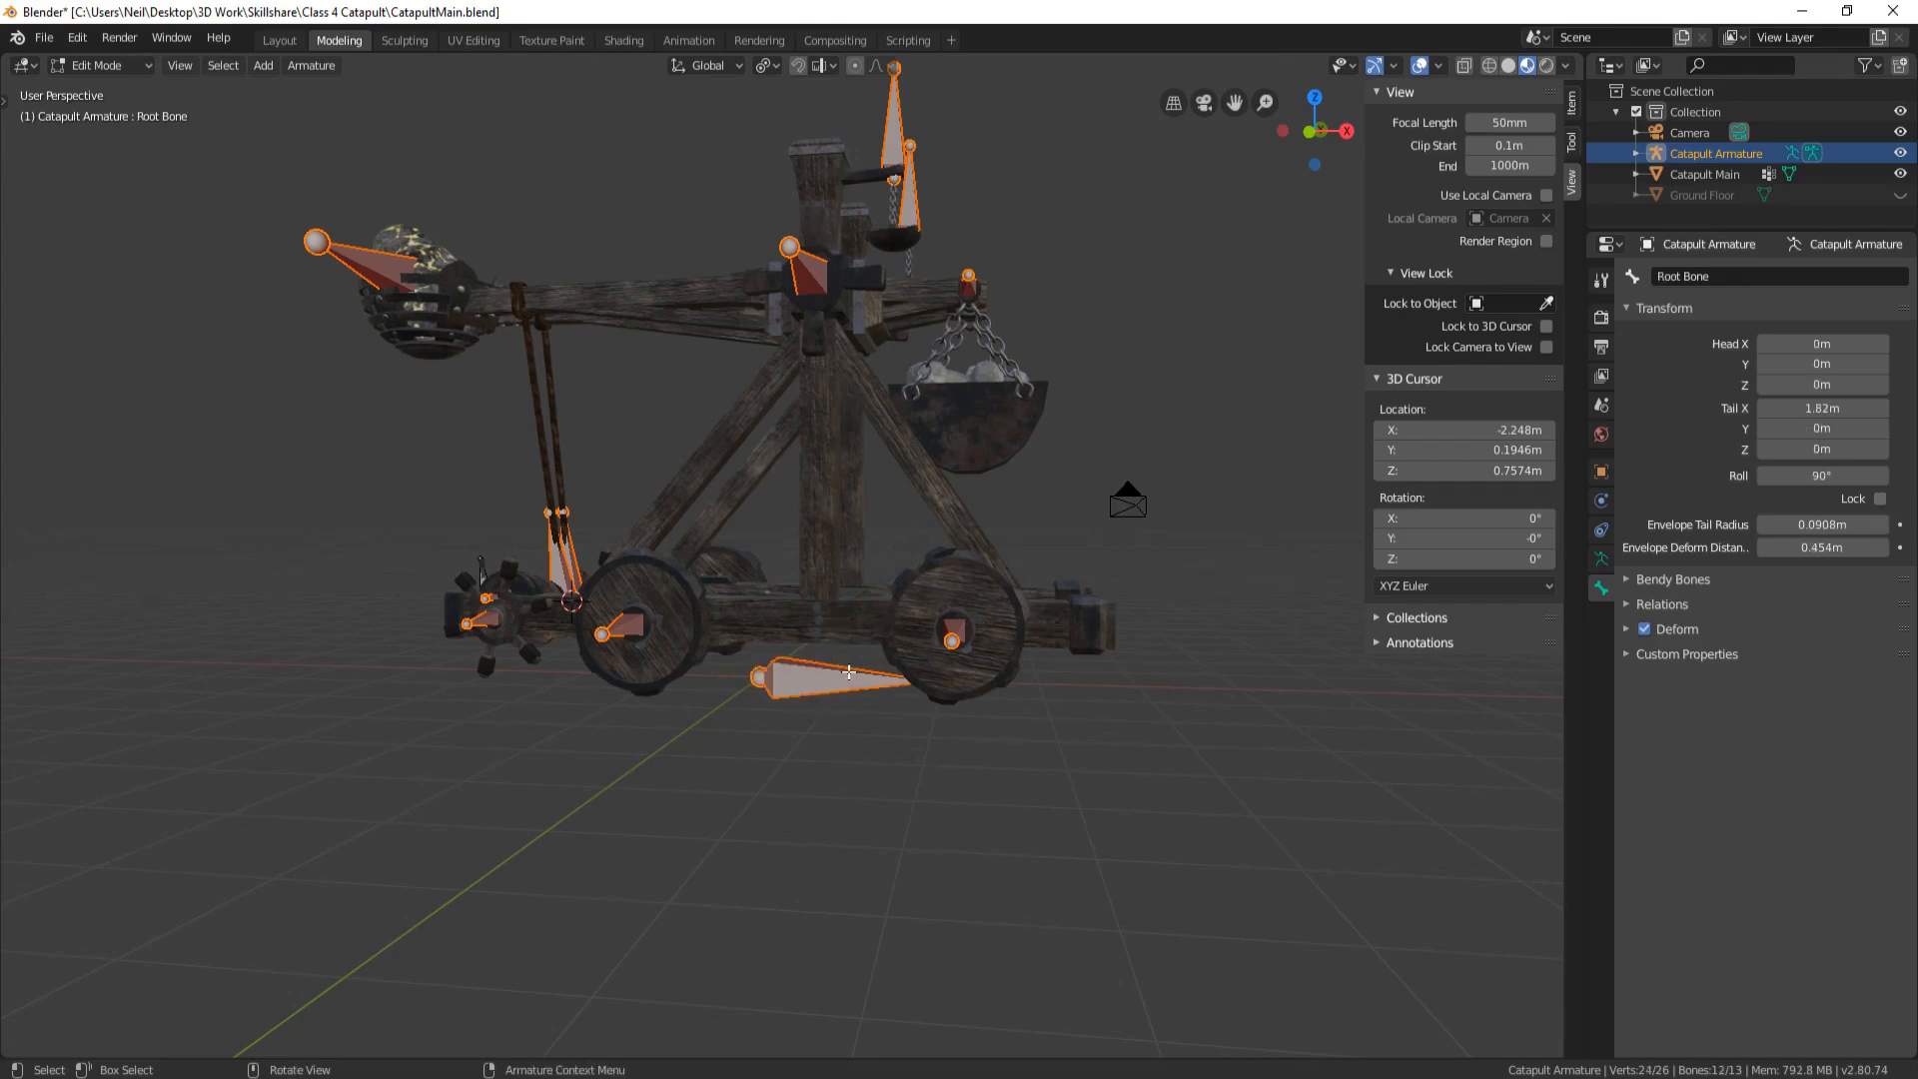
key("ctrl+p")
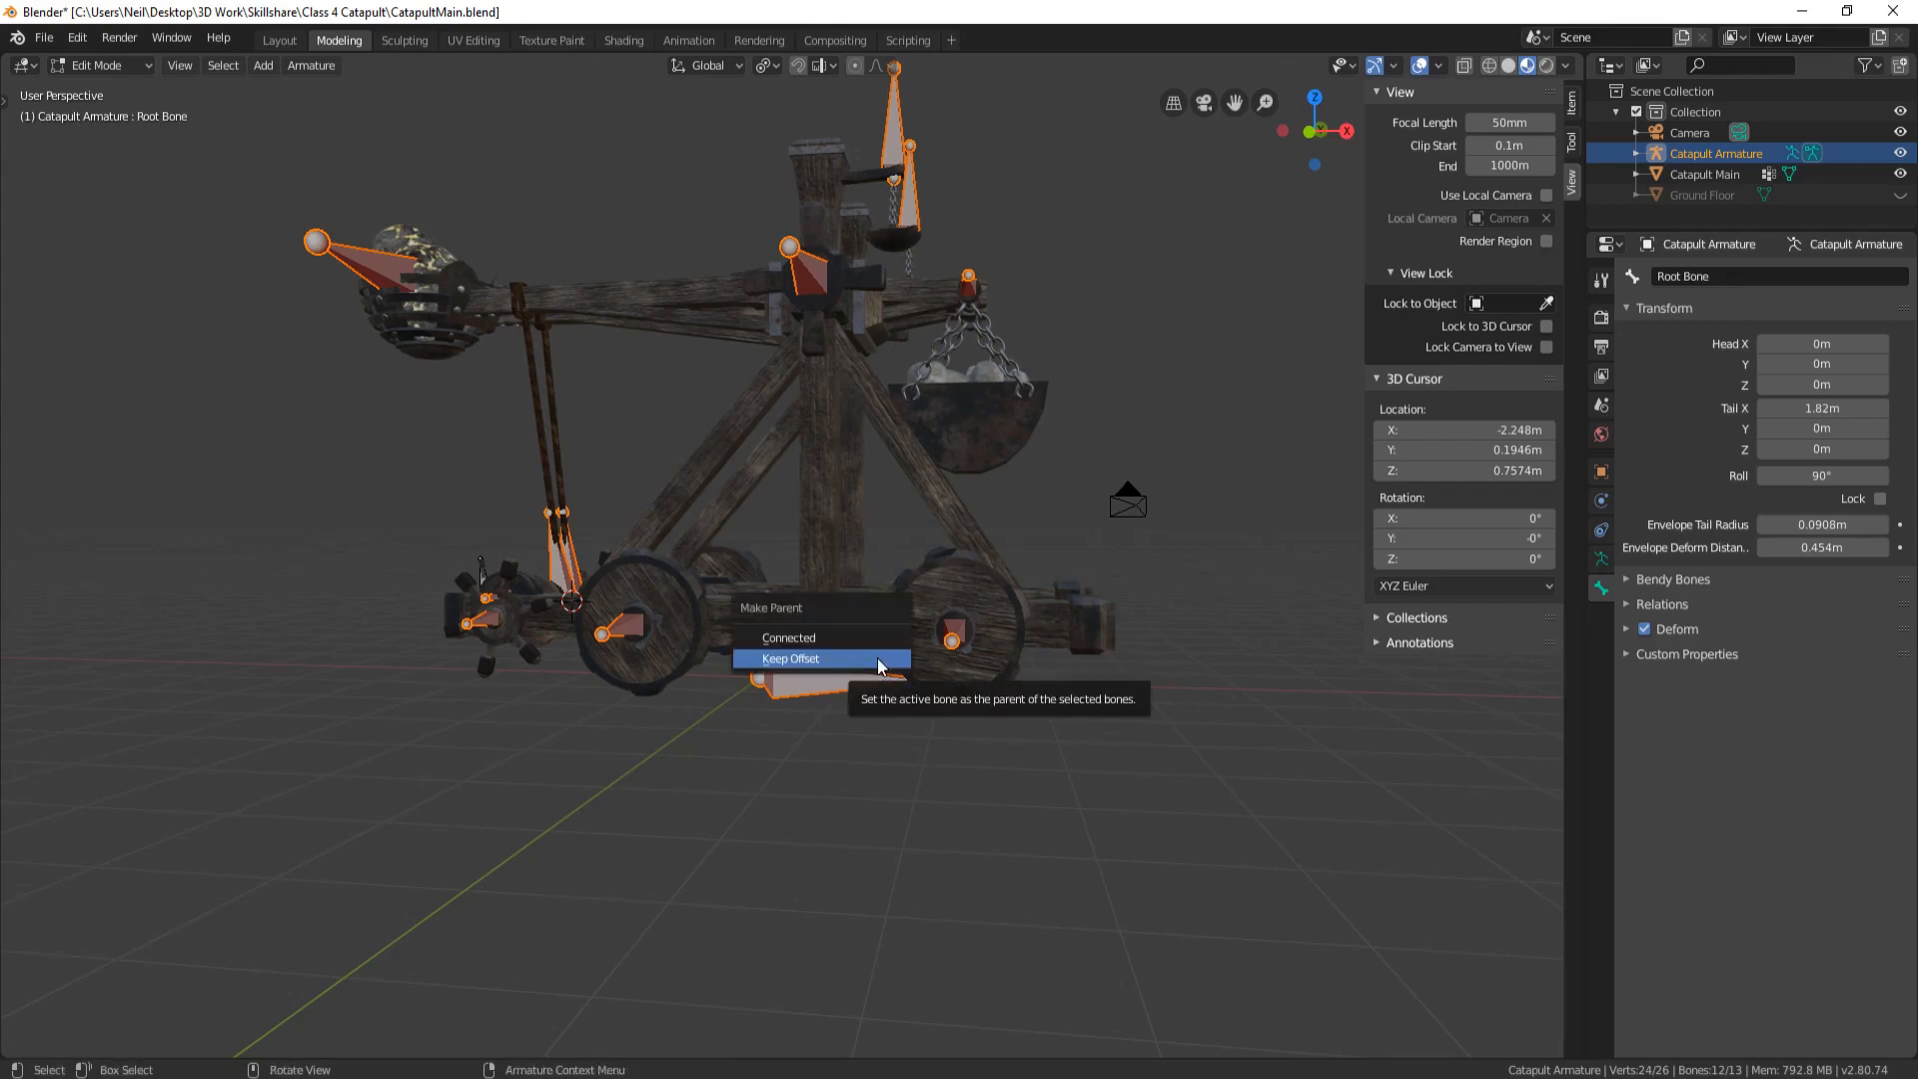
left_click(795, 660)
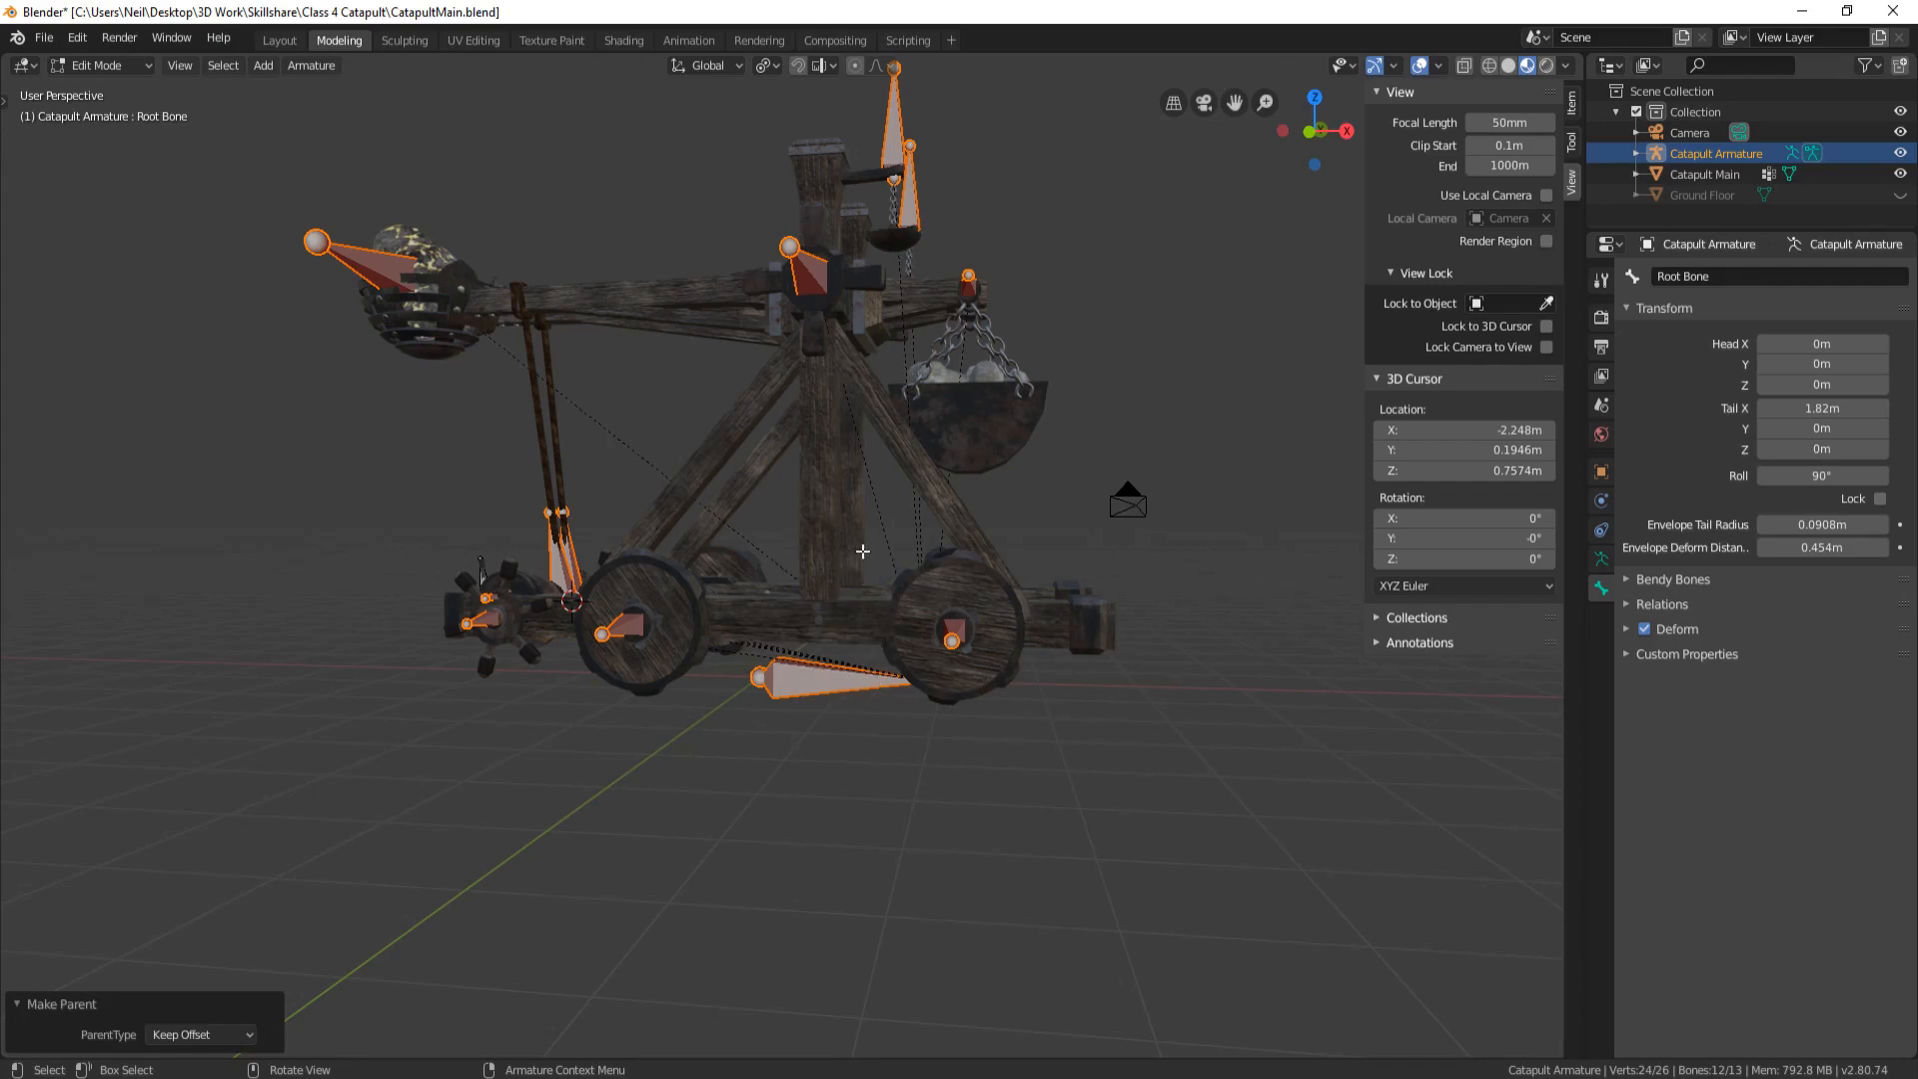
Try moving the Root Bone in Pose Mode to test the parenting, cancel the move, and return to Object Mode
middle_click_drag(904, 518, 932, 283)
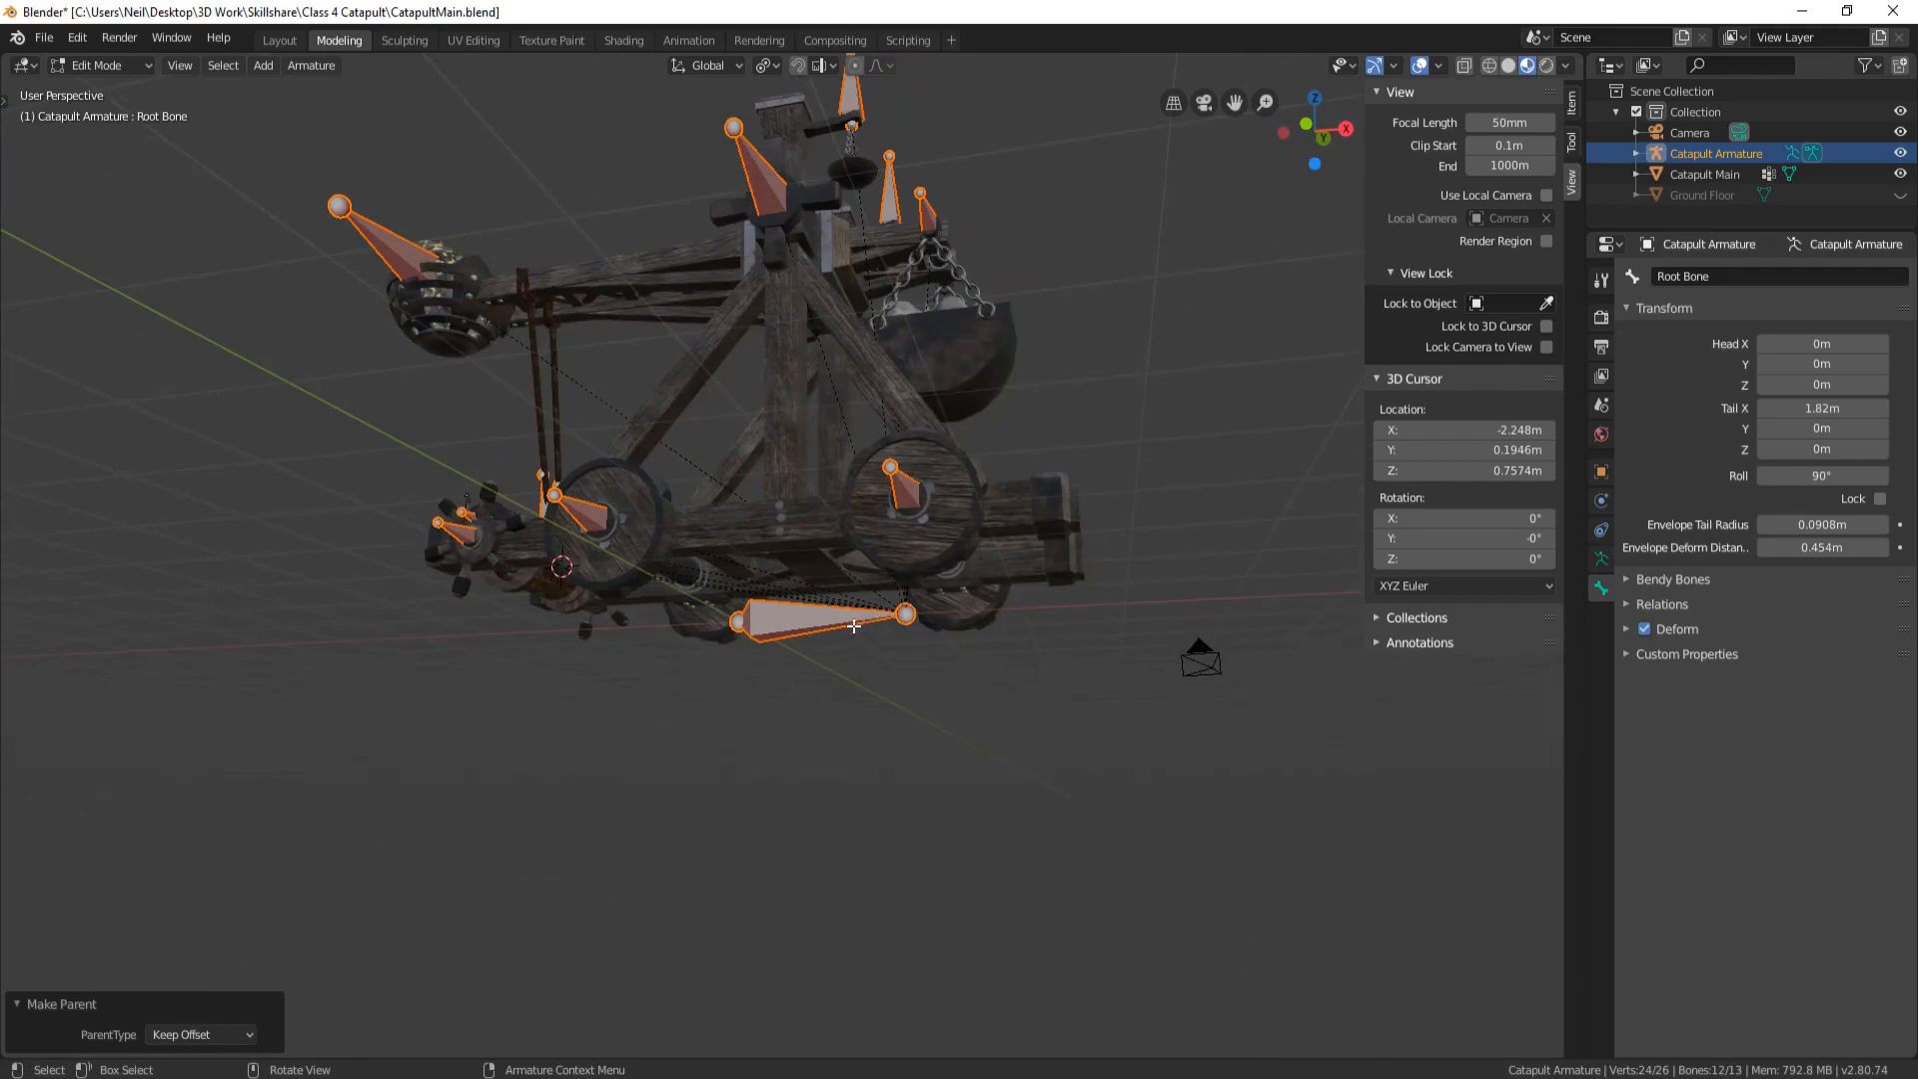
middle_click_drag(854, 626, 929, 621)
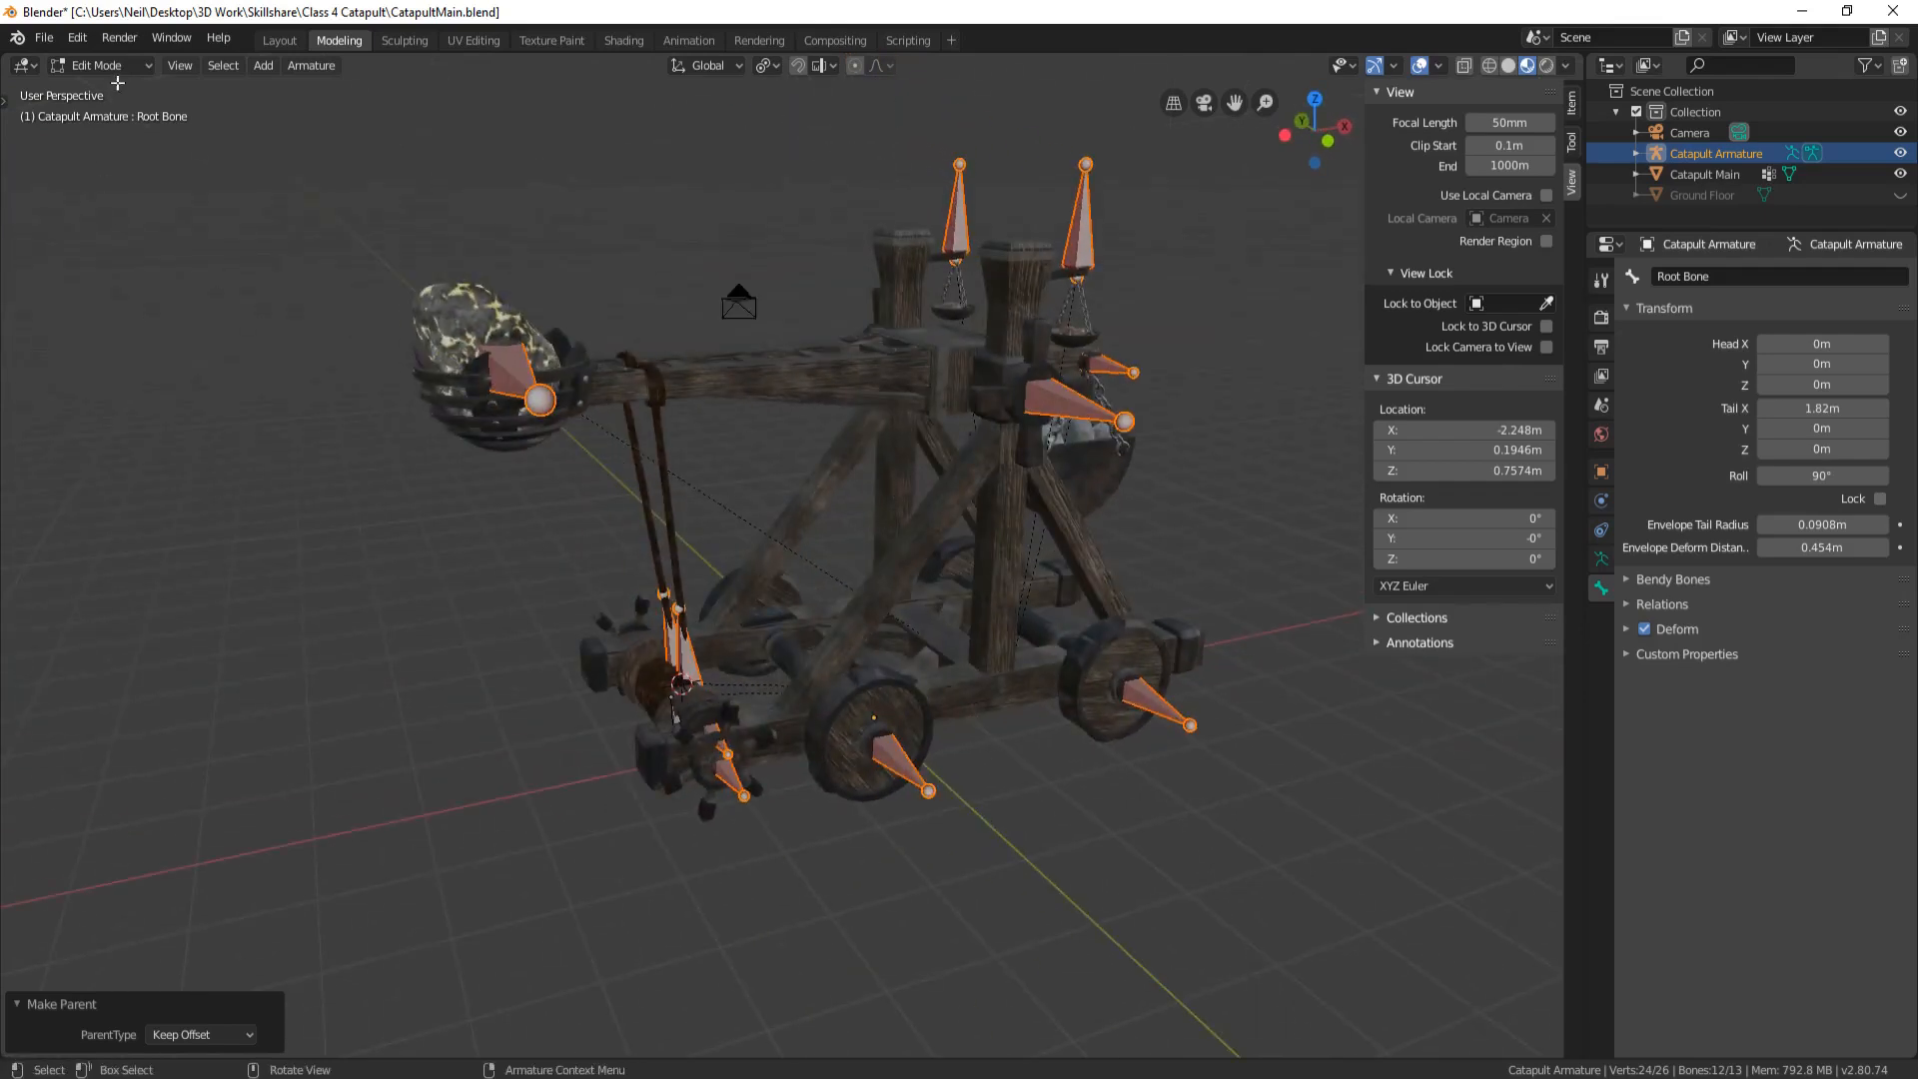
left_click(105, 65)
left_click(100, 137)
middle_click_drag(659, 420, 807, 466)
left_click(678, 596)
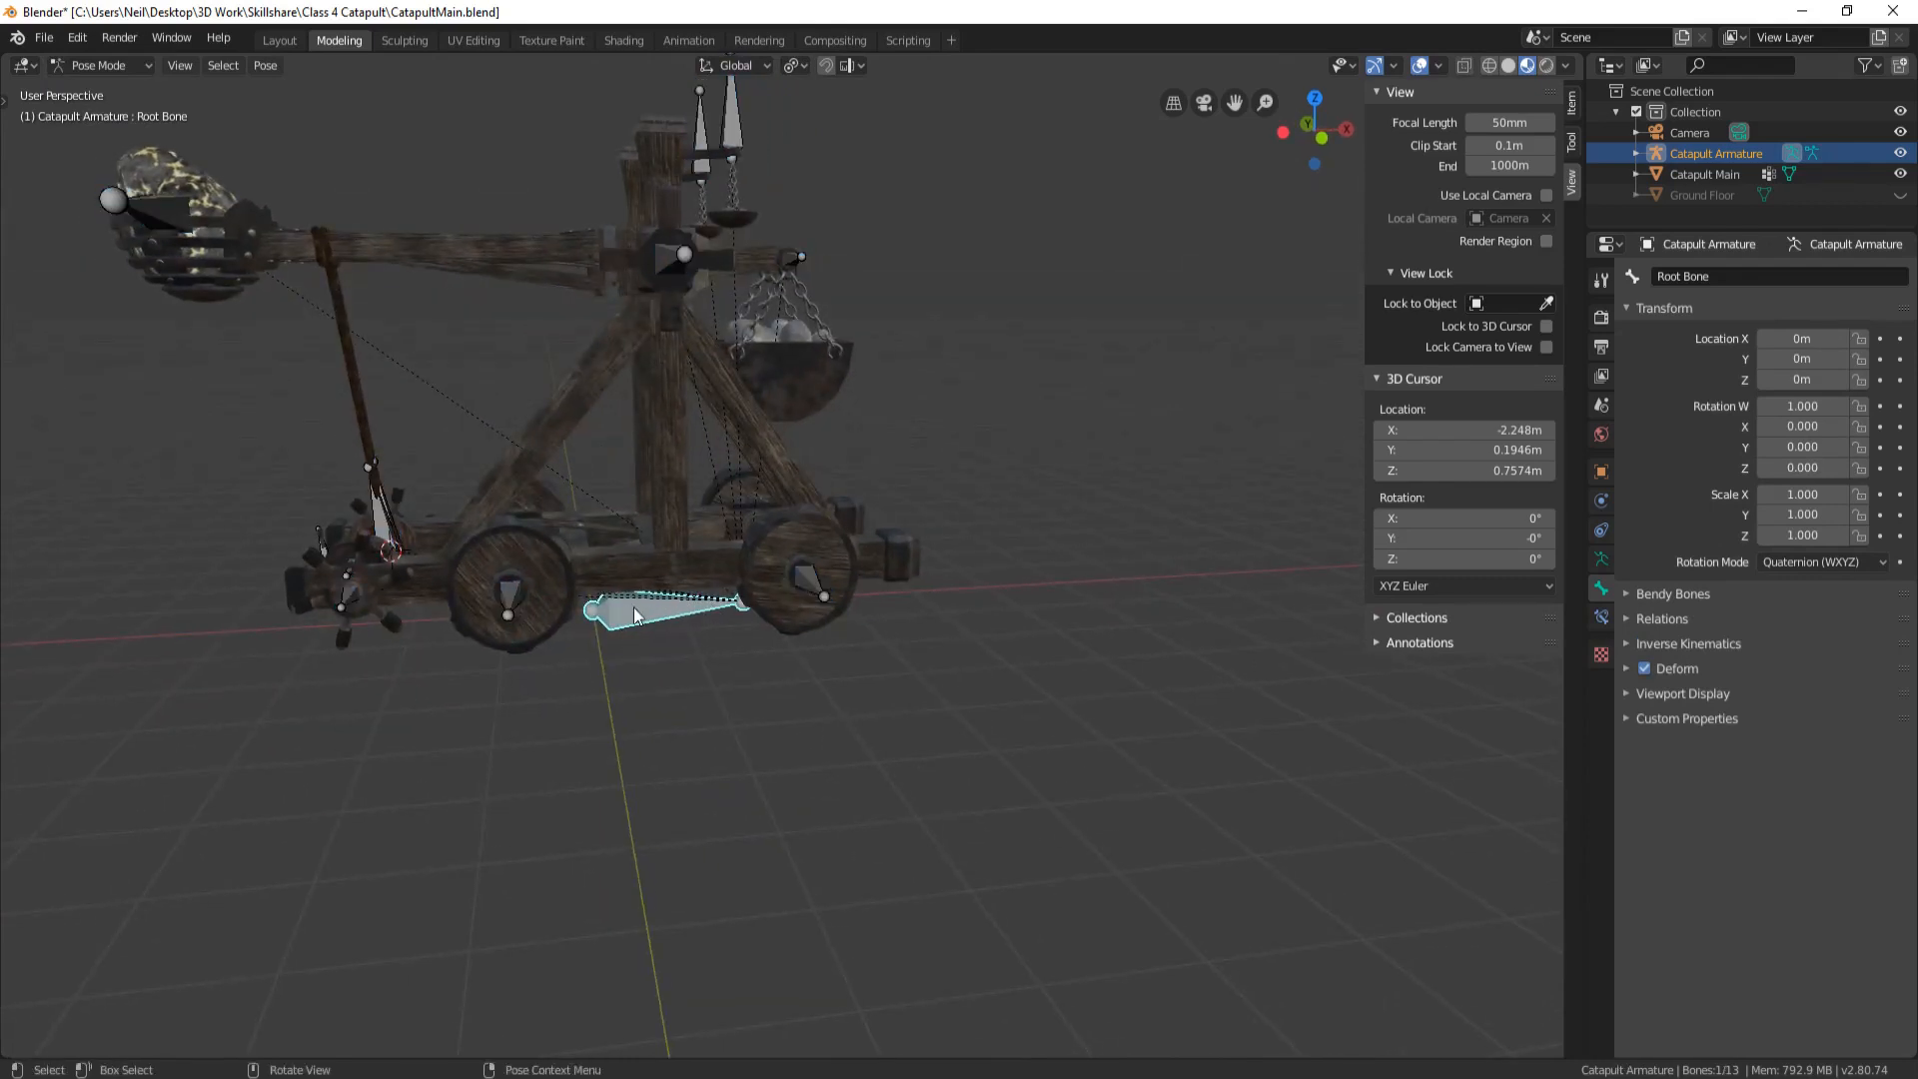
key("g")
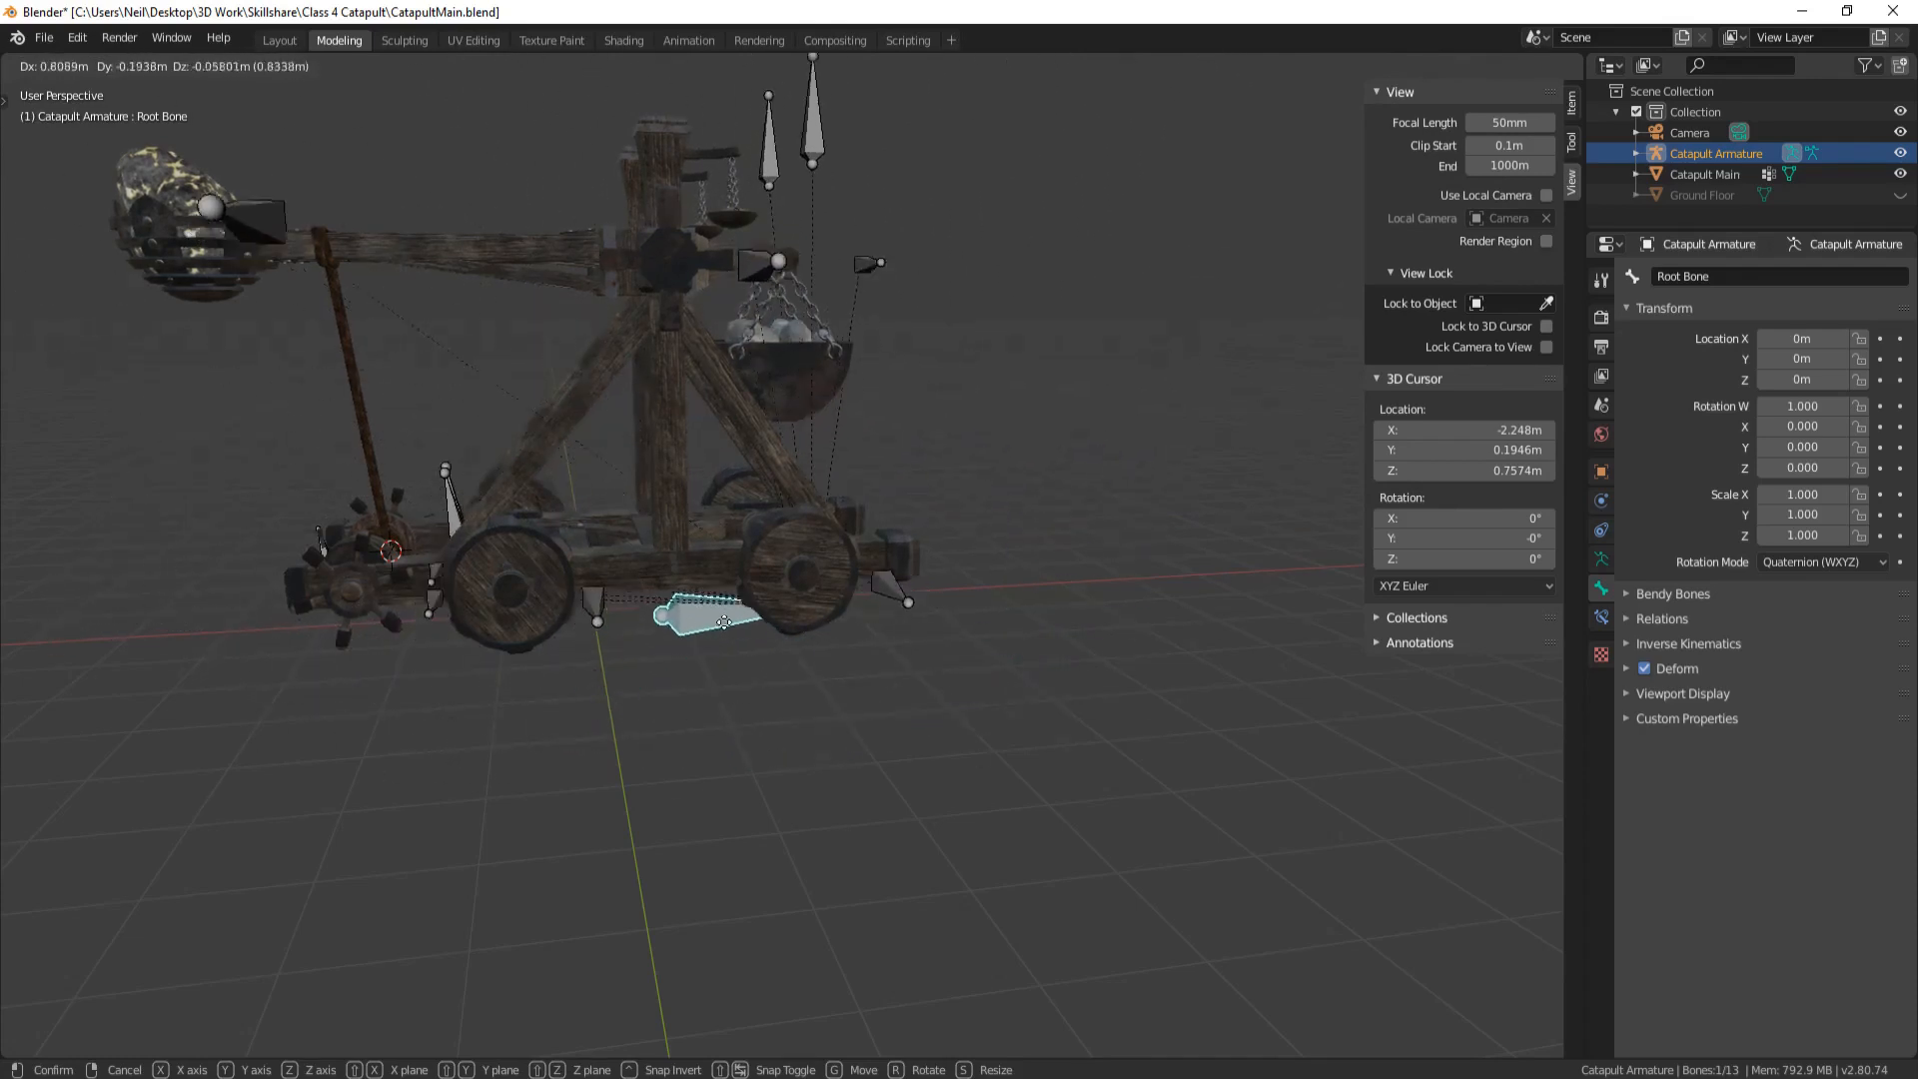
right_click(698, 612)
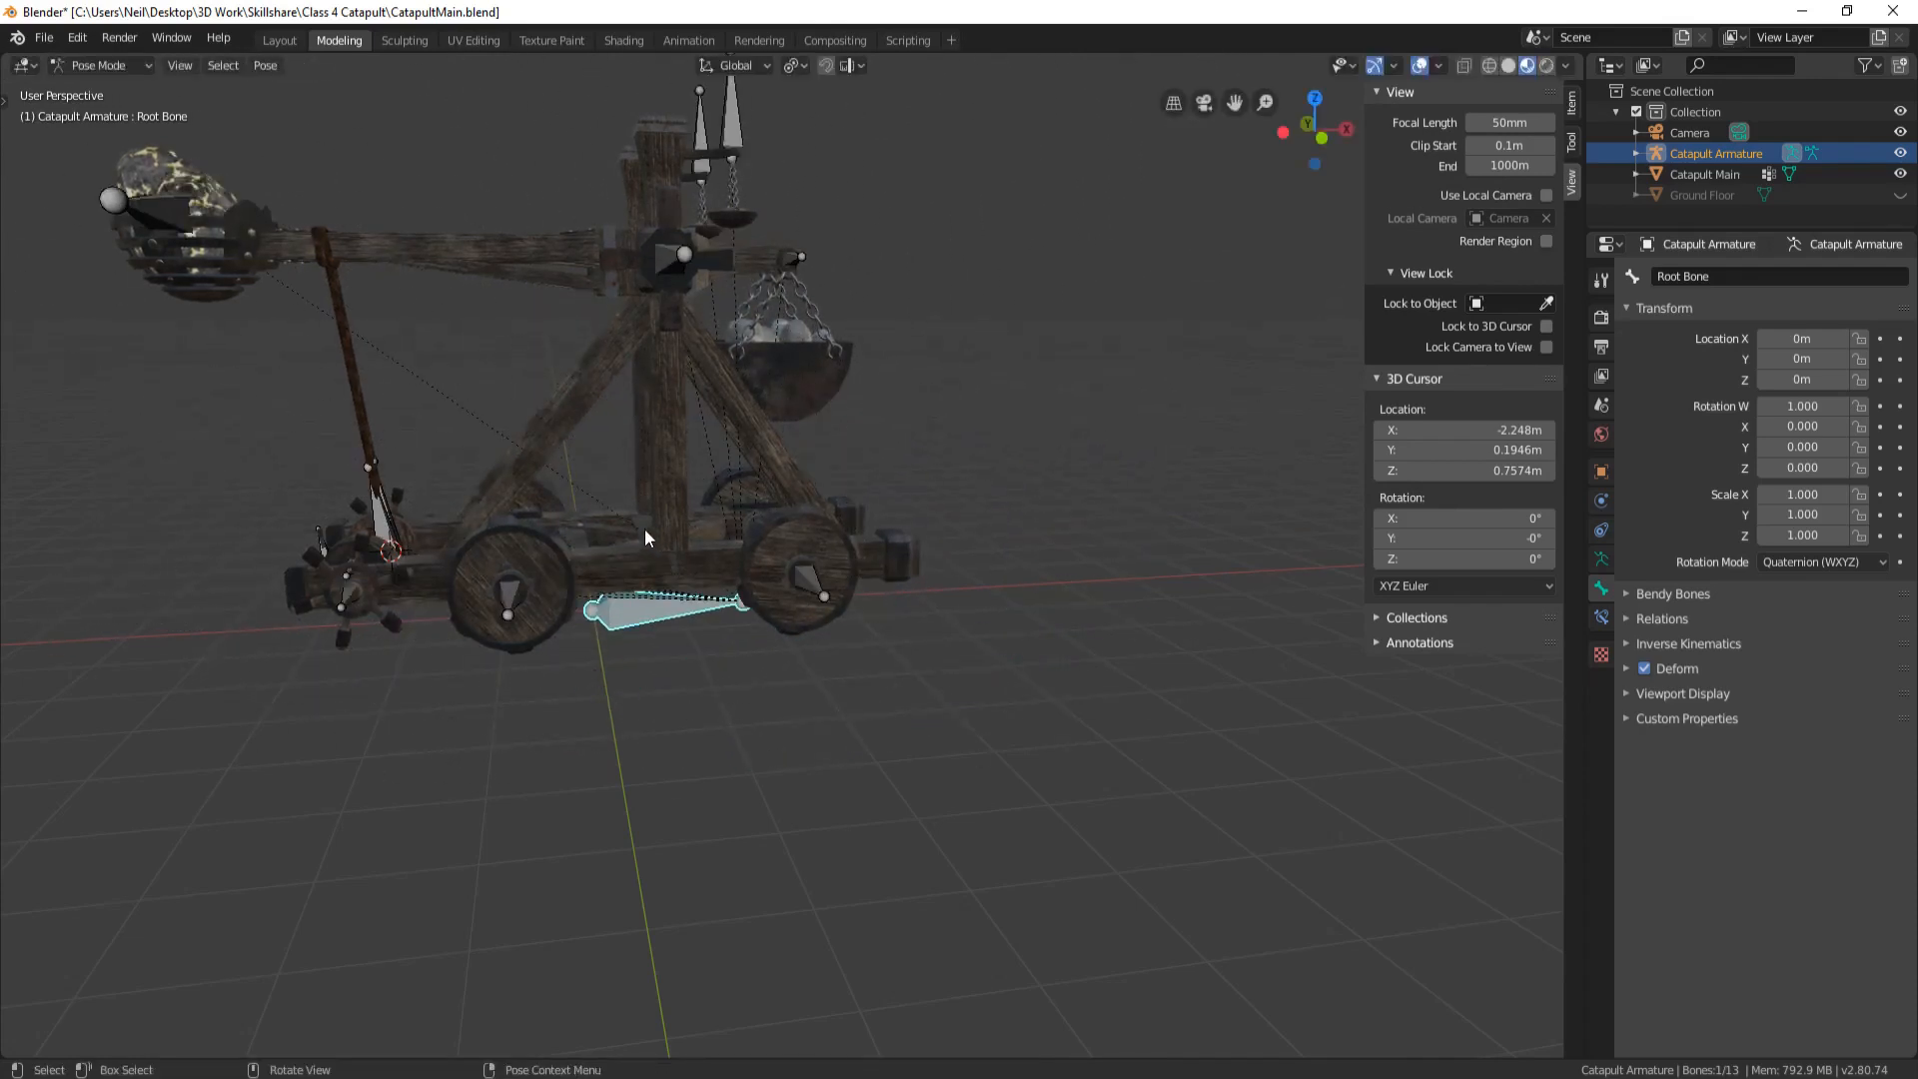
middle_click_drag(644, 529, 338, 249)
left_click(141, 64)
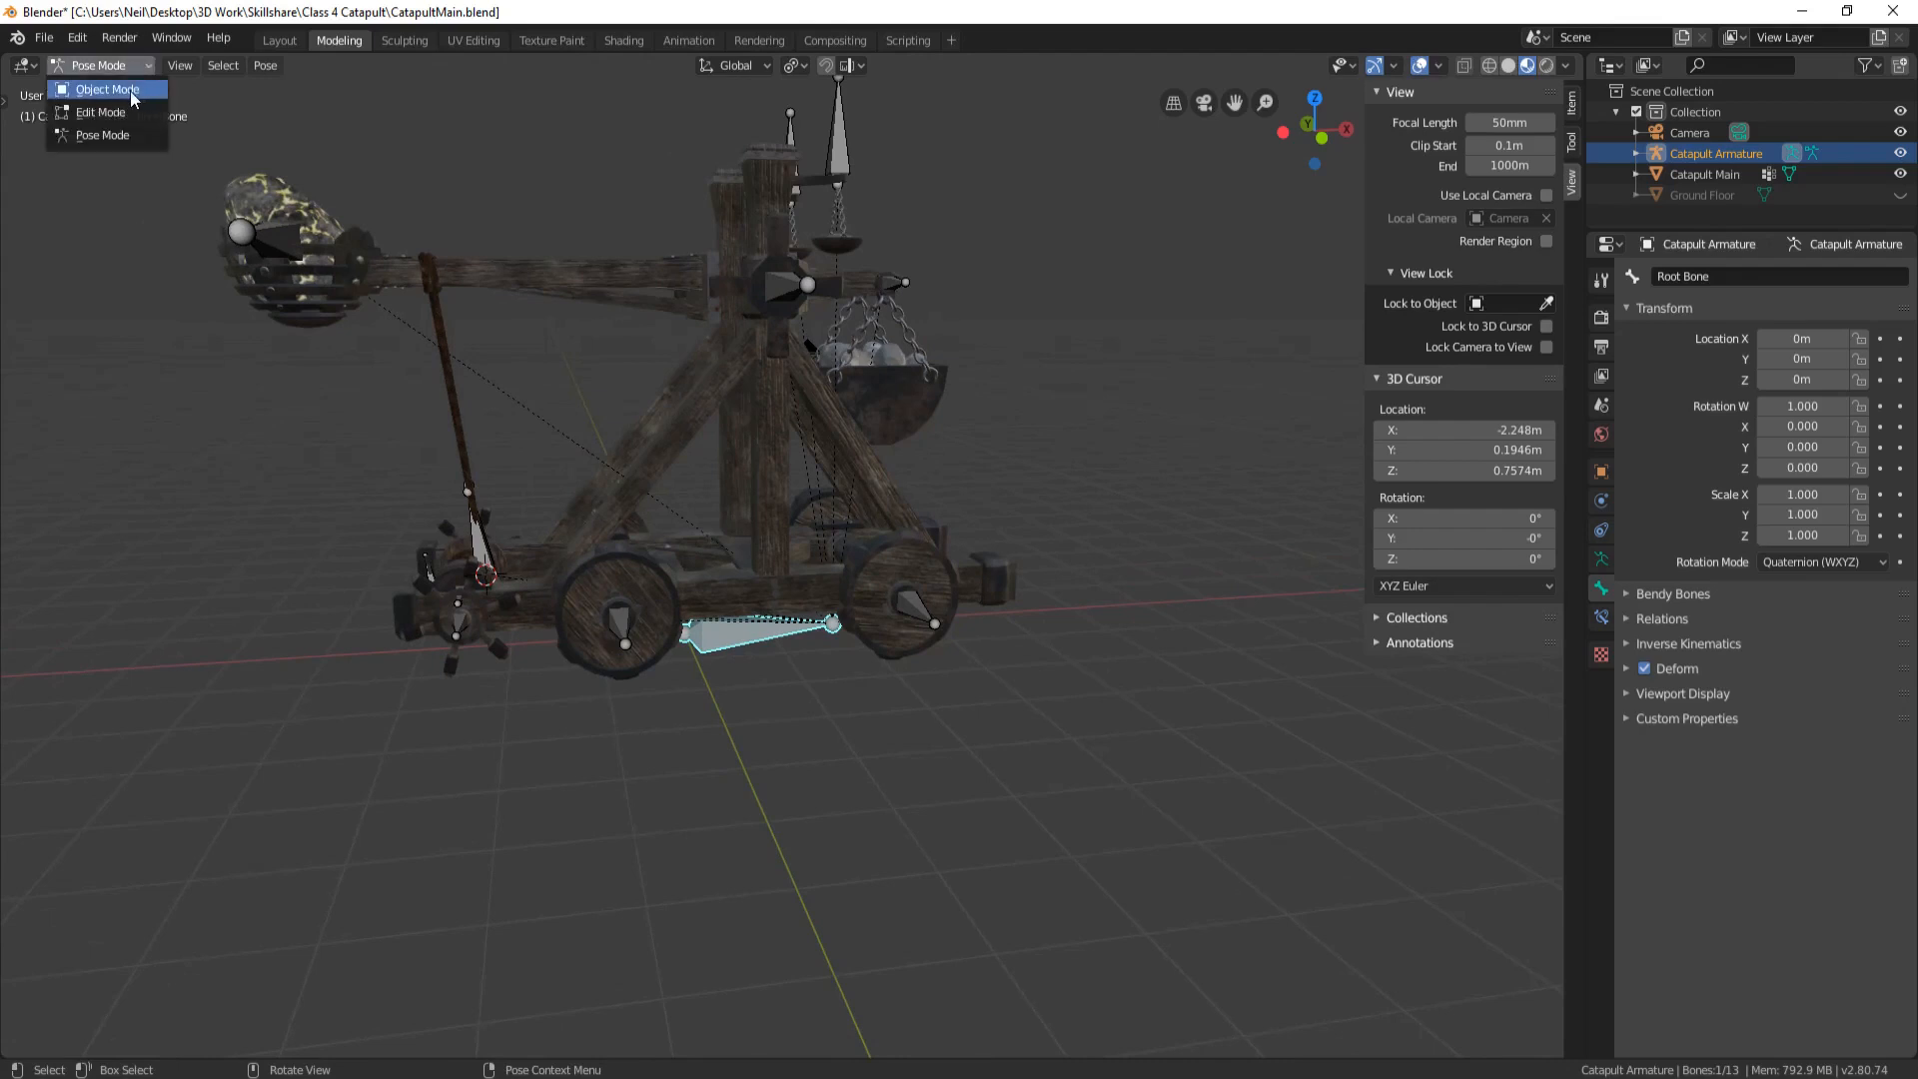
left_click(130, 92)
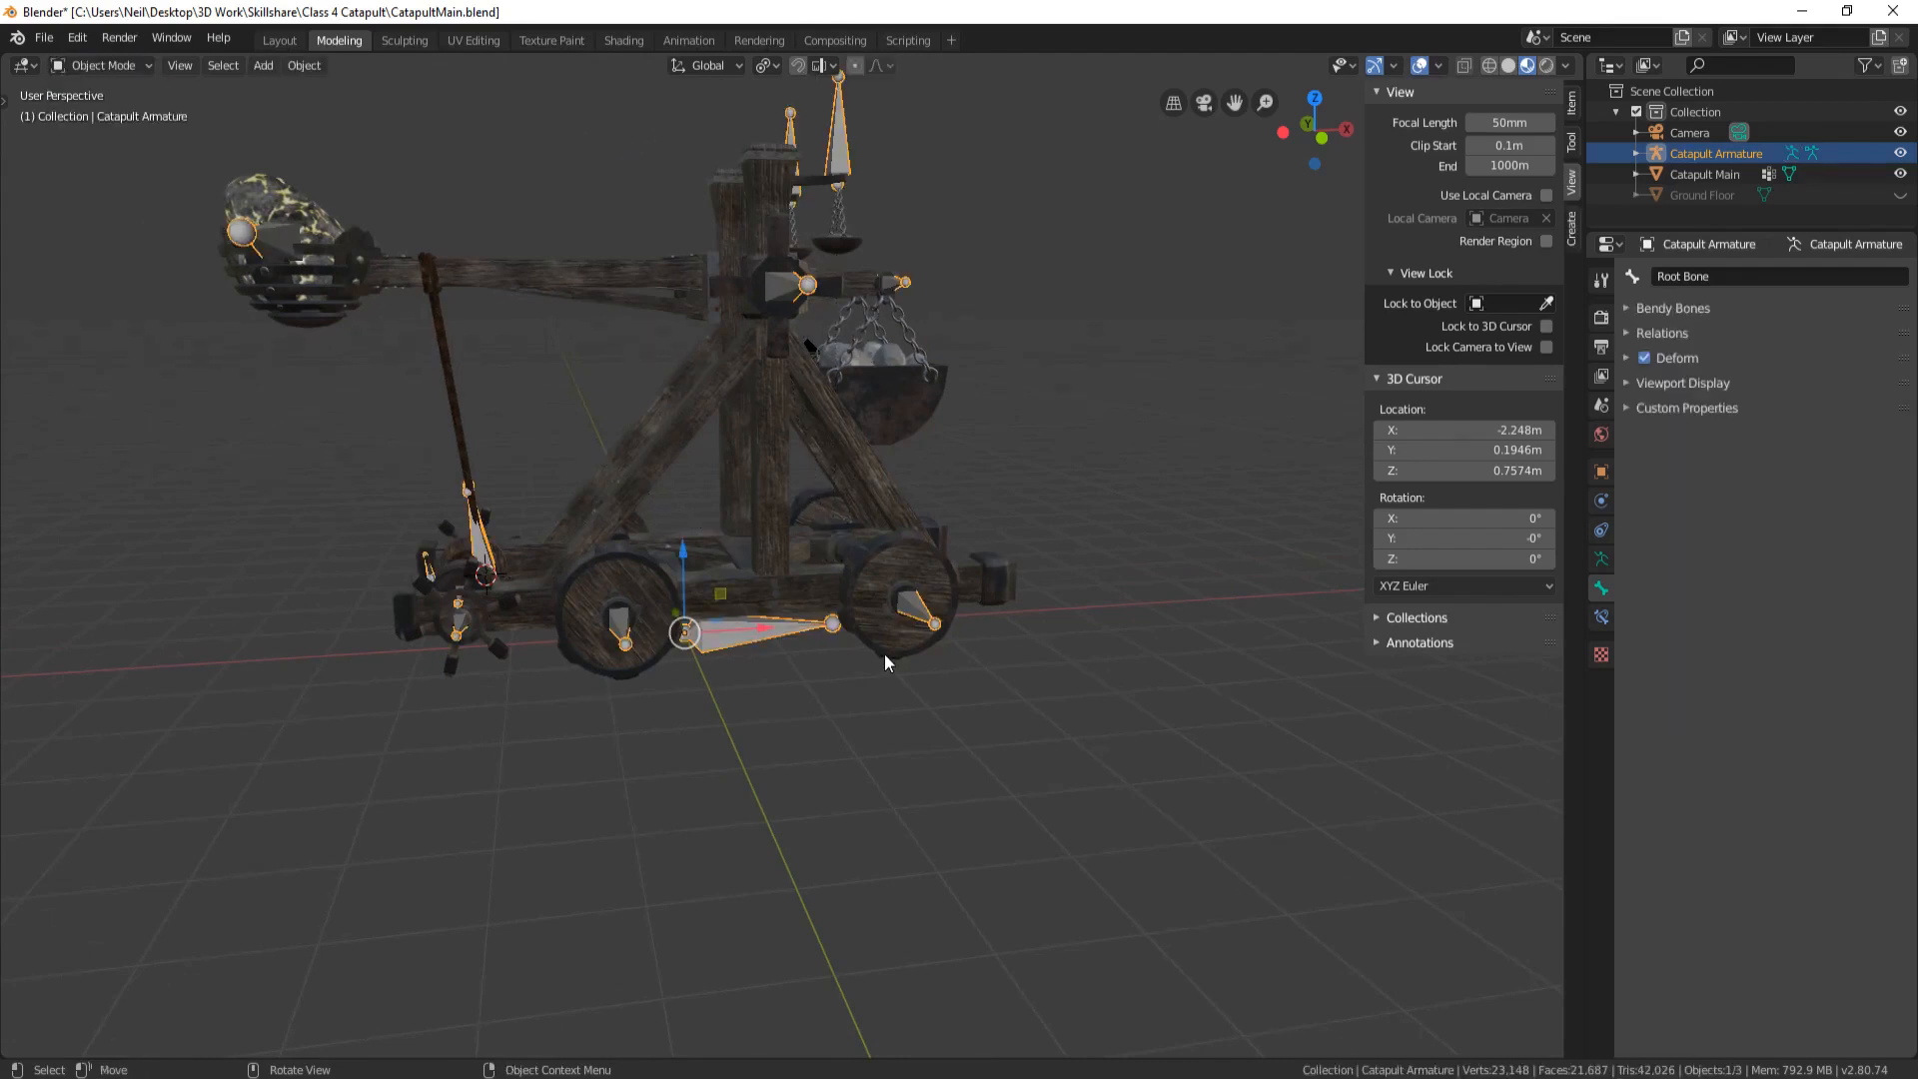
Switch the Catapult Armature to Pose Mode and turn off Relationship Lines in the viewport overlays
middle_click_drag(945, 635, 865, 645)
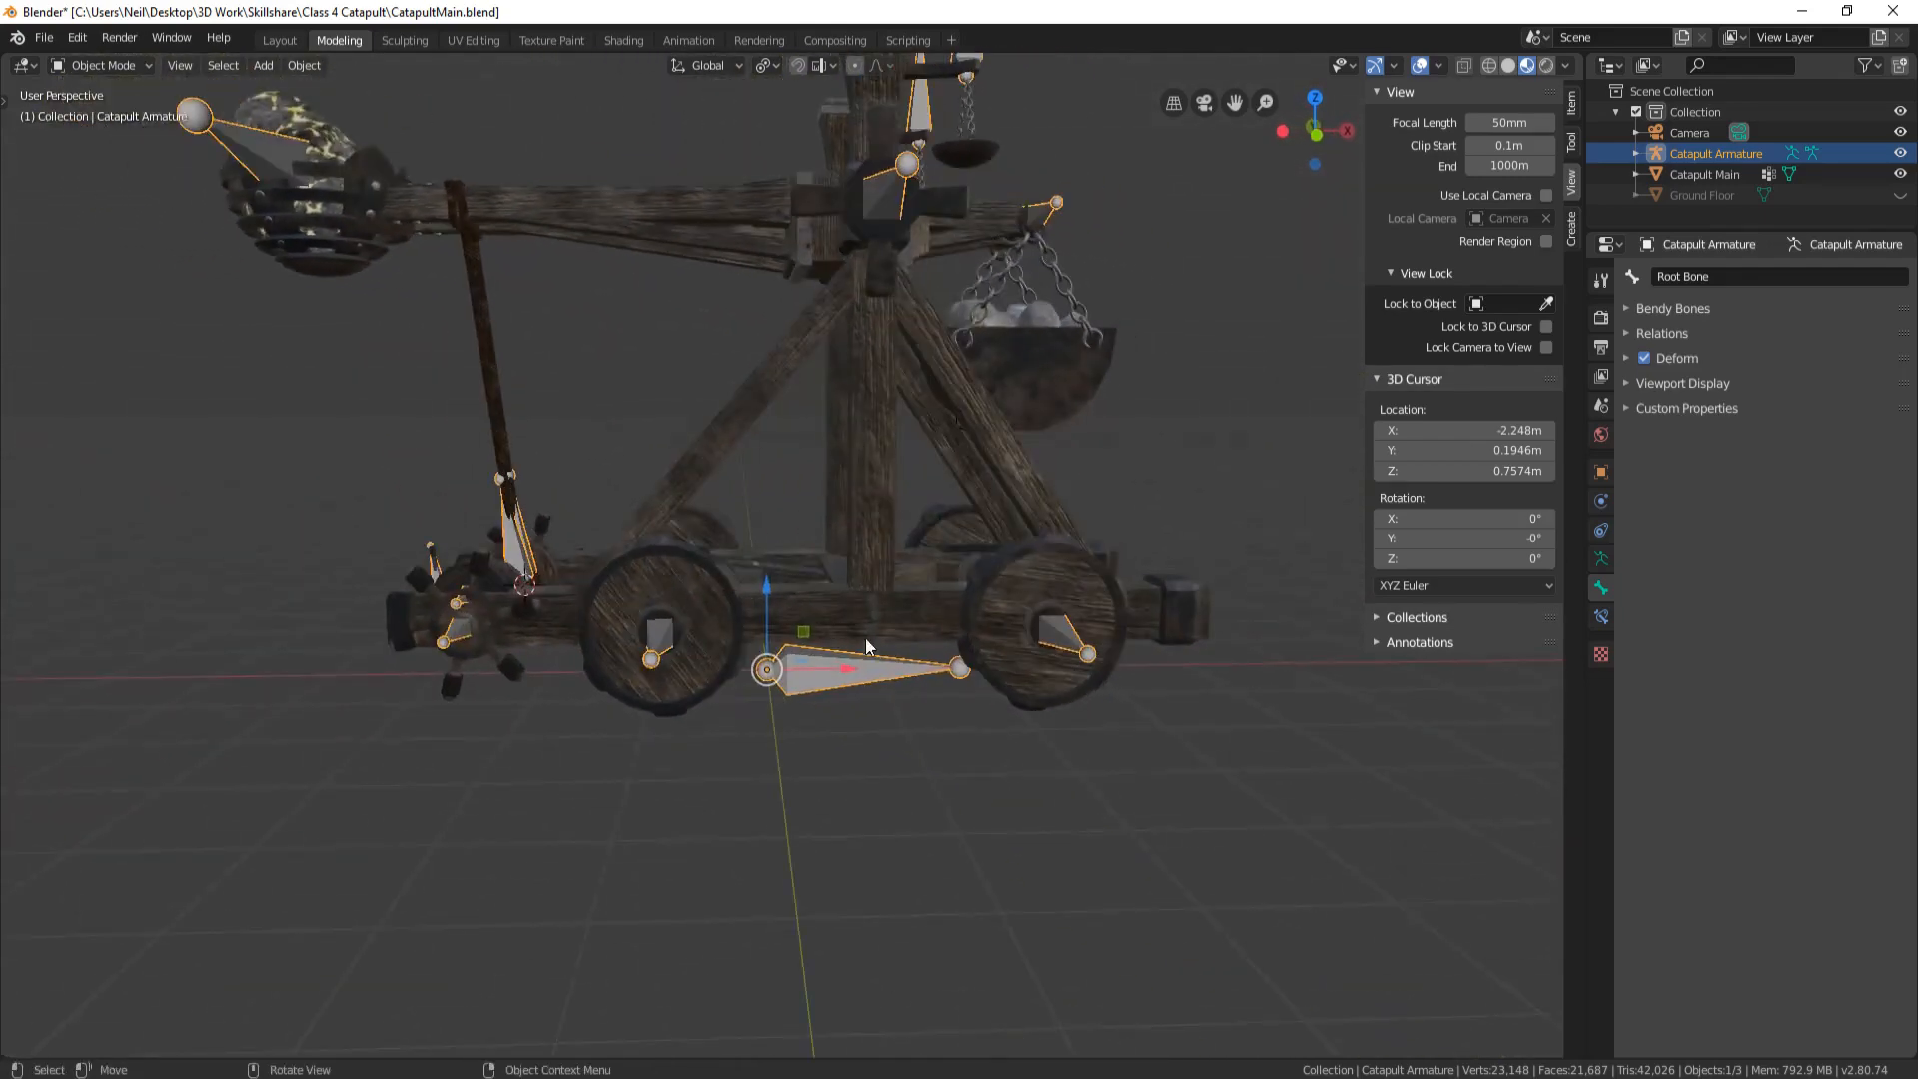
left_click(148, 65)
left_click(111, 136)
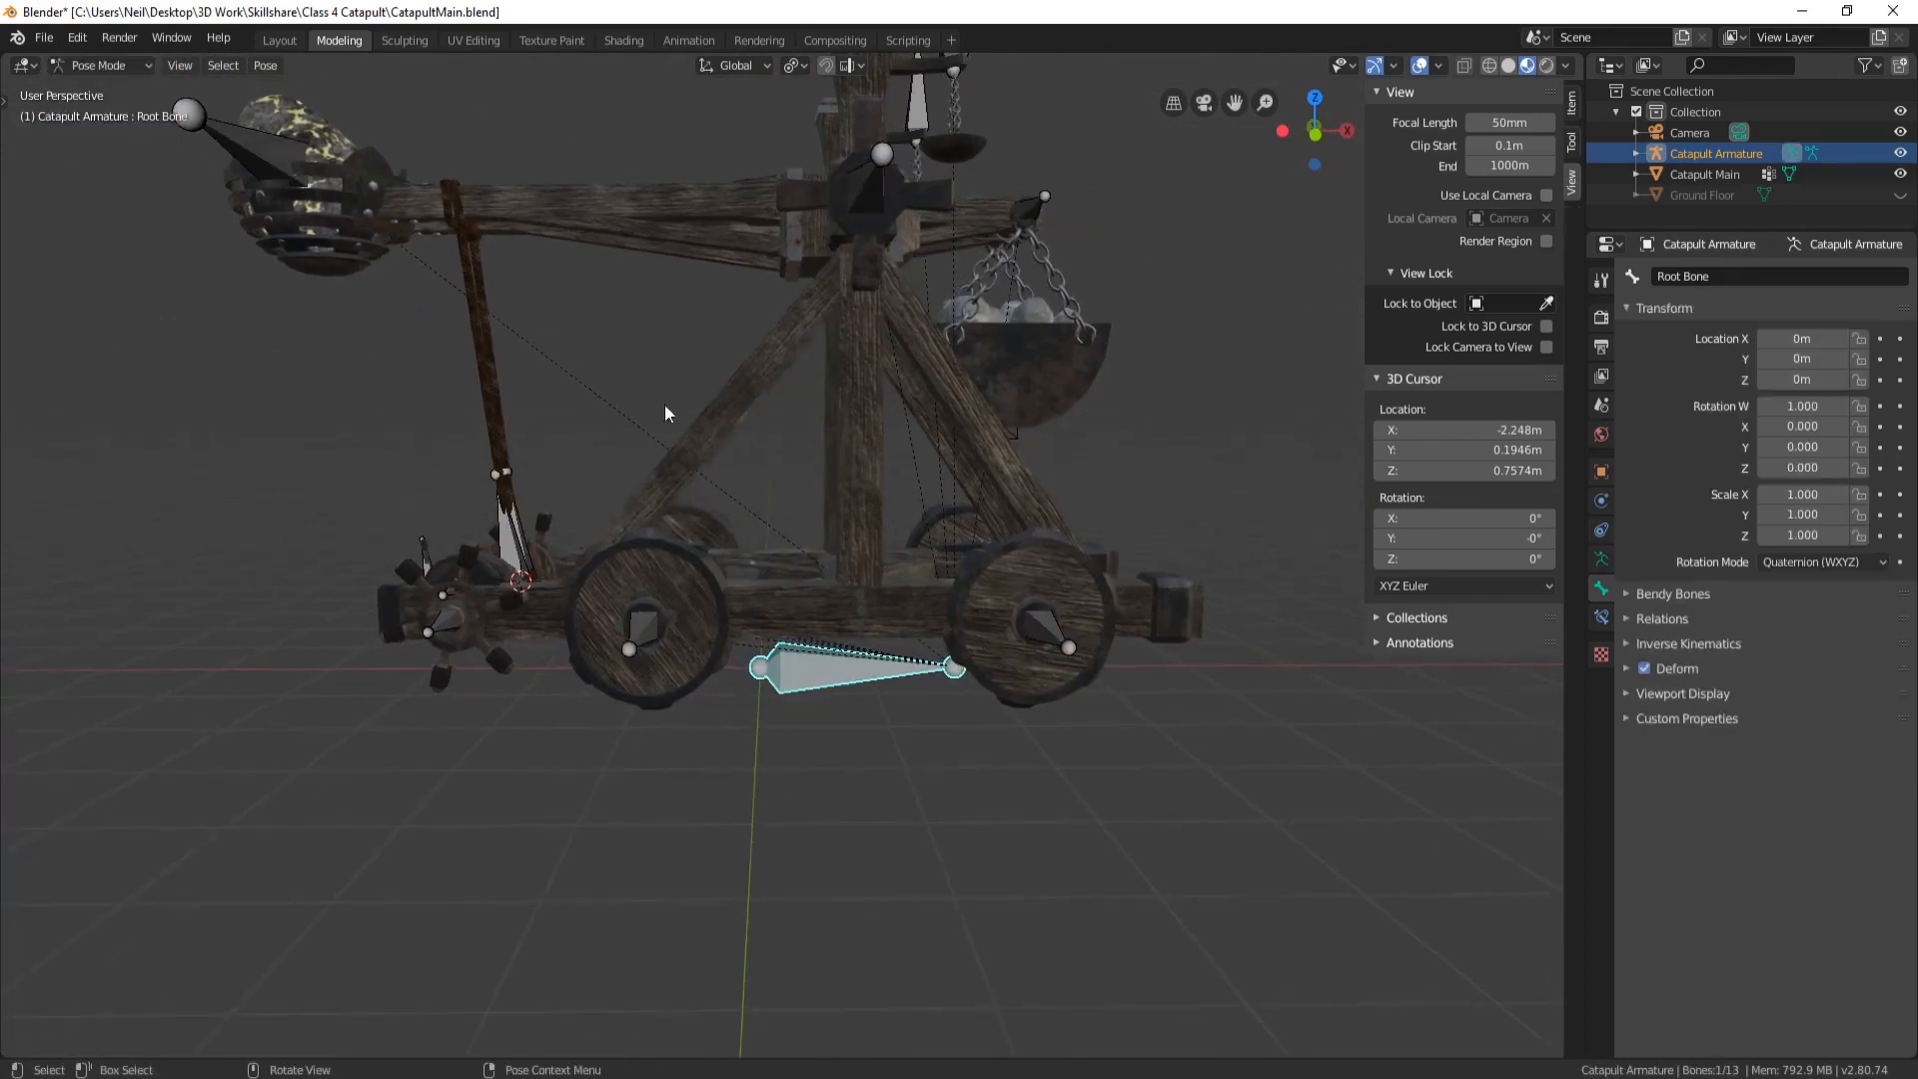
left_click(1436, 65)
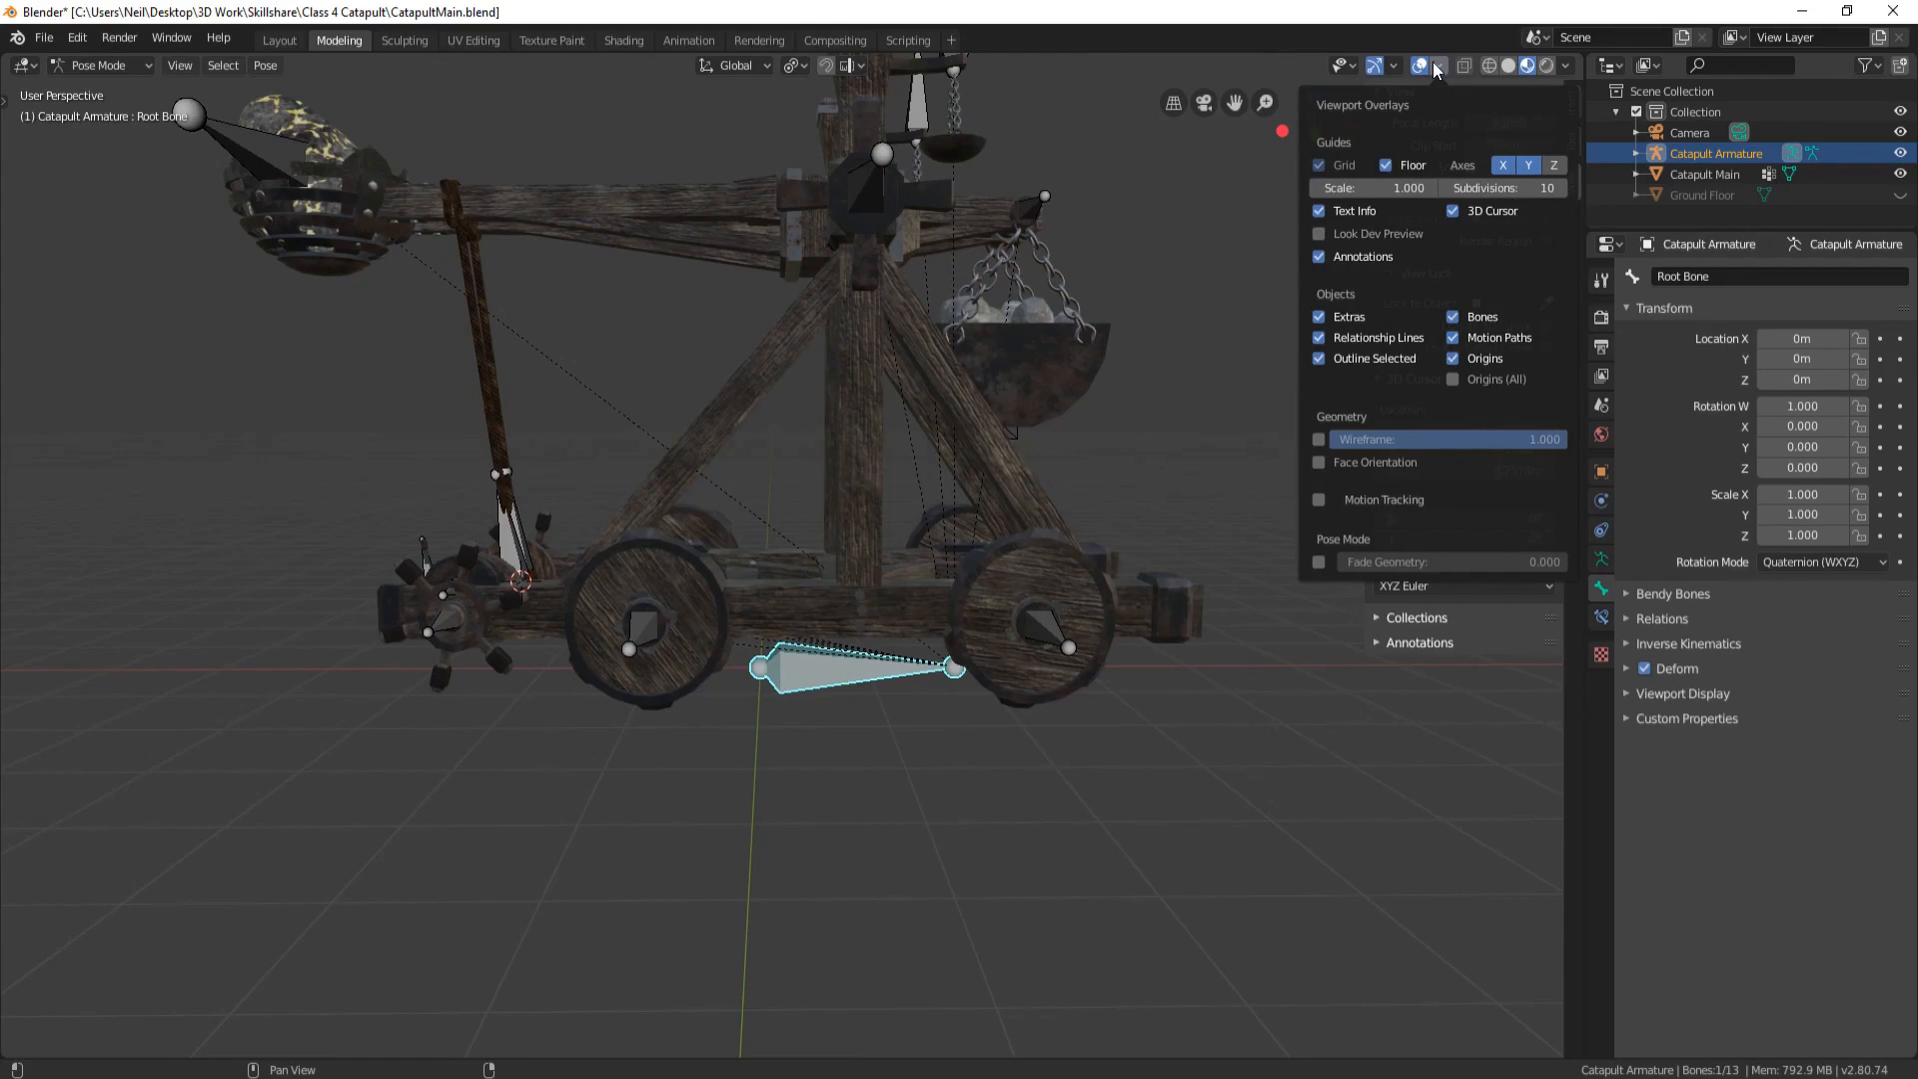
left_click(1320, 338)
middle_click_drag(475, 122, 493, 451)
middle_click_drag(605, 351, 1089, 424)
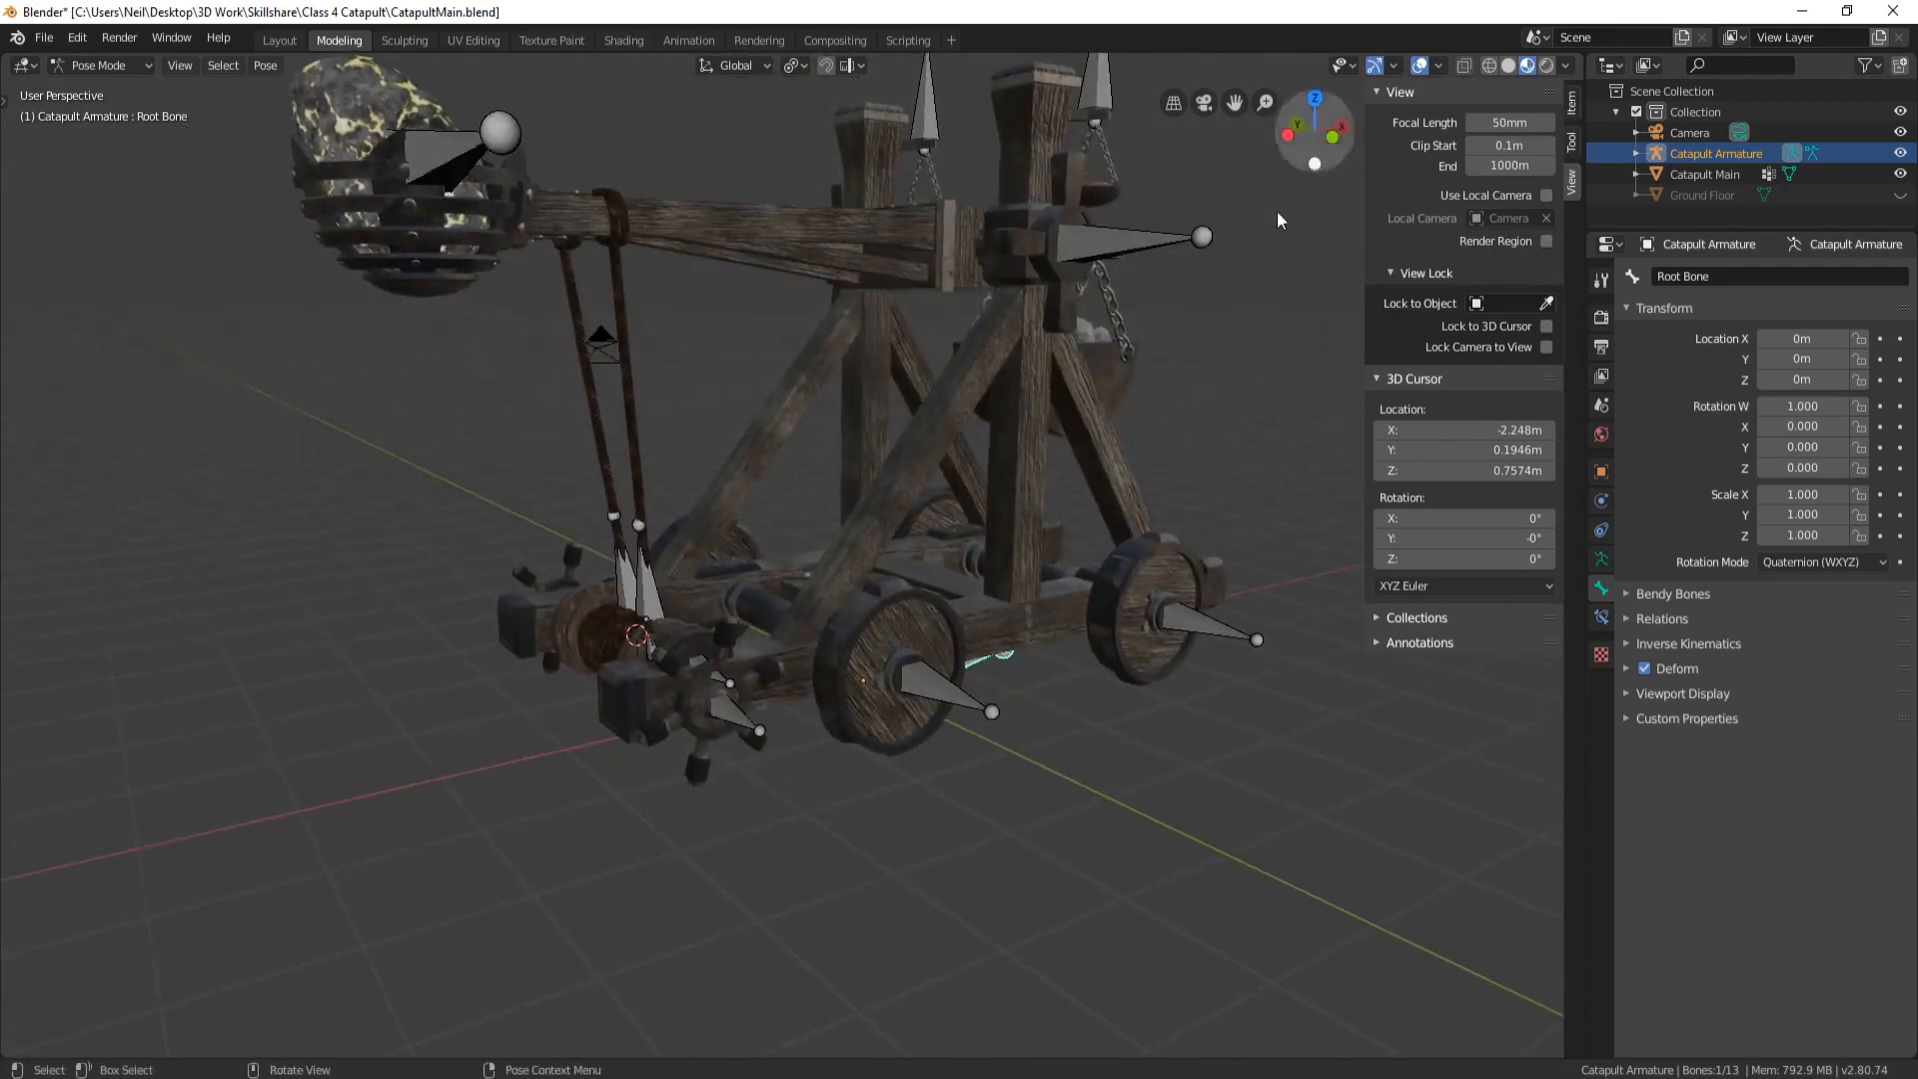
middle_click_drag(1063, 334, 817, 383)
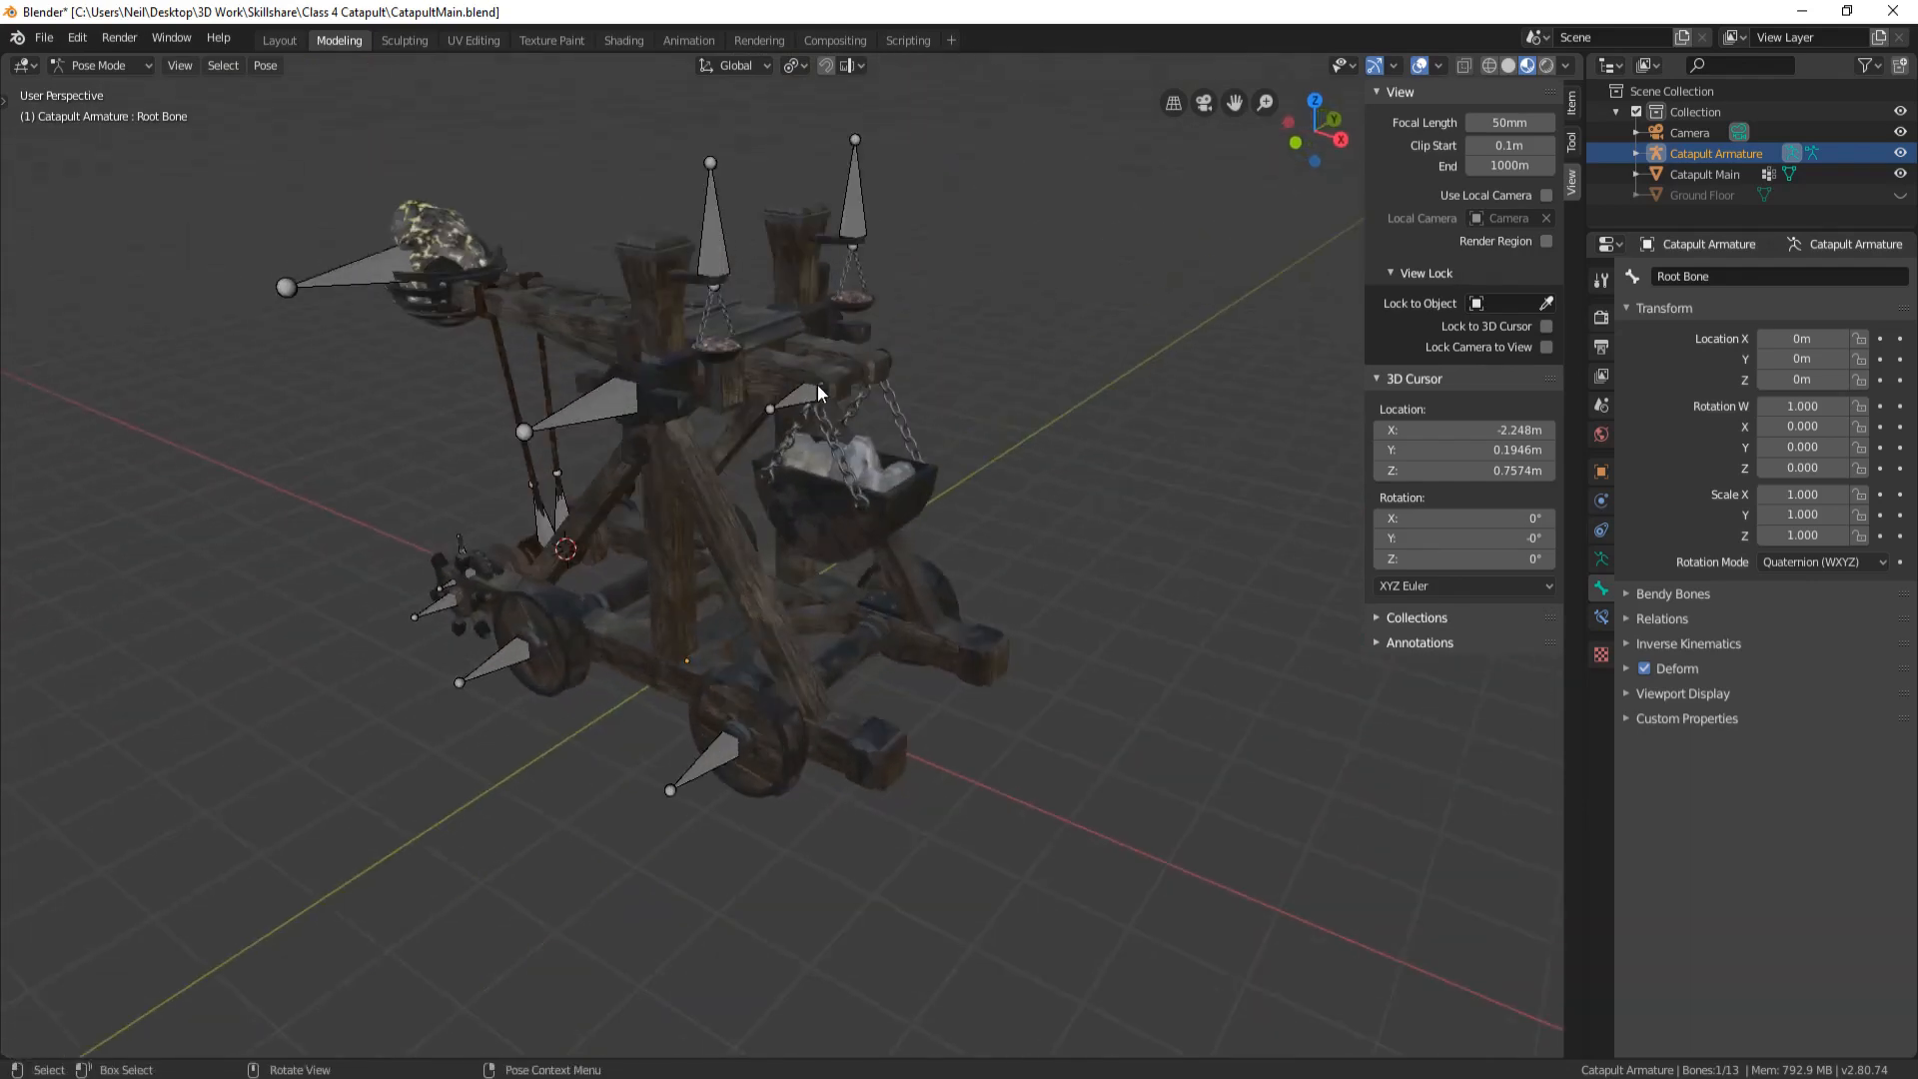
middle_click_drag(843, 226, 711, 390)
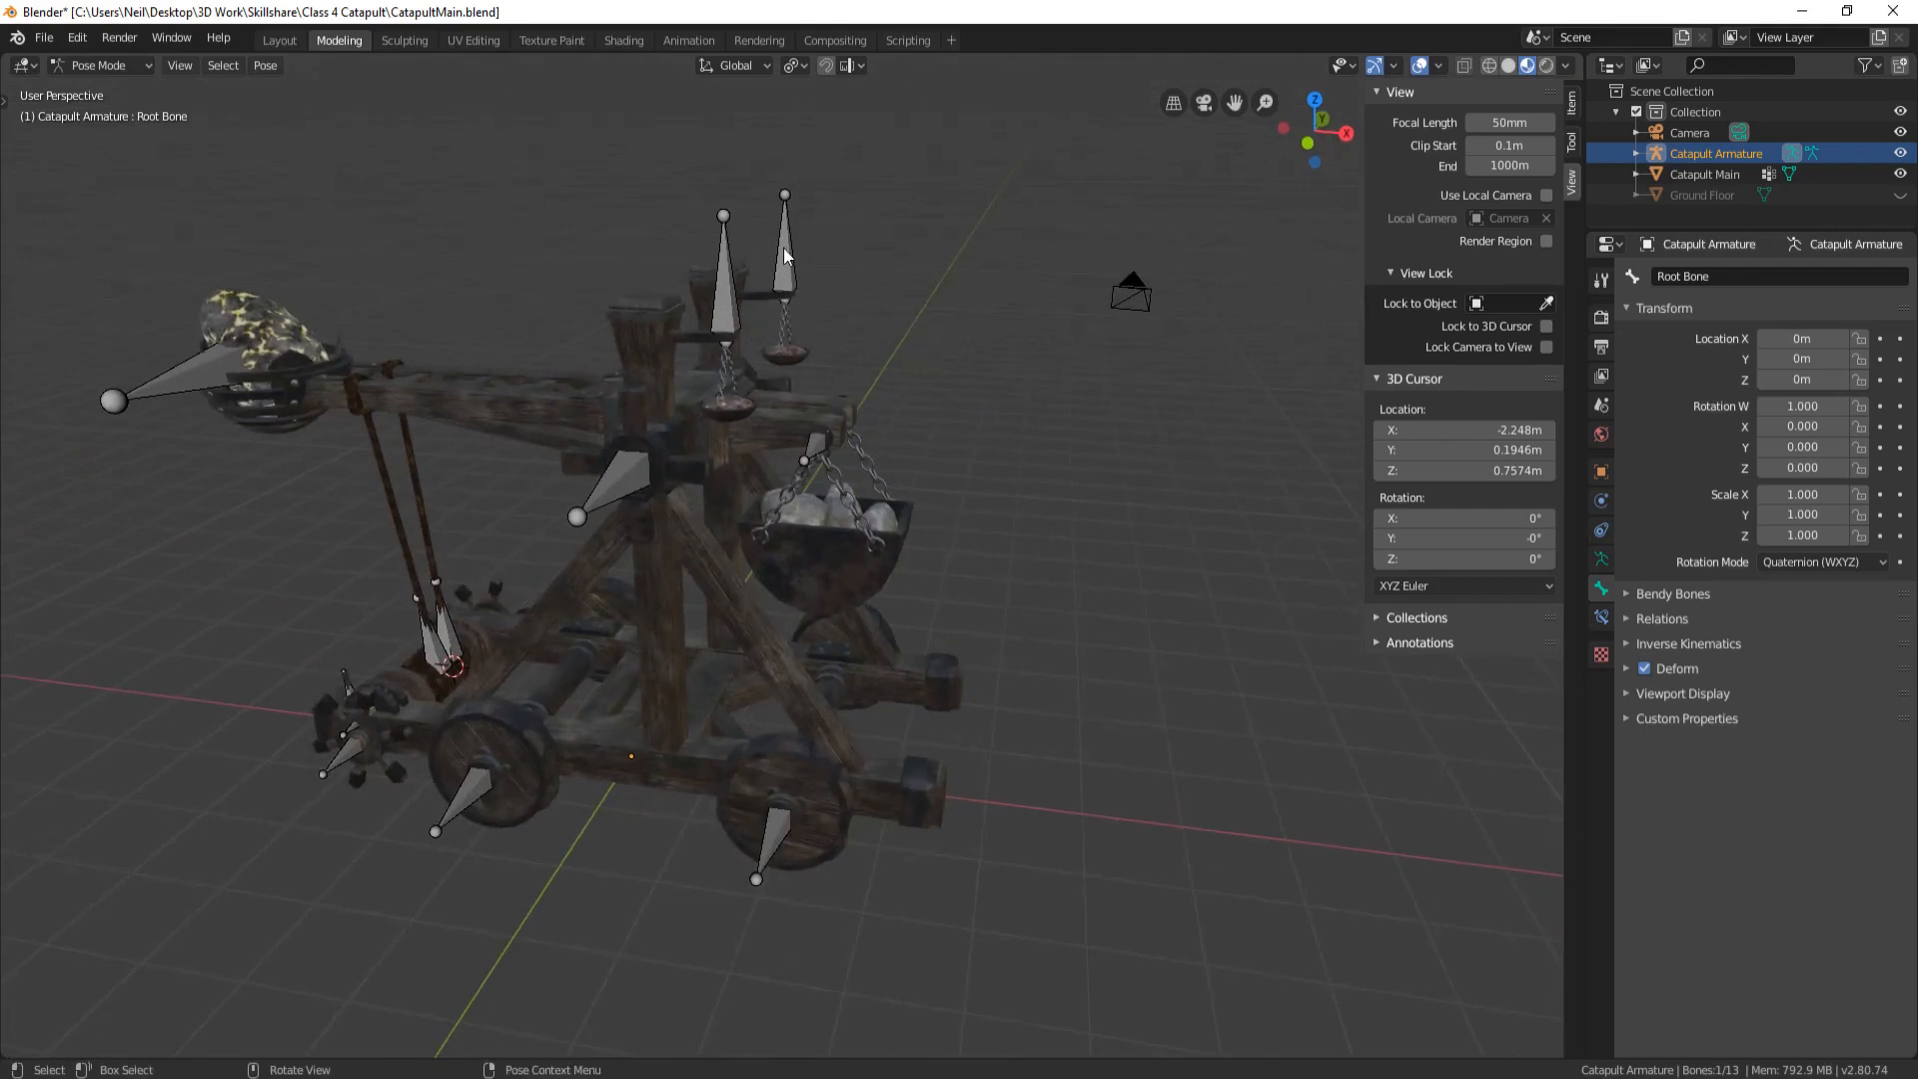
middle_click_drag(784, 254, 829, 418)
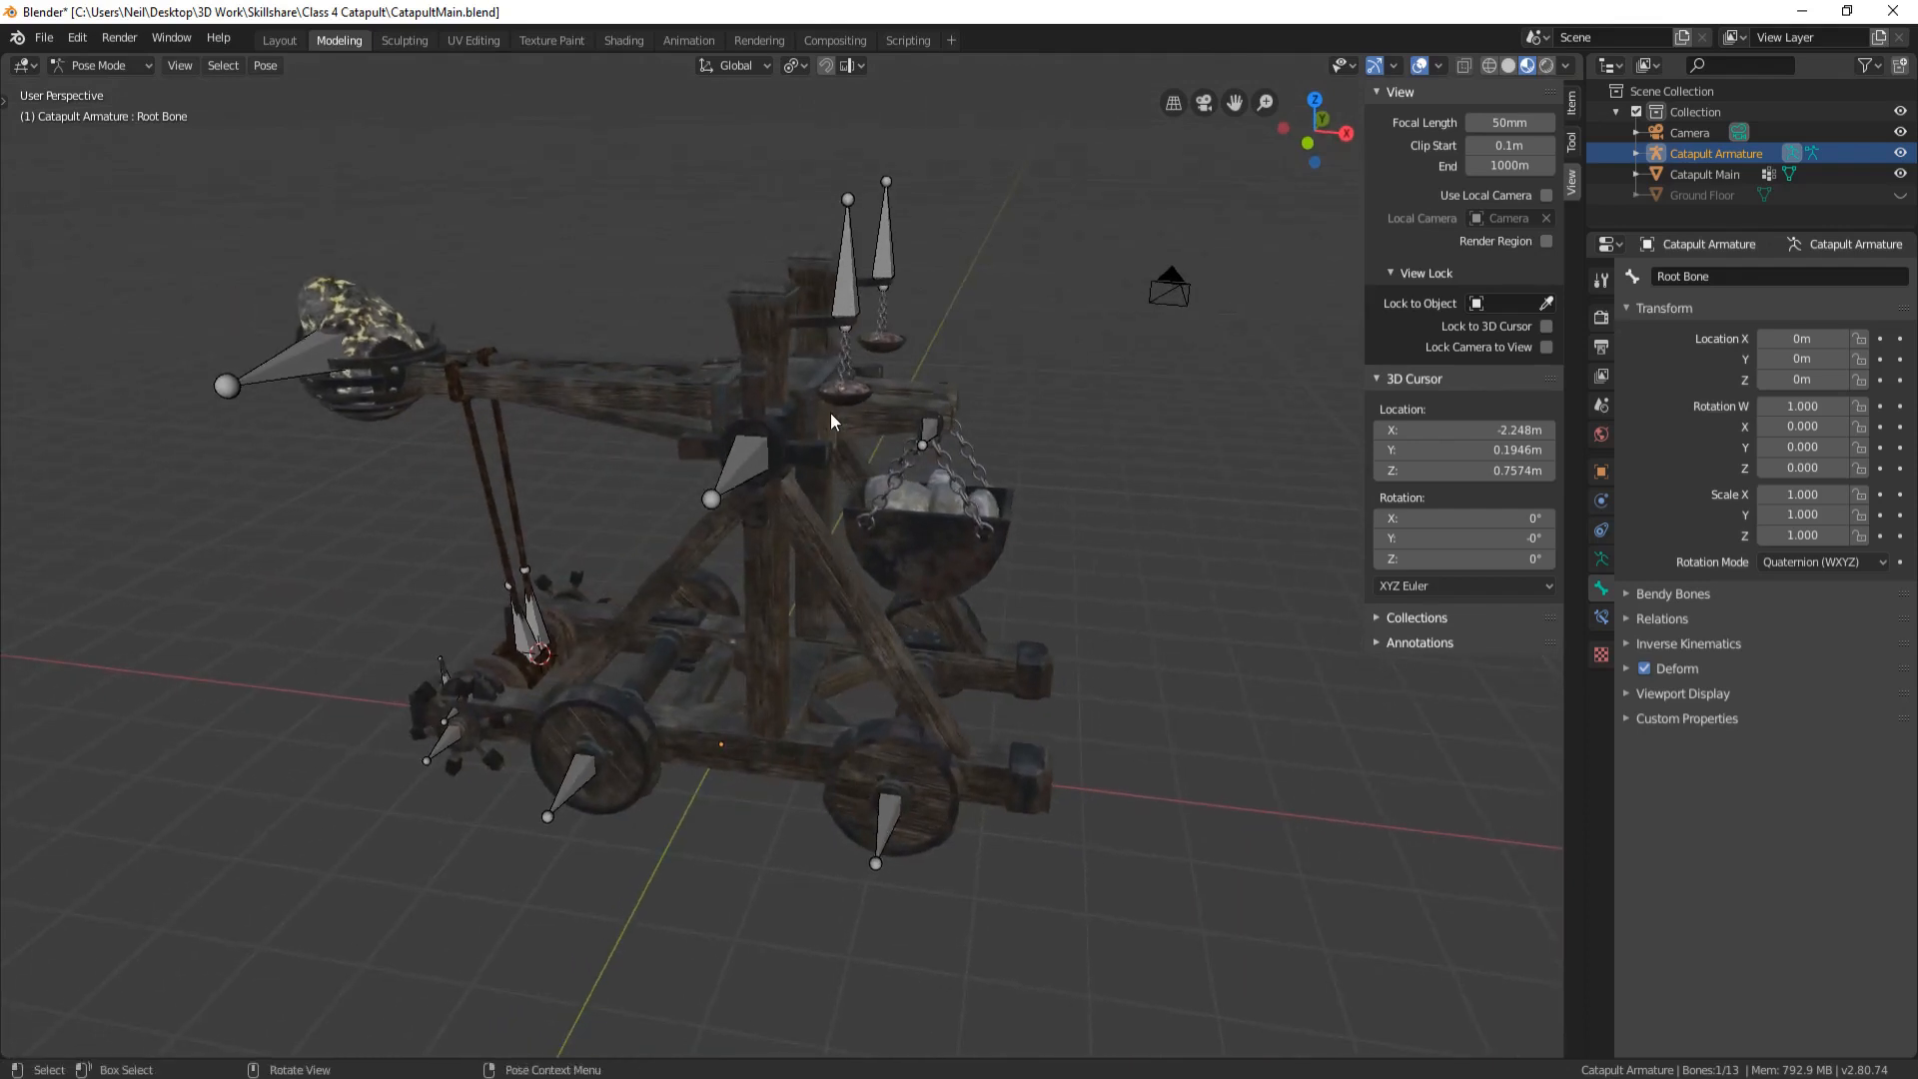